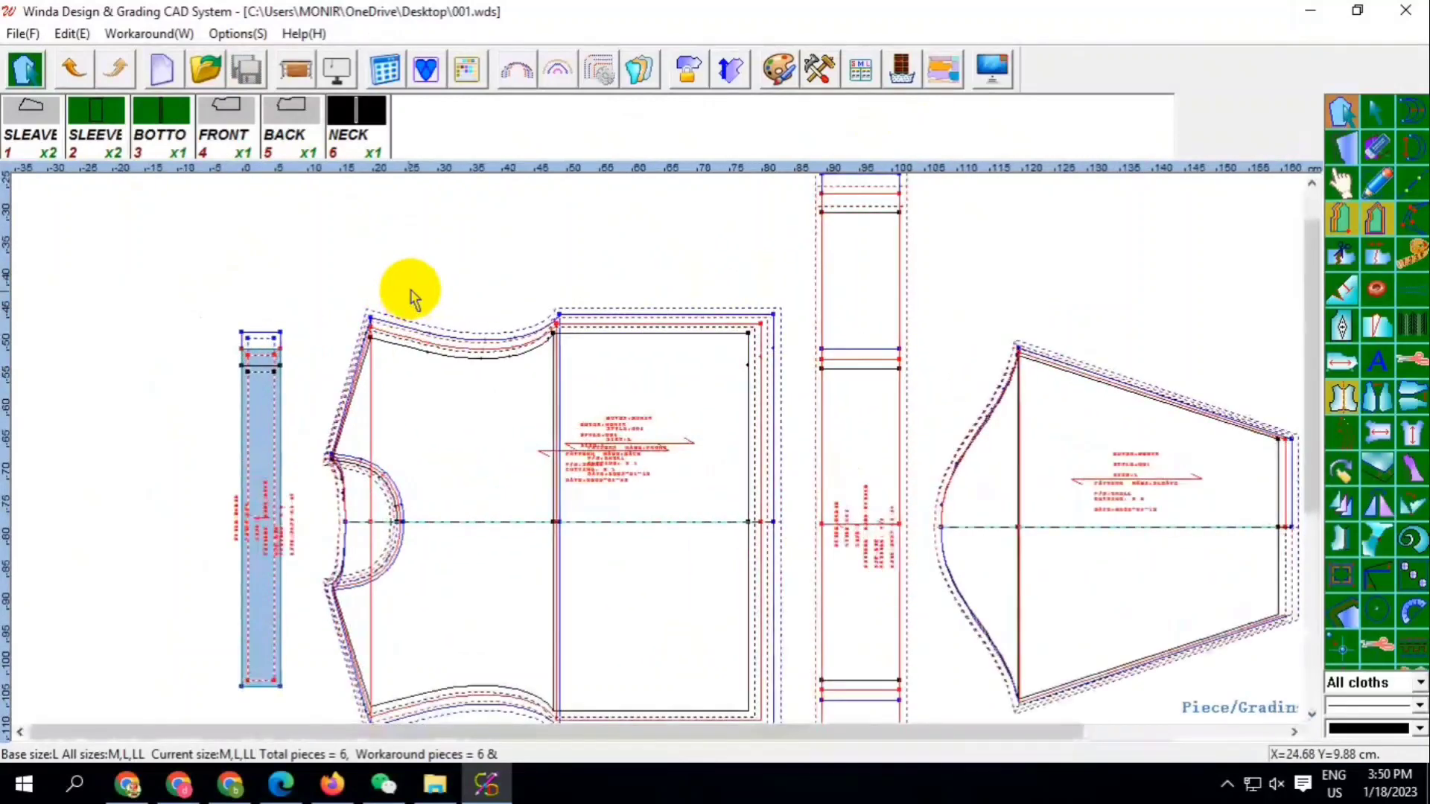
Zoom out over the finished sweater pattern pieces
{"action": "scroll", "coordinate": [417, 276], "scroll_direction": "down", "scroll_amount": 2}
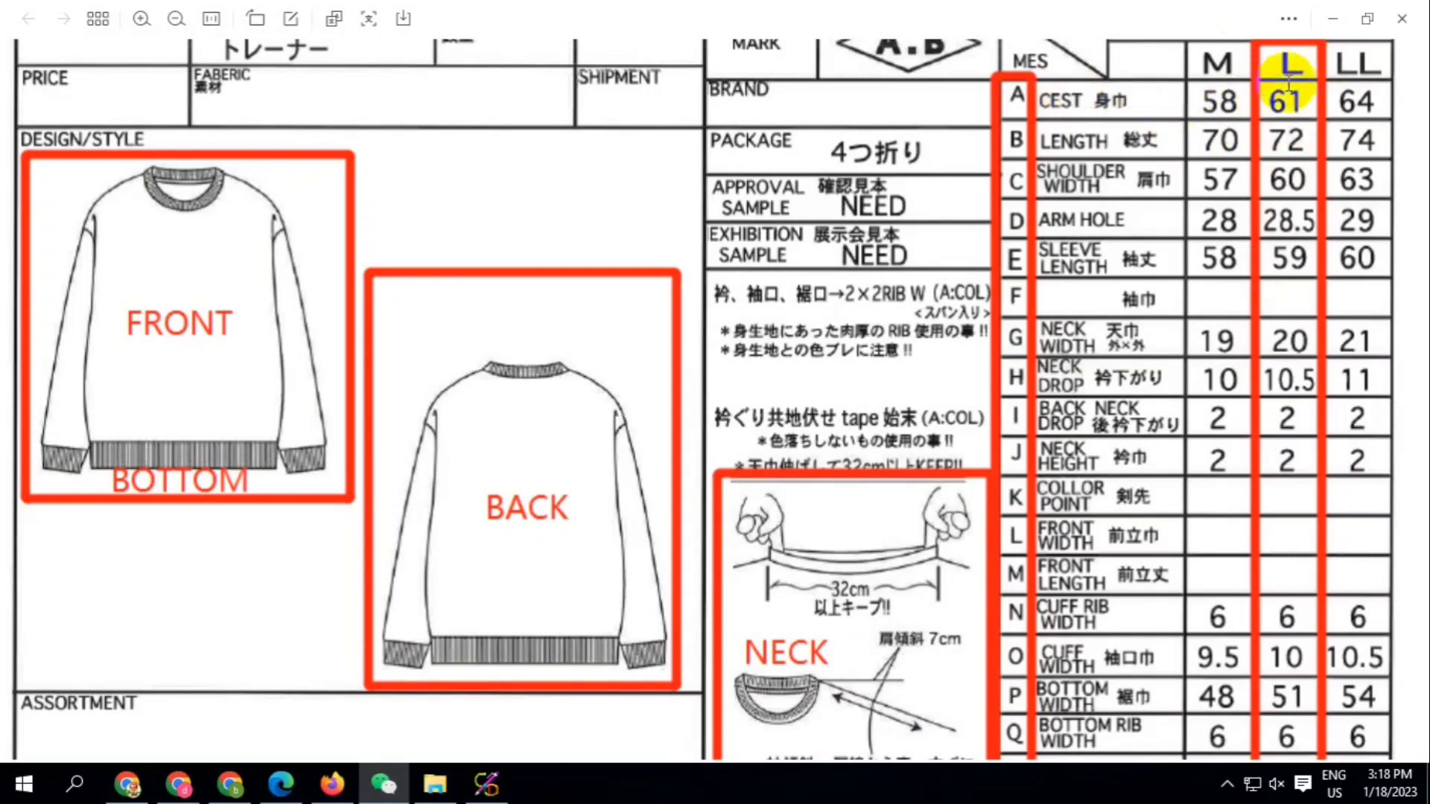
Check the size-L values on the spec sheet, then return to the Winda CAD window
{"action": "left_click", "coordinate": [1281, 144]}
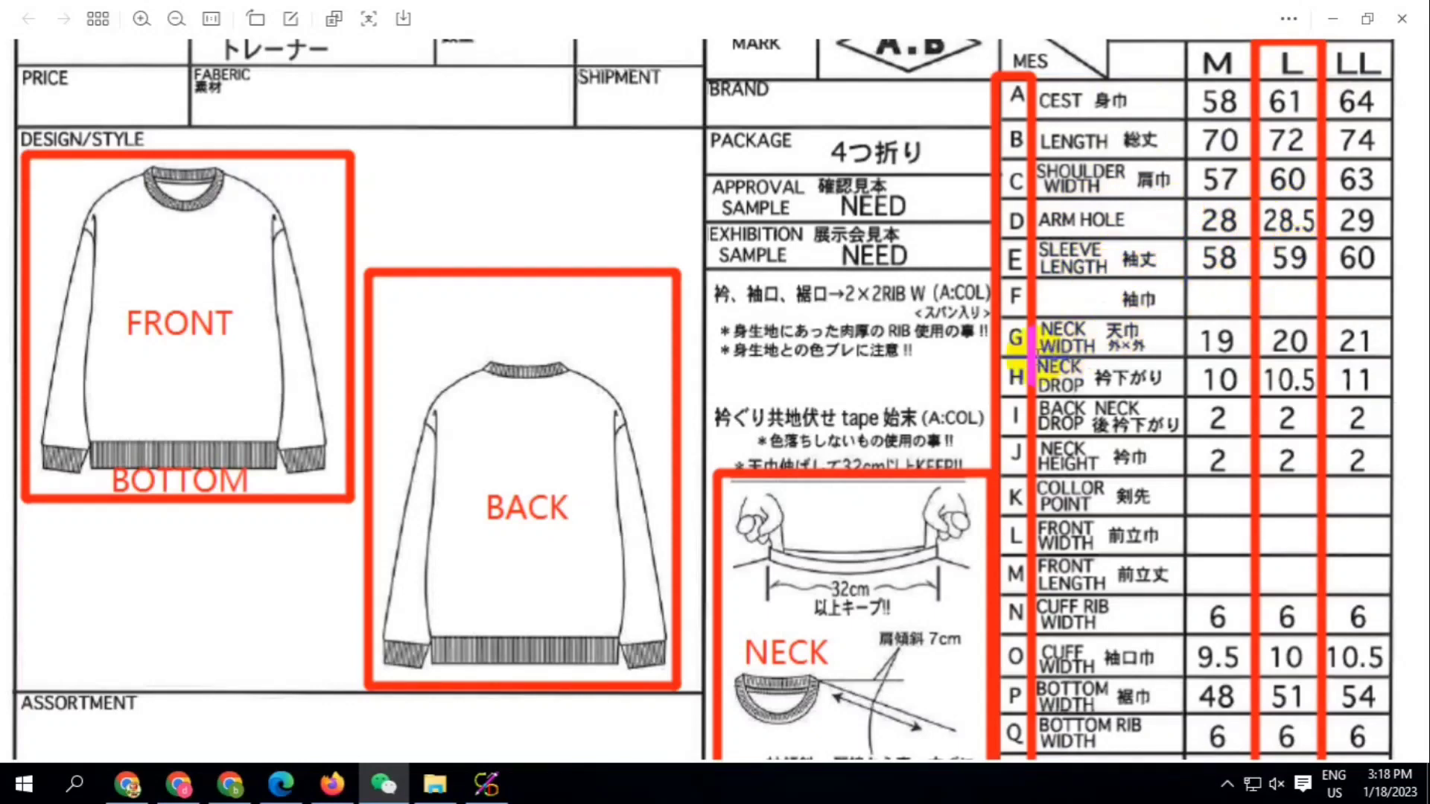
{"action": "left_click", "coordinate": [1253, 410]}
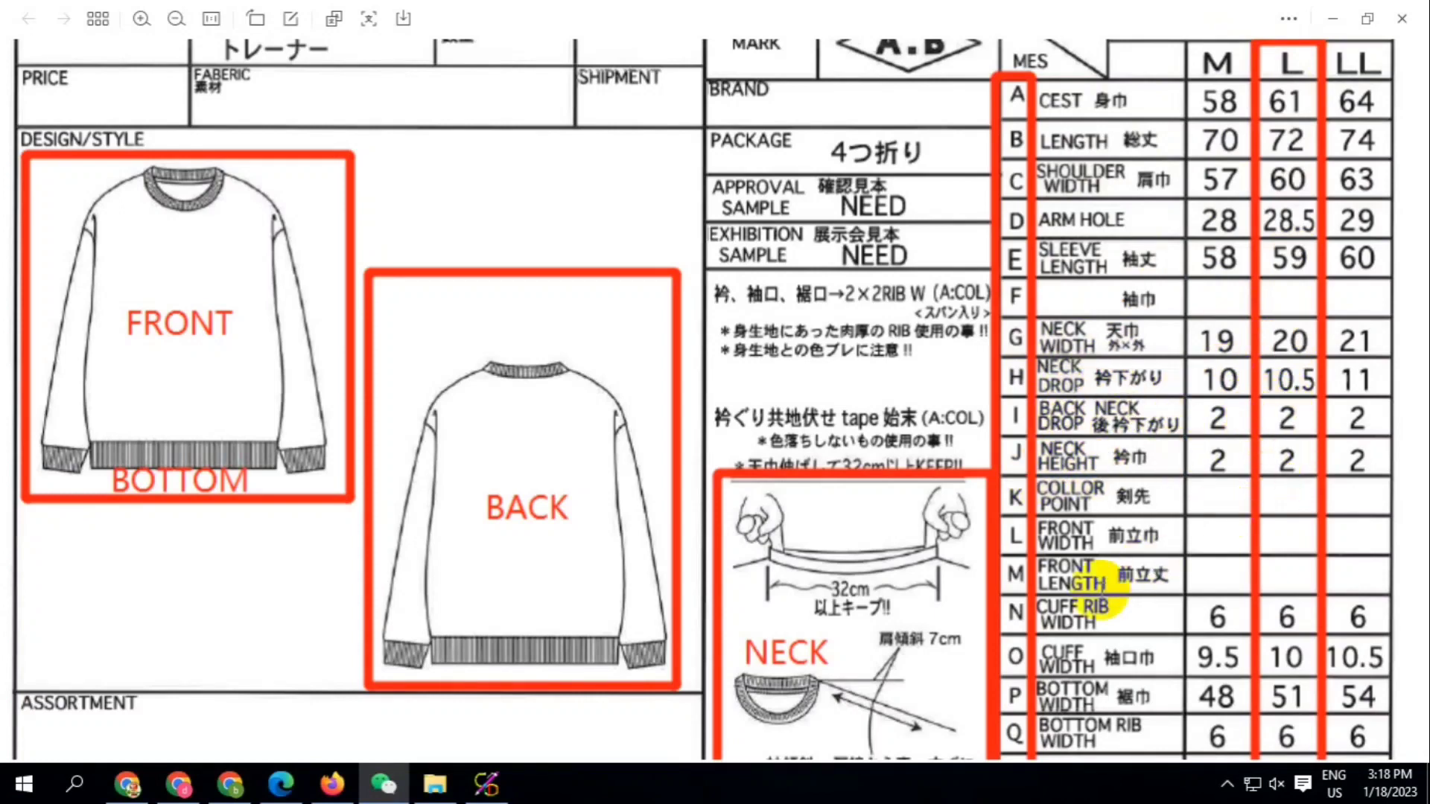
{"action": "left_click", "coordinate": [1282, 661]}
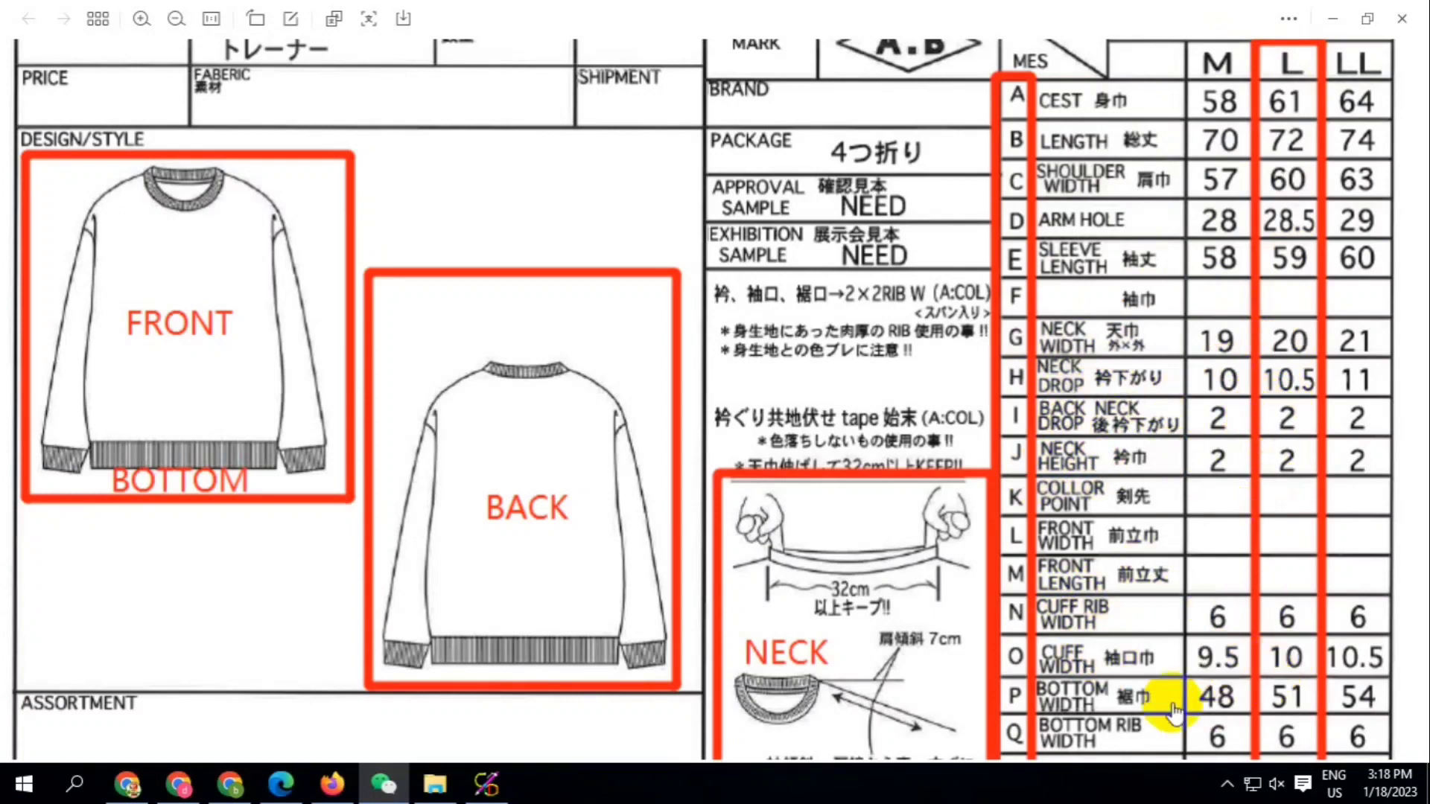
{"action": "left_click", "coordinate": [1256, 738]}
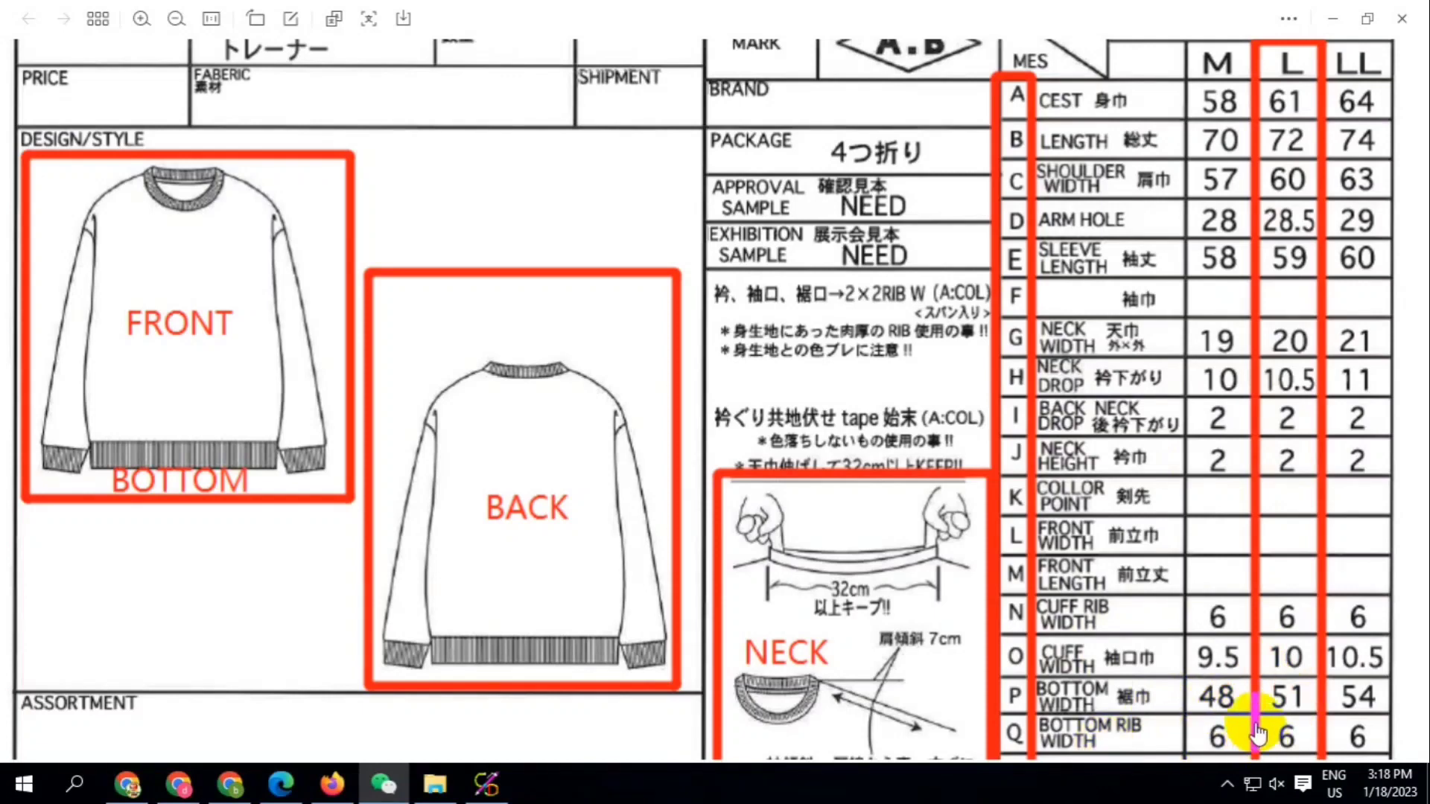
{"action": "left_click", "coordinate": [1326, 133]}
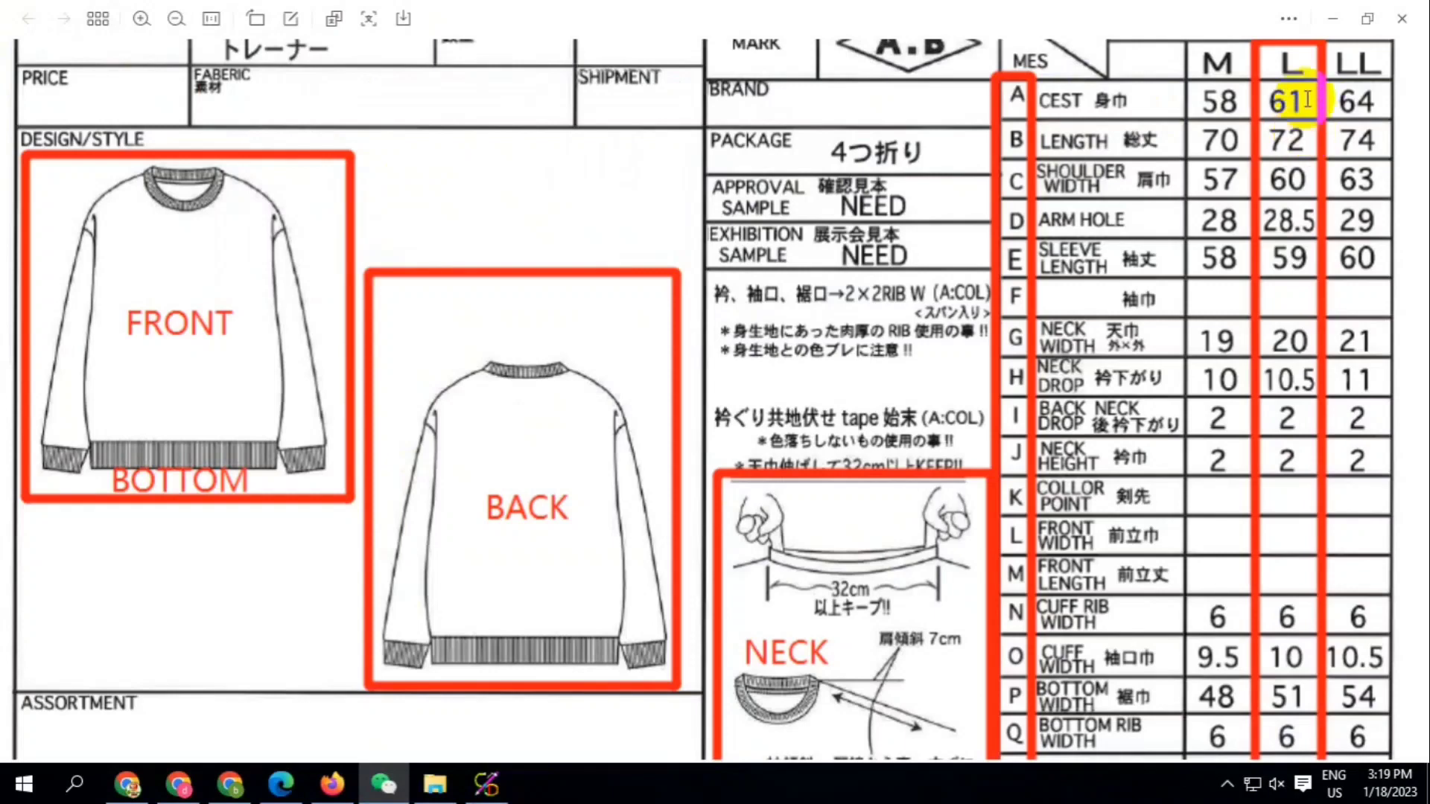
{"action": "left_click", "coordinate": [1308, 138]}
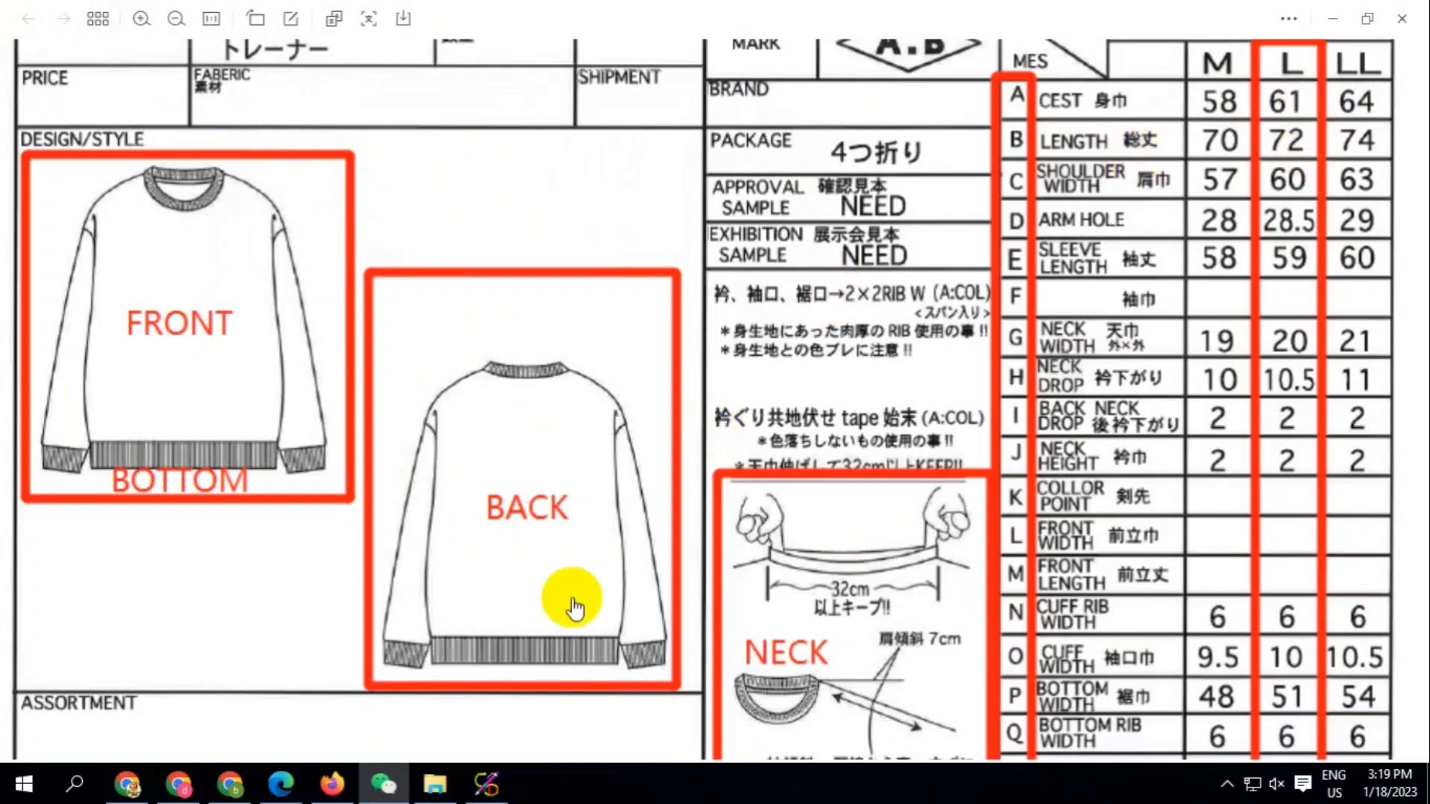
{"action": "left_click", "coordinate": [485, 781]}
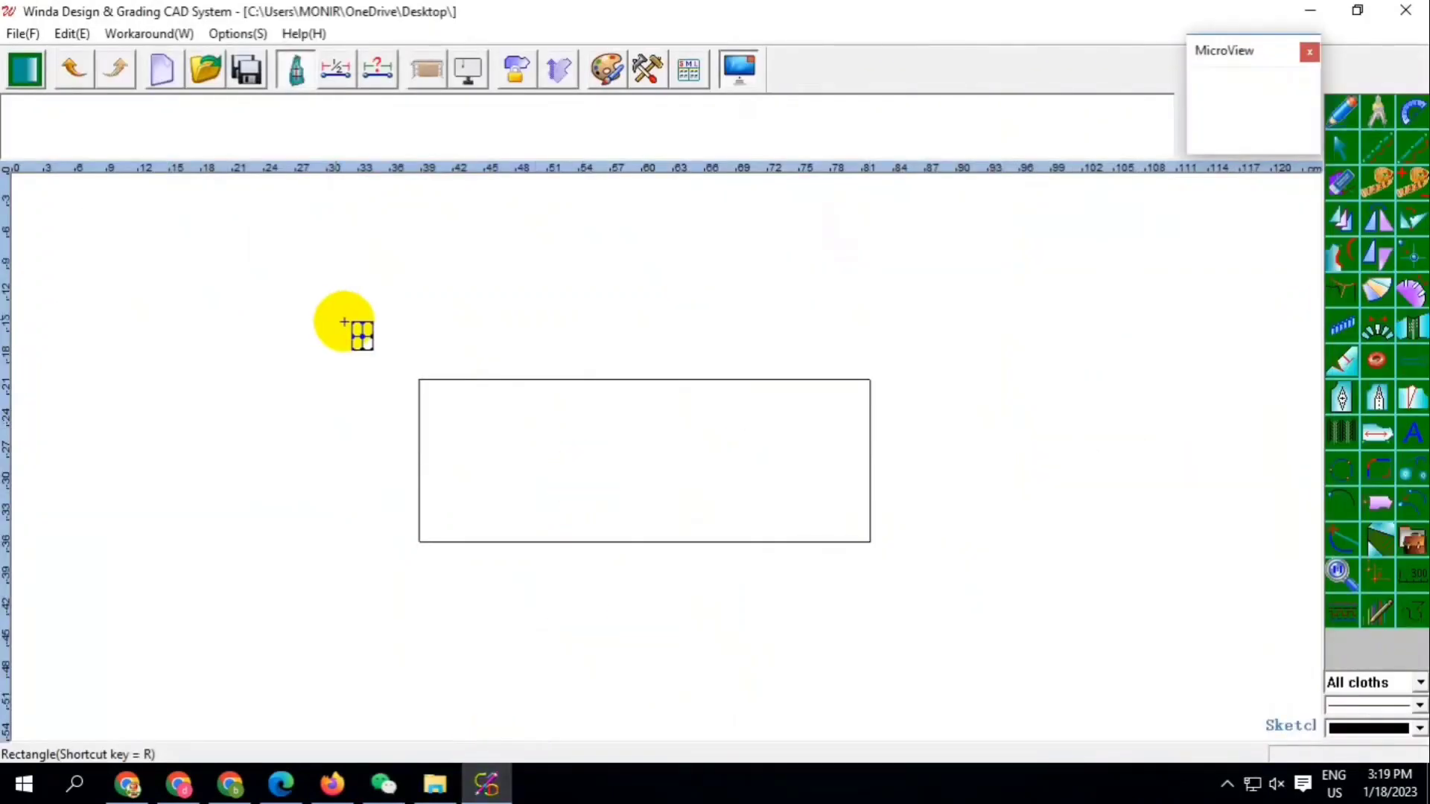
Save the drawing to the Desktop as 001.wds
{"action": "left_click", "coordinate": [249, 75]}
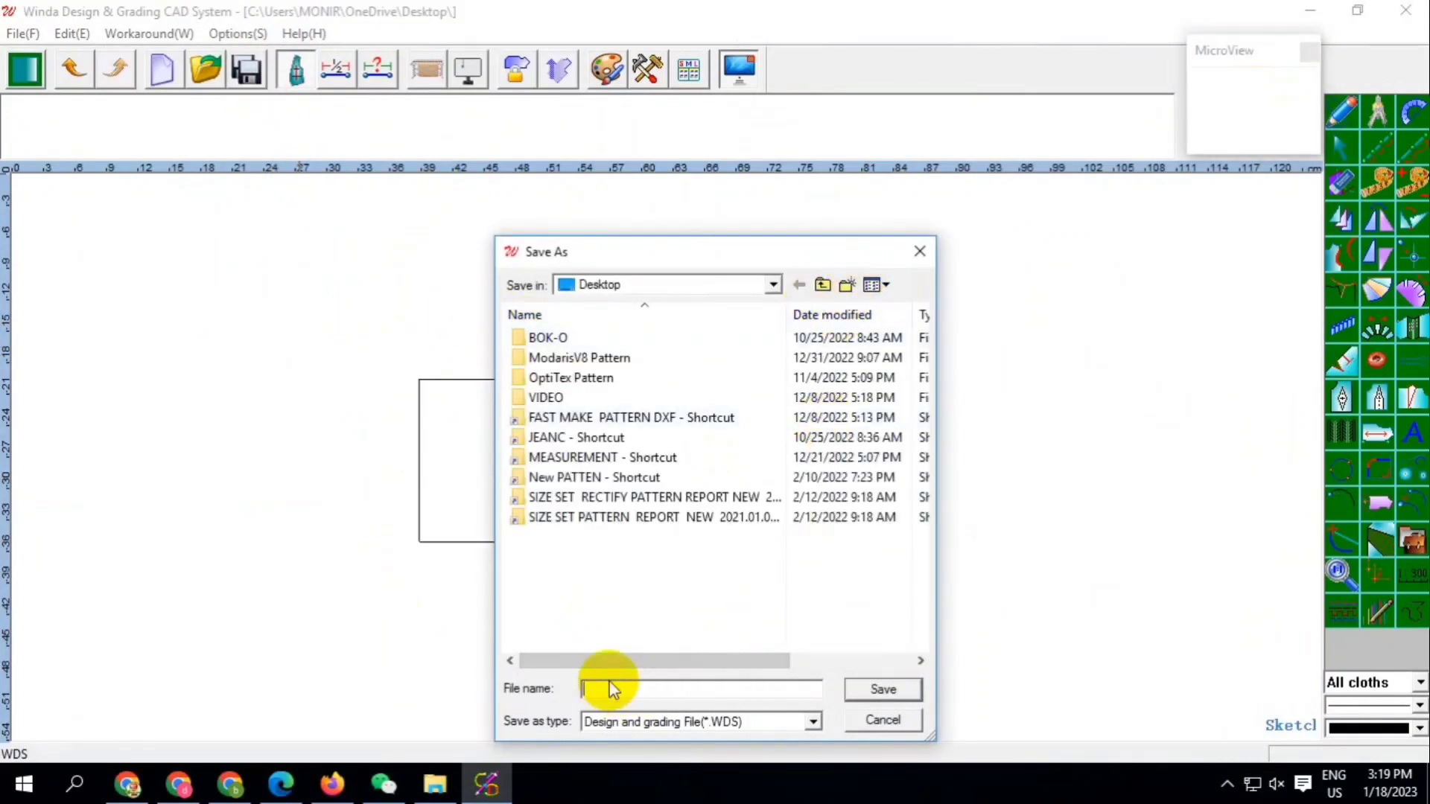
{"action": "type", "text": "001"}
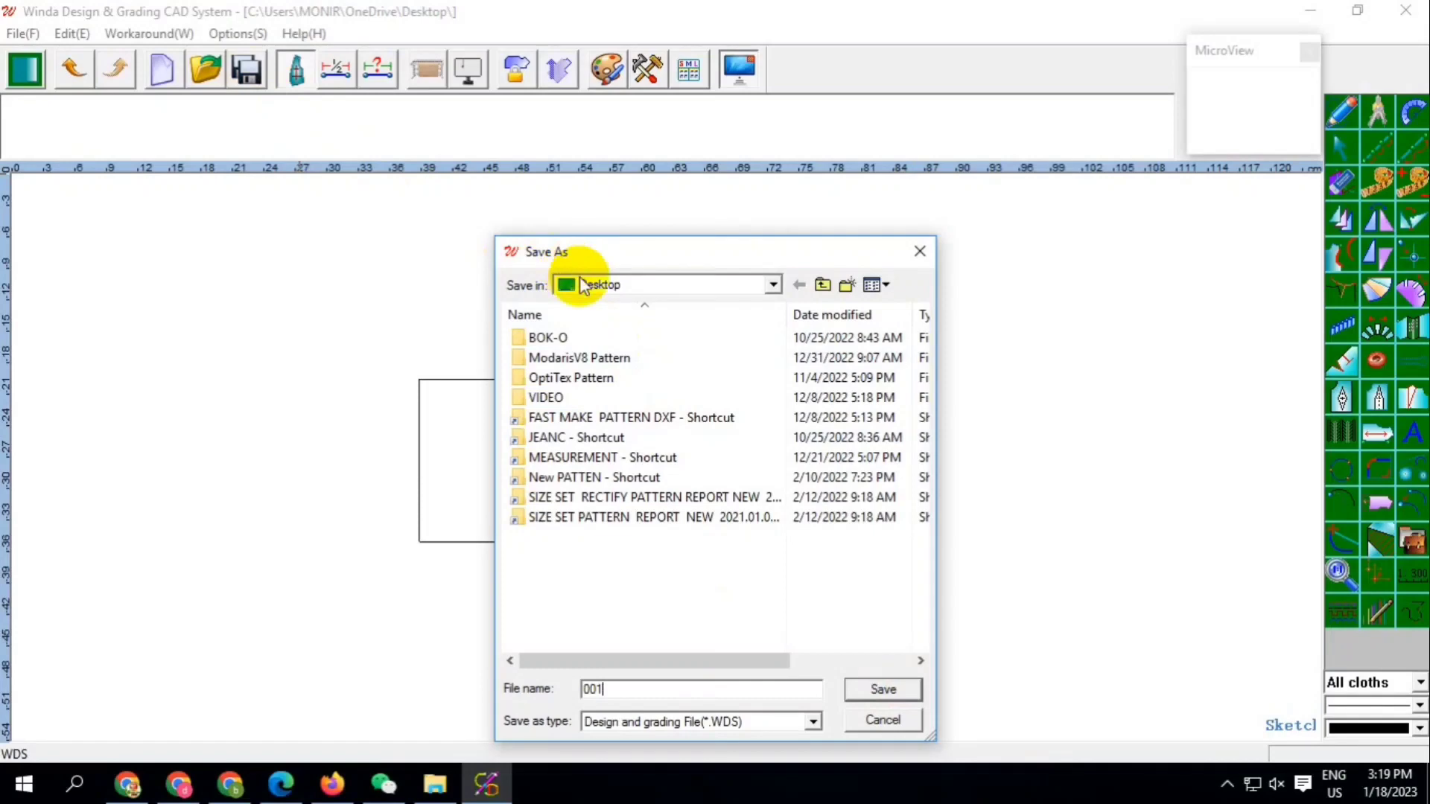
{"action": "left_click", "coordinate": [887, 698]}
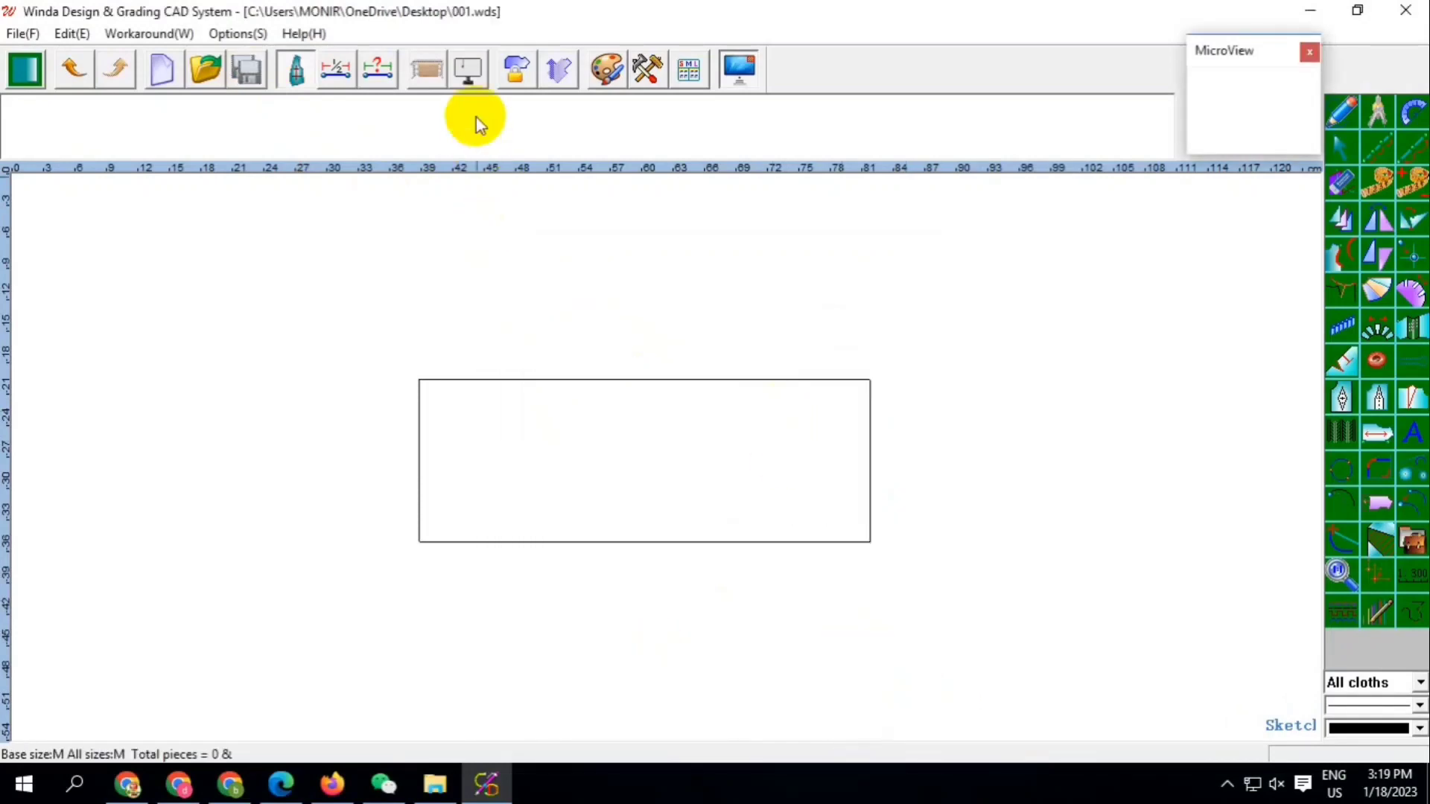
{"action": "right_click", "coordinate": [1102, 256]}
Clear the old rectangle, declining to save the previous drawing
{"action": "left_click", "coordinate": [1173, 284]}
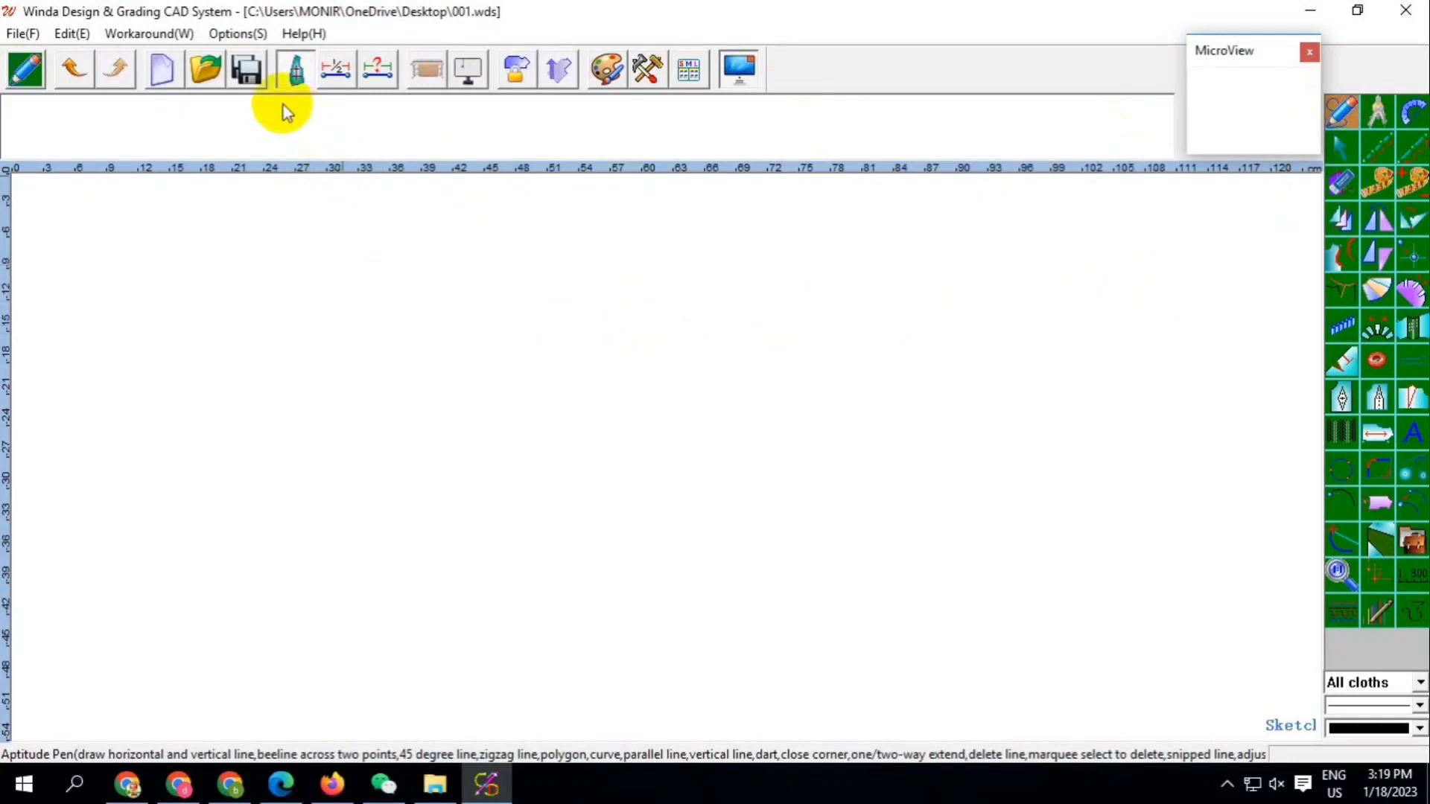
{"action": "left_click", "coordinate": [251, 81]}
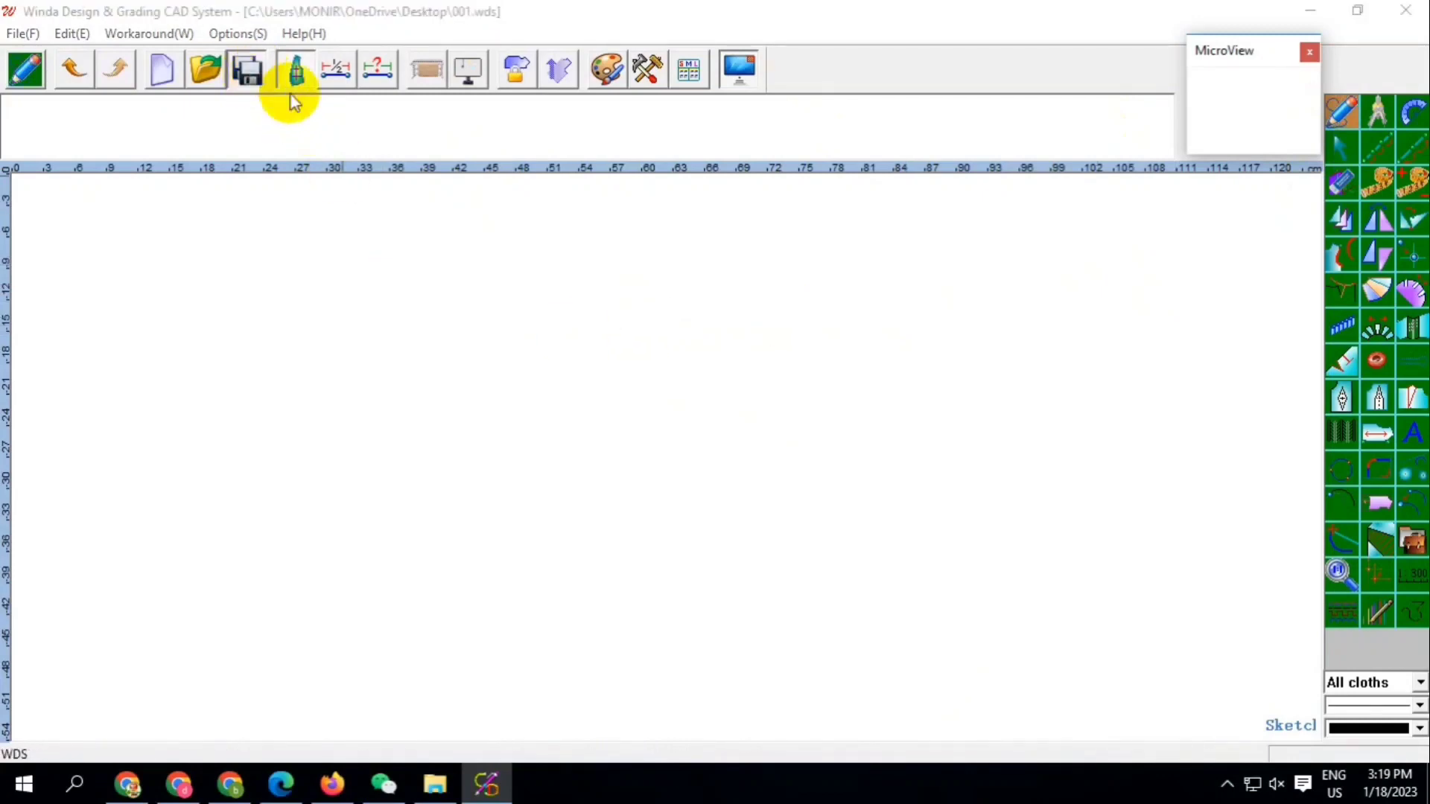
{"action": "left_click", "coordinate": [886, 436]}
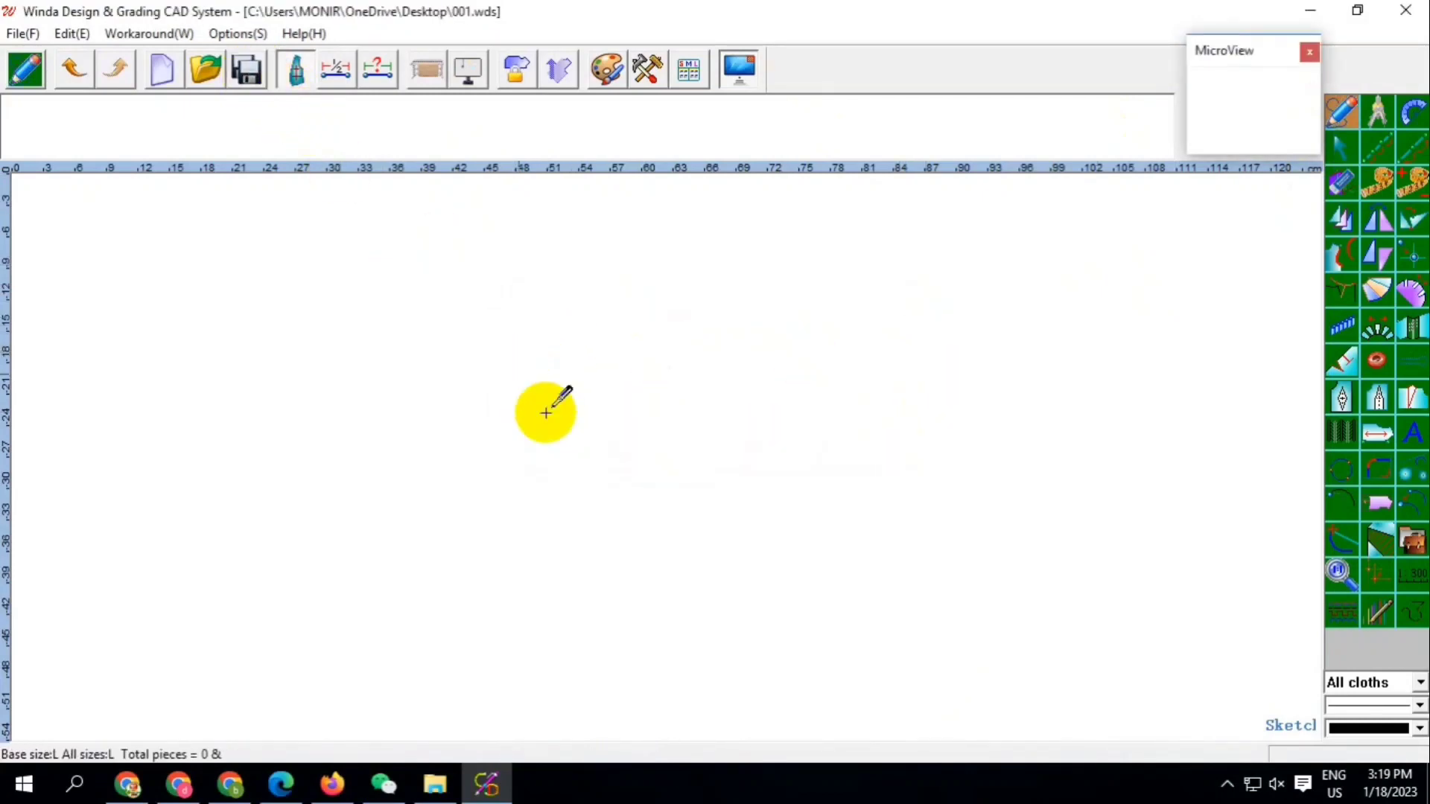
Draw a rectangle 72 cm by 30.5 cm with the Rectangle tool
{"action": "right_click", "coordinate": [747, 308]}
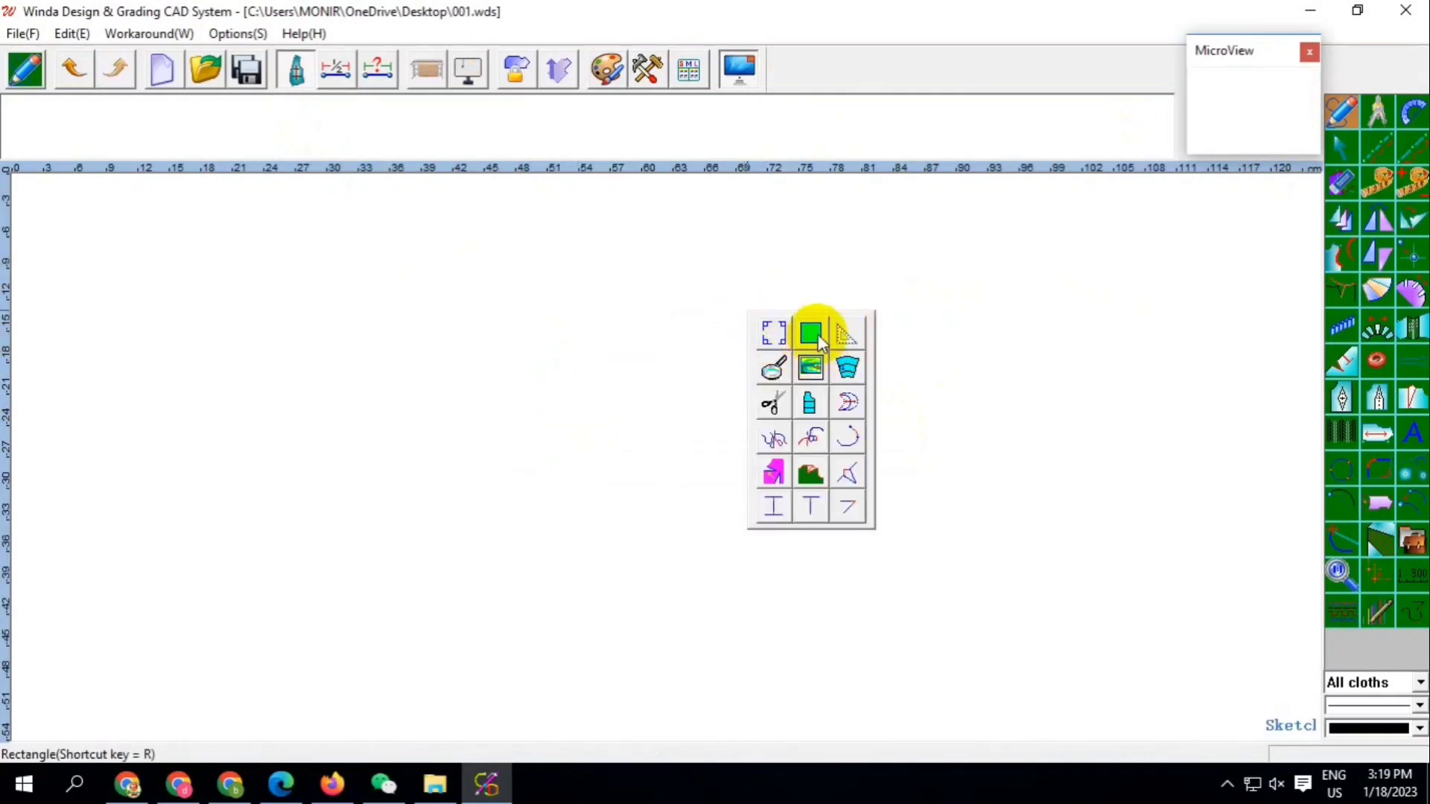
{"action": "left_click", "coordinate": [801, 336]}
{"action": "left_click", "coordinate": [375, 295]}
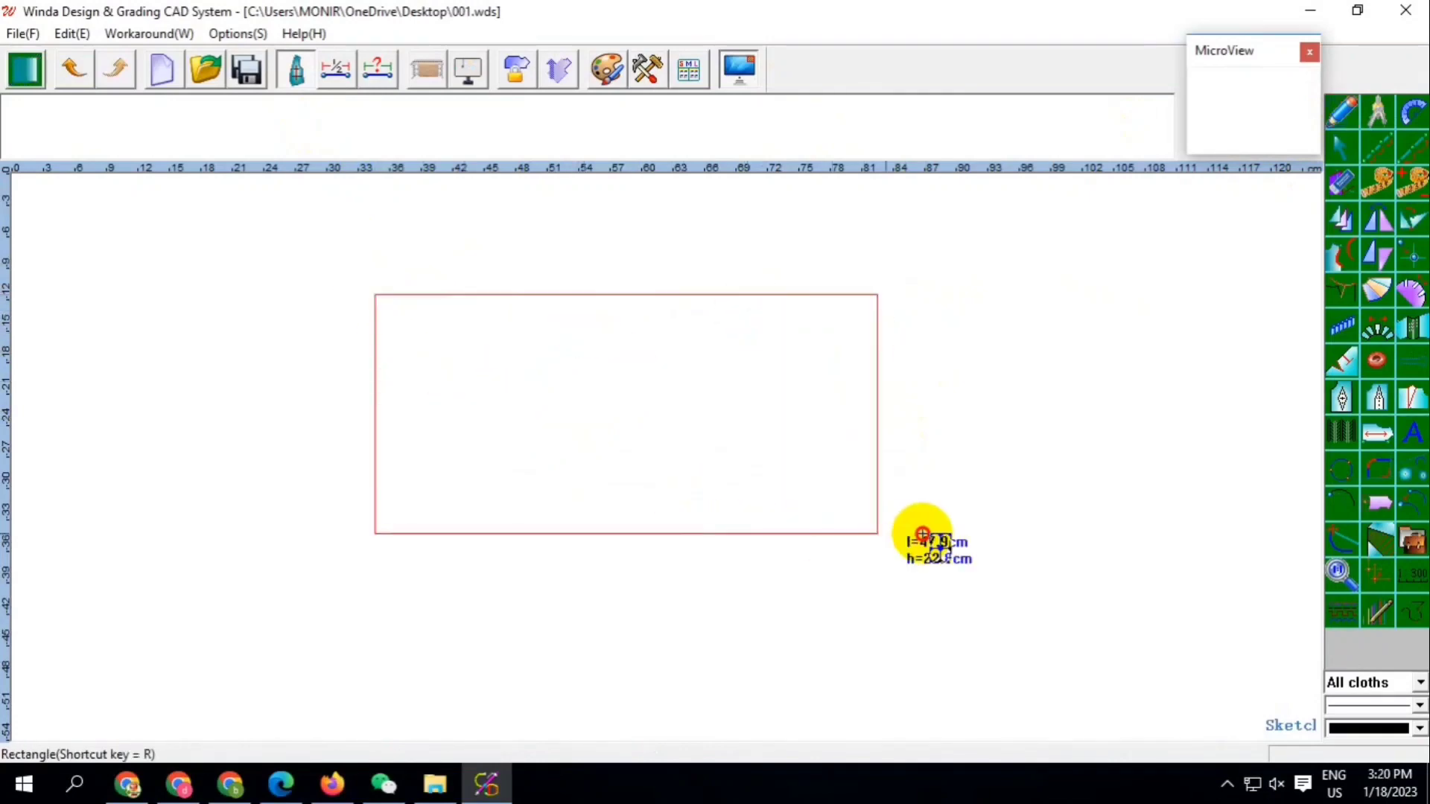
{"action": "left_click", "coordinate": [930, 533]}
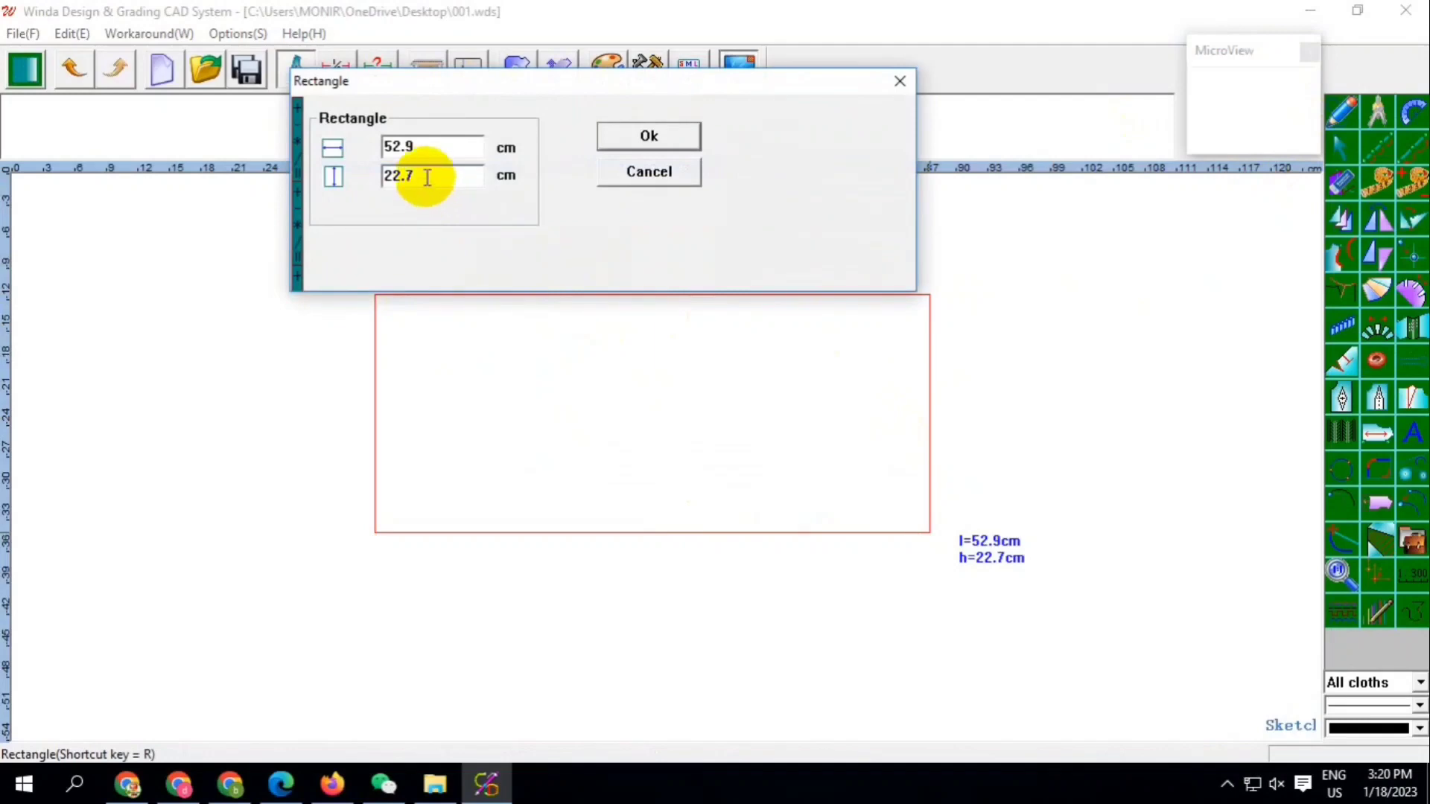
{"action": "left_click_drag", "start_coordinate": [428, 177], "coordinate": [378, 189]}
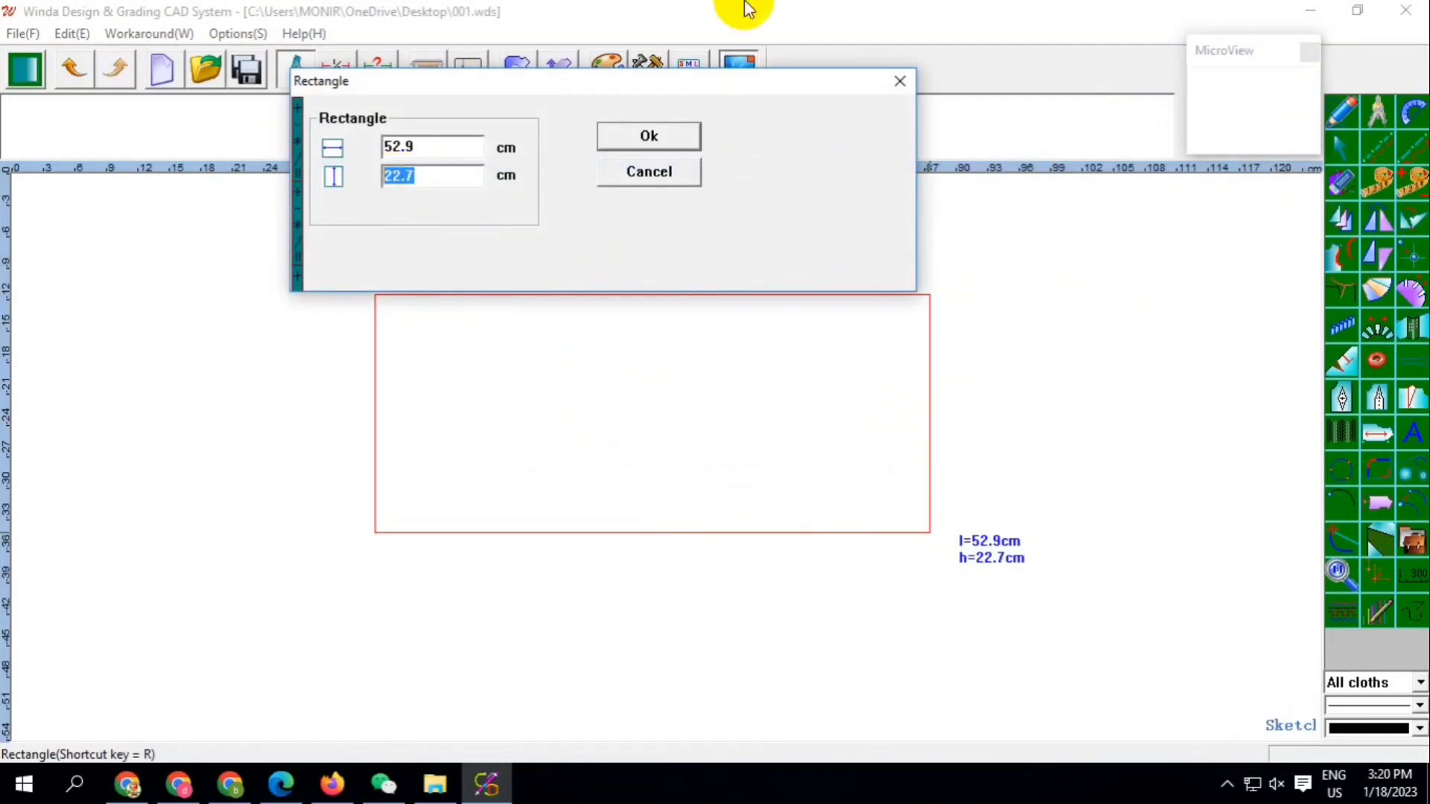
{"action": "left_click", "coordinate": [392, 147]}
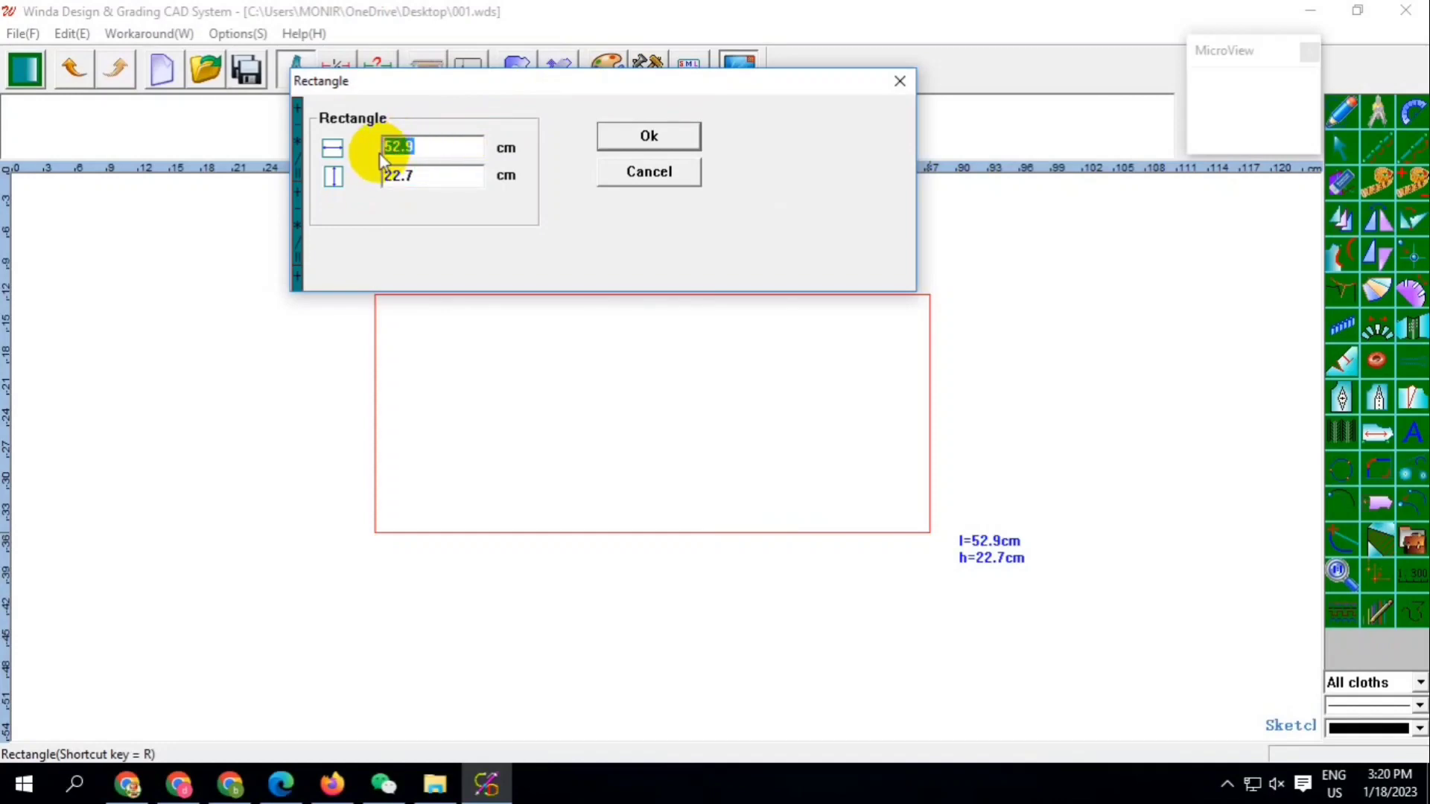
{"action": "type", "text": "72"}
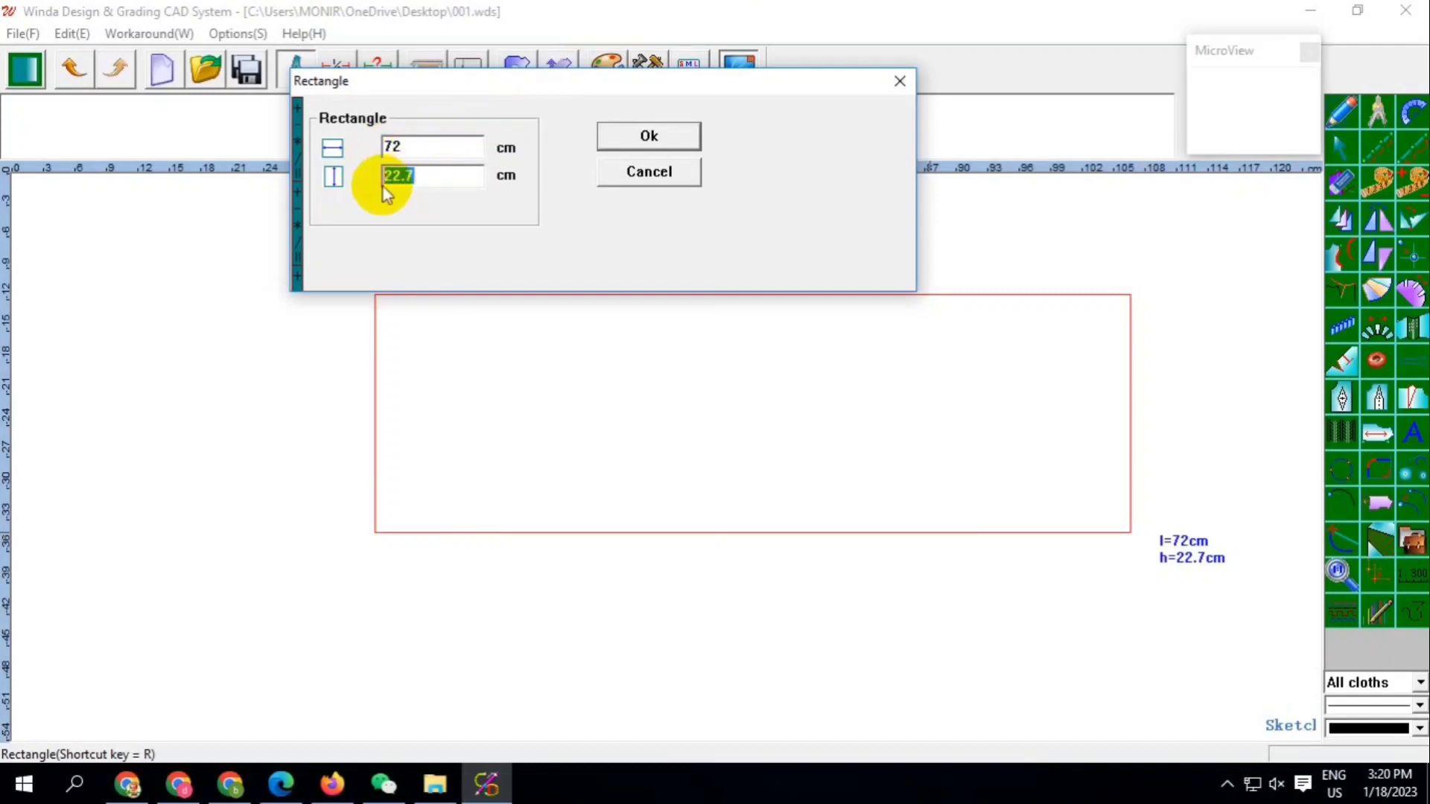
{"action": "type", "text": "3"}
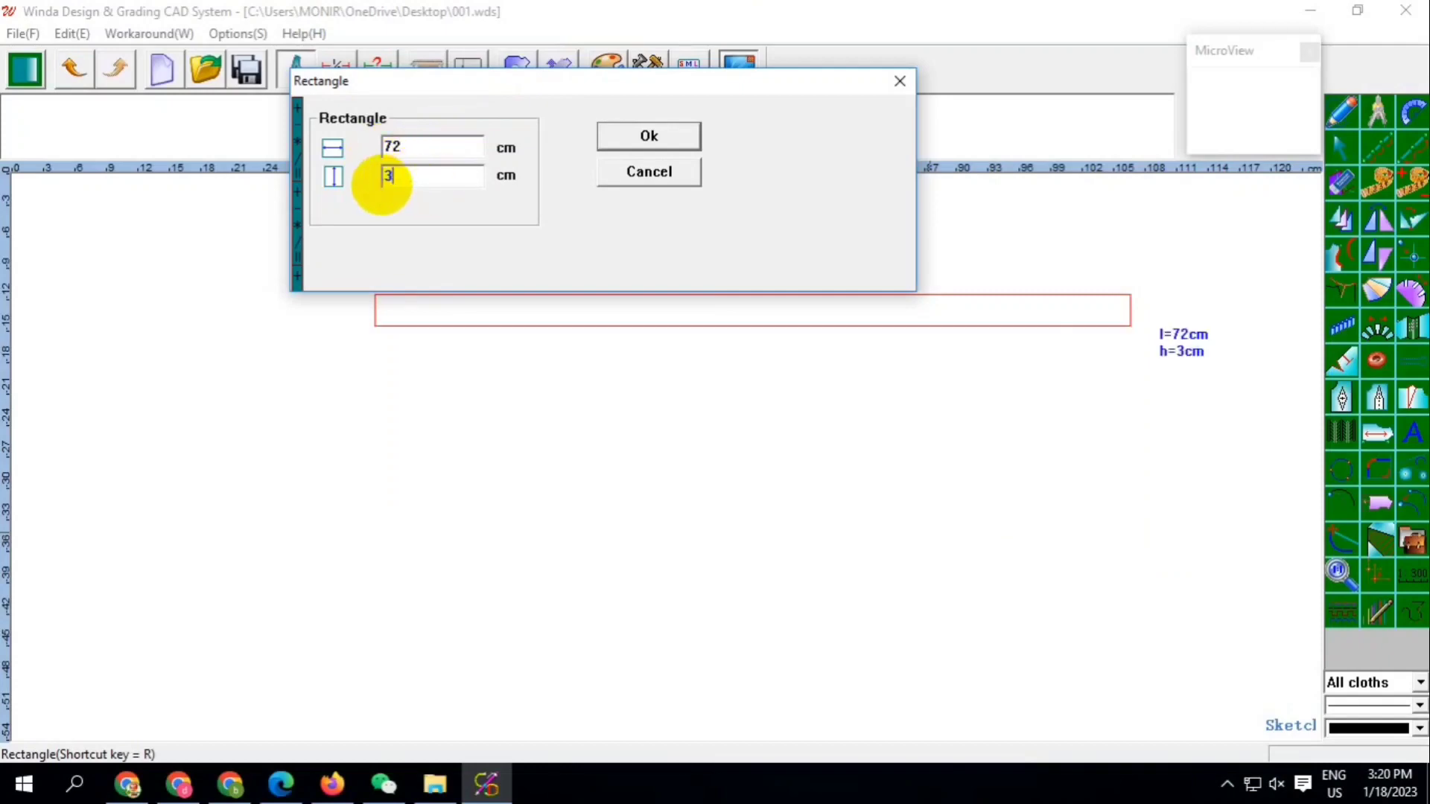
{"action": "type", "text": "0.5"}
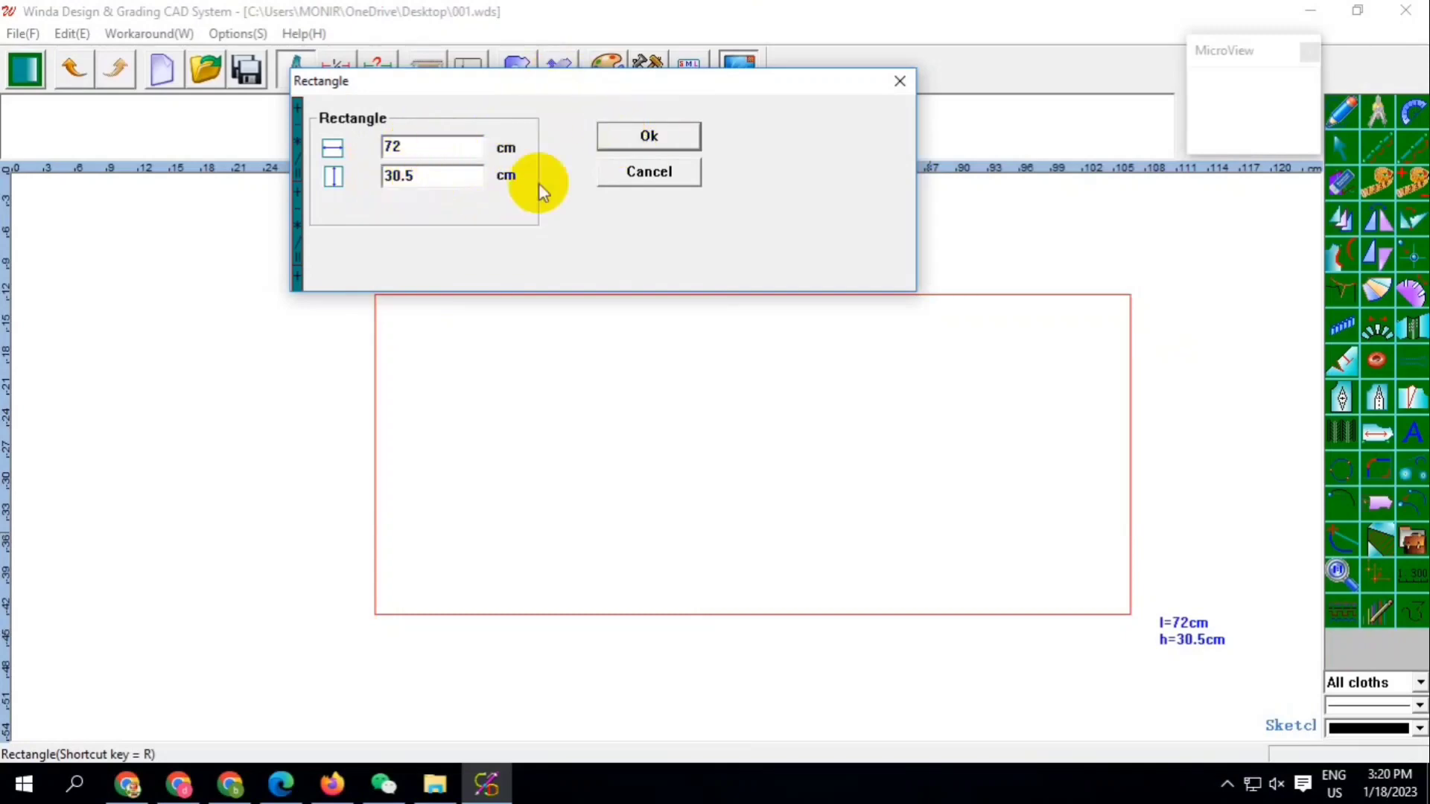
{"action": "left_click", "coordinate": [647, 138]}
{"action": "scroll", "coordinate": [566, 372], "scroll_direction": "down", "scroll_amount": 4}
{"action": "scroll", "coordinate": [558, 369], "scroll_direction": "down", "scroll_amount": 1}
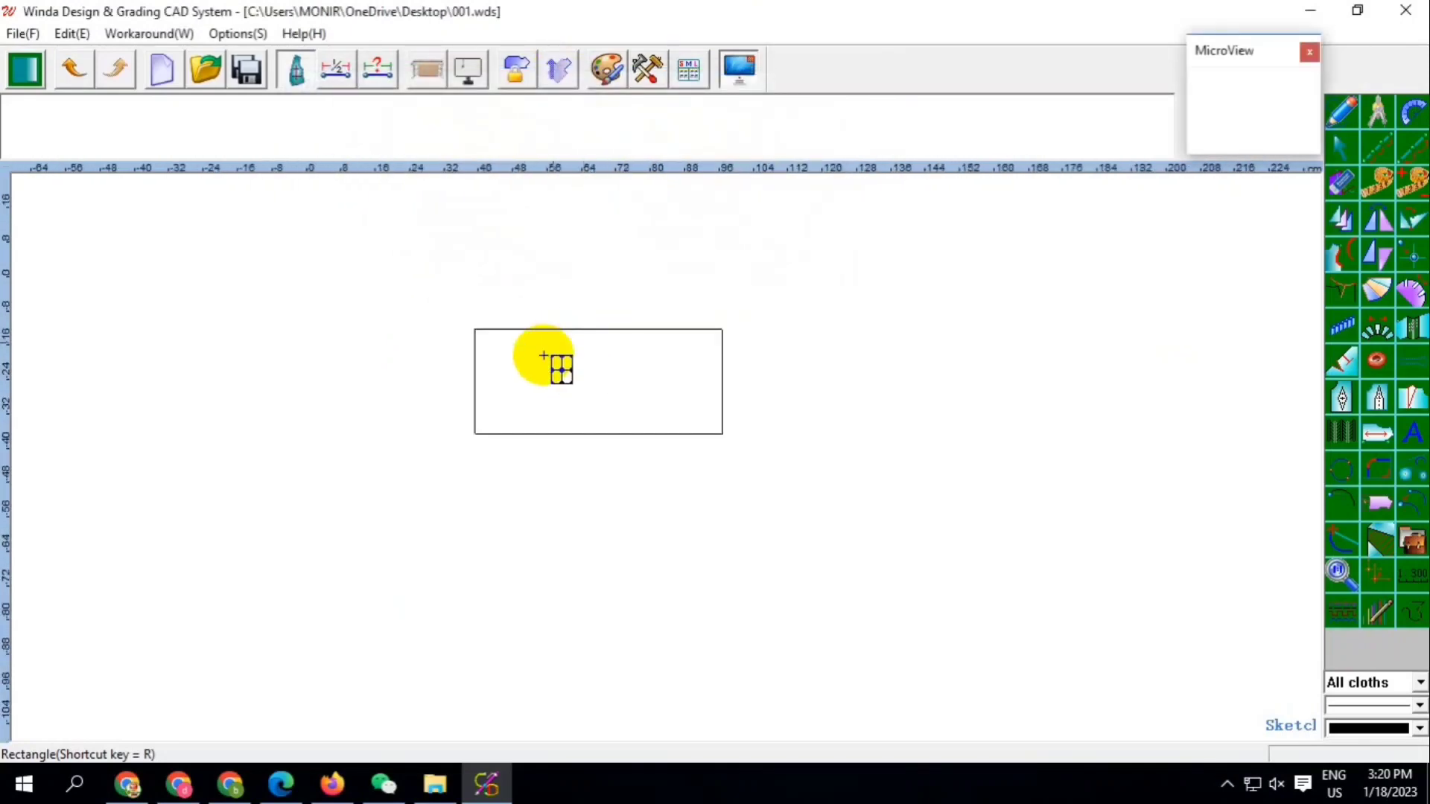
{"action": "scroll", "coordinate": [559, 370], "scroll_direction": "up", "scroll_amount": 4}
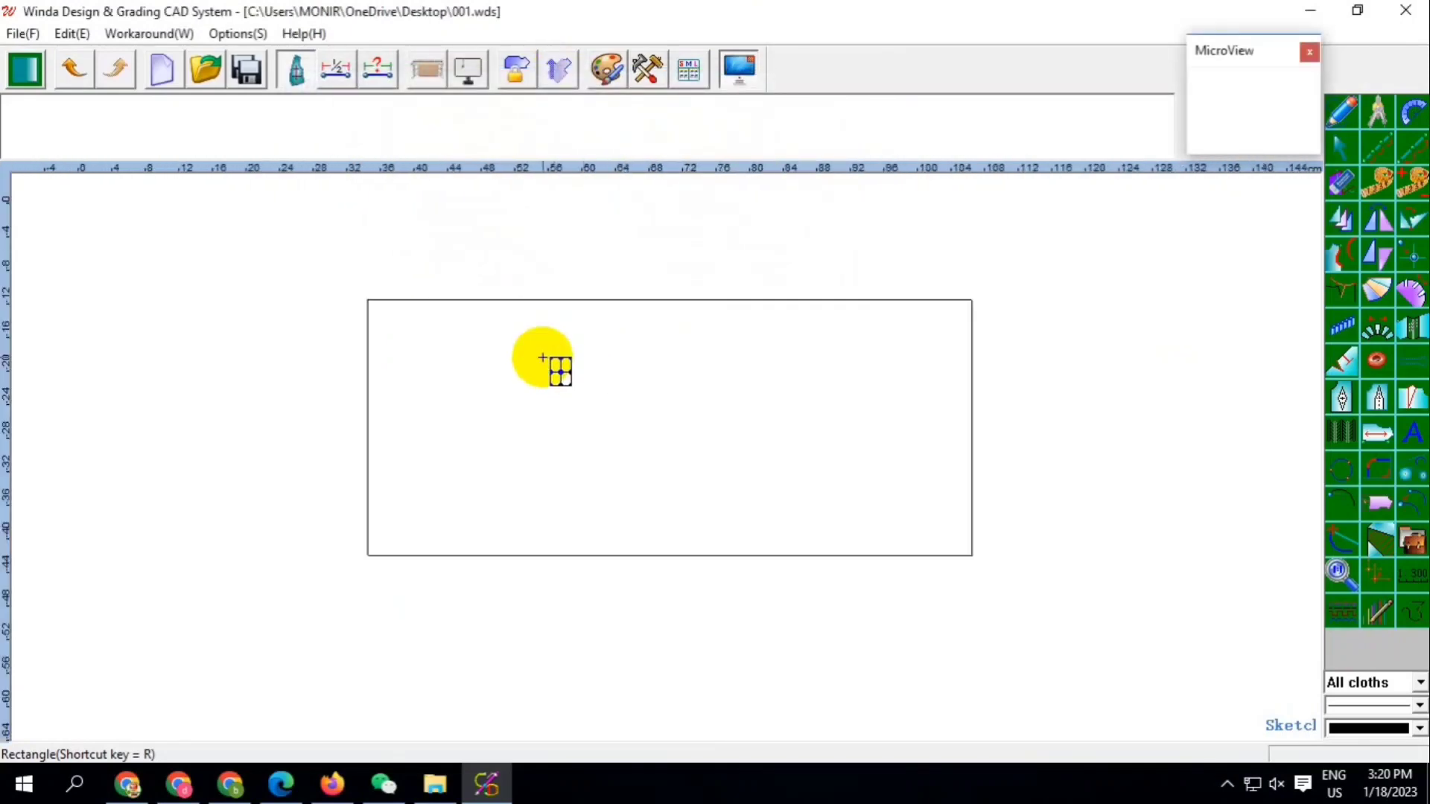
Save the rectangle drawing and bring back the spec sheet with neck drop 10.5 and armhole 28.5
{"action": "left_click", "coordinate": [248, 72]}
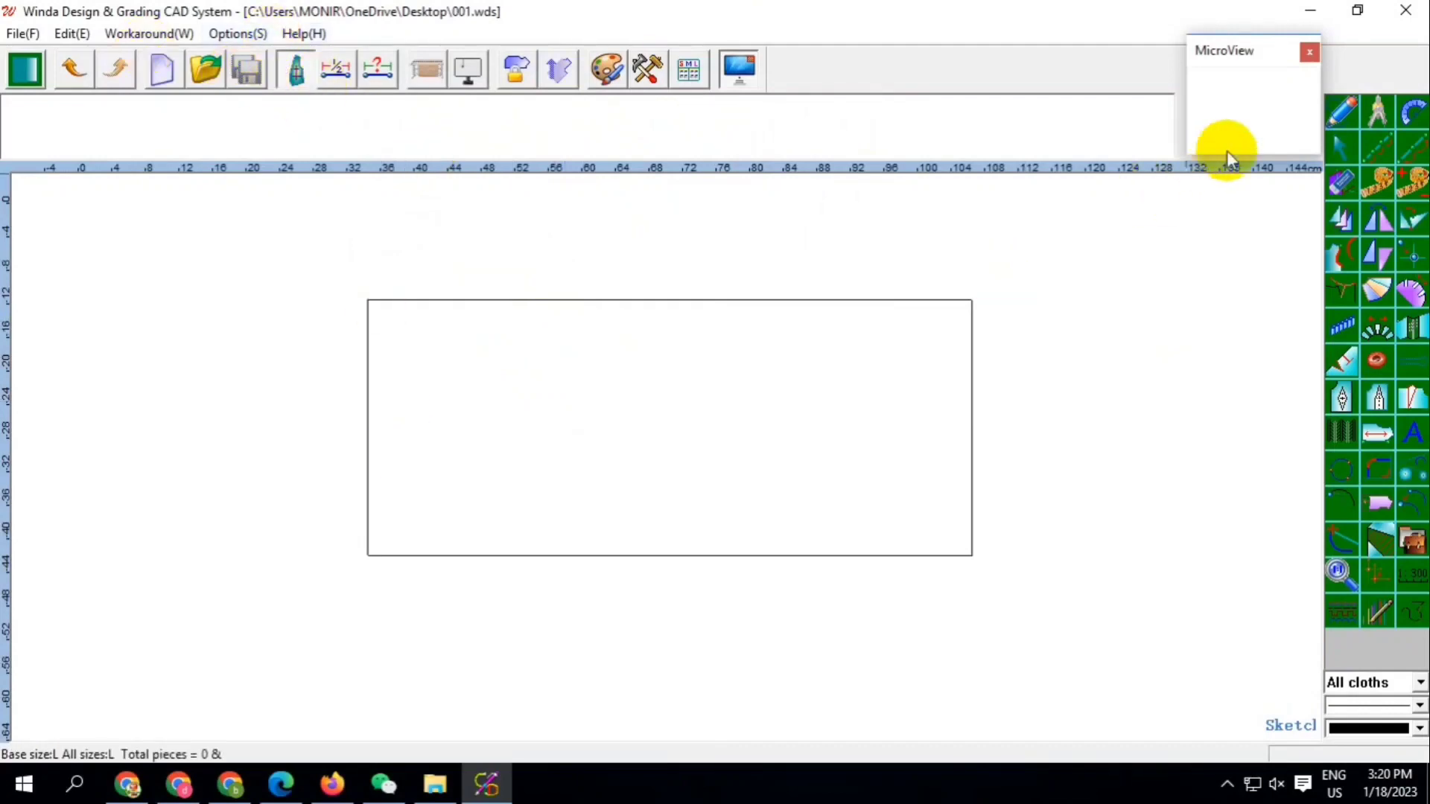
{"action": "left_click", "coordinate": [387, 785]}
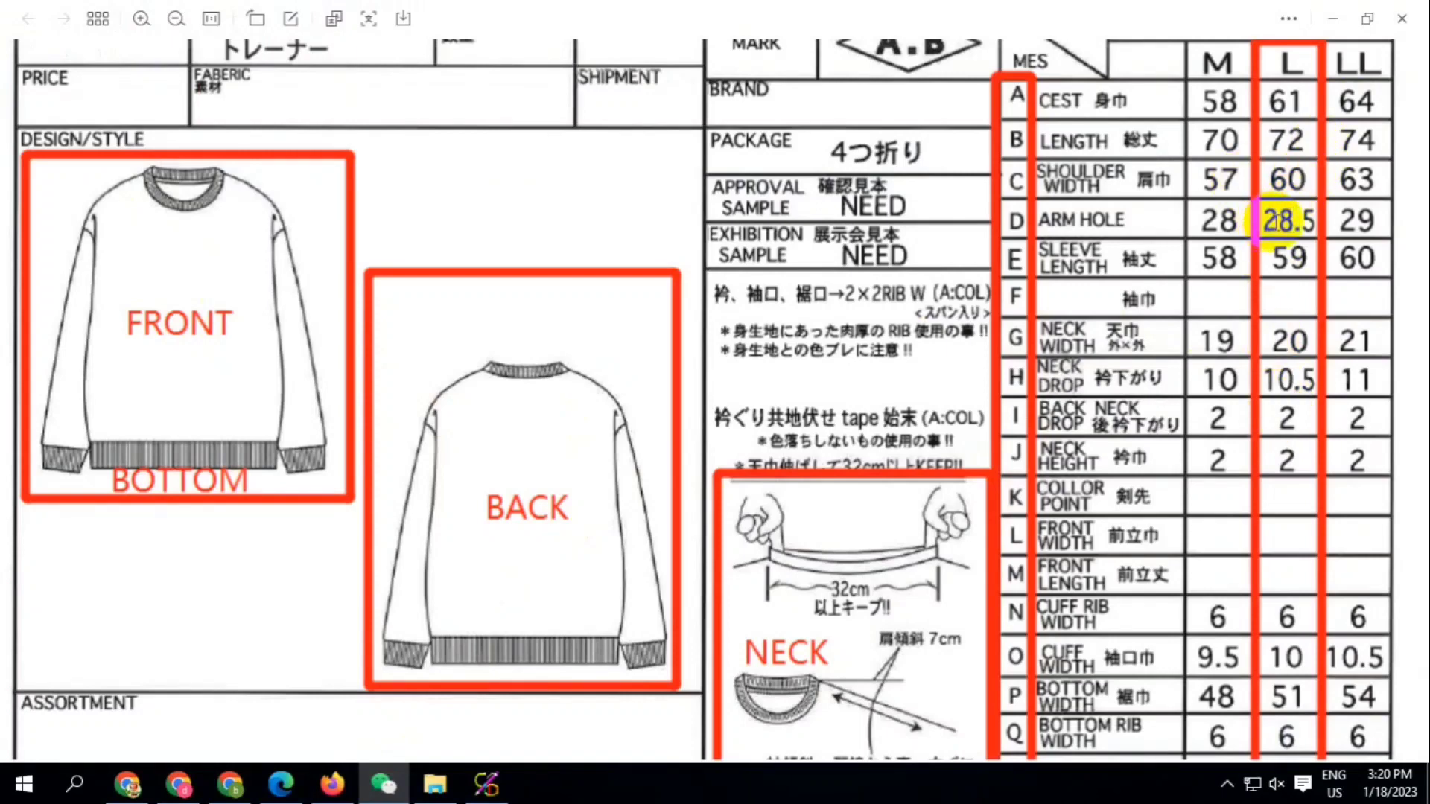
Draw a slanted line from the left-edge point to a point 10.5 cm along the bottom edge
{"action": "left_click", "coordinate": [483, 788]}
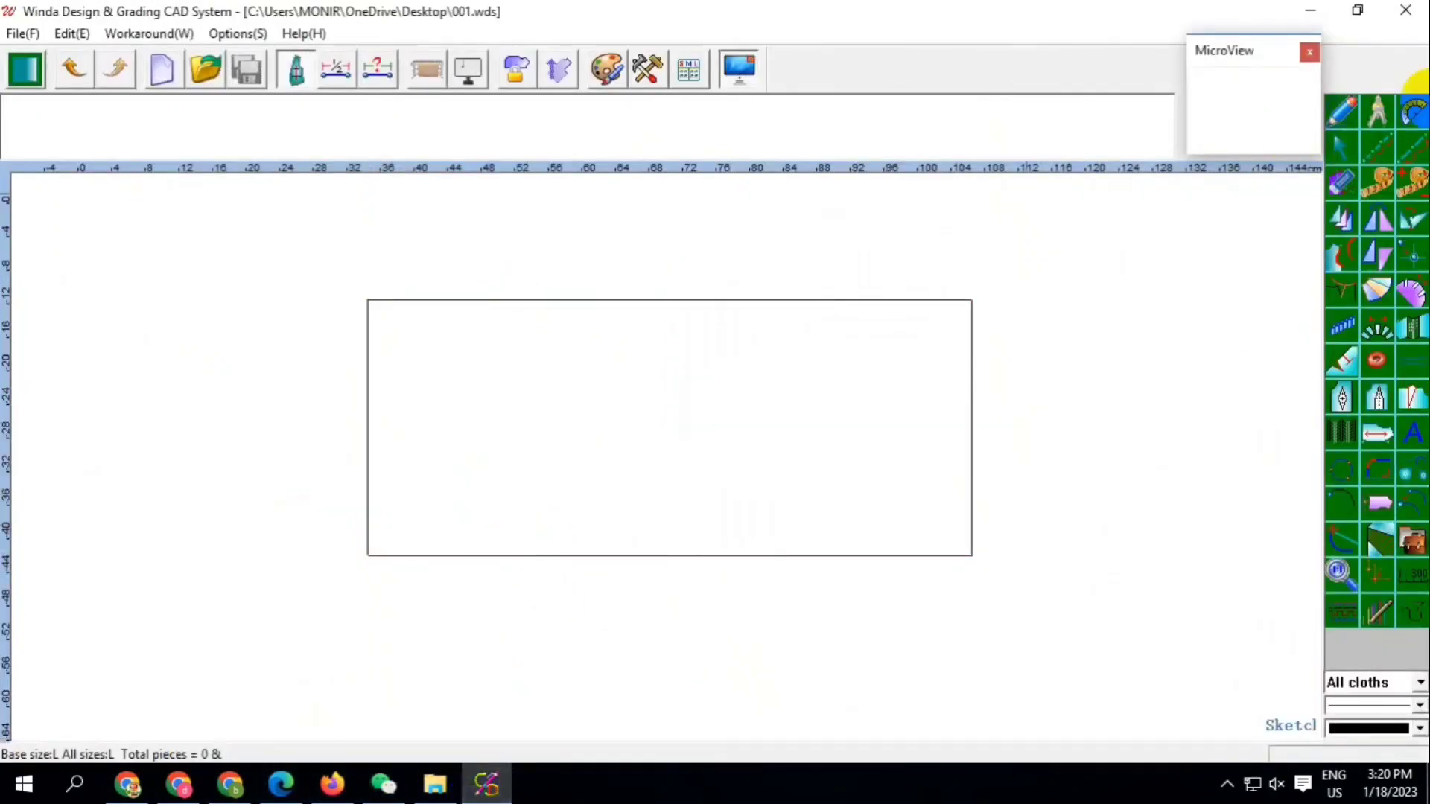
{"action": "left_click", "coordinate": [1341, 112]}
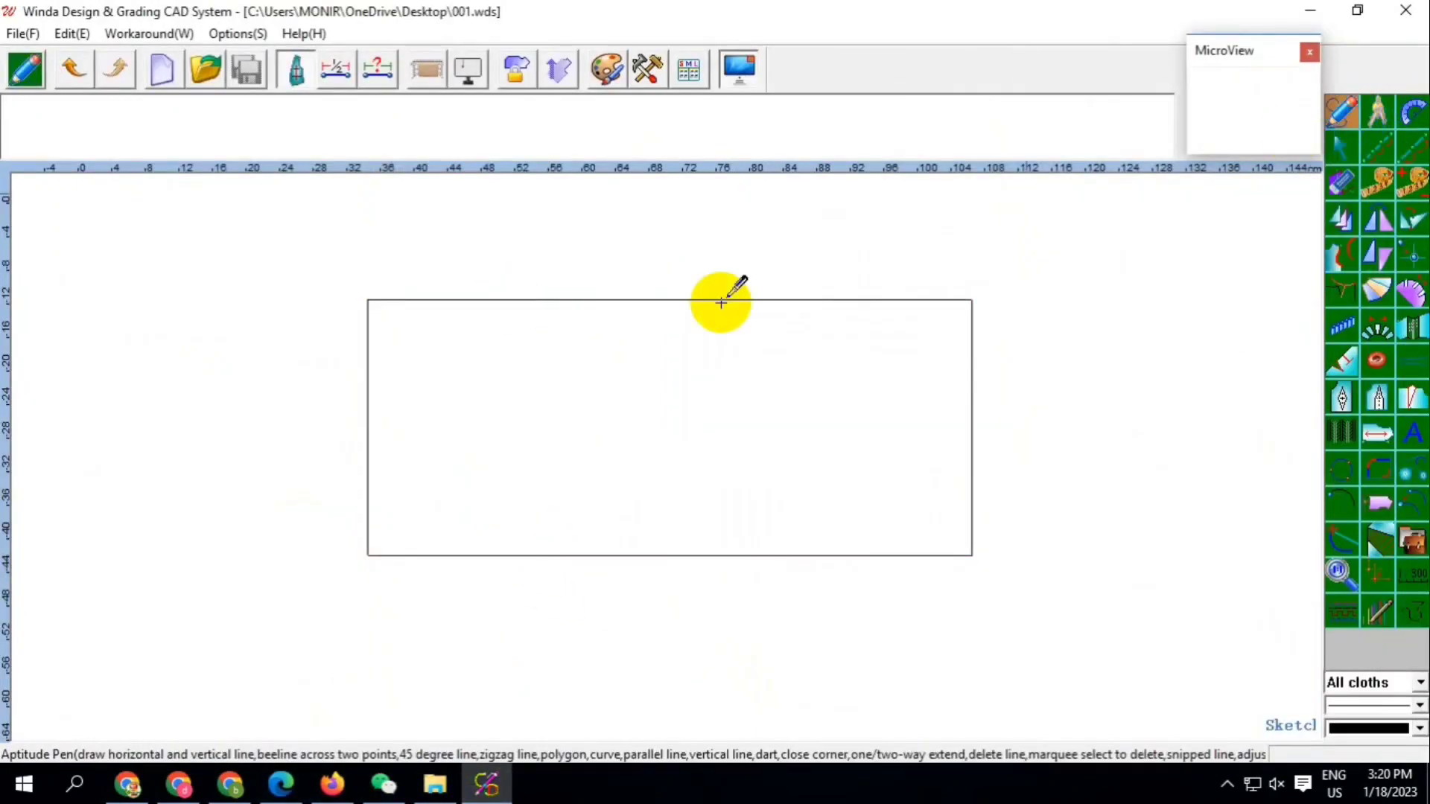
{"action": "key", "text": "Return"}
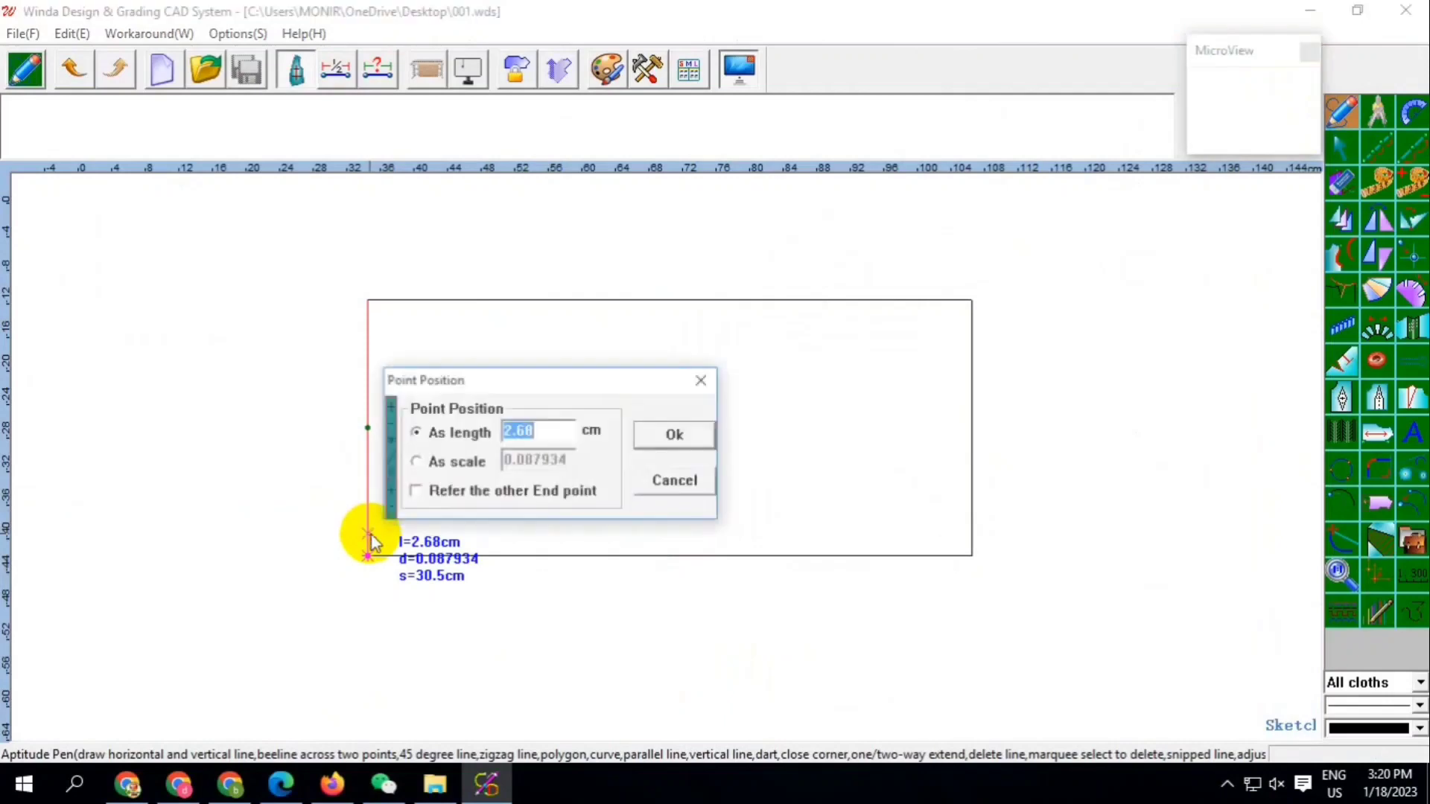
{"action": "type", "text": "10"}
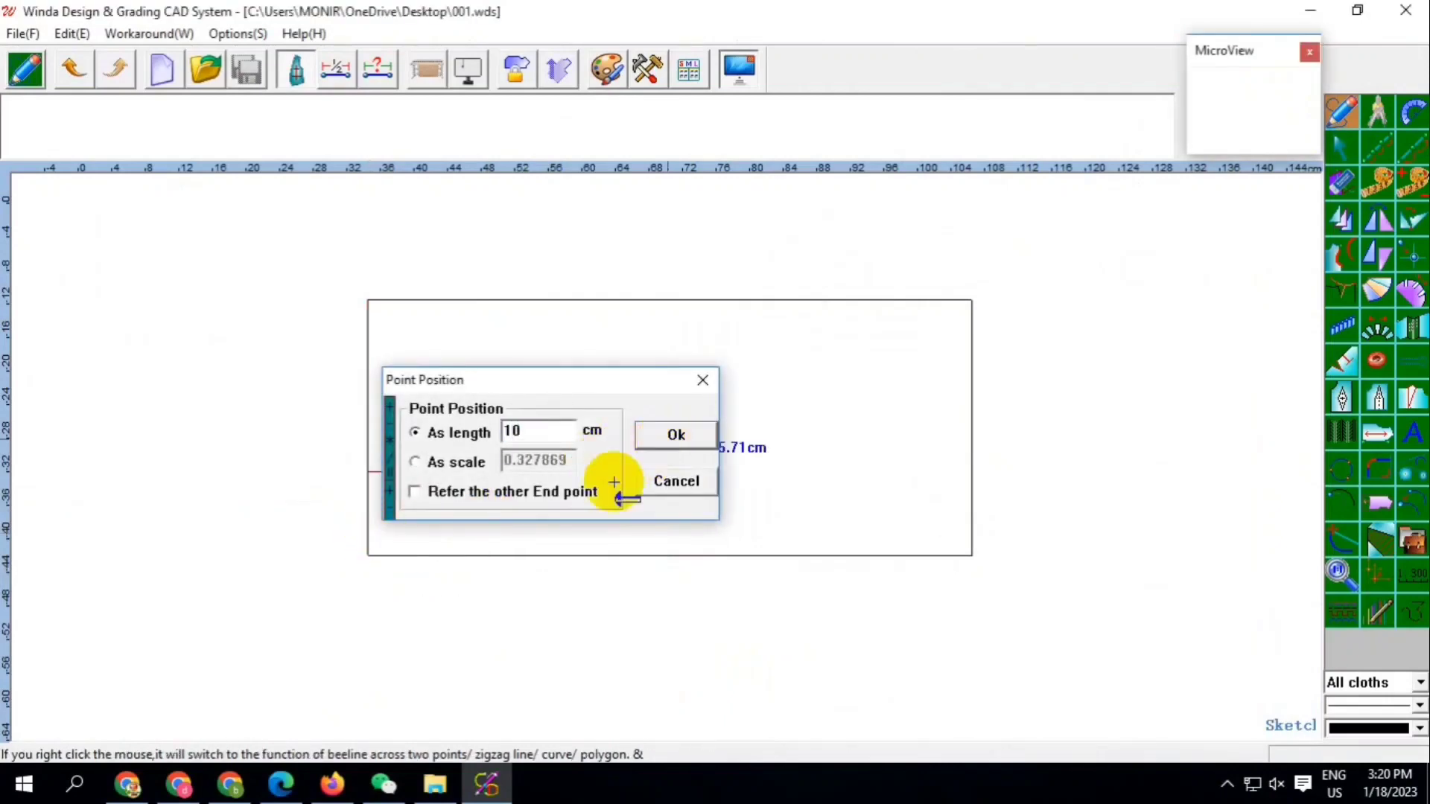
{"action": "key", "text": "Return"}
{"action": "key", "text": "Return"}
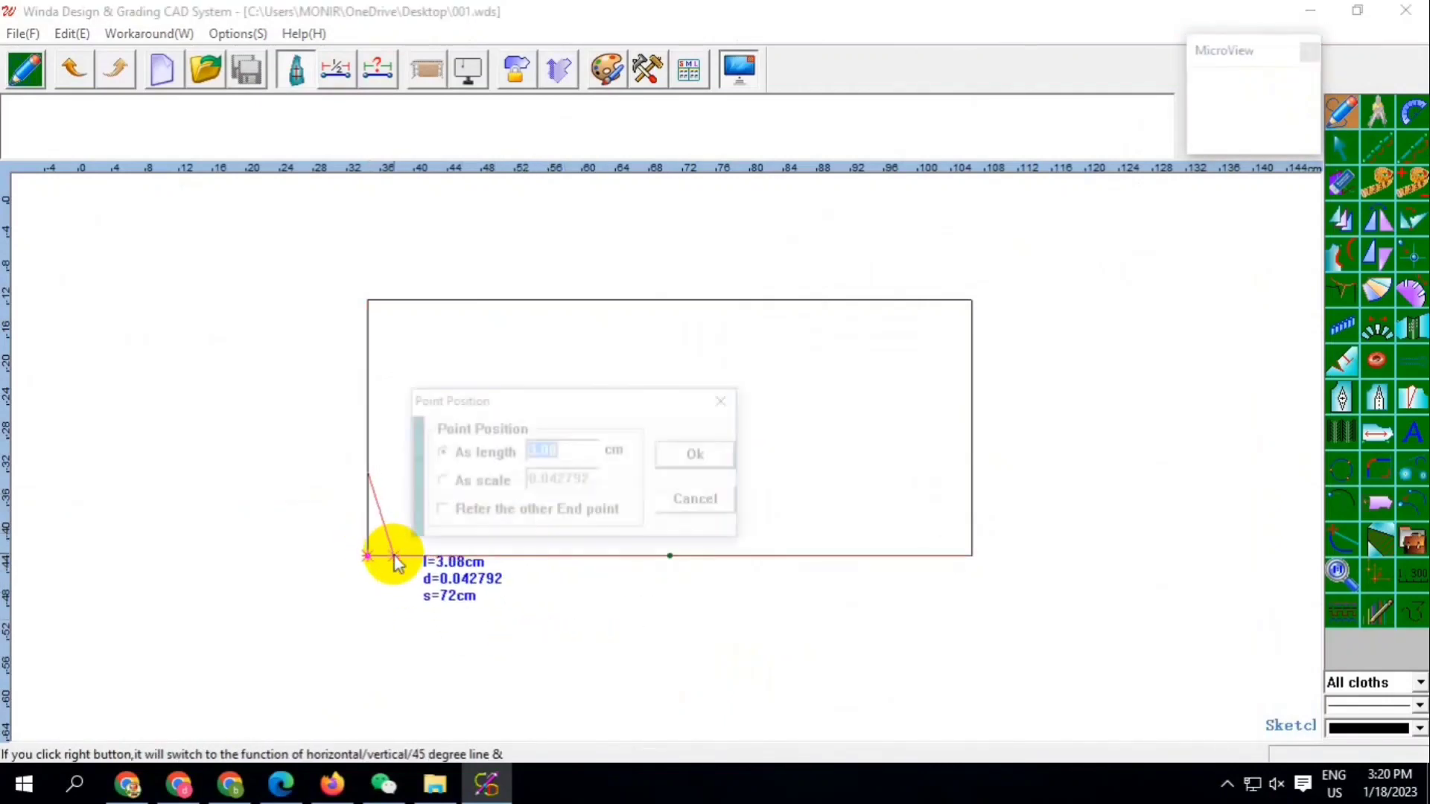
{"action": "type", "text": "10.5"}
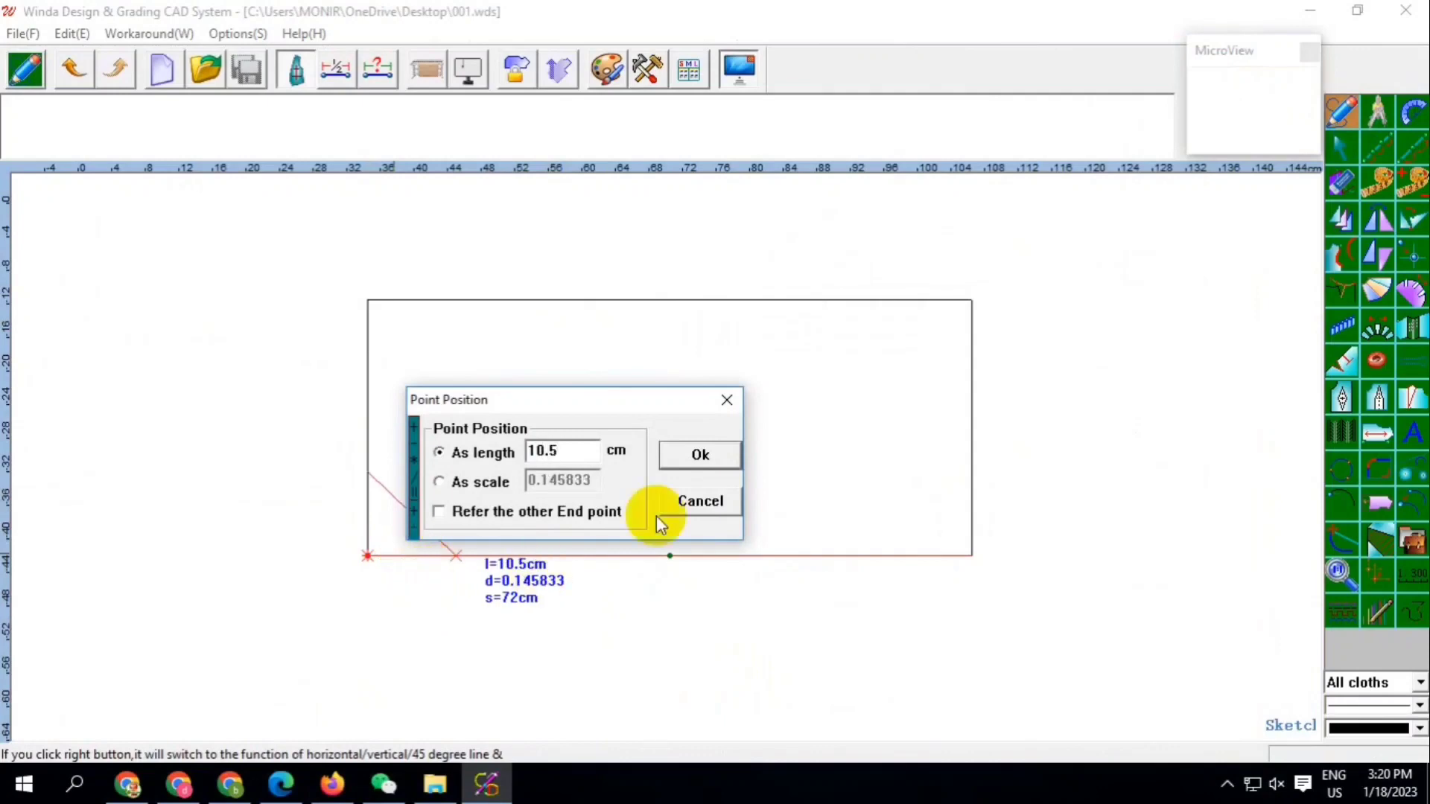
{"action": "key", "text": "Return"}
{"action": "right_click", "coordinate": [399, 565]}
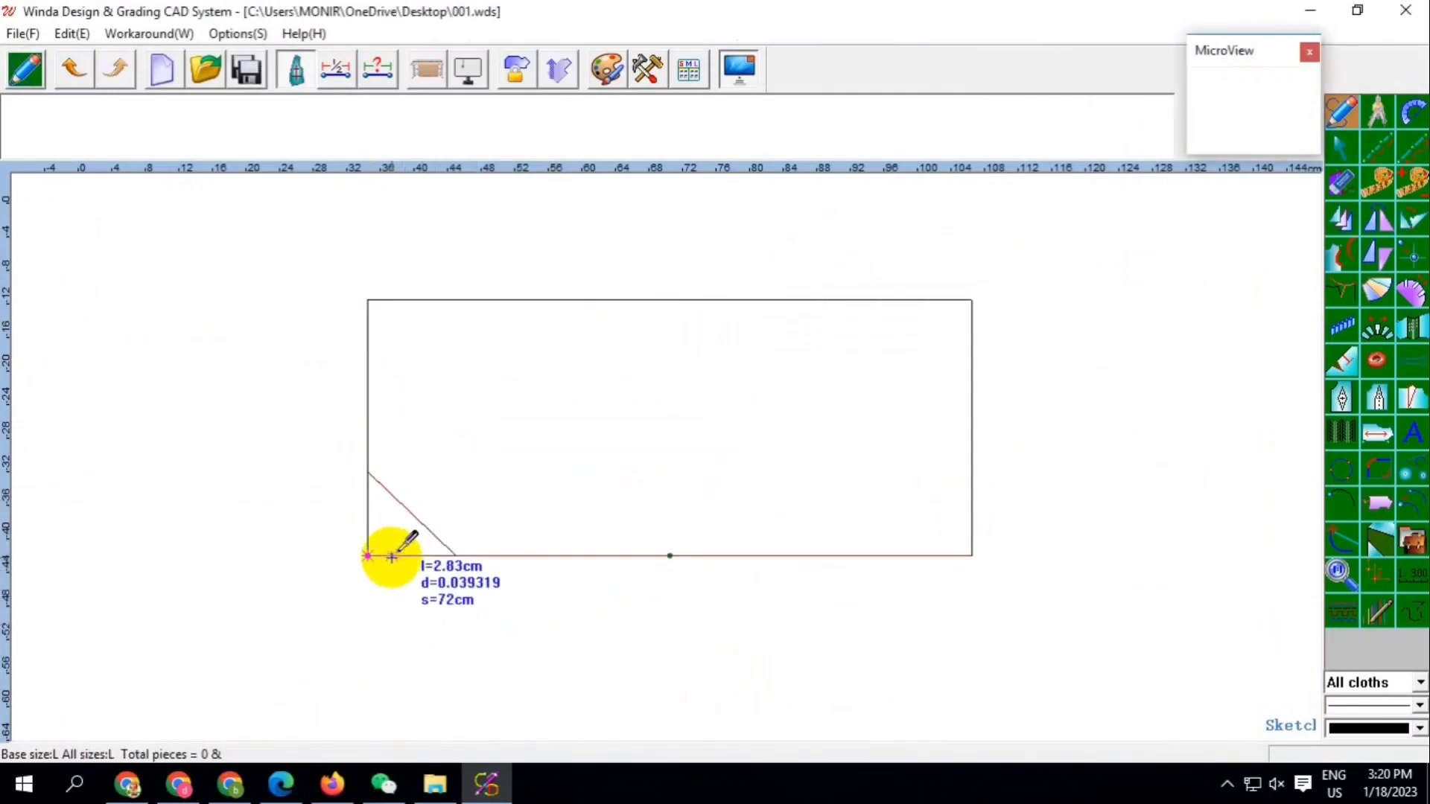
Draw a second line from a point 2 cm along the bottom edge to the same left-edge point
{"action": "left_click", "coordinate": [392, 557]}
{"action": "type", "text": "2"}
{"action": "left_click", "coordinate": [692, 456]}
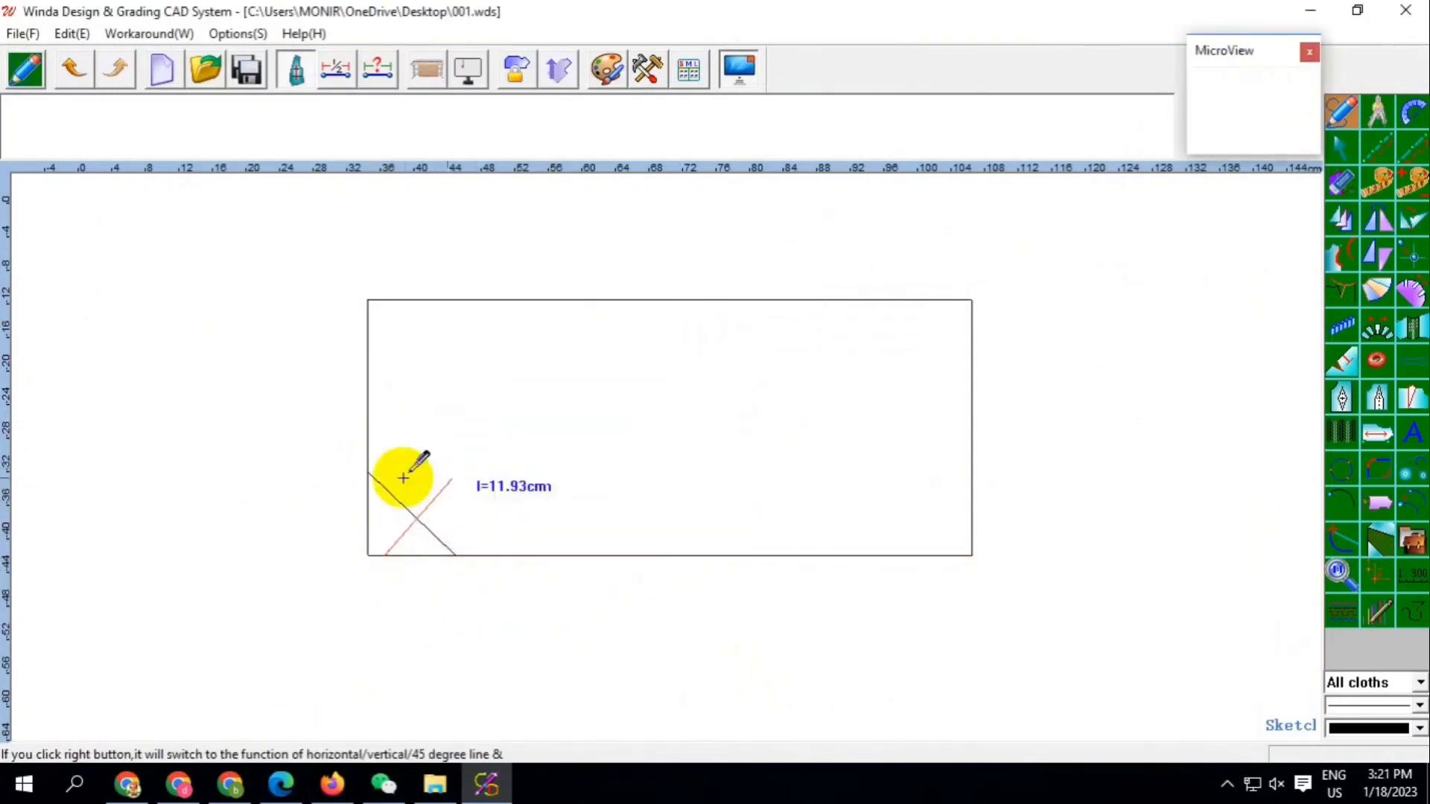
{"action": "left_click", "coordinate": [367, 473]}
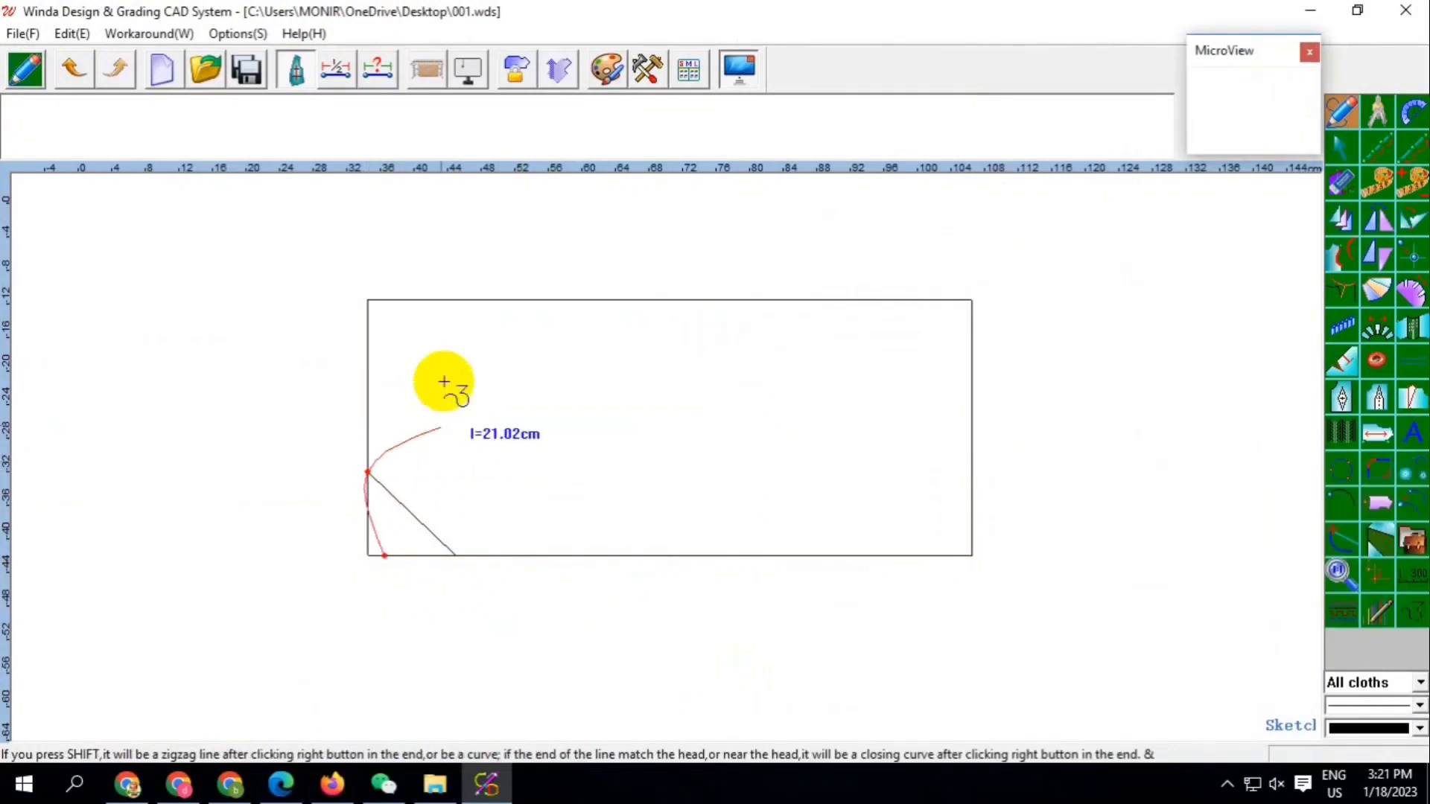
{"action": "right_click", "coordinate": [447, 383]}
{"action": "left_click", "coordinate": [384, 298]}
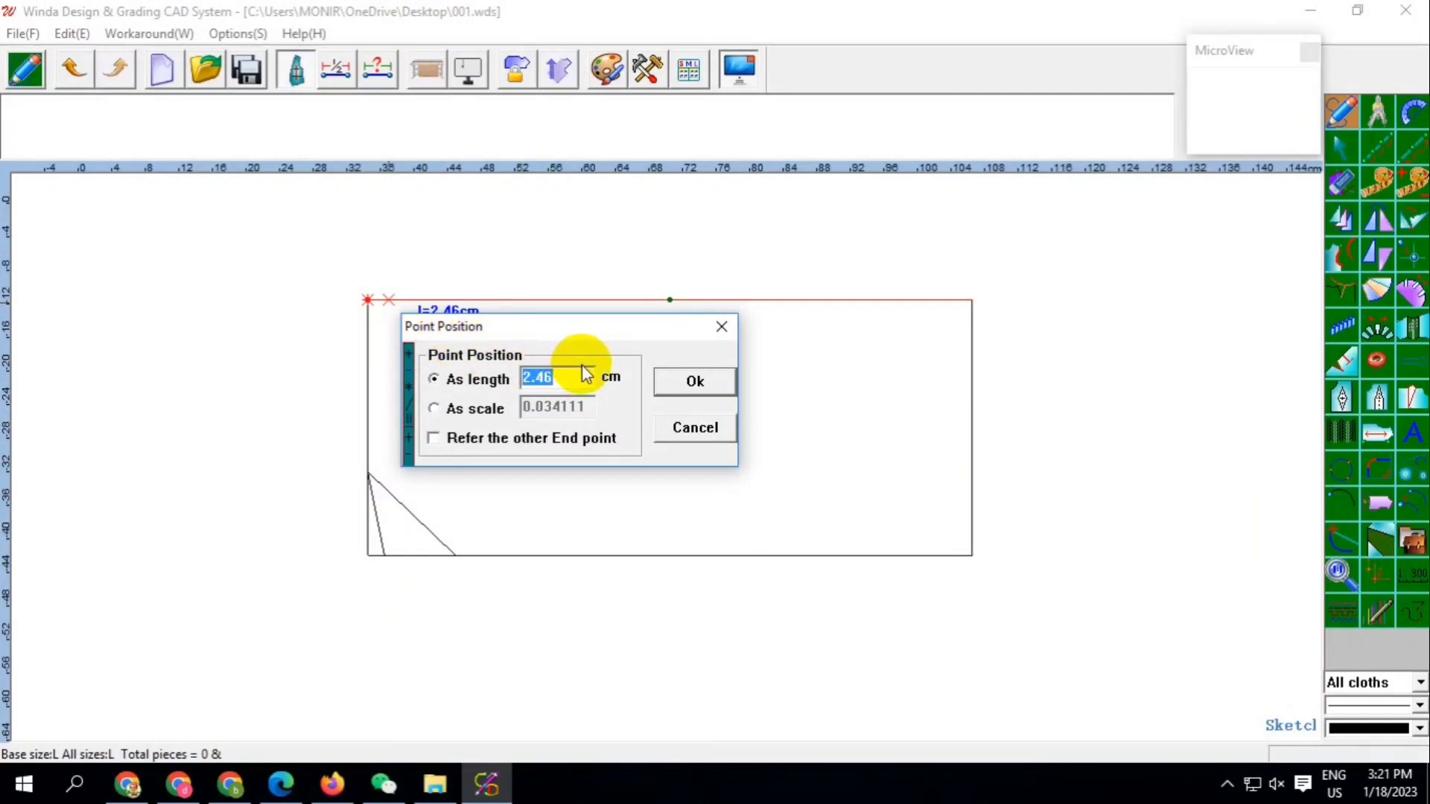
Draw a vertical line from 7 cm along the top edge down to the bottom edge
{"action": "type", "text": "7"}
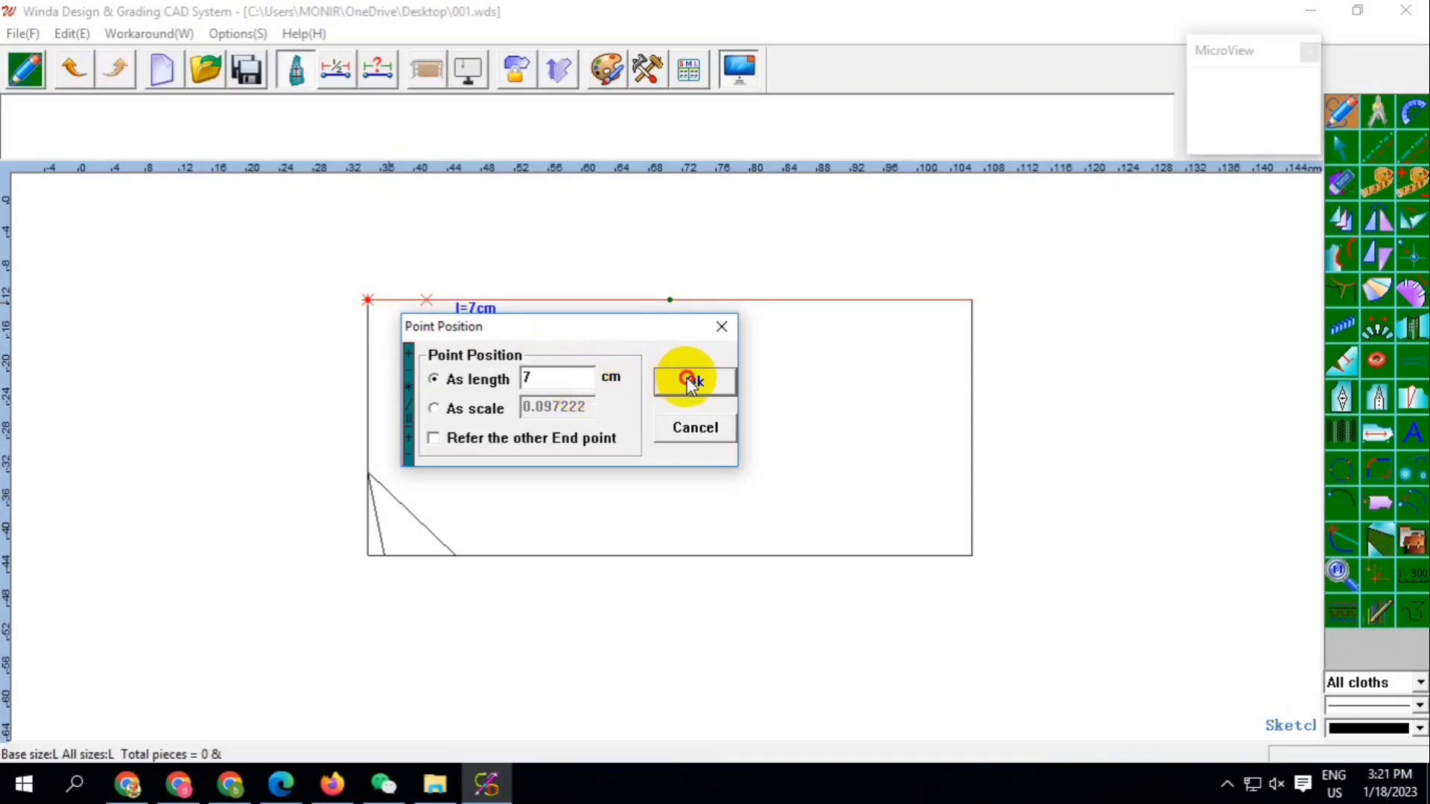
{"action": "left_click", "coordinate": [691, 381]}
{"action": "left_click", "coordinate": [426, 559]}
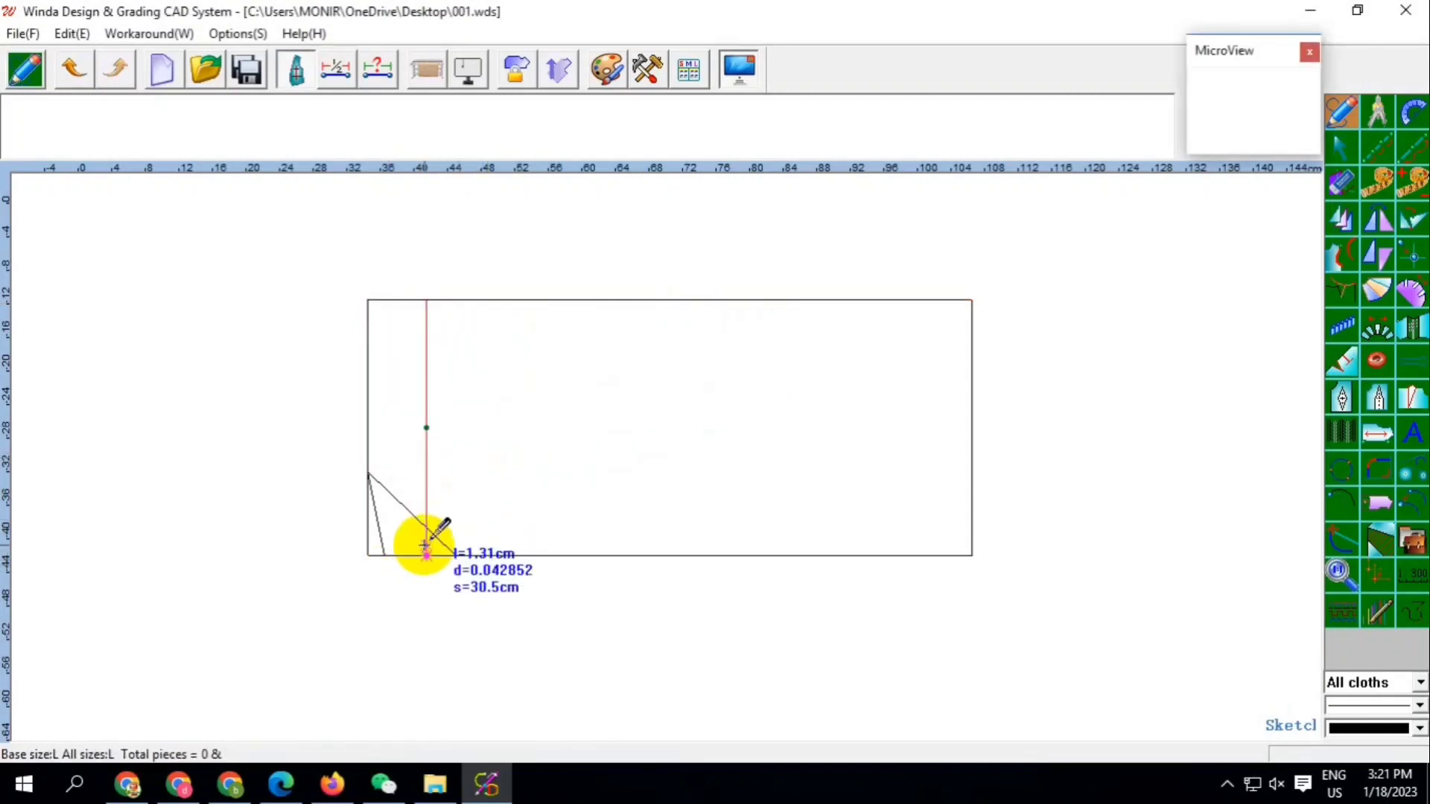
{"action": "left_click", "coordinate": [394, 788]}
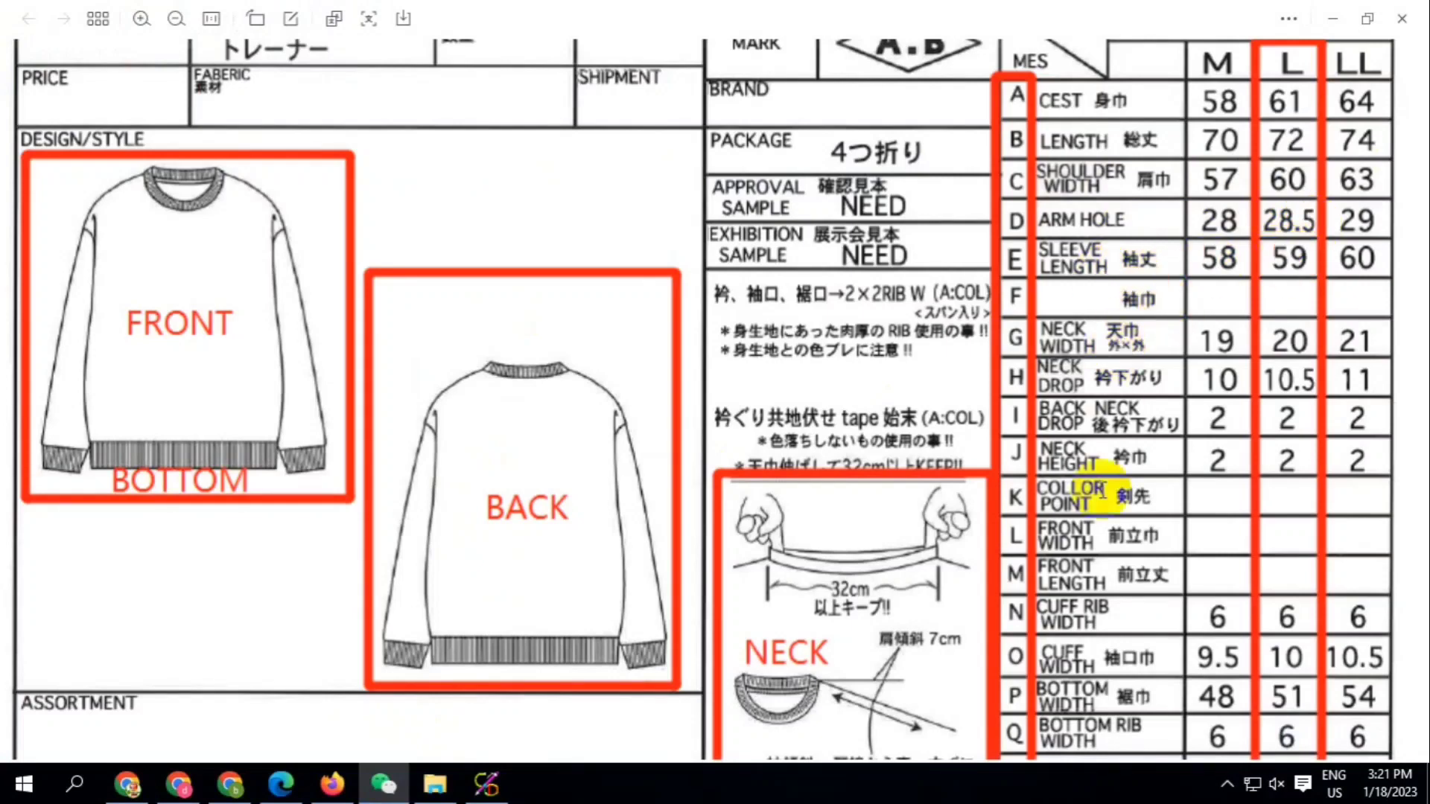
{"action": "left_click", "coordinate": [538, 775]}
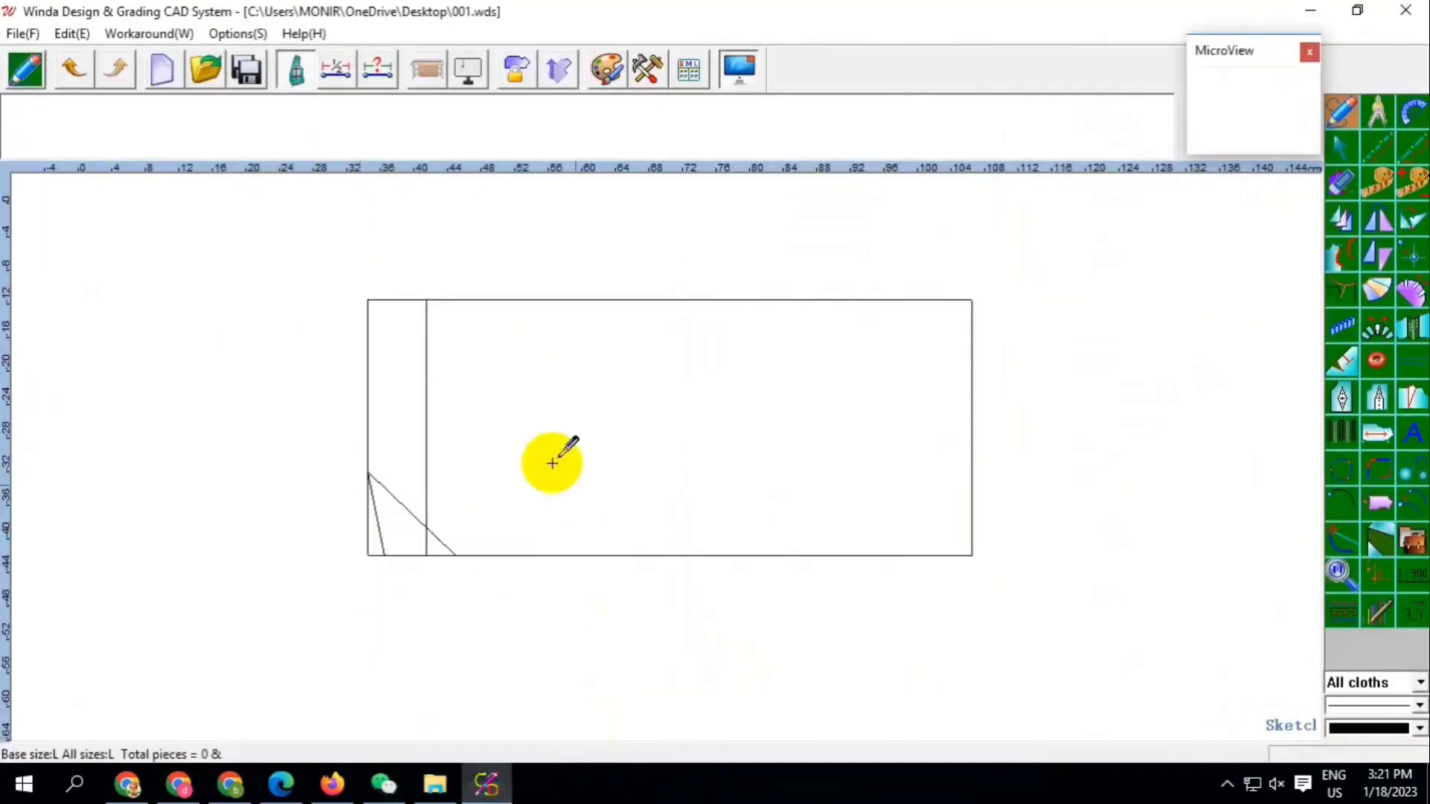
Draw a slanted line from a point 30 cm along the vertical line to the left edge
{"action": "left_click", "coordinate": [428, 549]}
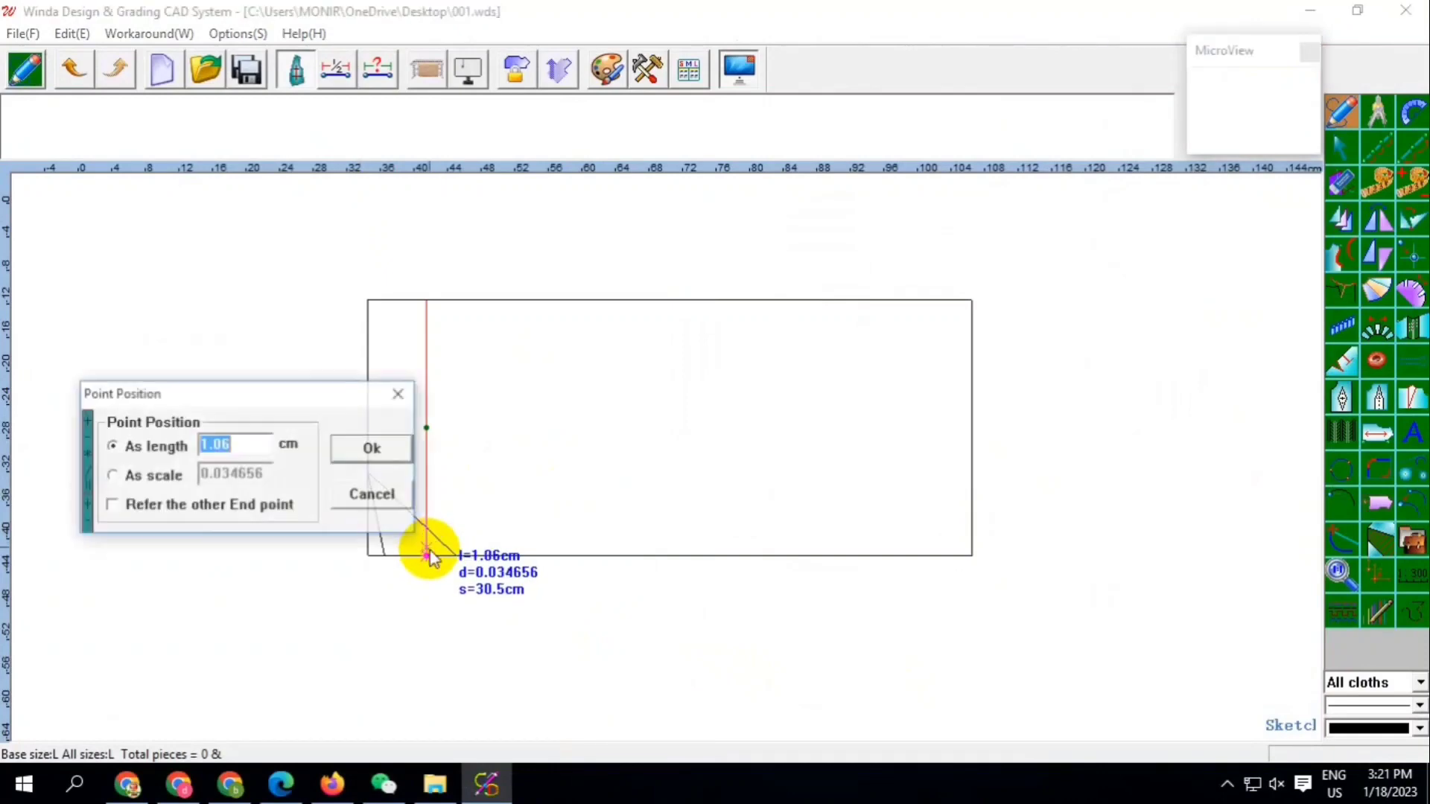
{"action": "left_click", "coordinate": [177, 448]}
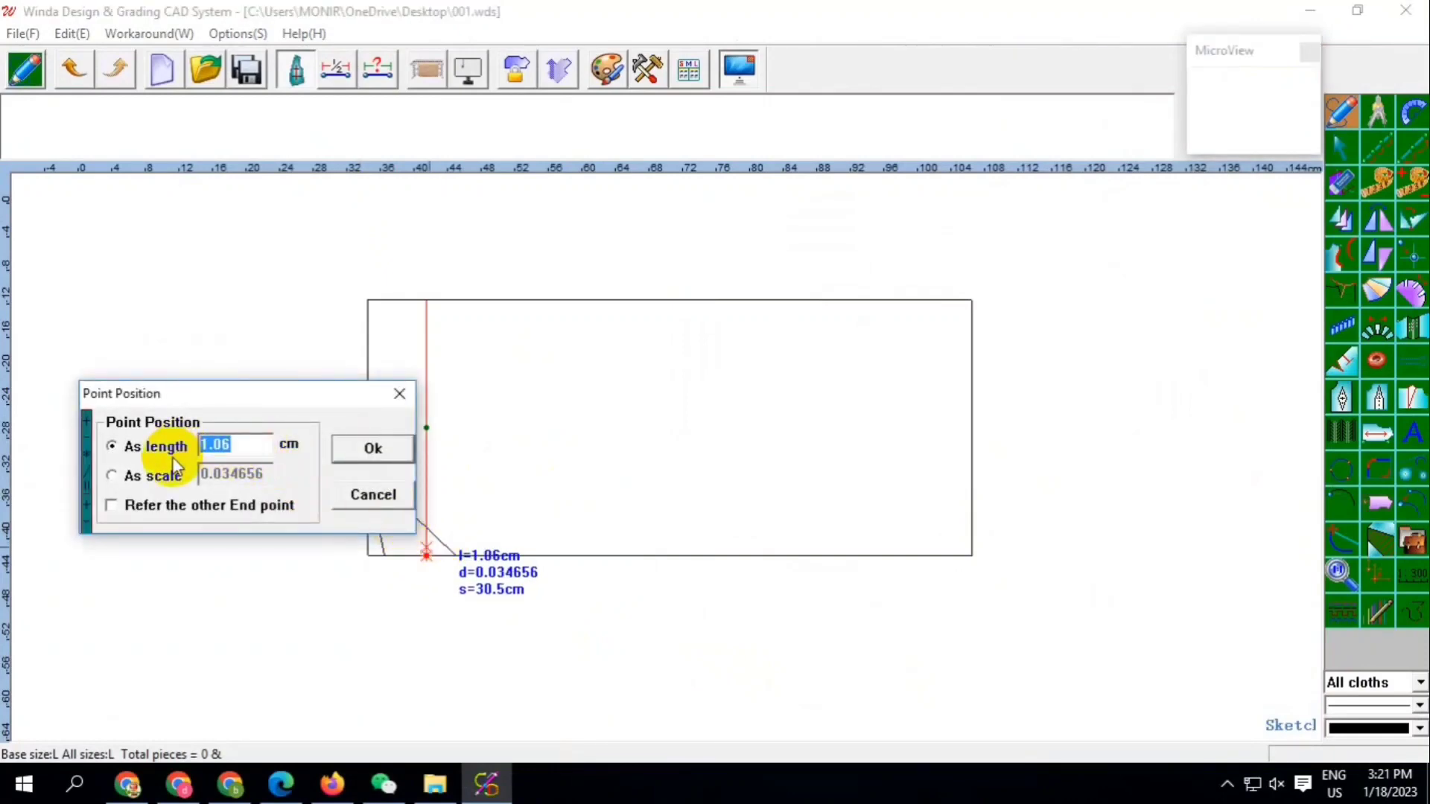
{"action": "type", "text": "6"}
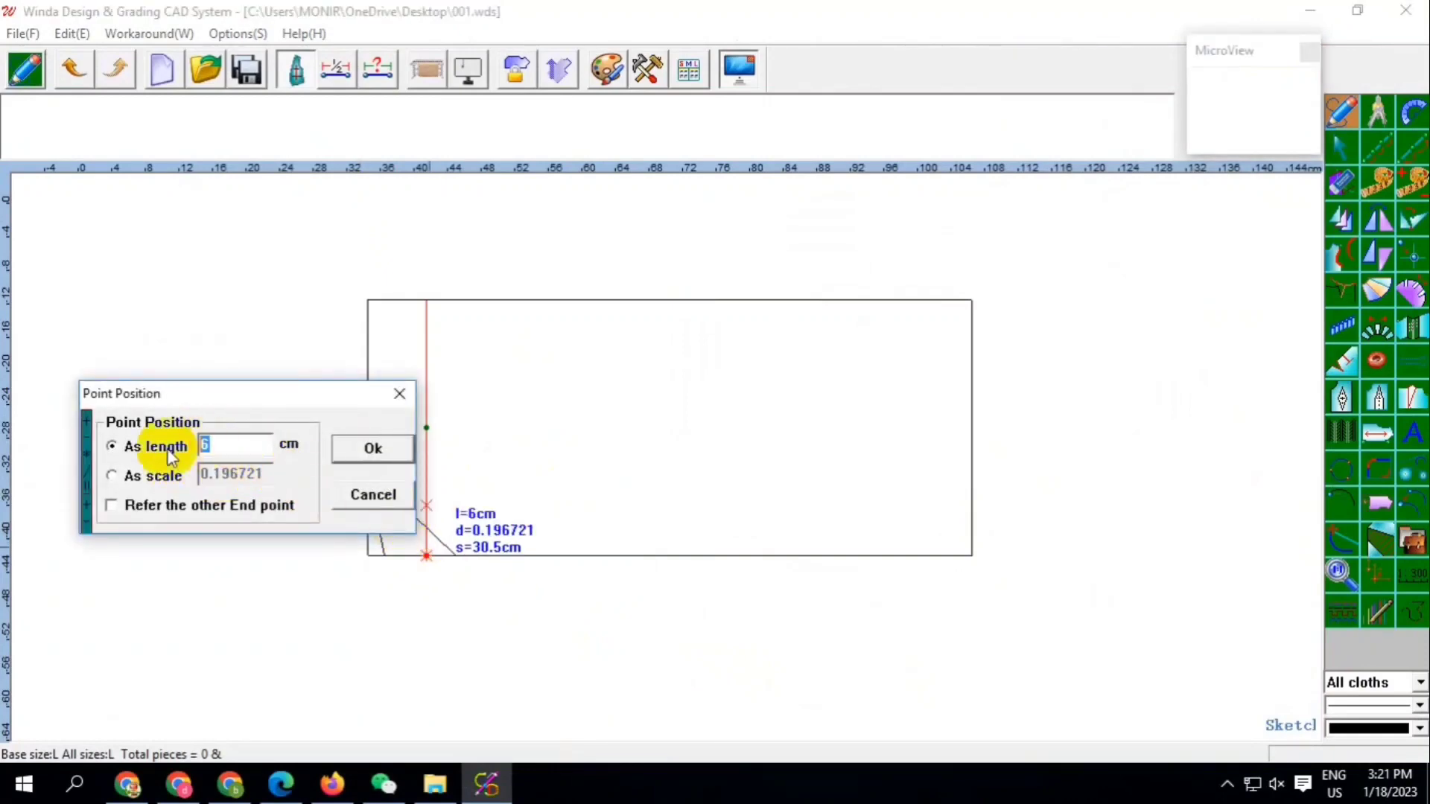
{"action": "type", "text": "30"}
{"action": "left_click", "coordinate": [372, 449]}
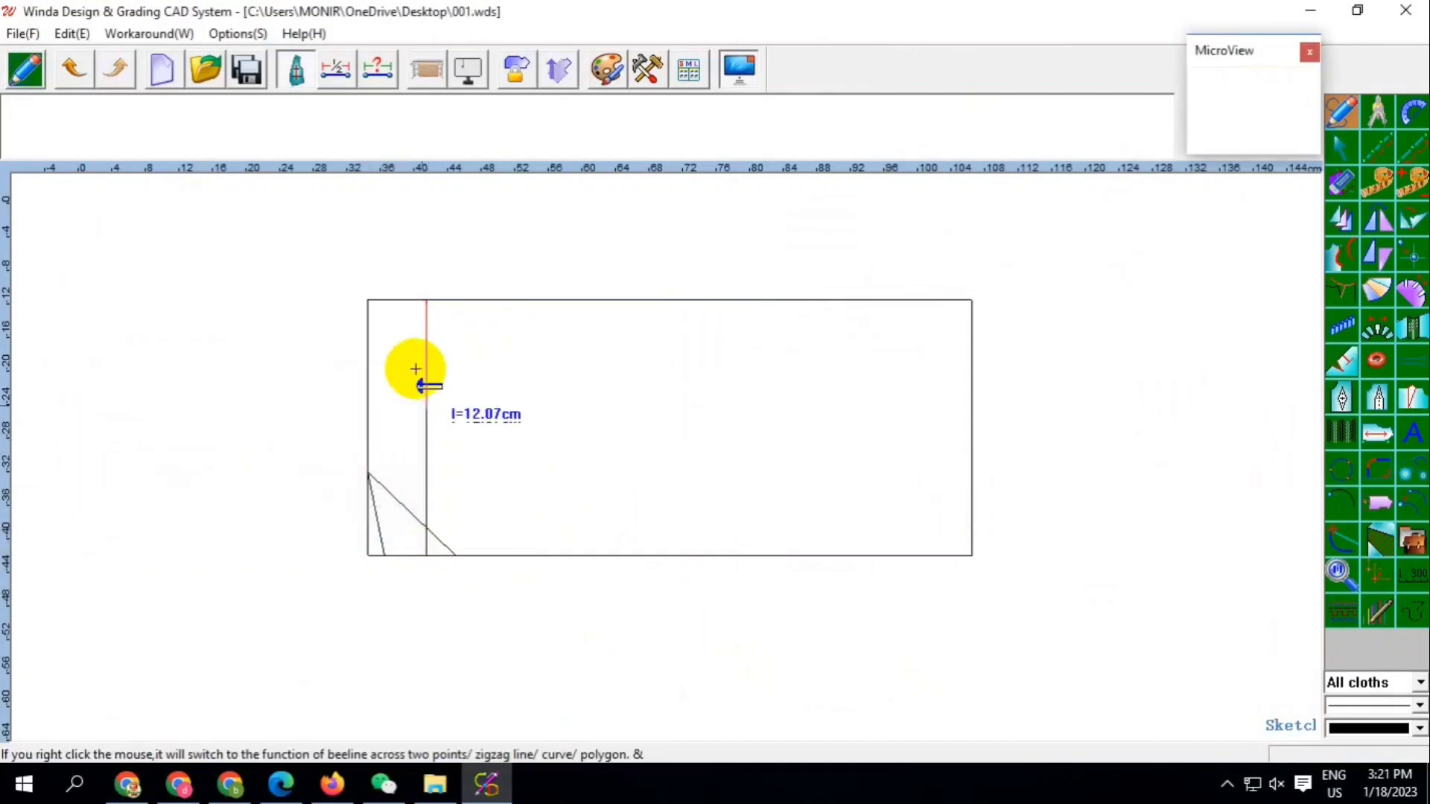
{"action": "right_click", "coordinate": [380, 458]}
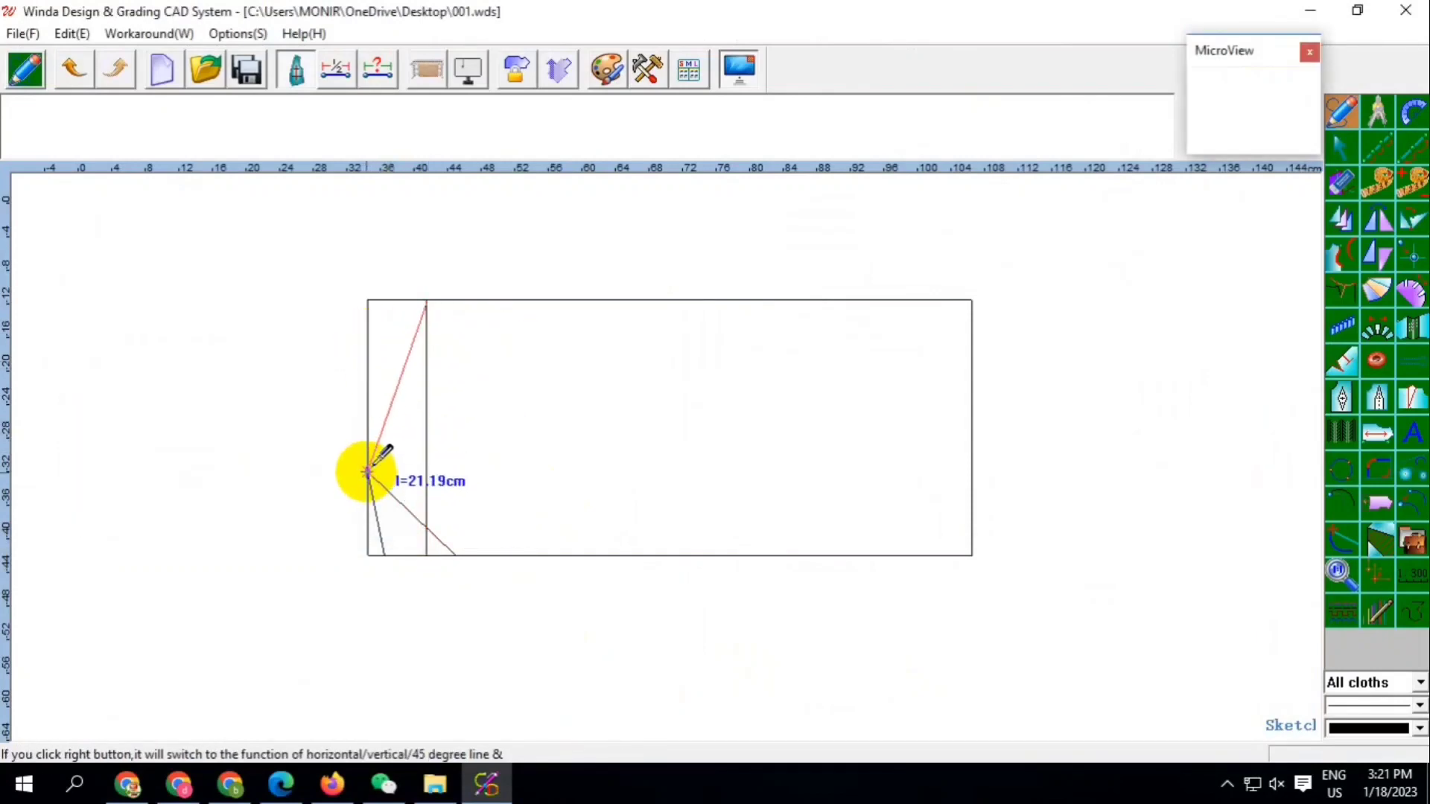
{"action": "left_click", "coordinate": [366, 469]}
{"action": "right_click", "coordinate": [426, 299]}
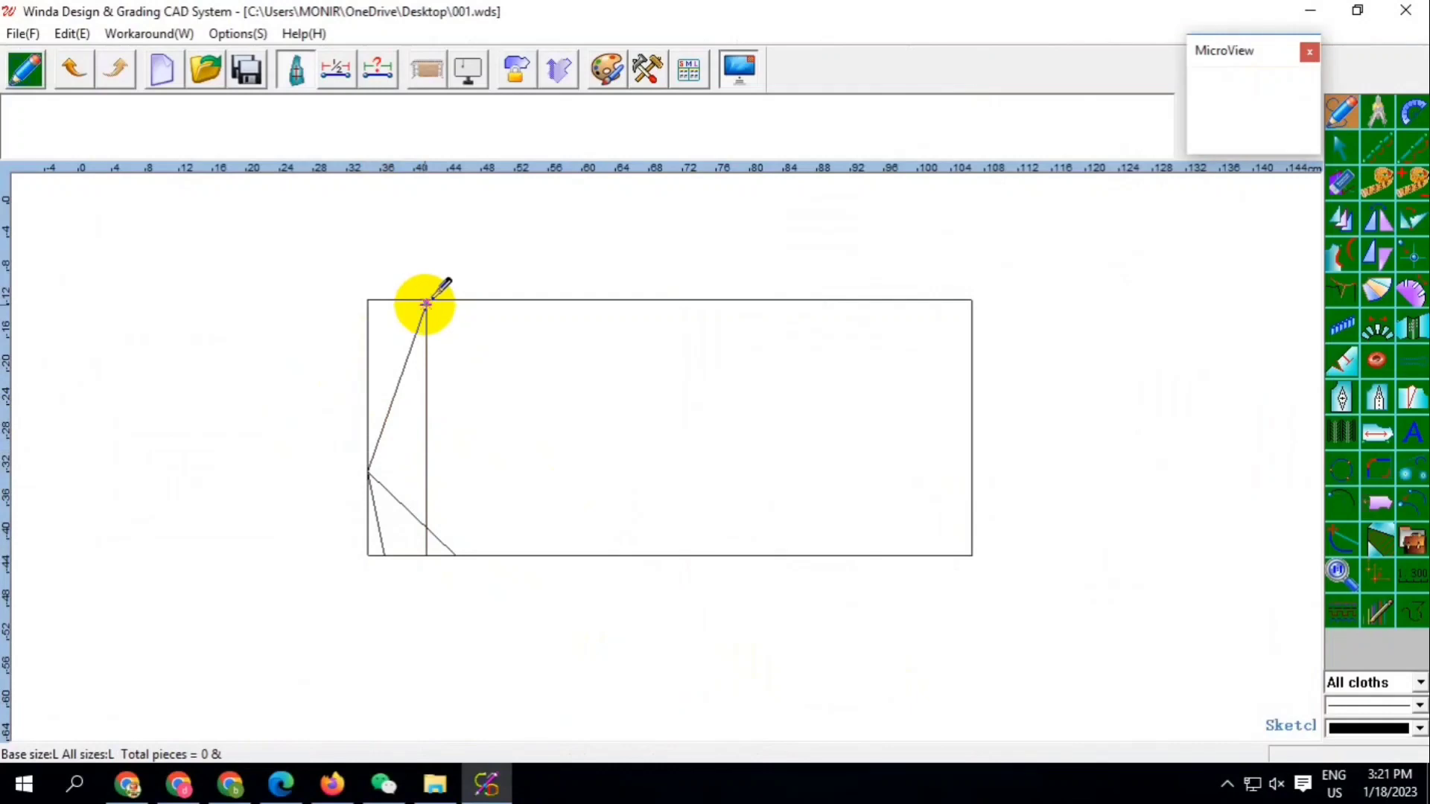
Draw a 28.5 cm line from the vertical line's top to the top edge
{"action": "left_click", "coordinate": [426, 301]}
{"action": "scroll", "coordinate": [462, 303], "scroll_direction": "up", "scroll_amount": 2}
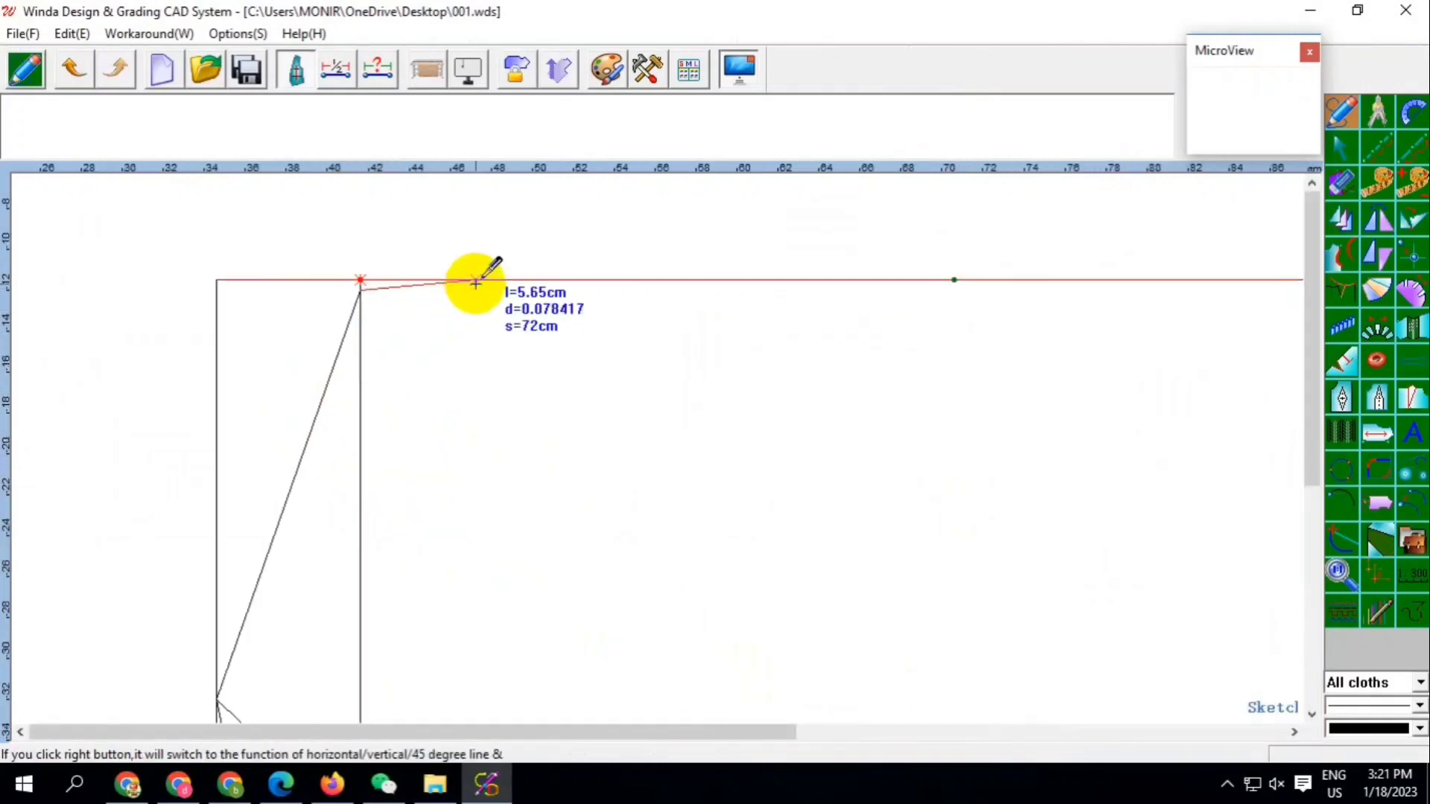
{"action": "left_click", "coordinate": [478, 295]}
{"action": "type", "text": "2"}
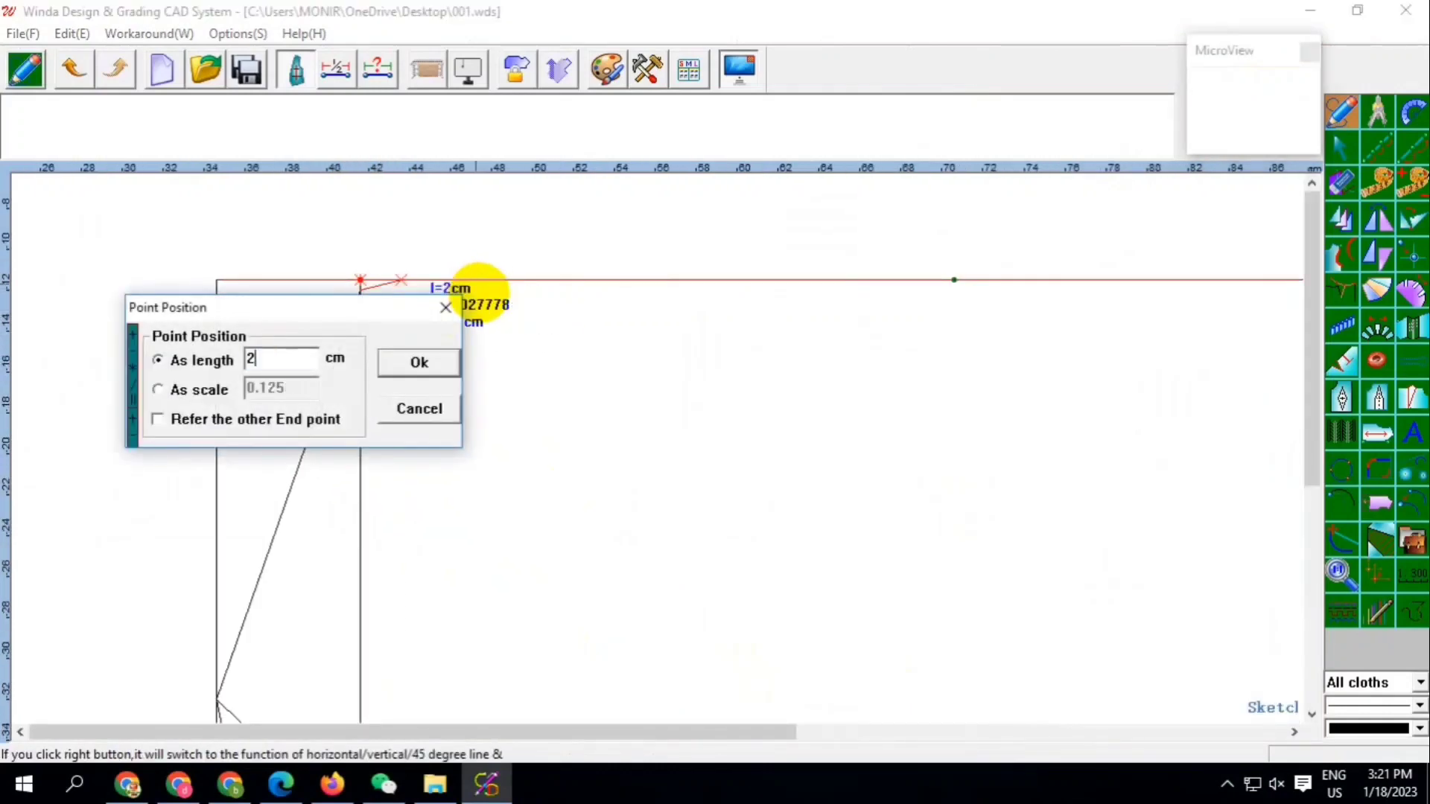
{"action": "type", "text": "8.5"}
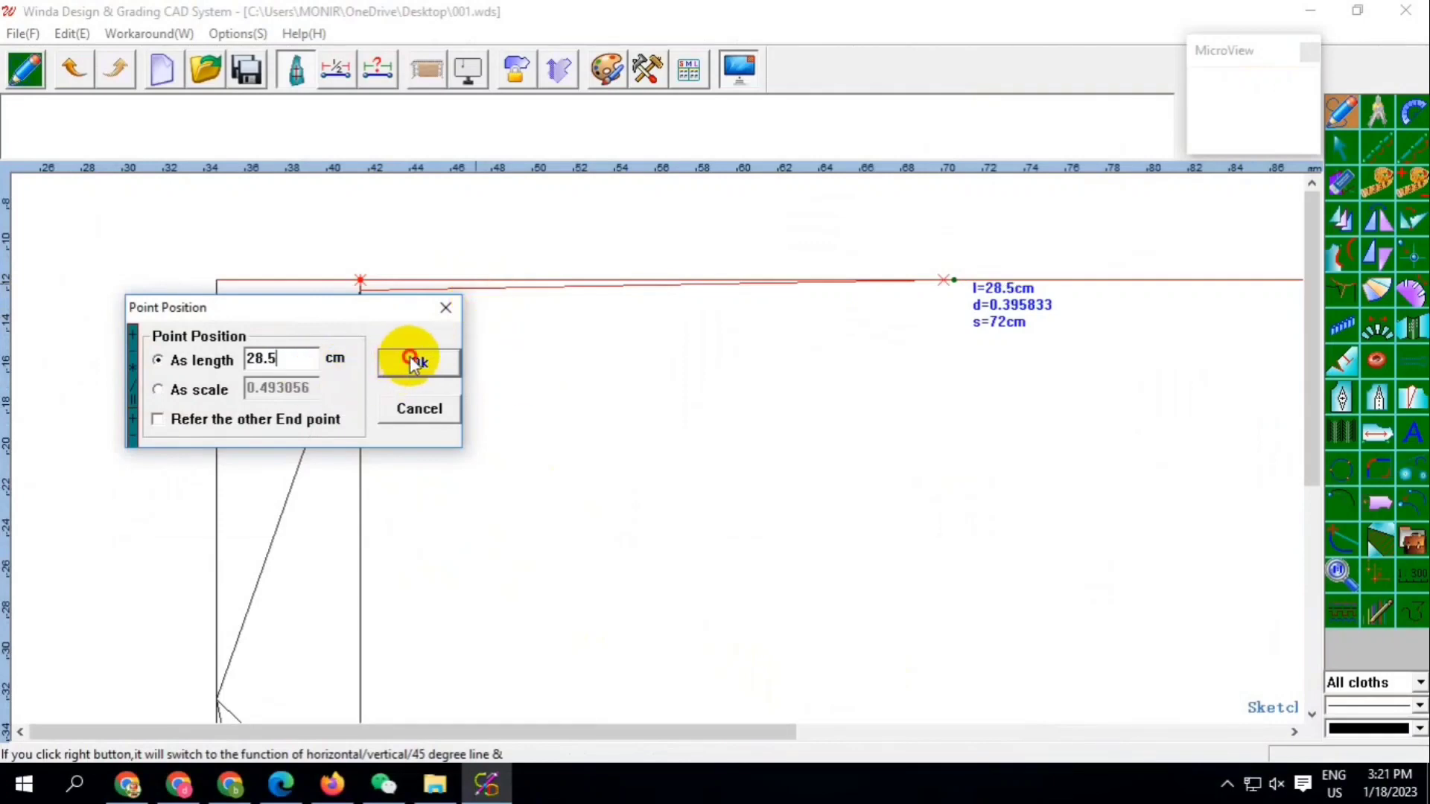
{"action": "left_click", "coordinate": [412, 362]}
{"action": "scroll", "coordinate": [519, 303], "scroll_direction": "down", "scroll_amount": 2}
{"action": "right_click", "coordinate": [681, 320]}
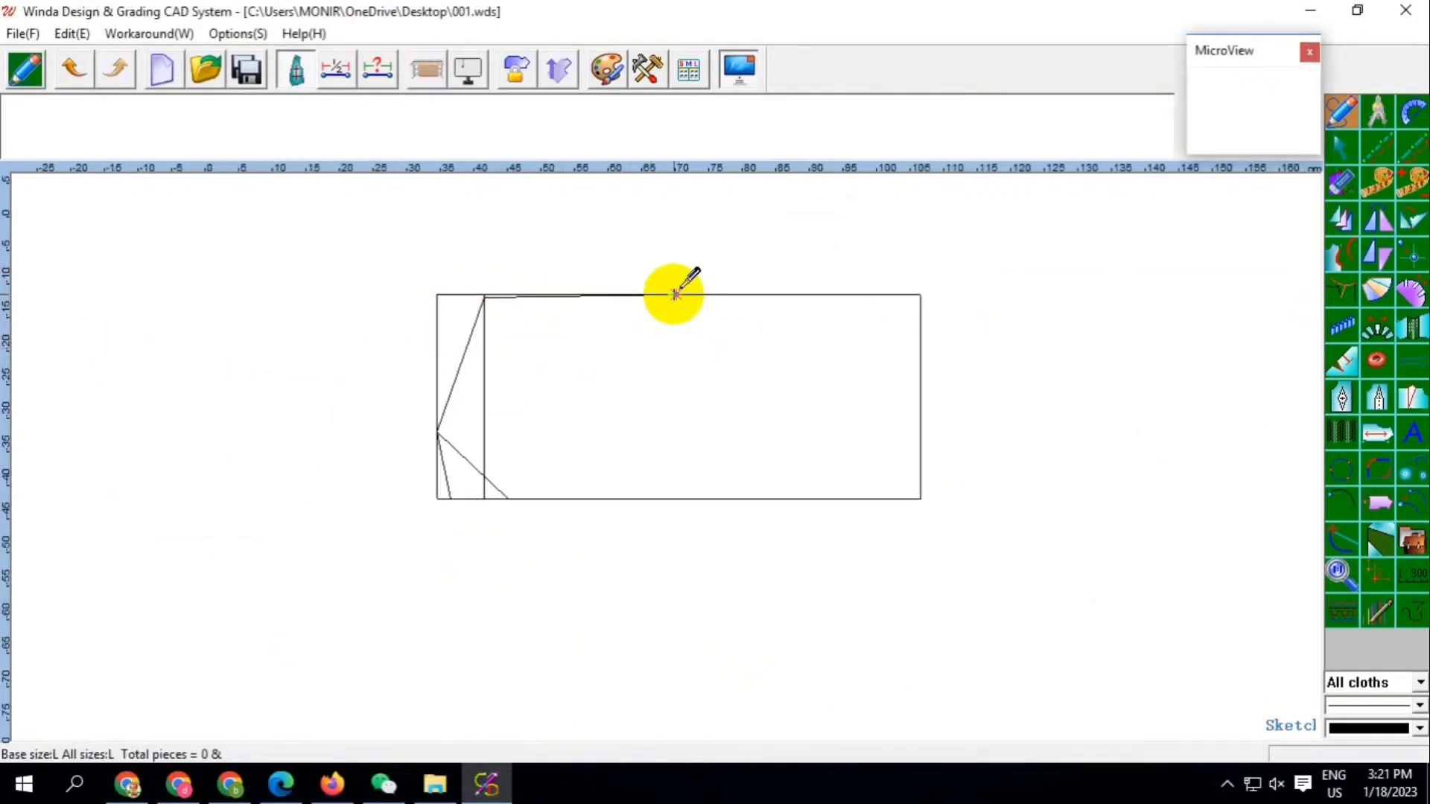
Drop a vertical line from the 28.5 cm line's end to the bottom edge and zoom to check it
{"action": "left_click", "coordinate": [676, 295]}
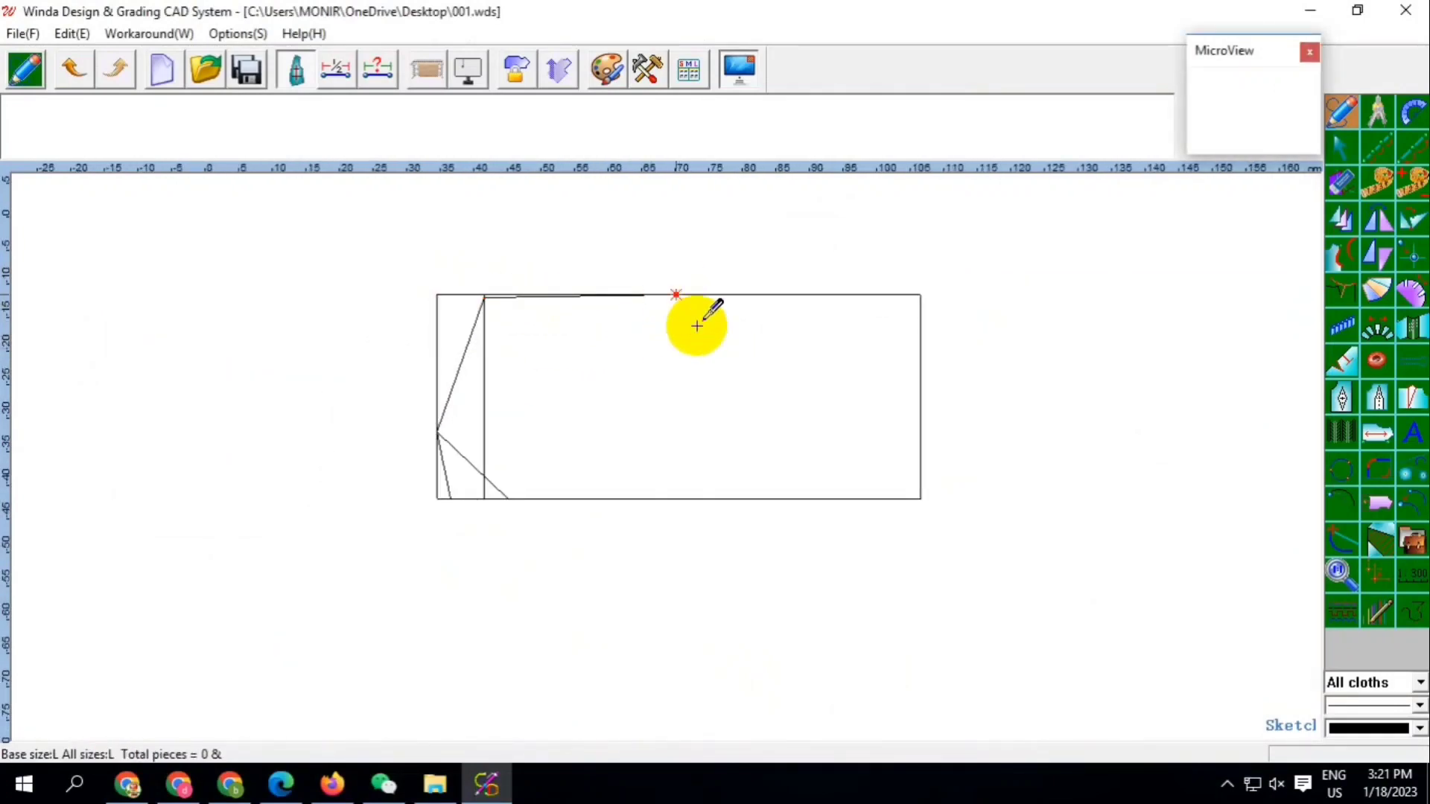
{"action": "left_click", "coordinate": [675, 498]}
{"action": "right_click", "coordinate": [675, 498]}
{"action": "scroll", "coordinate": [505, 322], "scroll_direction": "up", "scroll_amount": 2}
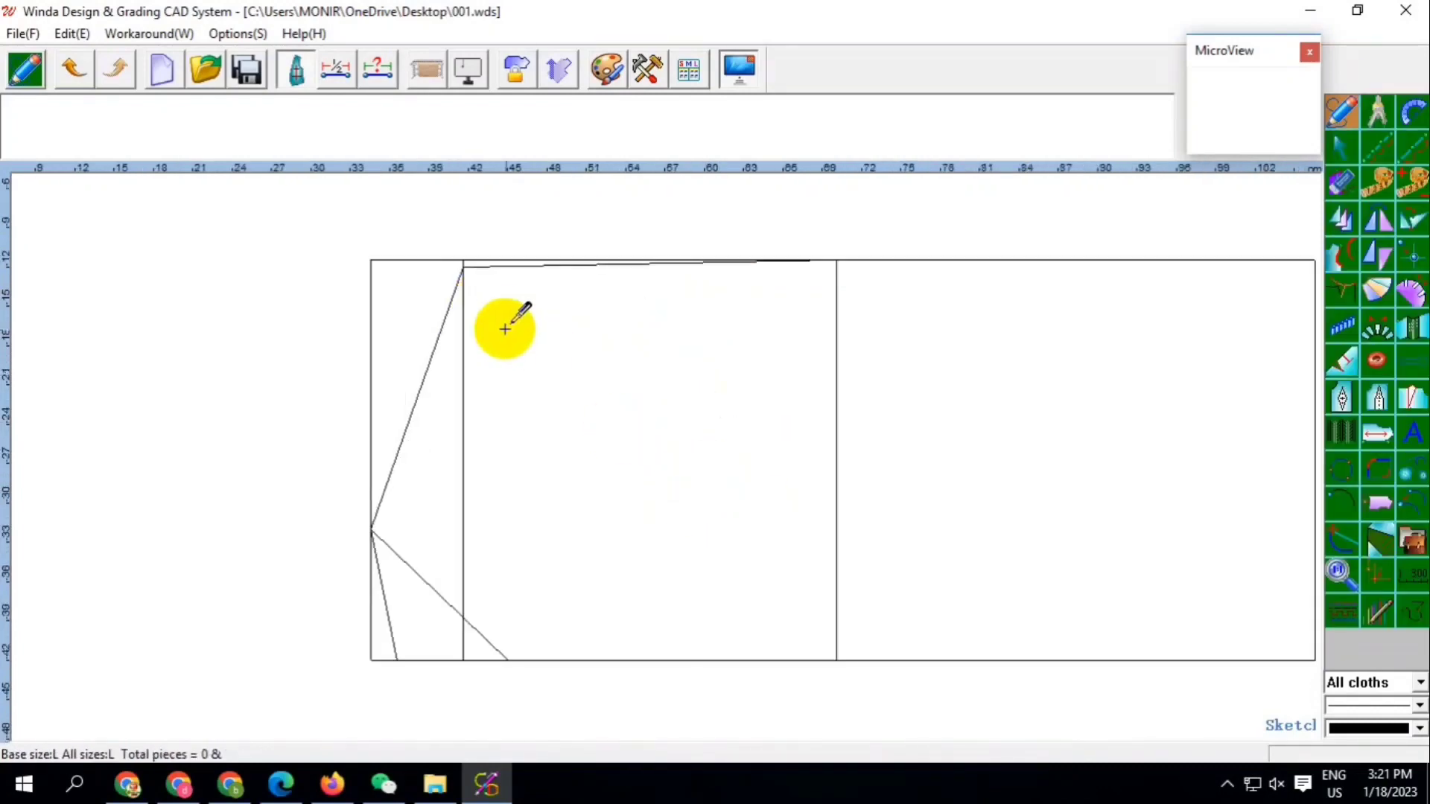
{"action": "scroll", "coordinate": [457, 275], "scroll_direction": "up", "scroll_amount": 2}
{"action": "scroll", "coordinate": [388, 277], "scroll_direction": "up", "scroll_amount": 2}
{"action": "scroll", "coordinate": [388, 277], "scroll_direction": "down", "scroll_amount": 2}
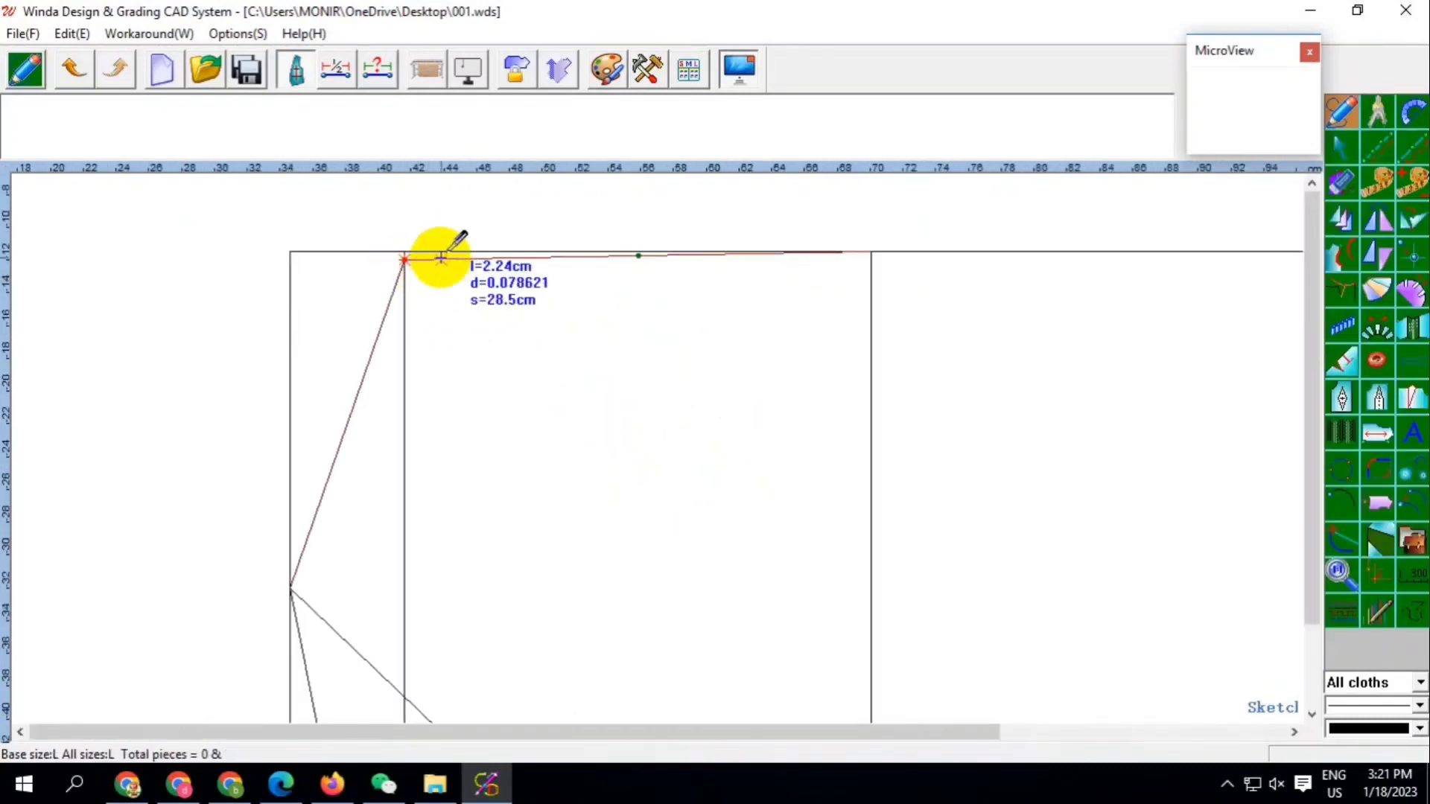
{"action": "scroll", "coordinate": [434, 253], "scroll_direction": "up", "scroll_amount": 2}
{"action": "scroll", "coordinate": [437, 288], "scroll_direction": "down", "scroll_amount": 3}
{"action": "scroll", "coordinate": [376, 274], "scroll_direction": "up", "scroll_amount": 2}
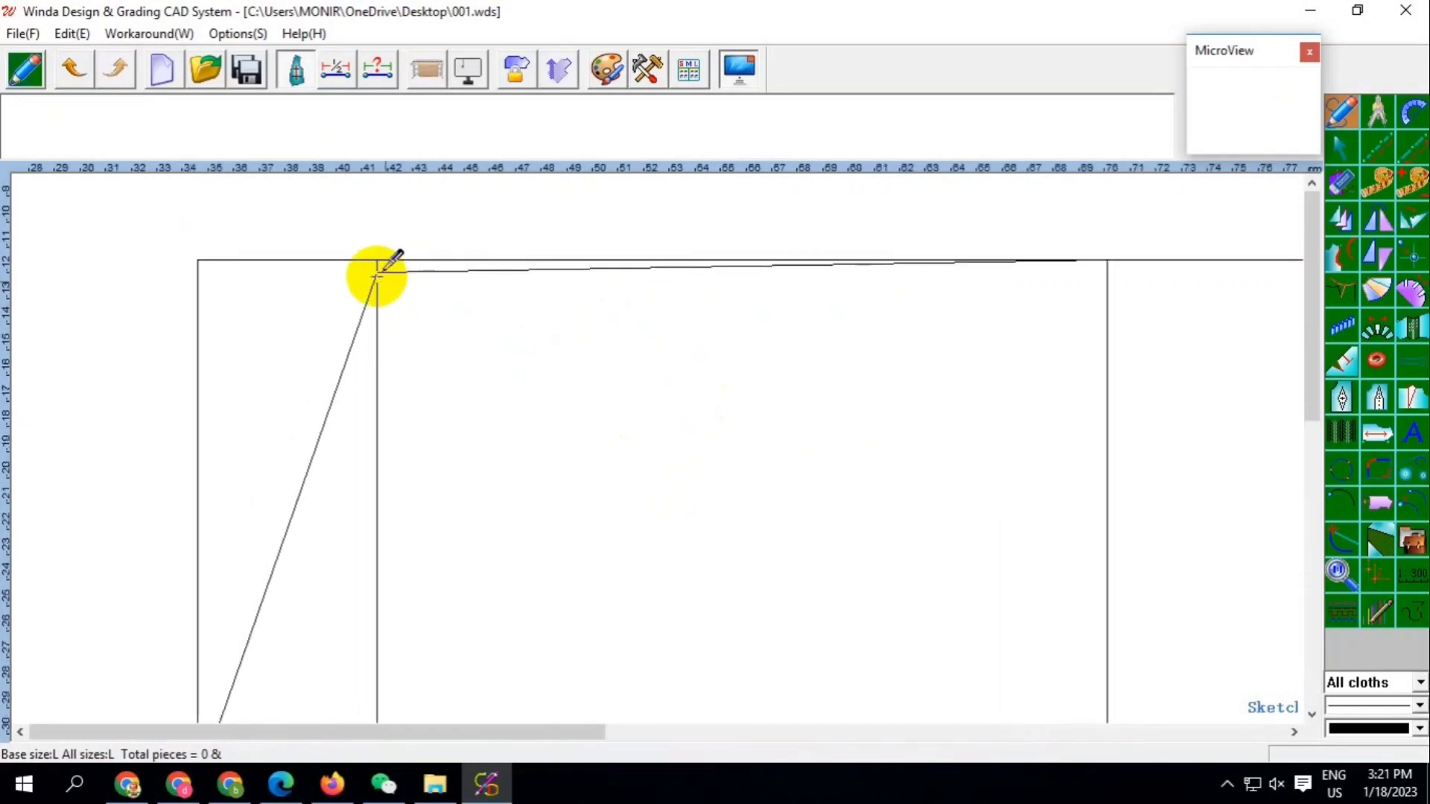
{"action": "scroll", "coordinate": [354, 253], "scroll_direction": "up", "scroll_amount": 4}
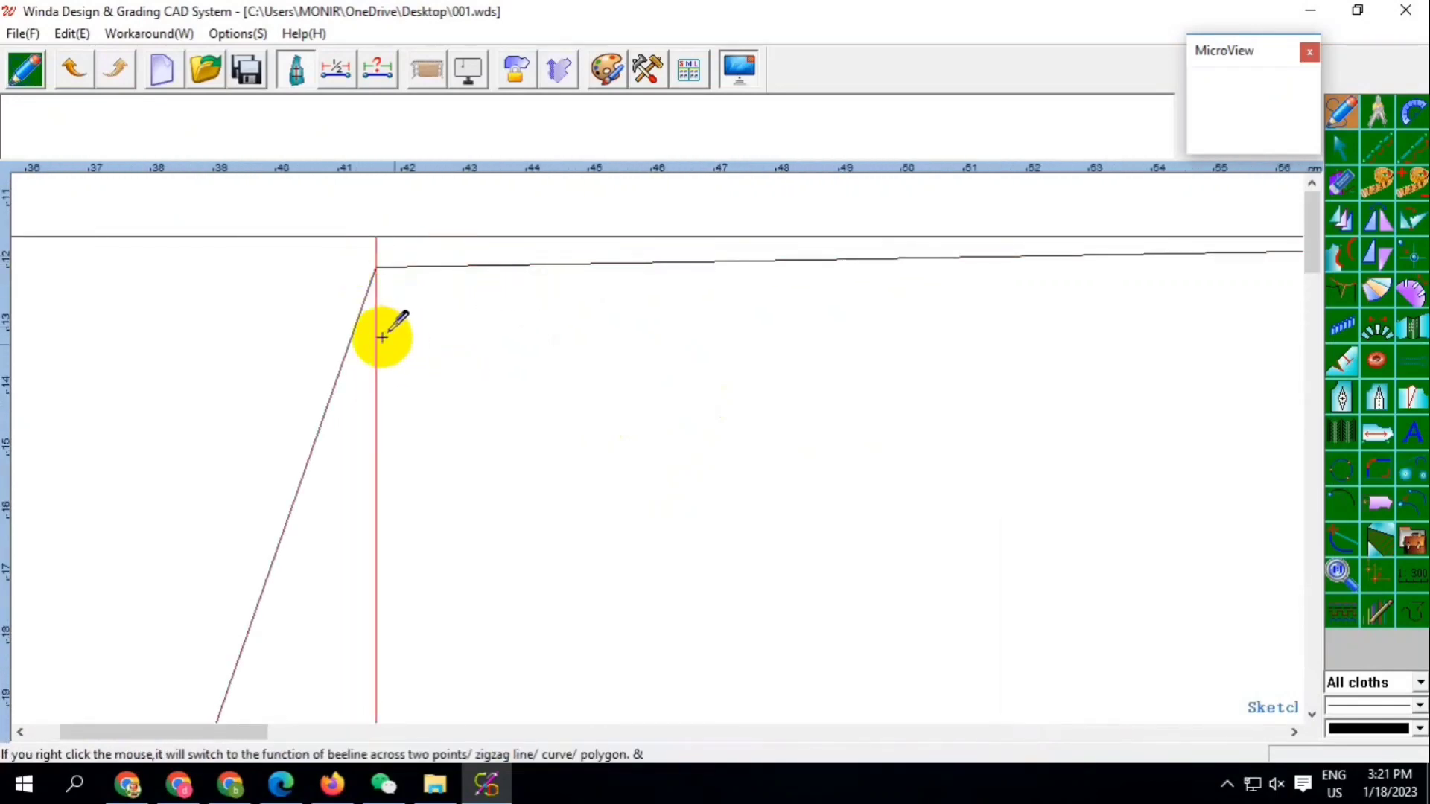
{"action": "scroll", "coordinate": [374, 257], "scroll_direction": "up", "scroll_amount": 2}
{"action": "scroll", "coordinate": [384, 259], "scroll_direction": "up", "scroll_amount": 1}
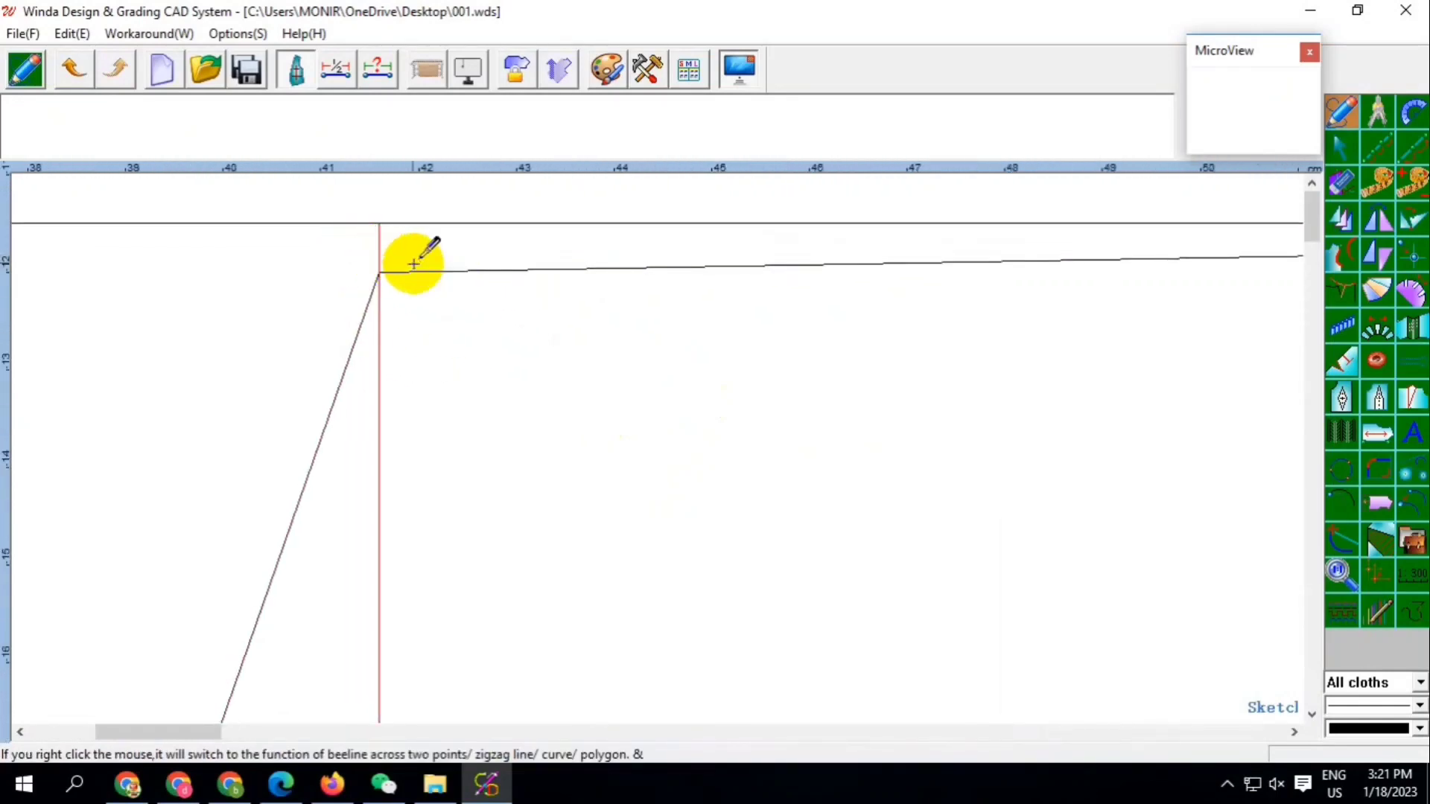
{"action": "scroll", "coordinate": [358, 298], "scroll_direction": "down", "scroll_amount": 2}
{"action": "scroll", "coordinate": [357, 268], "scroll_direction": "down", "scroll_amount": 1}
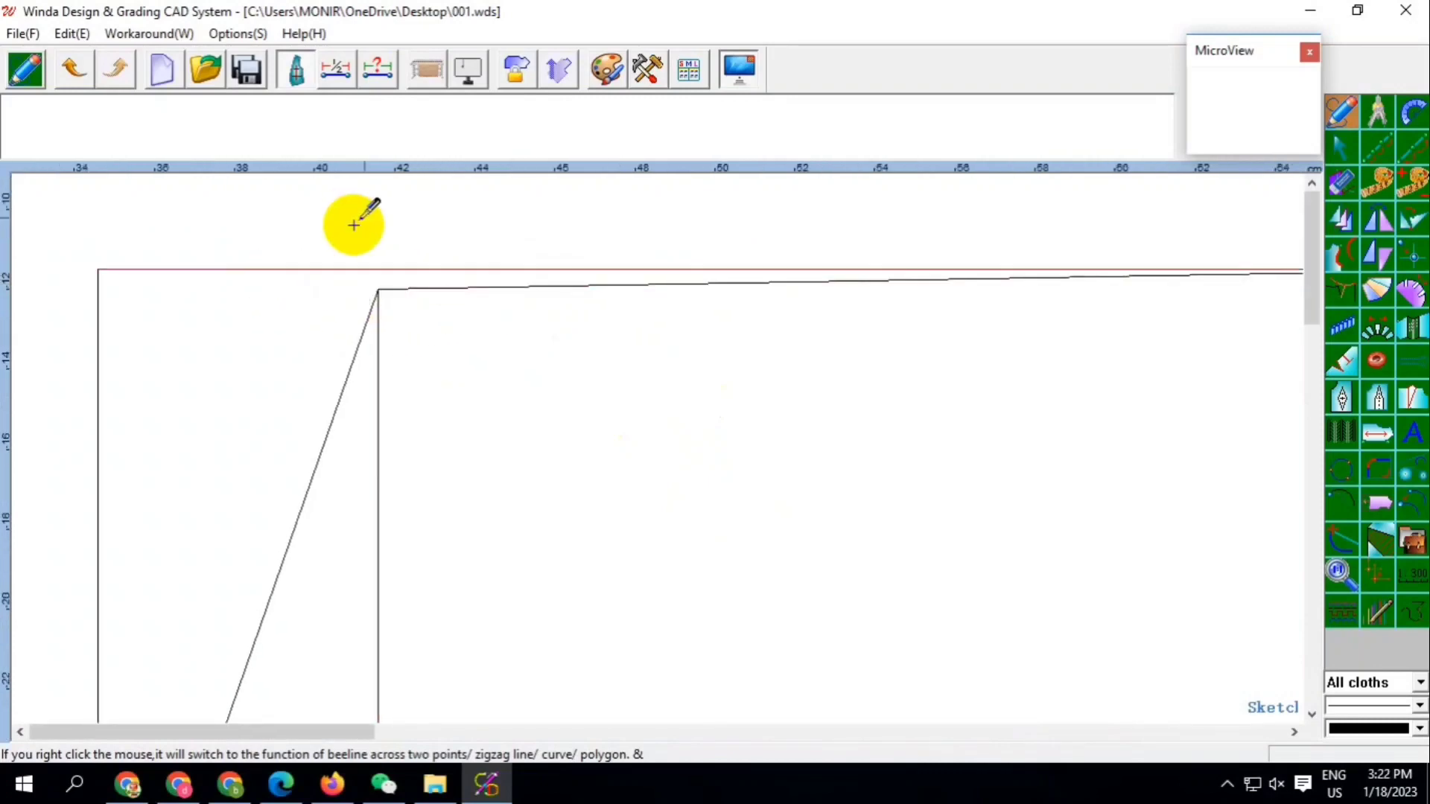
{"action": "scroll", "coordinate": [320, 246], "scroll_direction": "down", "scroll_amount": 2}
{"action": "scroll", "coordinate": [745, 308], "scroll_direction": "down", "scroll_amount": 2}
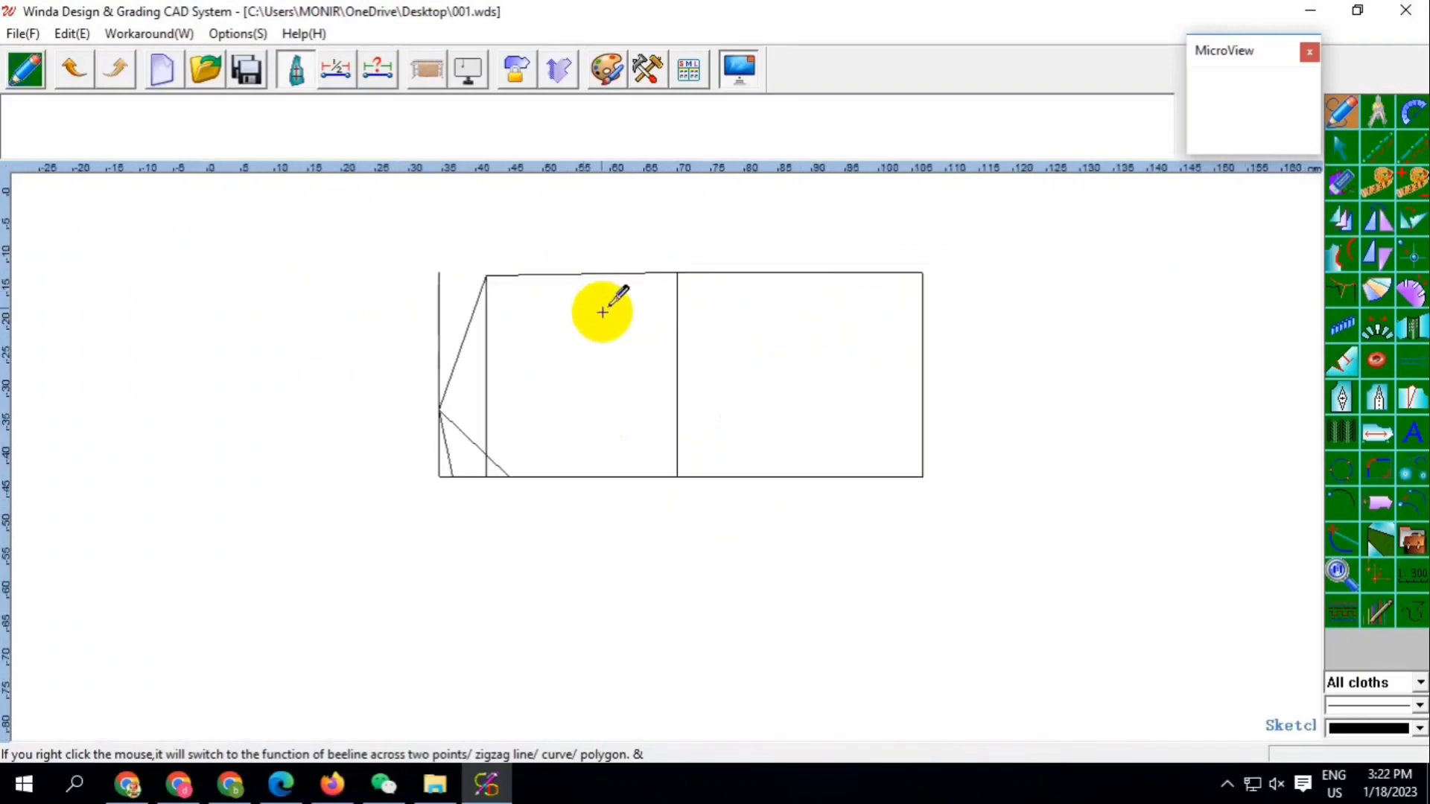
{"action": "scroll", "coordinate": [495, 309], "scroll_direction": "up", "scroll_amount": 3}
{"action": "scroll", "coordinate": [390, 274], "scroll_direction": "down", "scroll_amount": 3}
{"action": "scroll", "coordinate": [393, 274], "scroll_direction": "up", "scroll_amount": 2}
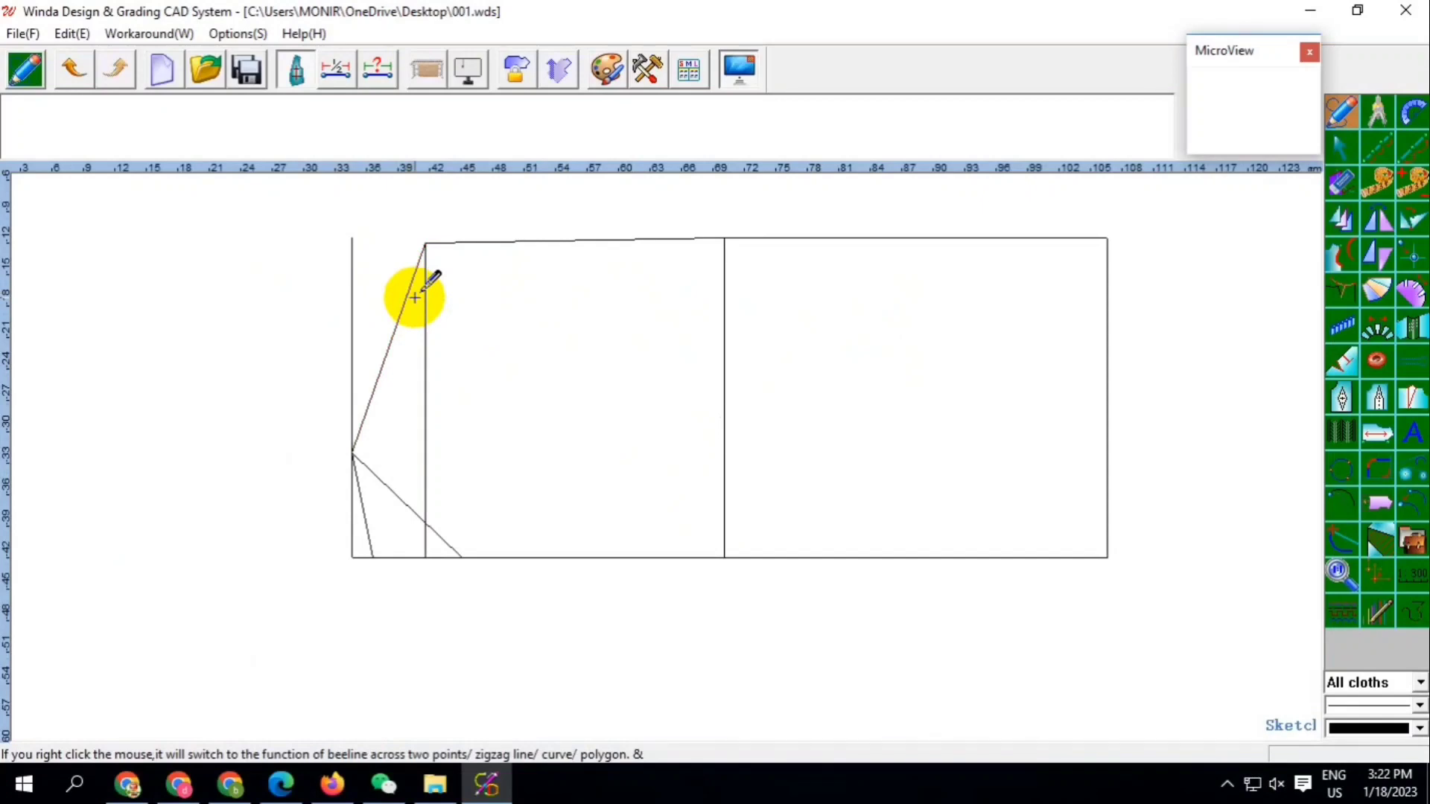
Select the sleeve-section lines with the Adjust tool and offset them by -1
{"action": "left_click", "coordinate": [1340, 149]}
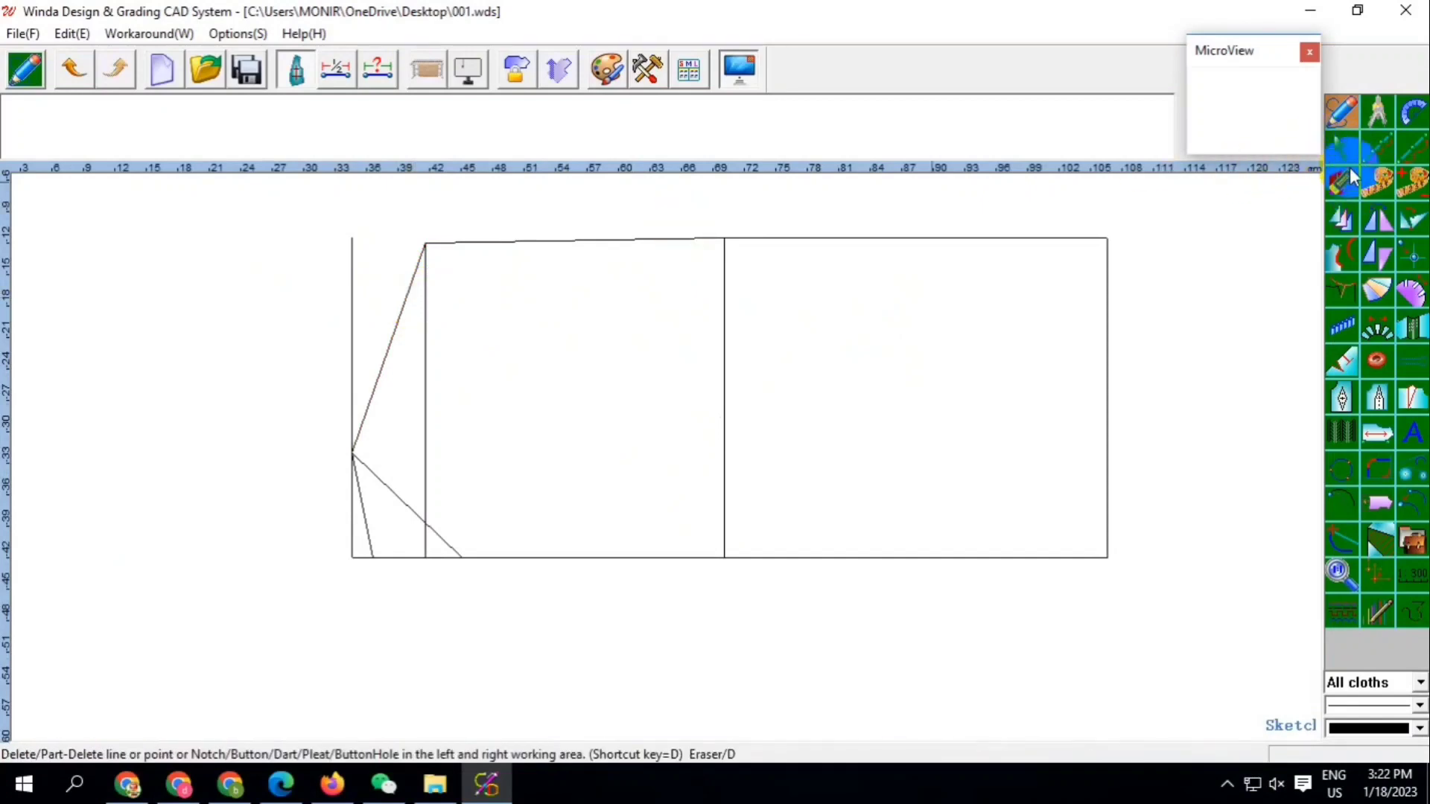
{"action": "mouse_move", "coordinate": [405, 203]}
{"action": "left_mouse_down"}
{"action": "mouse_move", "coordinate": [437, 601]}
{"action": "mouse_move", "coordinate": [709, 537]}
{"action": "left_mouse_up"}
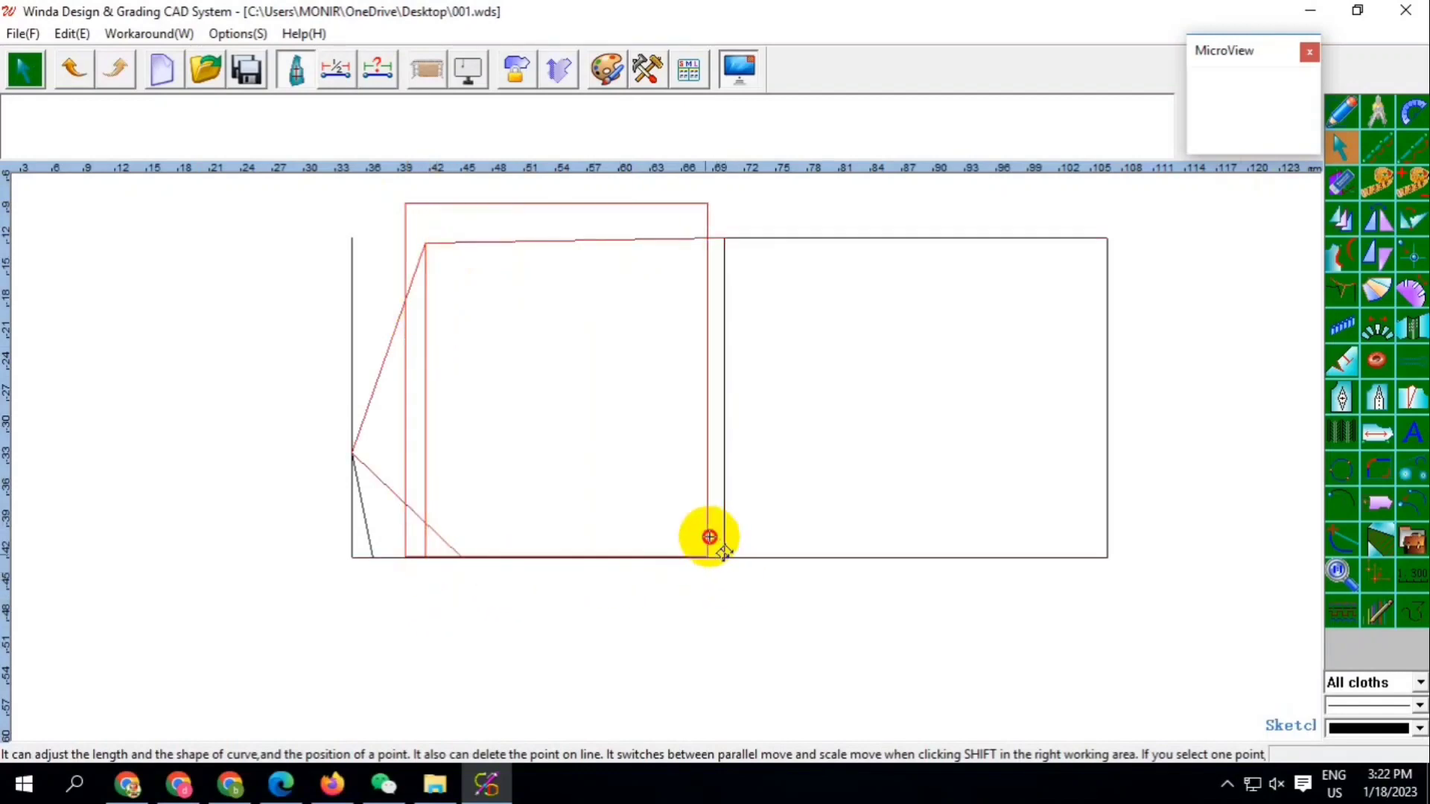
{"action": "left_click_drag", "start_coordinate": [709, 537], "coordinate": [756, 313]}
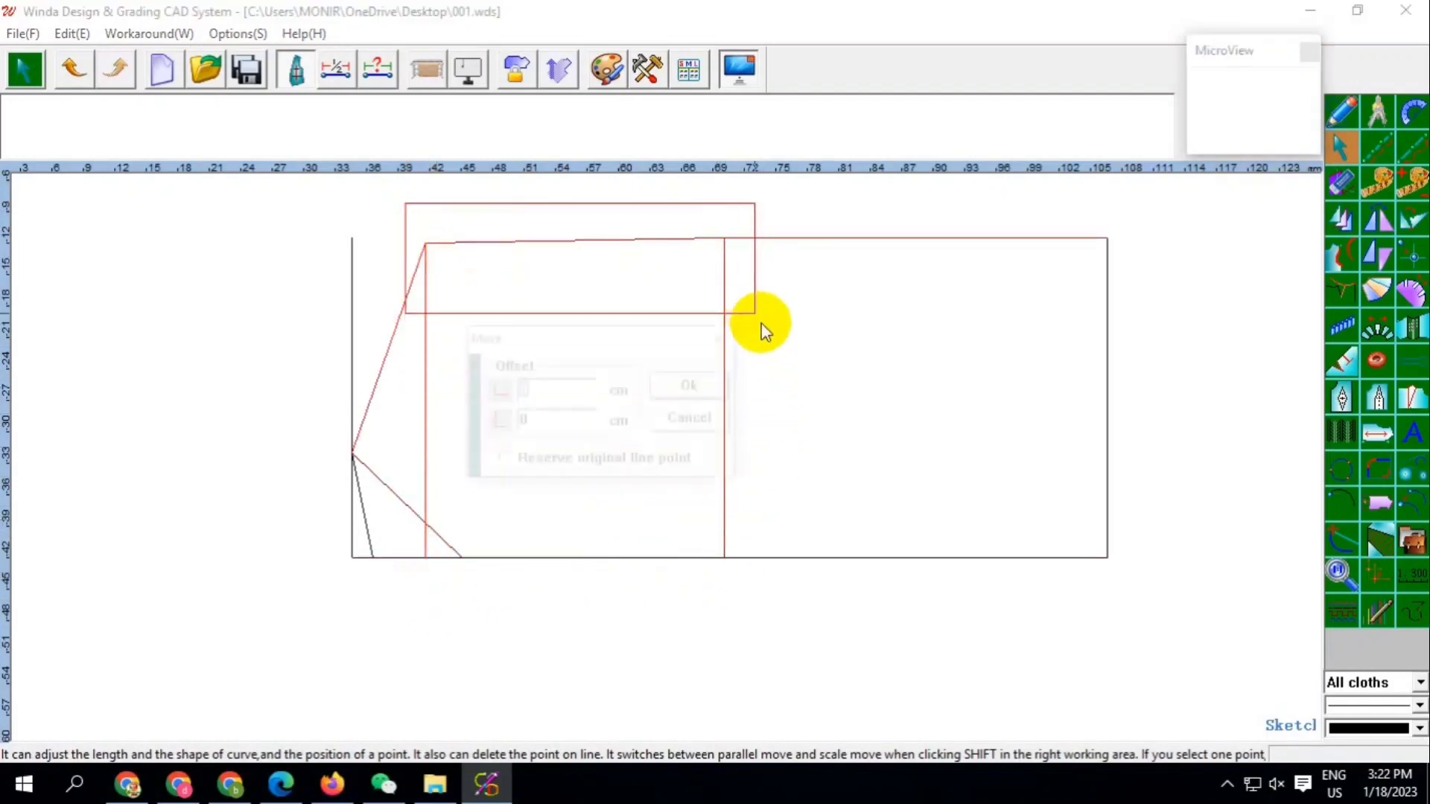
{"action": "type", "text": "-1"}
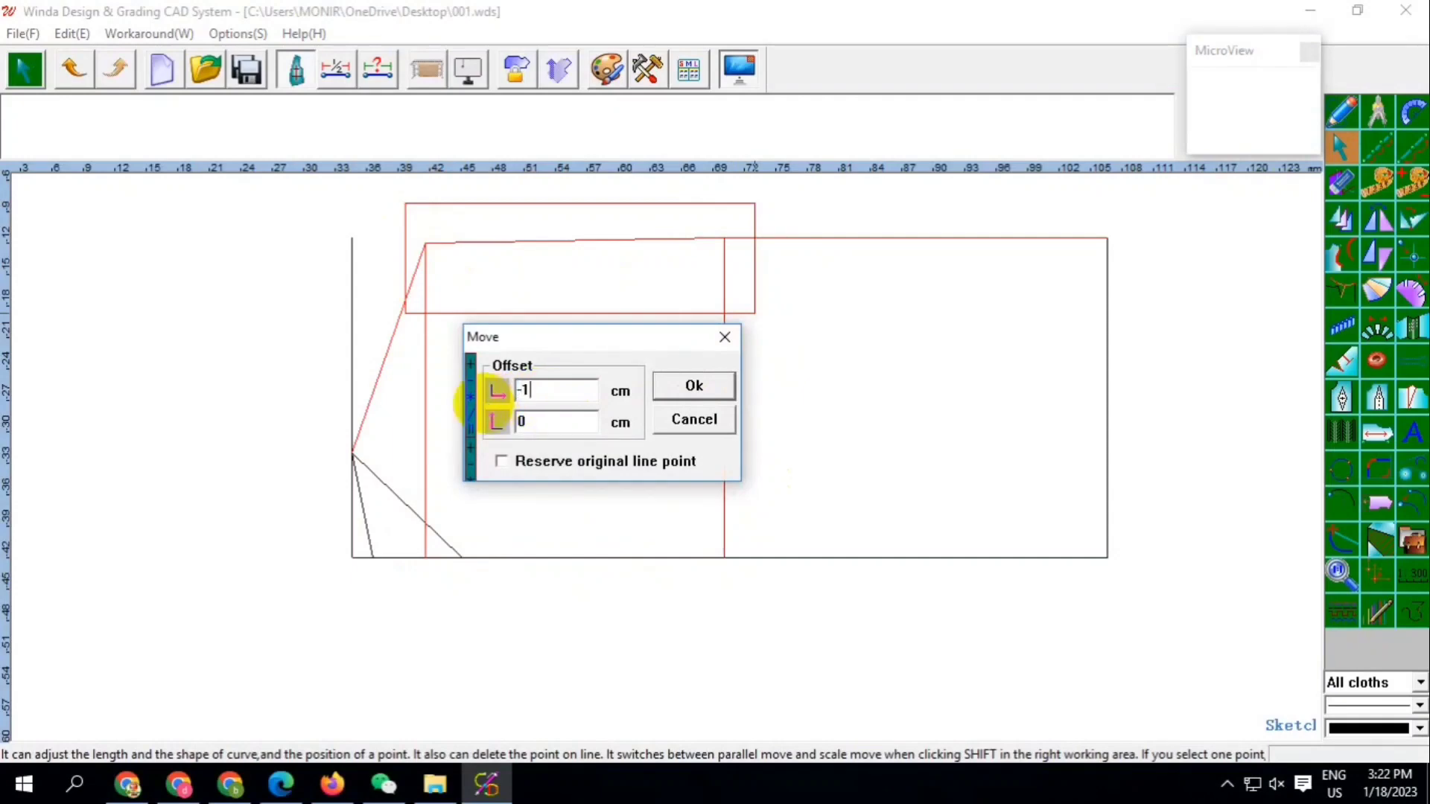
{"action": "left_click", "coordinate": [681, 388]}
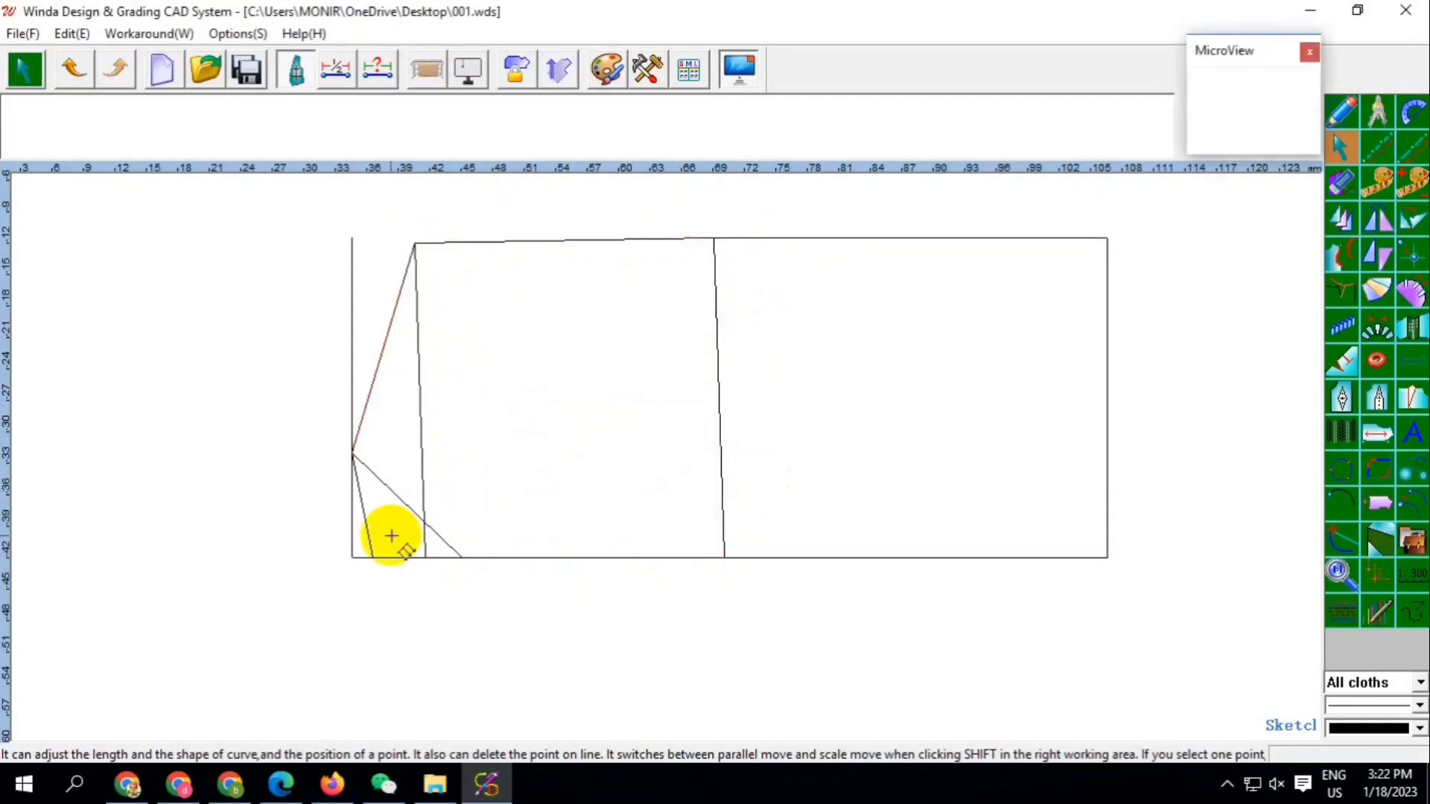
Shift the bottom ends of the slanted and middle lines by 1 cm so both run vertically
{"action": "left_click_drag", "start_coordinate": [401, 521], "coordinate": [434, 585]}
{"action": "key", "text": "Return"}
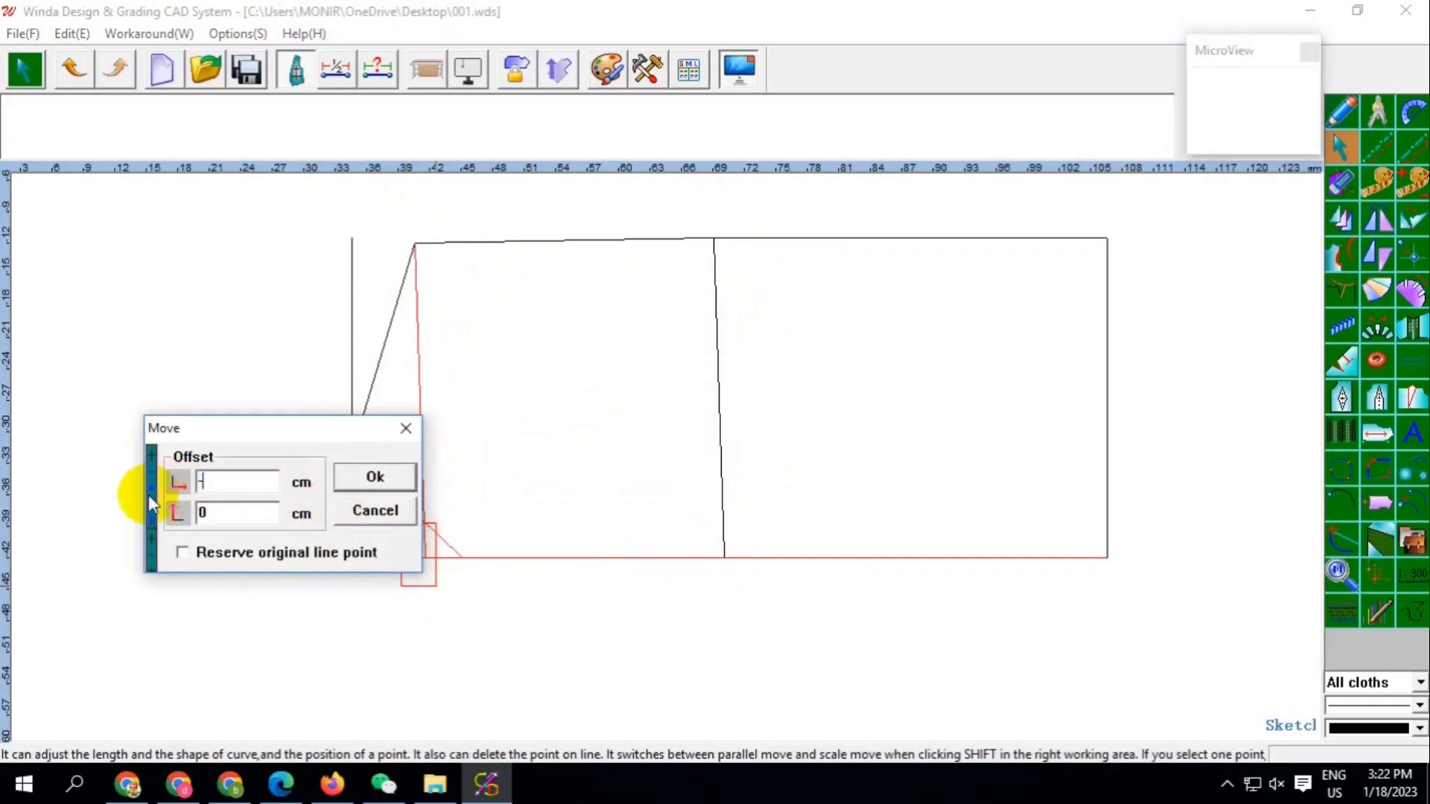
{"action": "type", "text": "1"}
{"action": "left_click", "coordinate": [375, 477]}
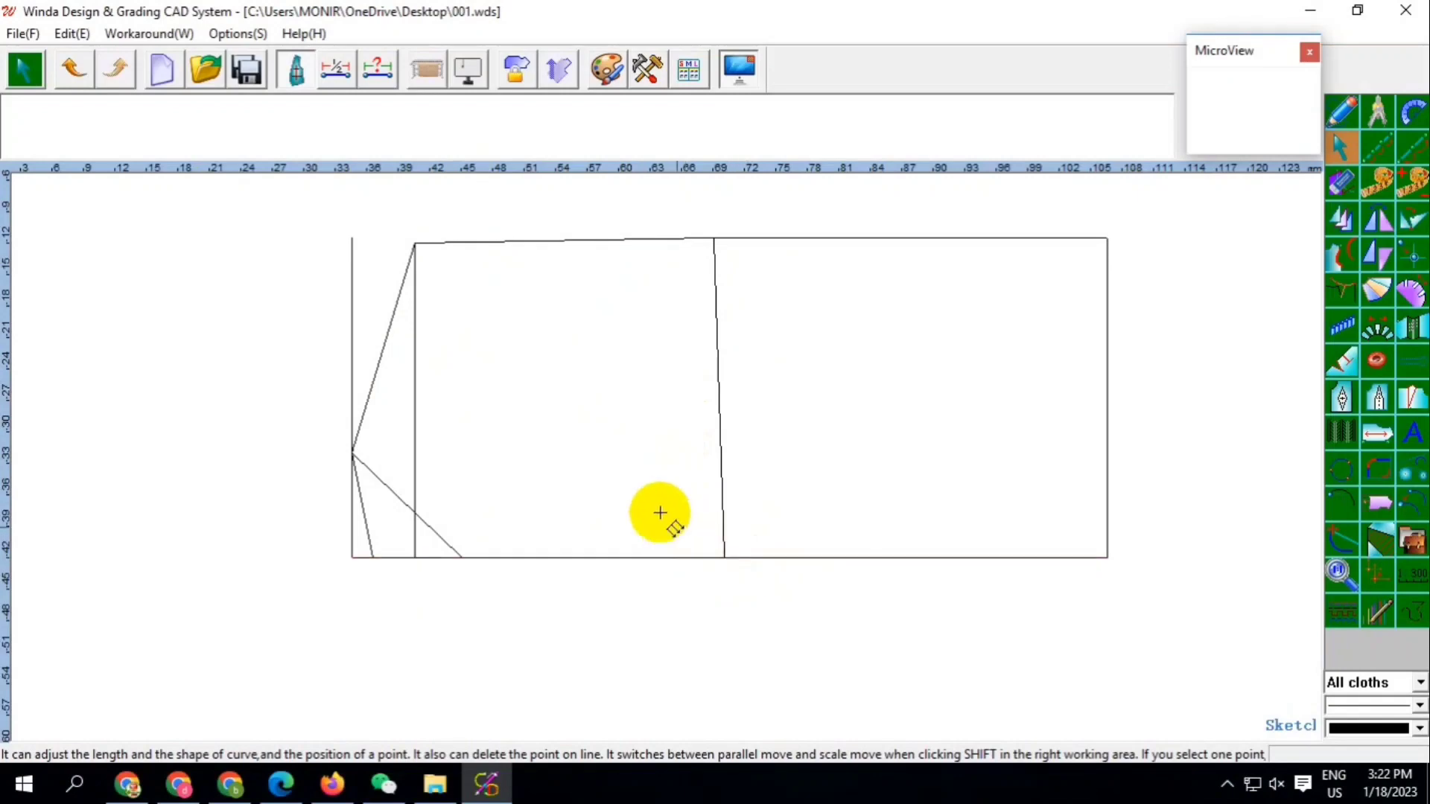
{"action": "left_click_drag", "start_coordinate": [668, 501], "coordinate": [742, 603]}
{"action": "key", "text": "Return"}
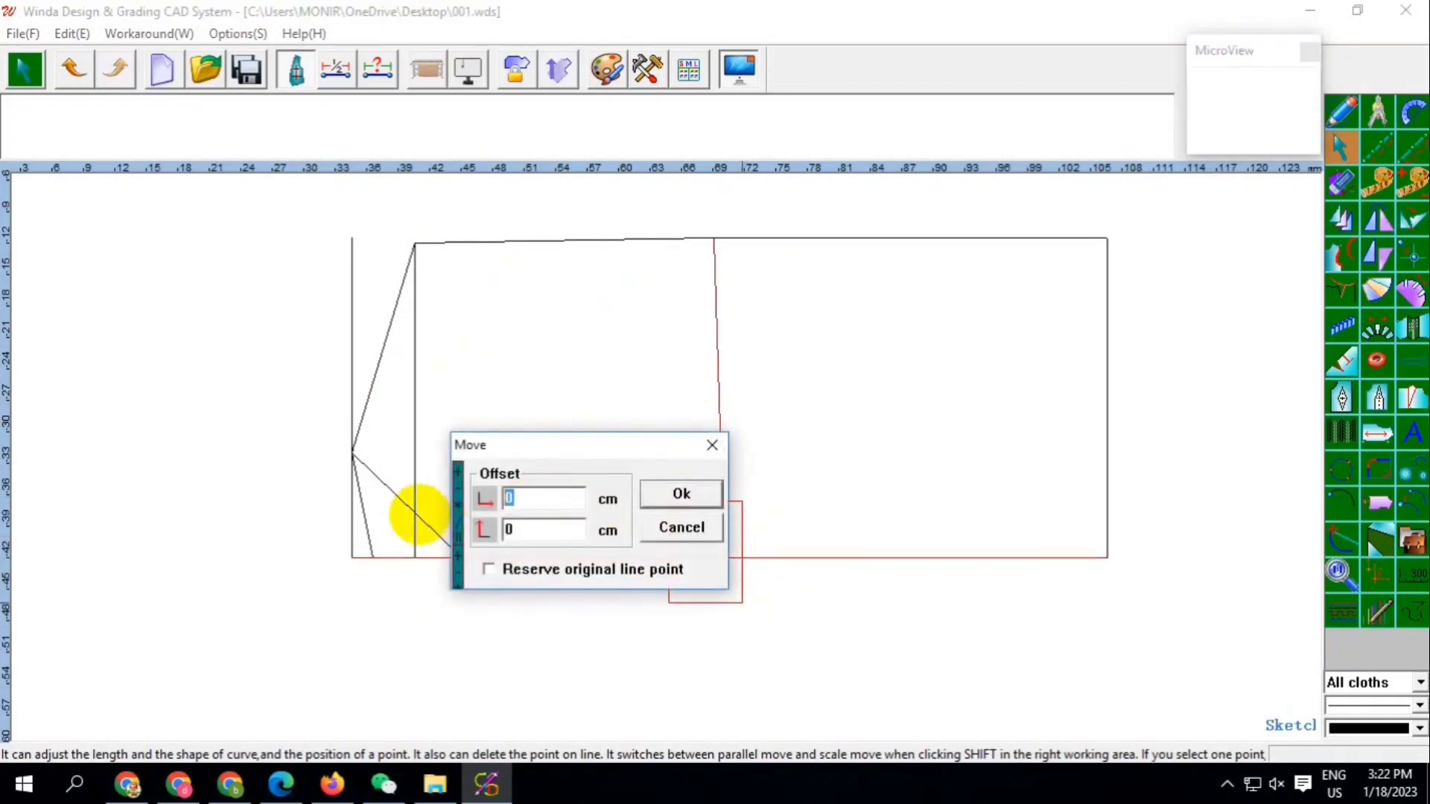
{"action": "left_click", "coordinate": [700, 498]}
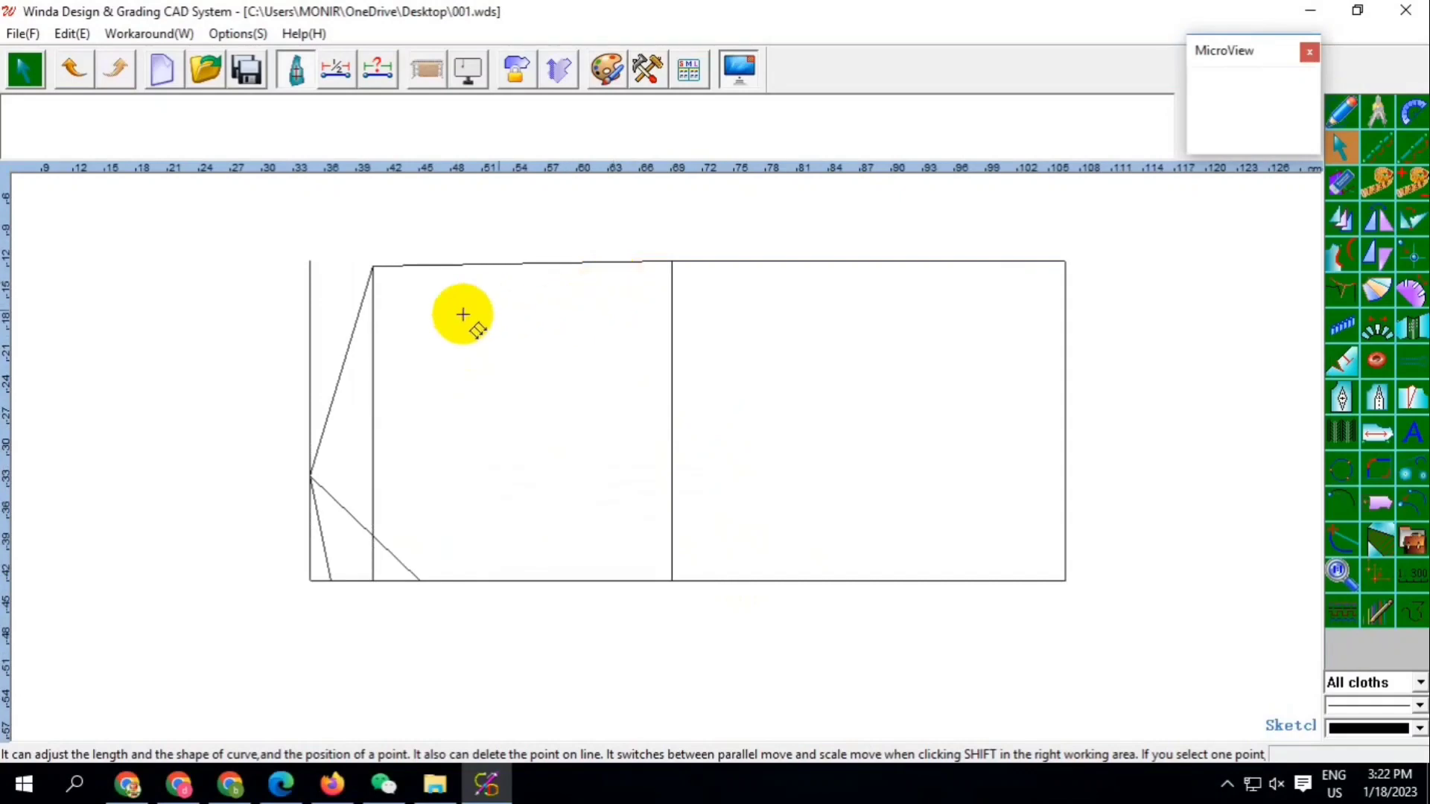
{"action": "scroll", "coordinate": [409, 372], "scroll_direction": "up", "scroll_amount": 1}
{"action": "scroll", "coordinate": [387, 425], "scroll_direction": "down", "scroll_amount": 2}
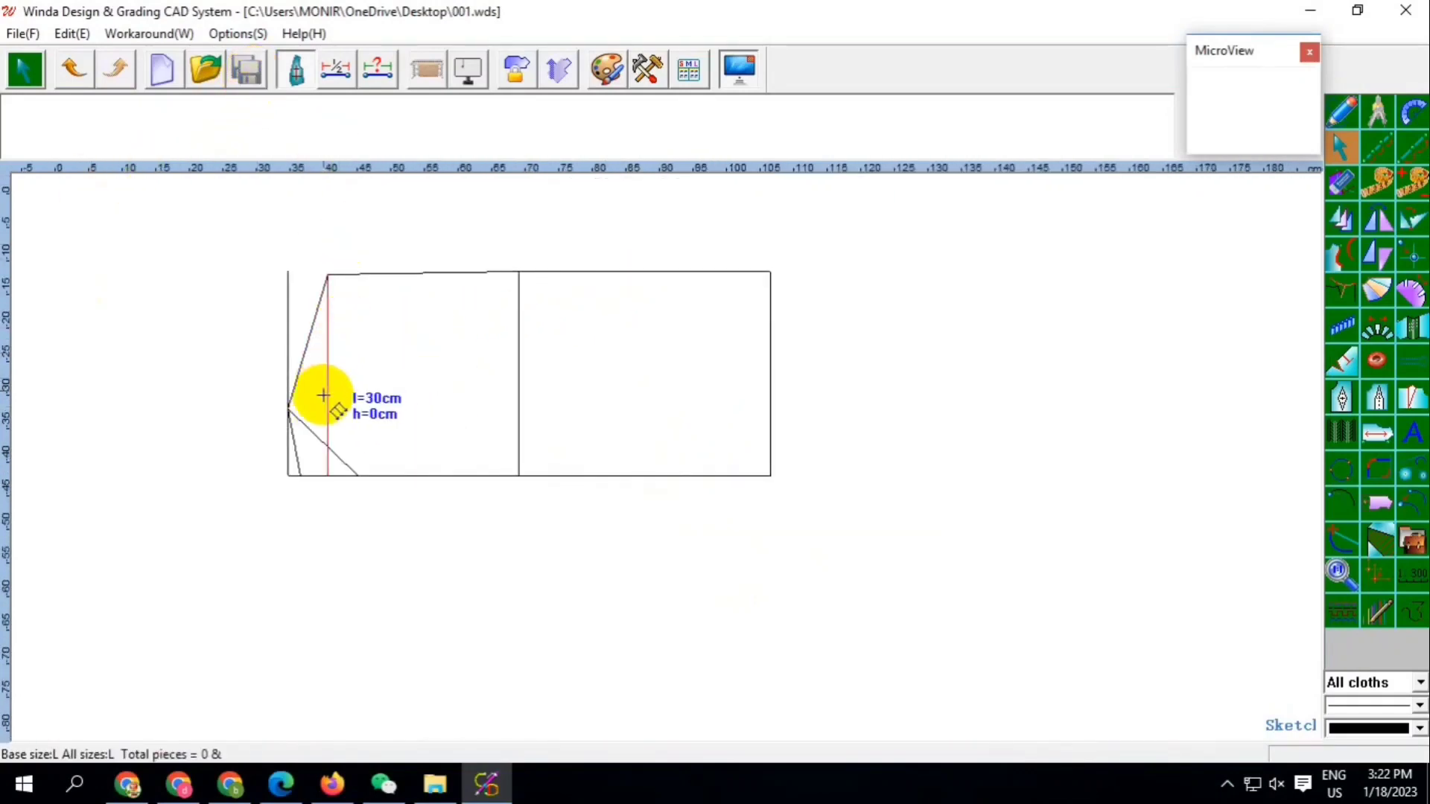
Bend the panel's top edge into a neckline curve about 3 cm deep
{"action": "scroll", "coordinate": [382, 329], "scroll_direction": "down", "scroll_amount": 1}
{"action": "scroll", "coordinate": [417, 320], "scroll_direction": "up", "scroll_amount": 2}
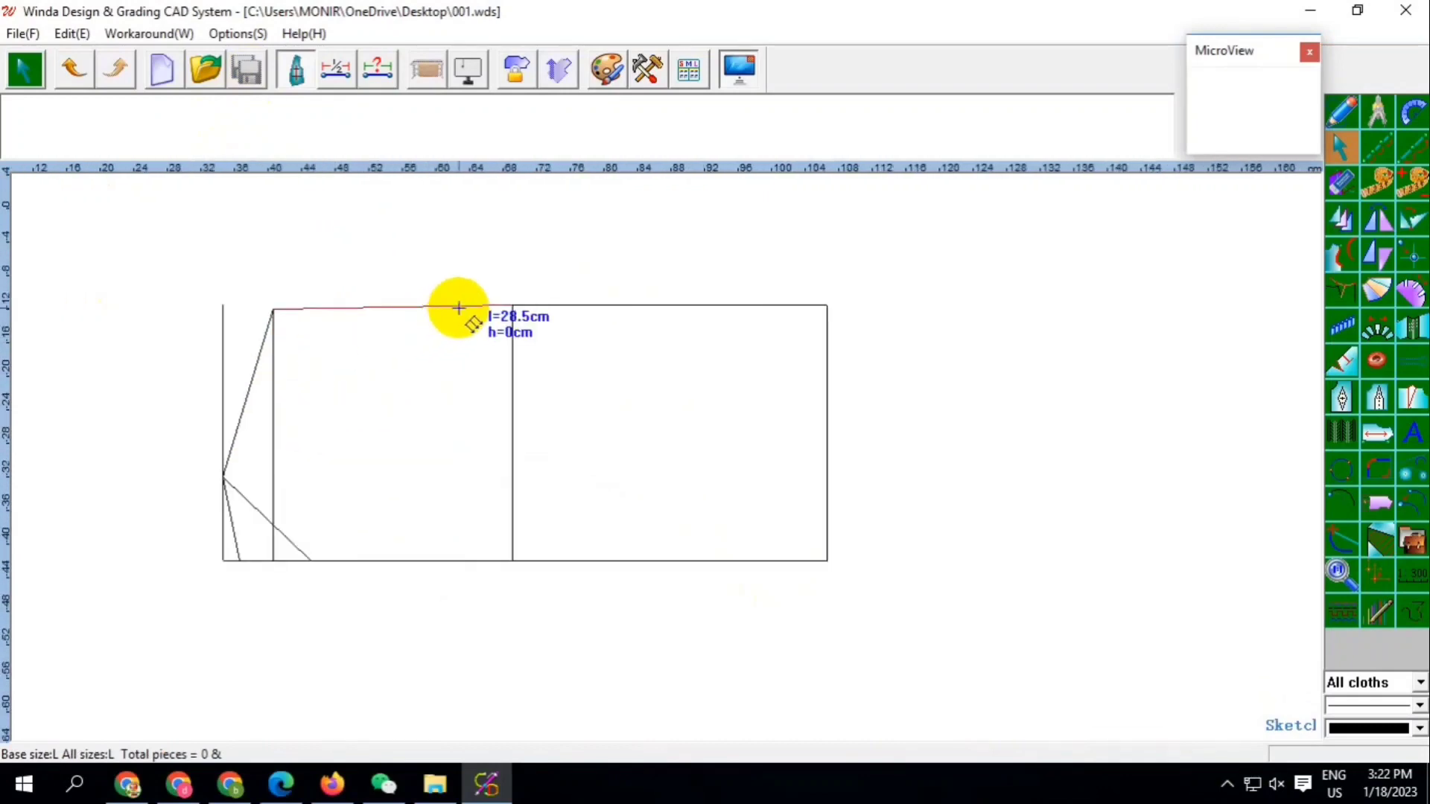
{"action": "left_click", "coordinate": [458, 307]}
{"action": "right_click", "coordinate": [471, 316]}
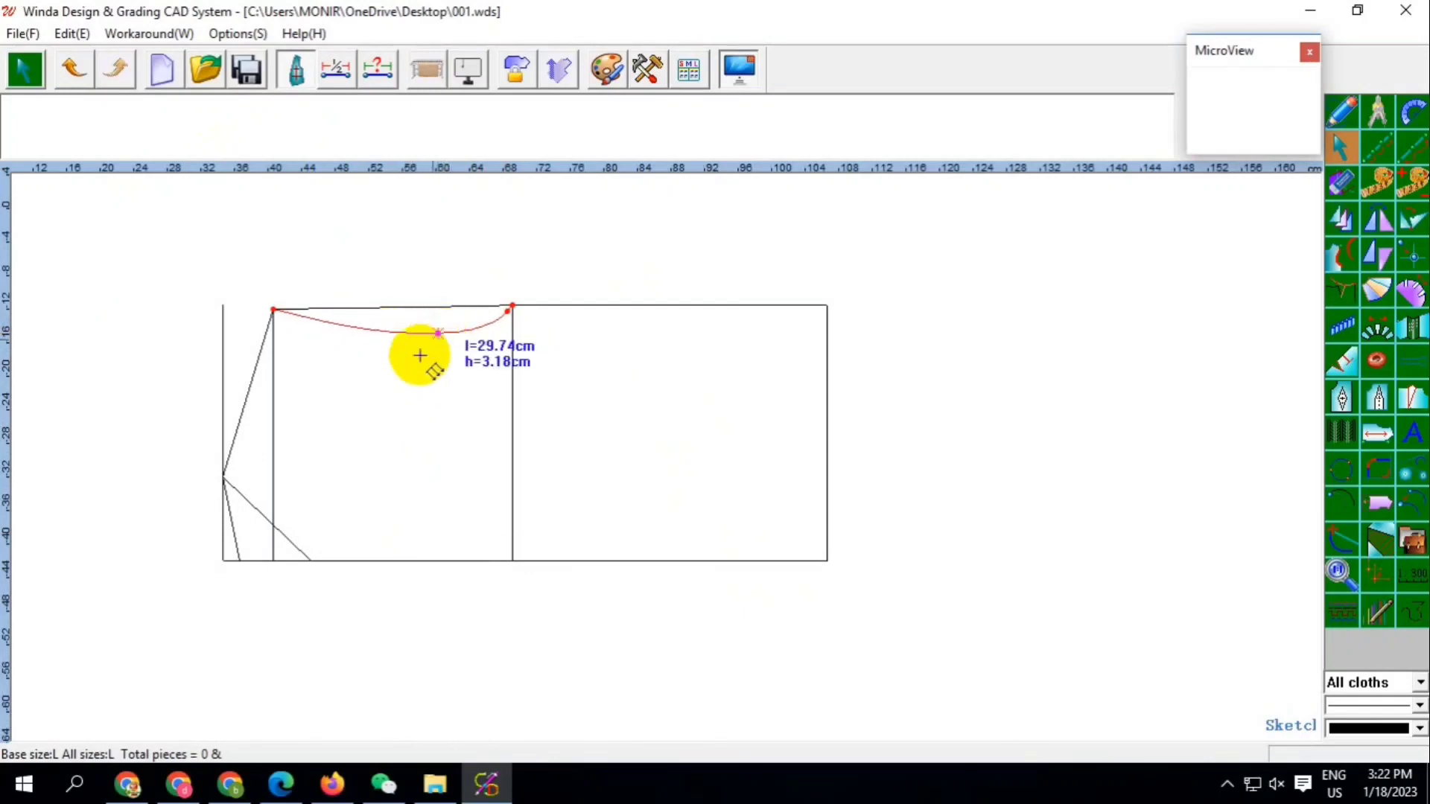
{"action": "left_click", "coordinate": [432, 365]}
{"action": "scroll", "coordinate": [443, 342], "scroll_direction": "up", "scroll_amount": 1}
{"action": "left_click", "coordinate": [439, 323]}
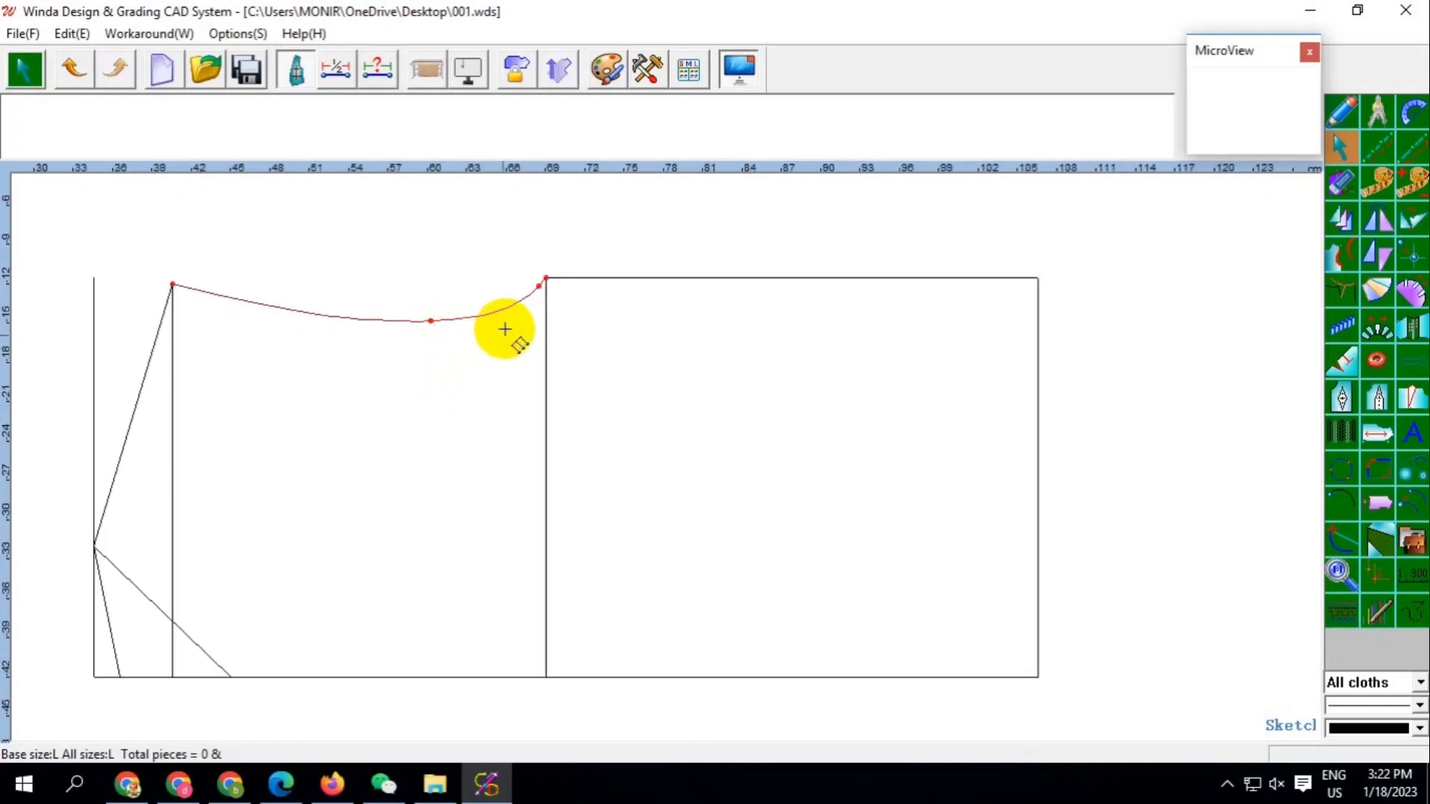
{"action": "scroll", "coordinate": [543, 288], "scroll_direction": "up", "scroll_amount": 1}
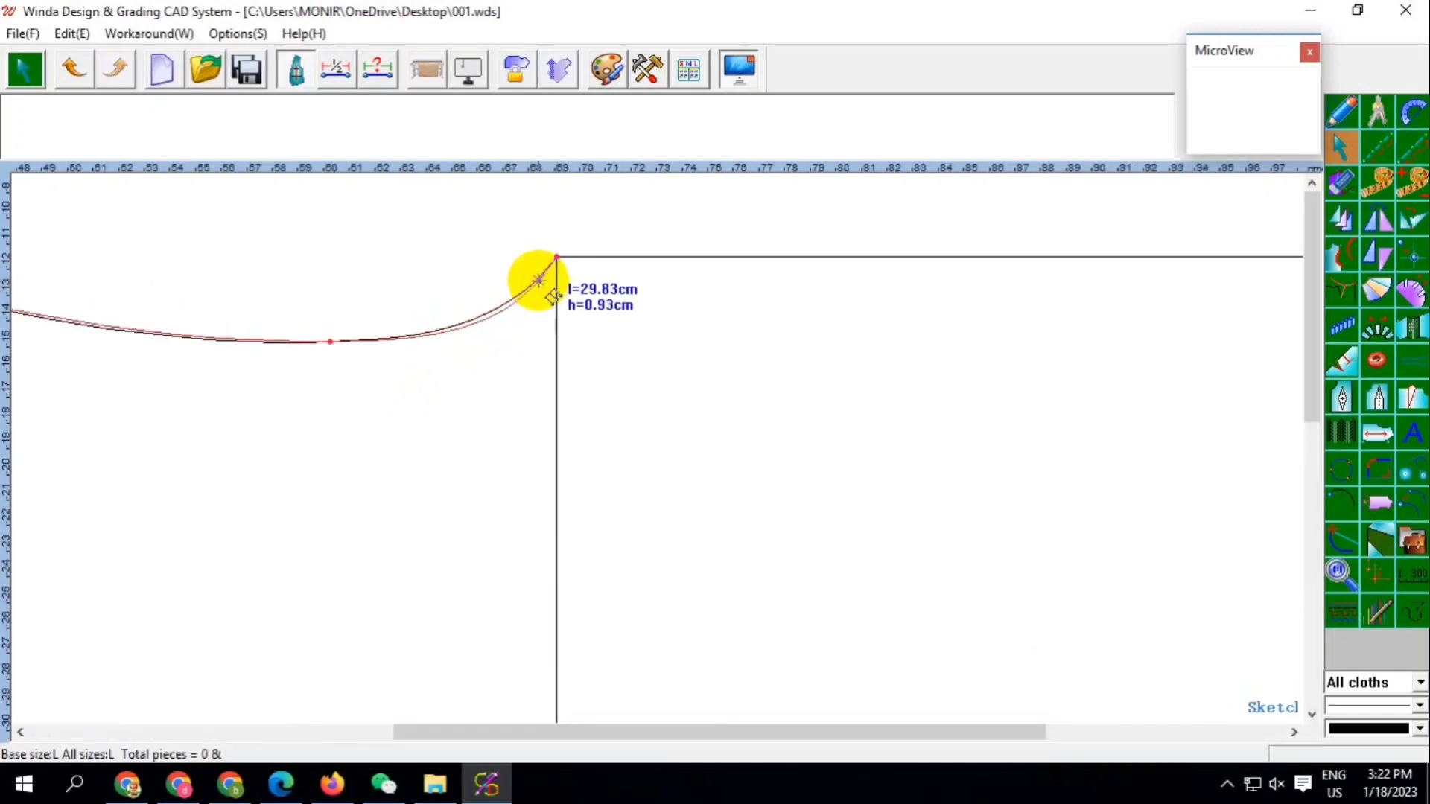
{"action": "left_click", "coordinate": [538, 277]}
{"action": "scroll", "coordinate": [606, 358], "scroll_direction": "down", "scroll_amount": 1}
{"action": "left_click_drag", "start_coordinate": [449, 339], "coordinate": [283, 329]}
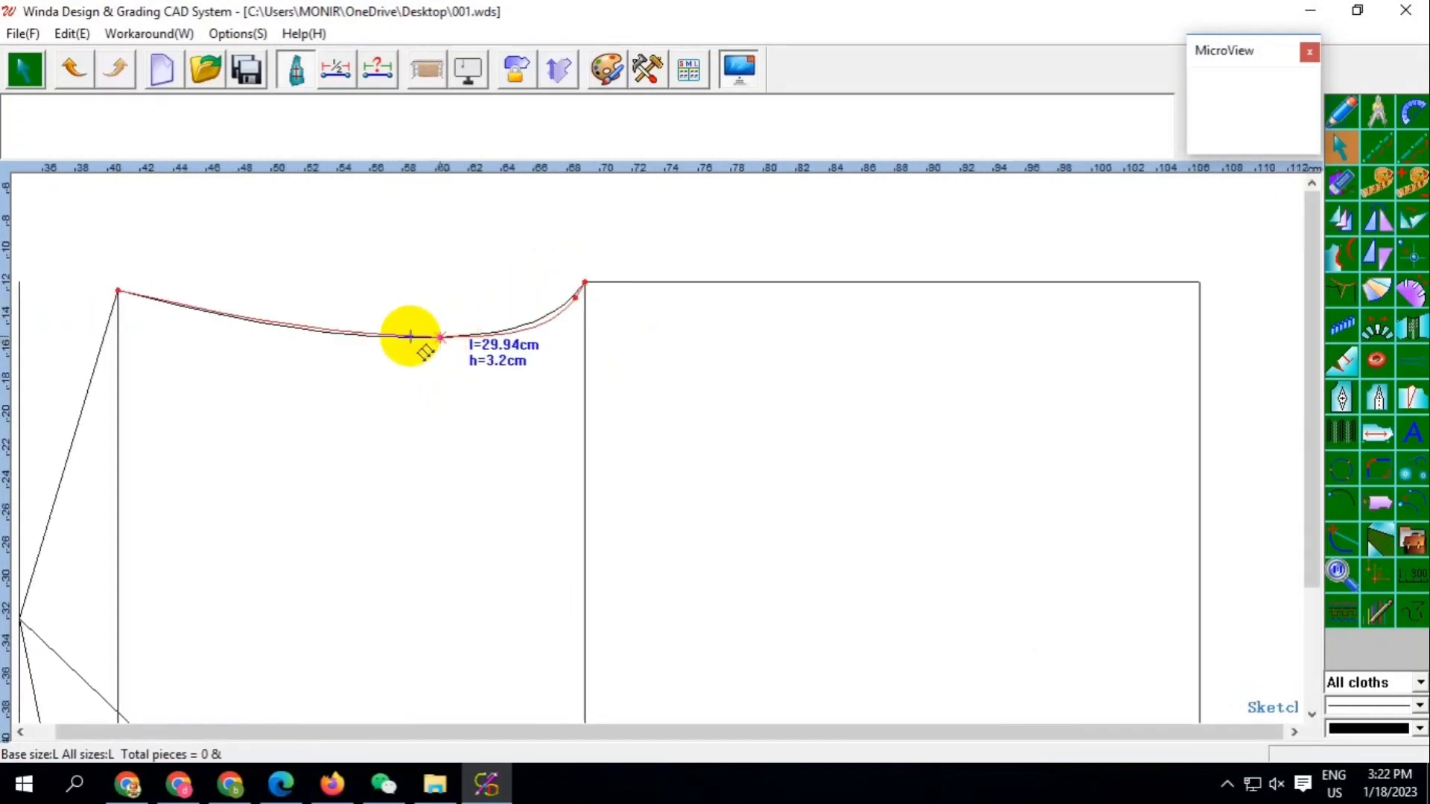
{"action": "left_click", "coordinate": [282, 330]}
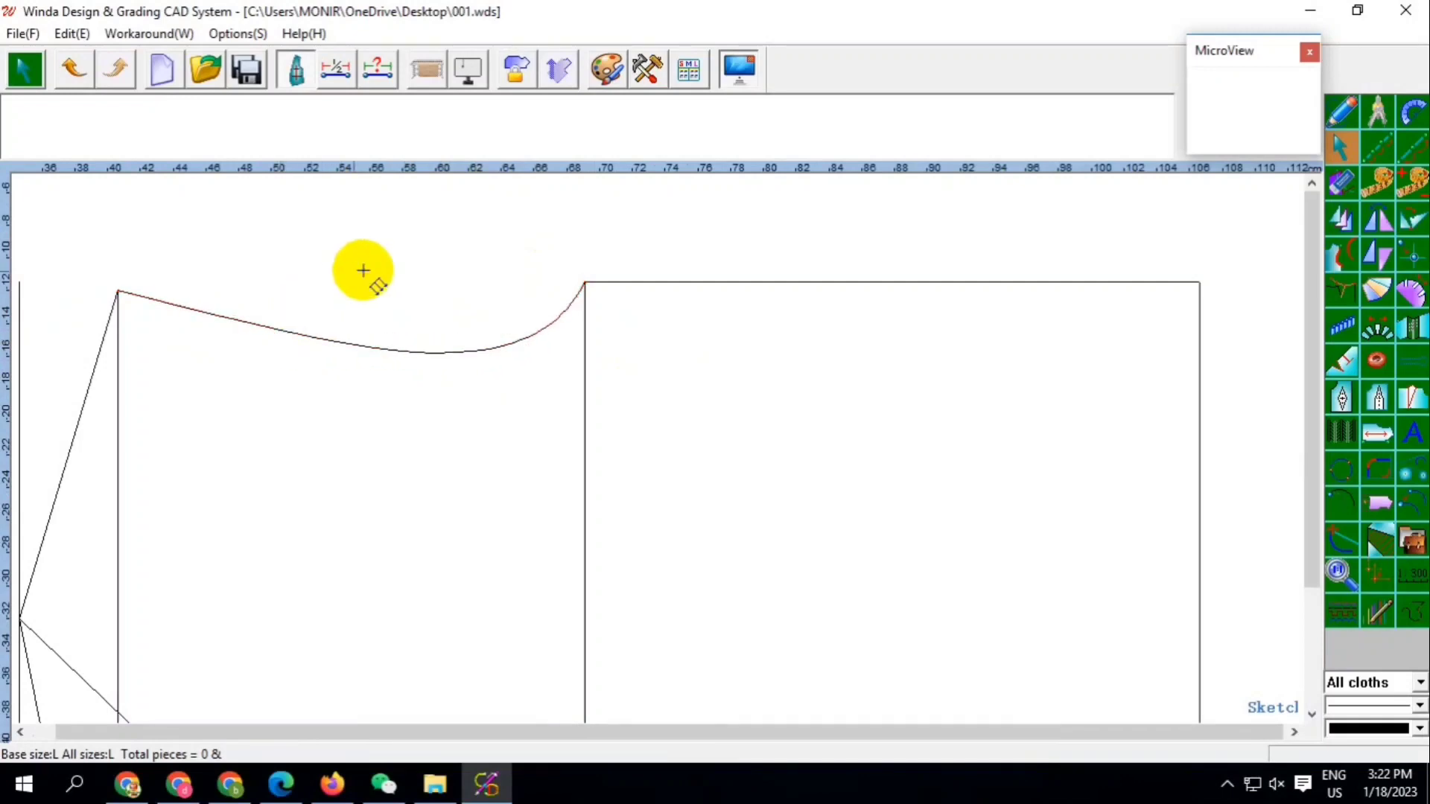
{"action": "scroll", "coordinate": [566, 303], "scroll_direction": "down", "scroll_amount": 1}
Draw a straight line from the curve's left end to the right corner
{"action": "left_click", "coordinate": [1341, 113]}
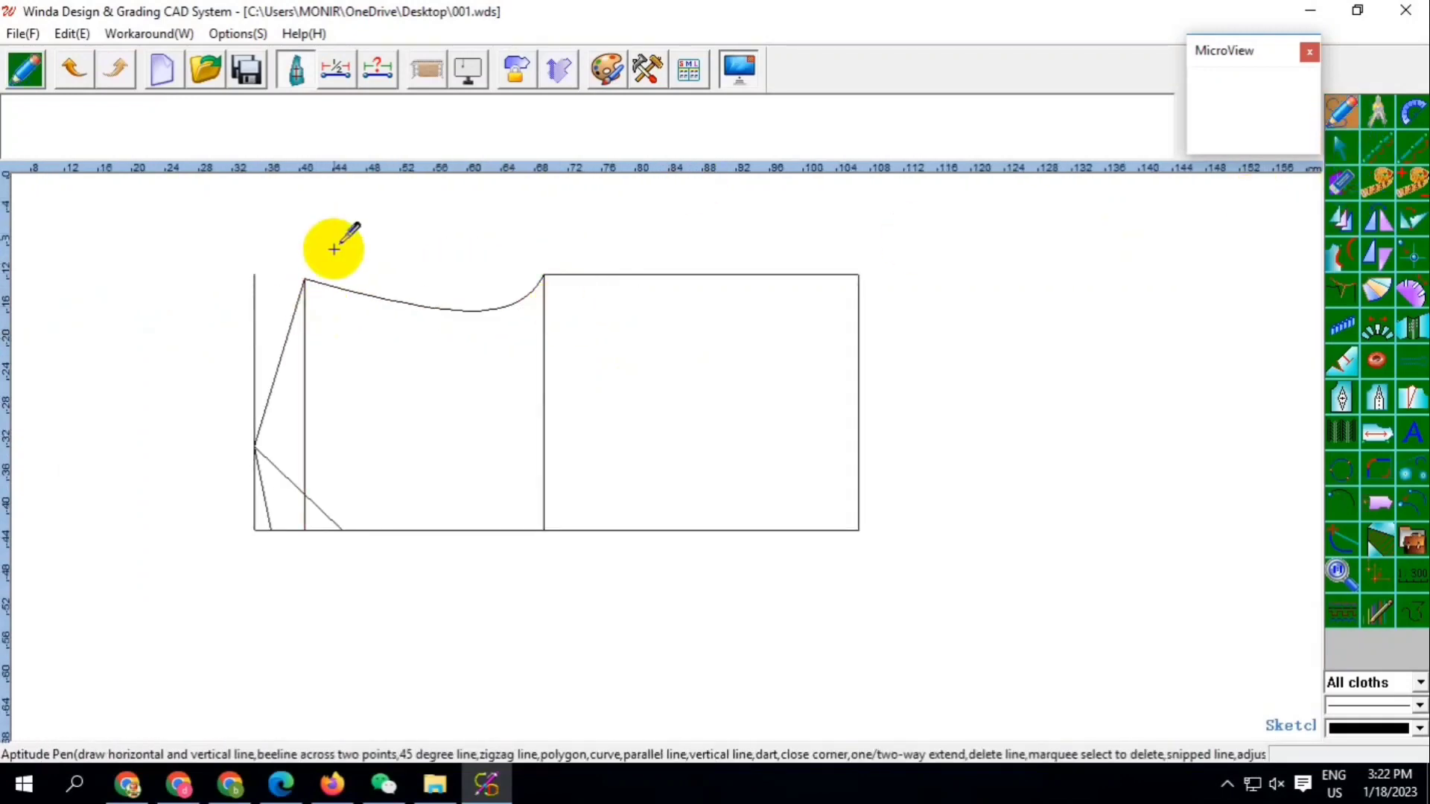
{"action": "left_click", "coordinate": [305, 280]}
{"action": "left_click", "coordinate": [305, 279]}
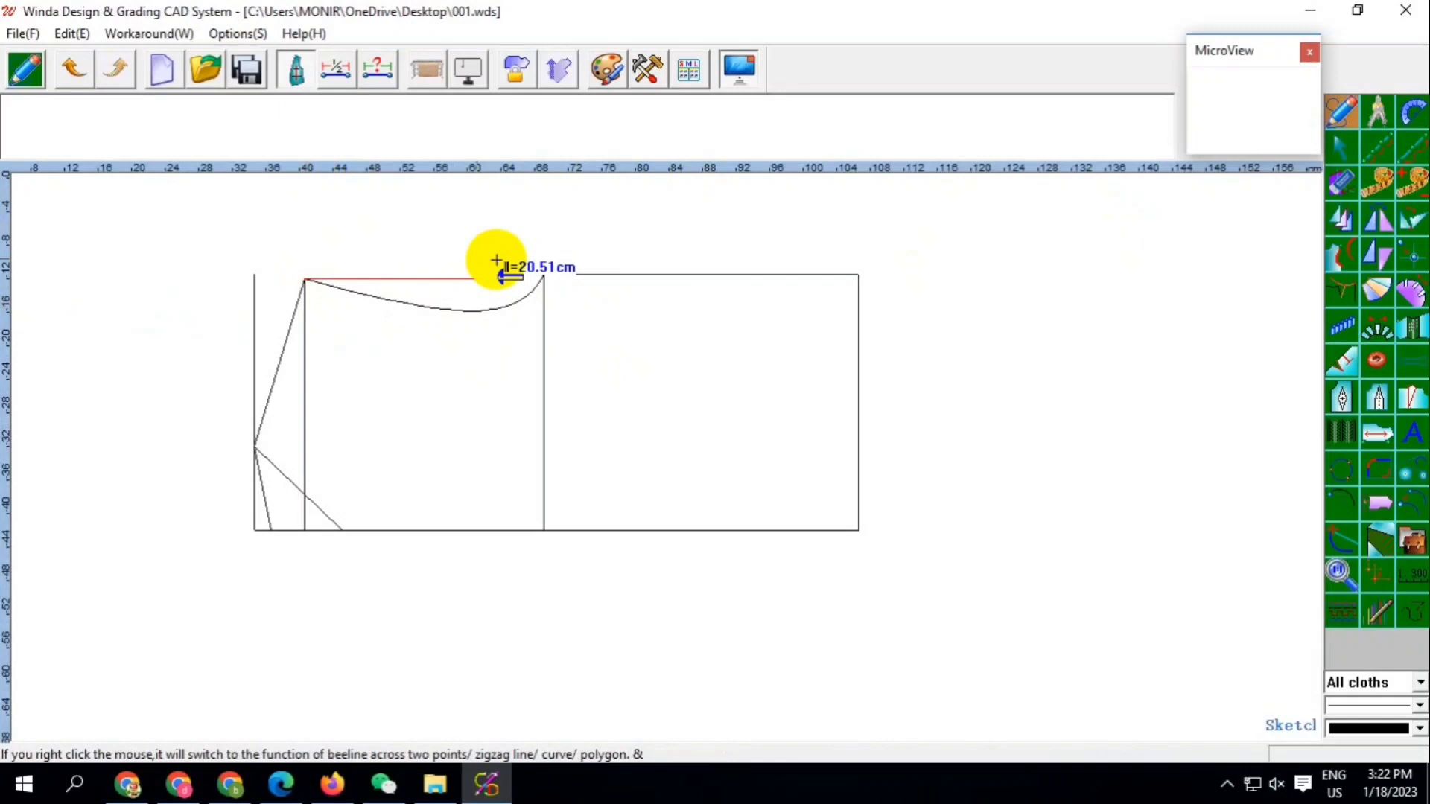
{"action": "right_click", "coordinate": [543, 276]}
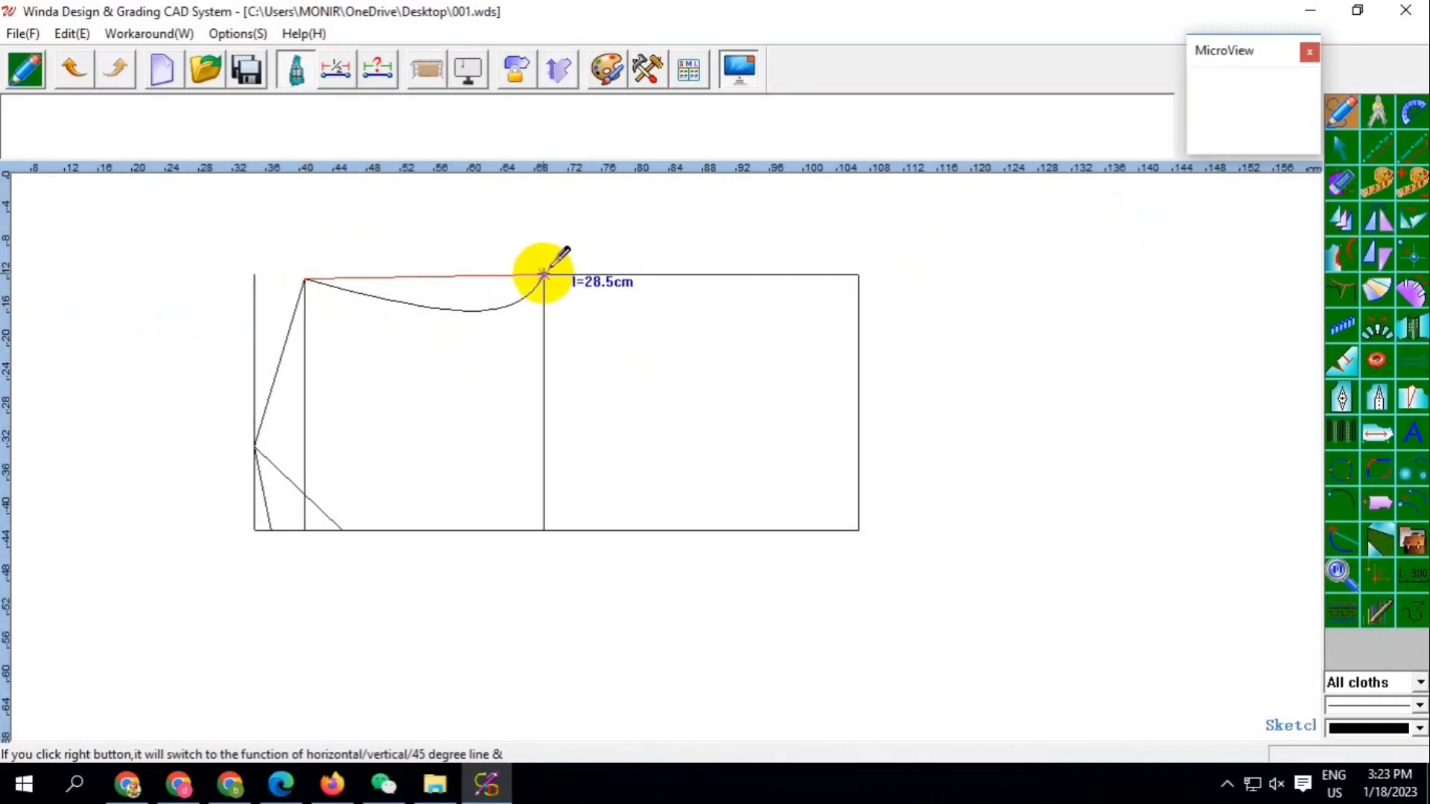
{"action": "left_click", "coordinate": [544, 275]}
{"action": "right_click", "coordinate": [502, 276]}
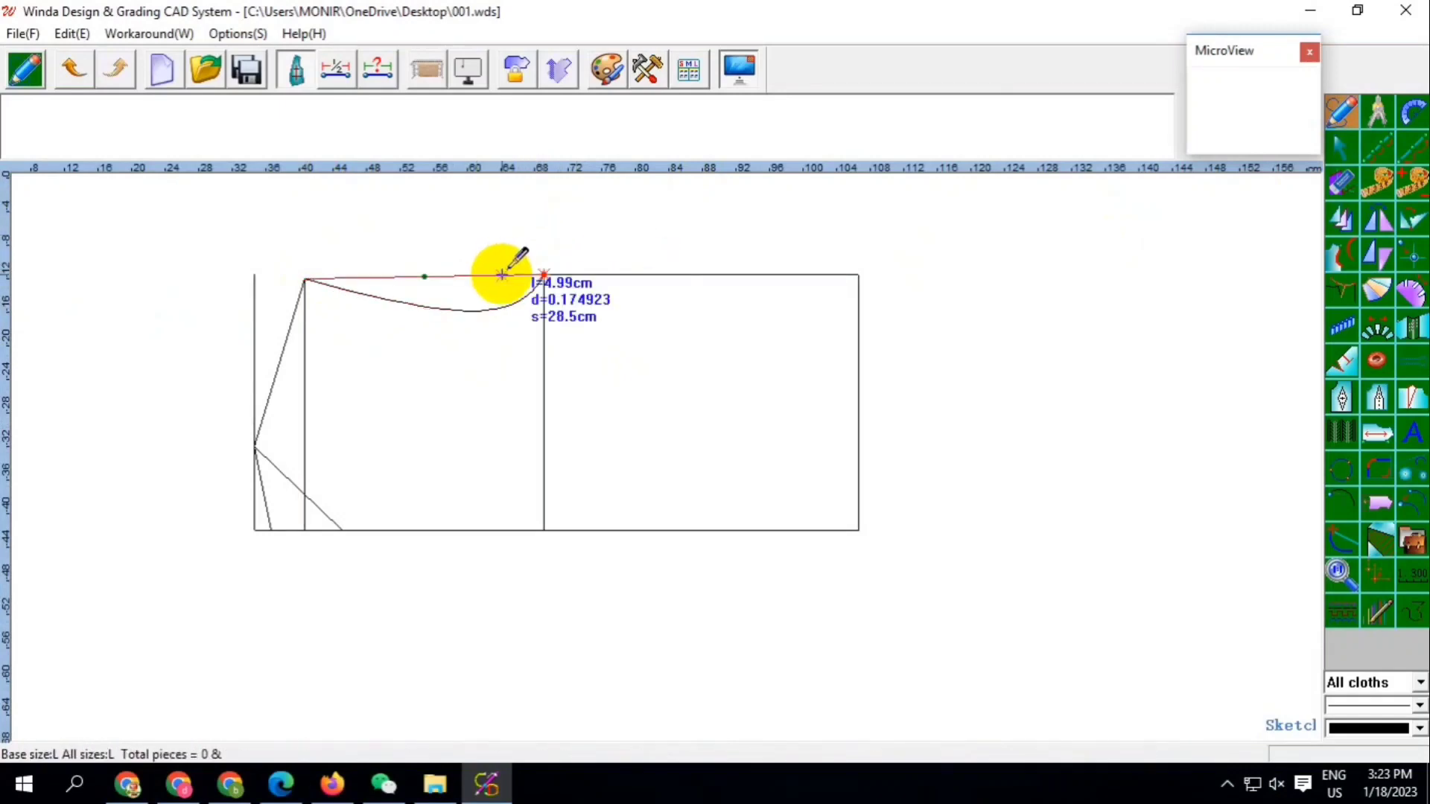
Confirm the neckline curve length stays at 28.5 cm
{"action": "left_click", "coordinate": [475, 306]}
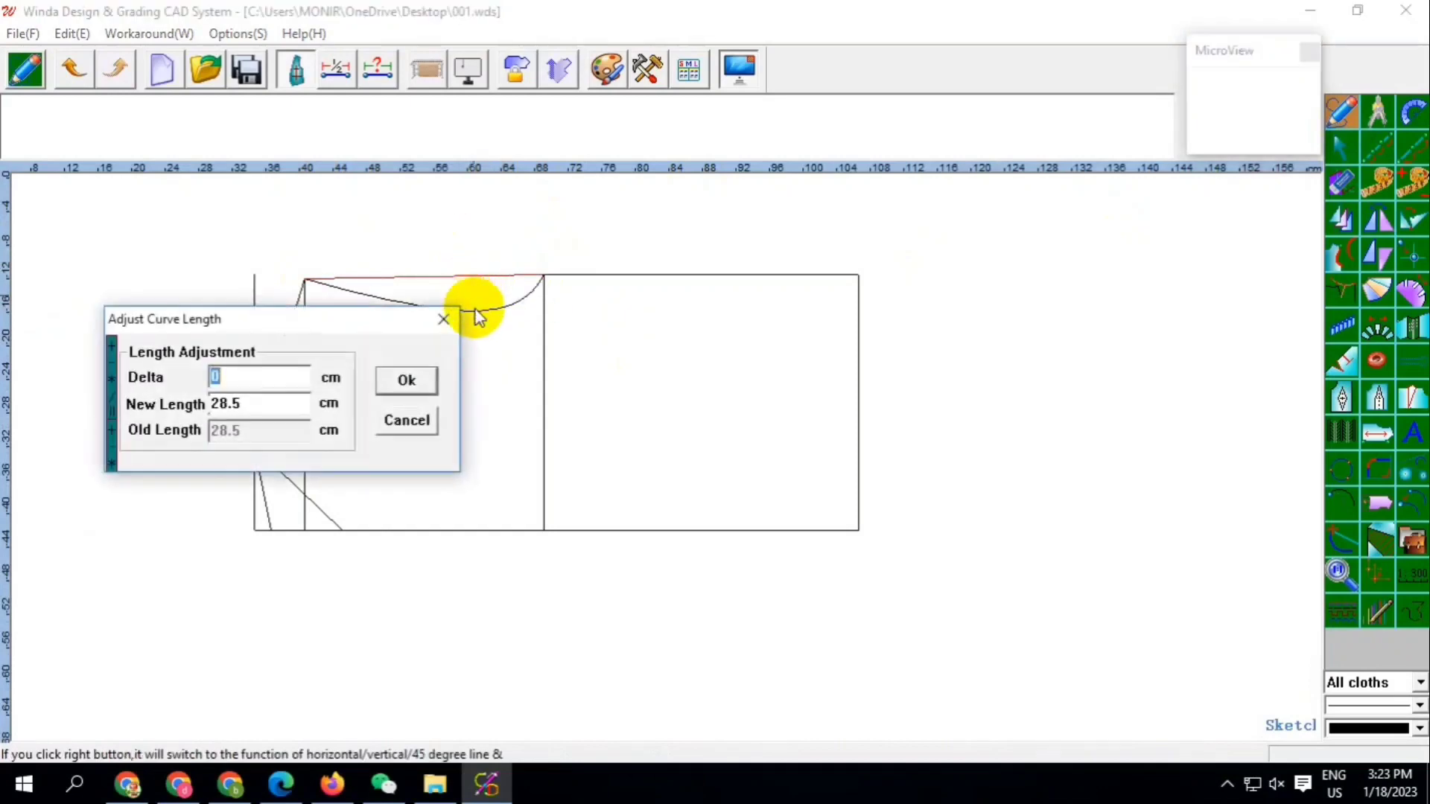
{"action": "left_click", "coordinate": [406, 380]}
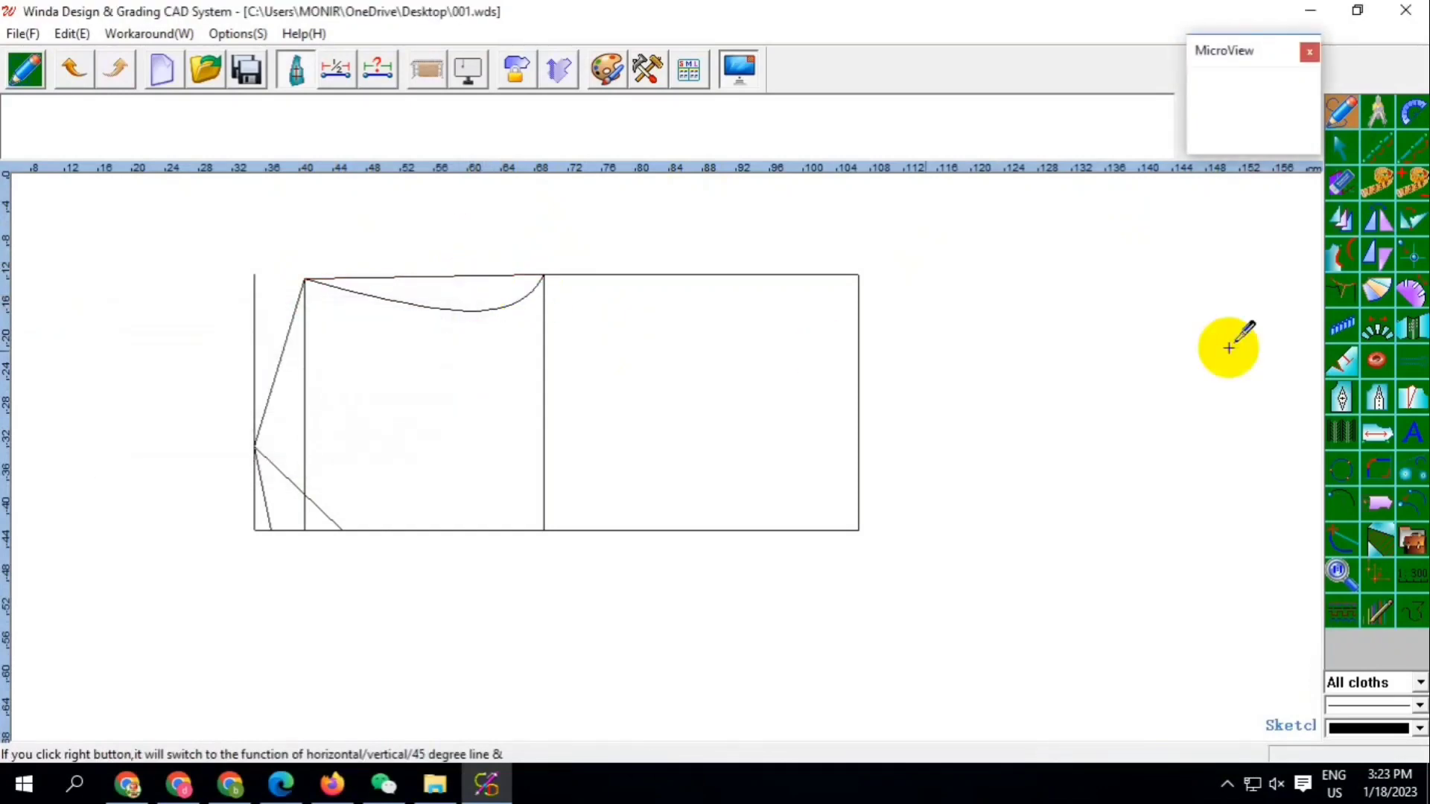
{"action": "left_click", "coordinate": [1378, 220]}
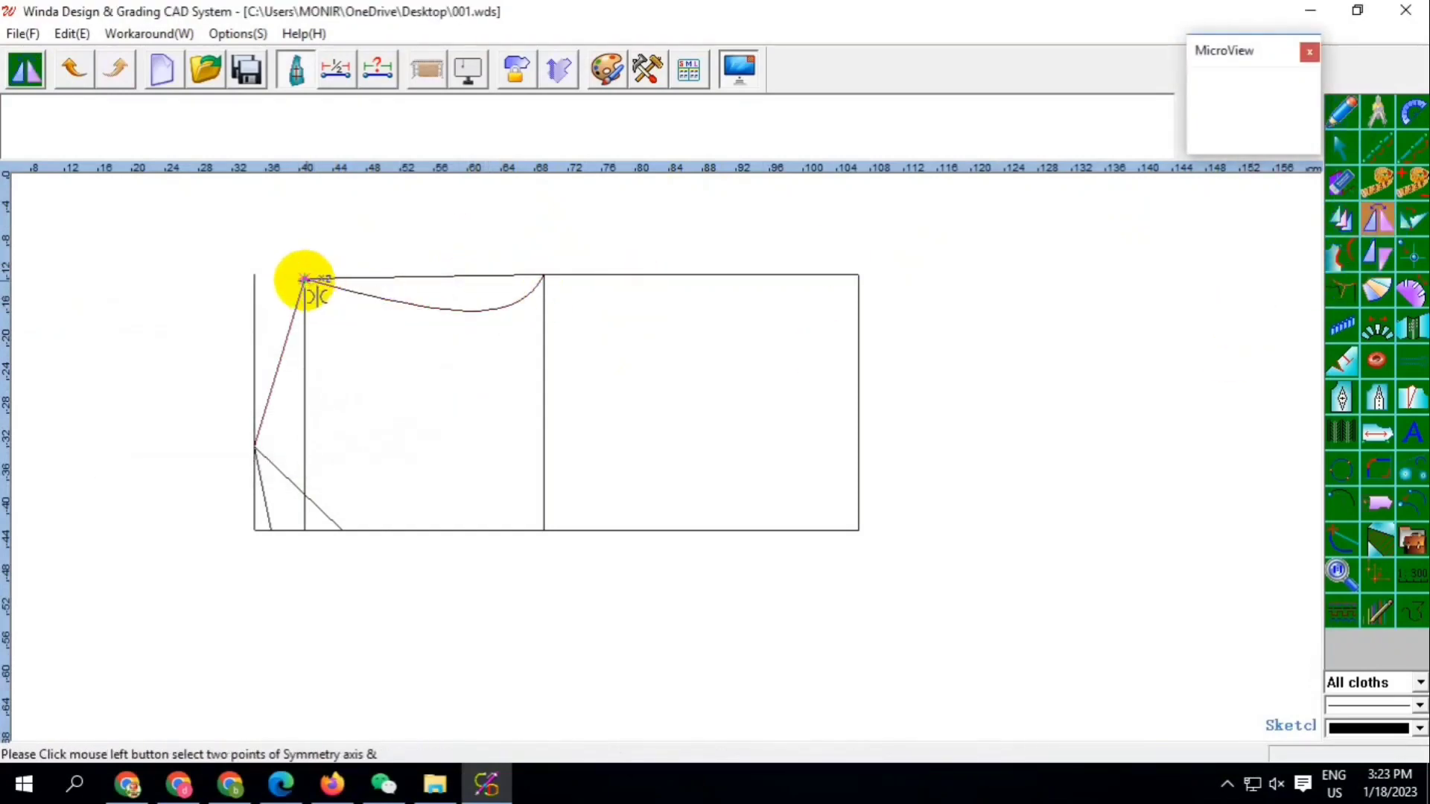
Mirror the neckline curve across the slanted line from the panel's top-left corner
{"action": "left_click", "coordinate": [303, 279]}
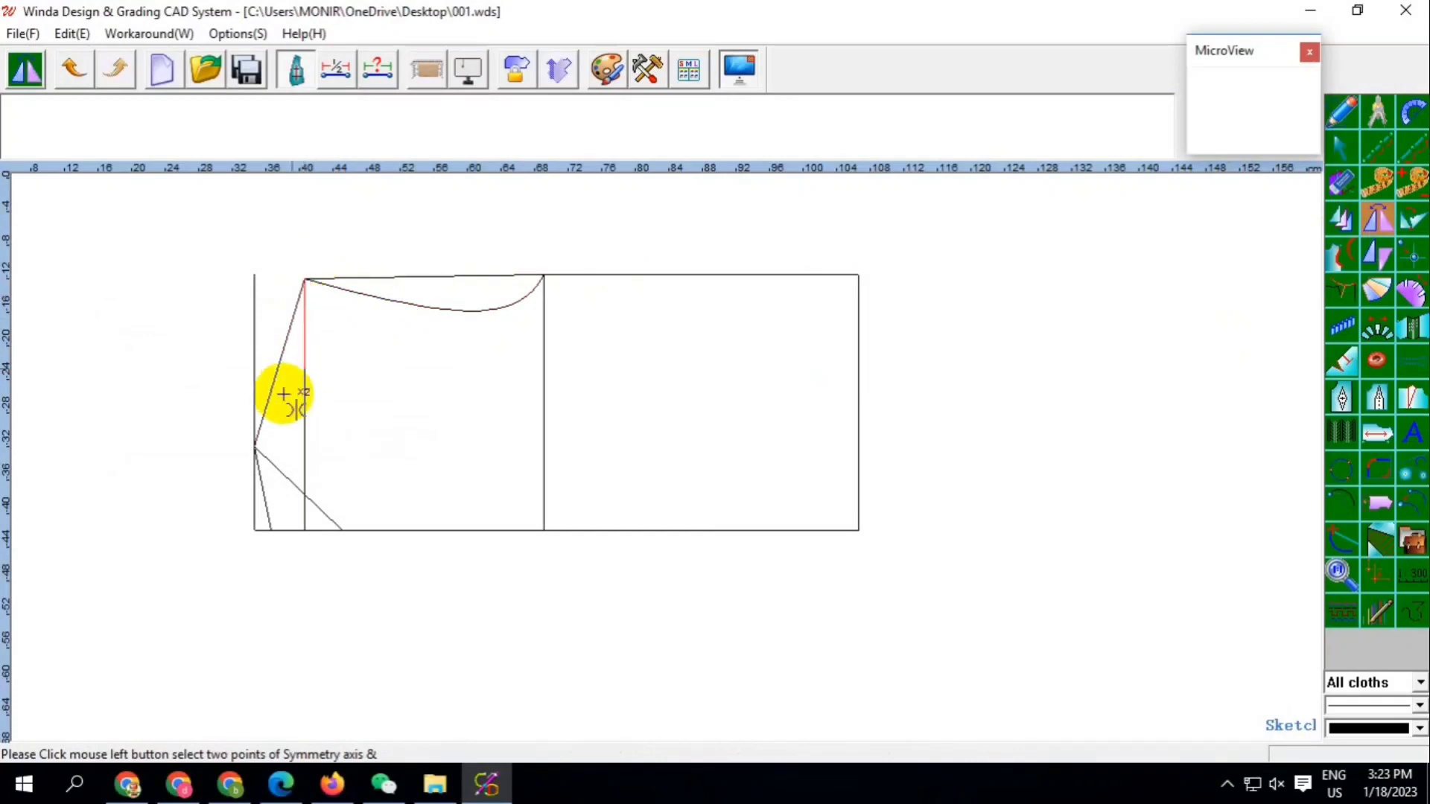
{"action": "left_click", "coordinate": [254, 448]}
{"action": "scroll", "coordinate": [375, 299], "scroll_direction": "up", "scroll_amount": 1}
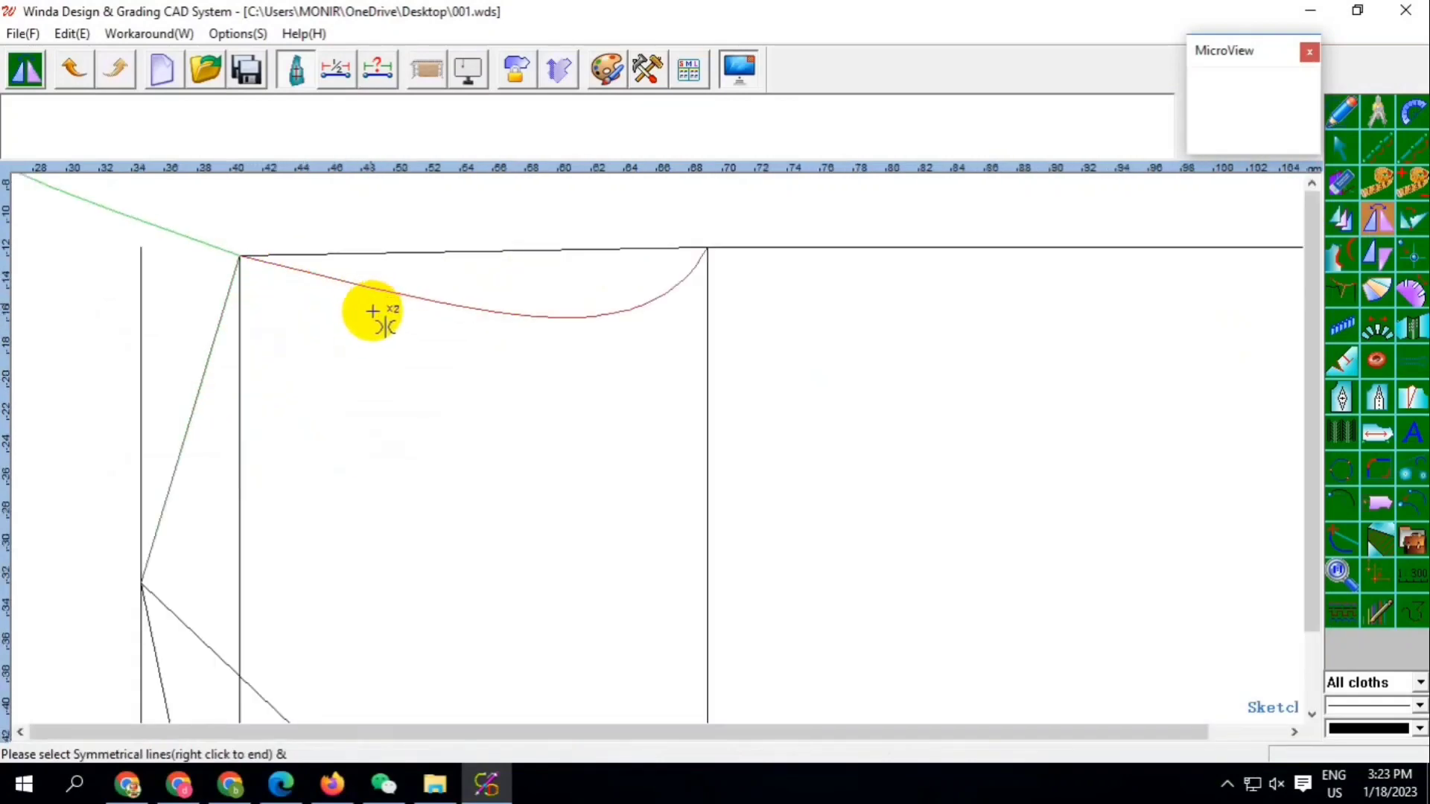
{"action": "right_click", "coordinate": [380, 317]}
Reshape the mirrored curve's points into one smooth scoop rising into the middle line's top
{"action": "left_click", "coordinate": [602, 325]}
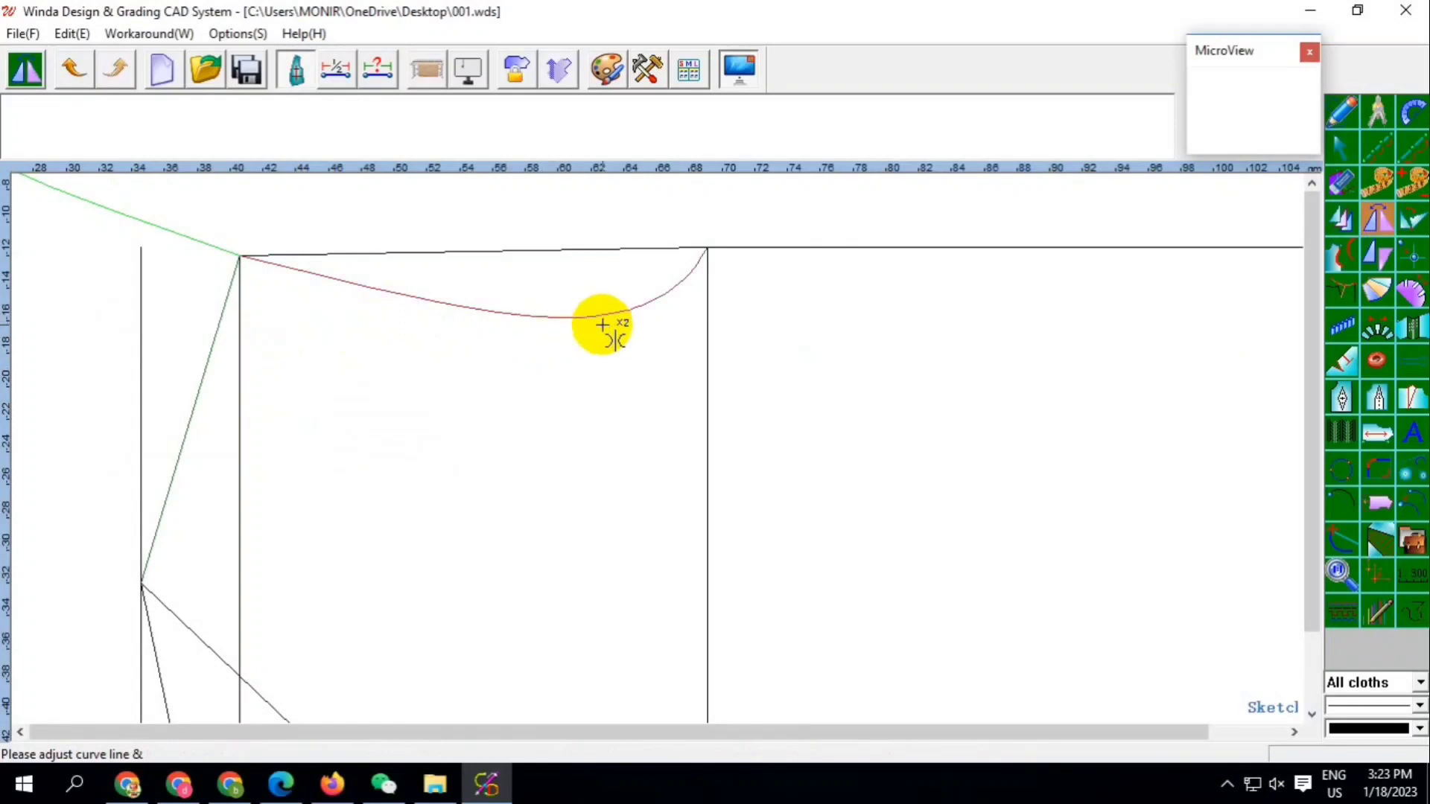
{"action": "left_click", "coordinate": [603, 316]}
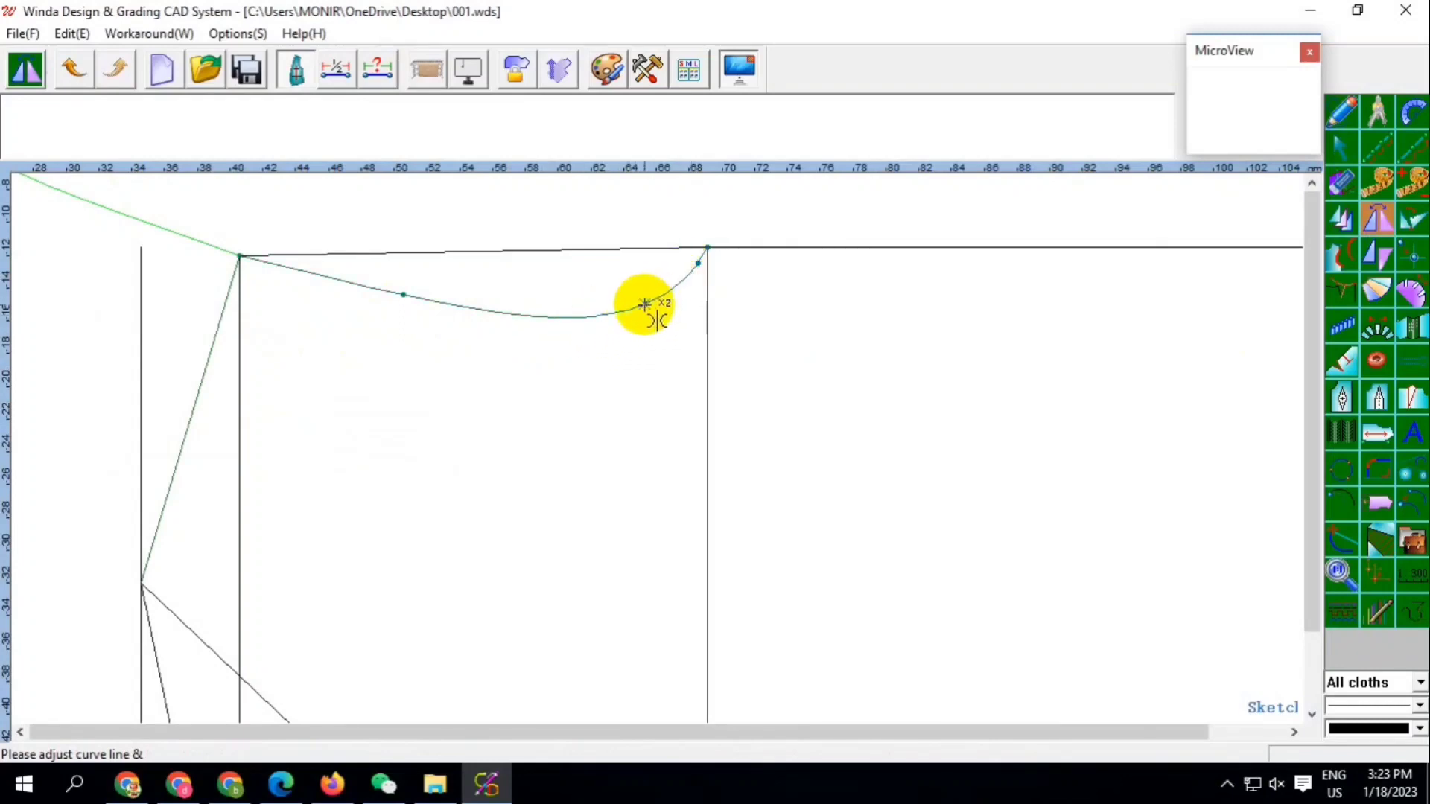
{"action": "left_click", "coordinate": [598, 305]}
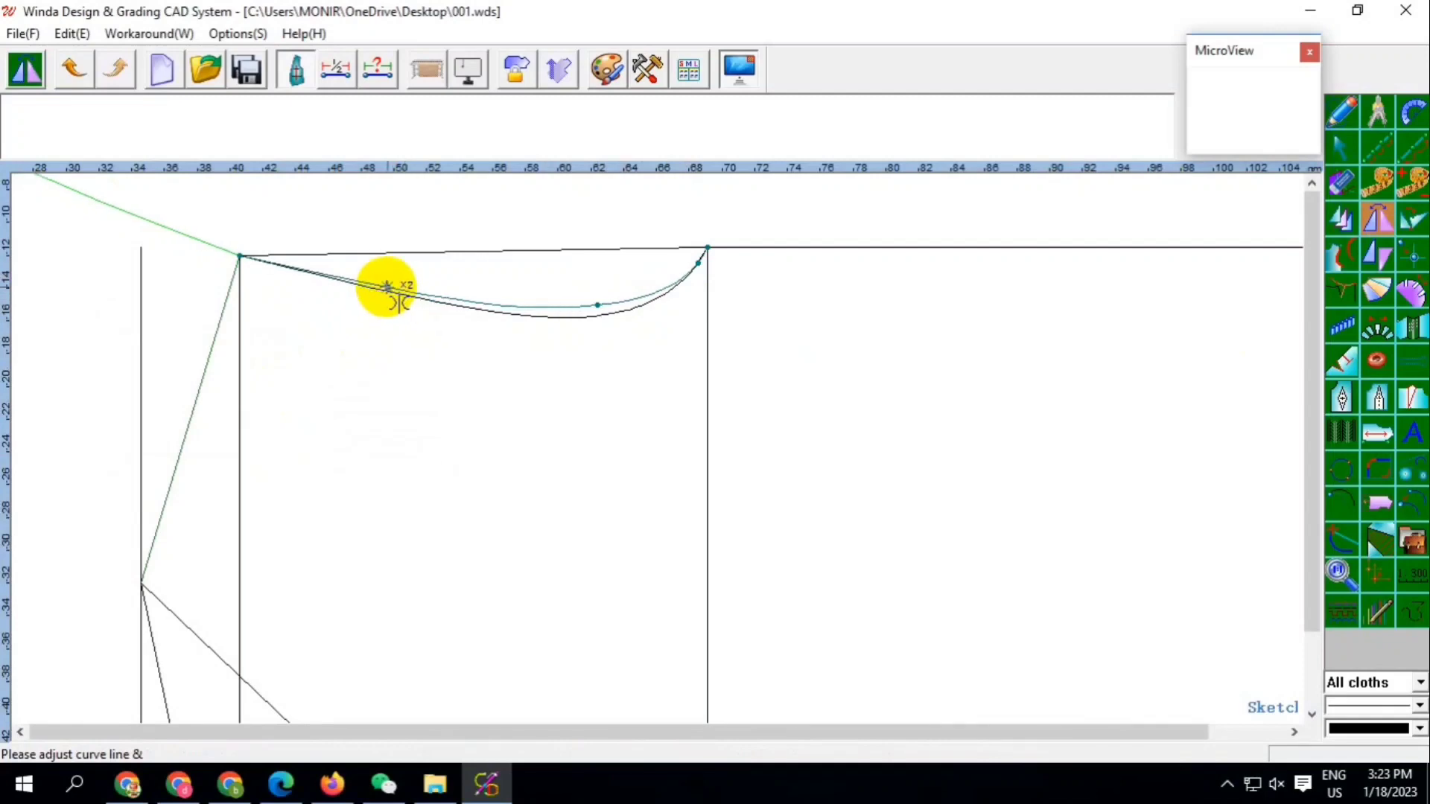
{"action": "scroll", "coordinate": [702, 271], "scroll_direction": "up", "scroll_amount": 1}
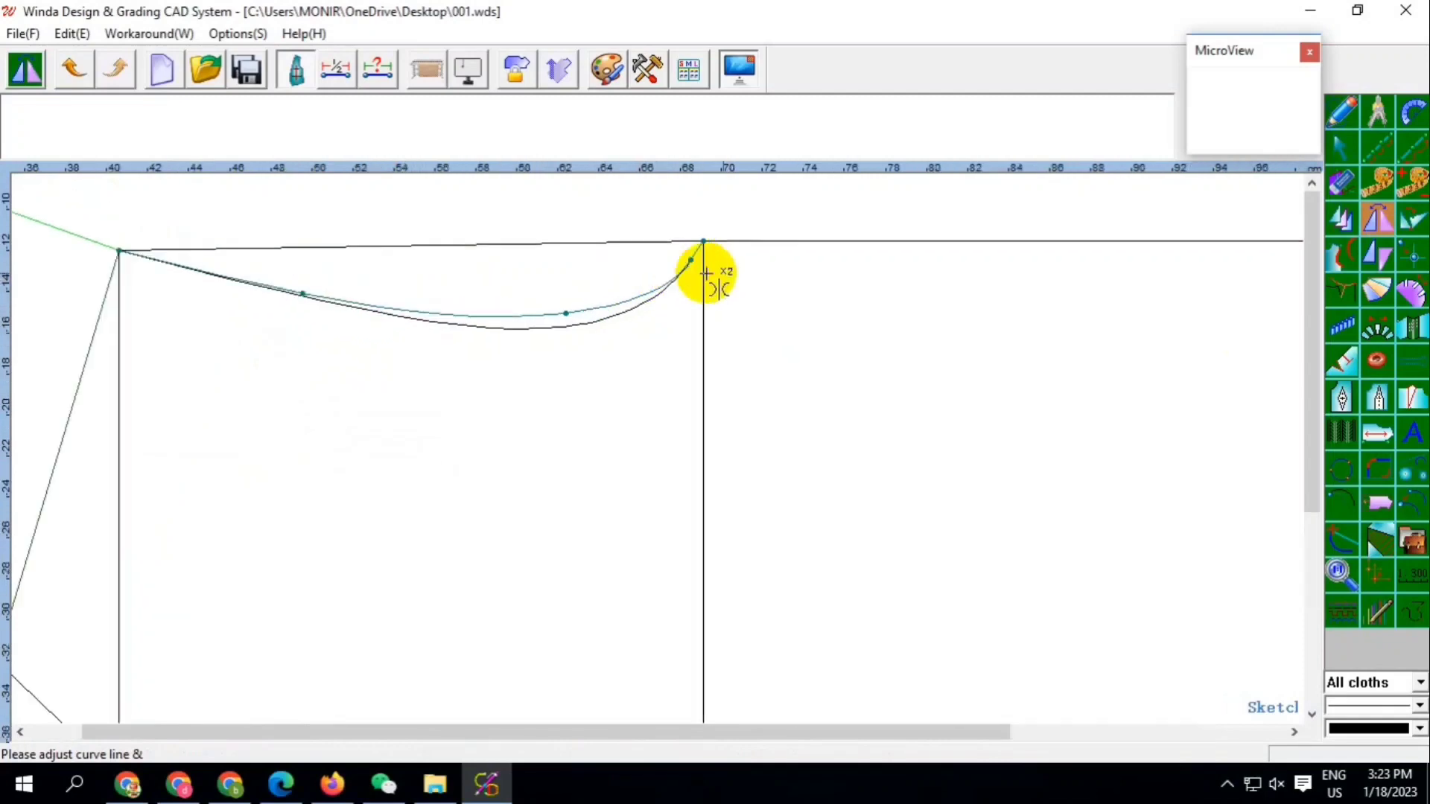
{"action": "scroll", "coordinate": [670, 251], "scroll_direction": "up", "scroll_amount": 2}
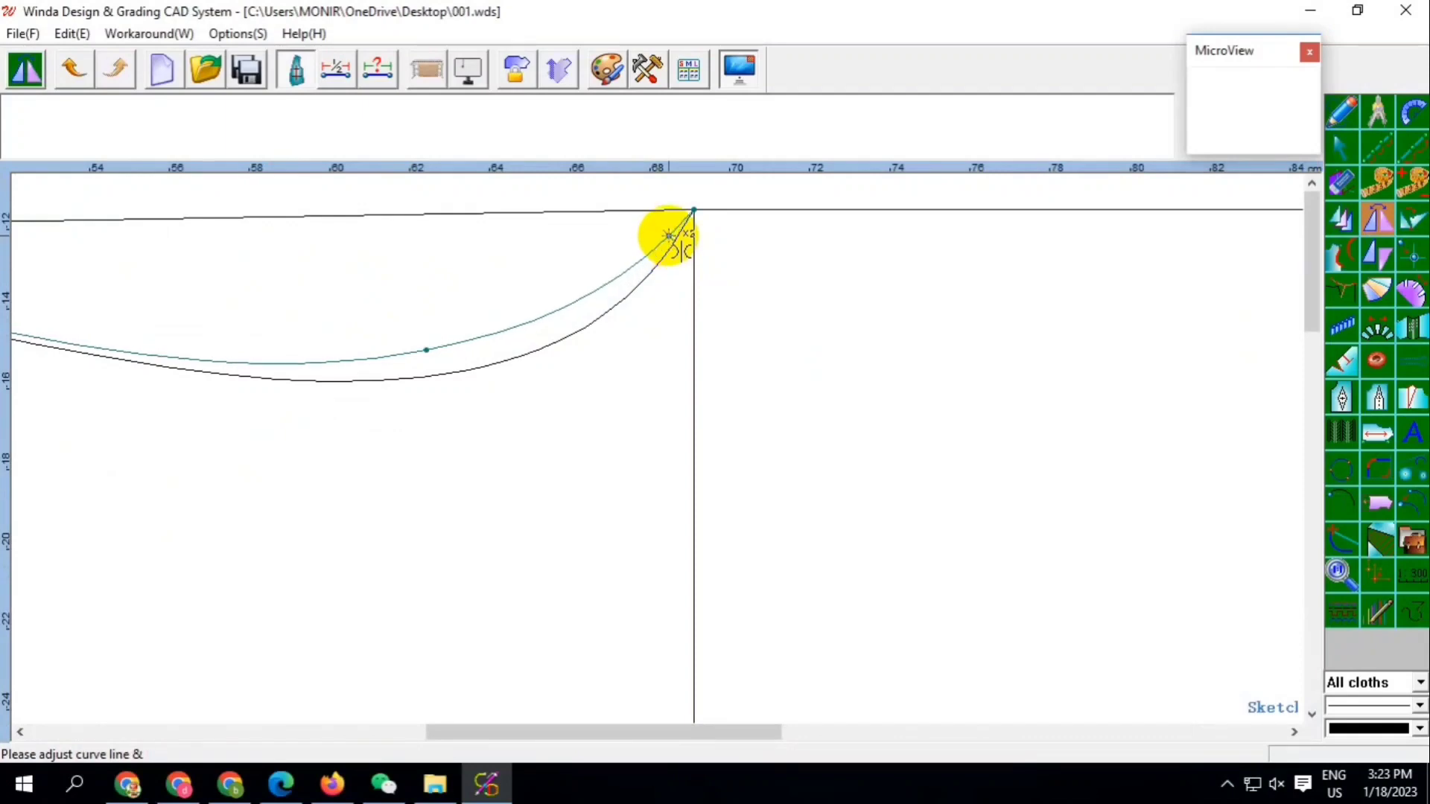
{"action": "left_click", "coordinate": [671, 238]}
{"action": "scroll", "coordinate": [606, 281], "scroll_direction": "down", "scroll_amount": 2}
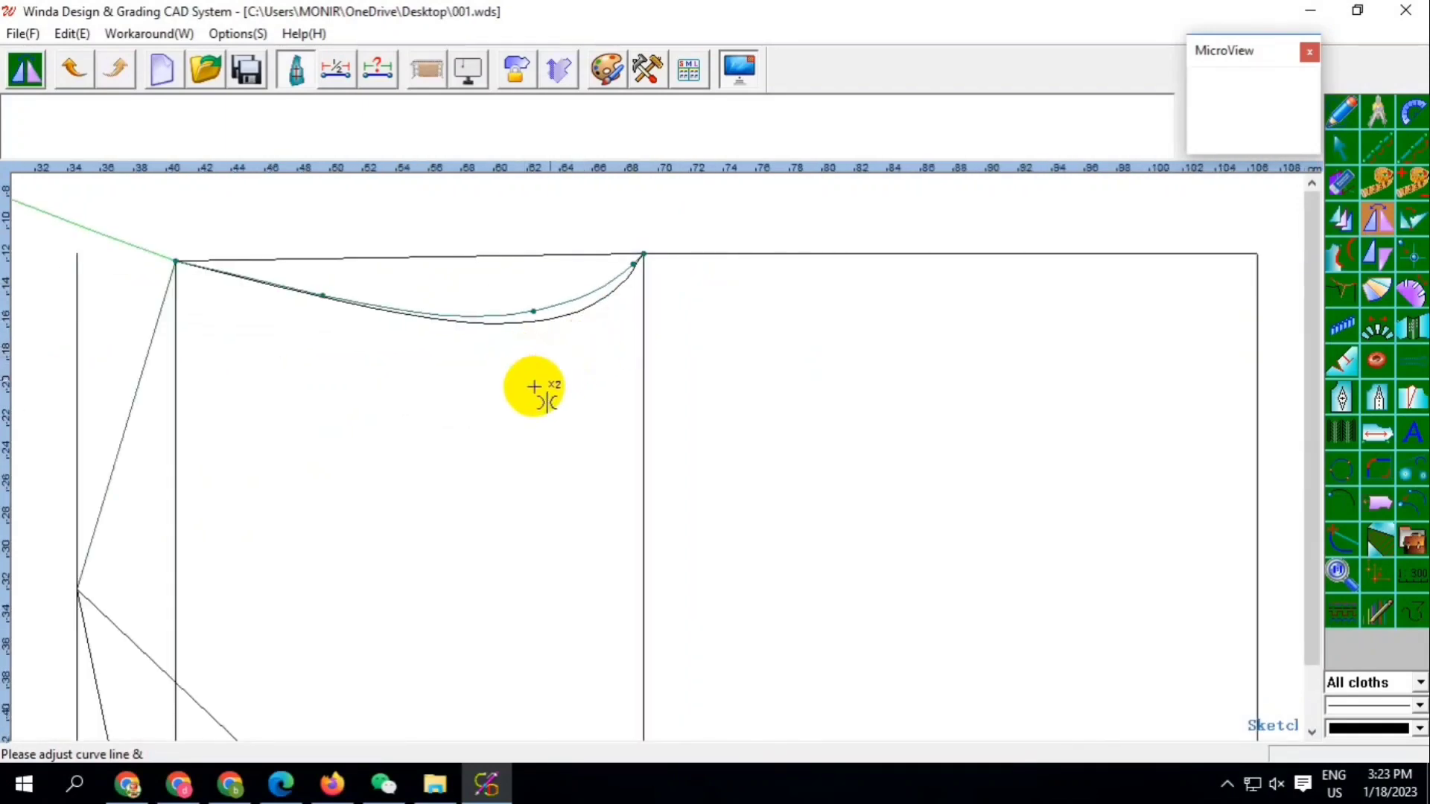
{"action": "right_click", "coordinate": [440, 364]}
{"action": "scroll", "coordinate": [443, 370], "scroll_direction": "down", "scroll_amount": 2}
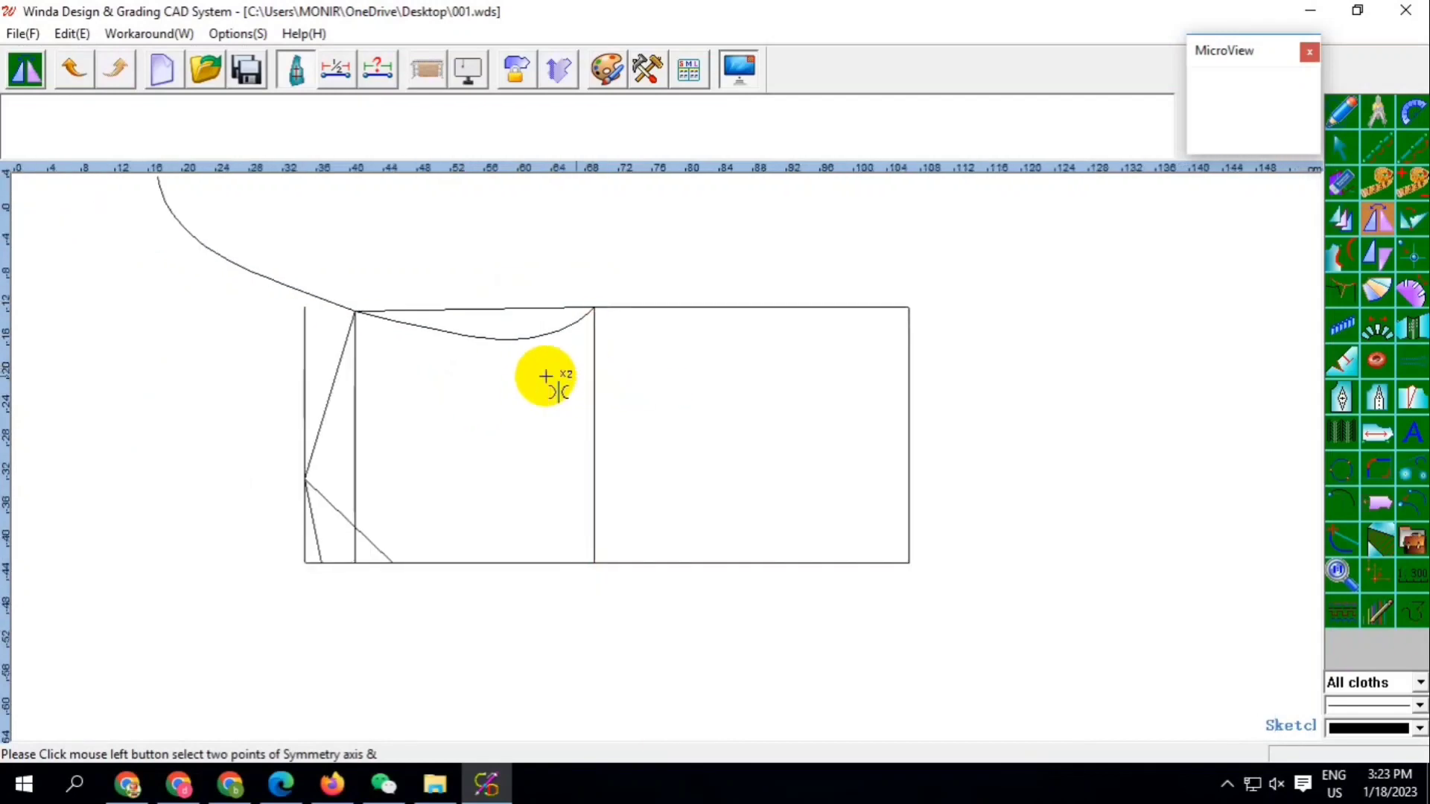
{"action": "scroll", "coordinate": [543, 377], "scroll_direction": "up", "scroll_amount": 1}
Select and adjust the neckline curve with the Modify tool
{"action": "left_click", "coordinate": [1340, 146]}
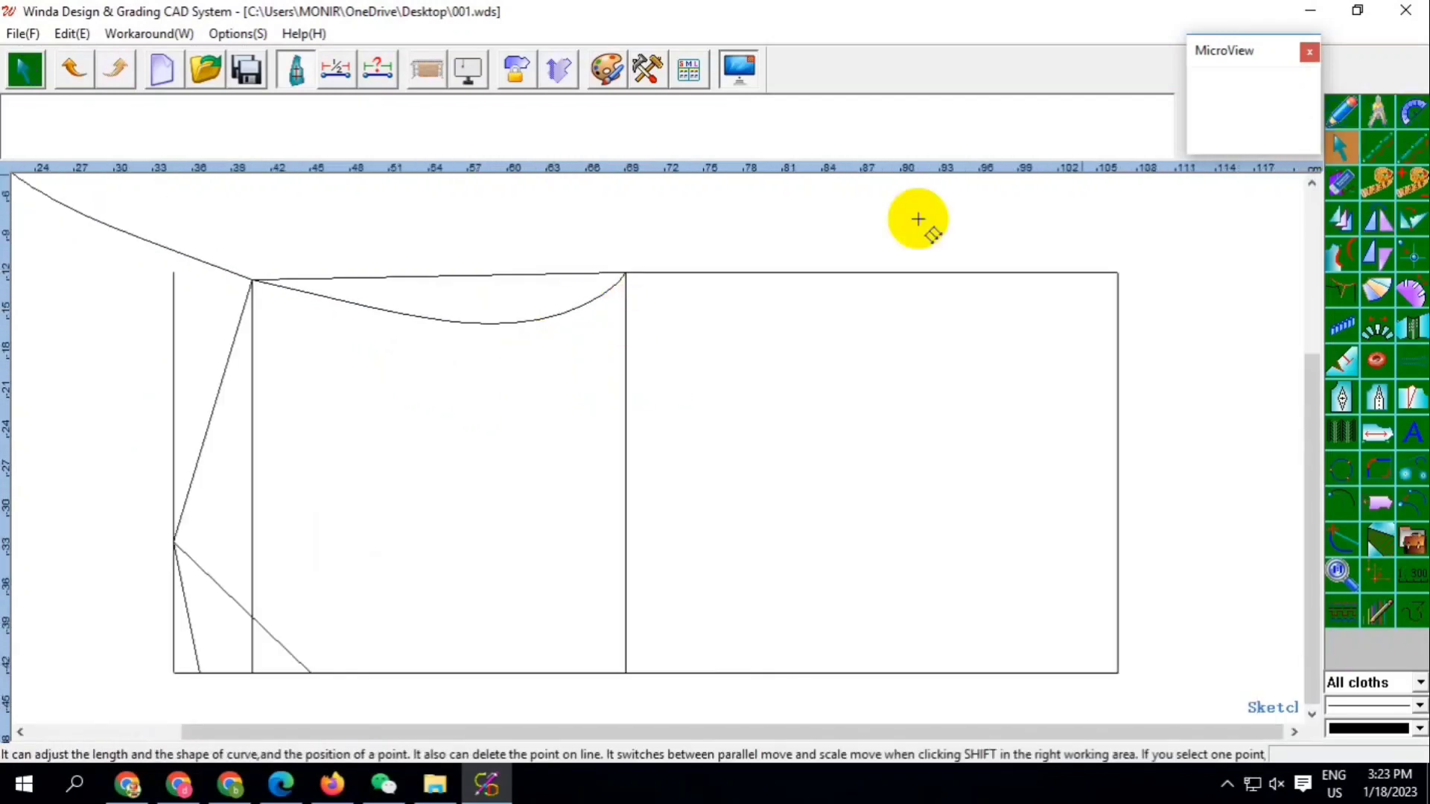
{"action": "left_click", "coordinate": [494, 320]}
{"action": "scroll", "coordinate": [402, 319], "scroll_direction": "up", "scroll_amount": 1}
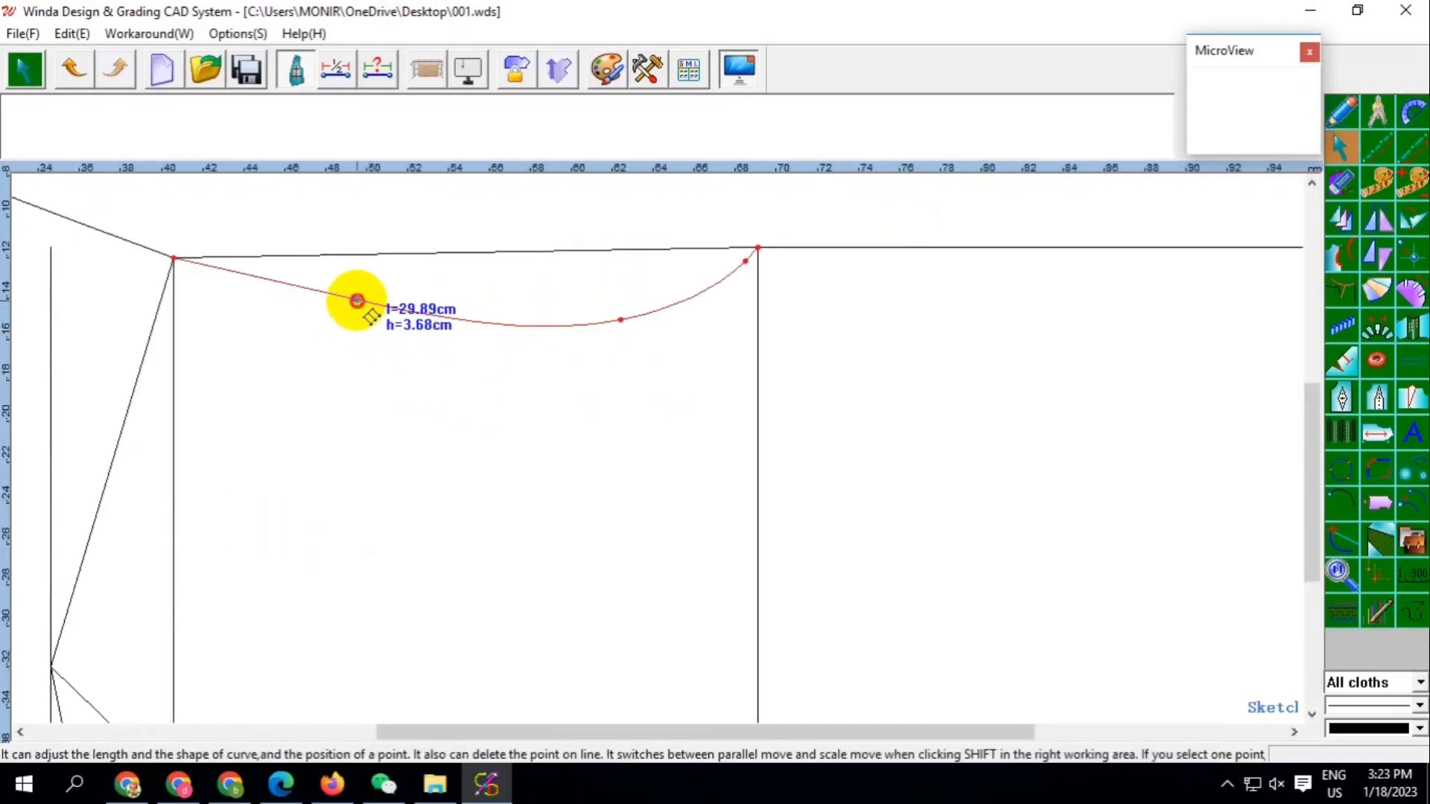
{"action": "scroll", "coordinate": [395, 370], "scroll_direction": "down", "scroll_amount": 1}
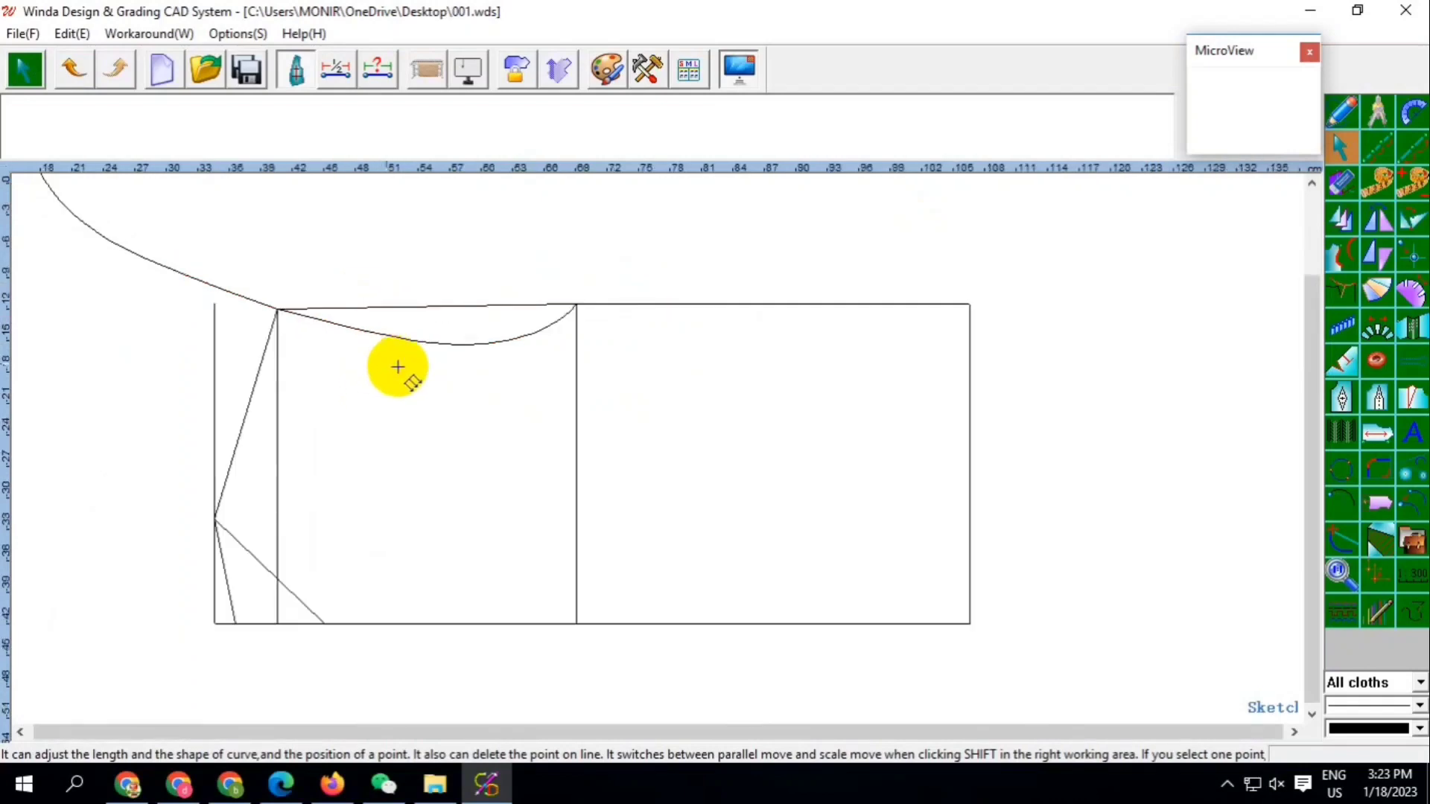
{"action": "scroll", "coordinate": [430, 344], "scroll_direction": "up", "scroll_amount": 1}
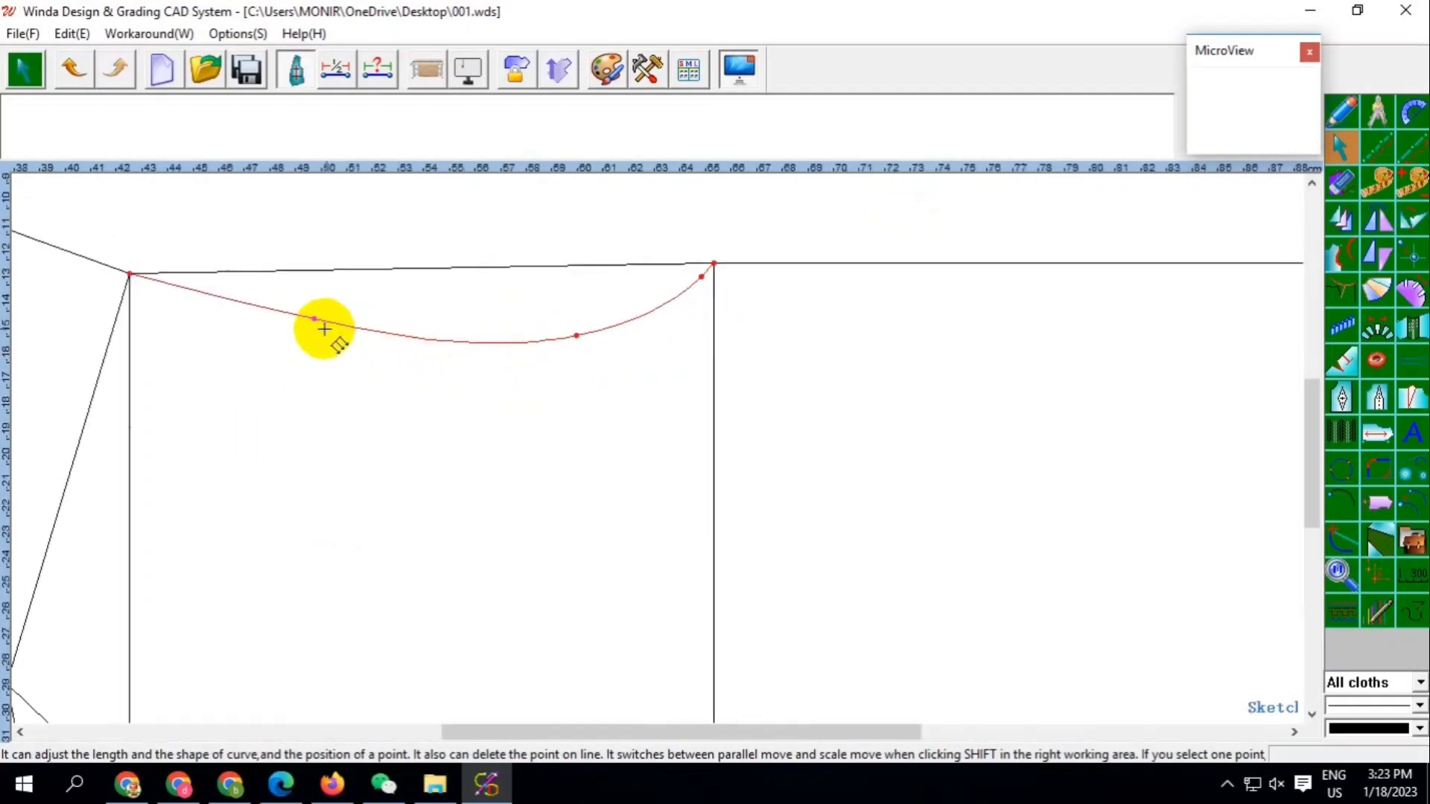
{"action": "scroll", "coordinate": [324, 333], "scroll_direction": "up", "scroll_amount": 1}
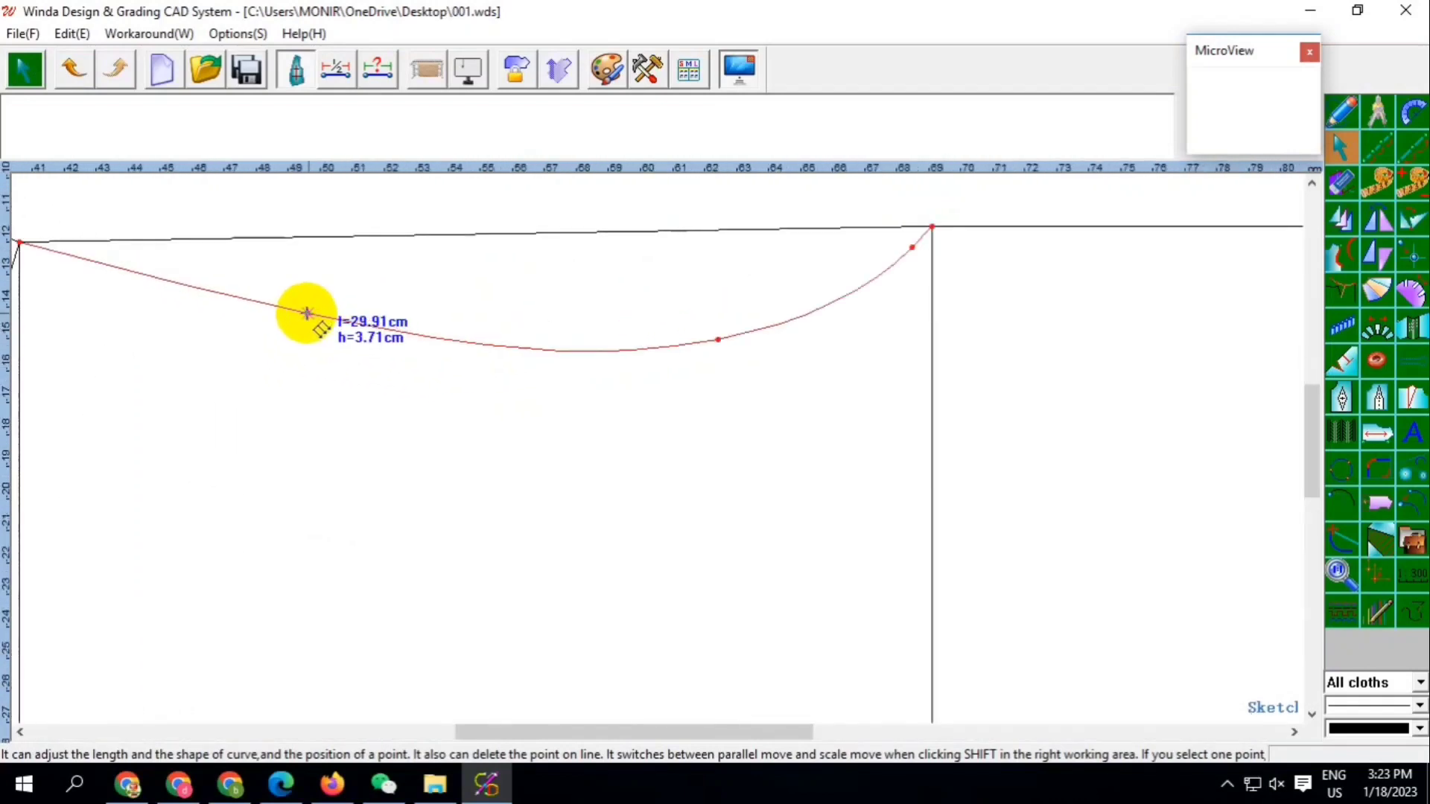
{"action": "right_click", "coordinate": [415, 287]}
{"action": "scroll", "coordinate": [673, 392], "scroll_direction": "down", "scroll_amount": 1}
Smooth the scoop's right end to 30 cm long, 3.7 cm deep, and save the pattern
{"action": "left_click", "coordinate": [678, 352]}
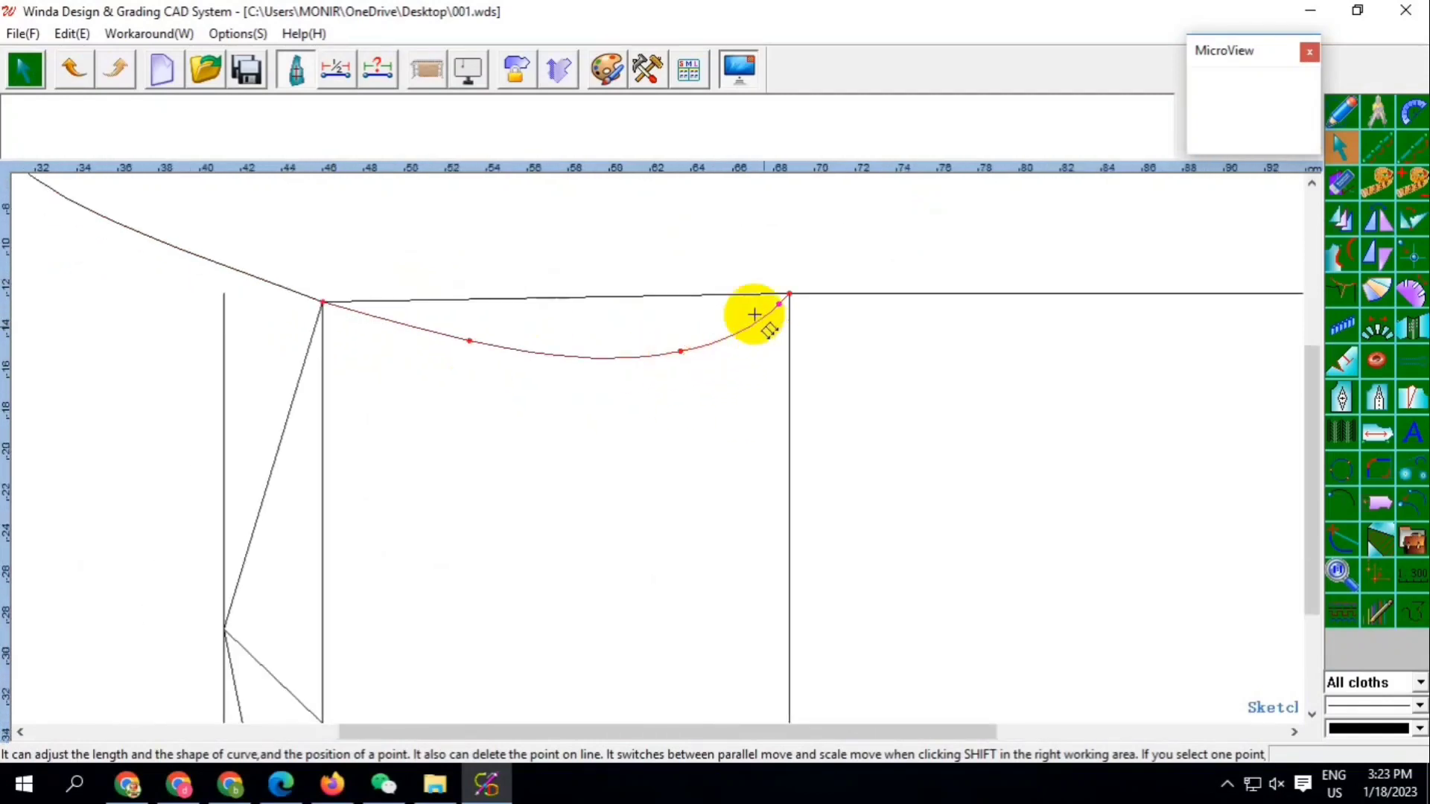
{"action": "scroll", "coordinate": [767, 309], "scroll_direction": "up", "scroll_amount": 2}
{"action": "left_click_drag", "start_coordinate": [827, 244], "coordinate": [825, 248]}
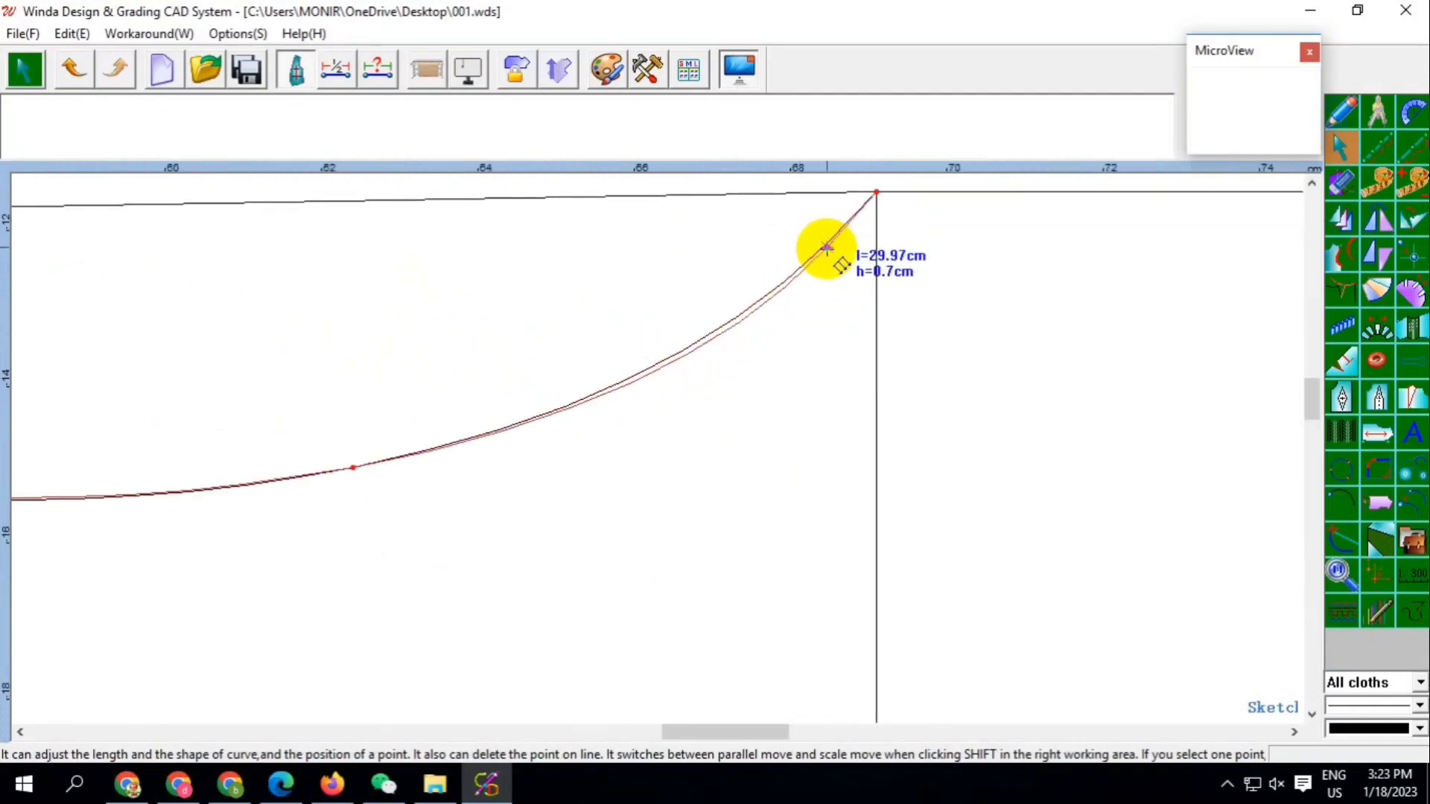
{"action": "right_click", "coordinate": [912, 338]}
{"action": "scroll", "coordinate": [750, 418], "scroll_direction": "down", "scroll_amount": 1}
{"action": "left_click", "coordinate": [709, 388]}
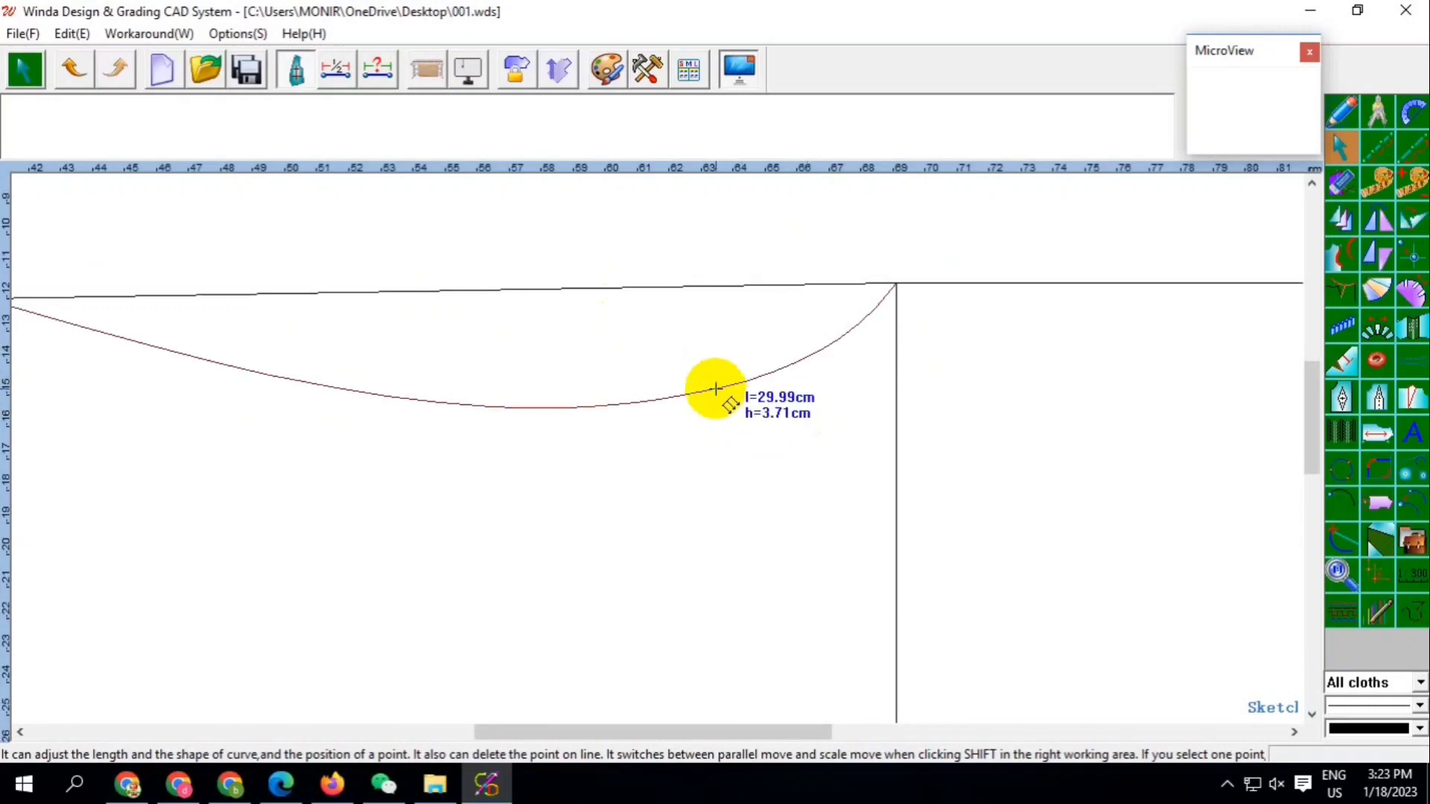
{"action": "scroll", "coordinate": [529, 370], "scroll_direction": "down", "scroll_amount": 1}
{"action": "scroll", "coordinate": [444, 291], "scroll_direction": "down", "scroll_amount": 1}
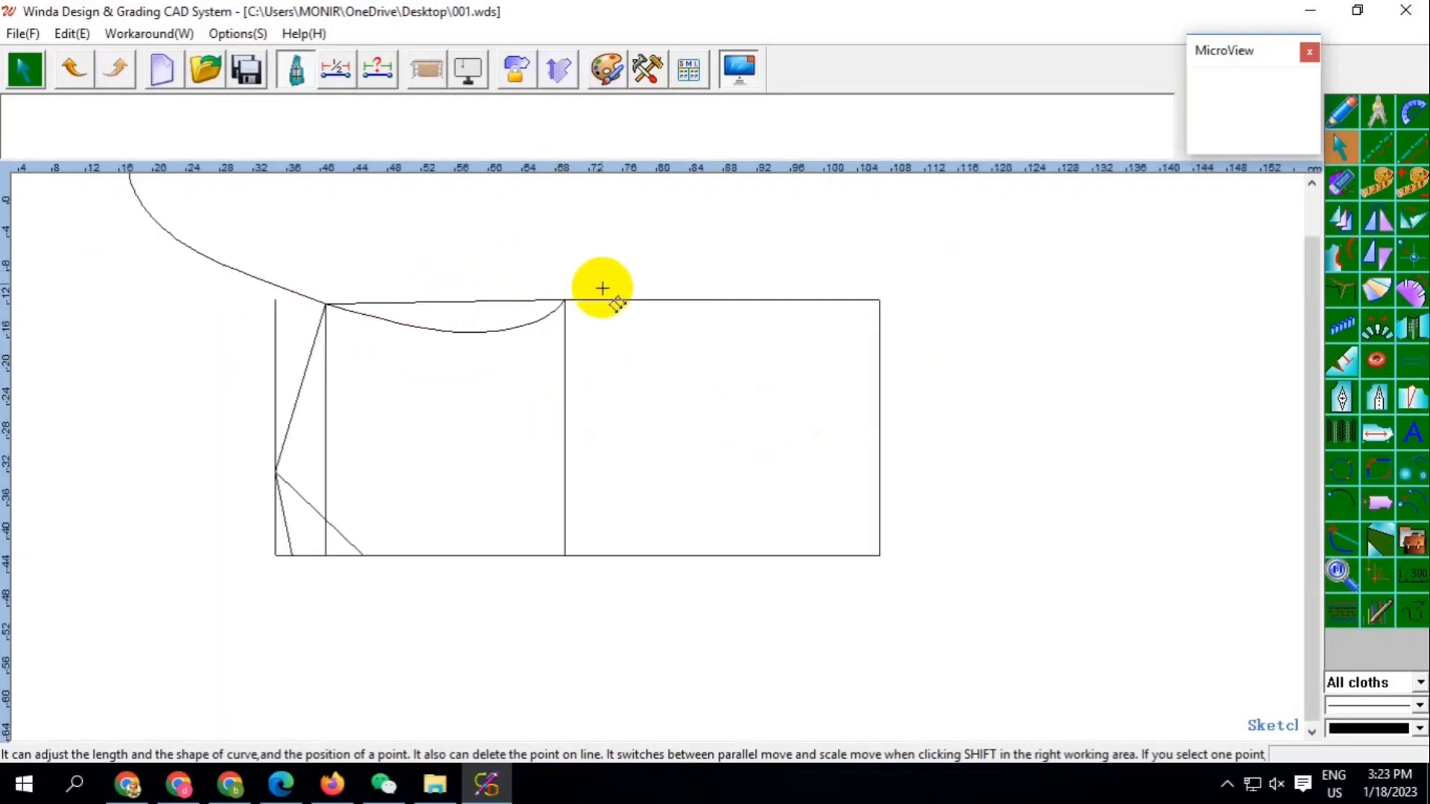
{"action": "left_click", "coordinate": [247, 68]}
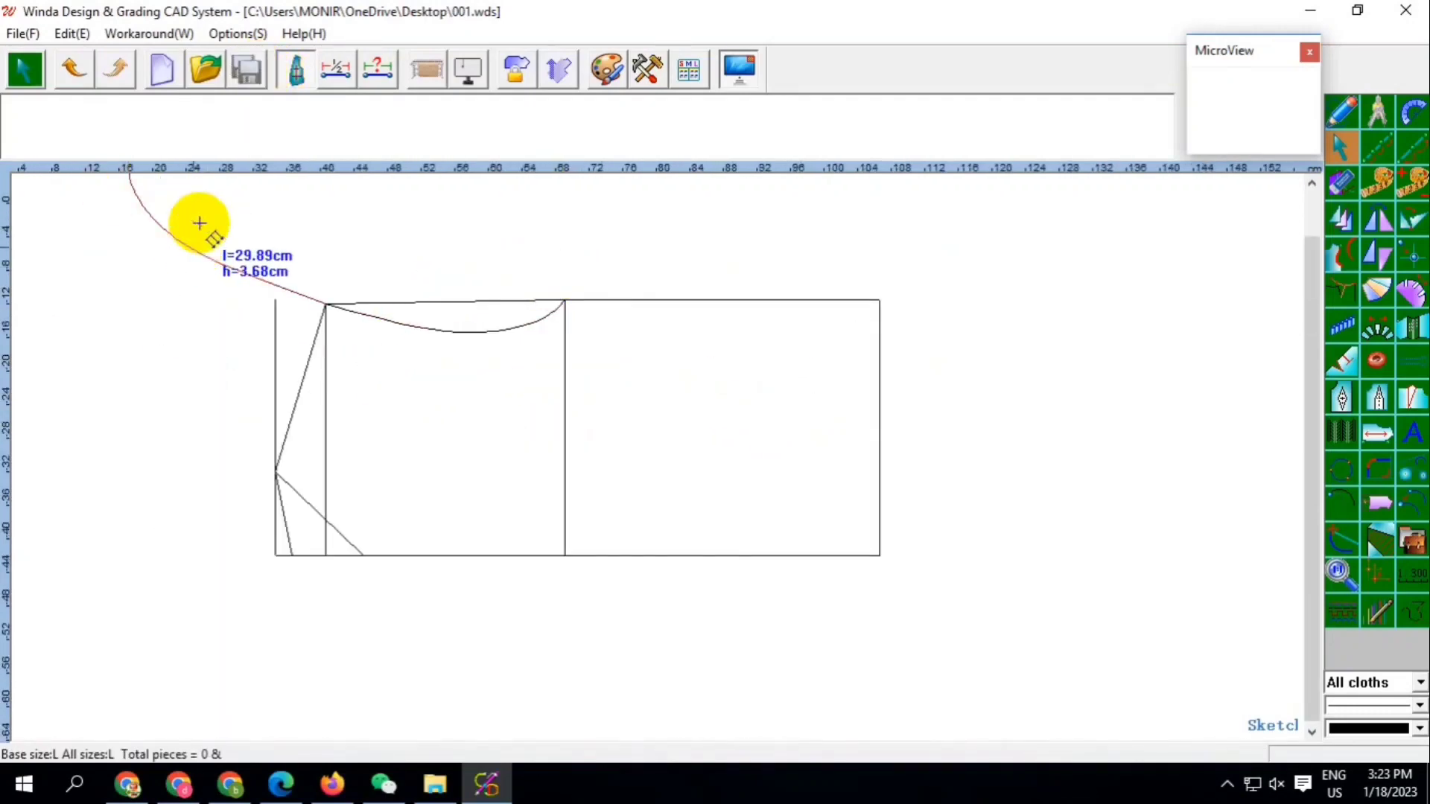
Erase the straight top line and the left part of the long curve
{"action": "left_click", "coordinate": [1339, 185]}
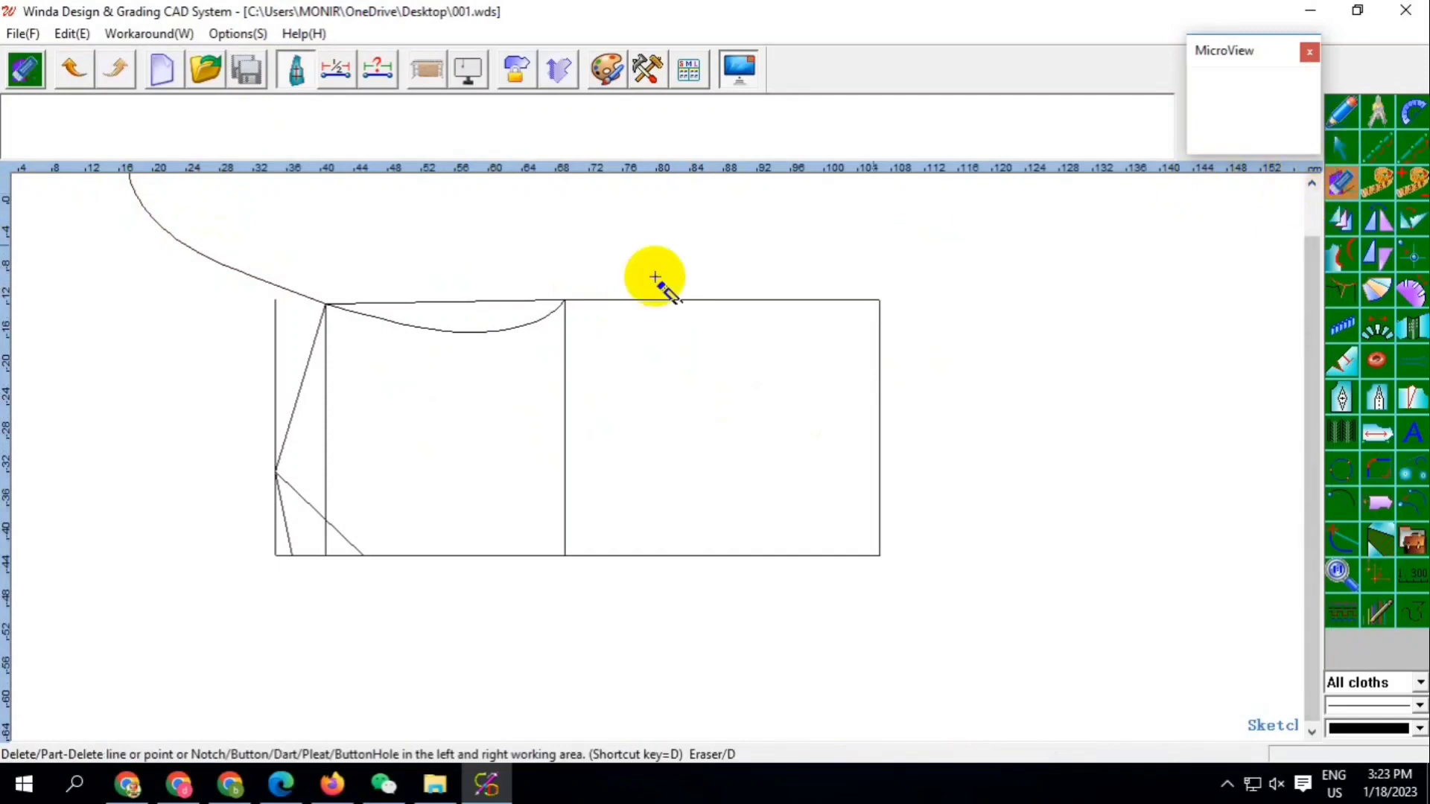
{"action": "left_click", "coordinate": [509, 302]}
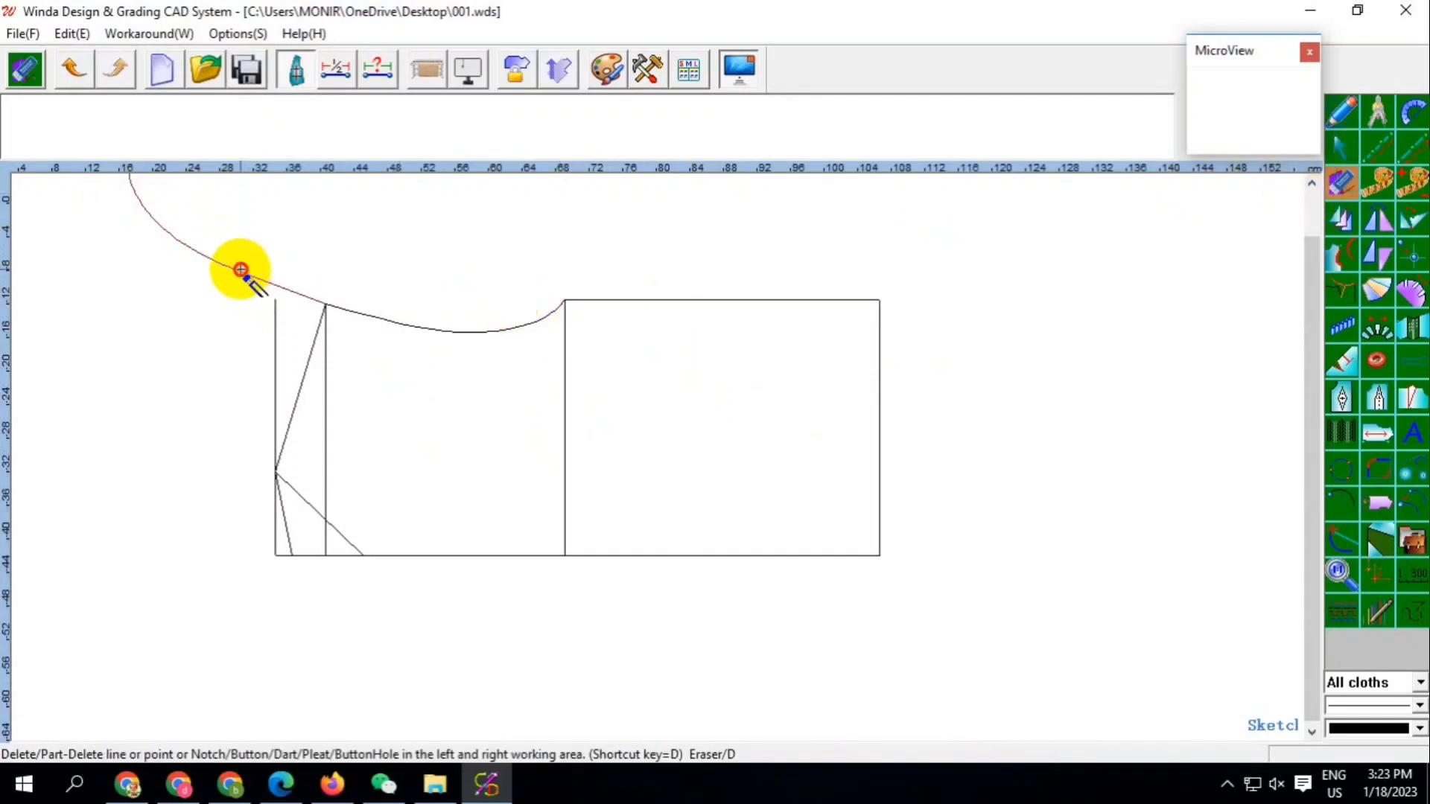
{"action": "left_click", "coordinate": [240, 269]}
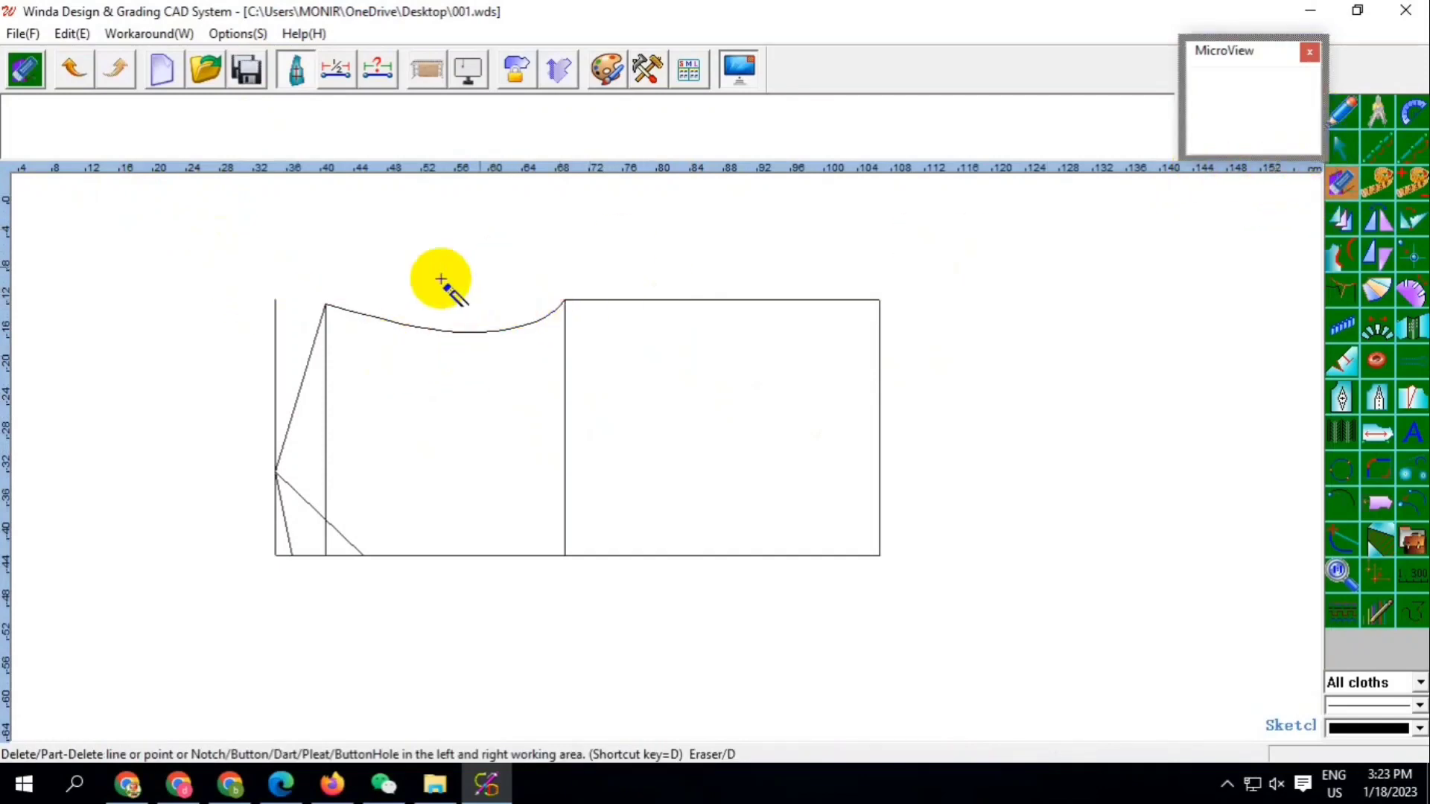
Mirror the reshaped scooped curve across the slanted side line toward the upper left
{"action": "left_click", "coordinate": [1377, 219]}
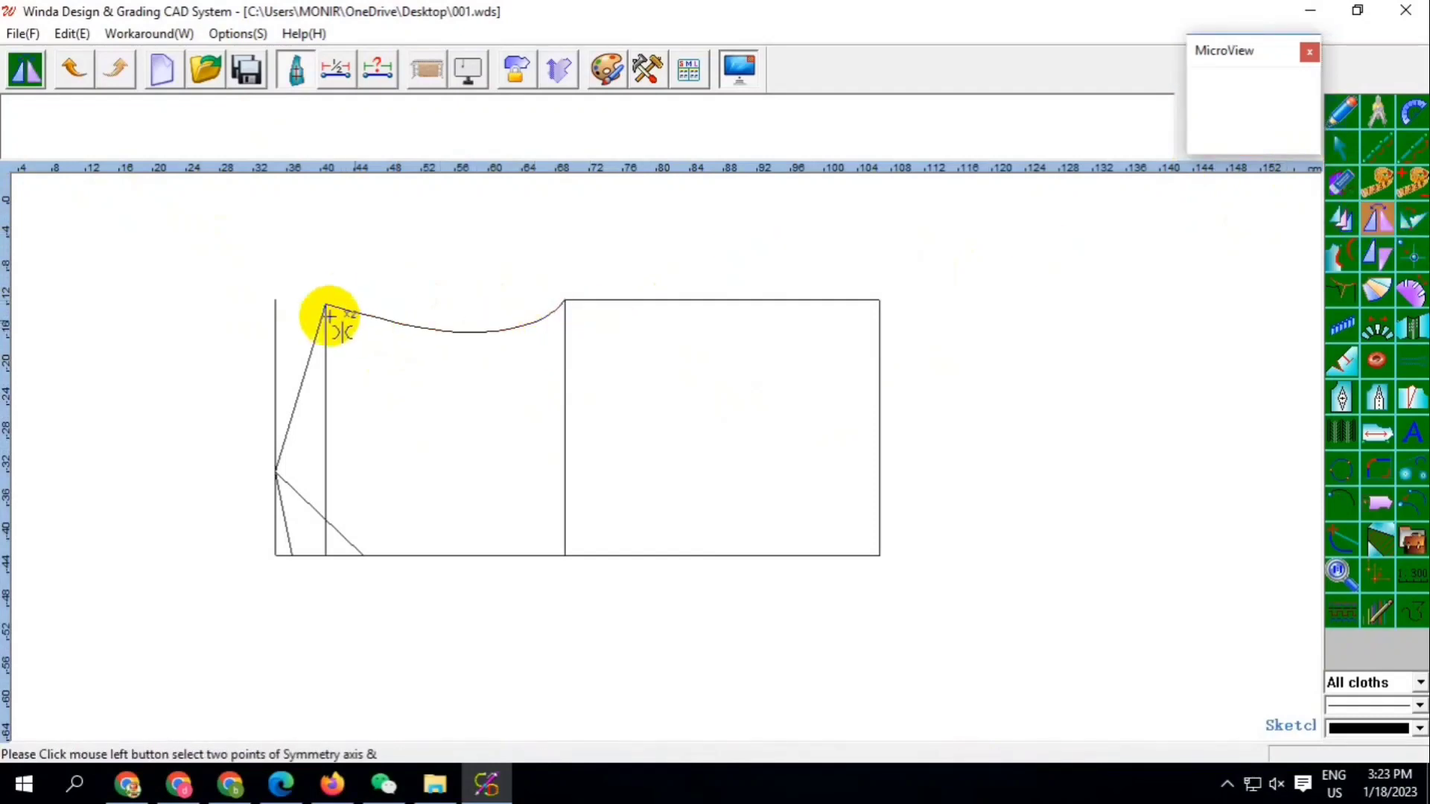
{"action": "left_click", "coordinate": [326, 304]}
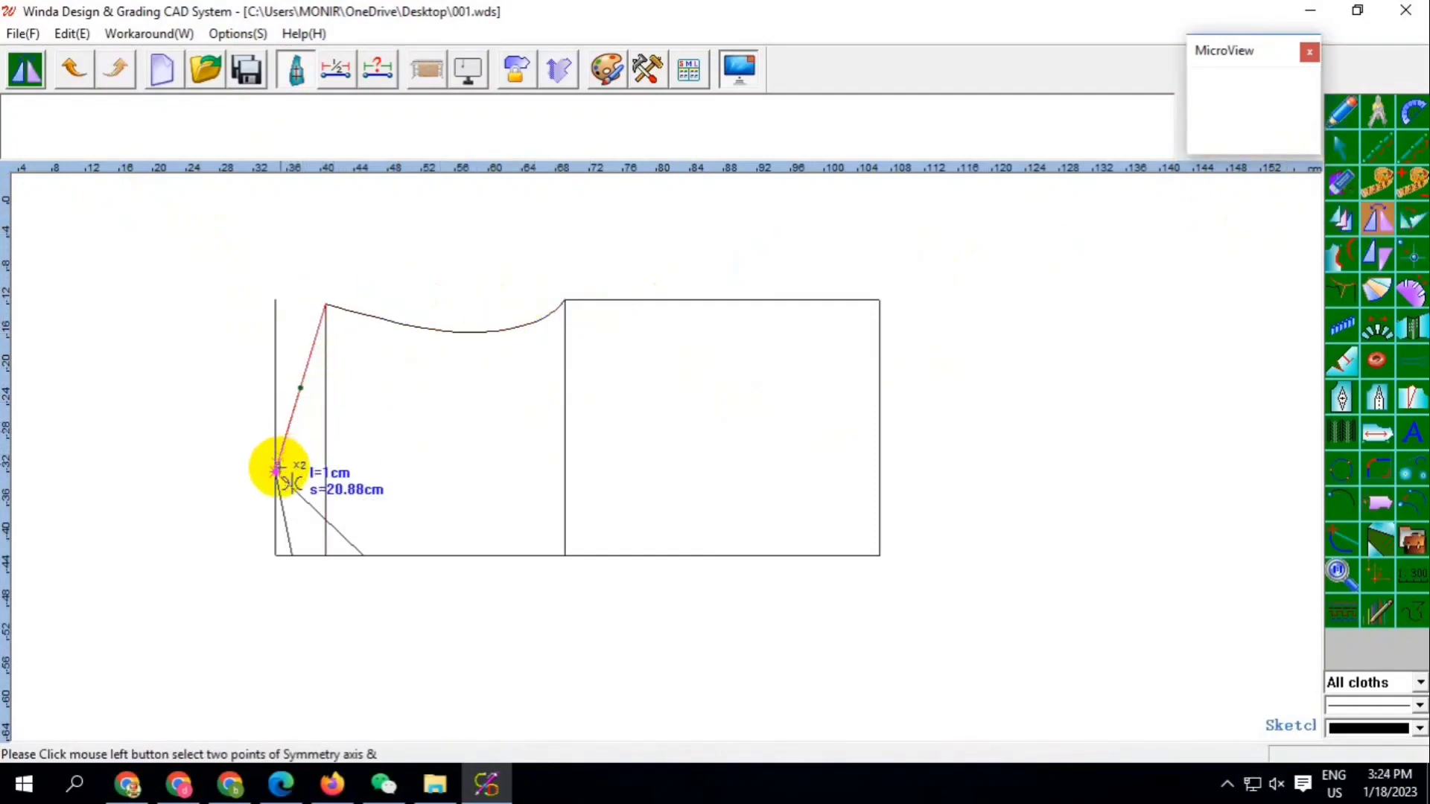
{"action": "left_click", "coordinate": [274, 471]}
{"action": "left_click", "coordinate": [412, 334]}
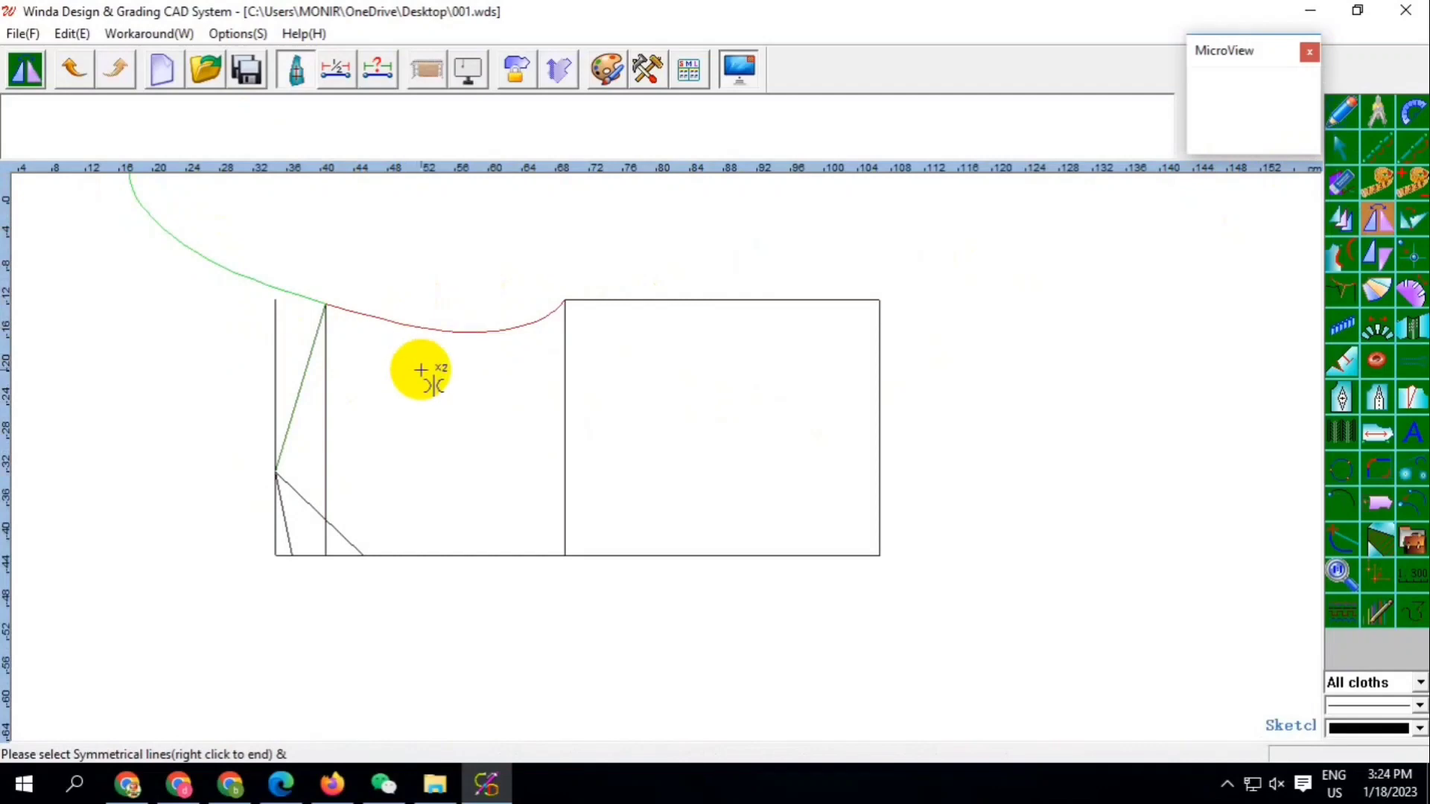
{"action": "right_click", "coordinate": [430, 400]}
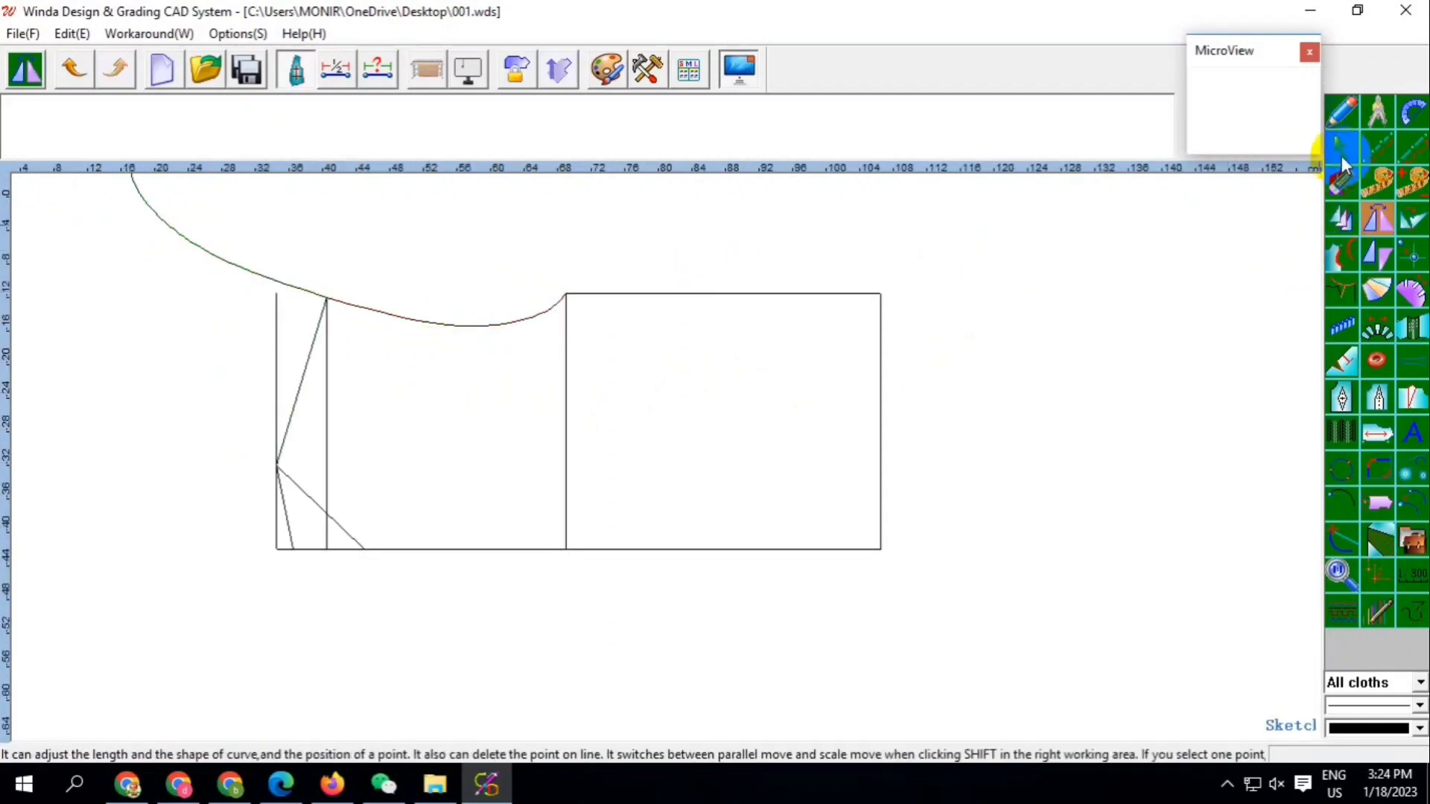
Redraw the 28.5 cm straight top line joining the scoop's ends and save
{"action": "left_click", "coordinate": [1340, 113]}
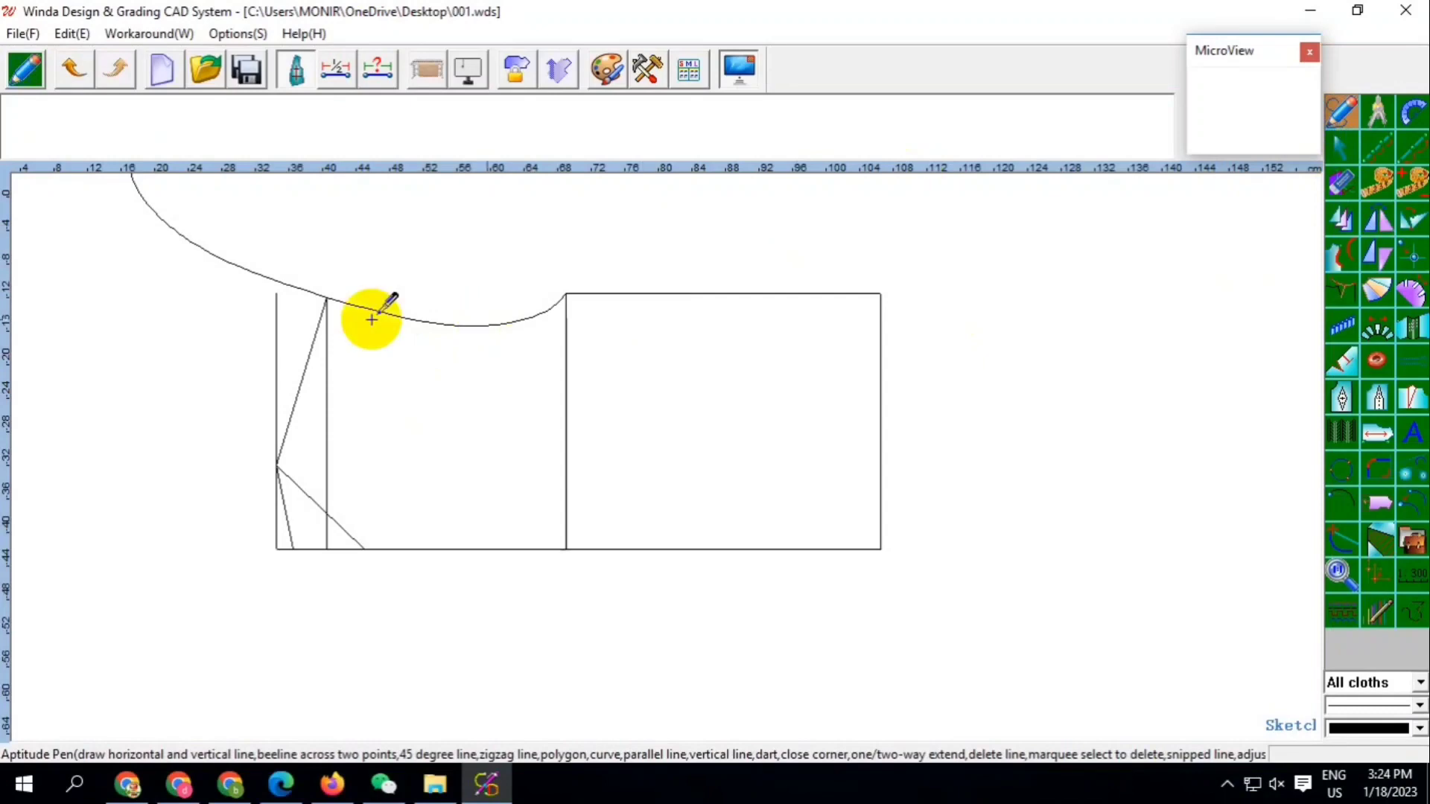
{"action": "left_click", "coordinate": [326, 298]}
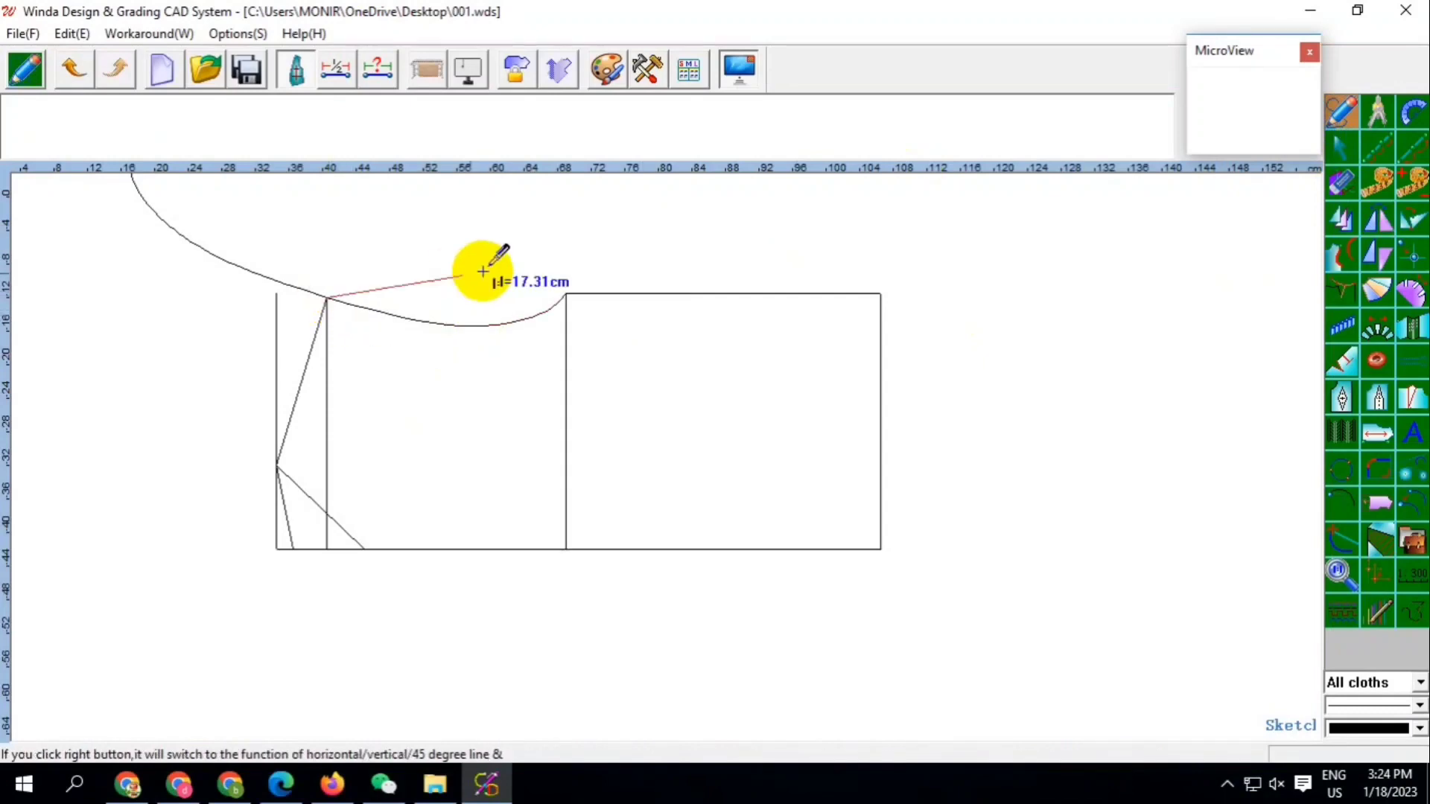
{"action": "left_click", "coordinate": [566, 293]}
{"action": "right_click", "coordinate": [446, 245]}
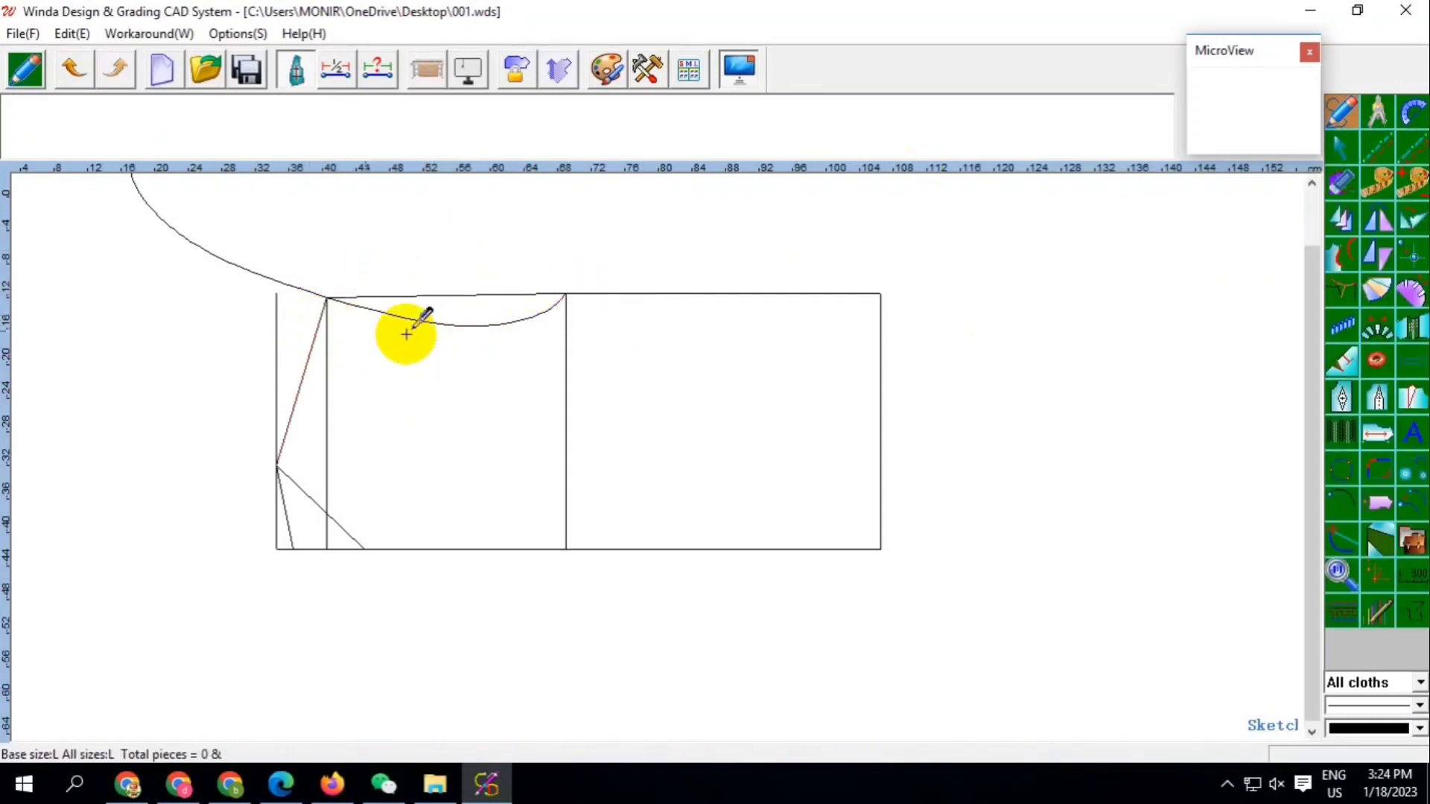
{"action": "scroll", "coordinate": [406, 328], "scroll_direction": "down", "scroll_amount": 1}
{"action": "scroll", "coordinate": [439, 336], "scroll_direction": "up", "scroll_amount": 1}
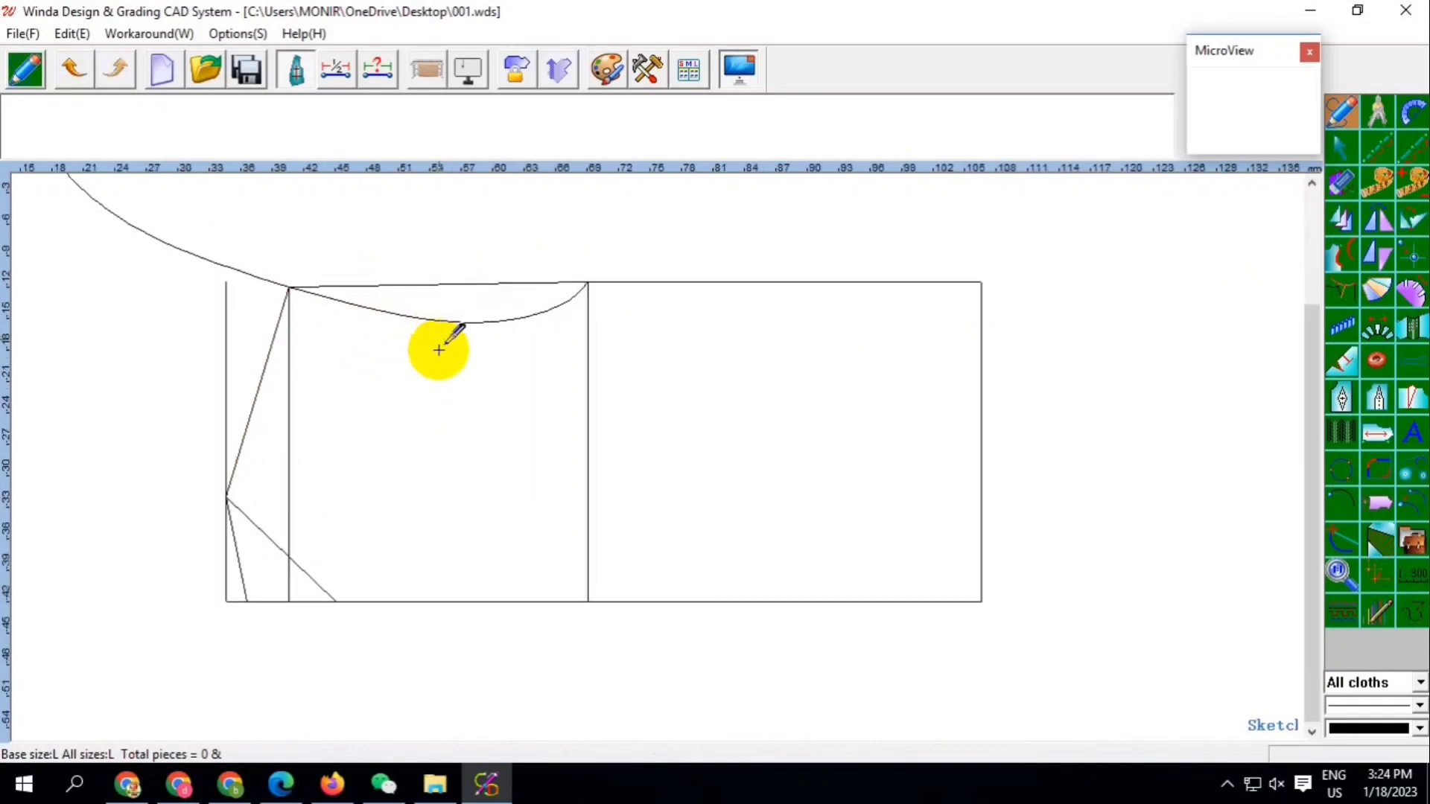
{"action": "left_click", "coordinate": [247, 68]}
Erase the mirrored curve at the upper left
{"action": "left_click", "coordinate": [1340, 182]}
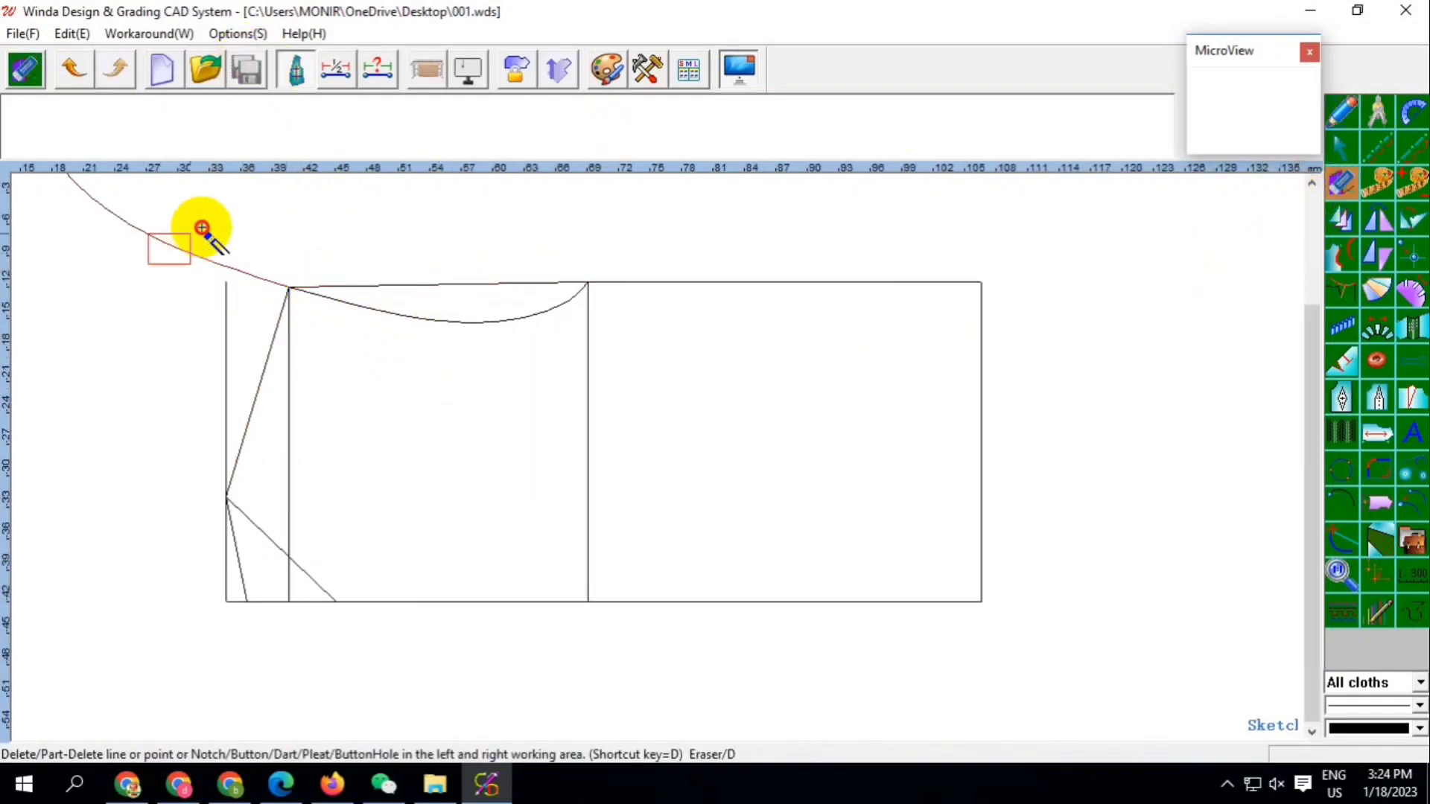
{"action": "left_click", "coordinate": [193, 239]}
{"action": "scroll", "coordinate": [495, 319], "scroll_direction": "down", "scroll_amount": 1}
{"action": "left_click", "coordinate": [1340, 147]}
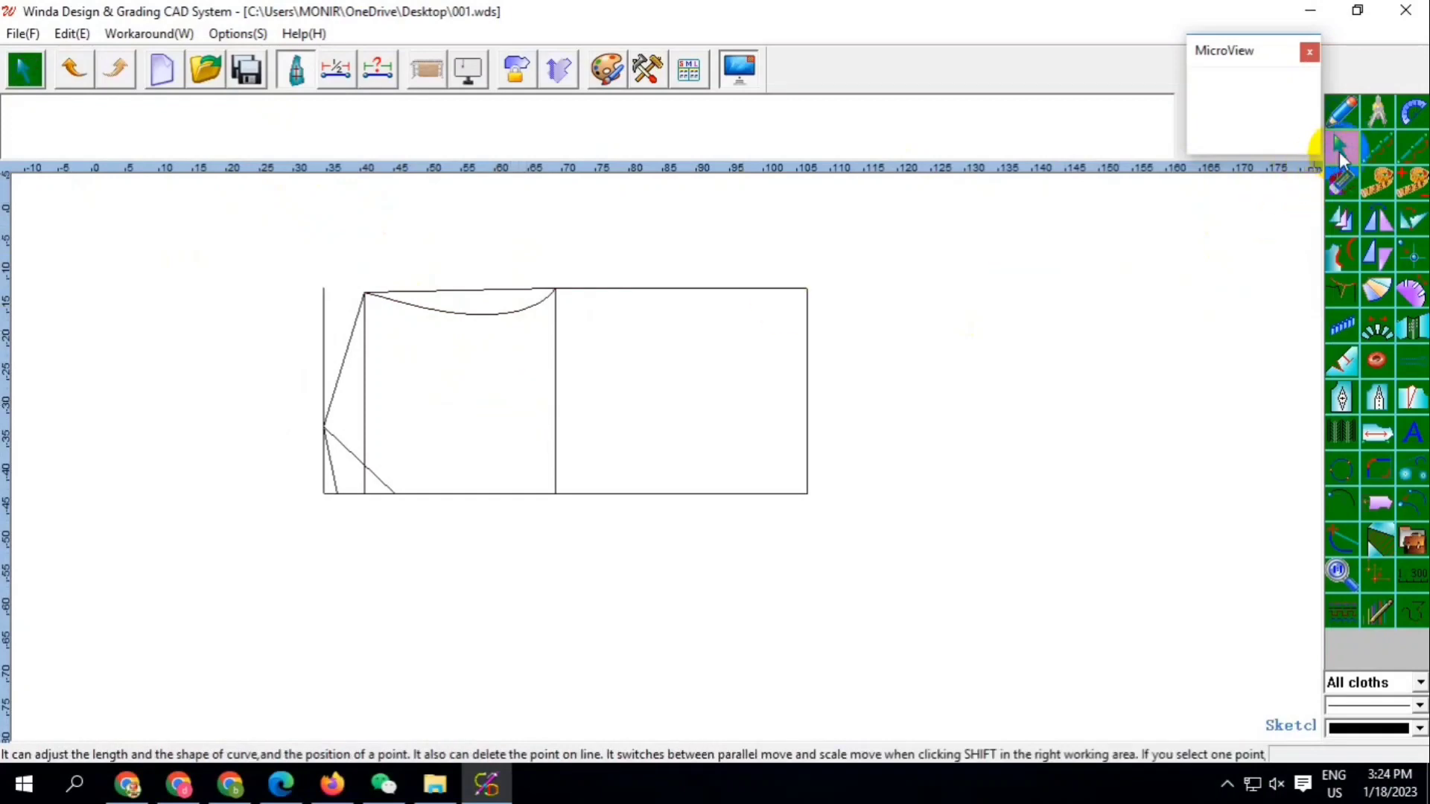
Bend both slanted lines from the side point into a rounded 16 cm scoop and a bowed 10.5 cm line
{"action": "scroll", "coordinate": [394, 488], "scroll_direction": "up", "scroll_amount": 2}
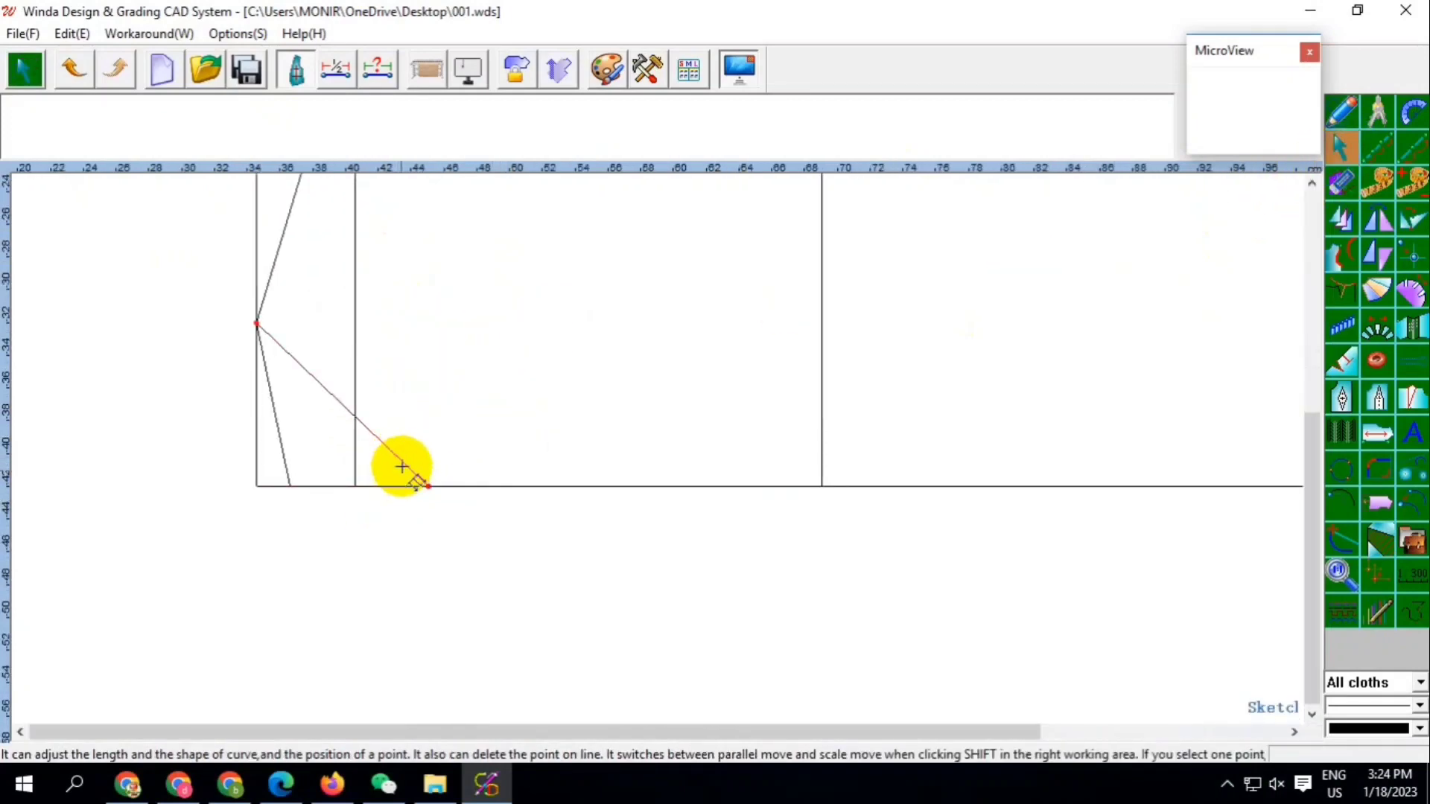
{"action": "mouse_move", "coordinate": [402, 466]}
{"action": "left_mouse_down"}
{"action": "mouse_move", "coordinate": [385, 382]}
{"action": "mouse_move", "coordinate": [348, 353]}
{"action": "mouse_move", "coordinate": [399, 399]}
{"action": "mouse_move", "coordinate": [382, 367]}
{"action": "mouse_move", "coordinate": [400, 305]}
{"action": "mouse_move", "coordinate": [376, 297]}
{"action": "left_mouse_up"}
{"action": "scroll", "coordinate": [399, 399], "scroll_direction": "up", "scroll_amount": 2}
{"action": "scroll", "coordinate": [384, 358], "scroll_direction": "down", "scroll_amount": 1}
{"action": "scroll", "coordinate": [568, 373], "scroll_direction": "up", "scroll_amount": 1}
{"action": "right_click", "coordinate": [357, 319]}
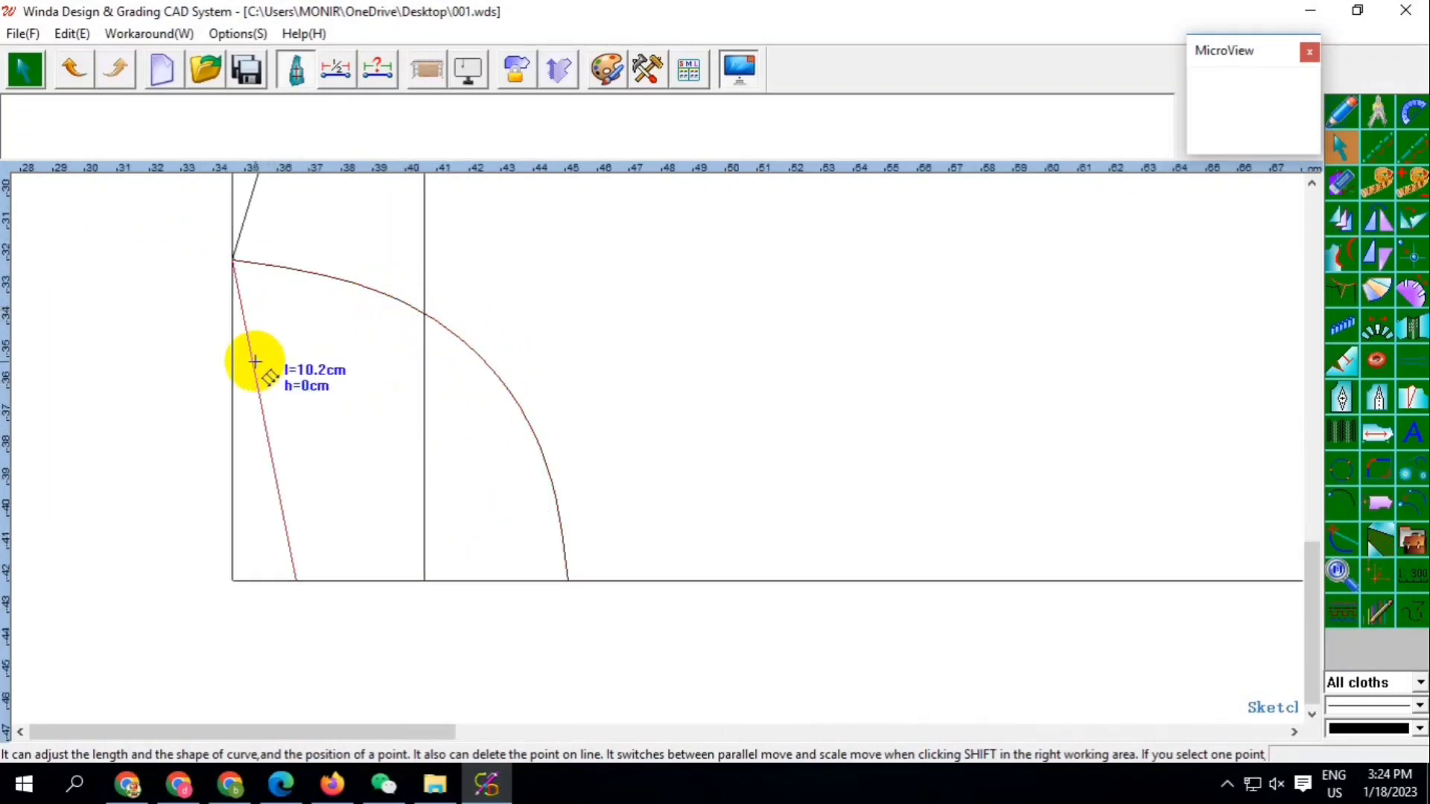
{"action": "left_click_drag", "start_coordinate": [247, 328], "coordinate": [247, 277]}
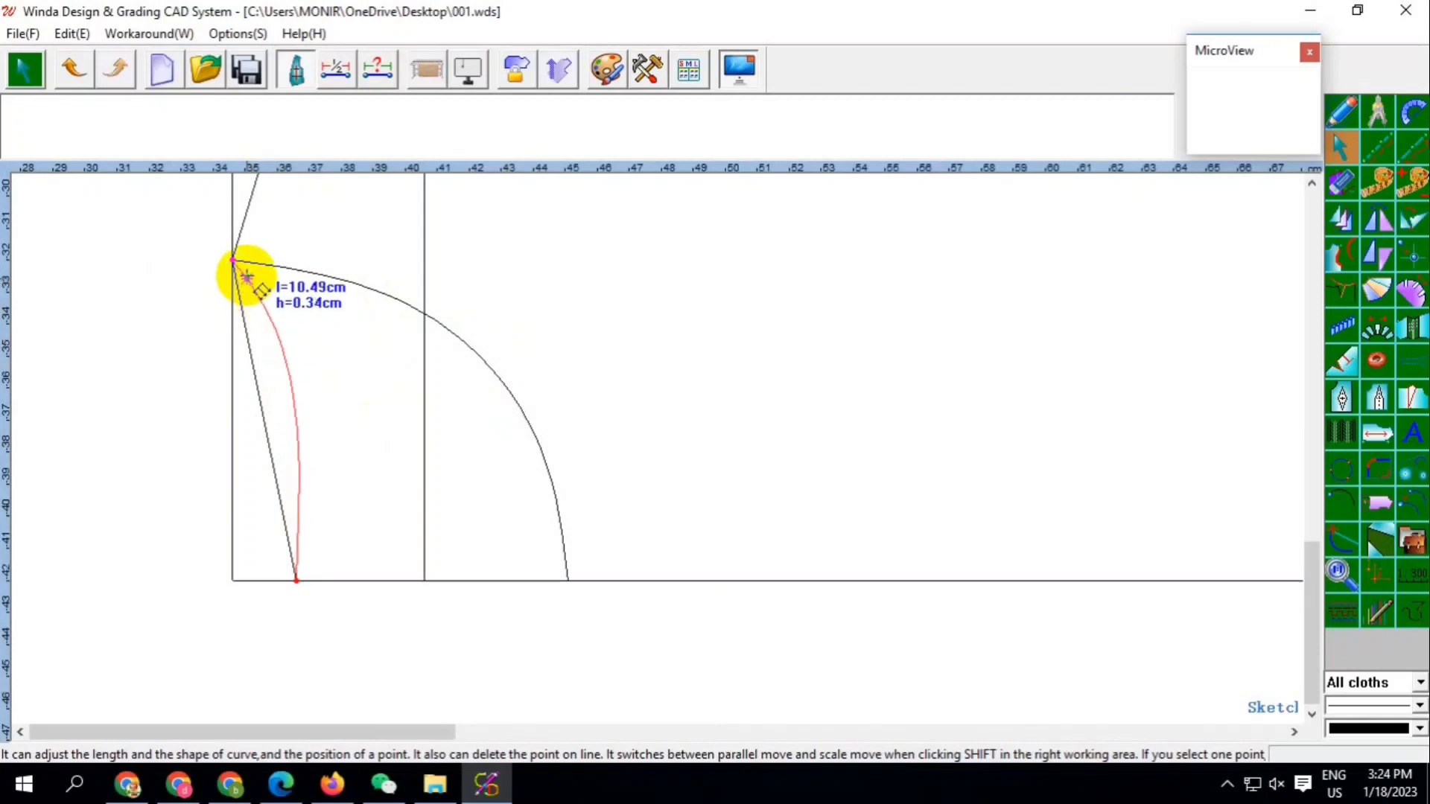
{"action": "left_click_drag", "start_coordinate": [298, 377], "coordinate": [292, 430]}
{"action": "right_click", "coordinate": [351, 370]}
{"action": "scroll", "coordinate": [399, 386], "scroll_direction": "down", "scroll_amount": 1}
{"action": "scroll", "coordinate": [399, 387], "scroll_direction": "down", "scroll_amount": 1}
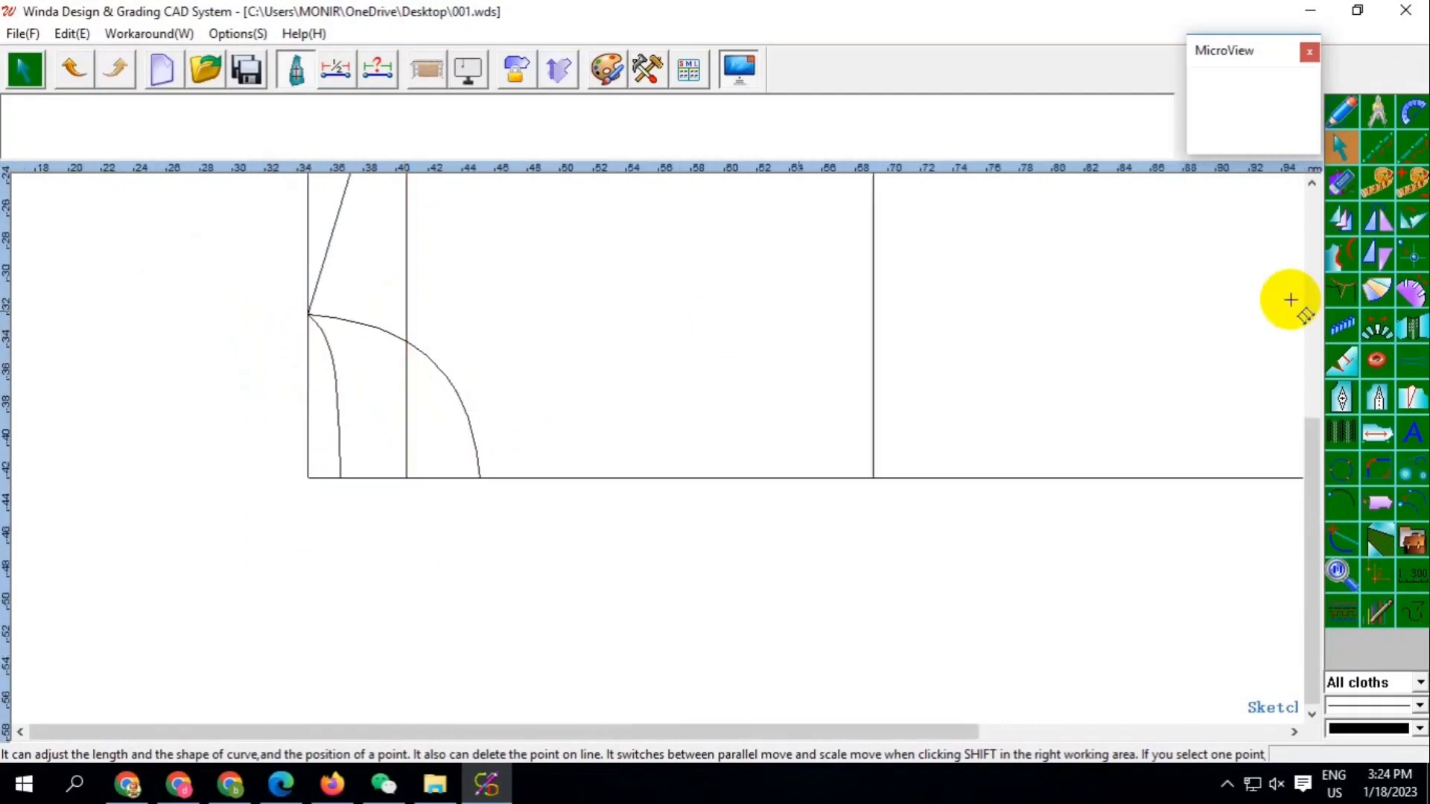
Mirror the wide arc across the body's bottom edge
{"action": "left_click", "coordinate": [1372, 224]}
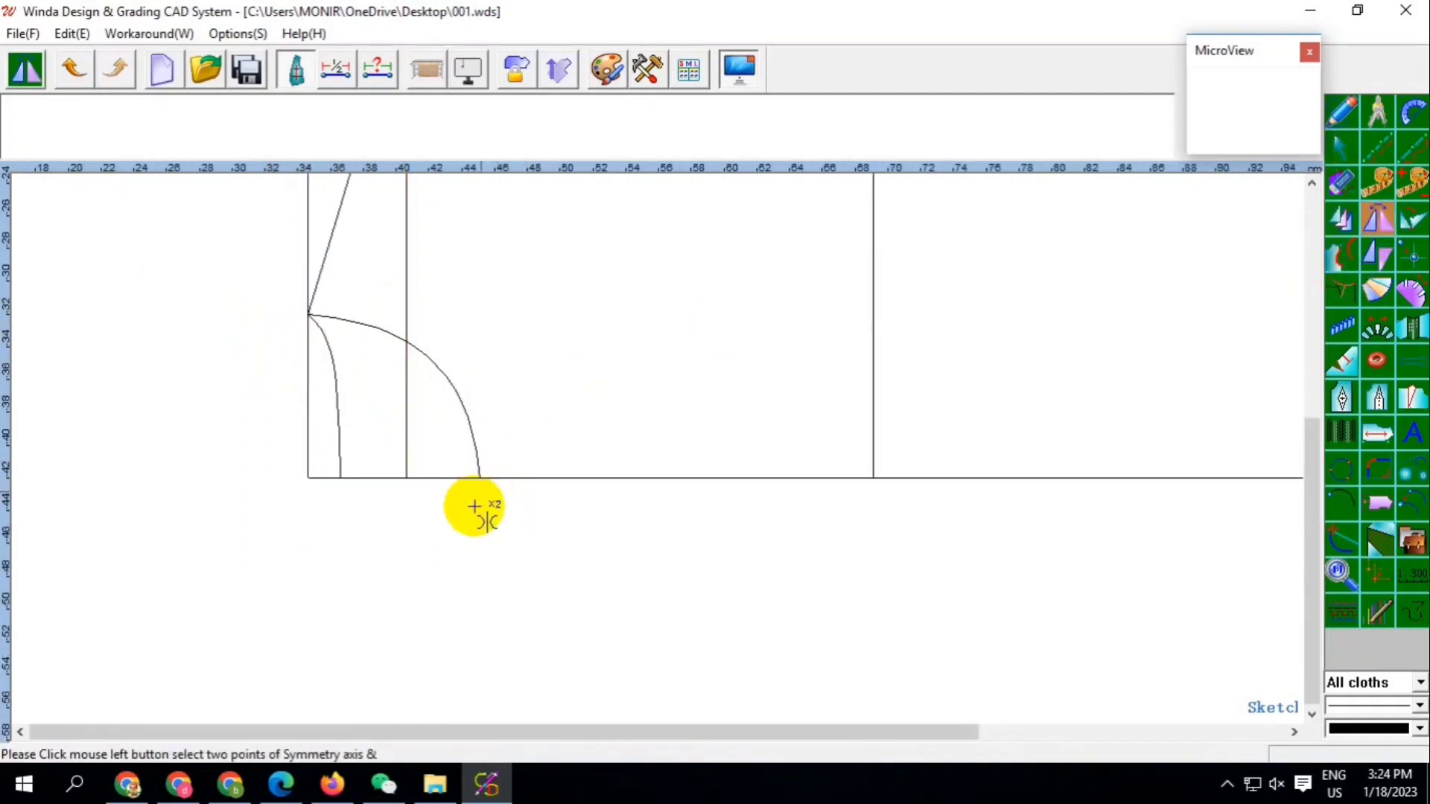
{"action": "left_click", "coordinate": [482, 478]}
{"action": "left_click", "coordinate": [481, 478]}
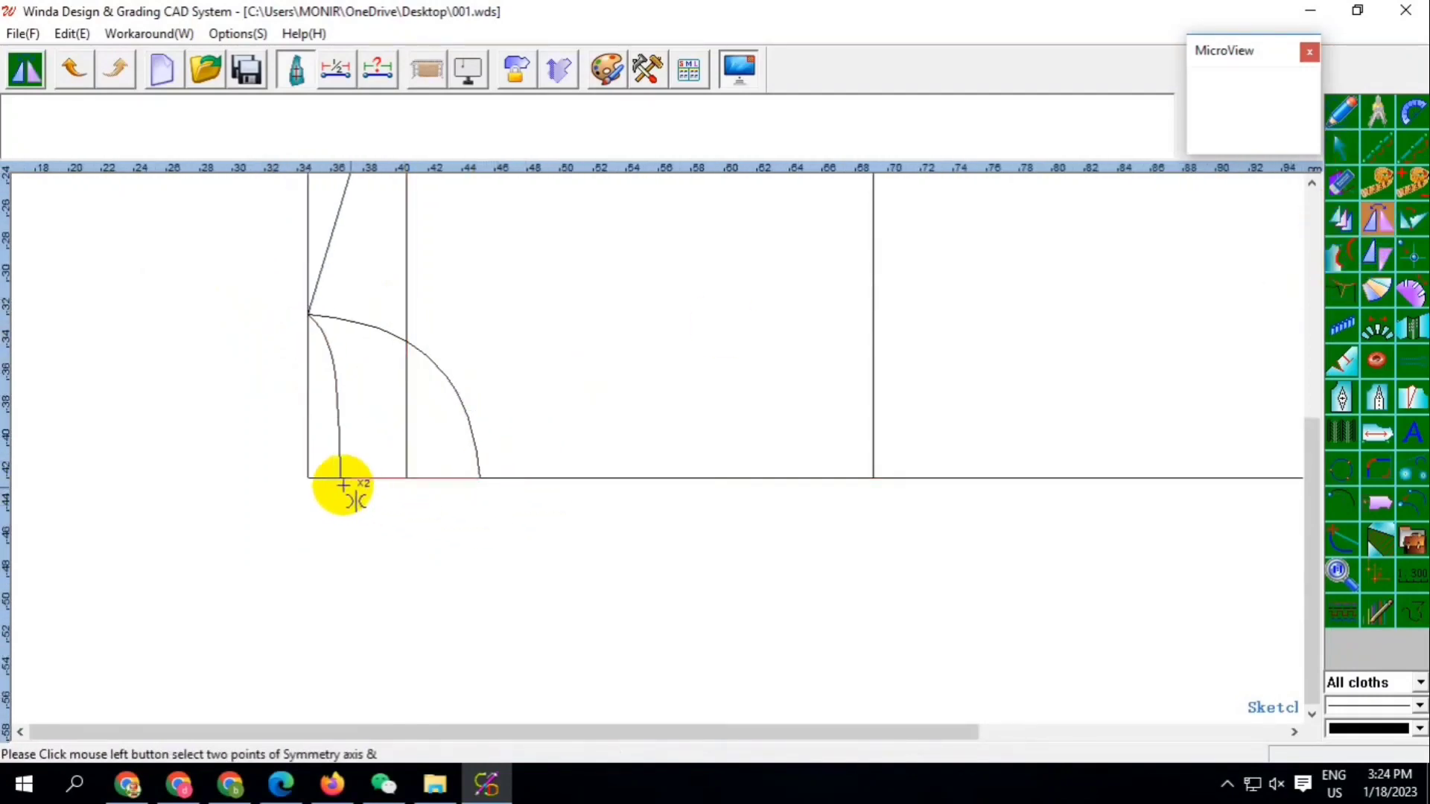
{"action": "left_click", "coordinate": [311, 478]}
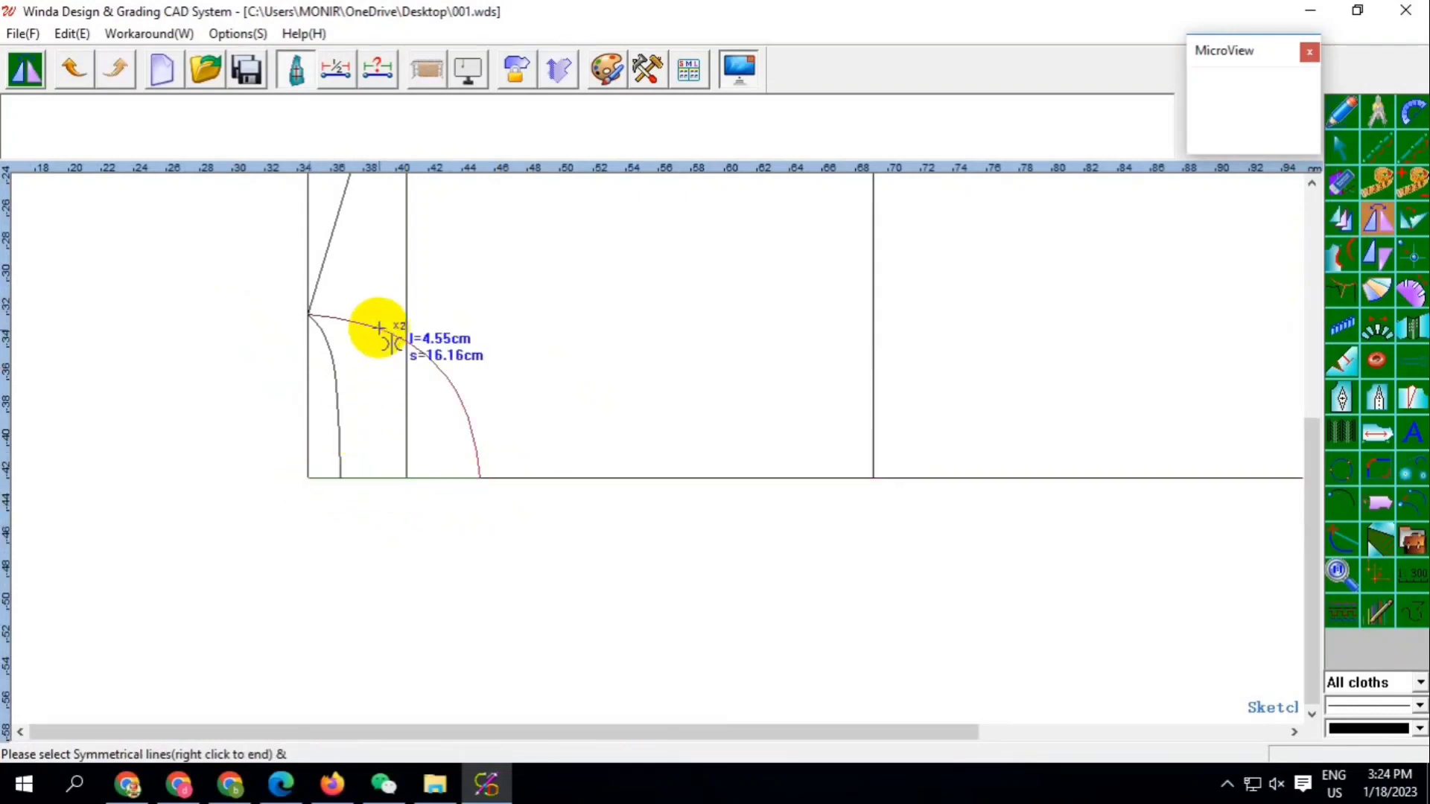
{"action": "left_click", "coordinate": [377, 331]}
{"action": "right_click", "coordinate": [532, 345]}
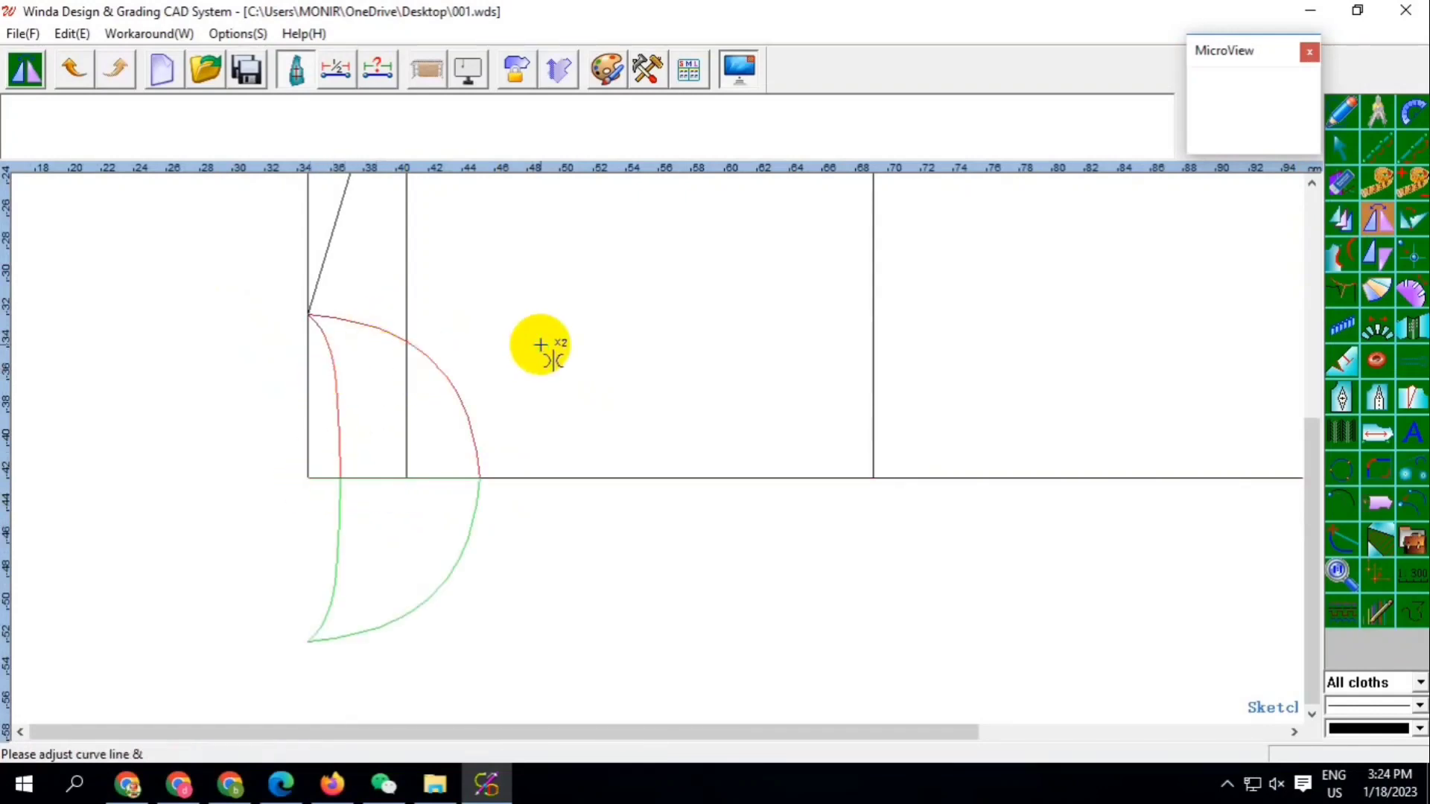
Reshape the mirrored arc's control points into a crescent beneath the bottom edge
{"action": "scroll", "coordinate": [468, 429], "scroll_direction": "up", "scroll_amount": 2}
{"action": "scroll", "coordinate": [464, 404], "scroll_direction": "up", "scroll_amount": 1}
{"action": "scroll", "coordinate": [479, 456], "scroll_direction": "up", "scroll_amount": 1}
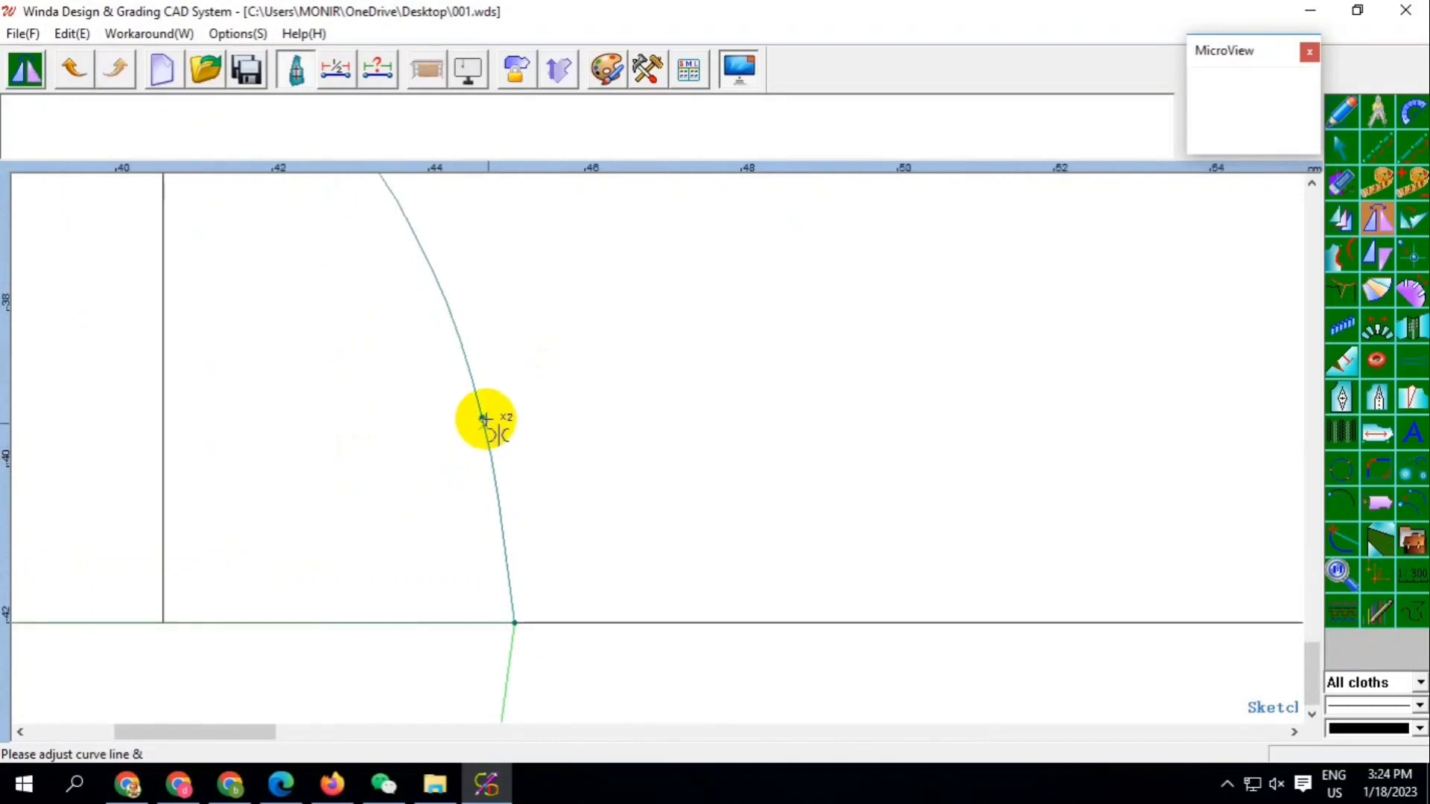
{"action": "left_click", "coordinate": [483, 418]}
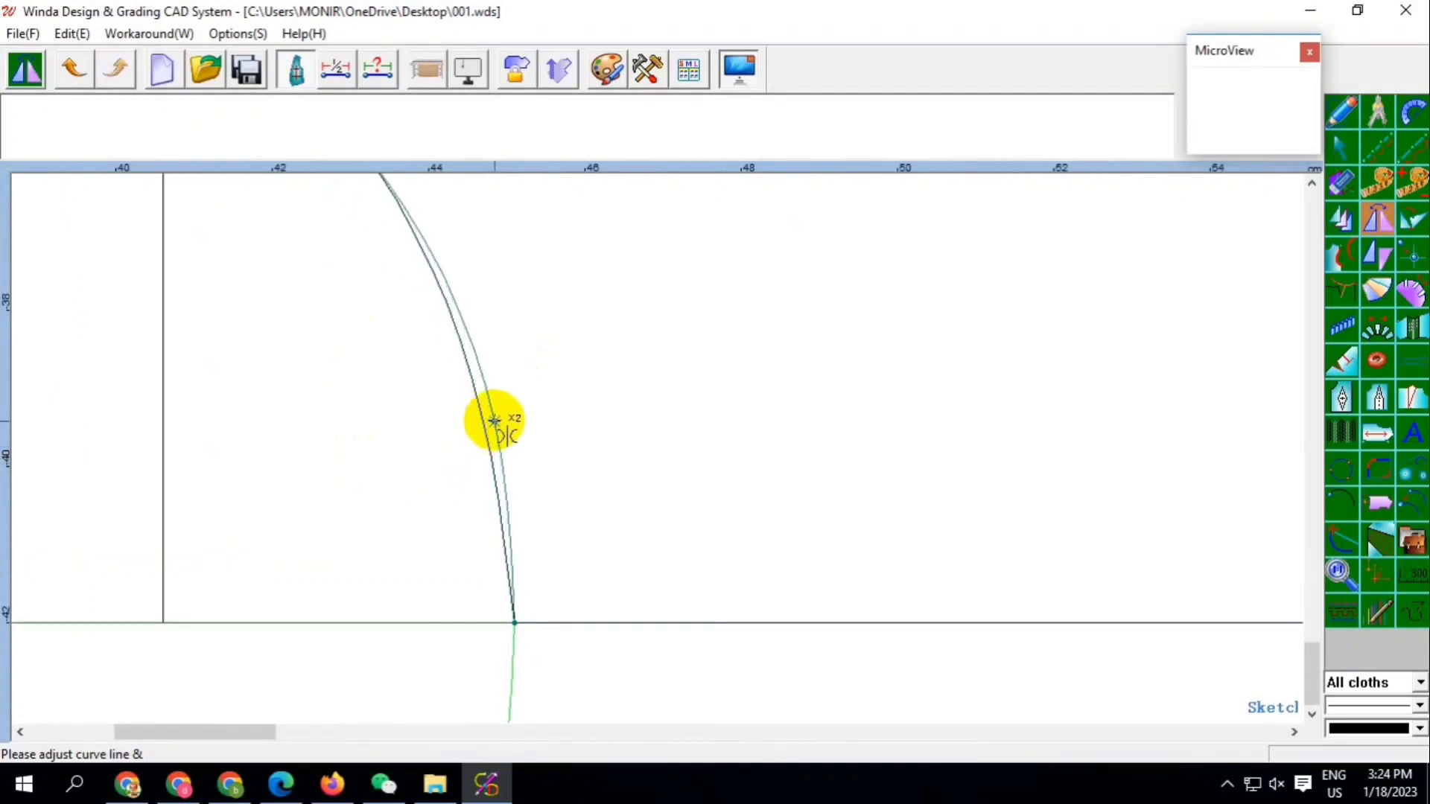
{"action": "scroll", "coordinate": [491, 432], "scroll_direction": "down", "scroll_amount": 2}
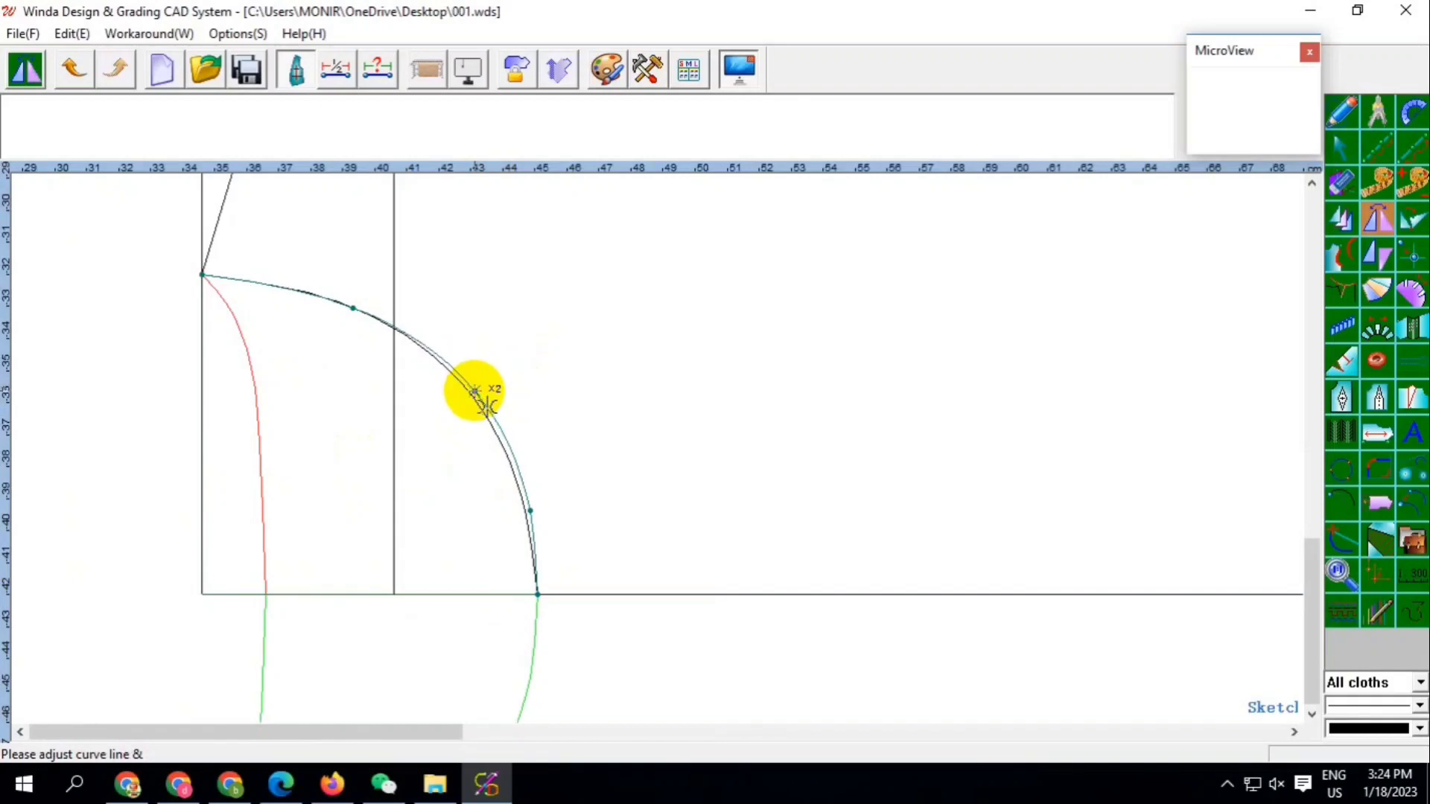
{"action": "left_click", "coordinate": [475, 391]}
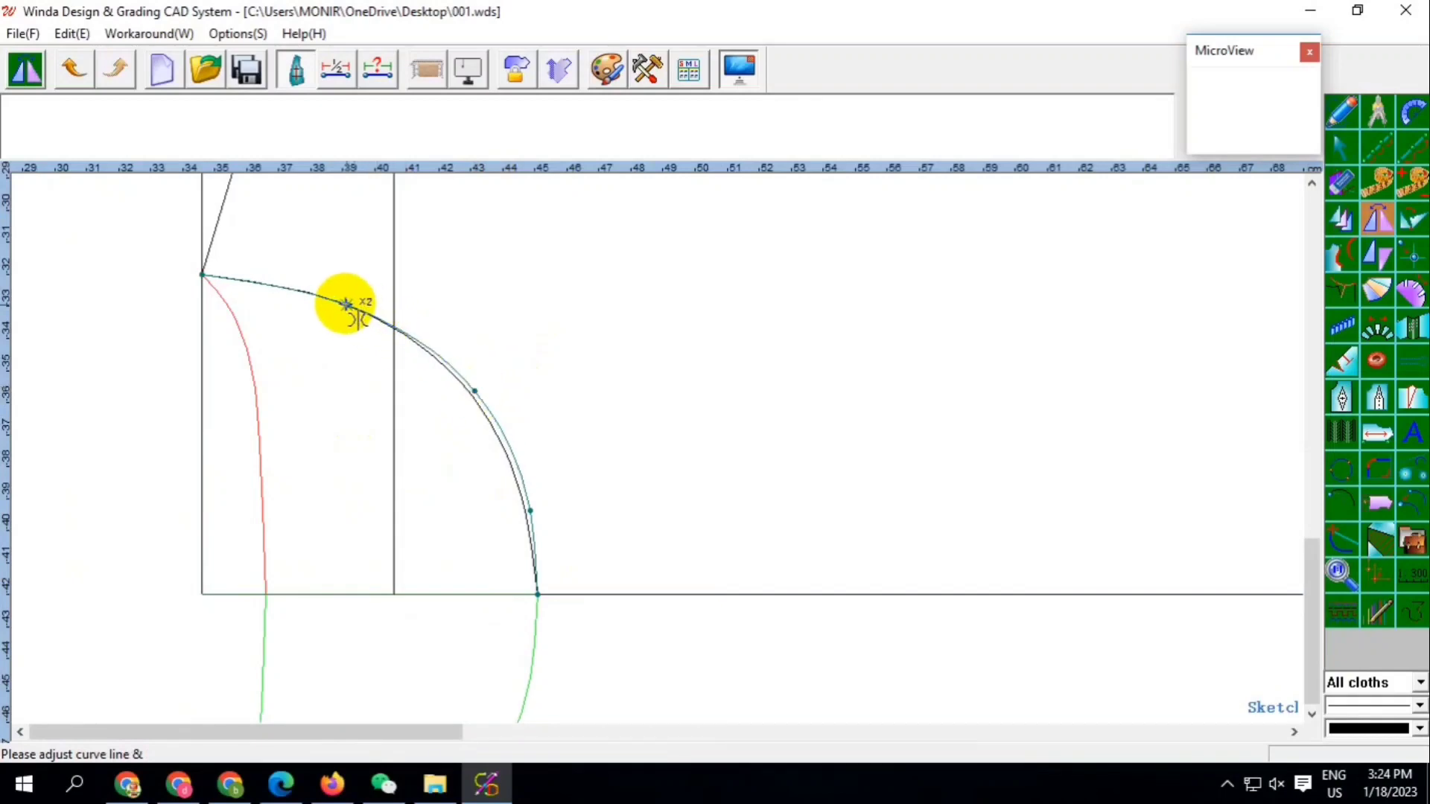
{"action": "scroll", "coordinate": [514, 454], "scroll_direction": "down", "scroll_amount": 2}
{"action": "scroll", "coordinate": [514, 463], "scroll_direction": "up", "scroll_amount": 4}
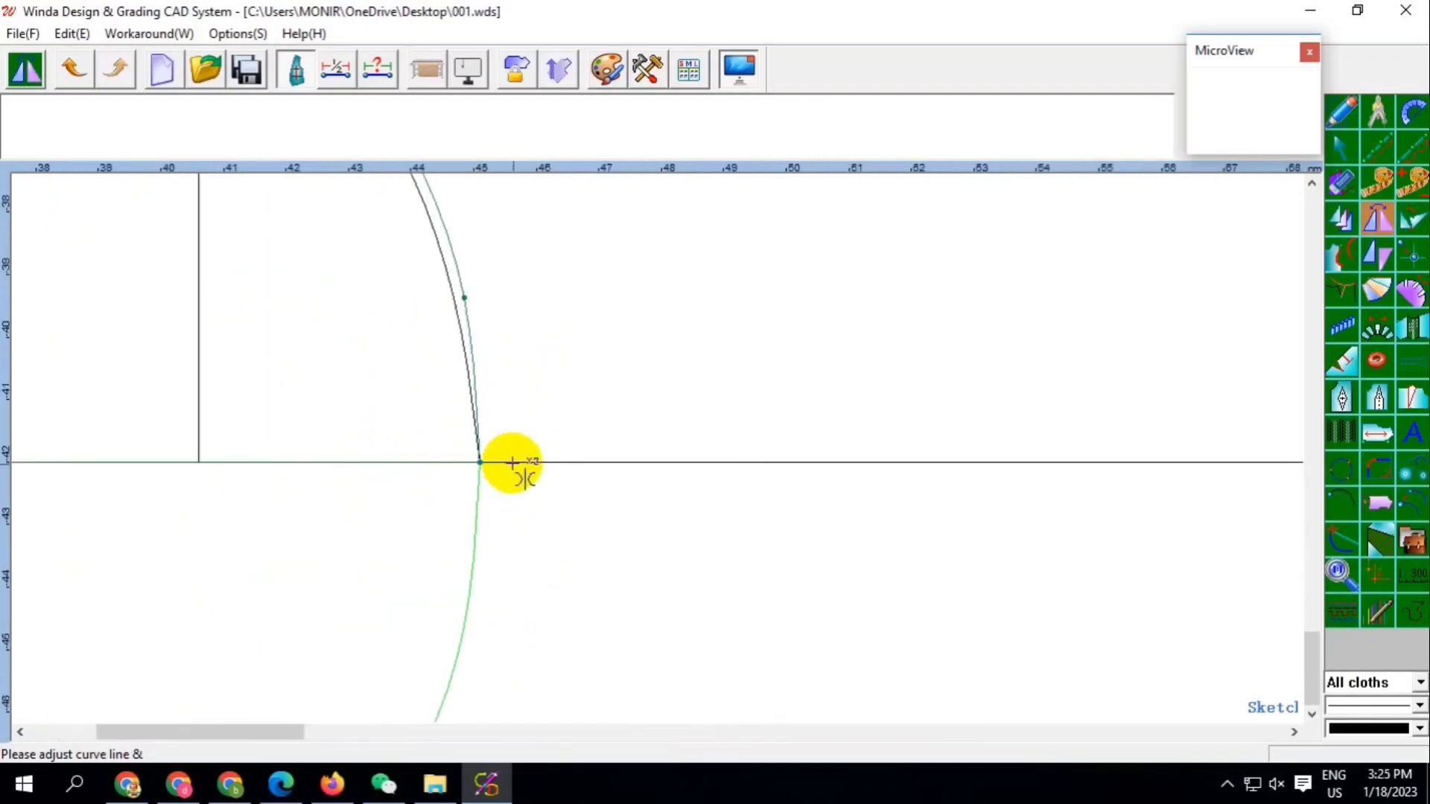
{"action": "right_click", "coordinate": [551, 350]}
{"action": "scroll", "coordinate": [558, 355], "scroll_direction": "down", "scroll_amount": 2}
{"action": "scroll", "coordinate": [615, 415], "scroll_direction": "down", "scroll_amount": 1}
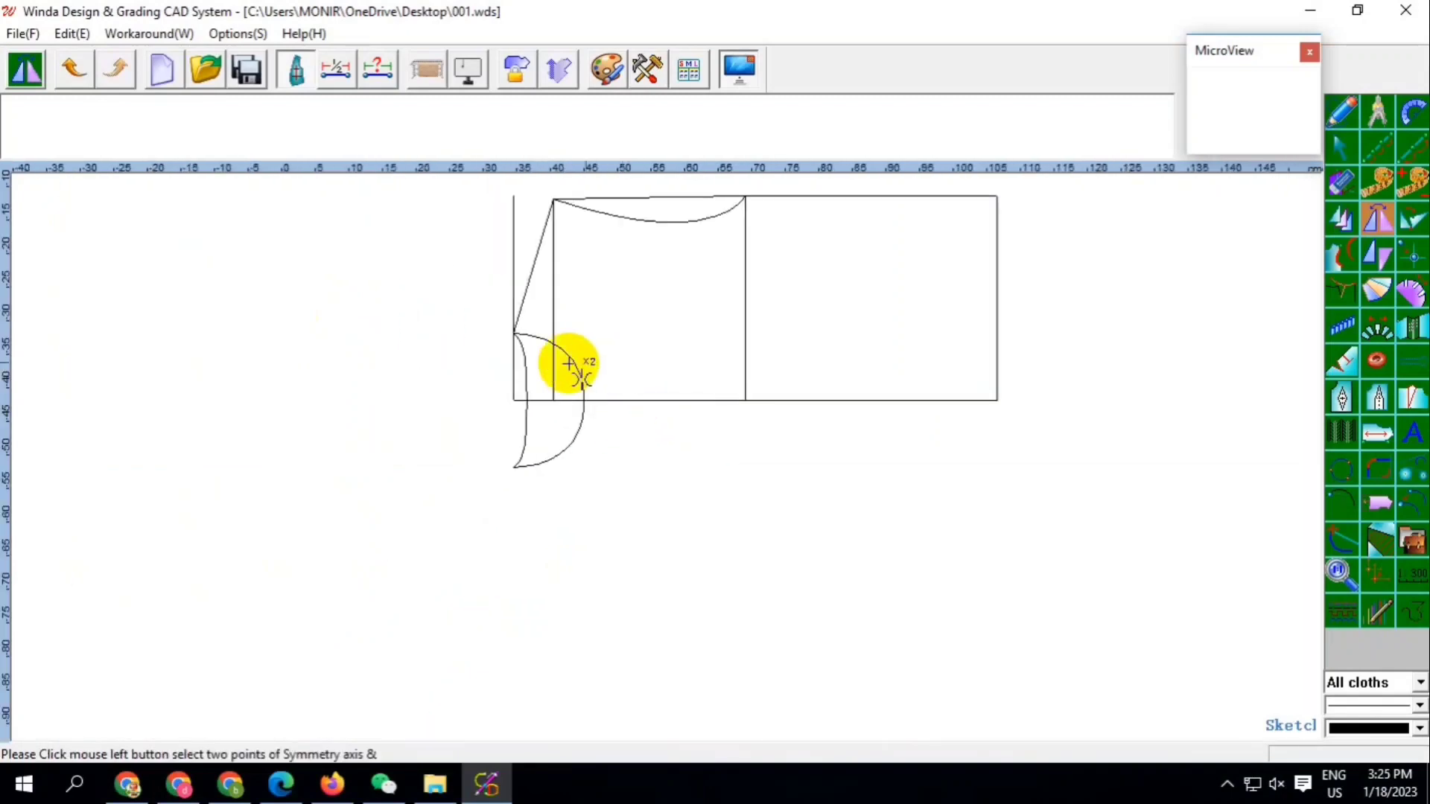
{"action": "scroll", "coordinate": [568, 364], "scroll_direction": "up", "scroll_amount": 1}
{"action": "scroll", "coordinate": [486, 410], "scroll_direction": "down", "scroll_amount": 1}
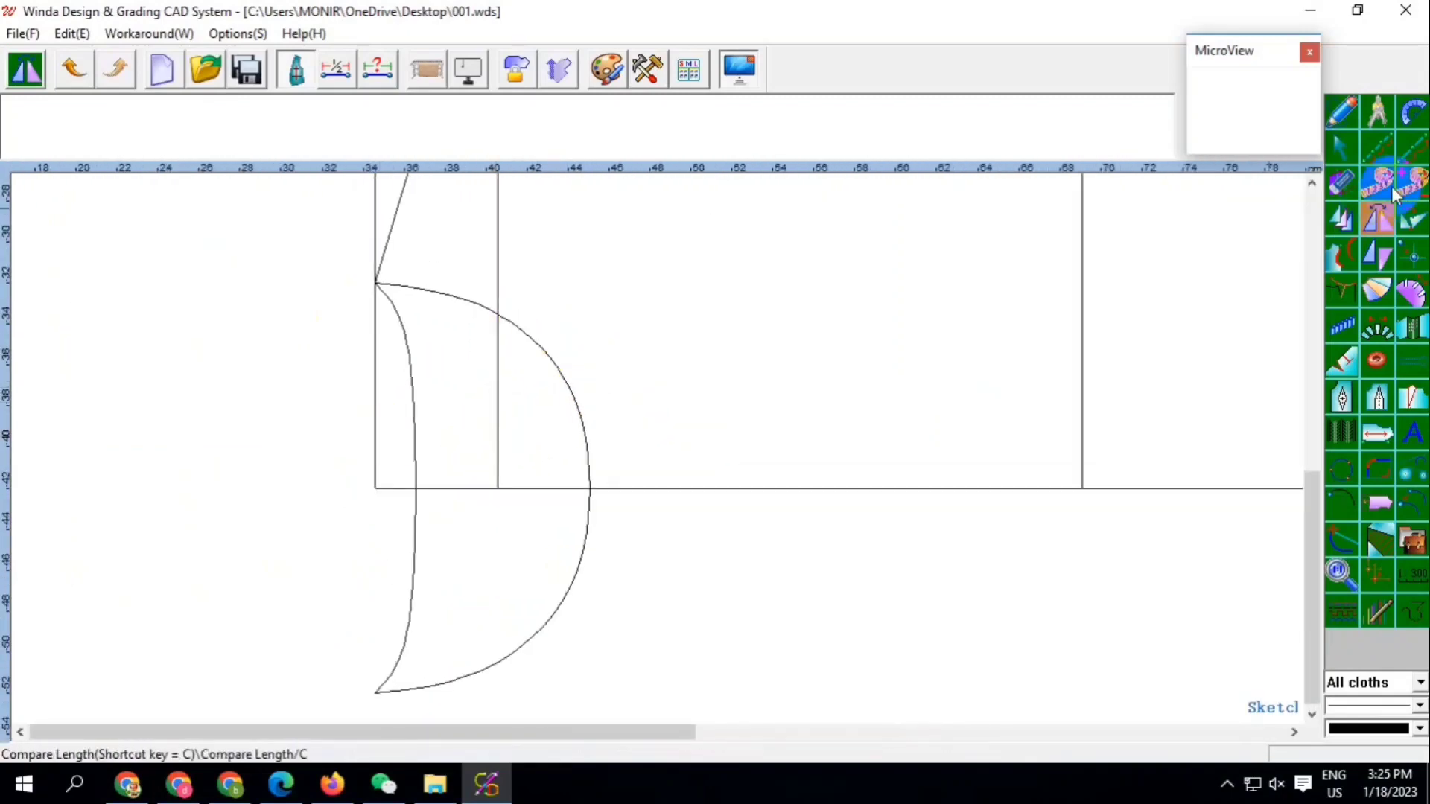
Reshape the armhole arc and save the pattern
{"action": "left_click", "coordinate": [1341, 147]}
{"action": "left_click", "coordinate": [563, 372]}
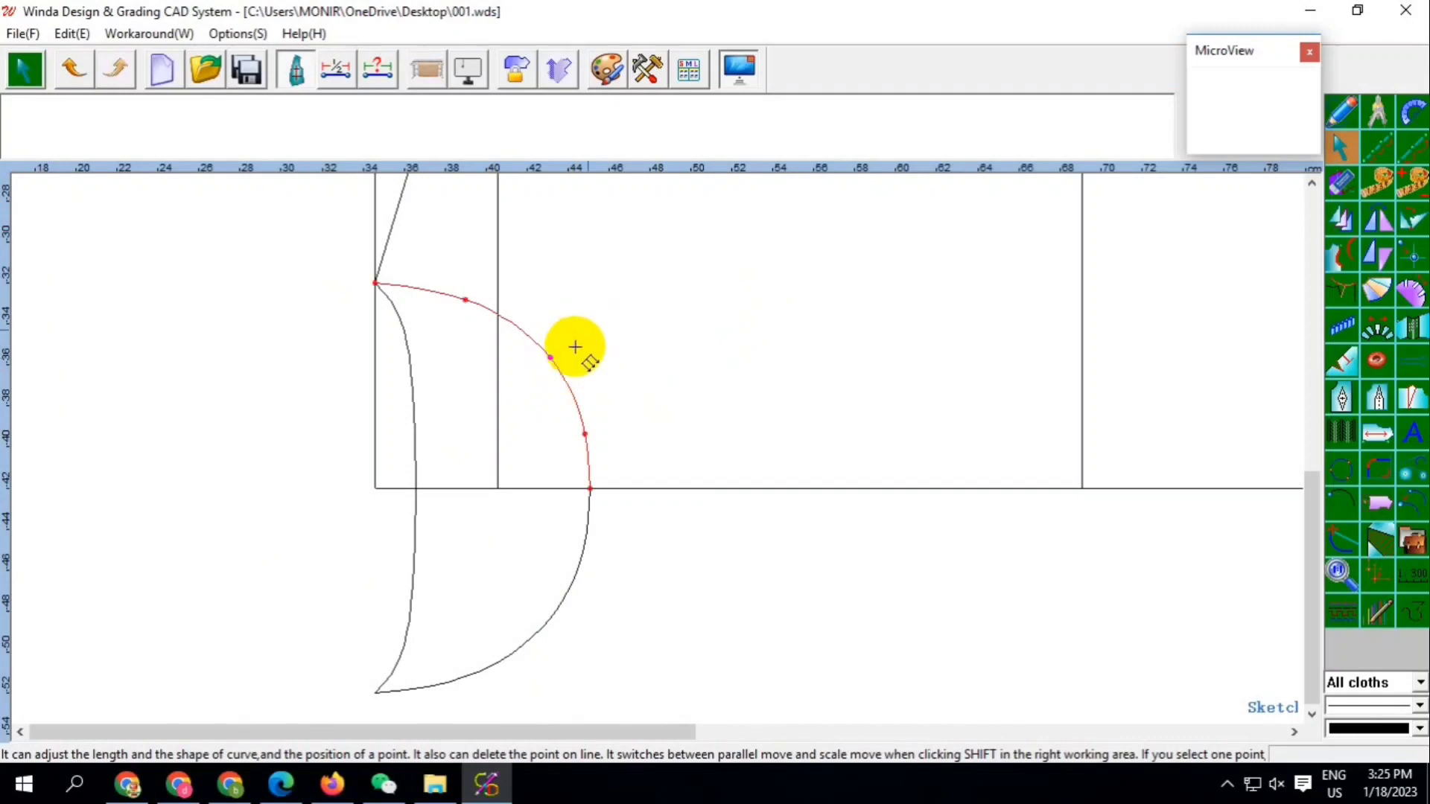
{"action": "scroll", "coordinate": [574, 342], "scroll_direction": "up", "scroll_amount": 2}
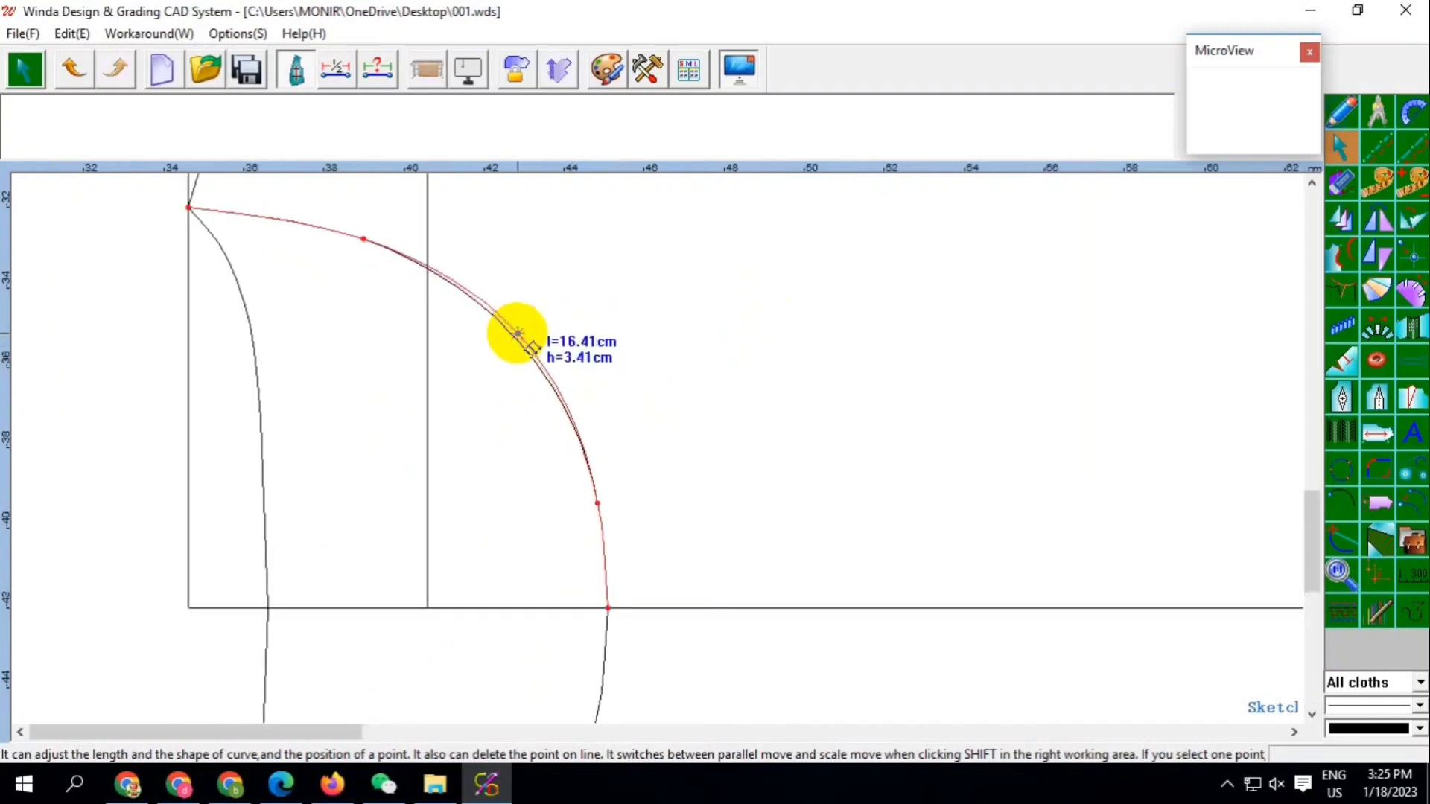
{"action": "left_click", "coordinate": [495, 312]}
{"action": "scroll", "coordinate": [593, 305], "scroll_direction": "down", "scroll_amount": 2}
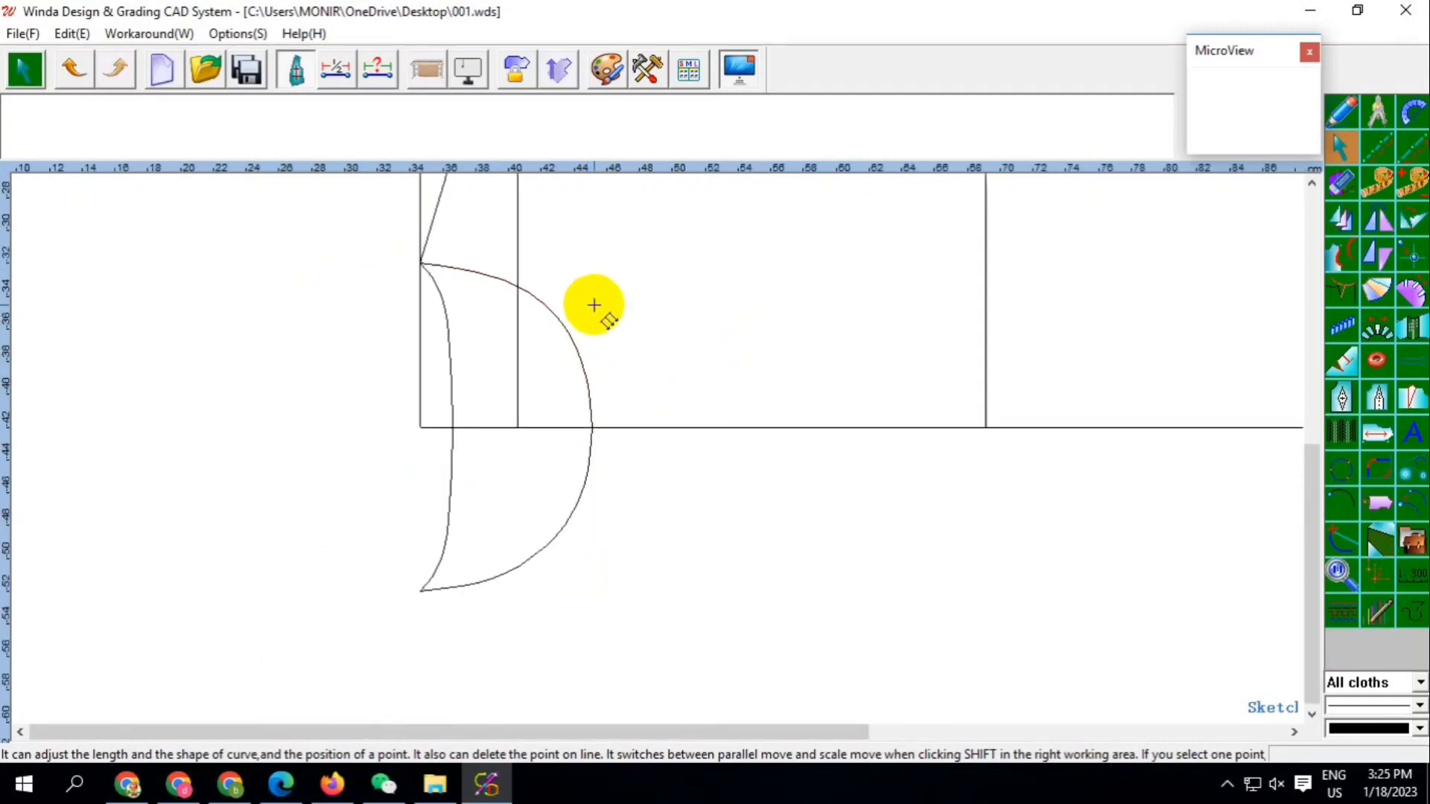
{"action": "left_click", "coordinate": [247, 69]}
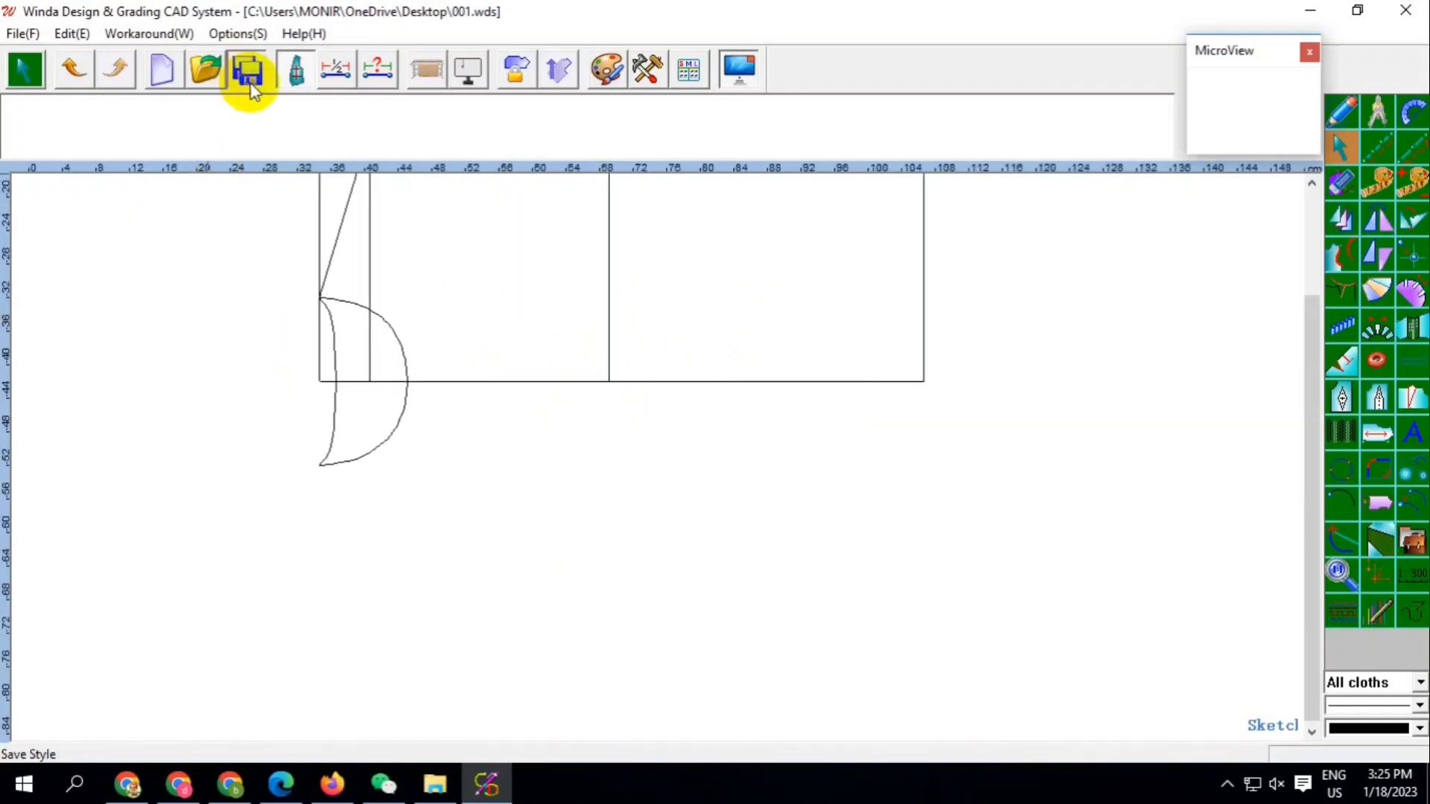
Erase the mirrored curve below the body, the short top line and the leftmost construction line
{"action": "left_click", "coordinate": [1334, 185]}
{"action": "left_click_drag", "start_coordinate": [297, 422], "coordinate": [463, 501]}
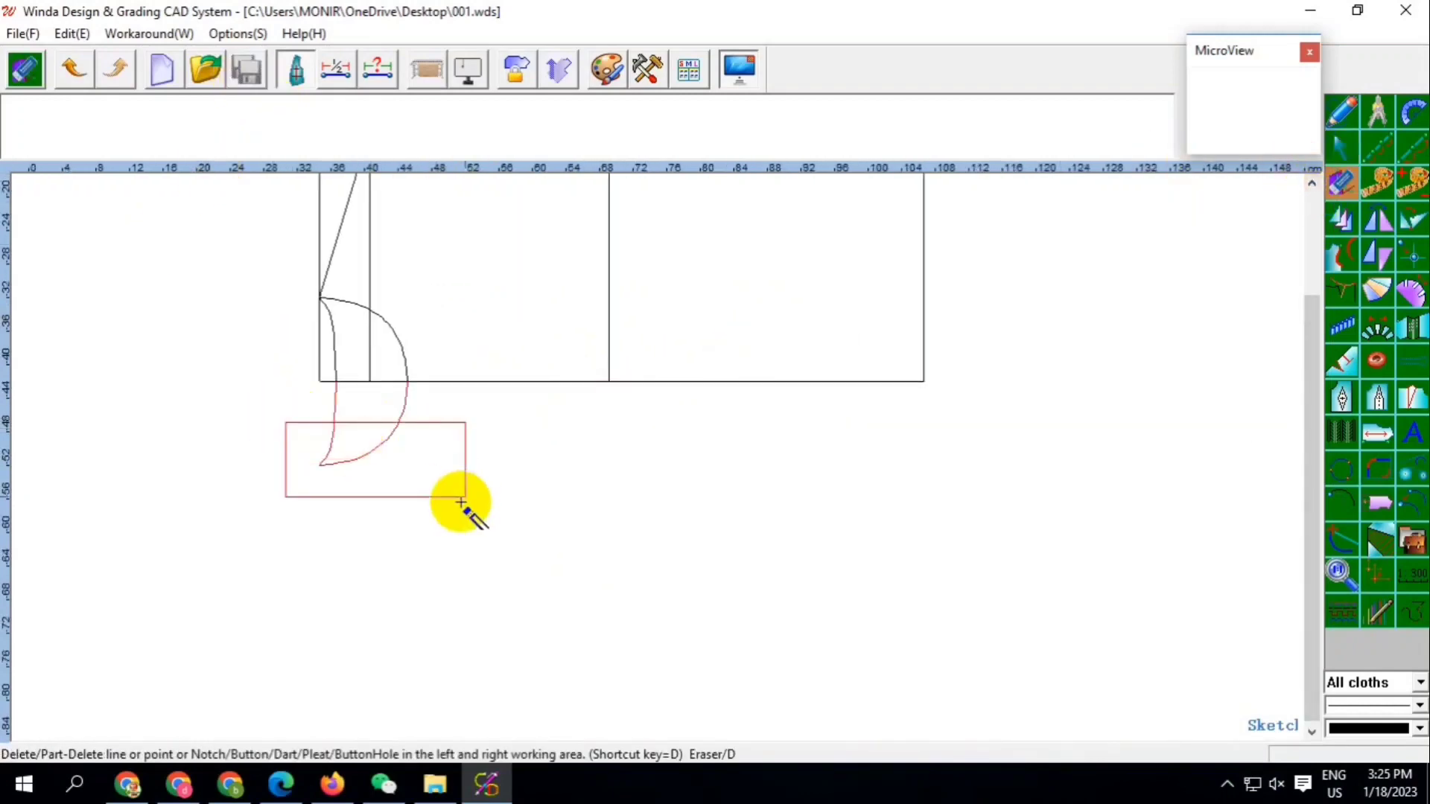
{"action": "scroll", "coordinate": [496, 522], "scroll_direction": "down", "scroll_amount": 2}
{"action": "scroll", "coordinate": [553, 394], "scroll_direction": "up", "scroll_amount": 2}
{"action": "left_click", "coordinate": [495, 297]}
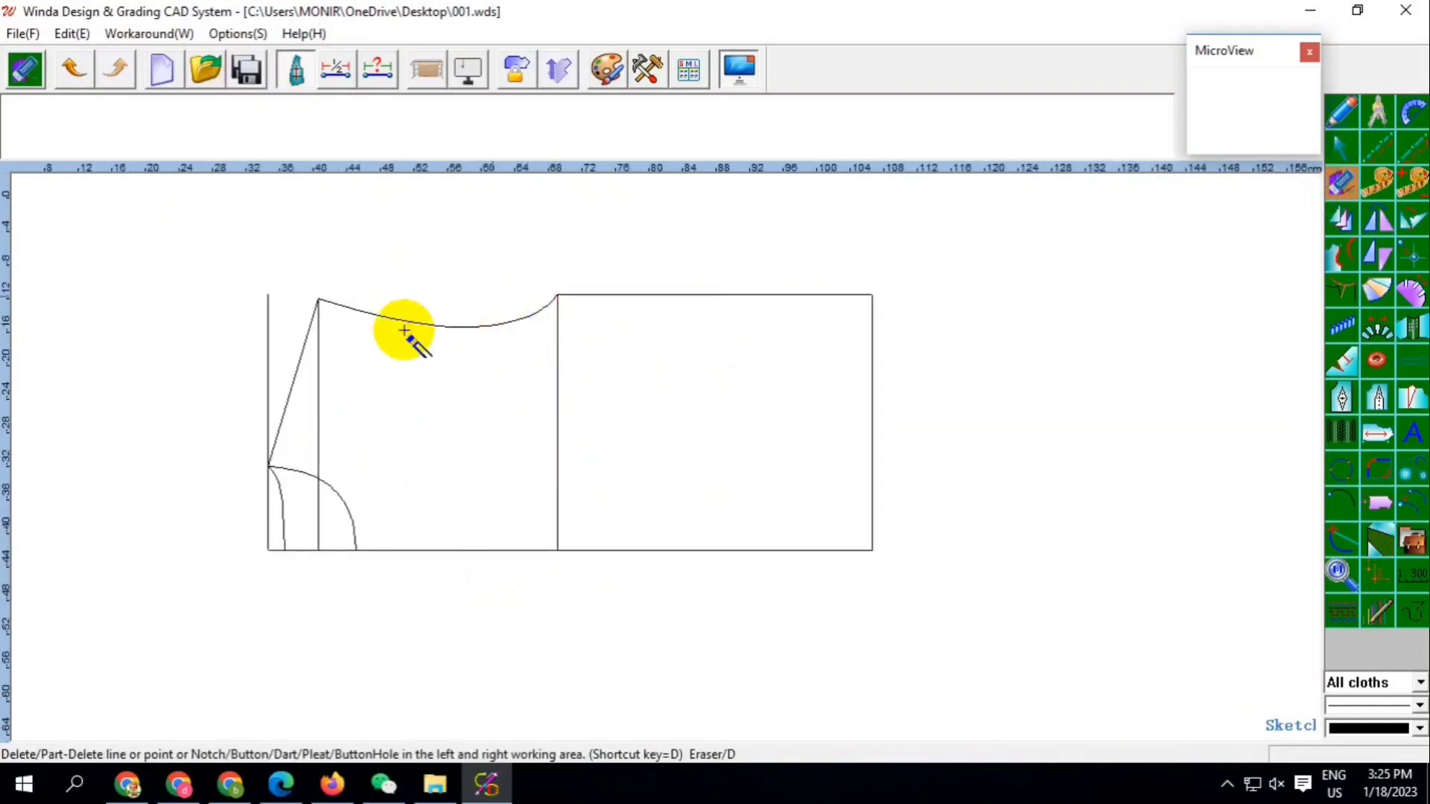
{"action": "left_click", "coordinate": [266, 330]}
{"action": "left_click", "coordinate": [1341, 113]}
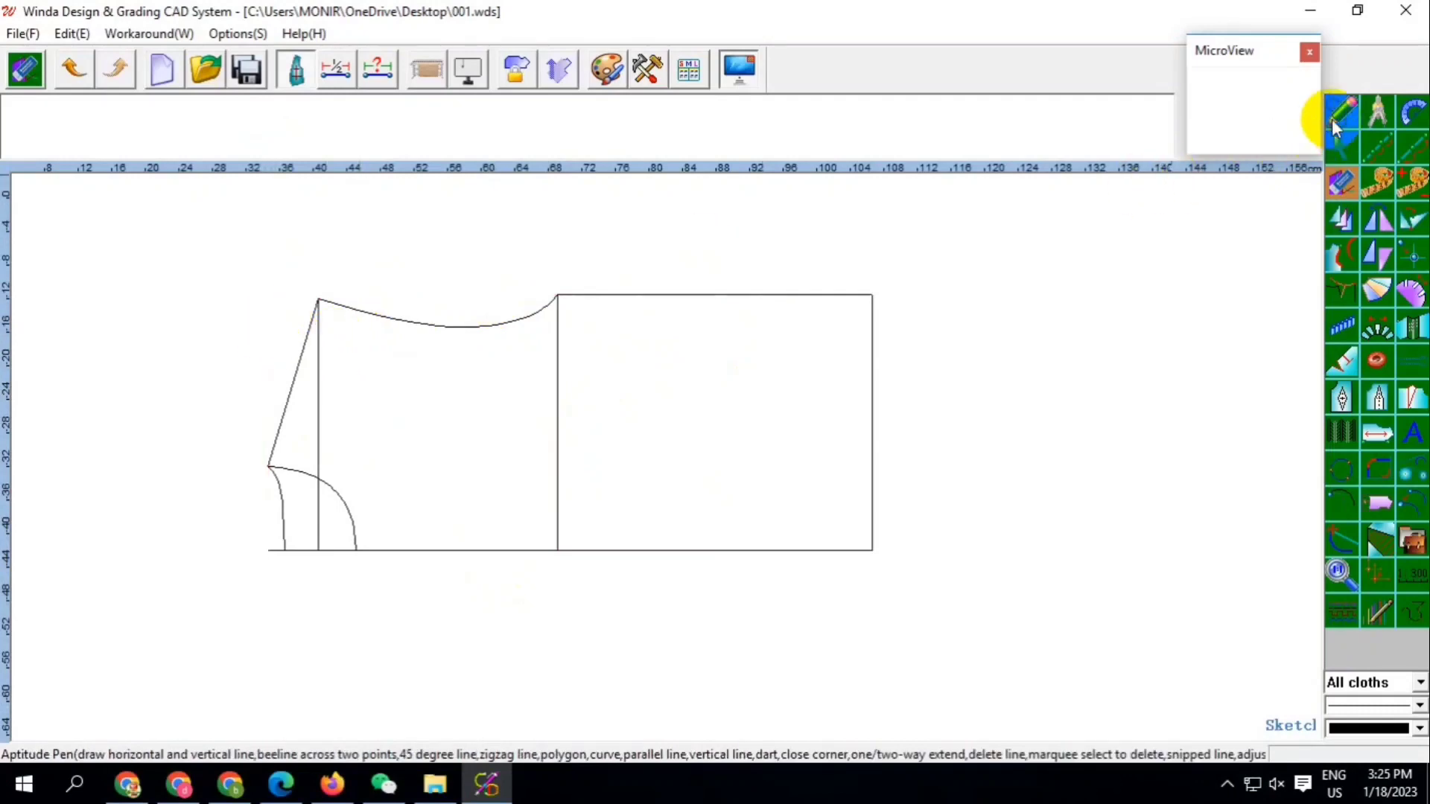
{"action": "left_click", "coordinate": [268, 550]}
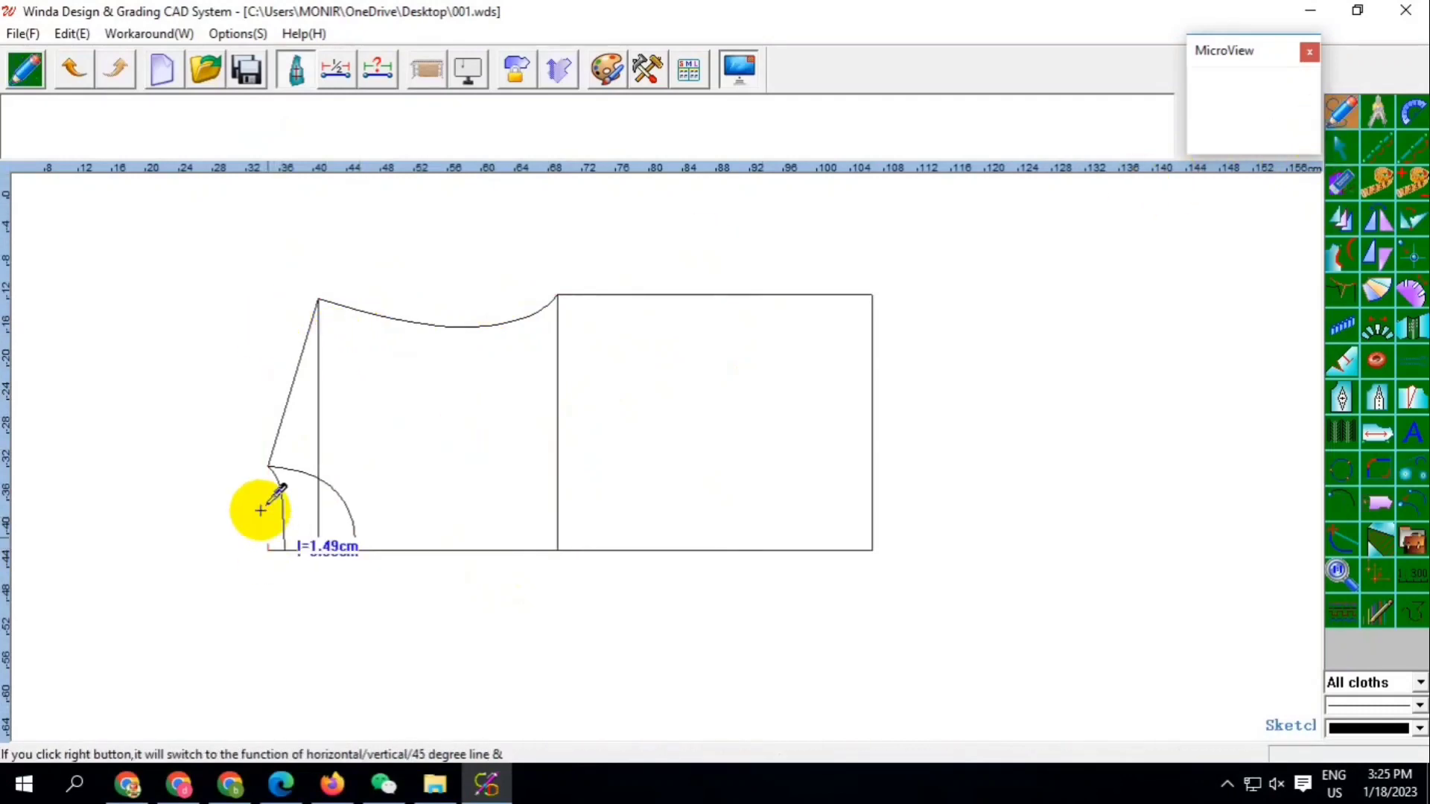
{"action": "scroll", "coordinate": [333, 343], "scroll_direction": "up", "scroll_amount": 1}
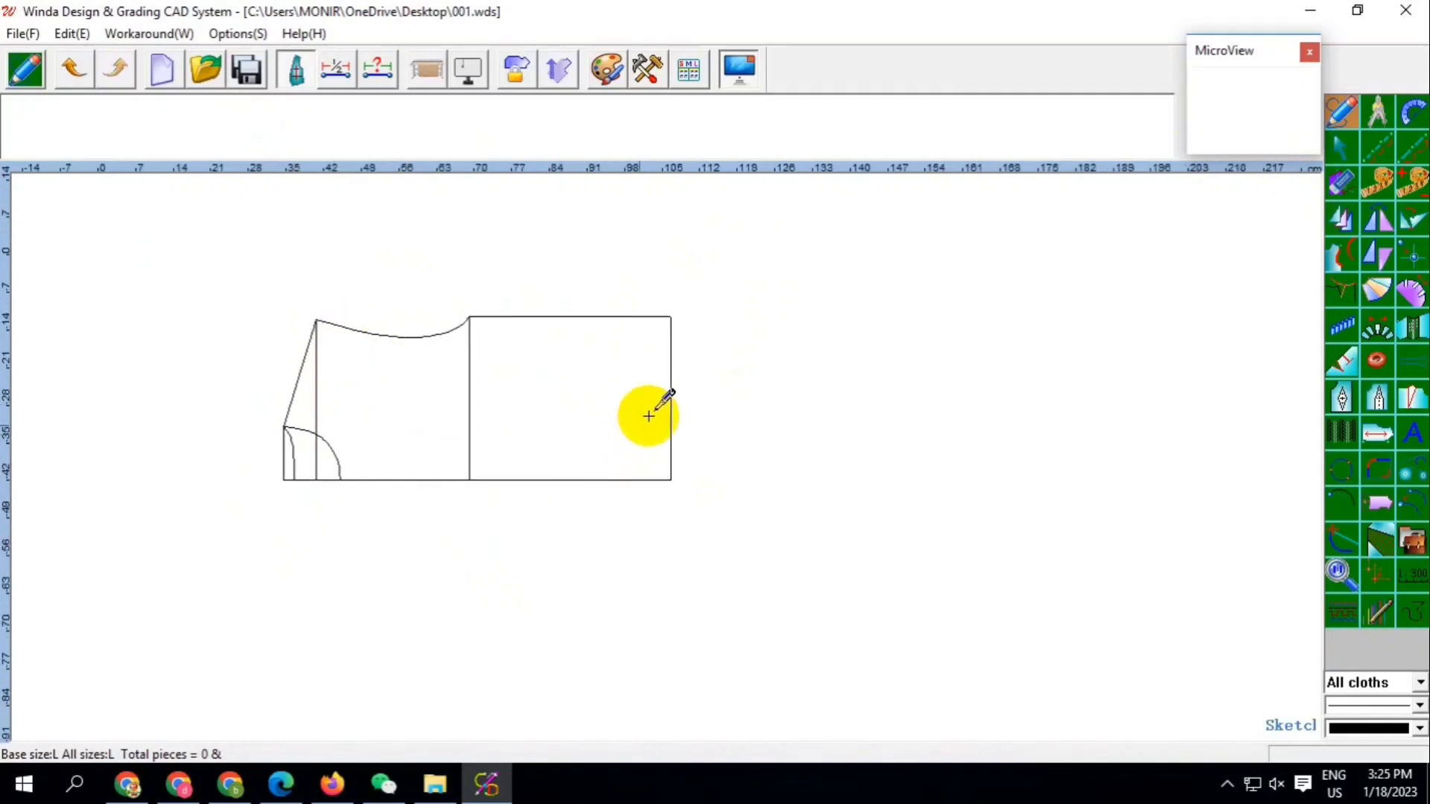
{"action": "left_click", "coordinate": [383, 783]}
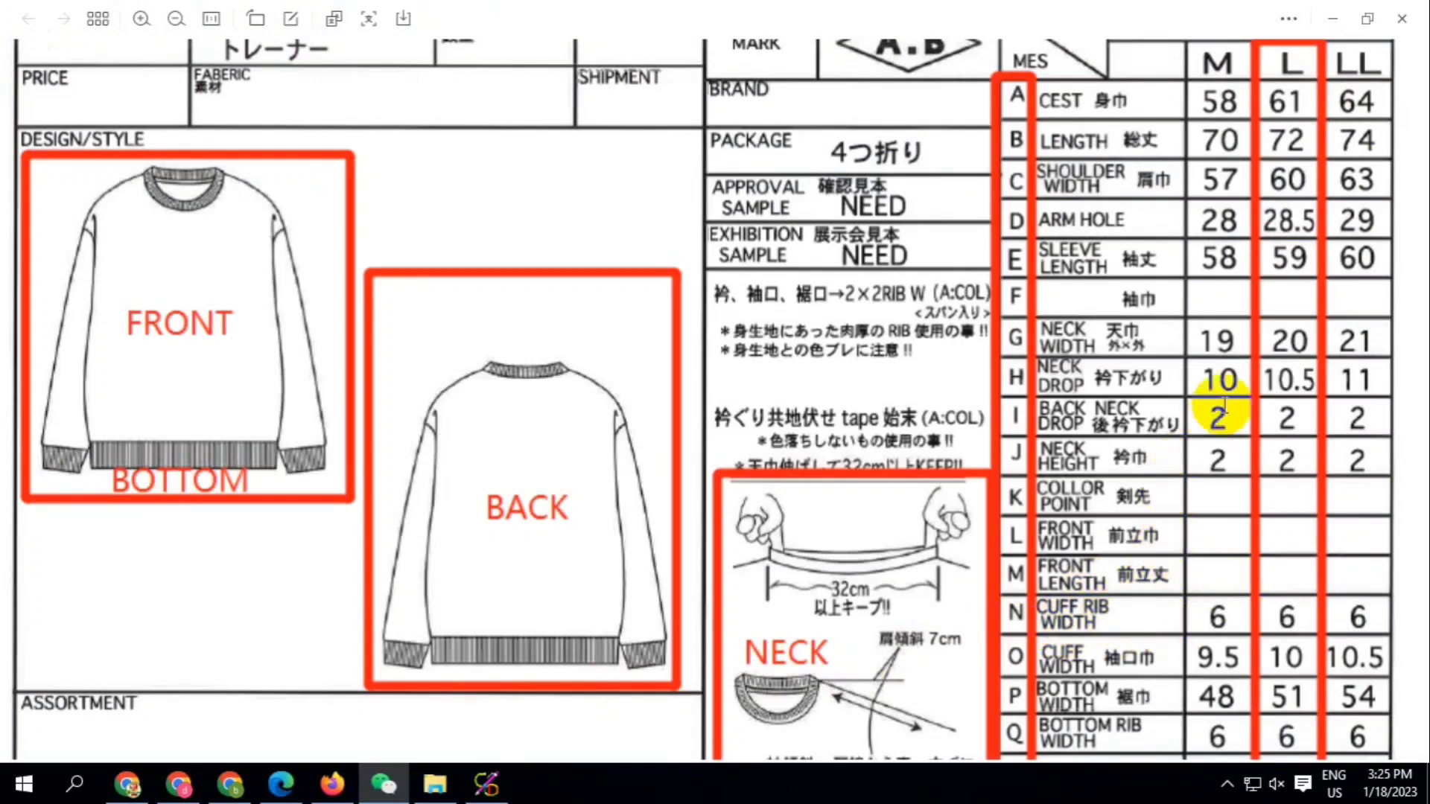
{"action": "scroll", "coordinate": [1236, 438], "scroll_direction": "down", "scroll_amount": 3}
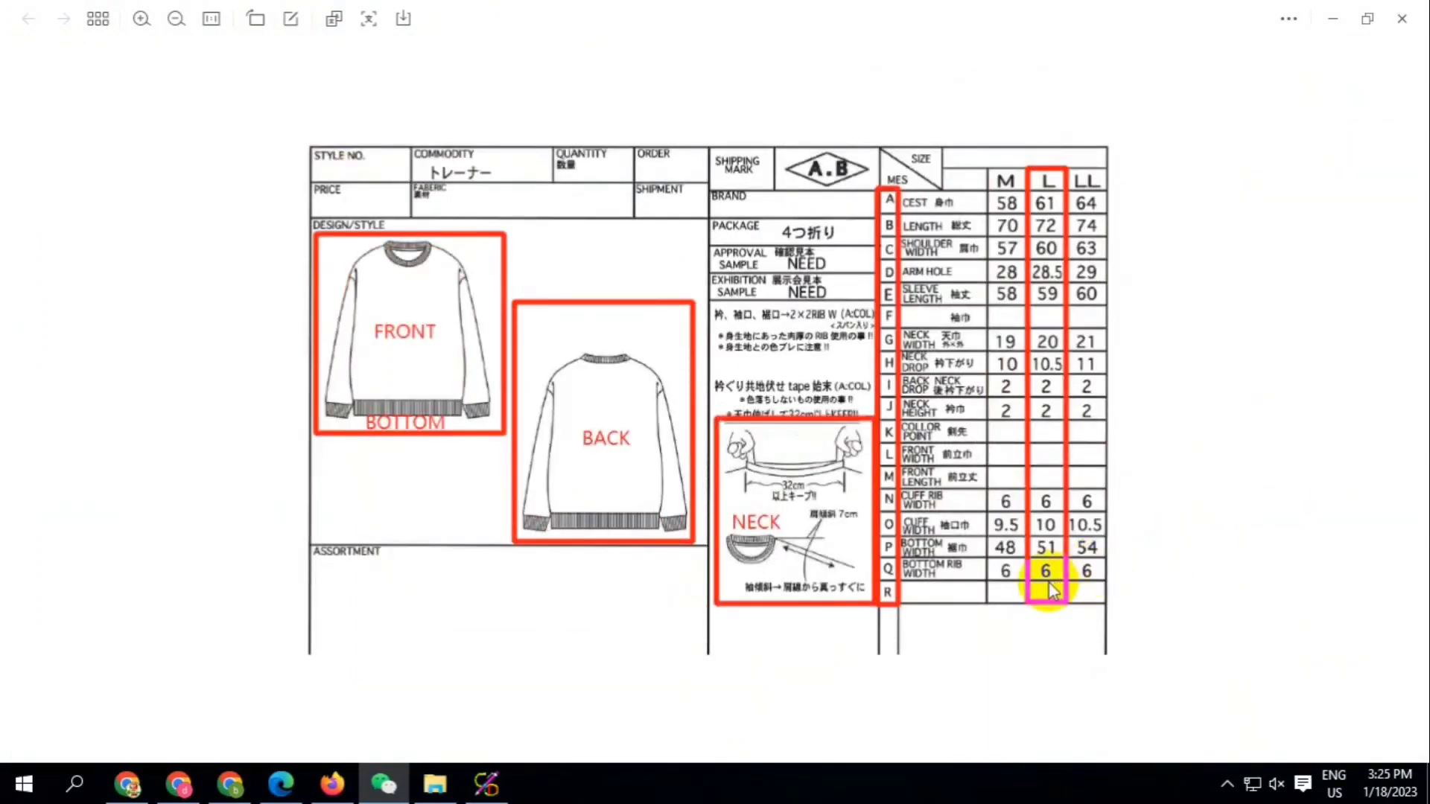
{"action": "scroll", "coordinate": [1050, 588], "scroll_direction": "up", "scroll_amount": 2}
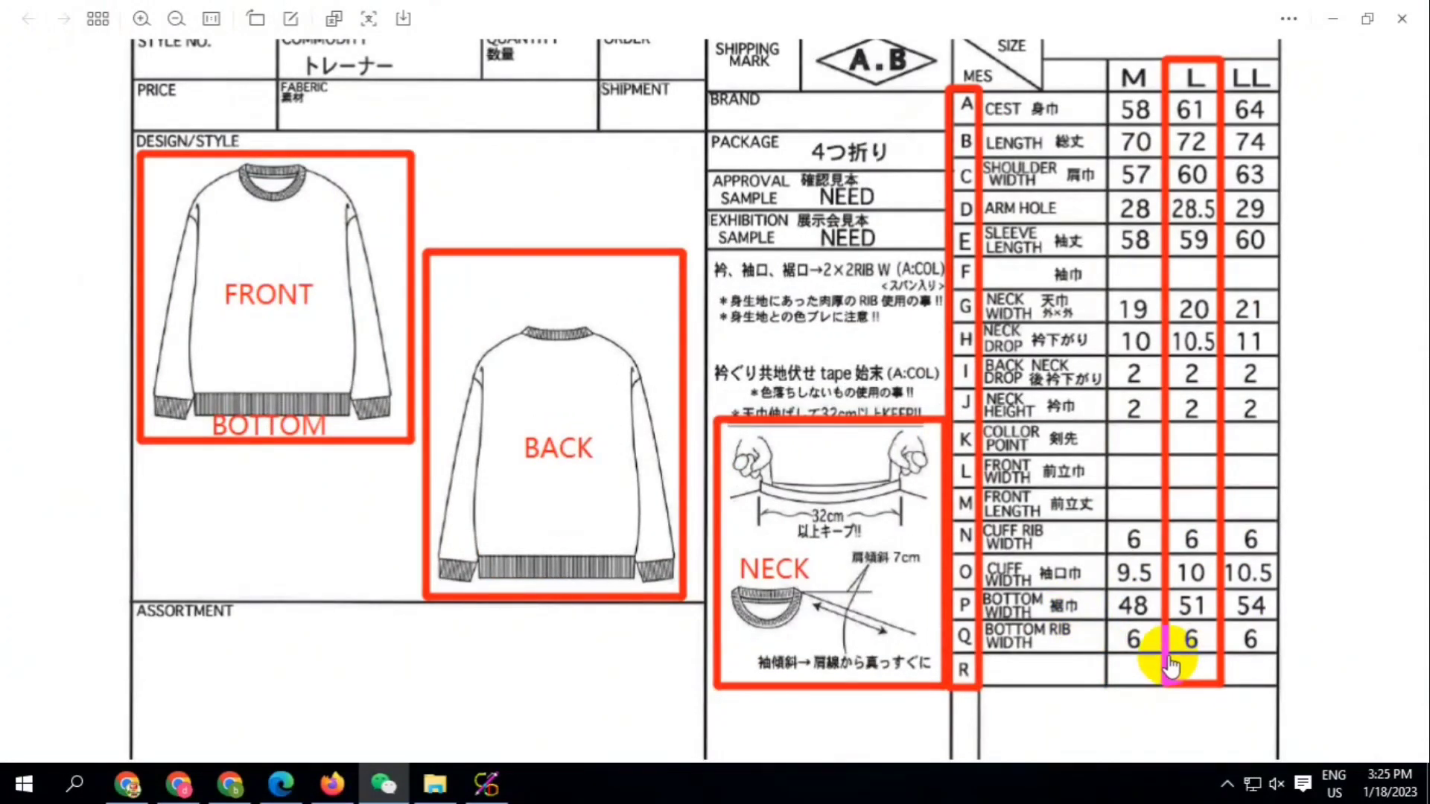
{"action": "scroll", "coordinate": [1169, 664], "scroll_direction": "up", "scroll_amount": 1}
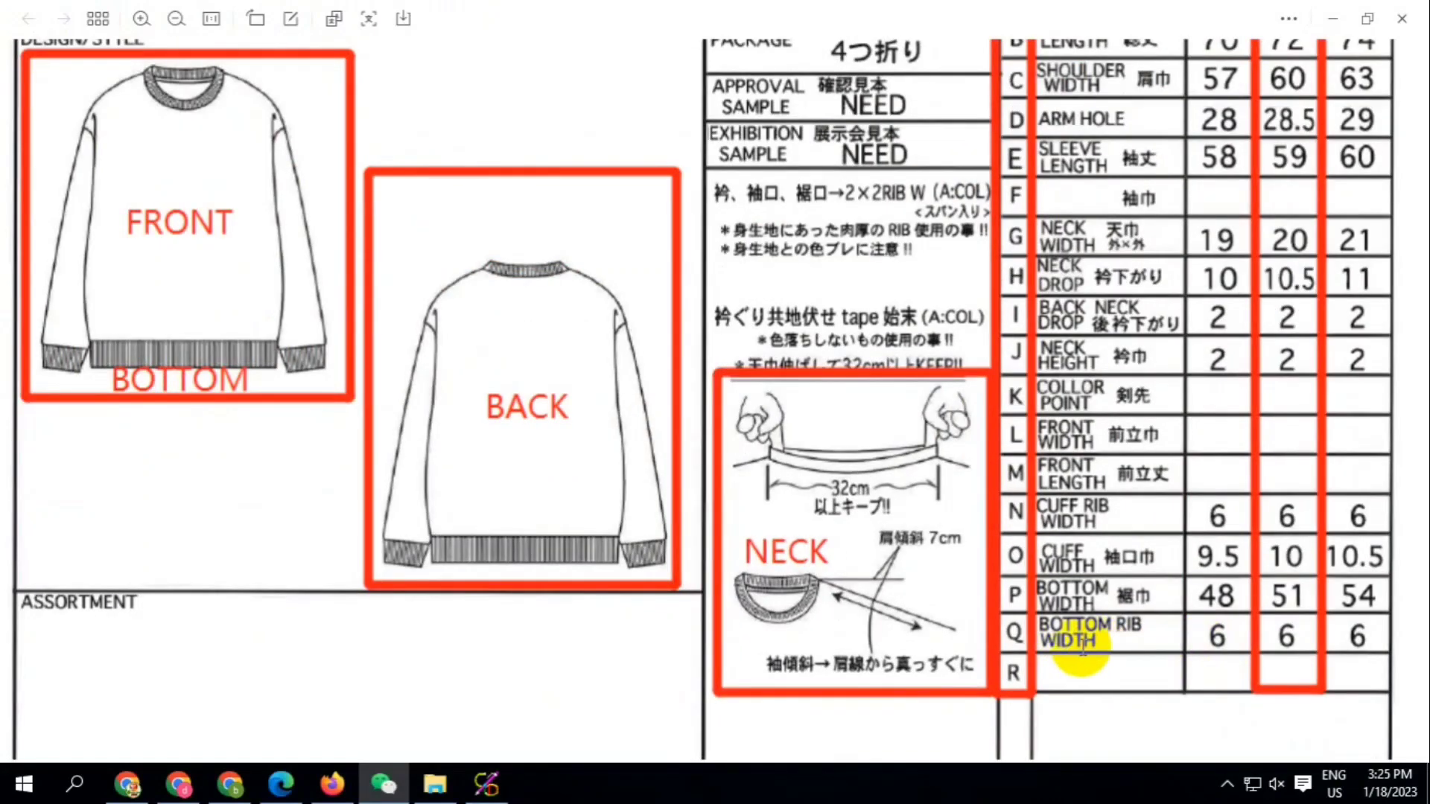
{"action": "scroll", "coordinate": [1132, 152], "scroll_direction": "up", "scroll_amount": 1}
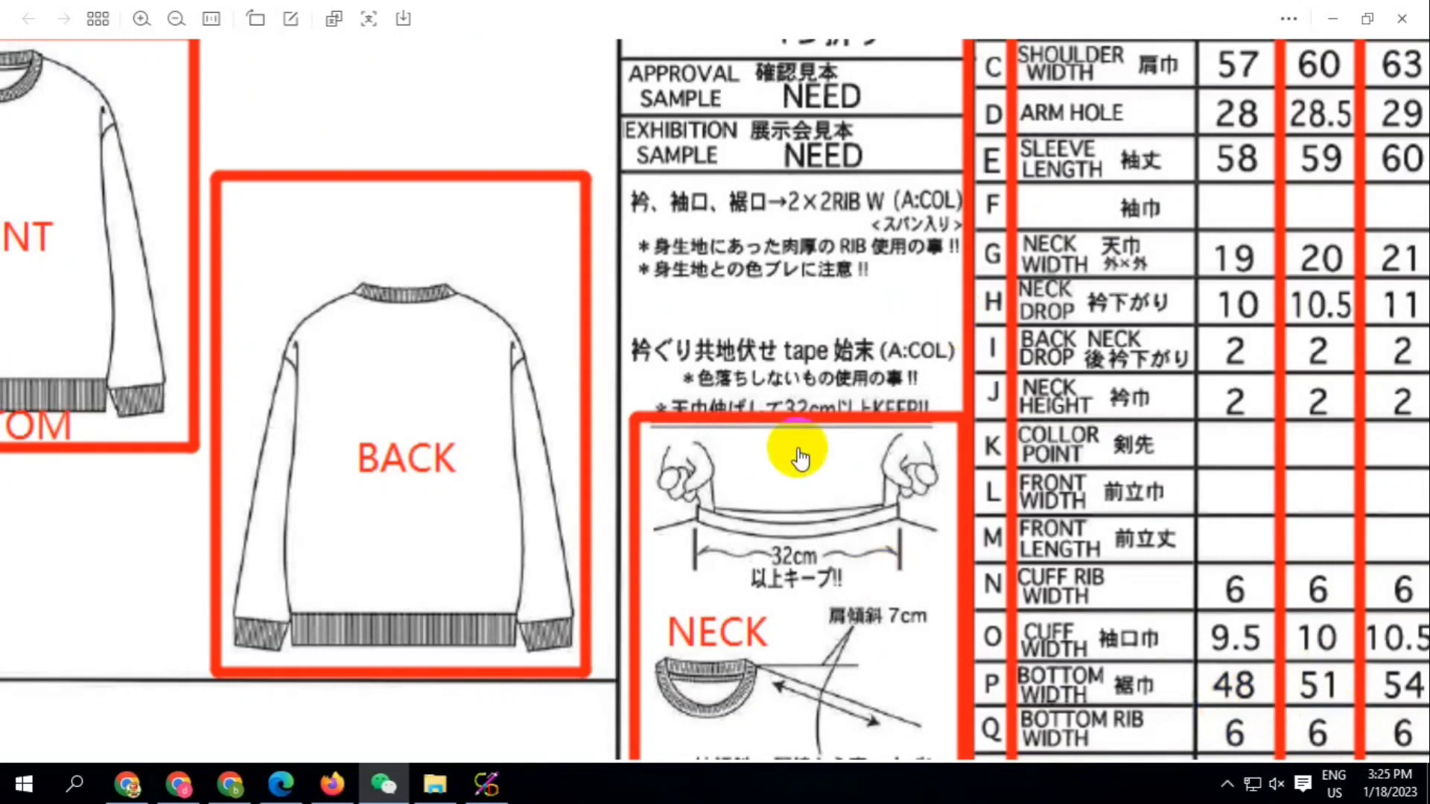
{"action": "left_click", "coordinate": [487, 783]}
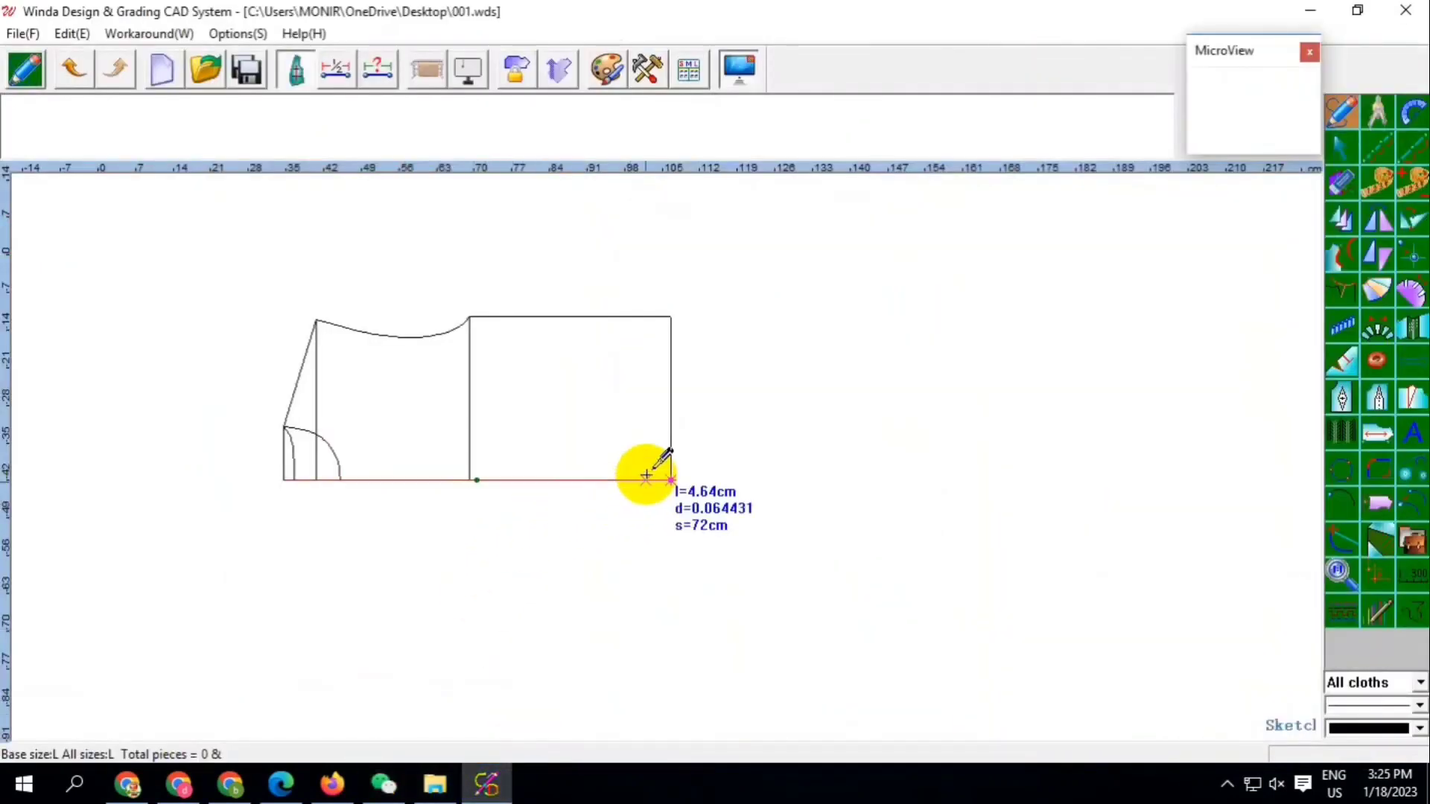
Place a point 6 cm along the bottom edge and raise a 25.5 cm vertical rib line
{"action": "left_click", "coordinate": [651, 480]}
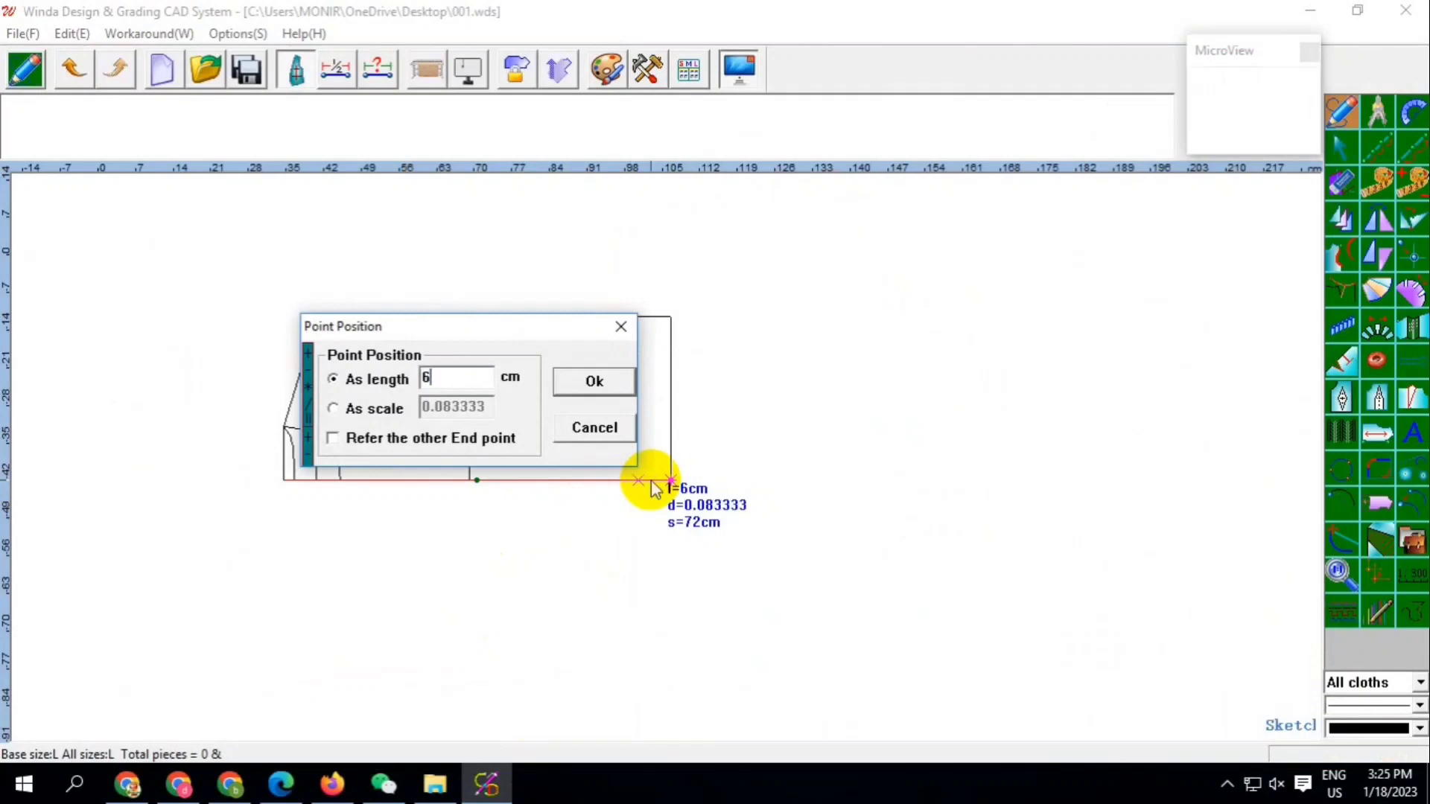
{"action": "left_click", "coordinate": [599, 385]}
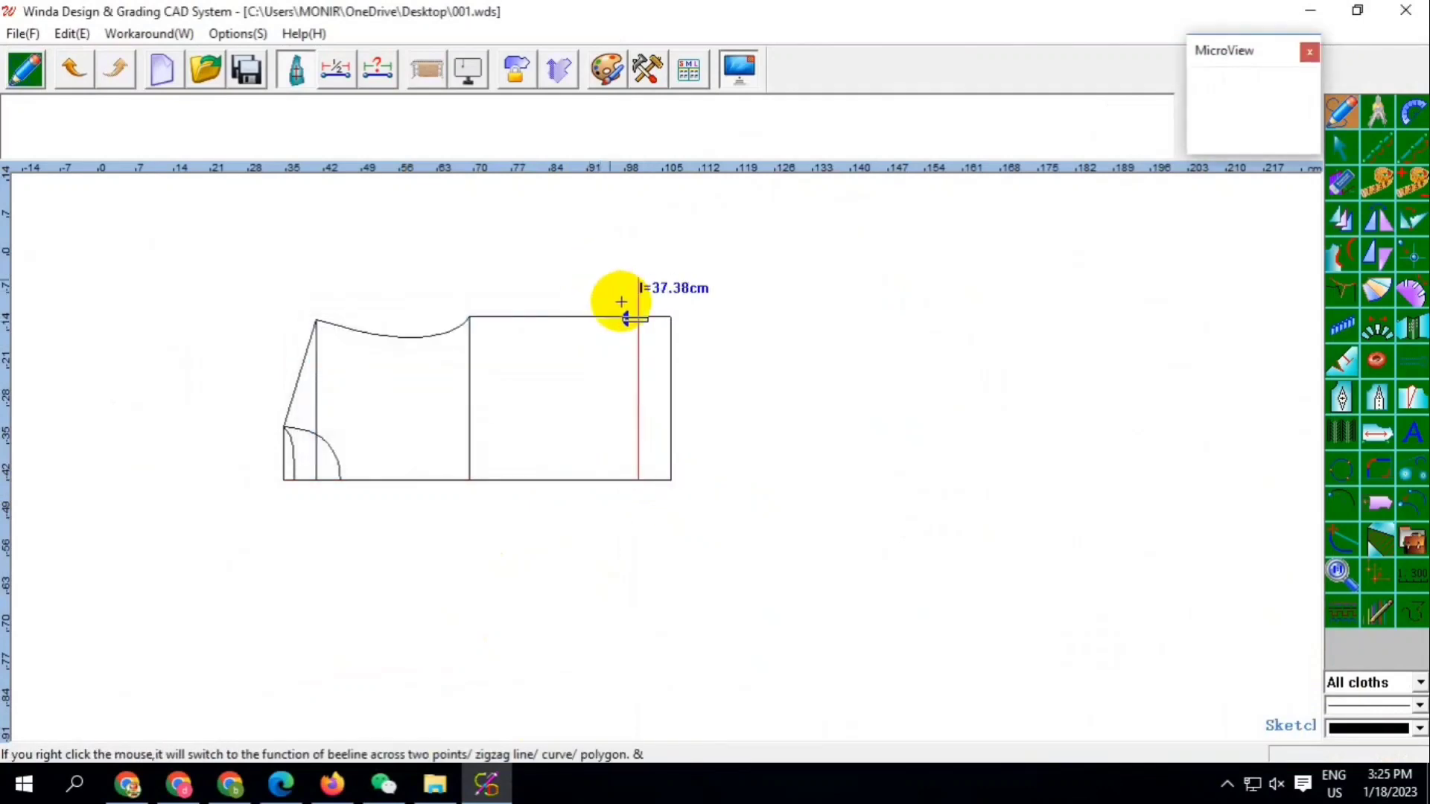
{"action": "left_click", "coordinate": [638, 466]}
{"action": "type", "text": "5"}
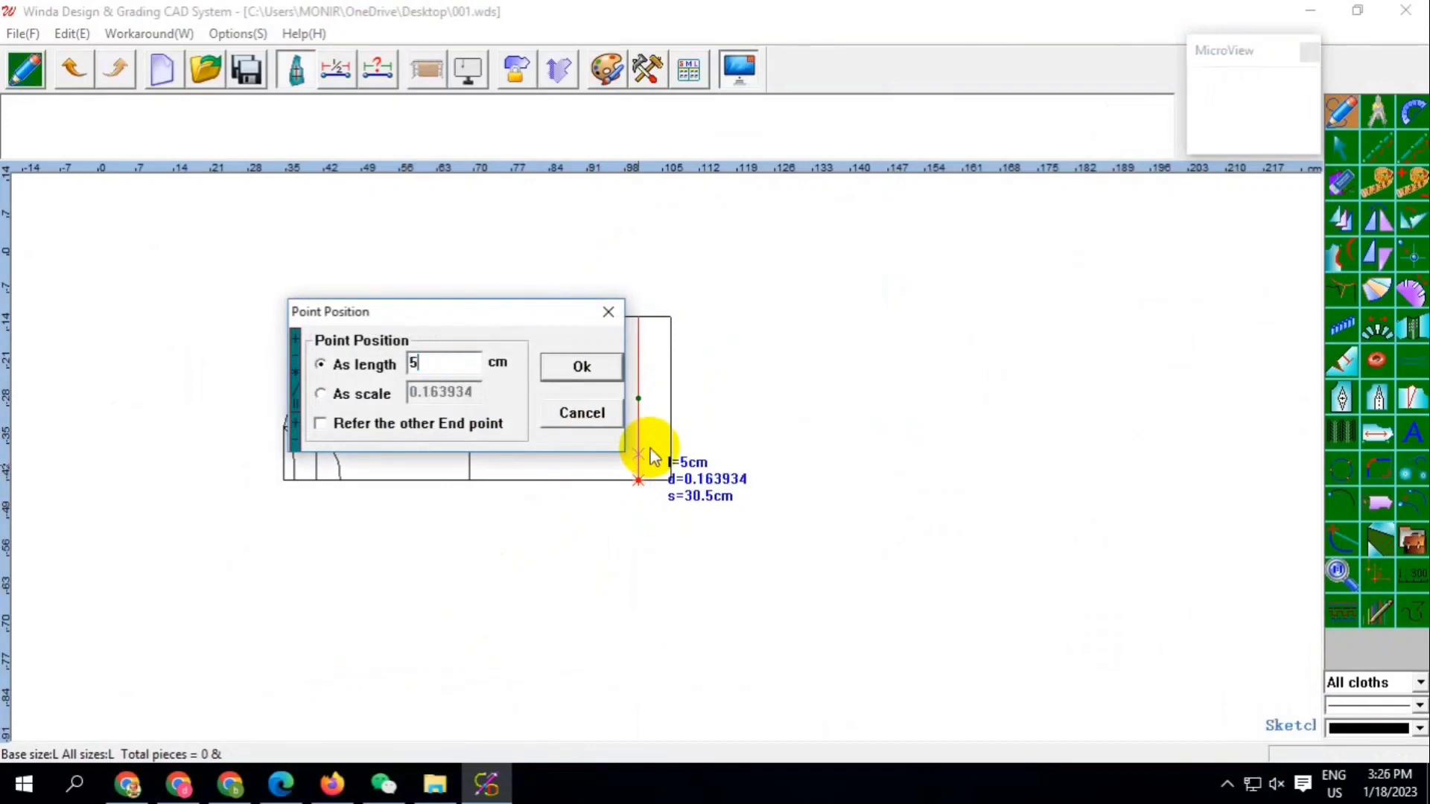
{"action": "type", "text": "1"}
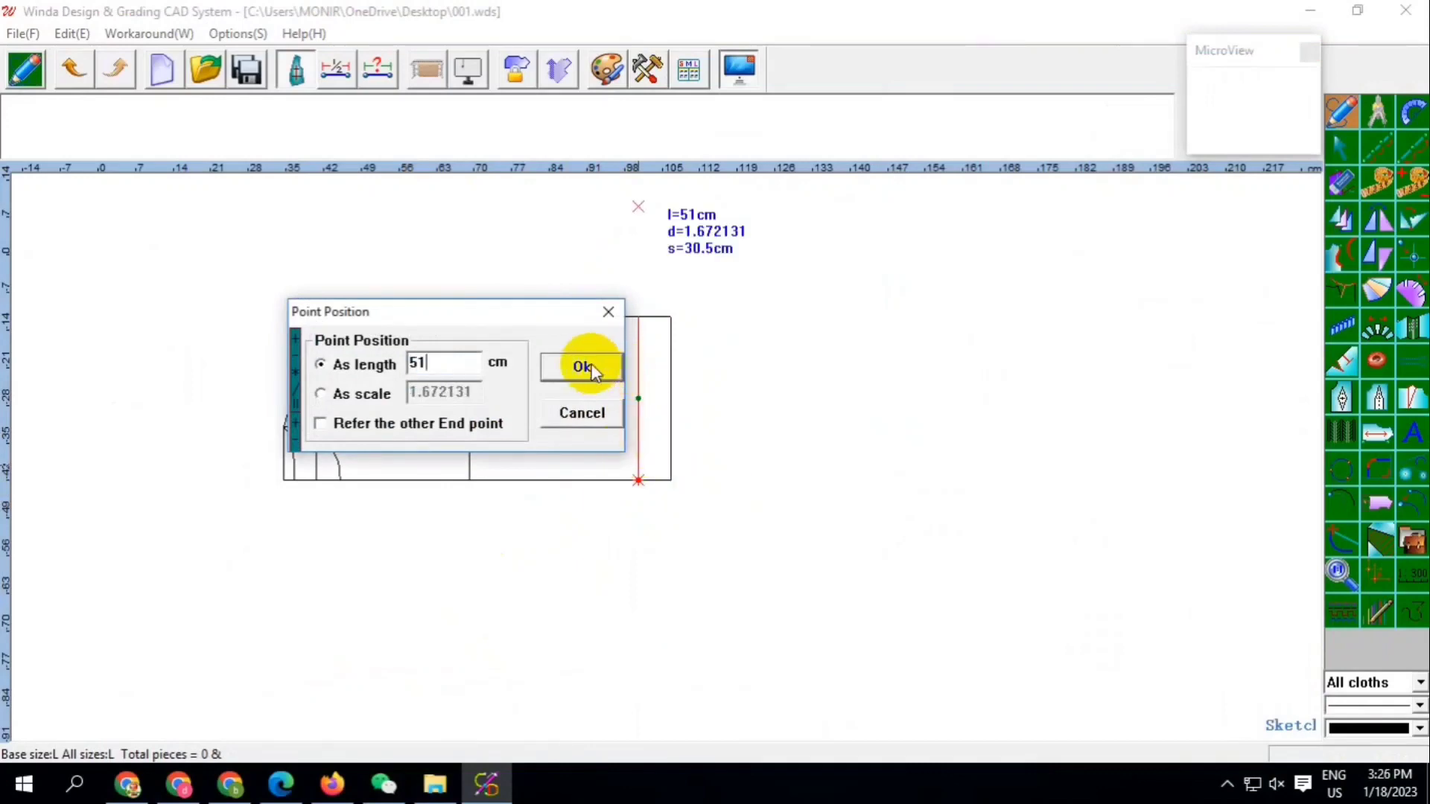
{"action": "double_click", "coordinate": [451, 361]}
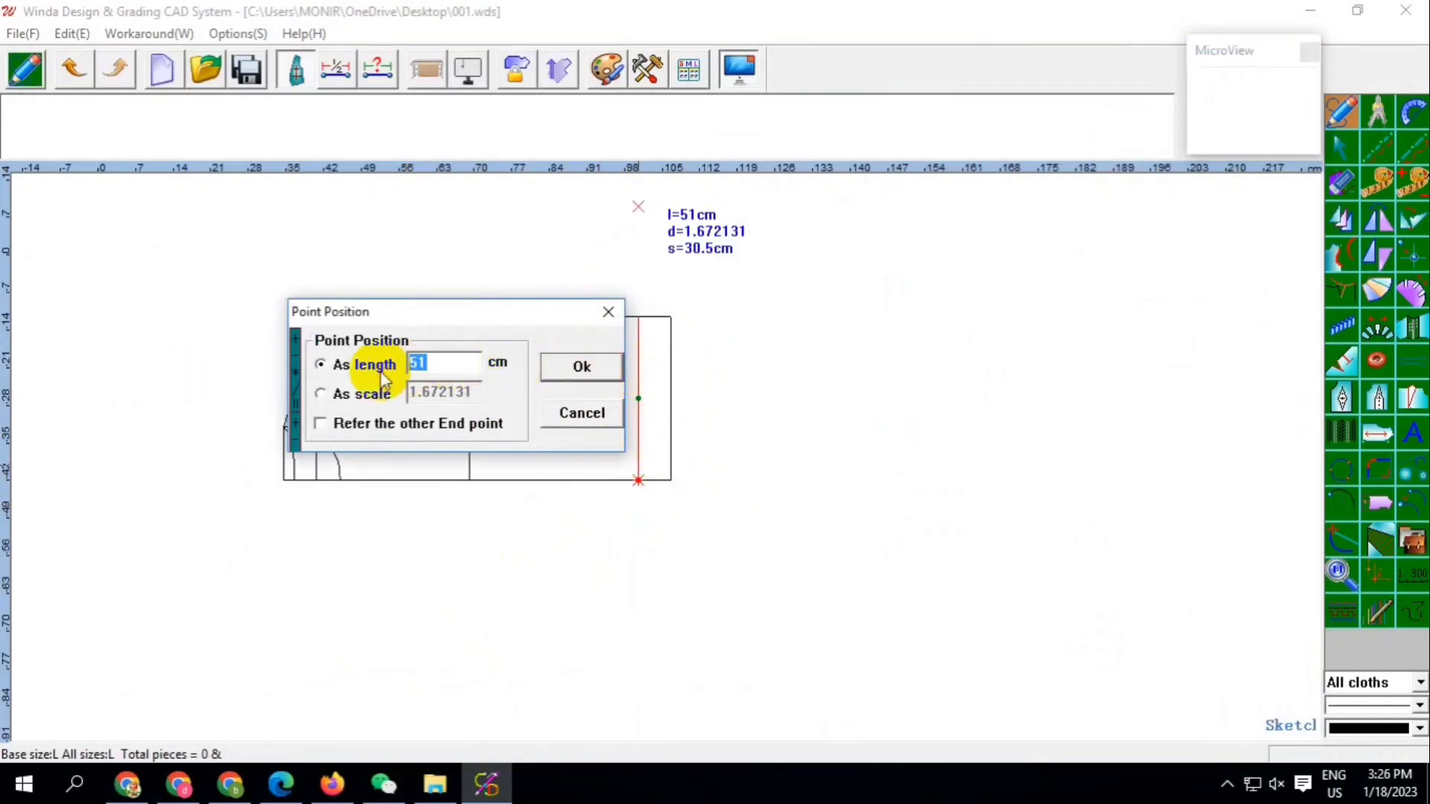
{"action": "type", "text": "25.5"}
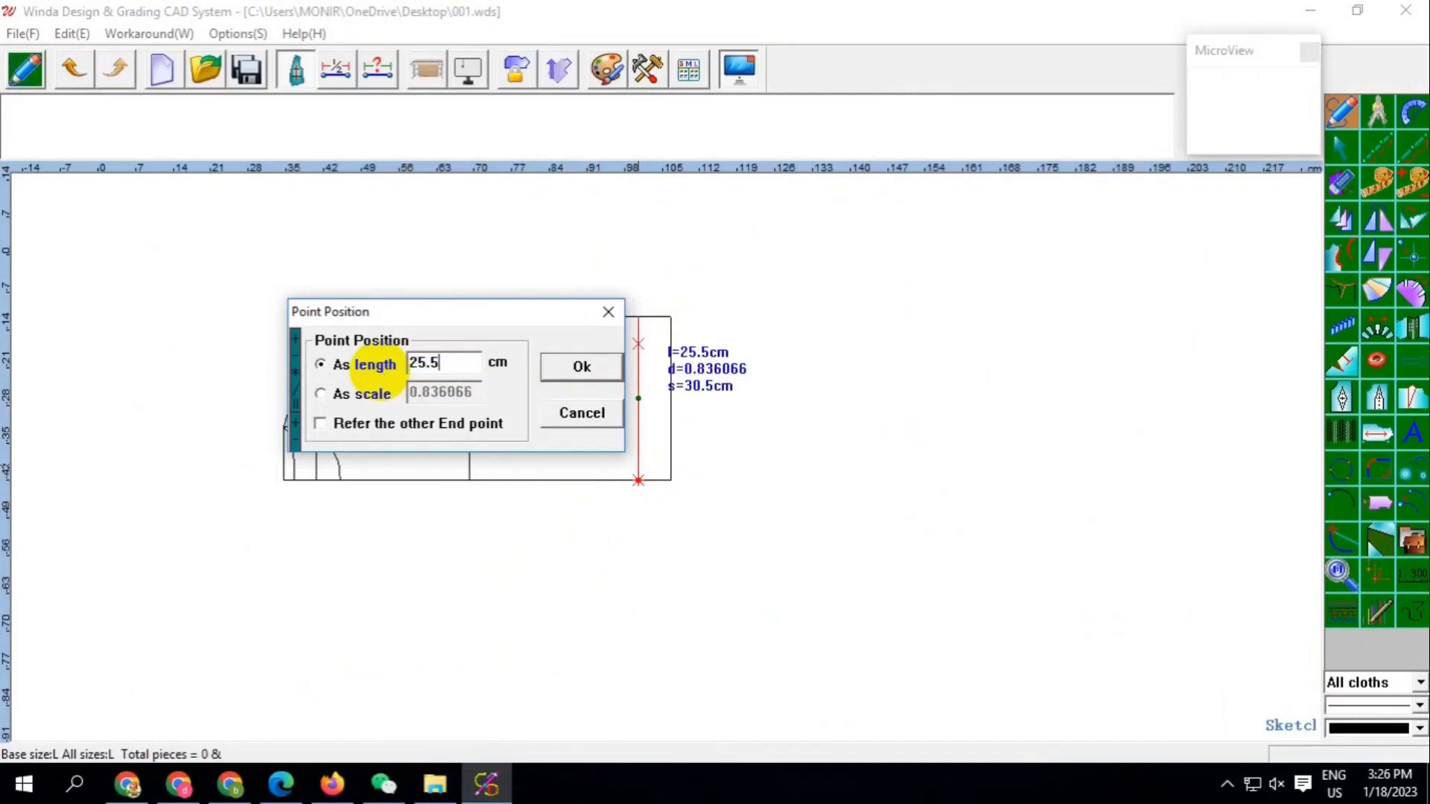
{"action": "left_click", "coordinate": [580, 367]}
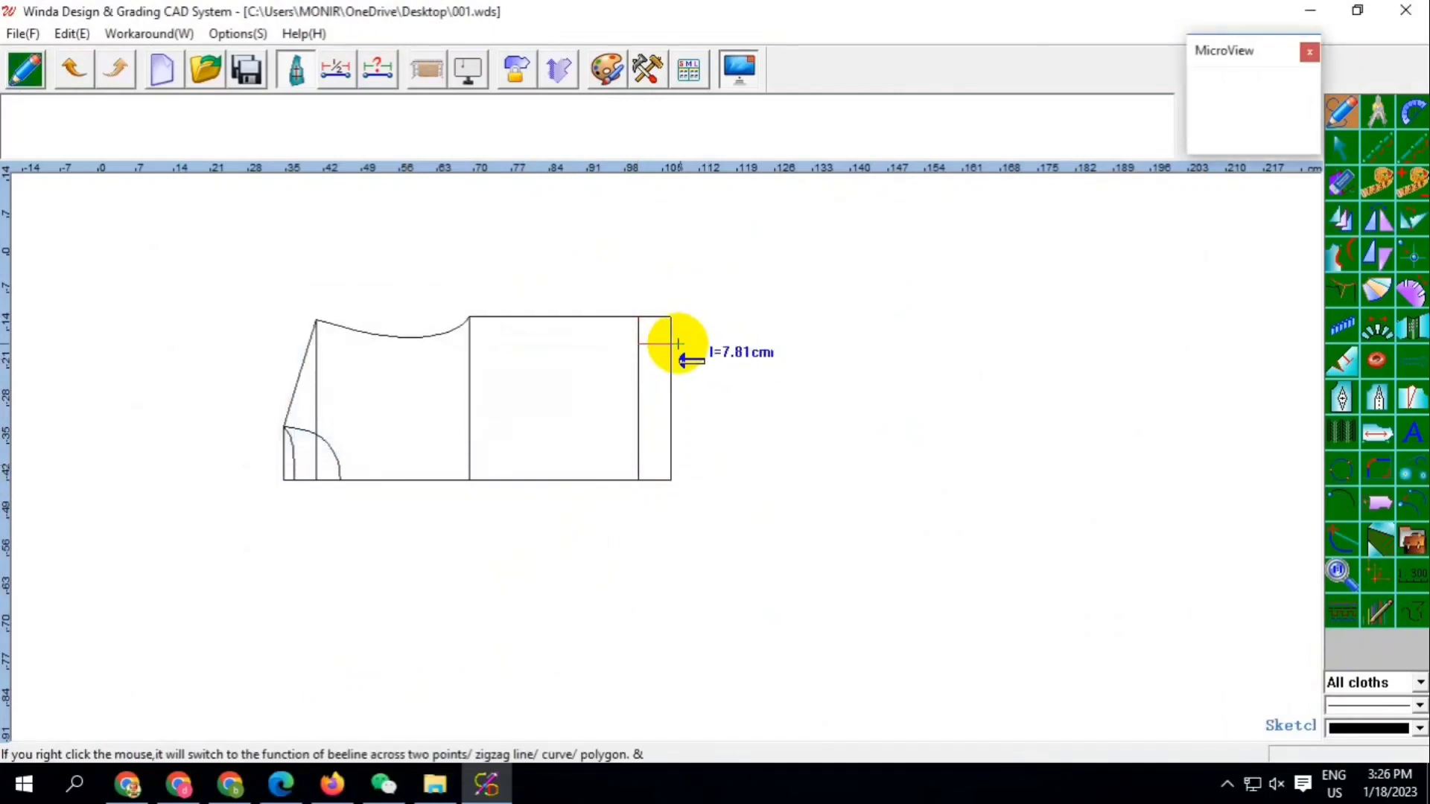
Mirror the entire half-pattern across the bottom line into a full symmetrical outline
{"action": "left_click", "coordinate": [1370, 220]}
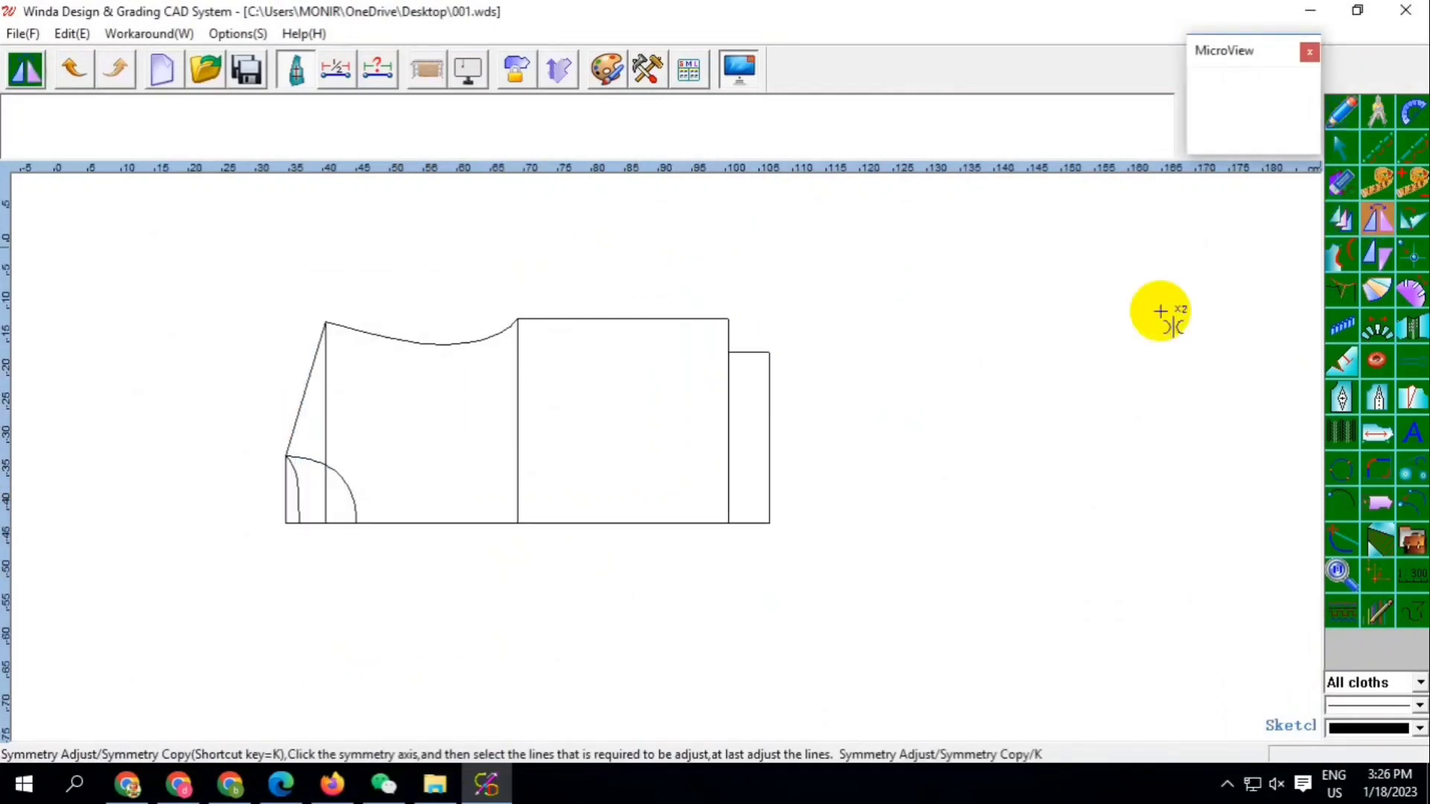
{"action": "left_click", "coordinate": [771, 524]}
{"action": "left_click", "coordinate": [730, 524]}
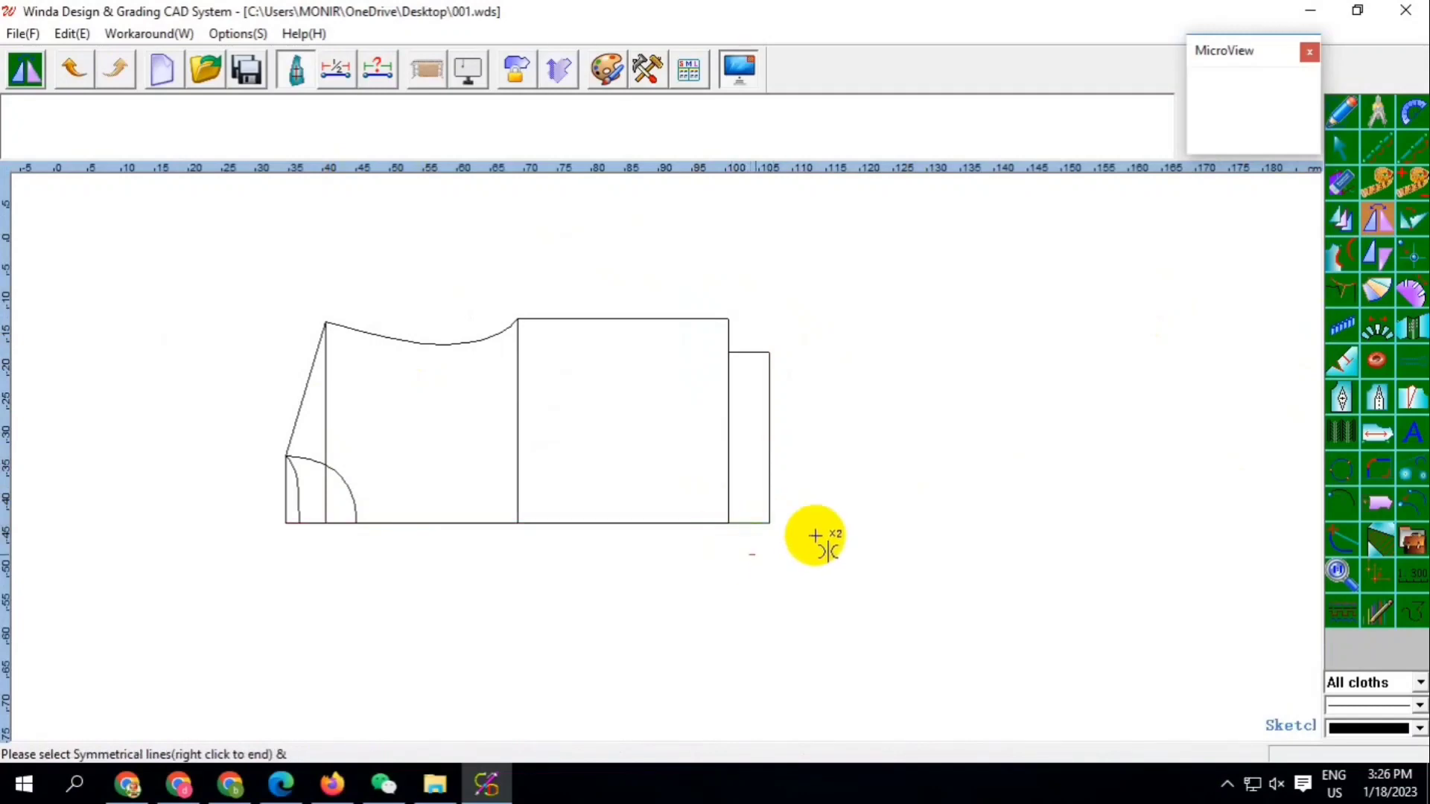
{"action": "left_click_drag", "start_coordinate": [749, 555], "coordinate": [721, 499]}
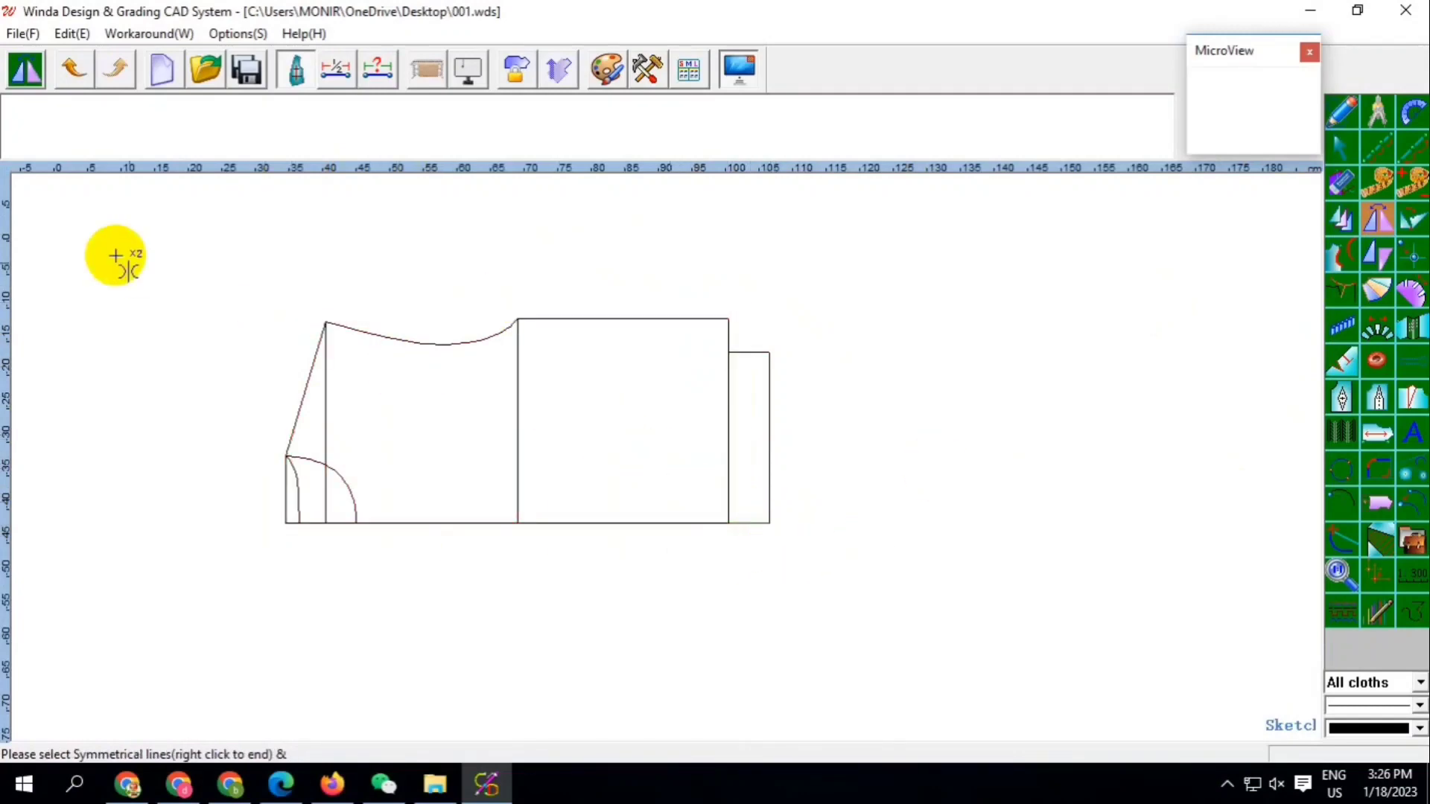
{"action": "left_click_drag", "start_coordinate": [171, 252], "coordinate": [799, 488]}
{"action": "right_click", "coordinate": [890, 456]}
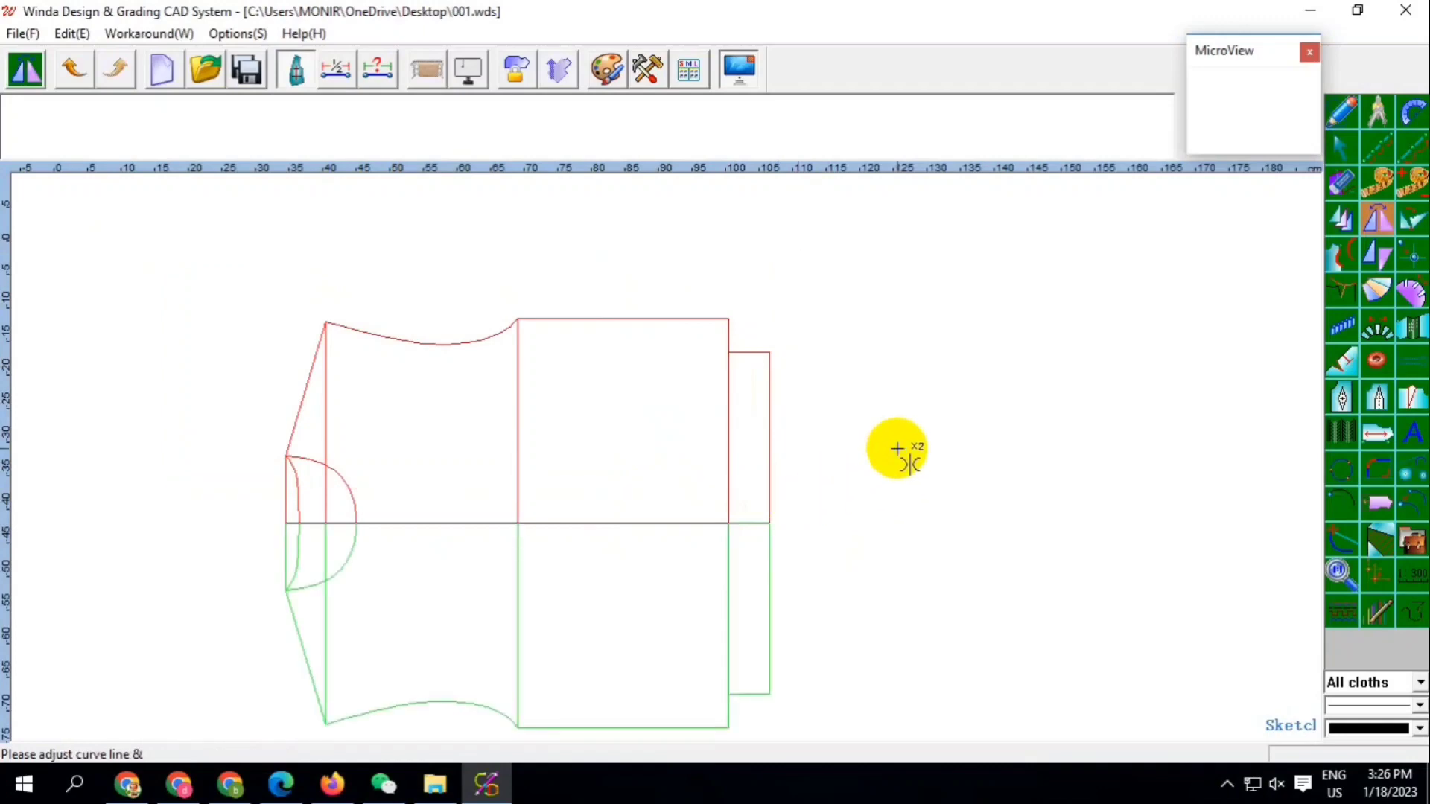
Check the sweater spec sheet, then return to the pattern drawing
{"action": "scroll", "coordinate": [663, 478], "scroll_direction": "down", "scroll_amount": 2}
{"action": "scroll", "coordinate": [670, 472], "scroll_direction": "up", "scroll_amount": 2}
{"action": "key", "text": "alt+Tab"}
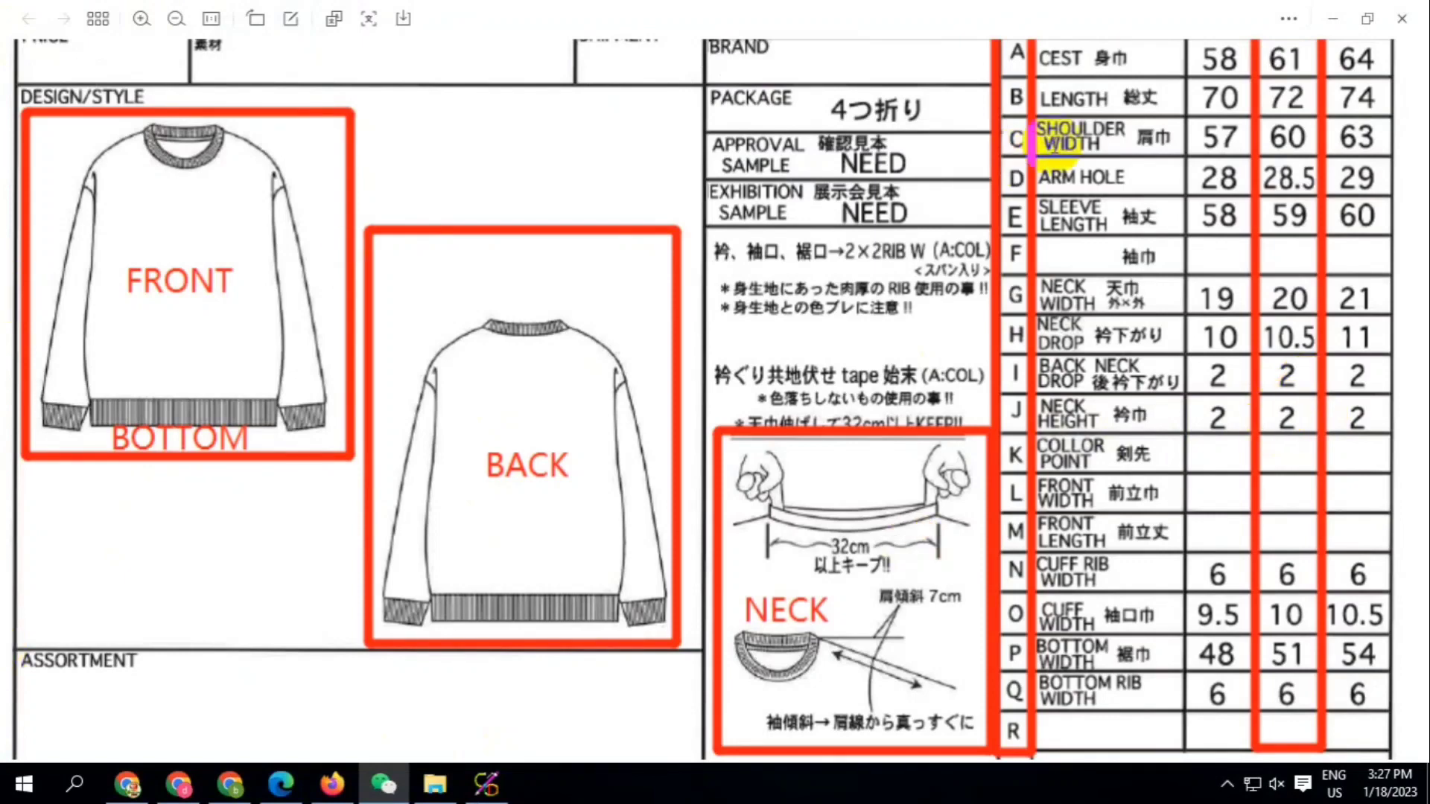
{"action": "left_click", "coordinate": [486, 784]}
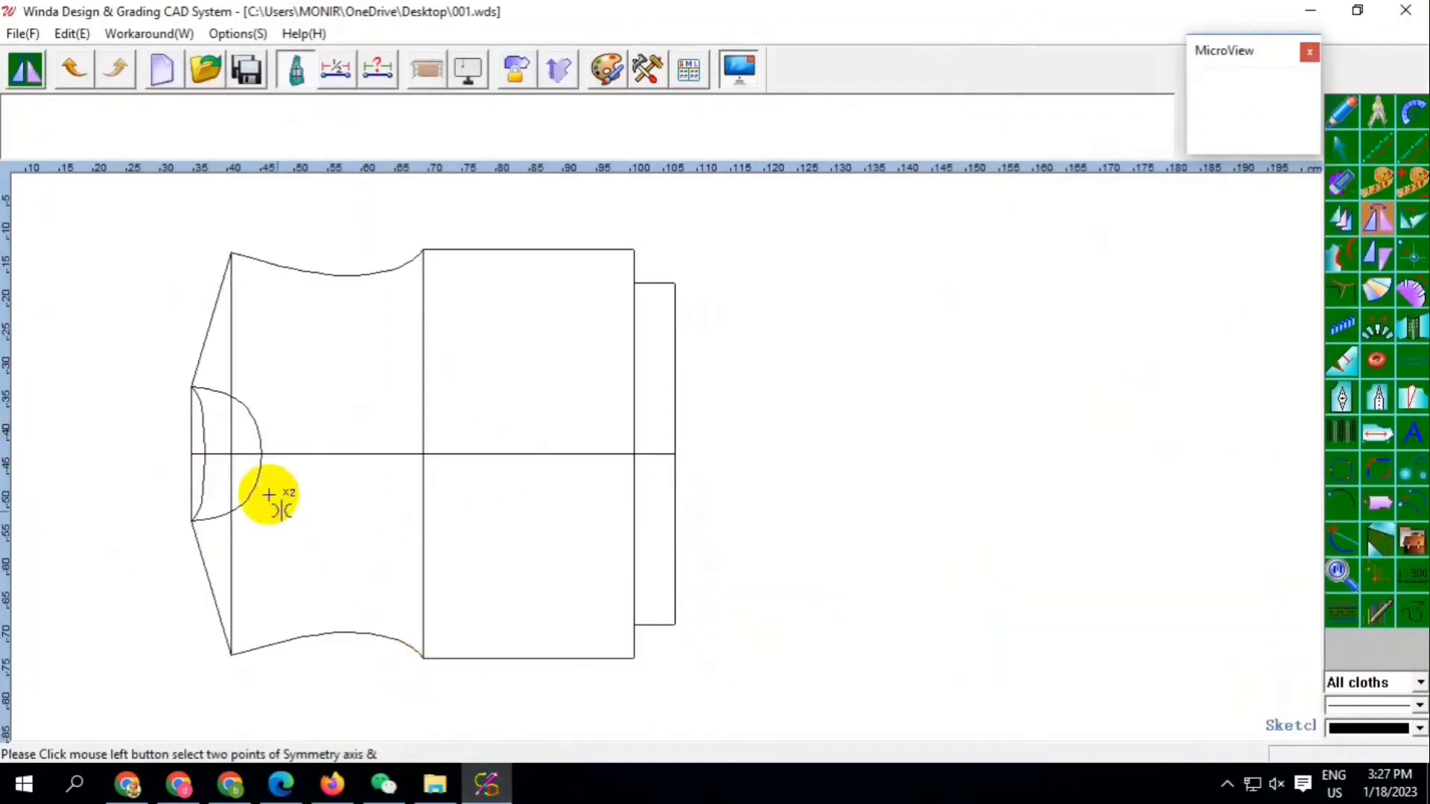
Compare the outer and inner neck curve lengths, totalling 53.75 cm
{"action": "left_click", "coordinate": [1421, 186]}
{"action": "left_click", "coordinate": [253, 420]}
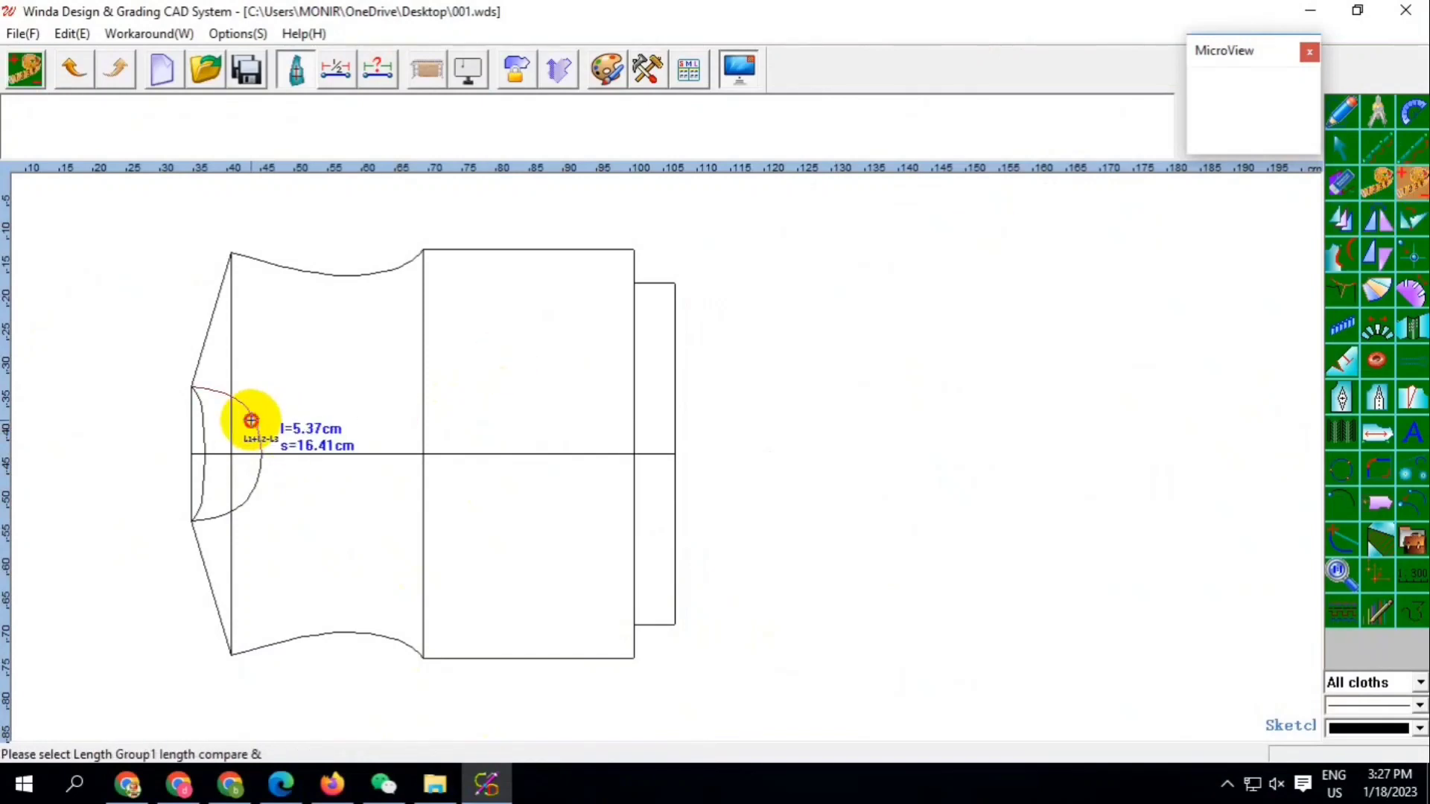
{"action": "left_click", "coordinate": [251, 420]}
{"action": "left_click", "coordinate": [199, 493]}
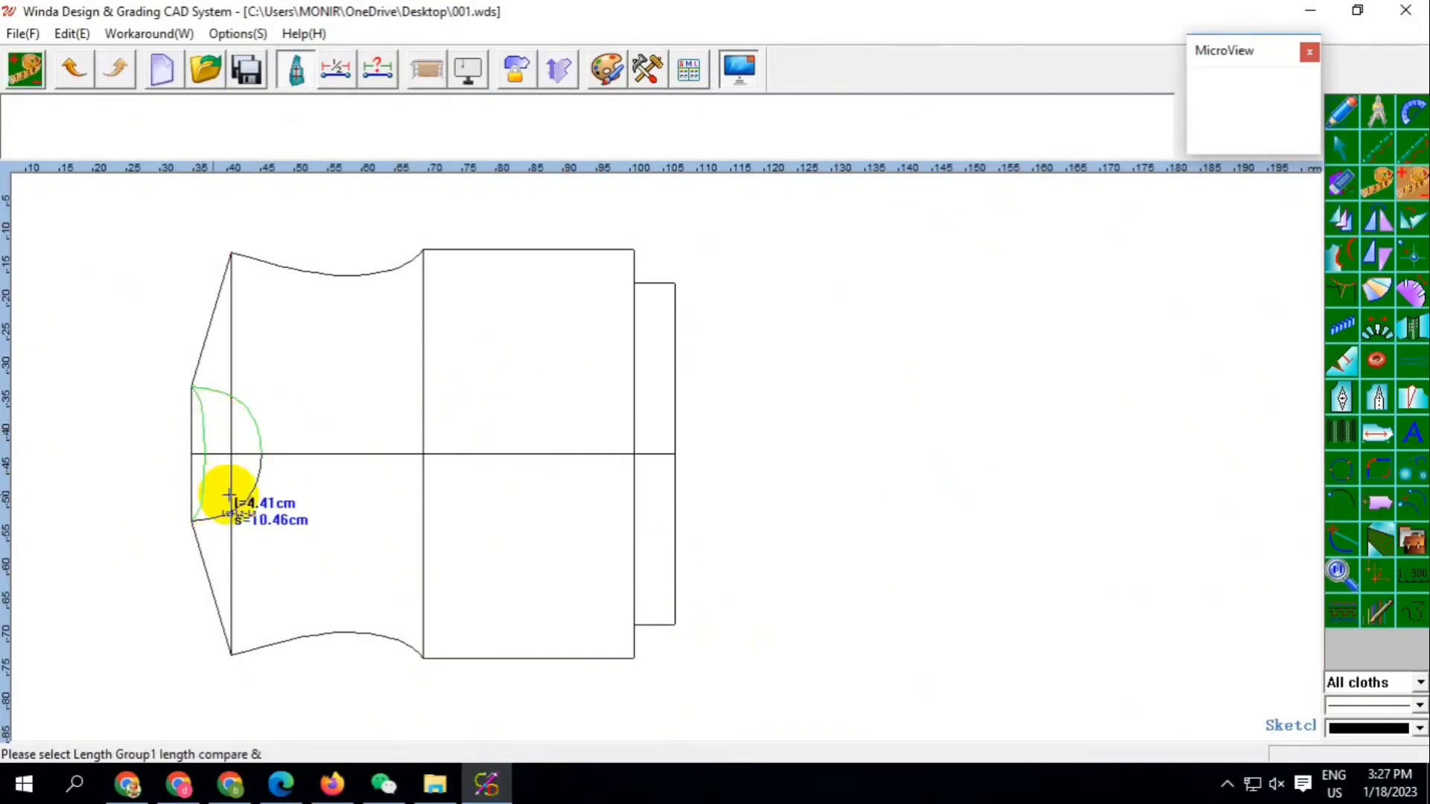
{"action": "right_click", "coordinate": [291, 490]}
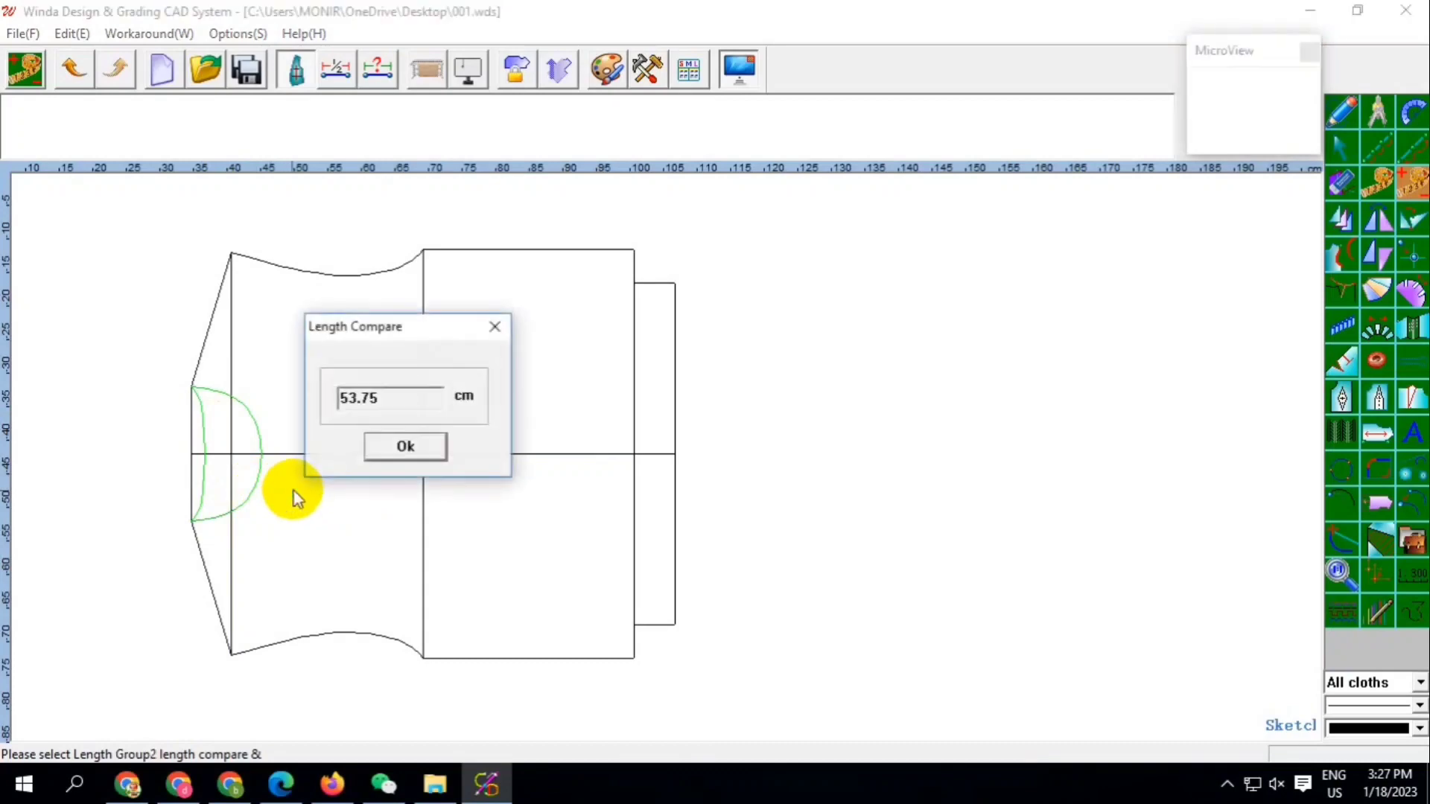
{"action": "left_click", "coordinate": [399, 447]}
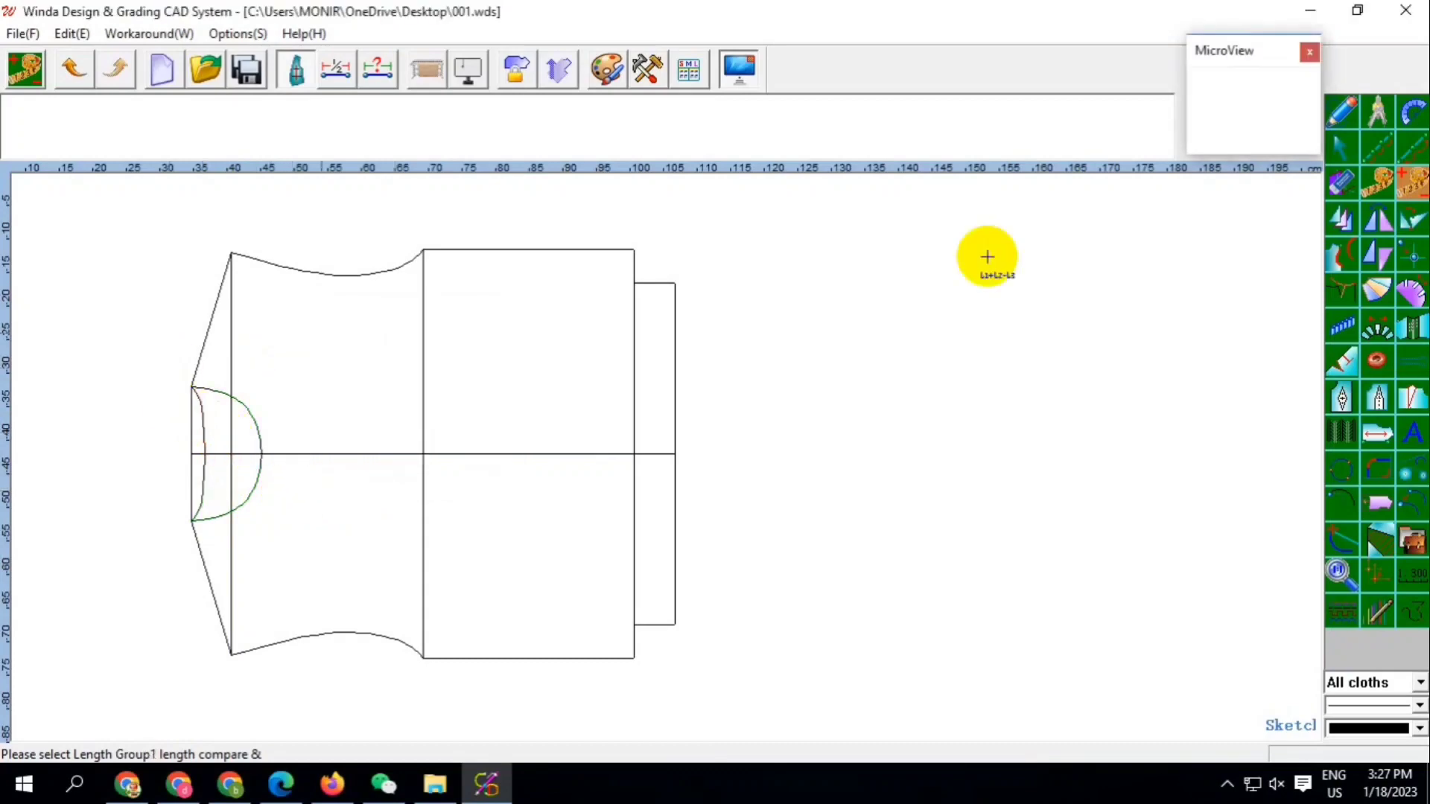
{"action": "left_click", "coordinate": [1324, 124]}
Draw a rectangle 4 cm wide and 50 cm tall to the left of the body pattern
{"action": "right_click", "coordinate": [815, 266]}
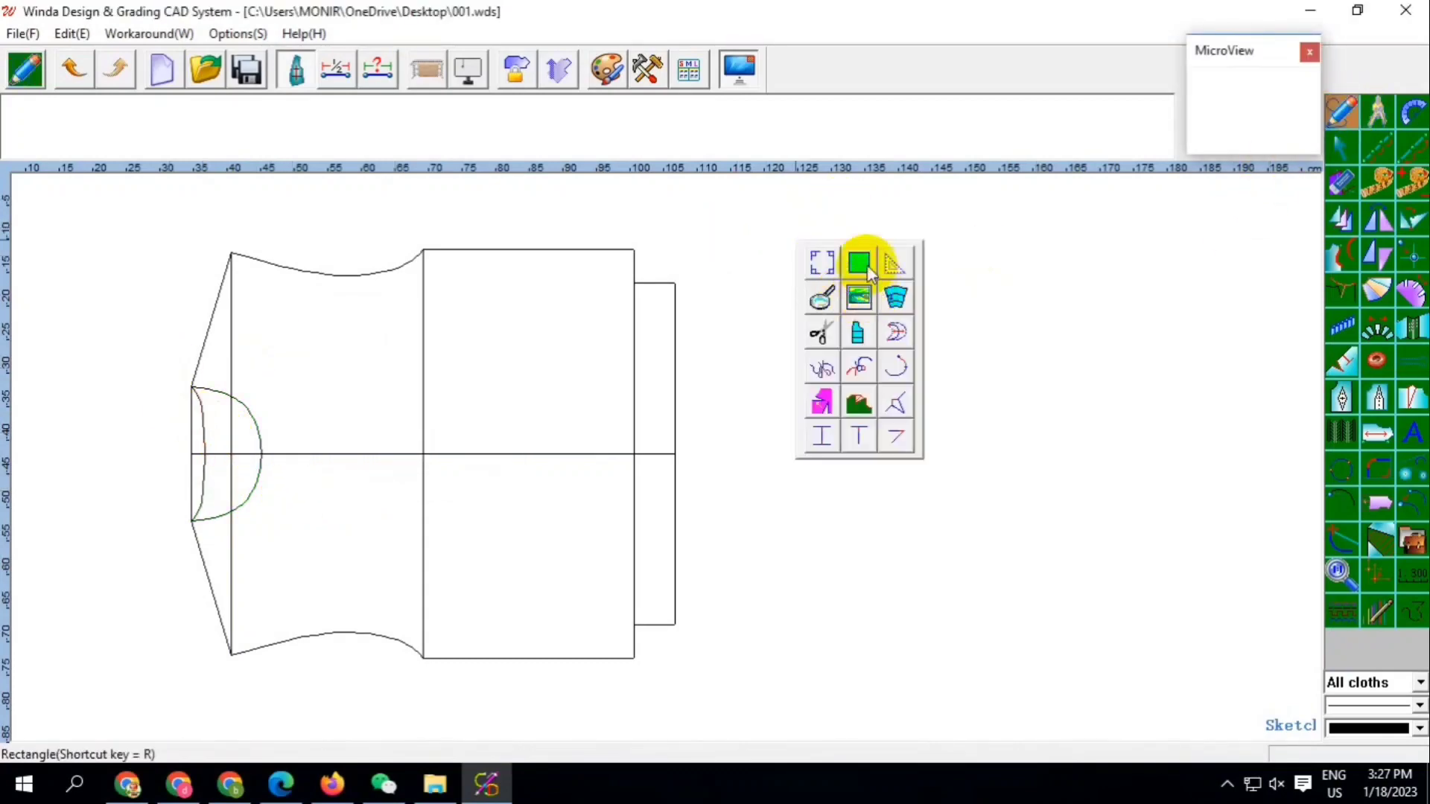
{"action": "left_click", "coordinate": [858, 262]}
{"action": "left_click", "coordinate": [108, 231]}
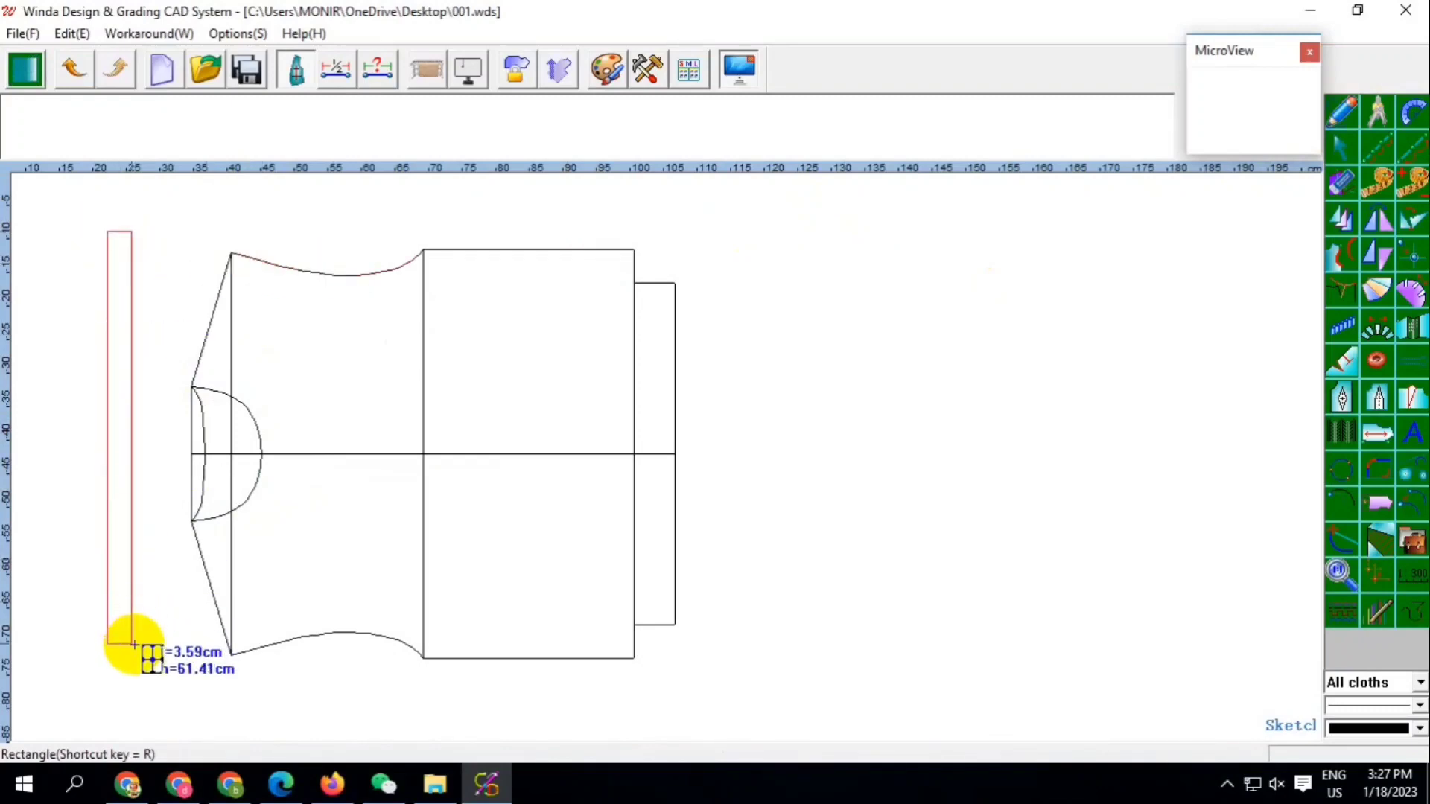
{"action": "left_click", "coordinate": [144, 639]}
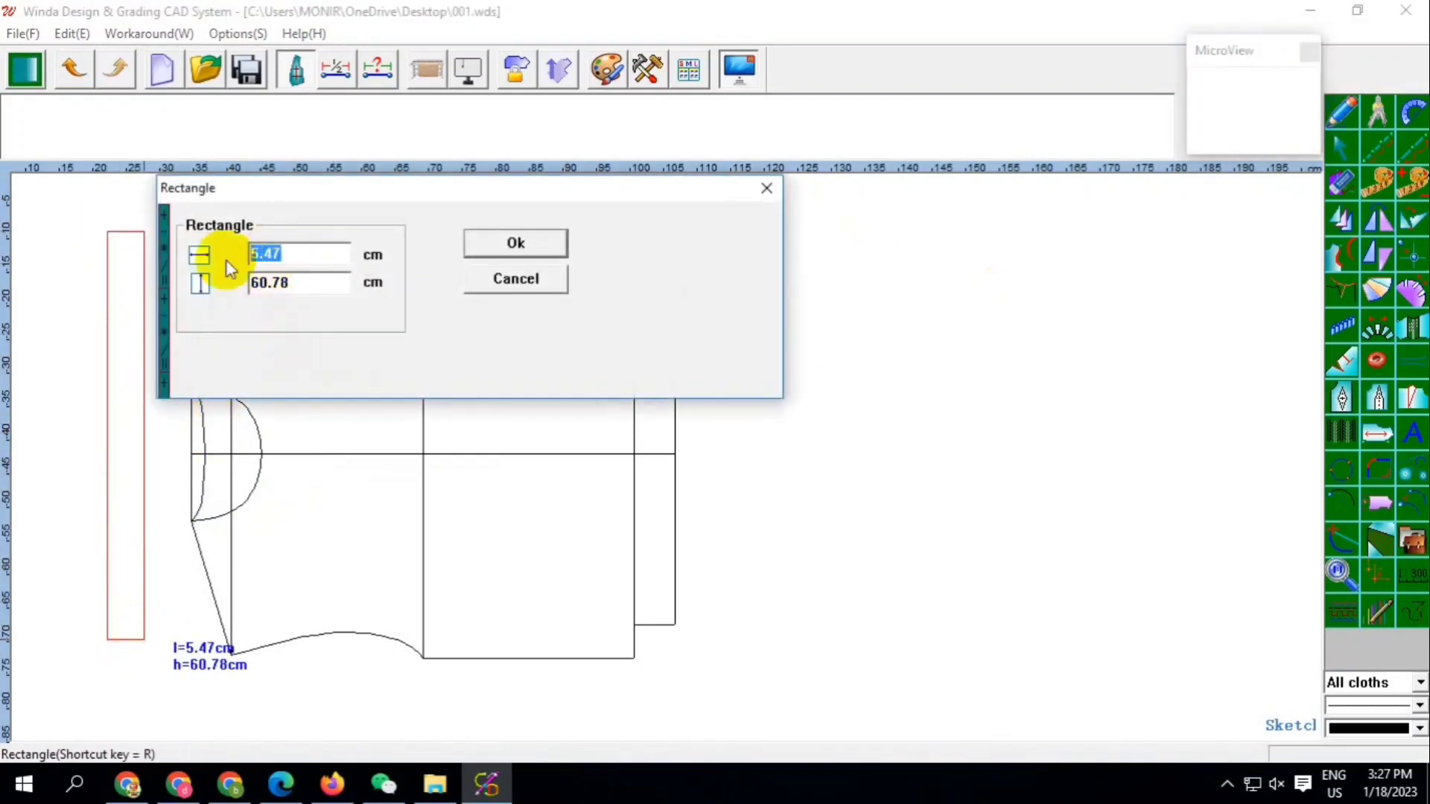
{"action": "type", "text": "50"}
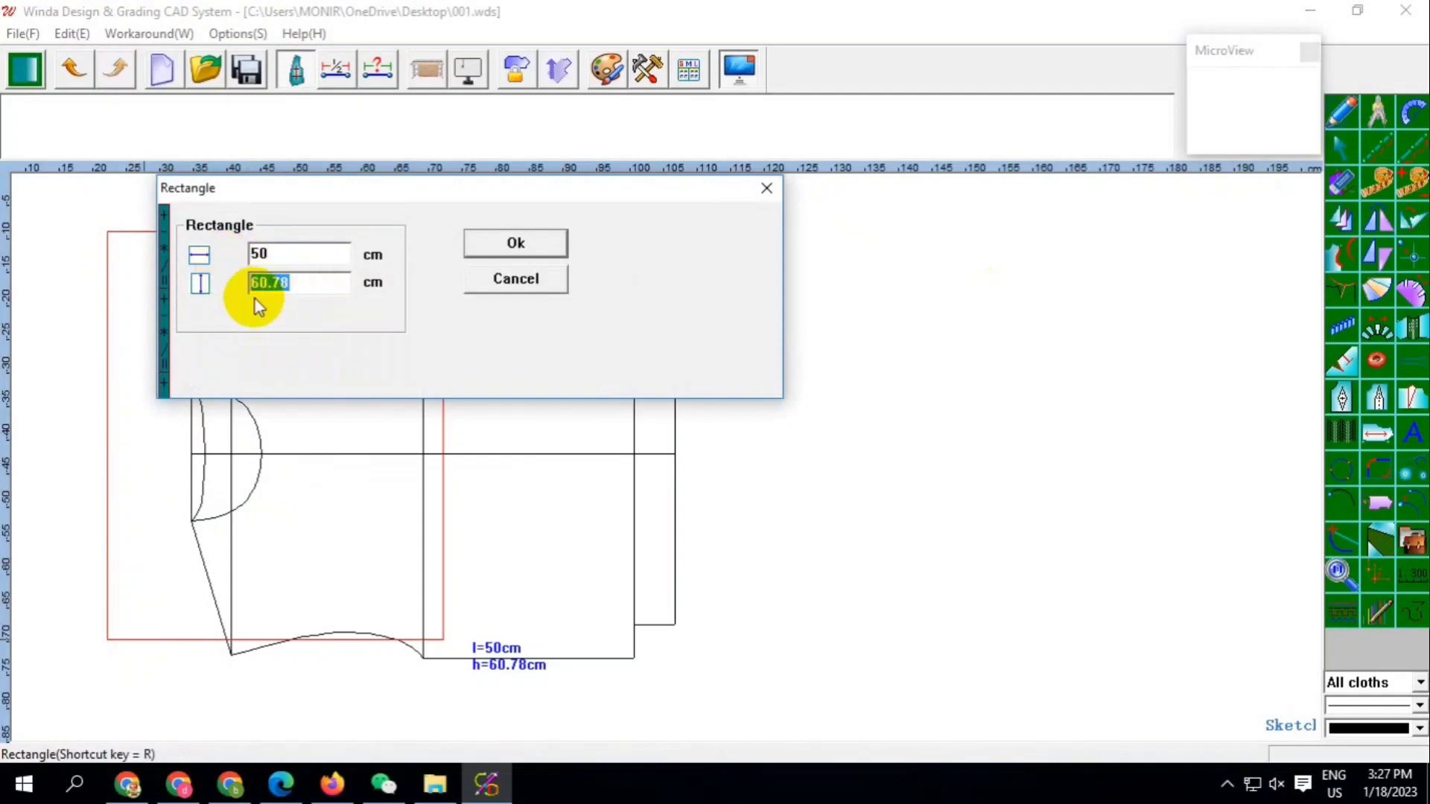
{"action": "type", "text": "4"}
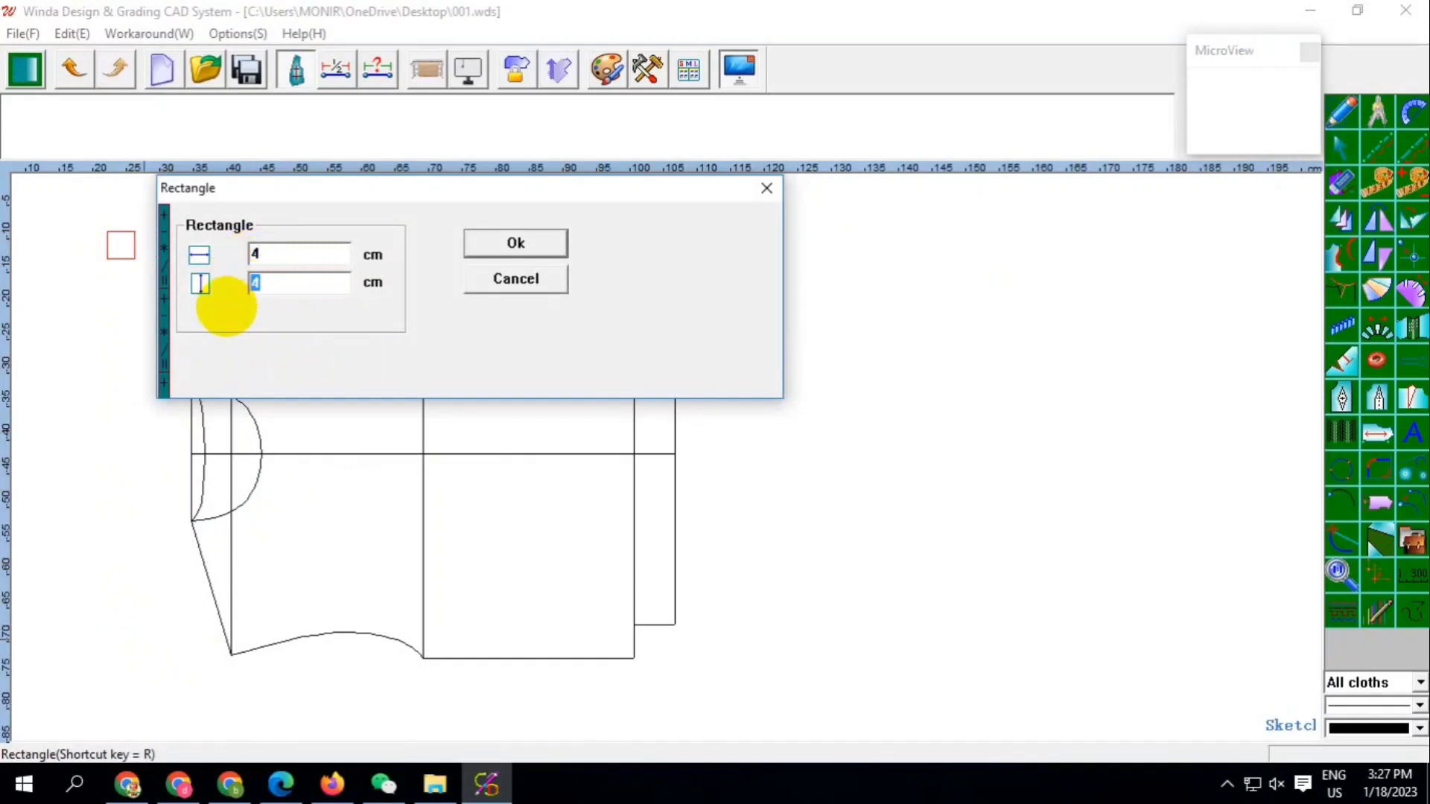
{"action": "type", "text": "50"}
{"action": "left_click", "coordinate": [481, 257]}
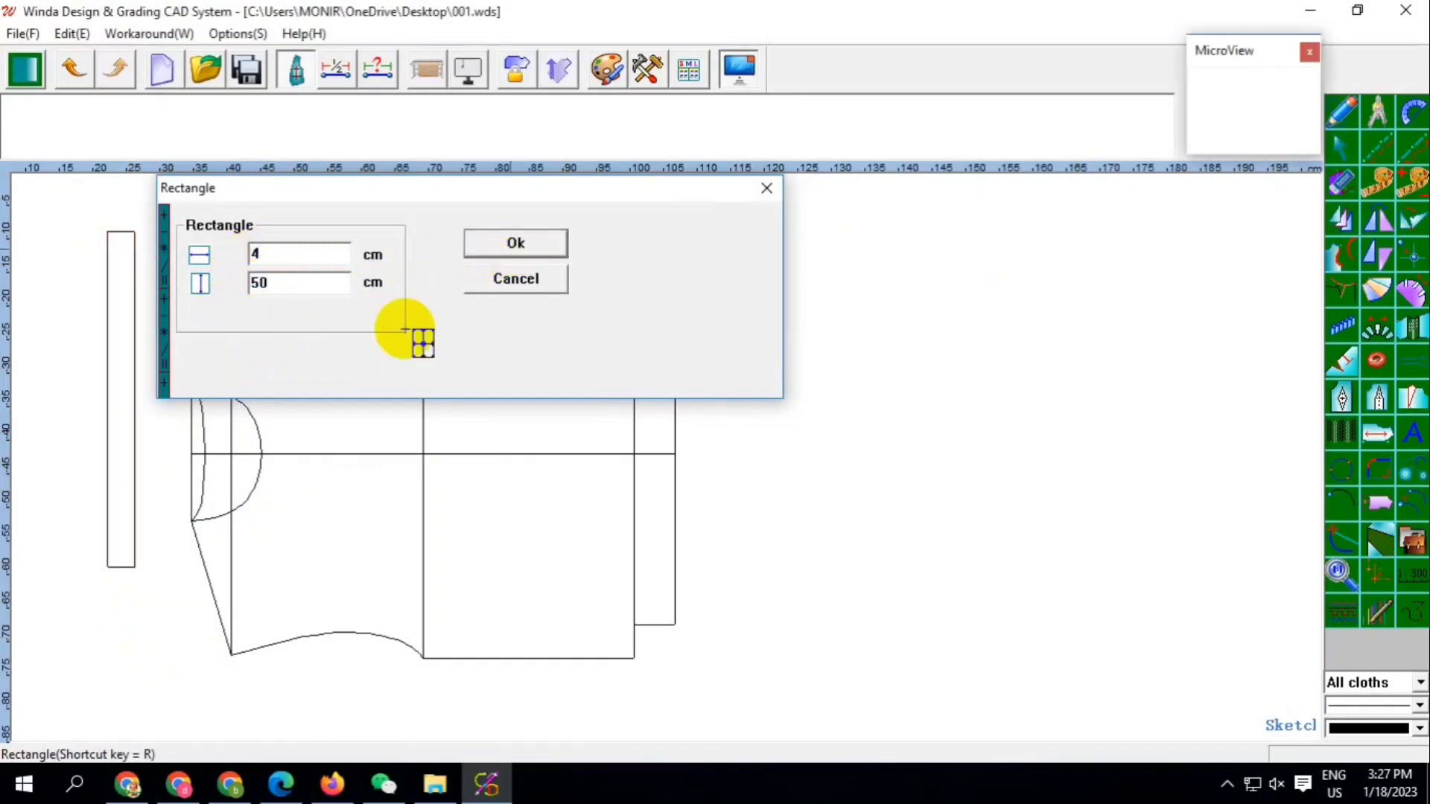
{"action": "left_click", "coordinate": [336, 440]}
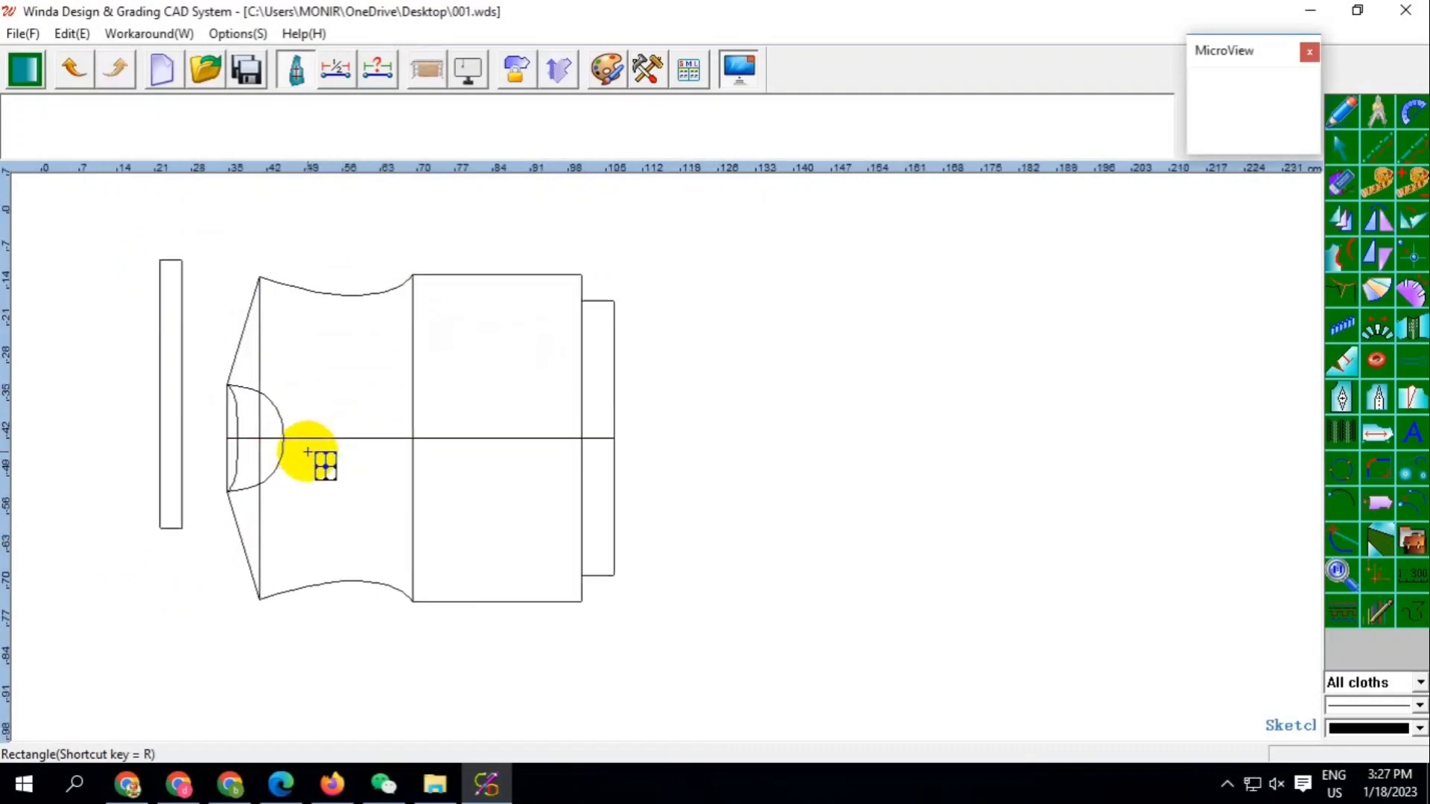
{"action": "right_click", "coordinate": [976, 279]}
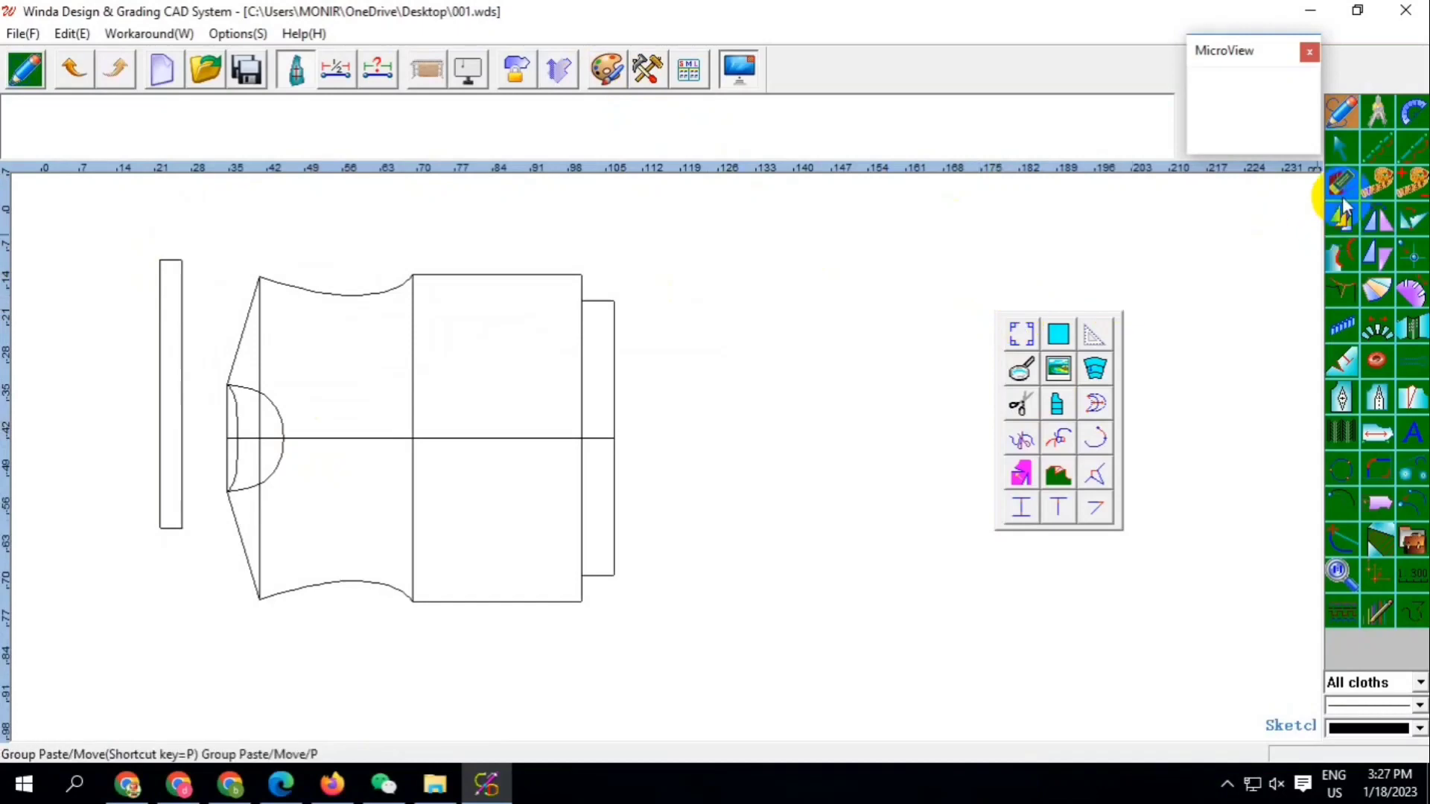
Copy the 4 × 50 cm rib strip to a spot just right of the original
{"action": "left_click", "coordinate": [1352, 235]}
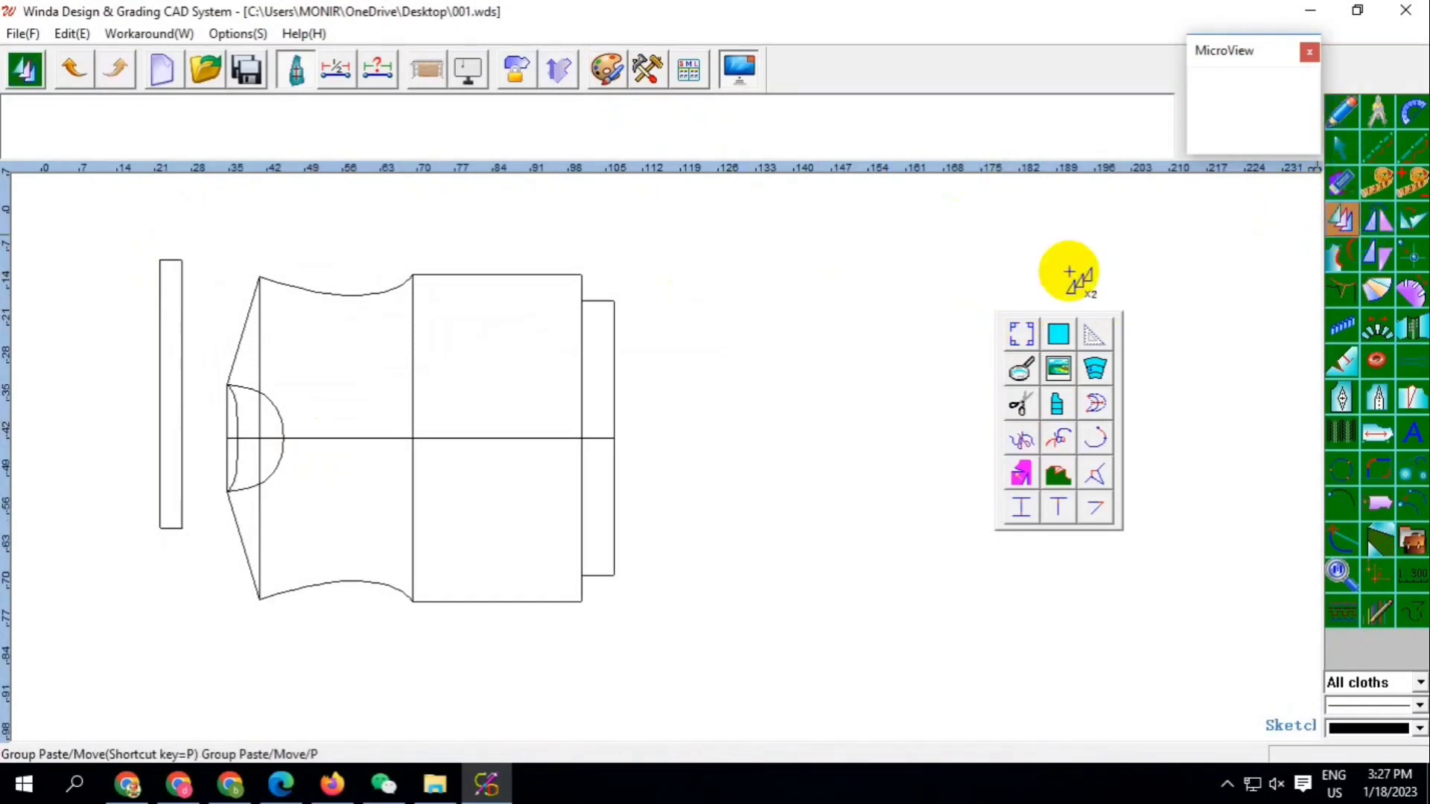
{"action": "left_click_drag", "start_coordinate": [125, 242], "coordinate": [195, 565]}
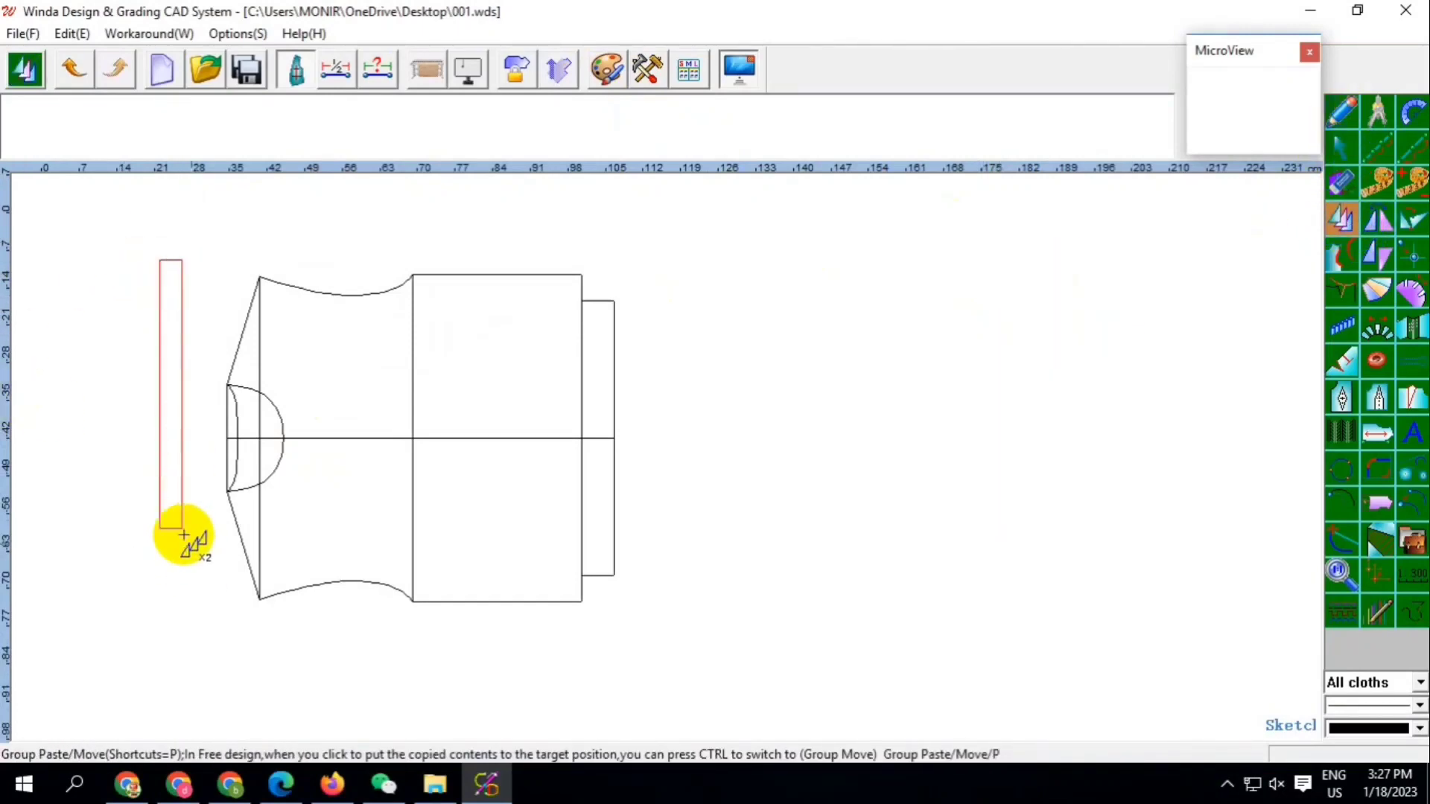
{"action": "left_click", "coordinate": [183, 529]}
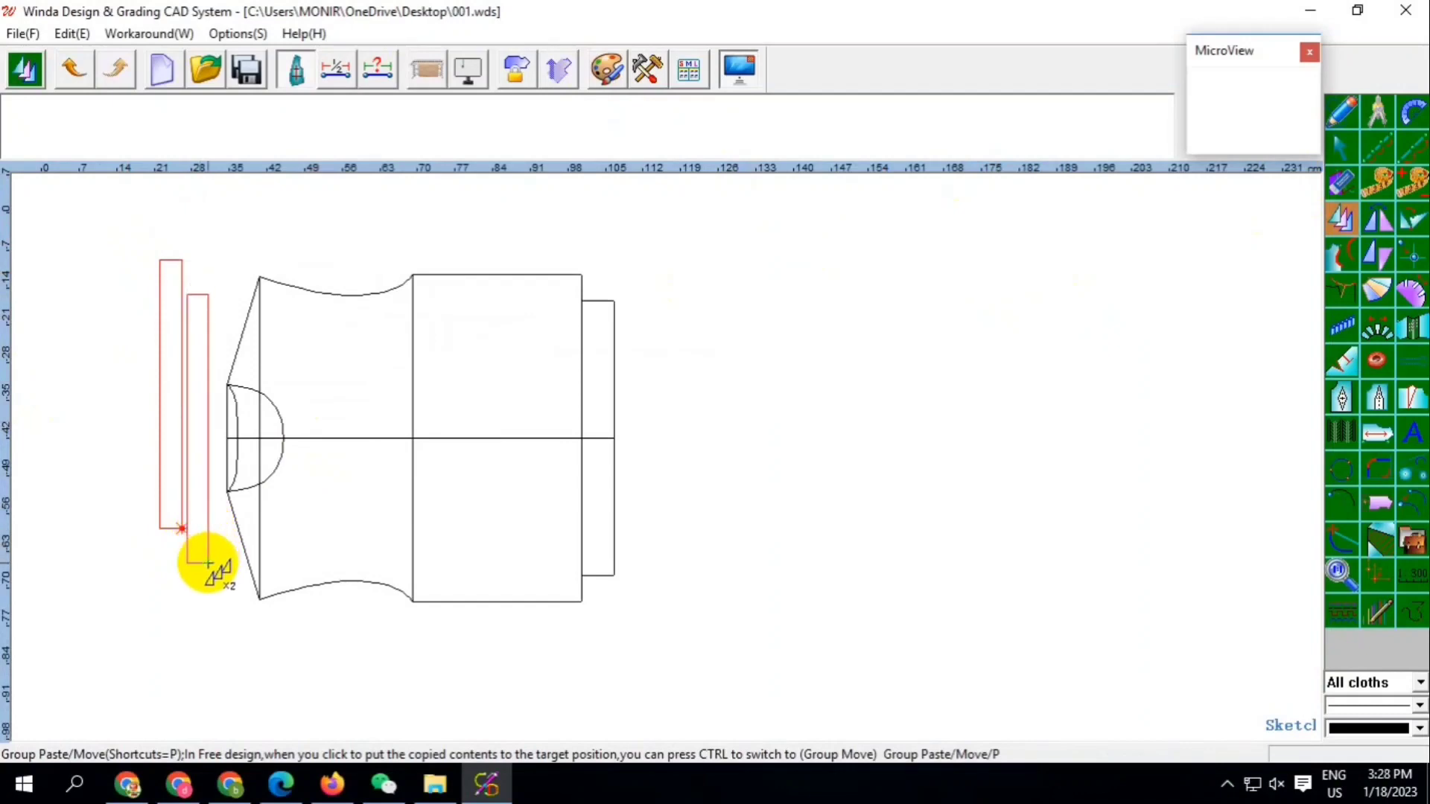
{"action": "left_click", "coordinate": [207, 563]}
{"action": "left_click", "coordinate": [317, 525]}
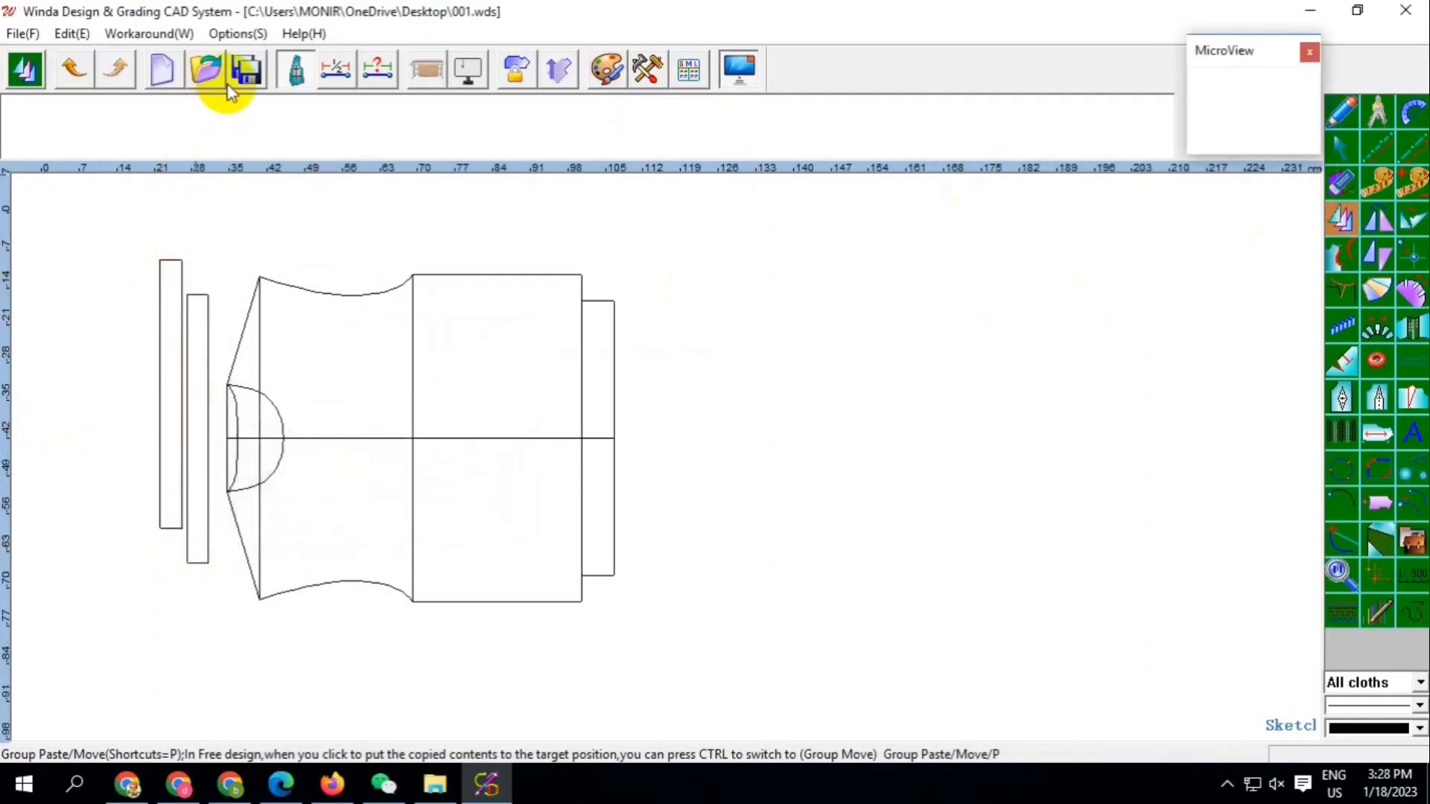
Erase the original leftmost strip and save the pattern file
{"action": "left_click", "coordinate": [1340, 183]}
{"action": "left_click_drag", "start_coordinate": [136, 225], "coordinate": [185, 579]}
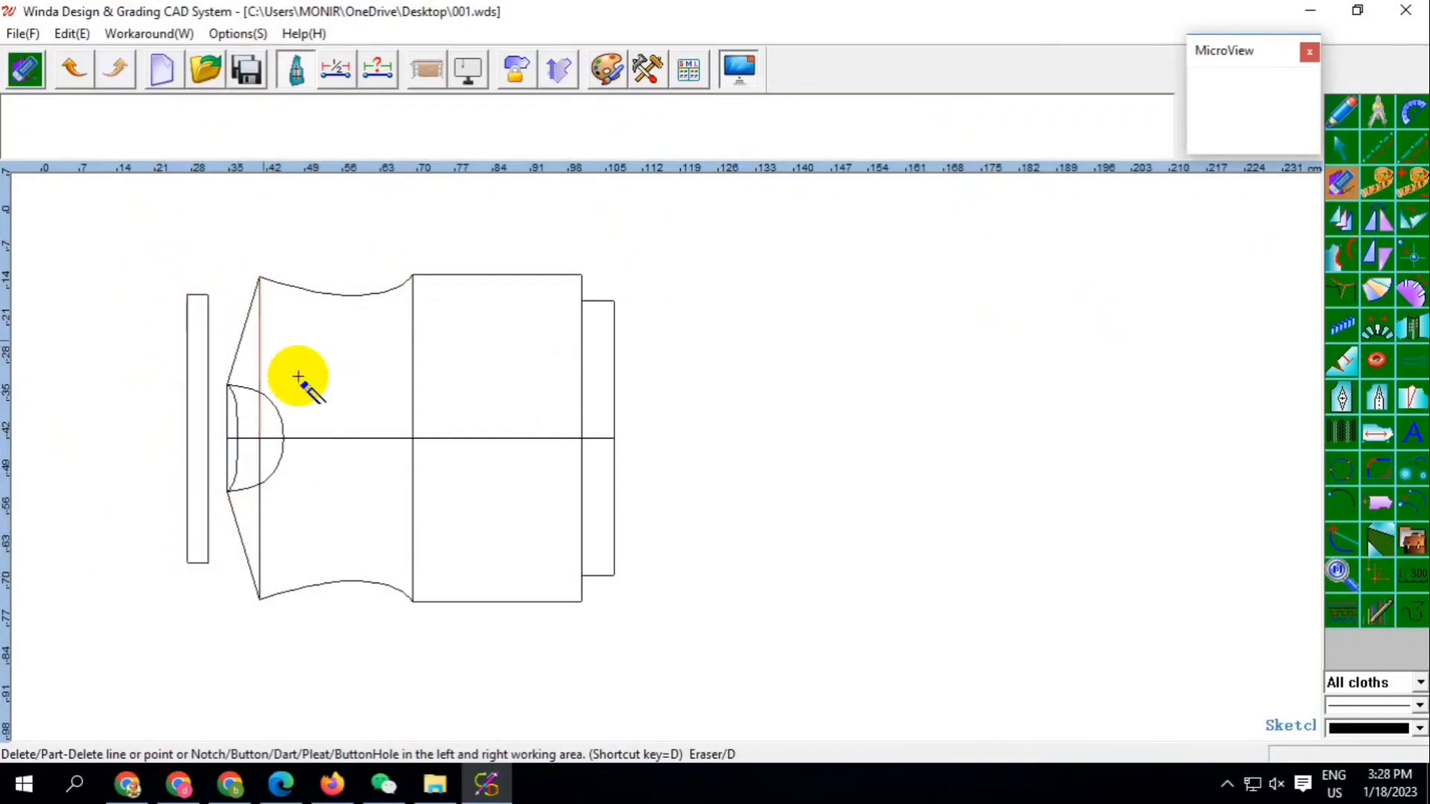
{"action": "scroll", "coordinate": [303, 384], "scroll_direction": "down", "scroll_amount": 1}
{"action": "scroll", "coordinate": [313, 443], "scroll_direction": "up", "scroll_amount": 2}
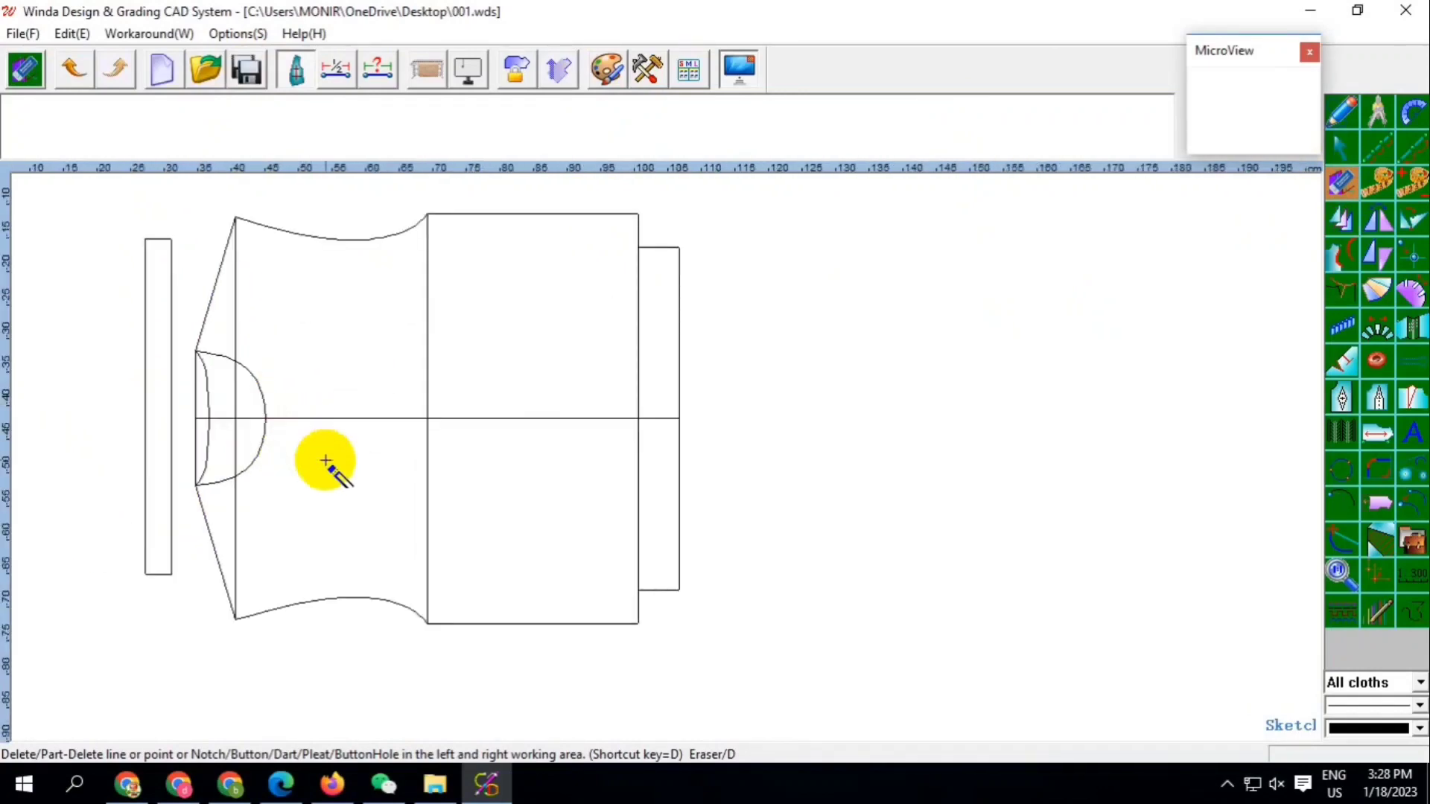
{"action": "left_click", "coordinate": [246, 70]}
{"action": "scroll", "coordinate": [425, 372], "scroll_direction": "down", "scroll_amount": 1}
{"action": "scroll", "coordinate": [498, 290], "scroll_direction": "up", "scroll_amount": 1}
{"action": "scroll", "coordinate": [529, 372], "scroll_direction": "down", "scroll_amount": 1}
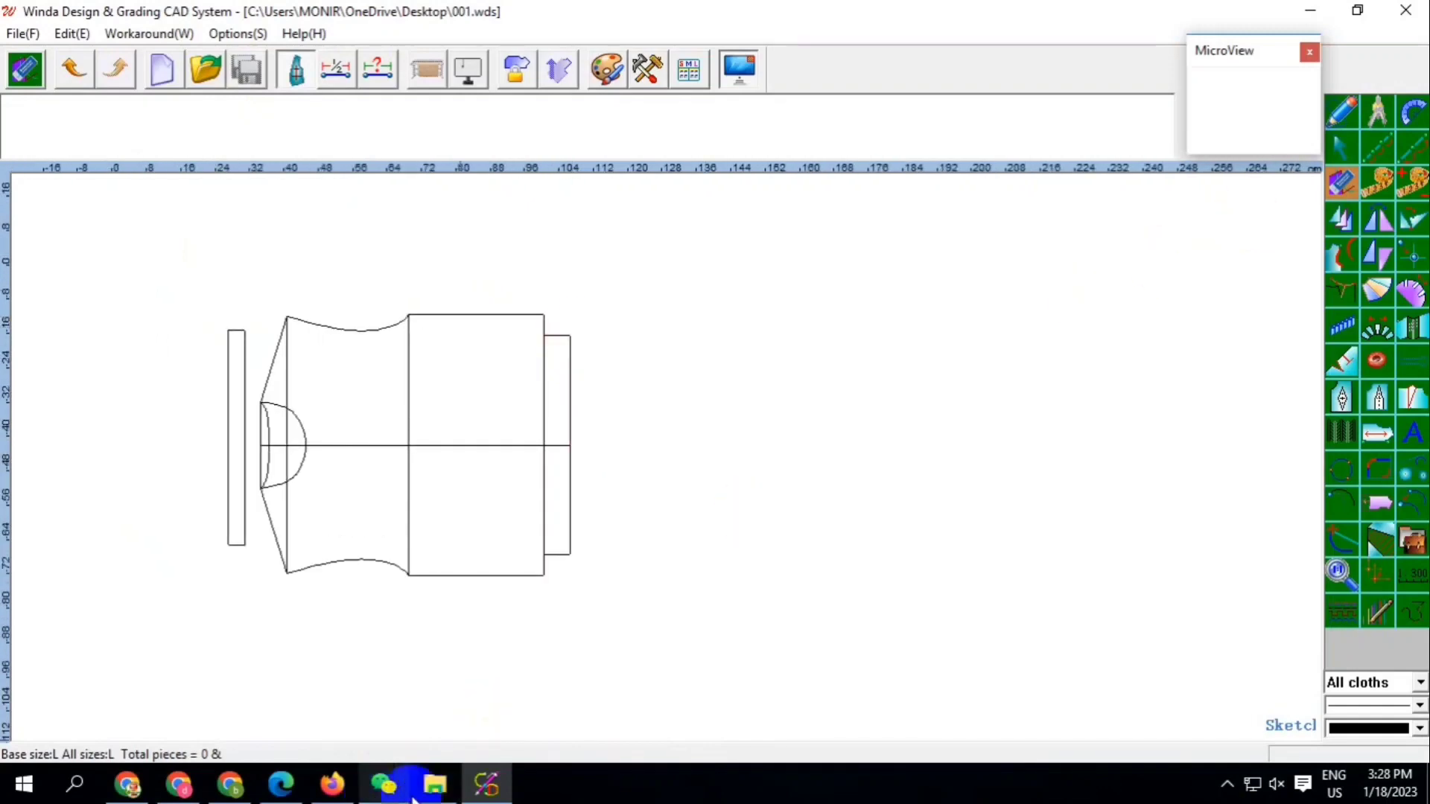
{"action": "left_click", "coordinate": [384, 784]}
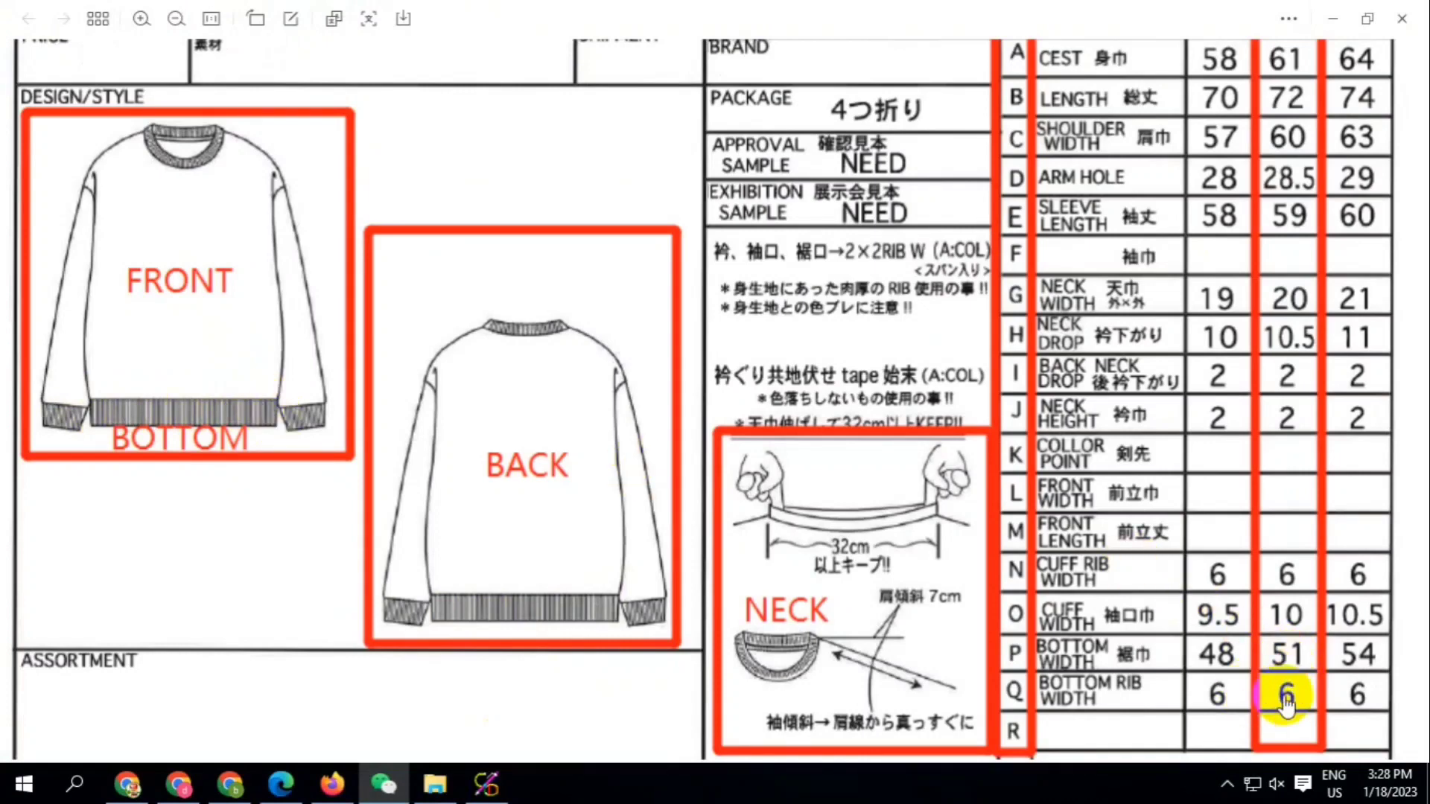
{"action": "left_click", "coordinate": [487, 794]}
{"action": "mouse_move", "coordinate": [486, 784]}
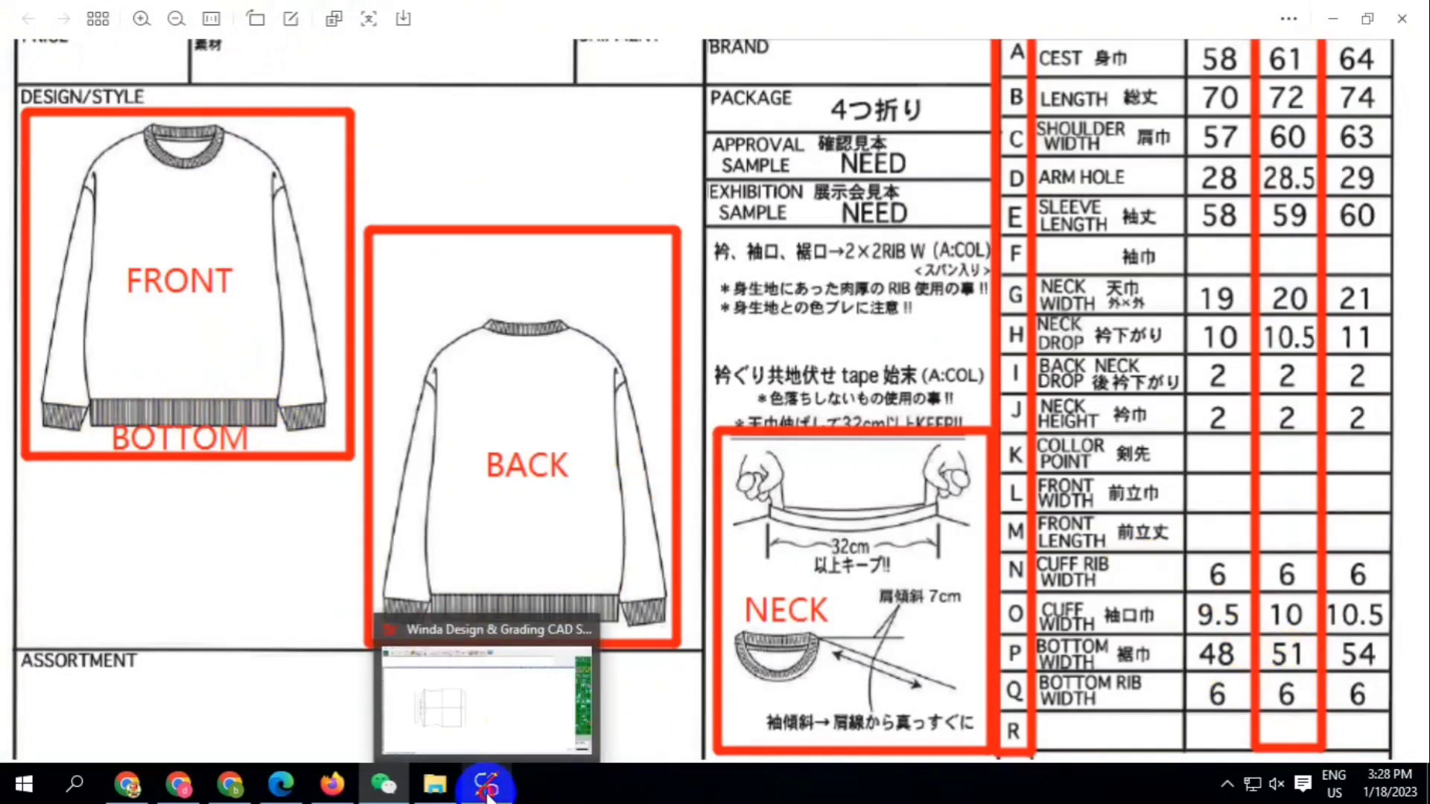
{"action": "left_click", "coordinate": [417, 656]}
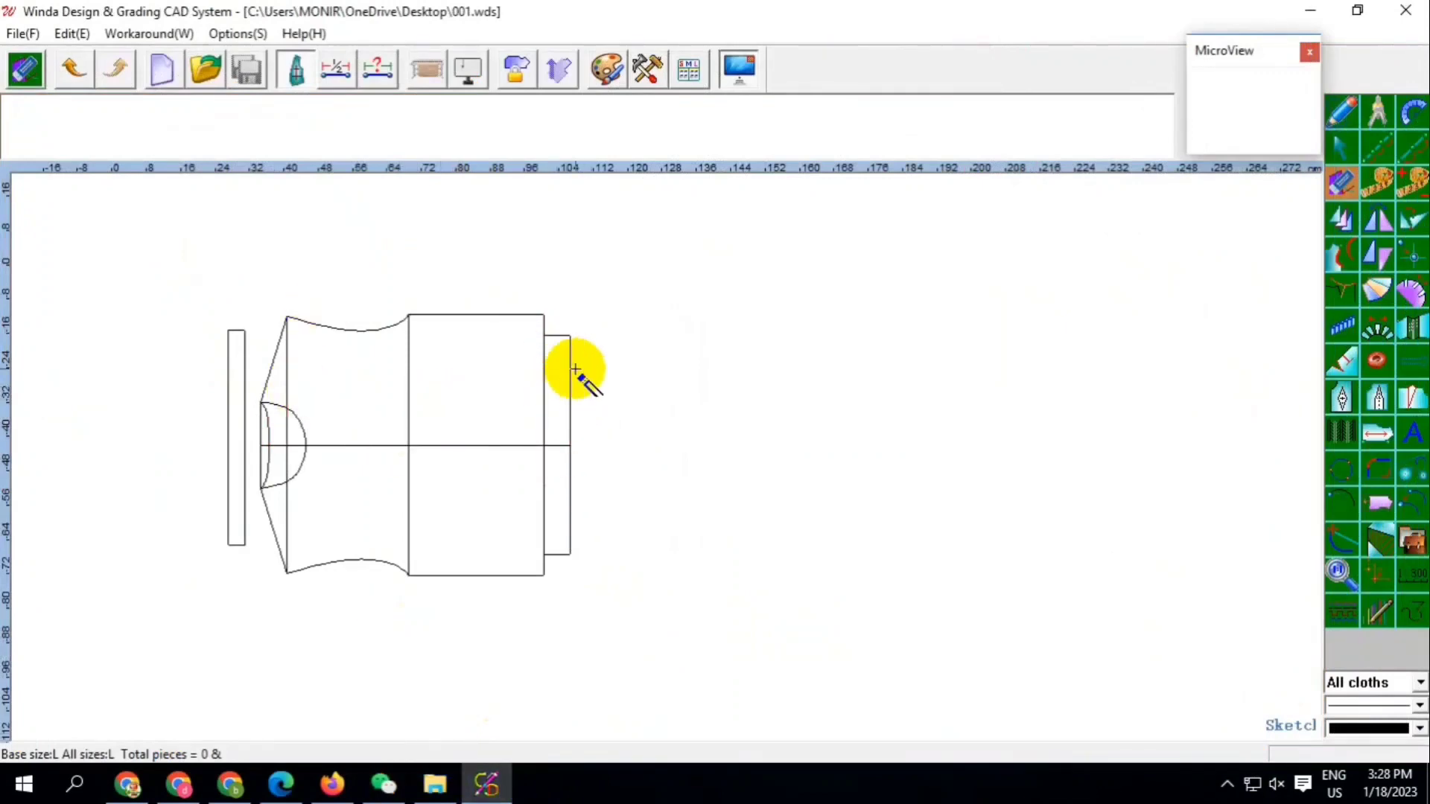
Draw a rectangle right of the pattern with 12 cm width and 51 cm height
{"action": "left_click", "coordinate": [1341, 113]}
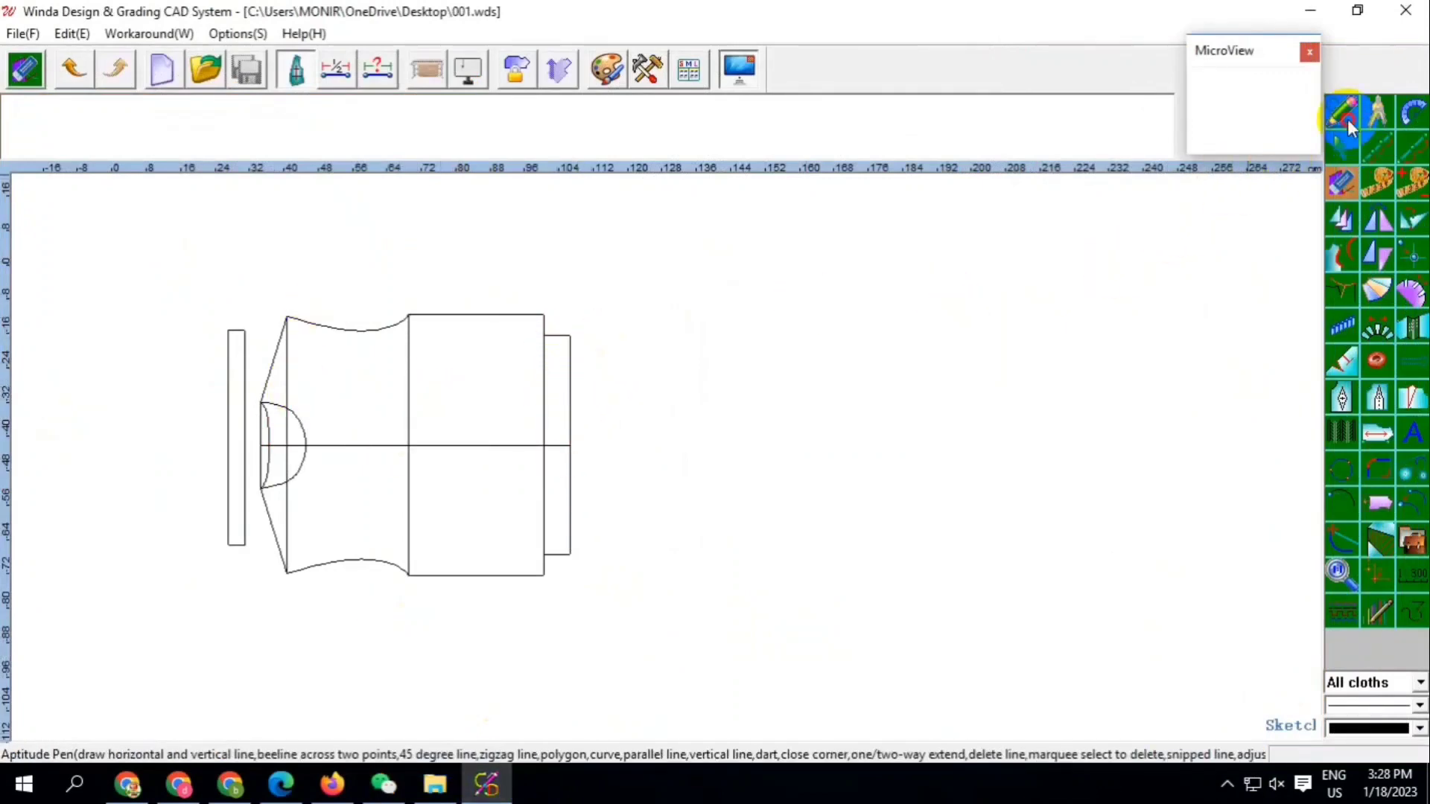
{"action": "right_click", "coordinate": [663, 311]}
{"action": "left_click", "coordinate": [728, 332]}
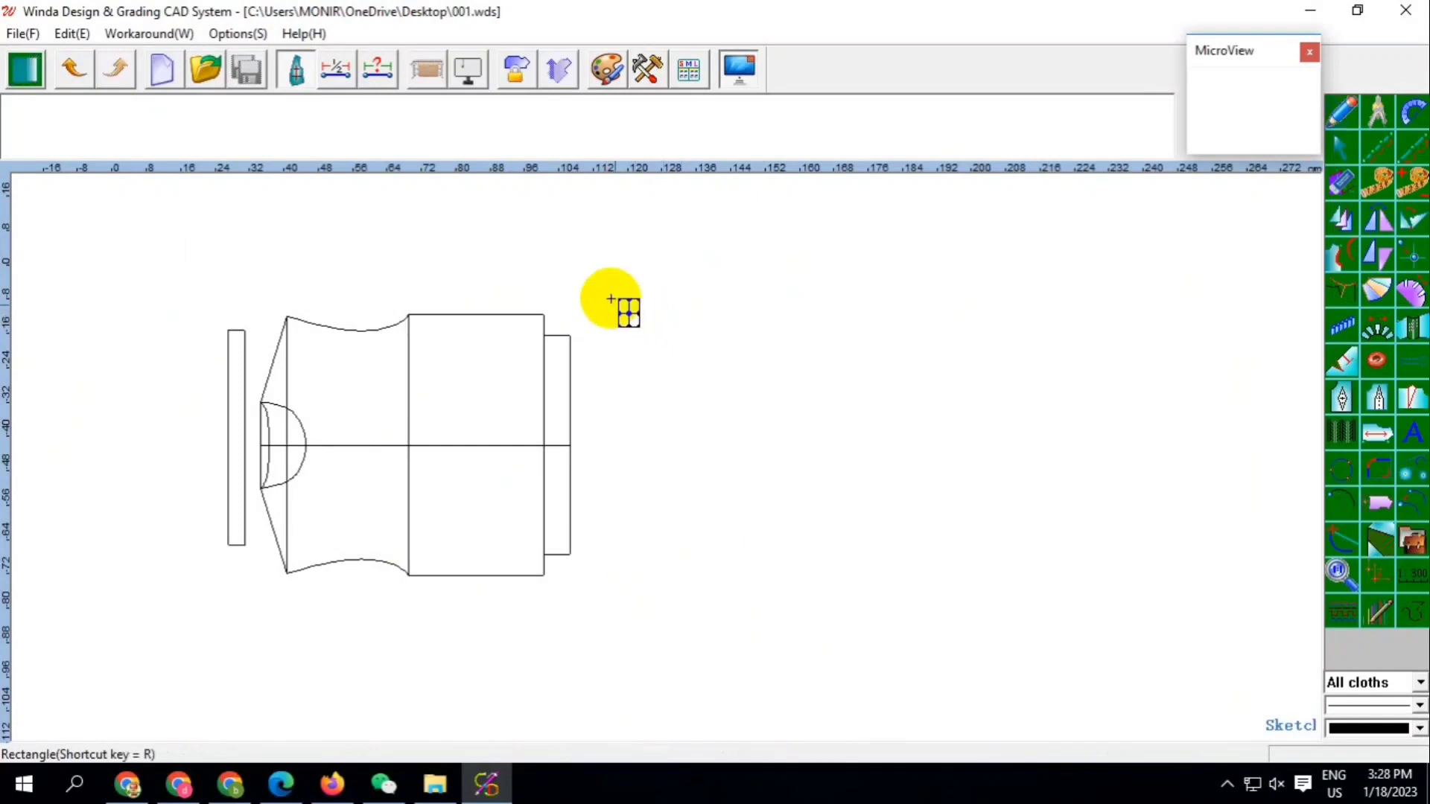
{"action": "left_click", "coordinate": [611, 295]}
{"action": "left_click", "coordinate": [655, 557]}
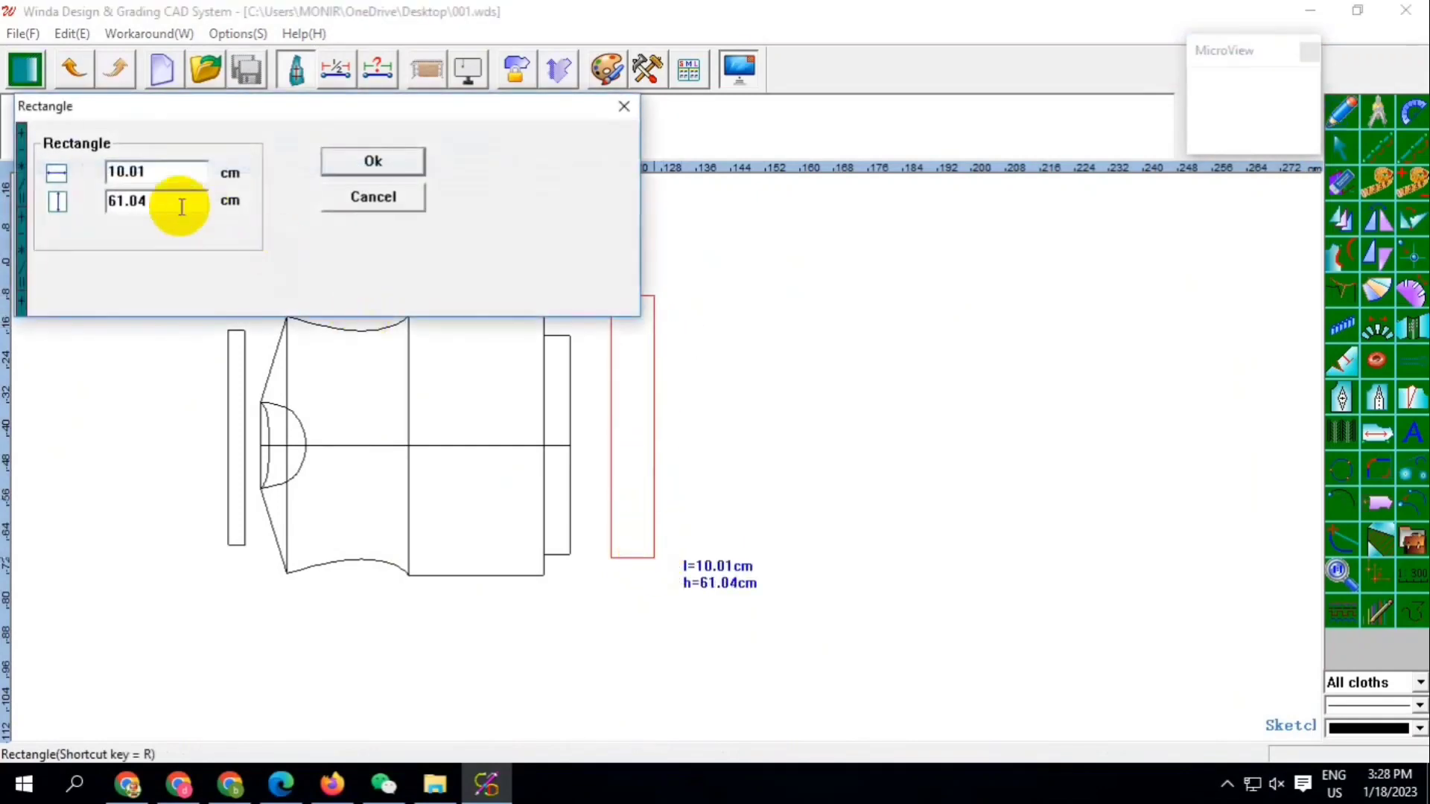
{"action": "left_click_drag", "start_coordinate": [153, 175], "coordinate": [95, 195]}
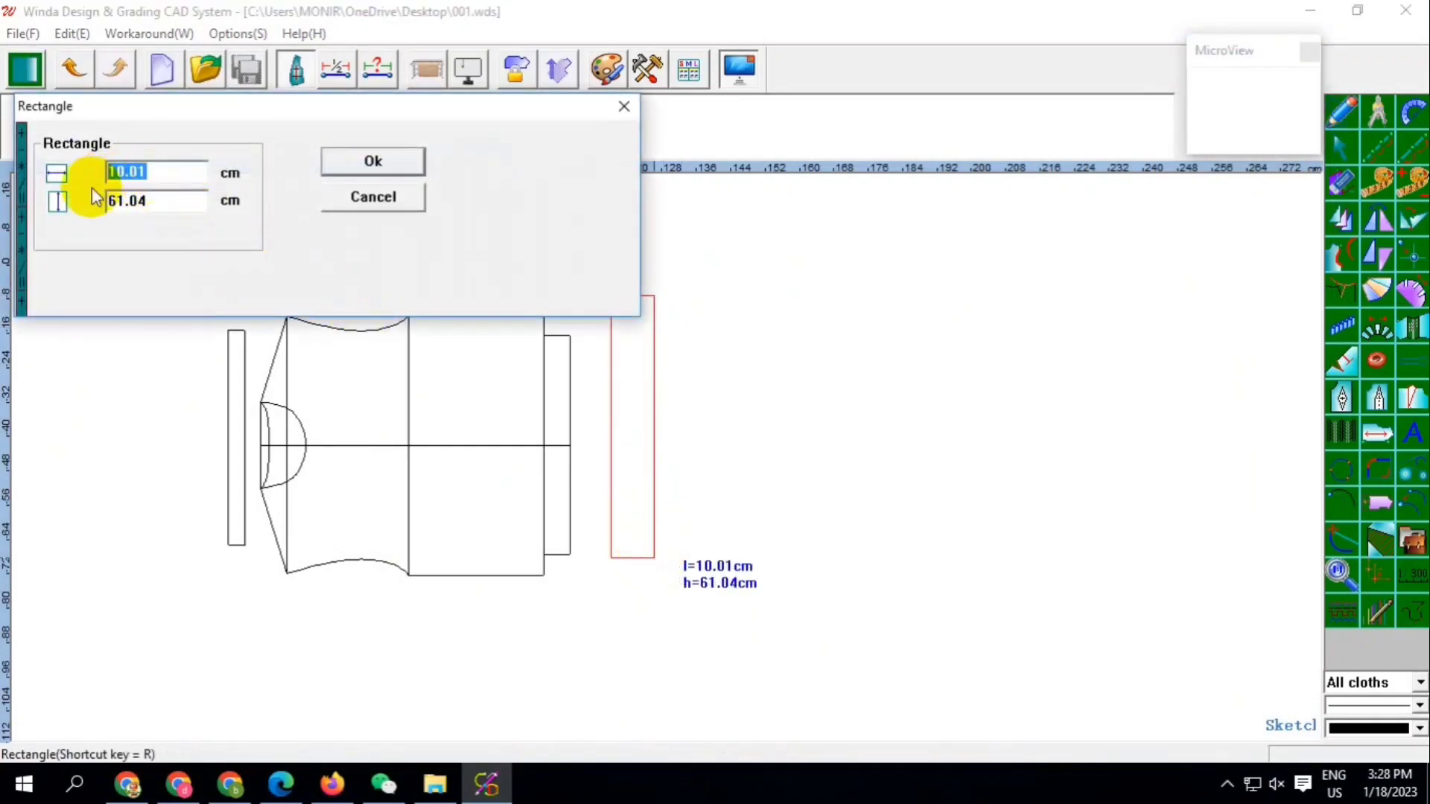
{"action": "type", "text": "1"}
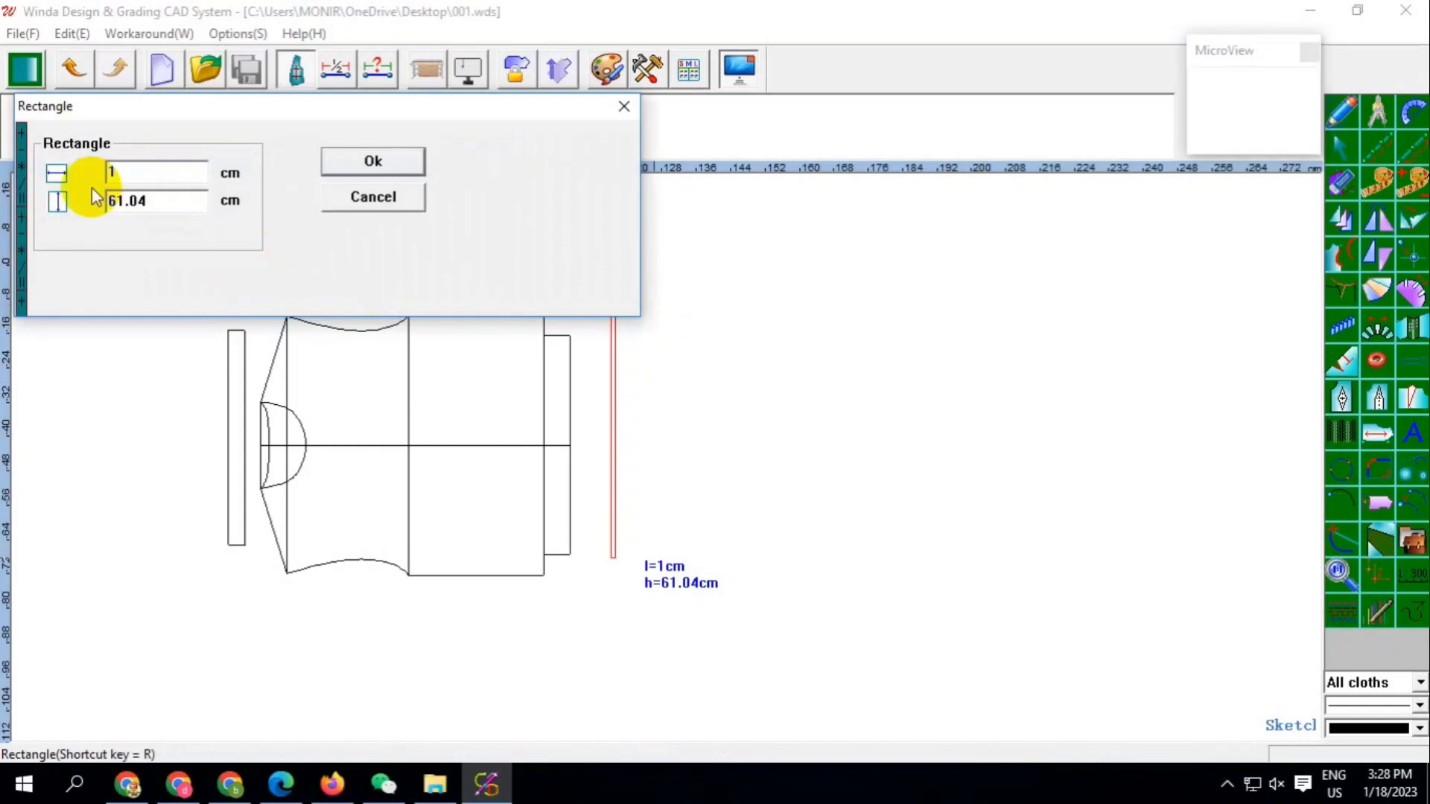
{"action": "type", "text": "2"}
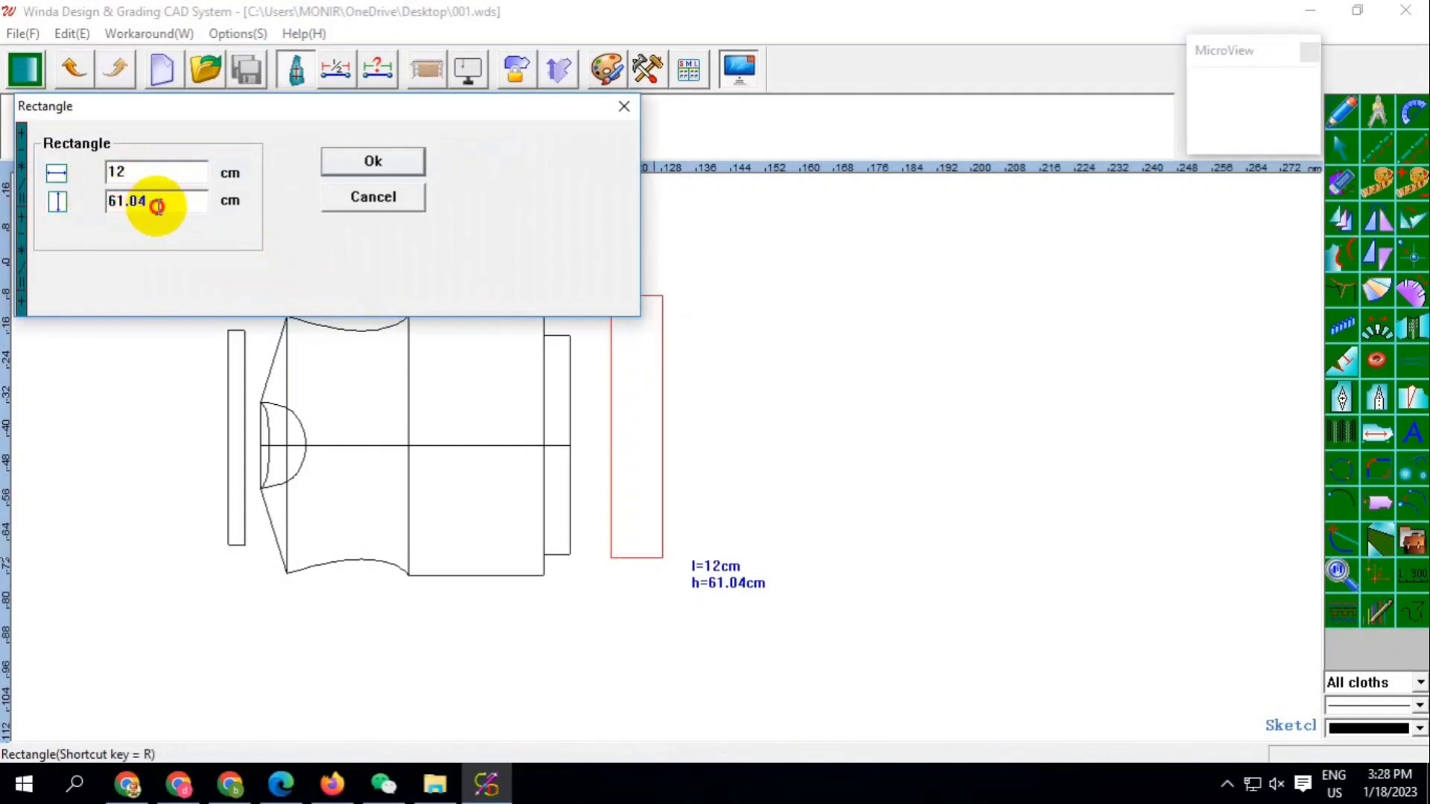
{"action": "left_click_drag", "start_coordinate": [156, 207], "coordinate": [117, 222]}
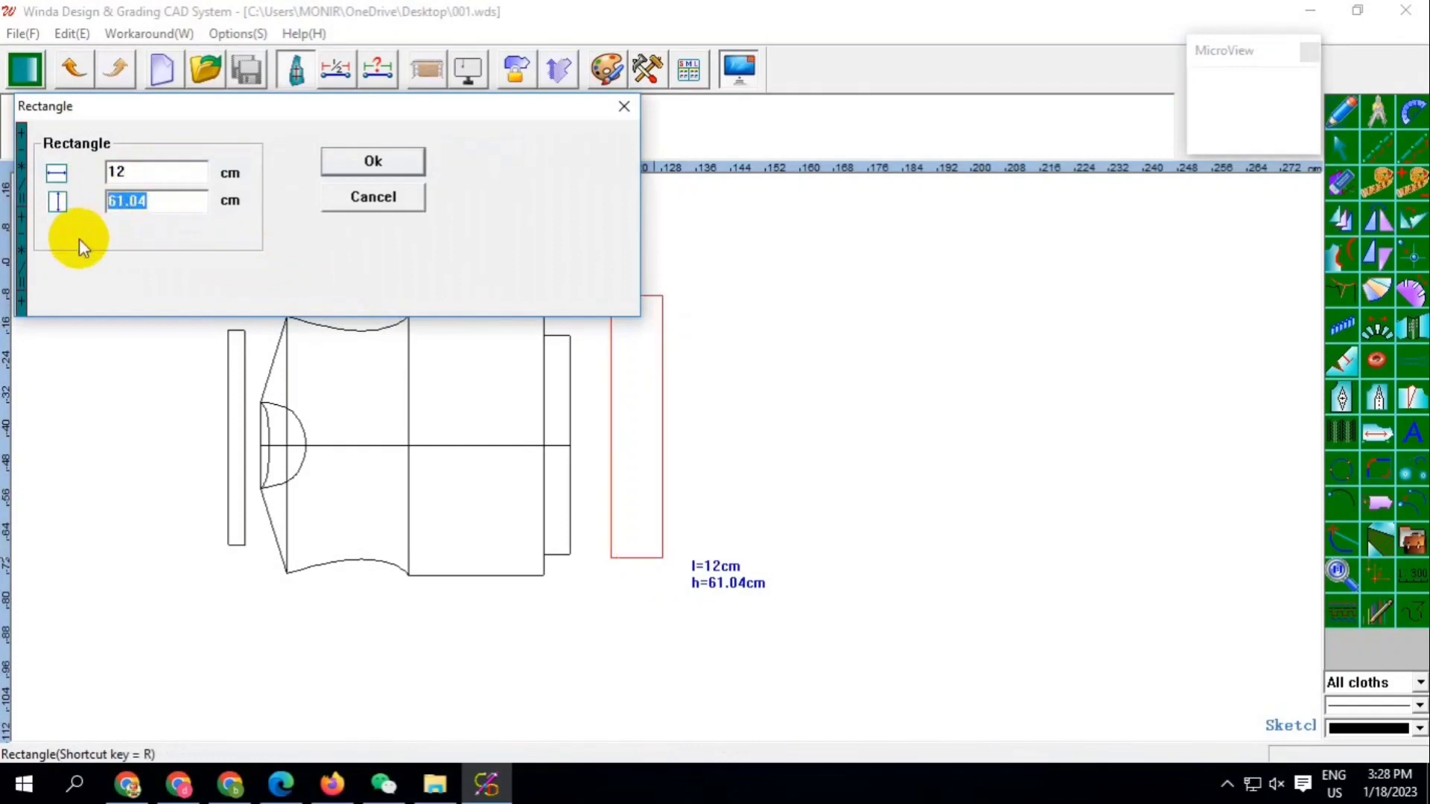
{"action": "type", "text": "51"}
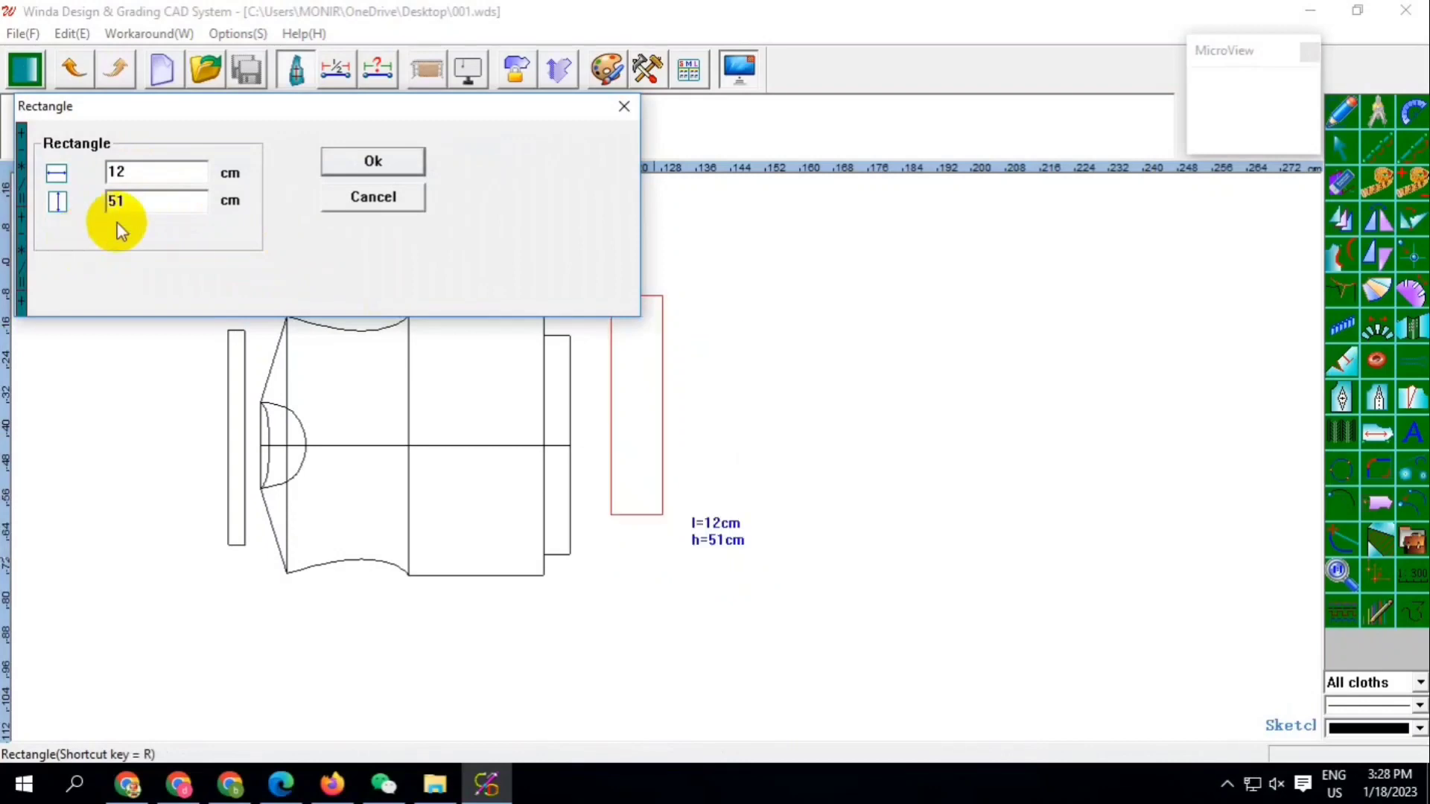
{"action": "left_click", "coordinate": [375, 159]}
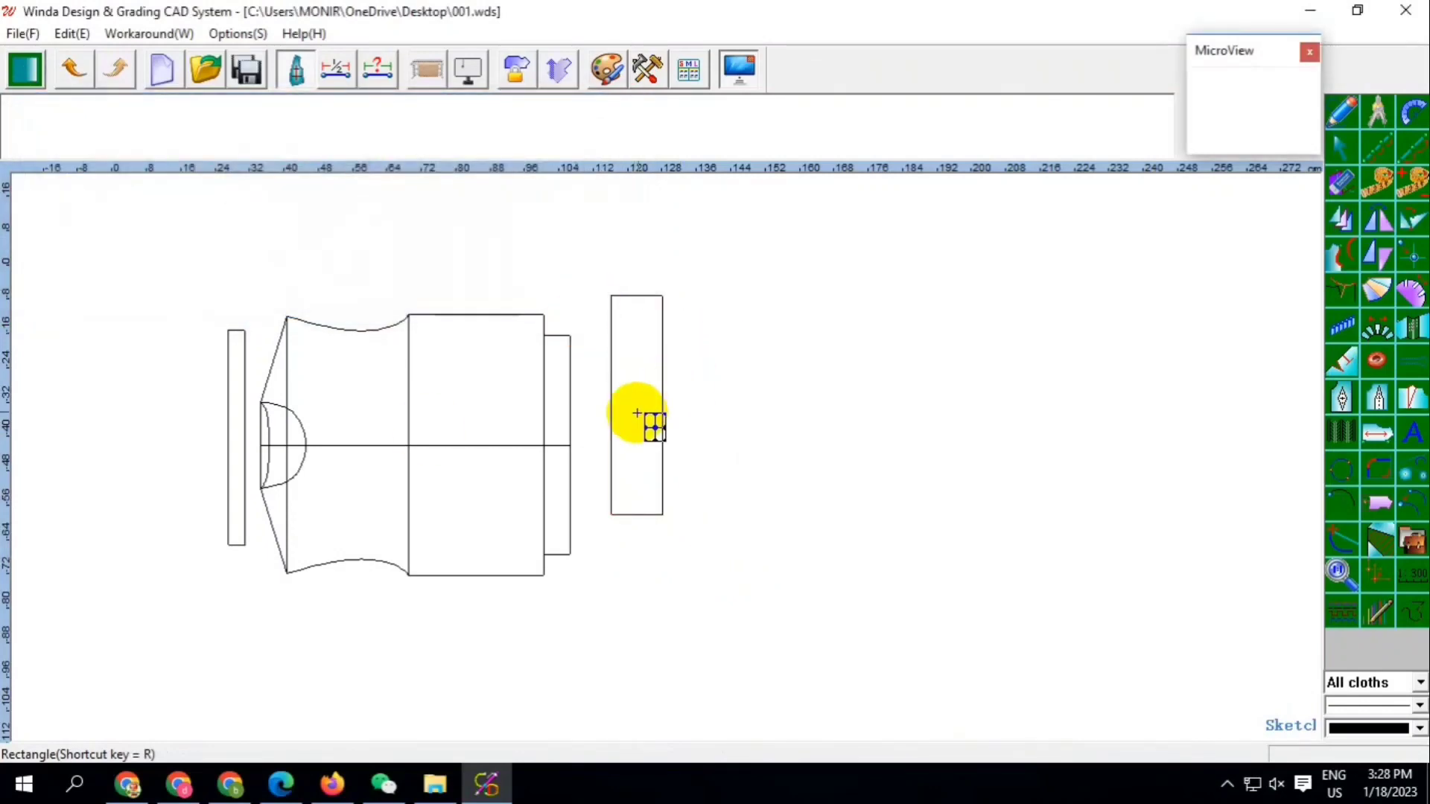
Mirror the 12 × 51 cm rectangle across its bottom edge to make a doubled strip
{"action": "left_click", "coordinate": [1342, 220]}
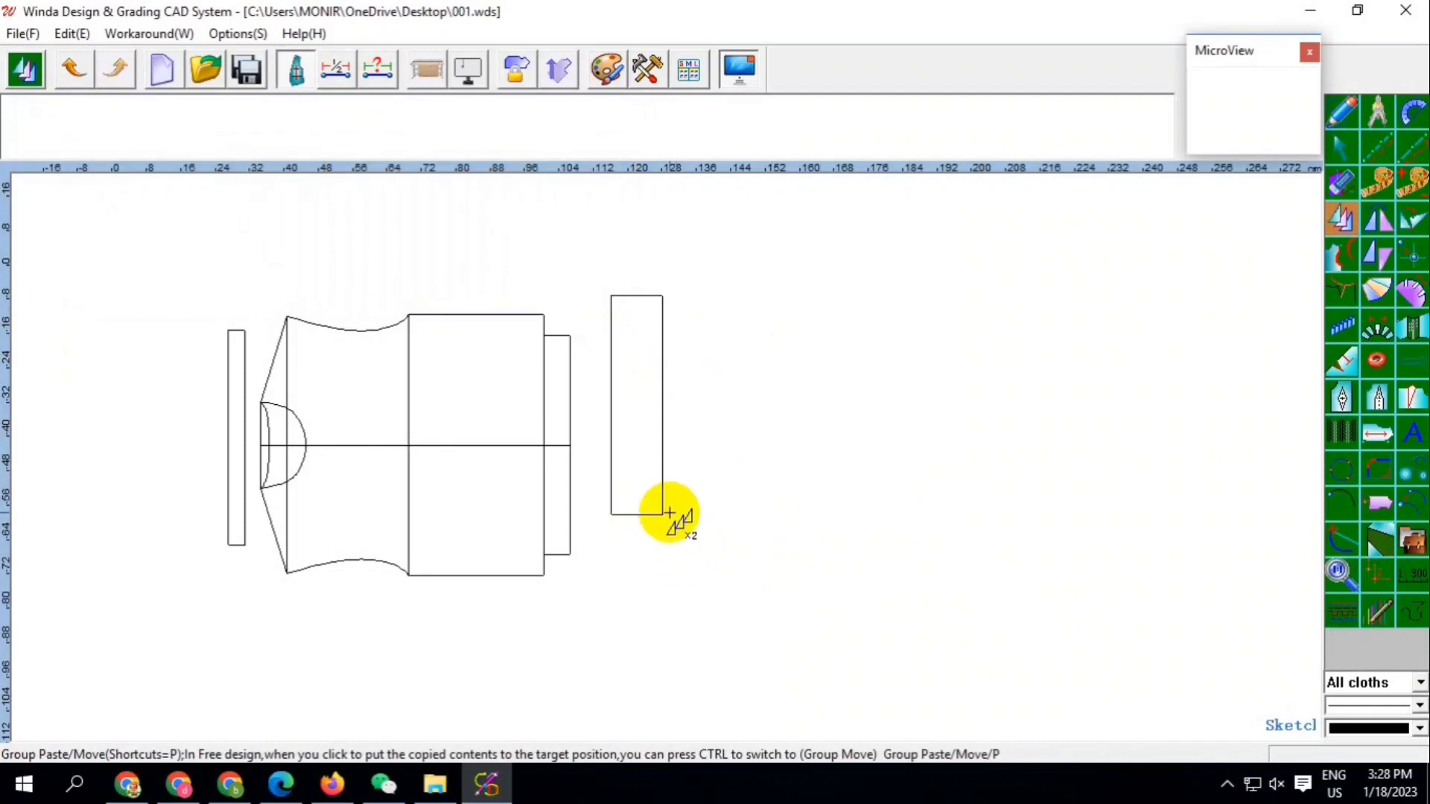
{"action": "left_click", "coordinate": [1378, 218]}
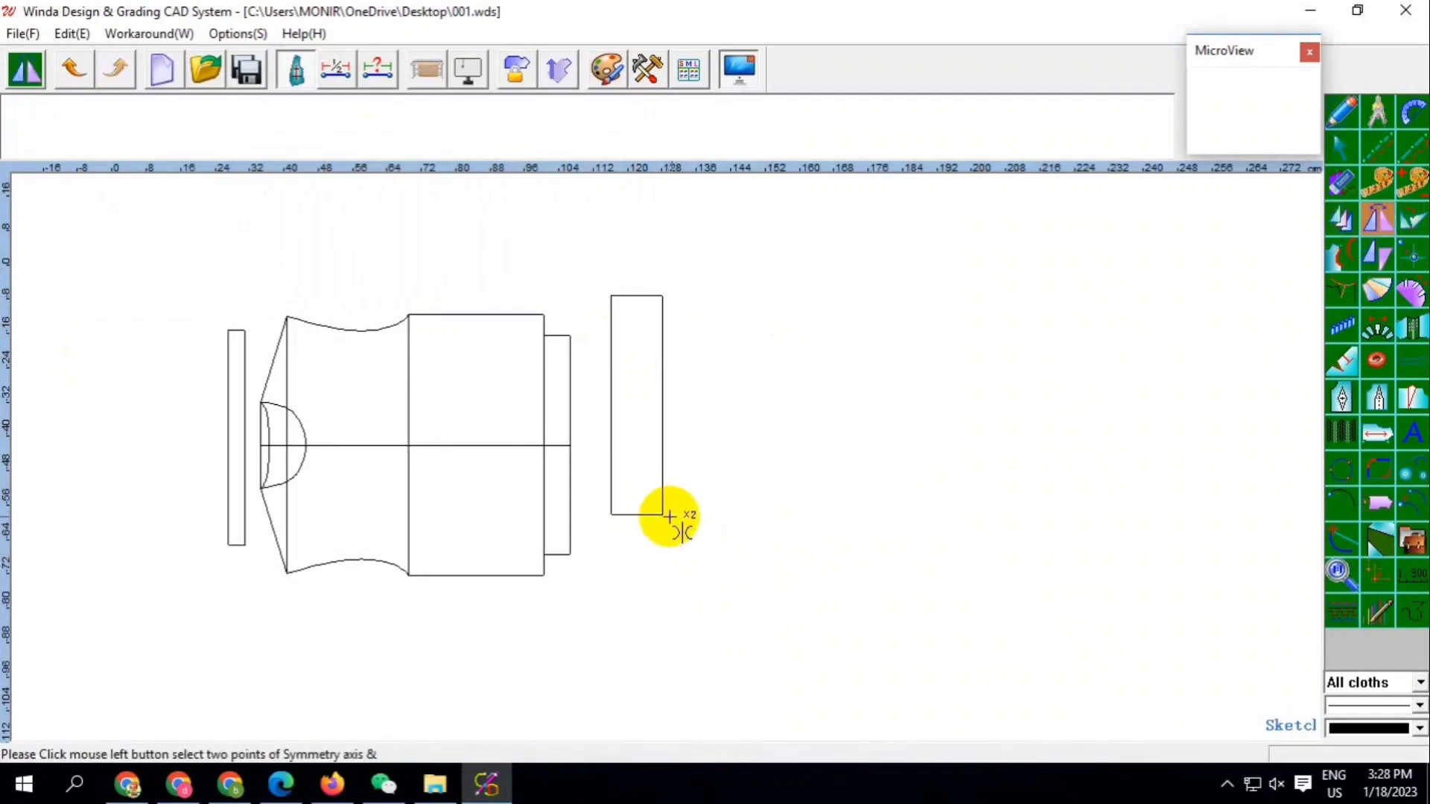
{"action": "left_click", "coordinate": [665, 514]}
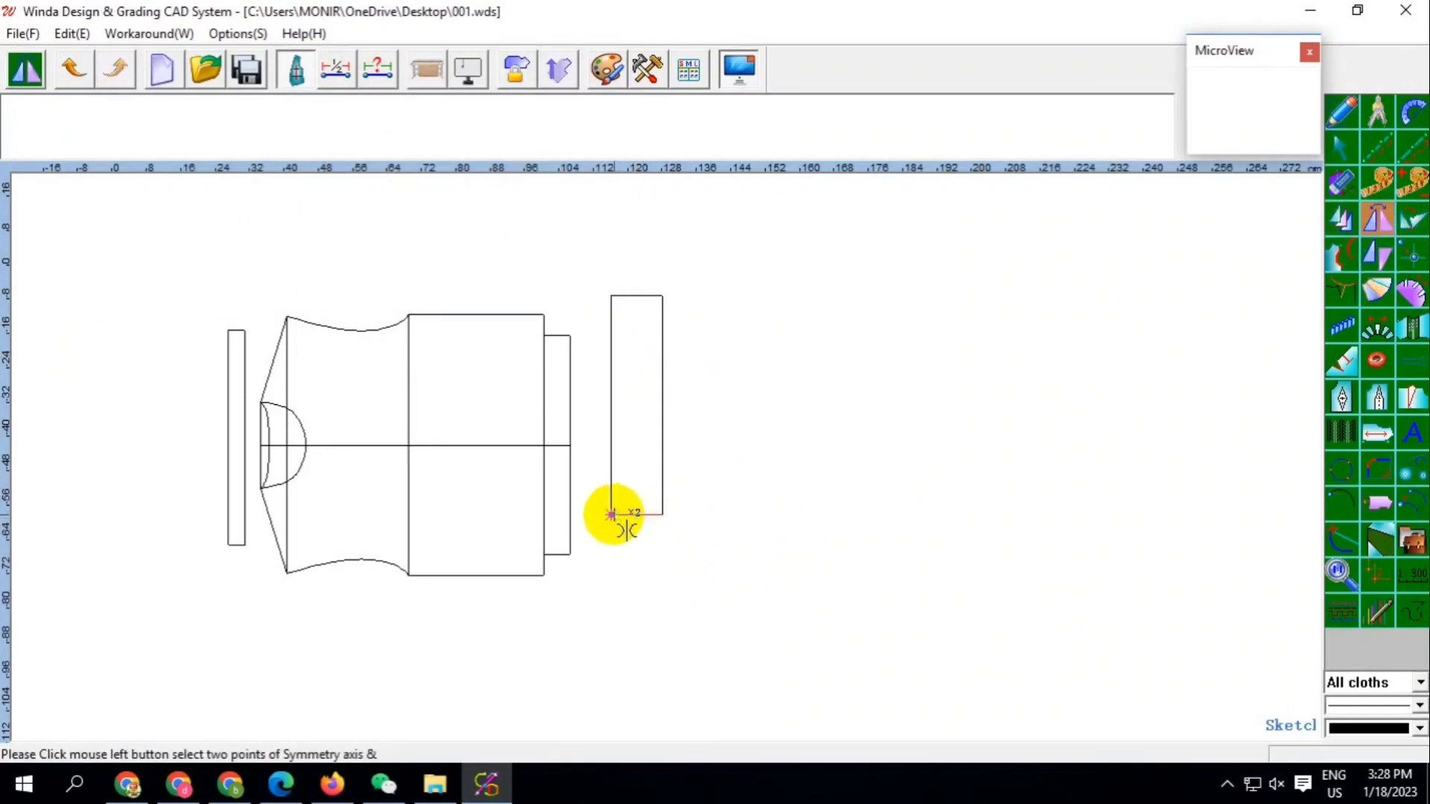
{"action": "left_click", "coordinate": [611, 514]}
{"action": "left_click_drag", "start_coordinate": [600, 290], "coordinate": [707, 332]}
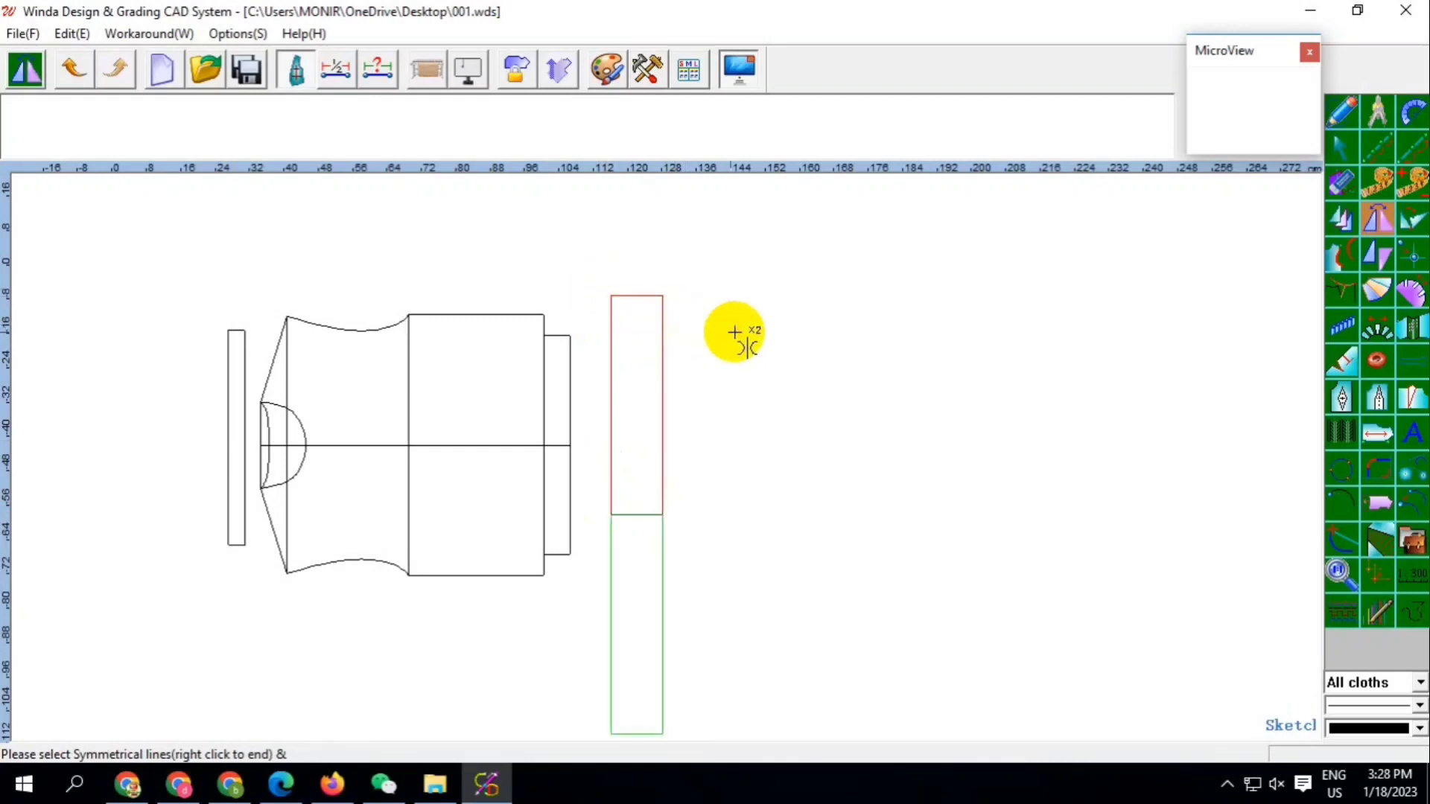
{"action": "right_click", "coordinate": [734, 332]}
{"action": "scroll", "coordinate": [740, 357], "scroll_direction": "down", "scroll_amount": 2}
{"action": "scroll", "coordinate": [757, 399], "scroll_direction": "up", "scroll_amount": 1}
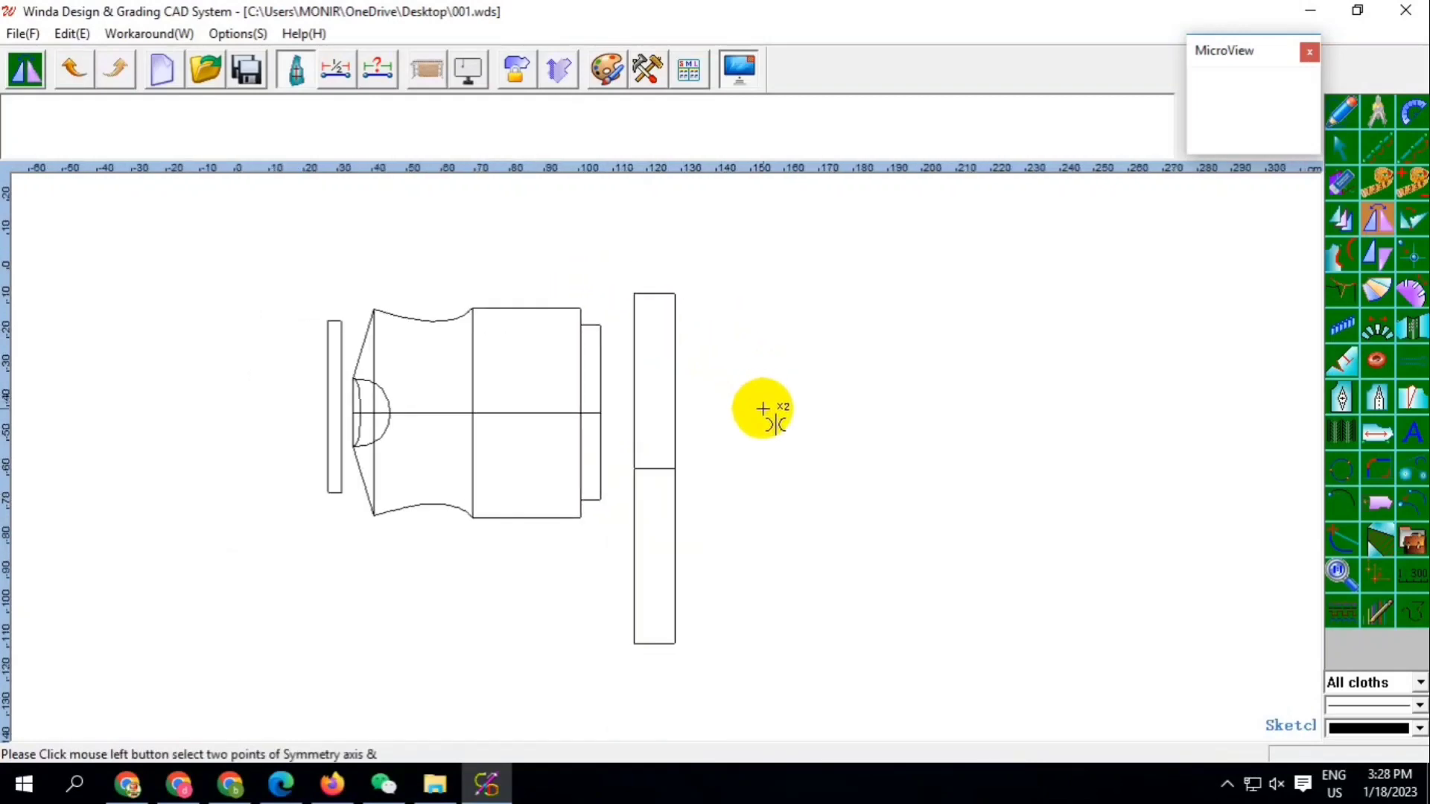
Draw two horizontal cross lines, one 12 cm into each half of the strip
{"action": "left_click", "coordinate": [1341, 112]}
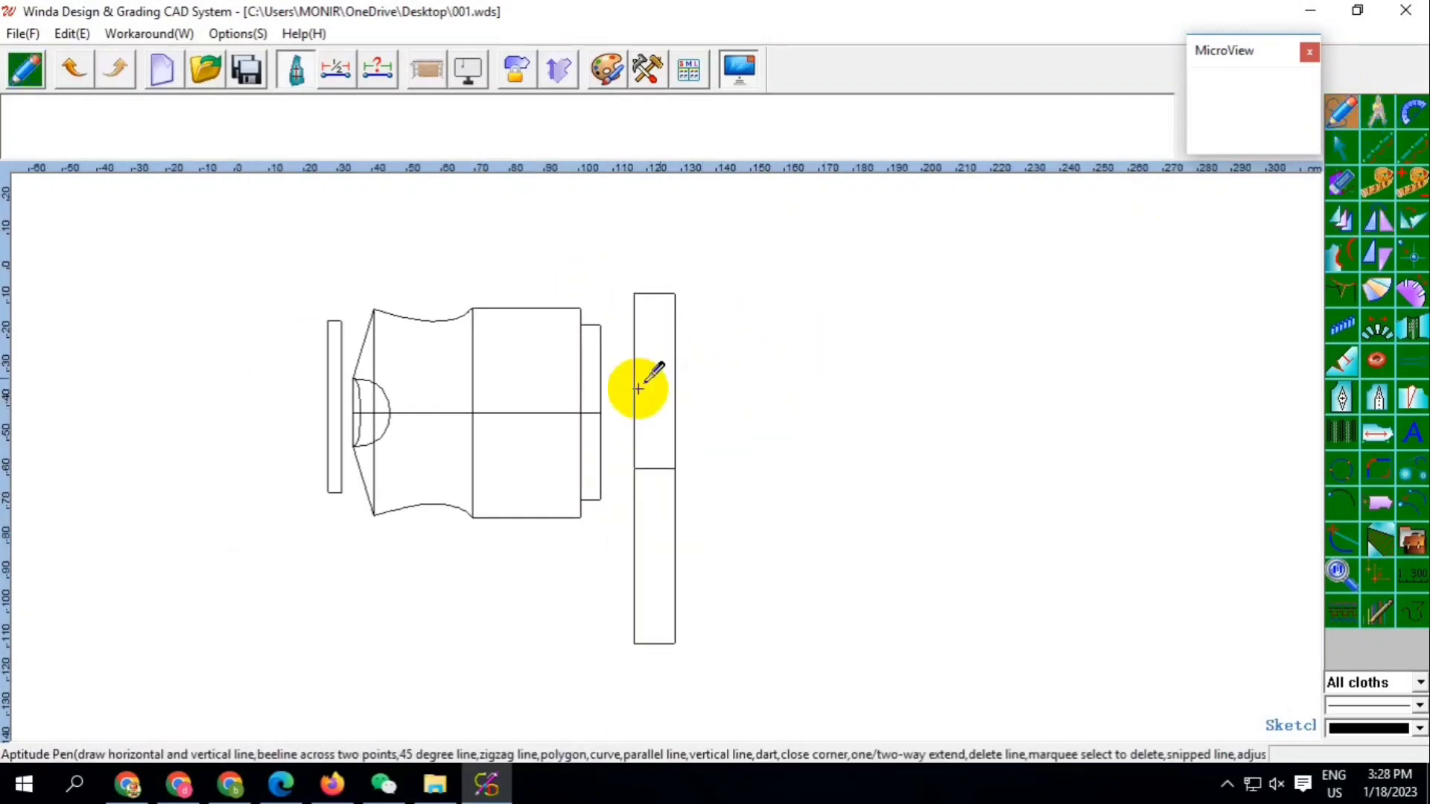
{"action": "left_click", "coordinate": [641, 378]}
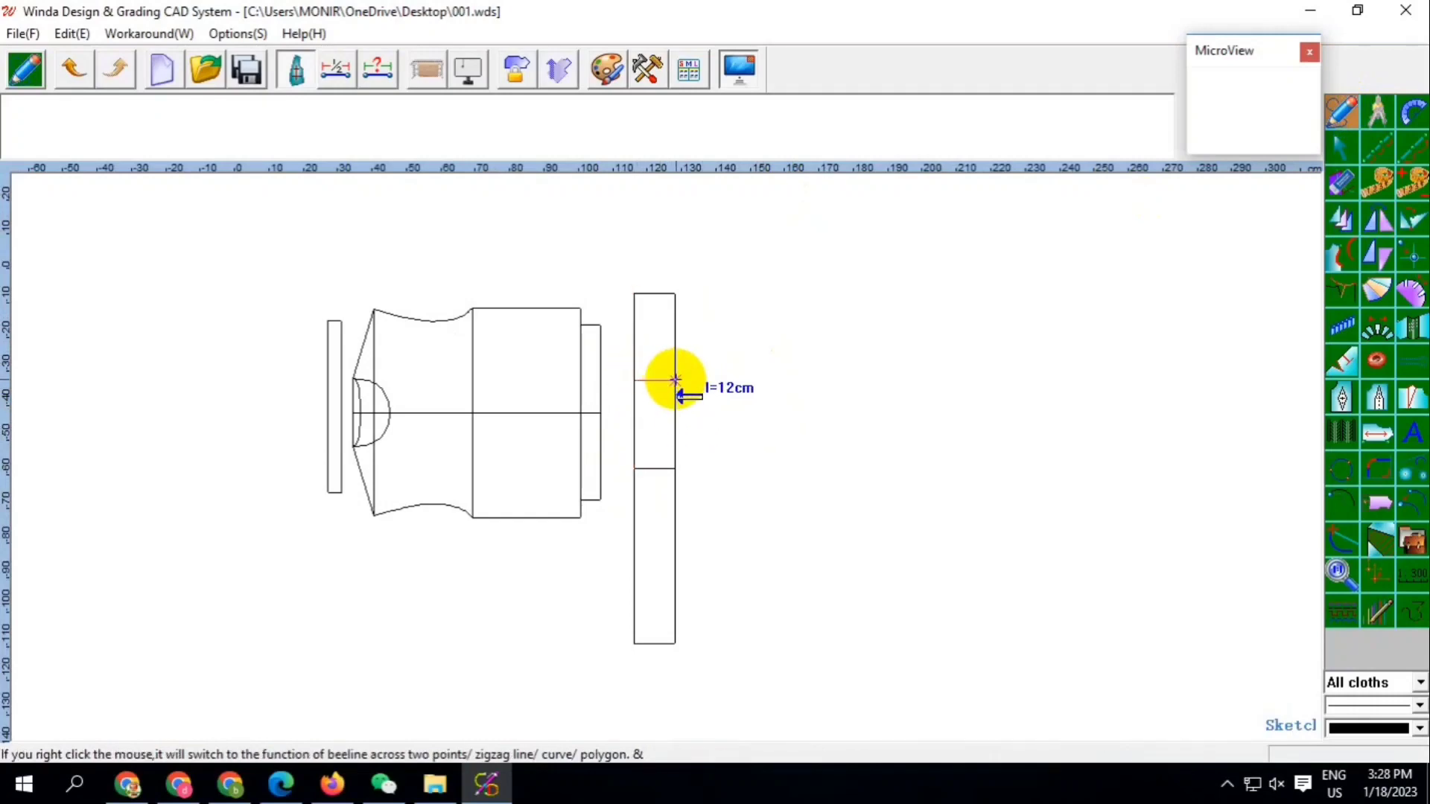
{"action": "left_click", "coordinate": [676, 379]}
{"action": "right_click", "coordinate": [676, 379]}
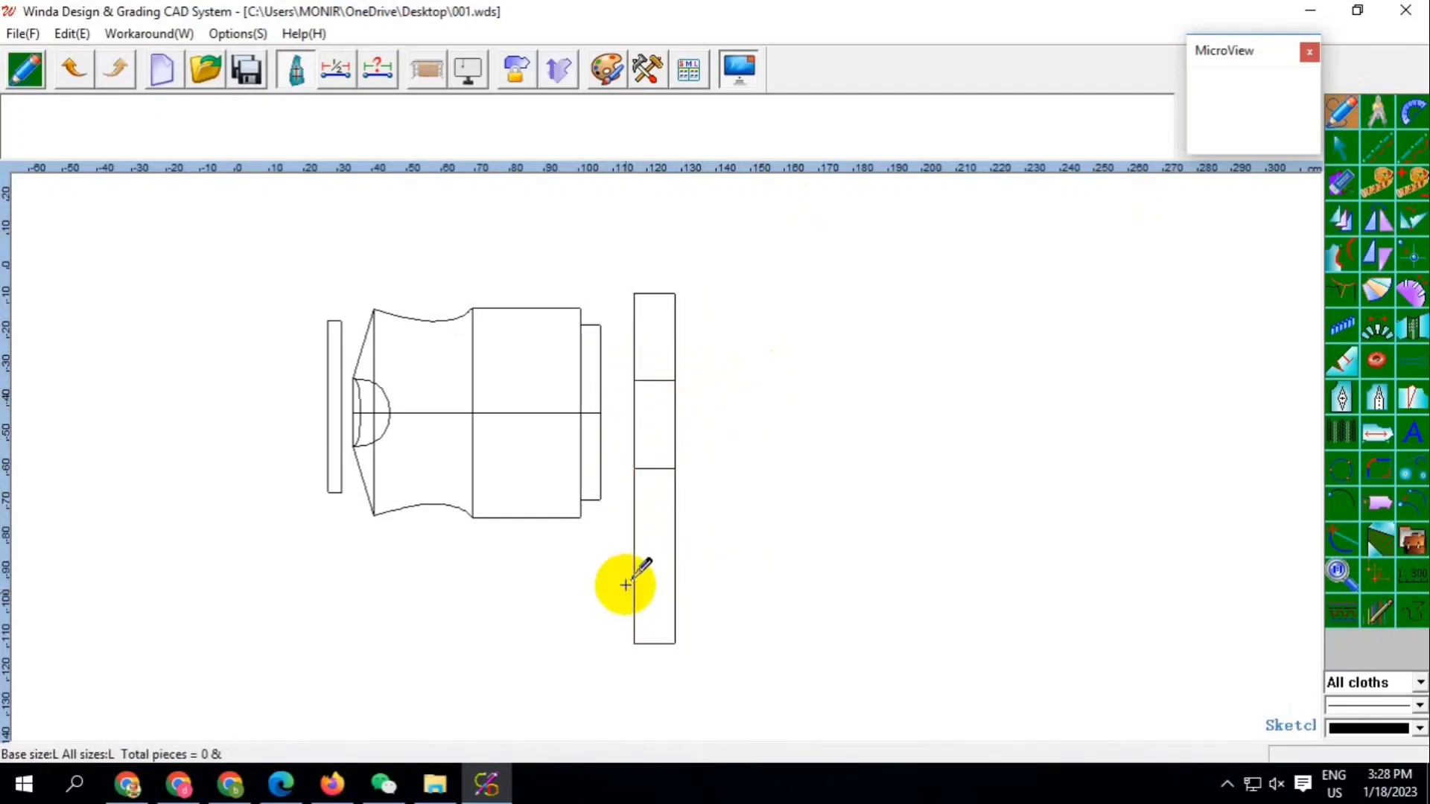
{"action": "left_click", "coordinate": [633, 555]}
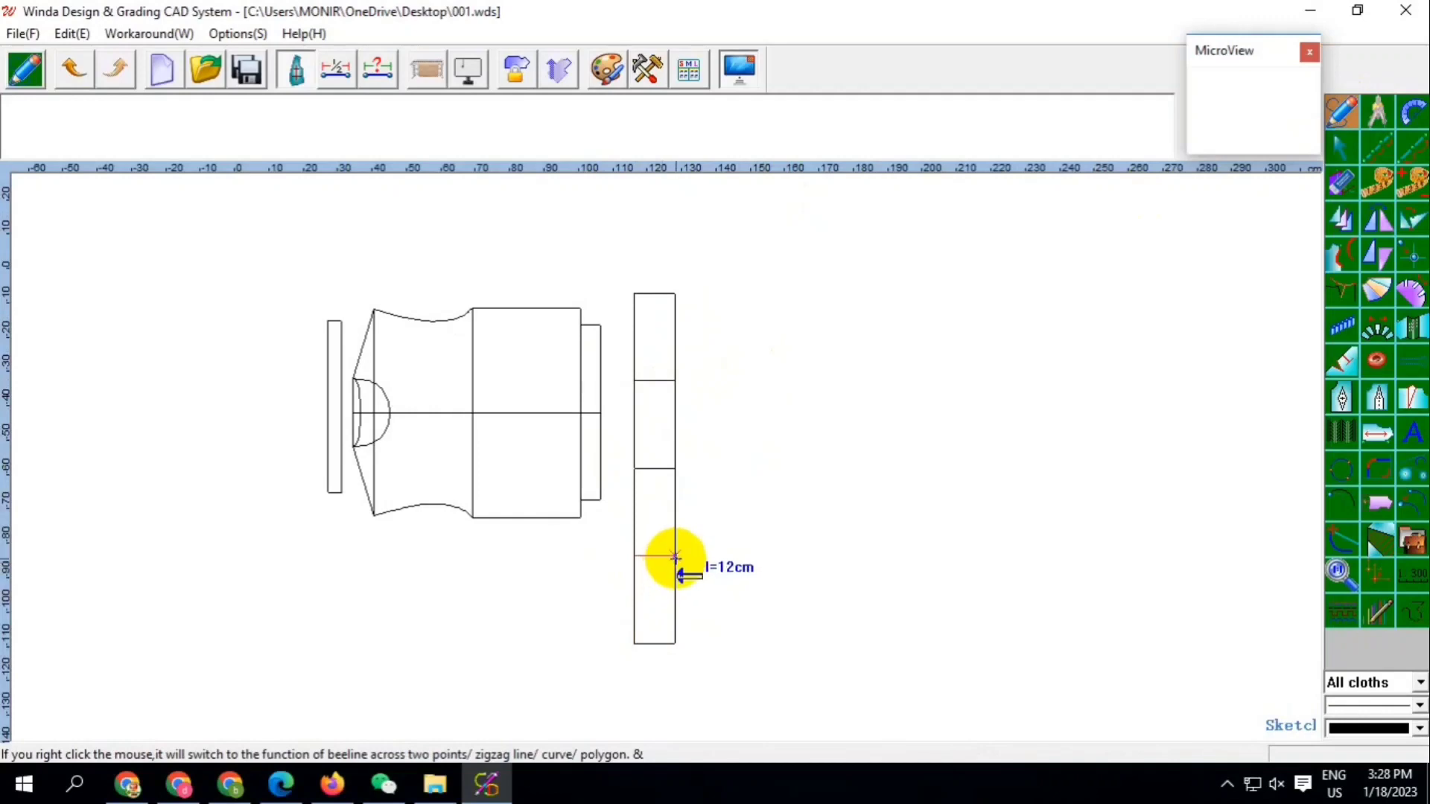
{"action": "left_click", "coordinate": [674, 557]}
{"action": "right_click", "coordinate": [675, 557]}
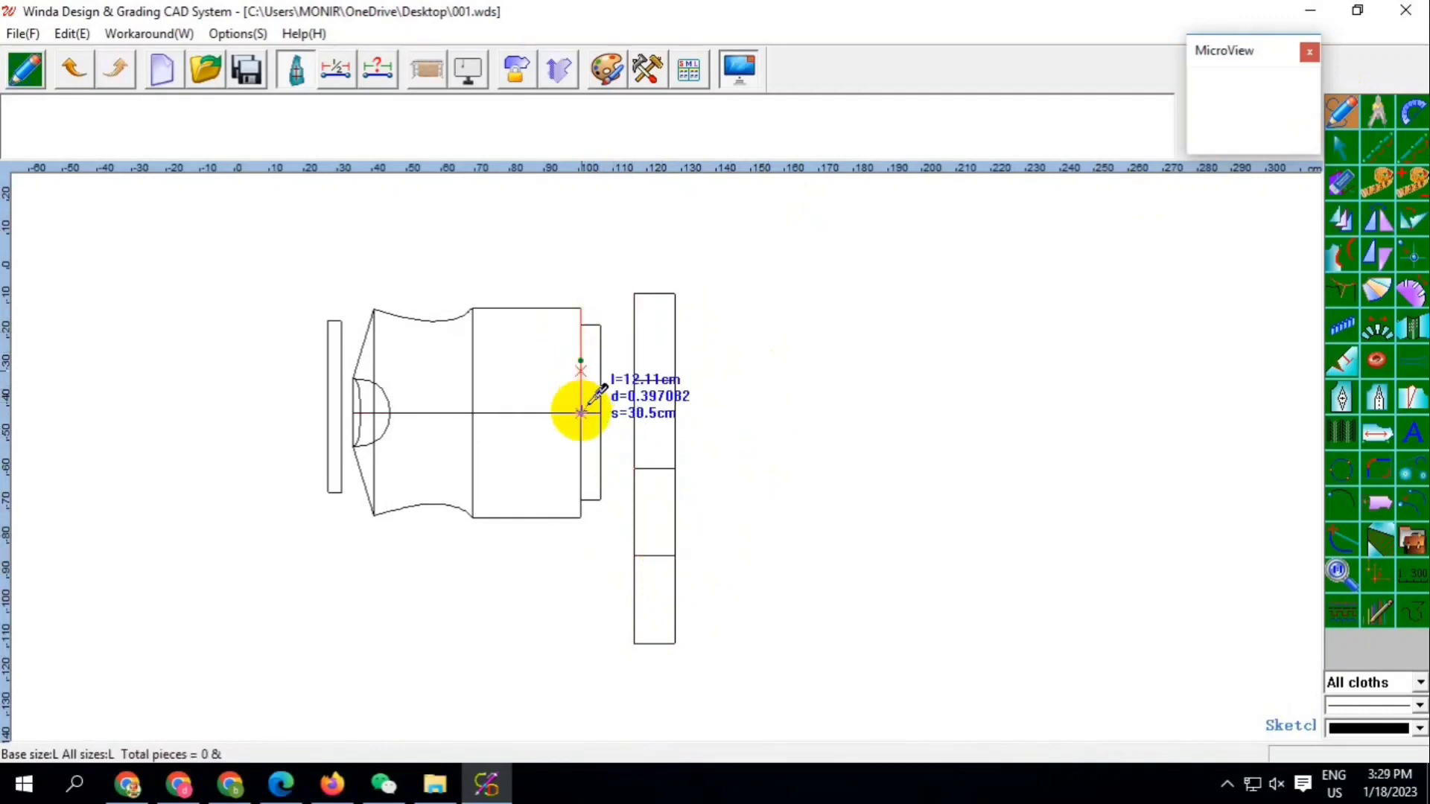
{"action": "scroll", "coordinate": [689, 443], "scroll_direction": "down", "scroll_amount": 2}
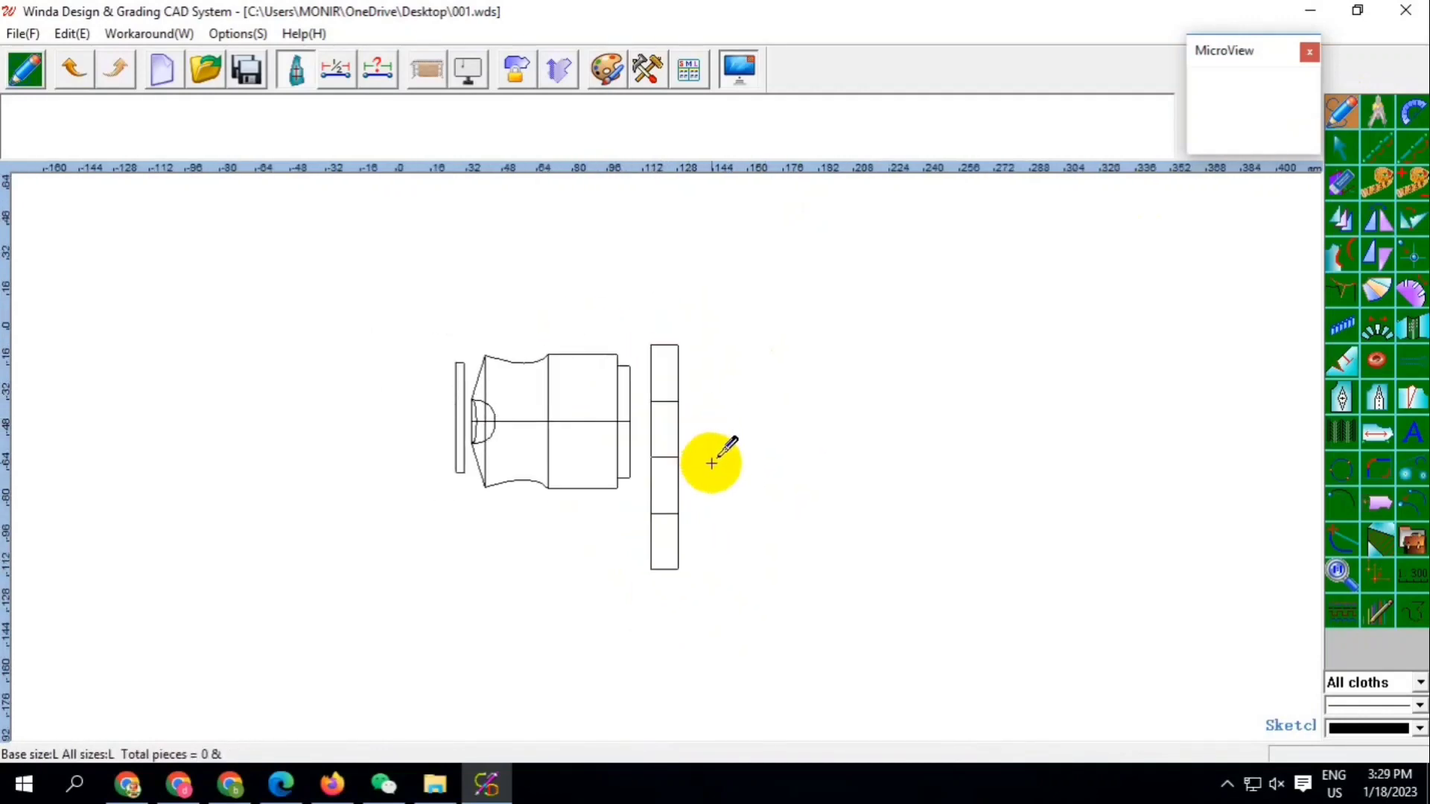
{"action": "scroll", "coordinate": [711, 463], "scroll_direction": "up", "scroll_amount": 1}
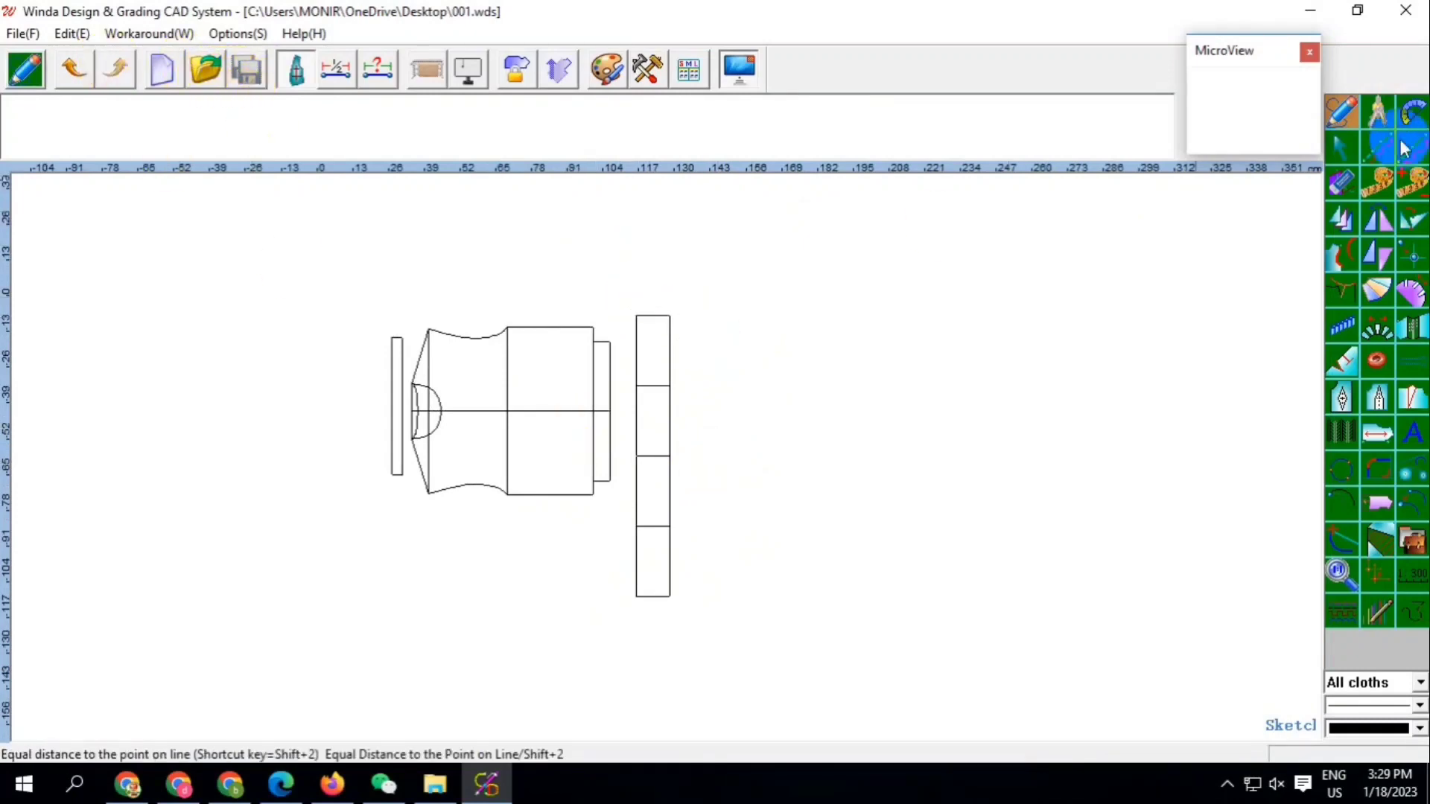
Copy the four-section strip to the right and erase the original in the middle
{"action": "left_click", "coordinate": [1343, 220]}
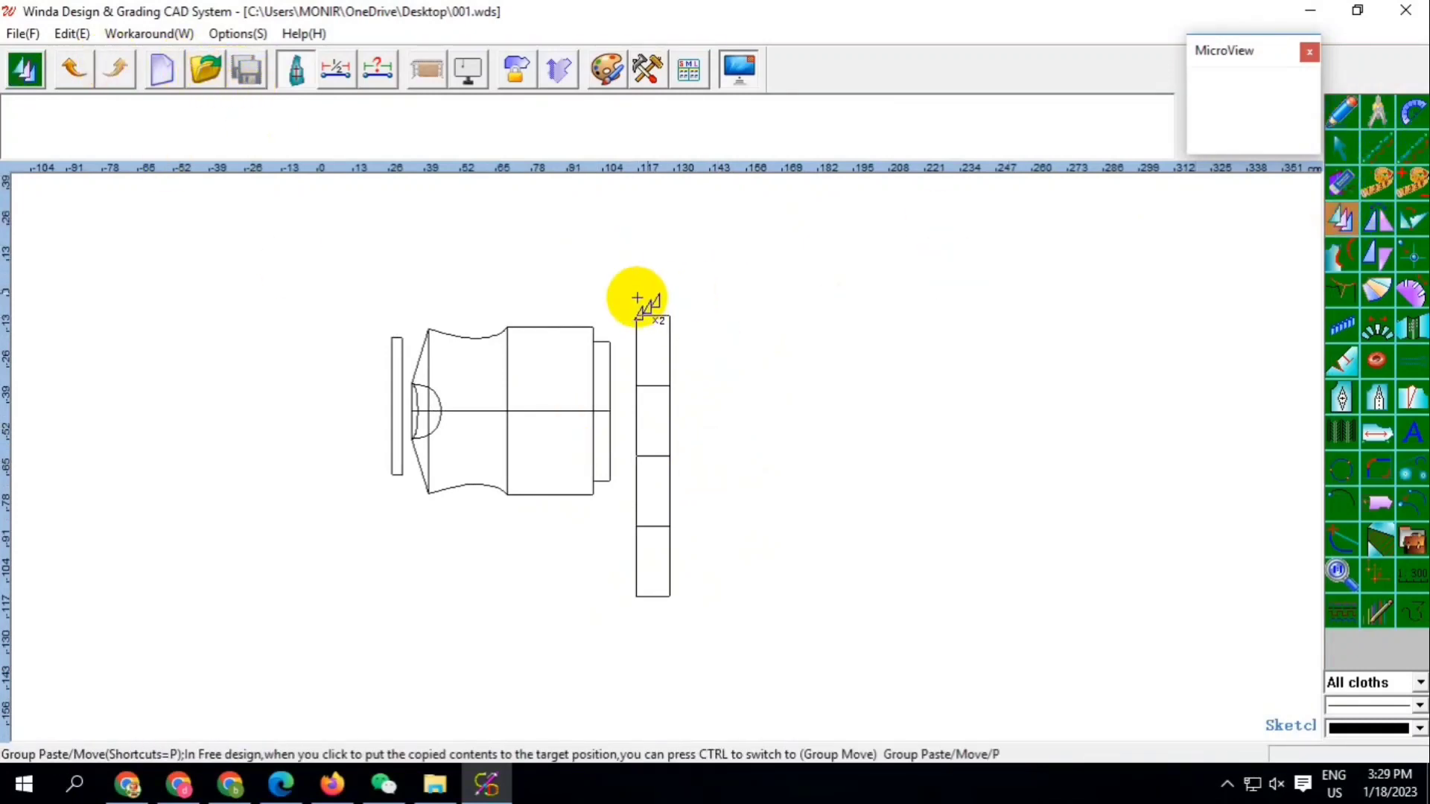
{"action": "left_click", "coordinate": [647, 335]}
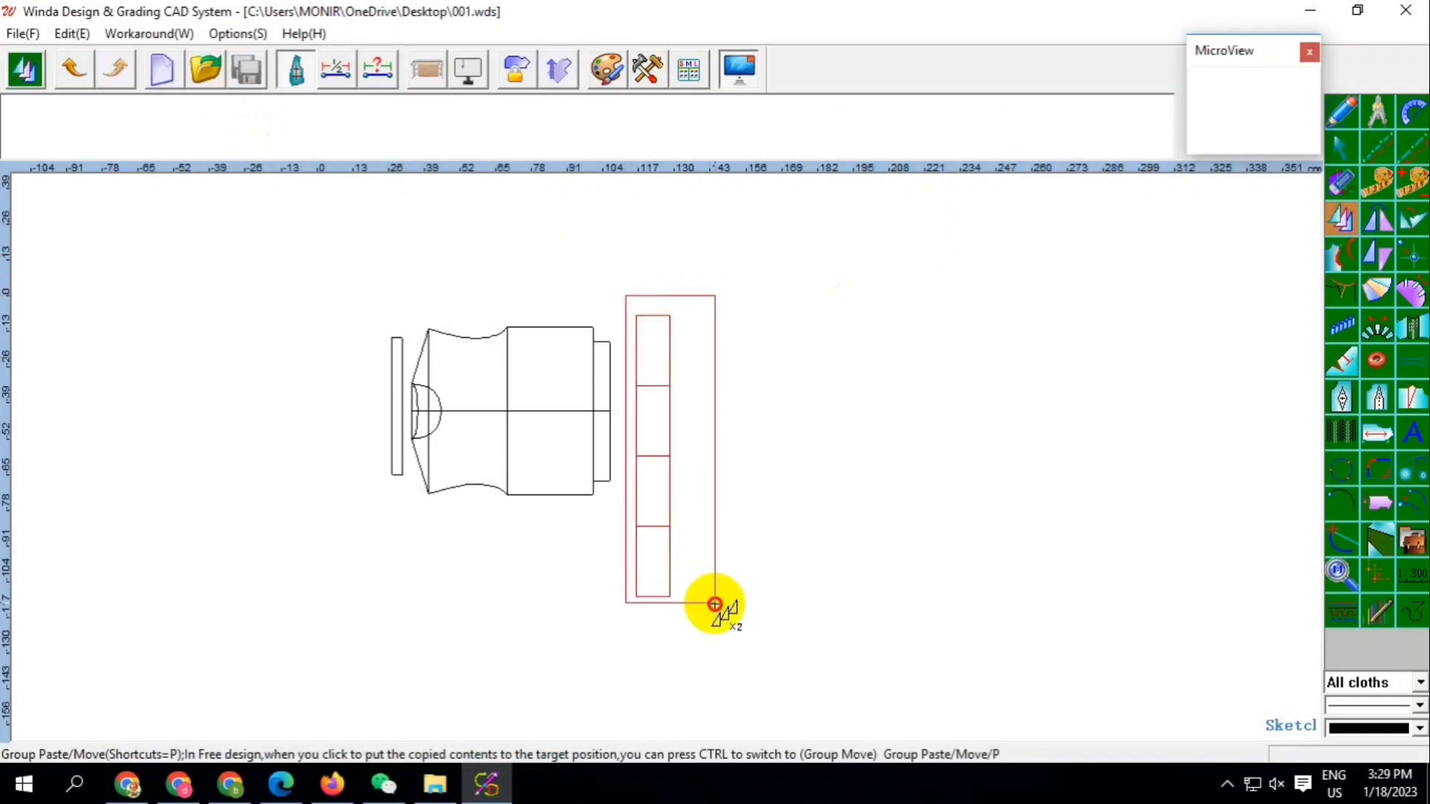
{"action": "left_click", "coordinate": [669, 595]}
{"action": "left_click", "coordinate": [812, 564]}
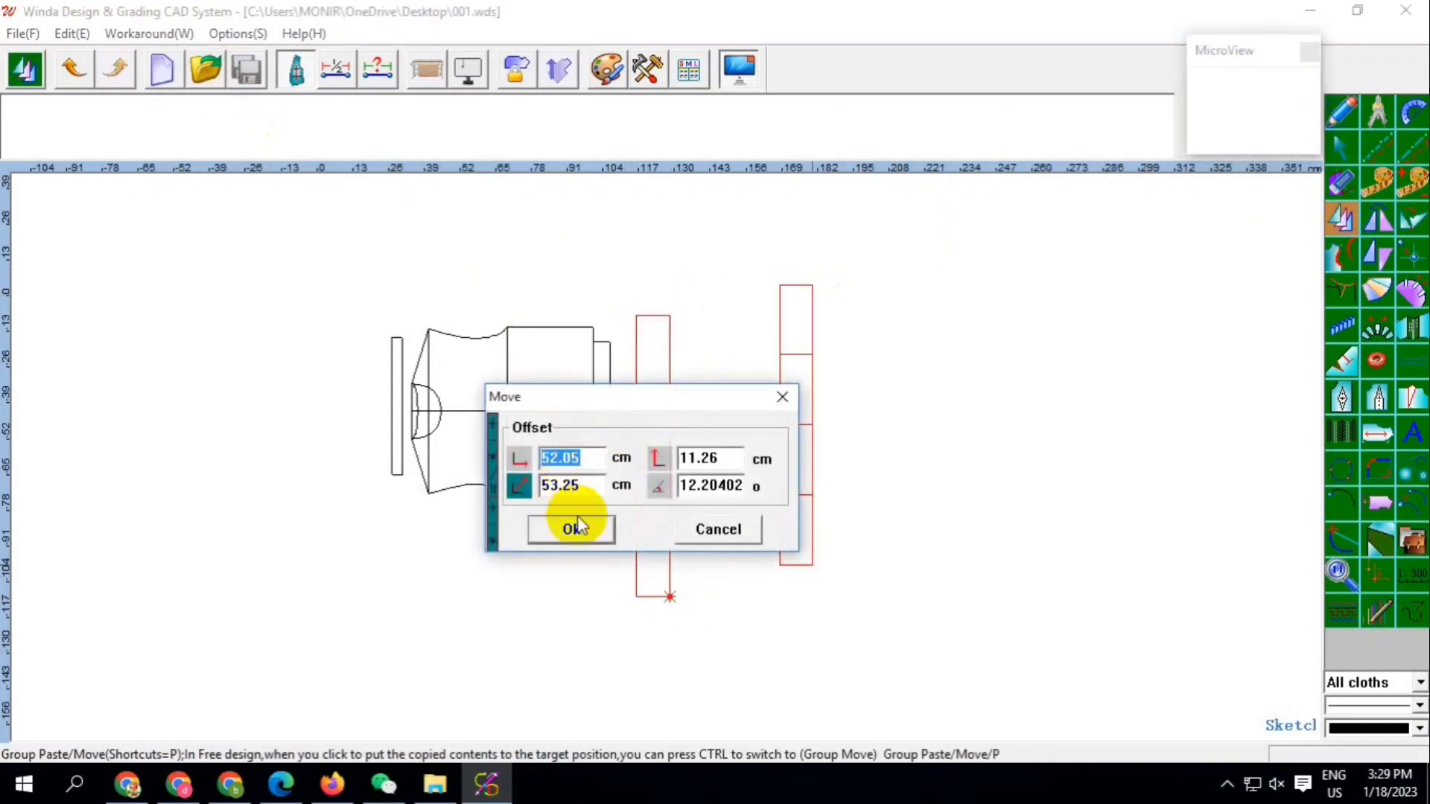
{"action": "key", "text": "Return"}
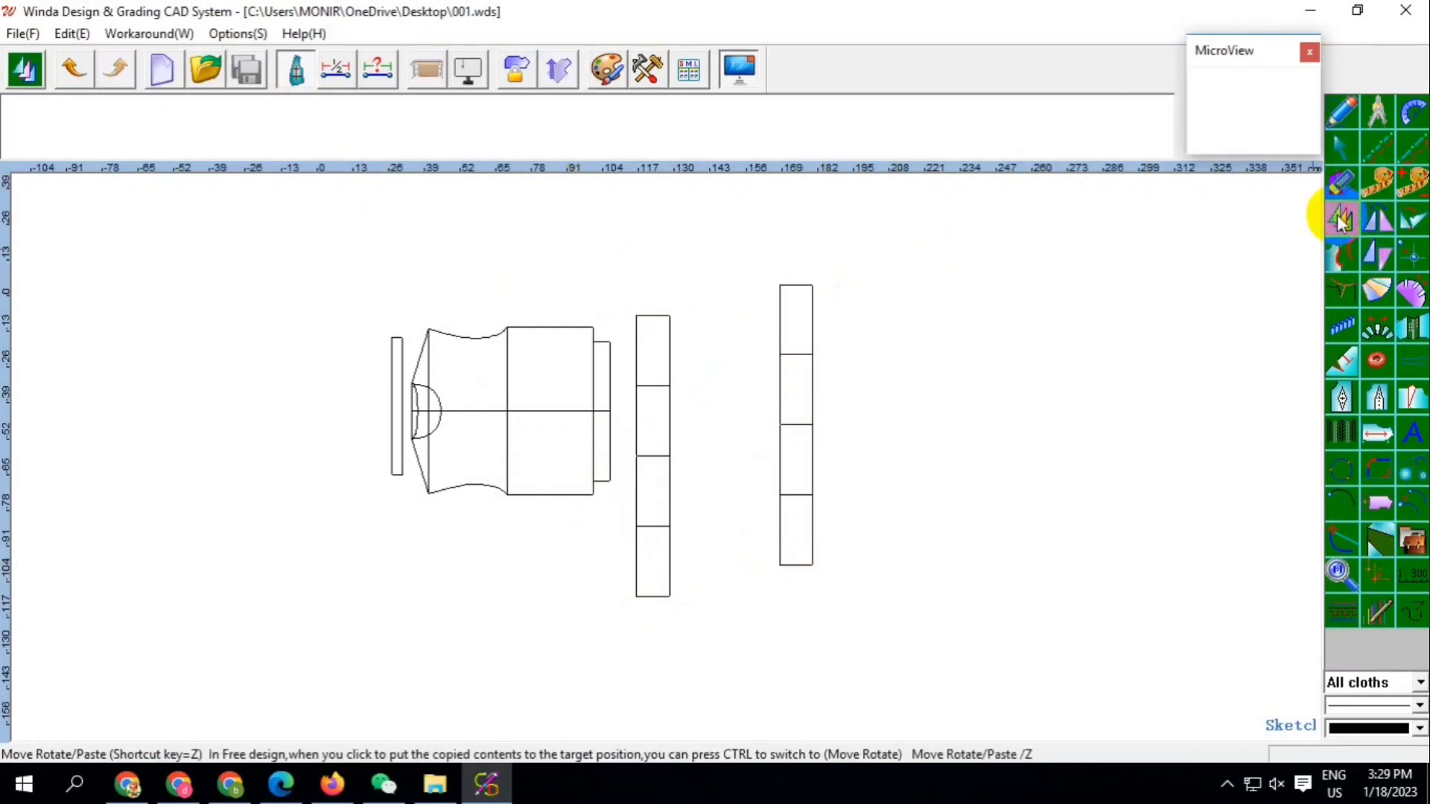
{"action": "left_click", "coordinate": [1342, 186]}
{"action": "left_click_drag", "start_coordinate": [633, 302], "coordinate": [718, 601]}
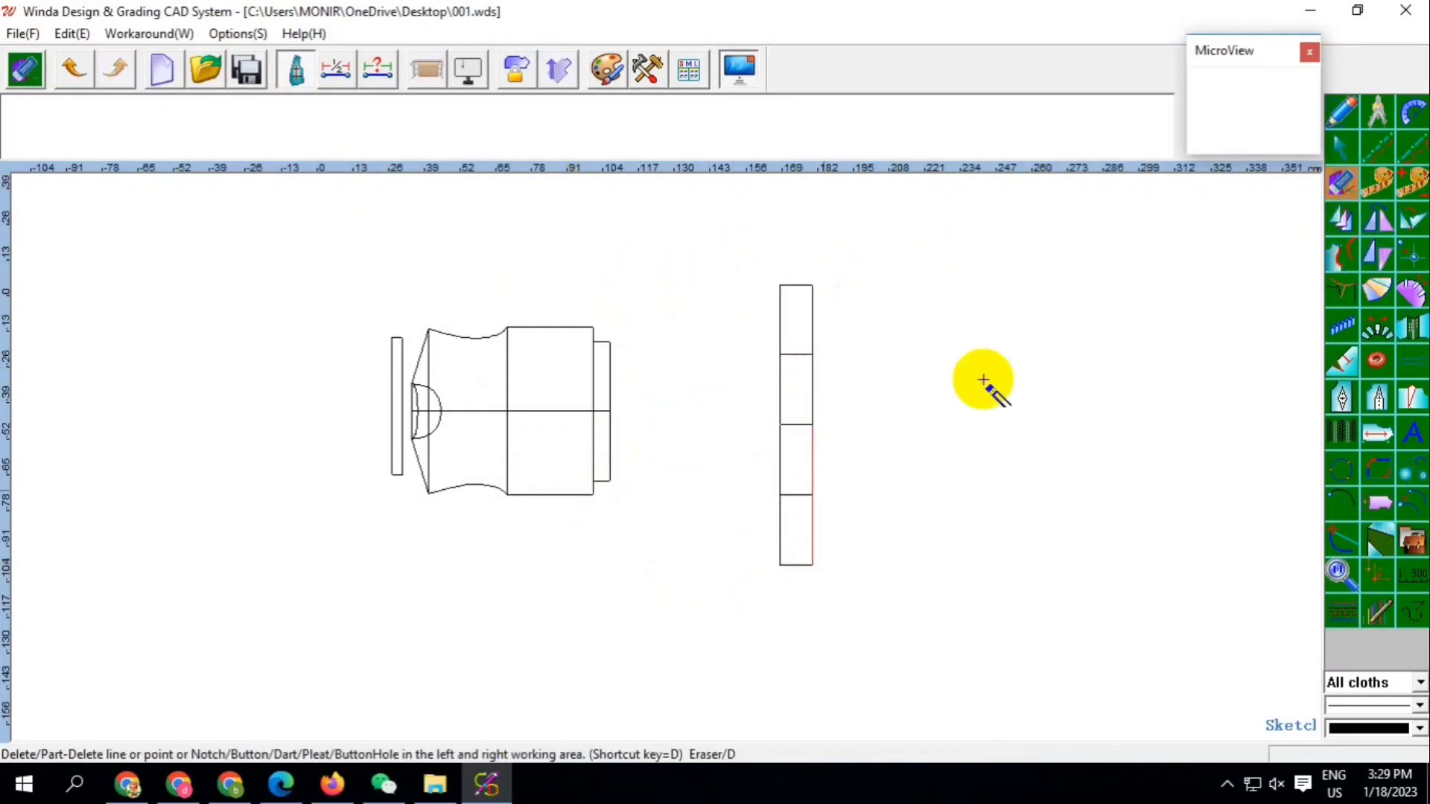
Place a copy of the right-hand strip directly beside the body block
{"action": "left_click", "coordinate": [1342, 220]}
{"action": "left_click_drag", "start_coordinate": [764, 257], "coordinate": [872, 623]}
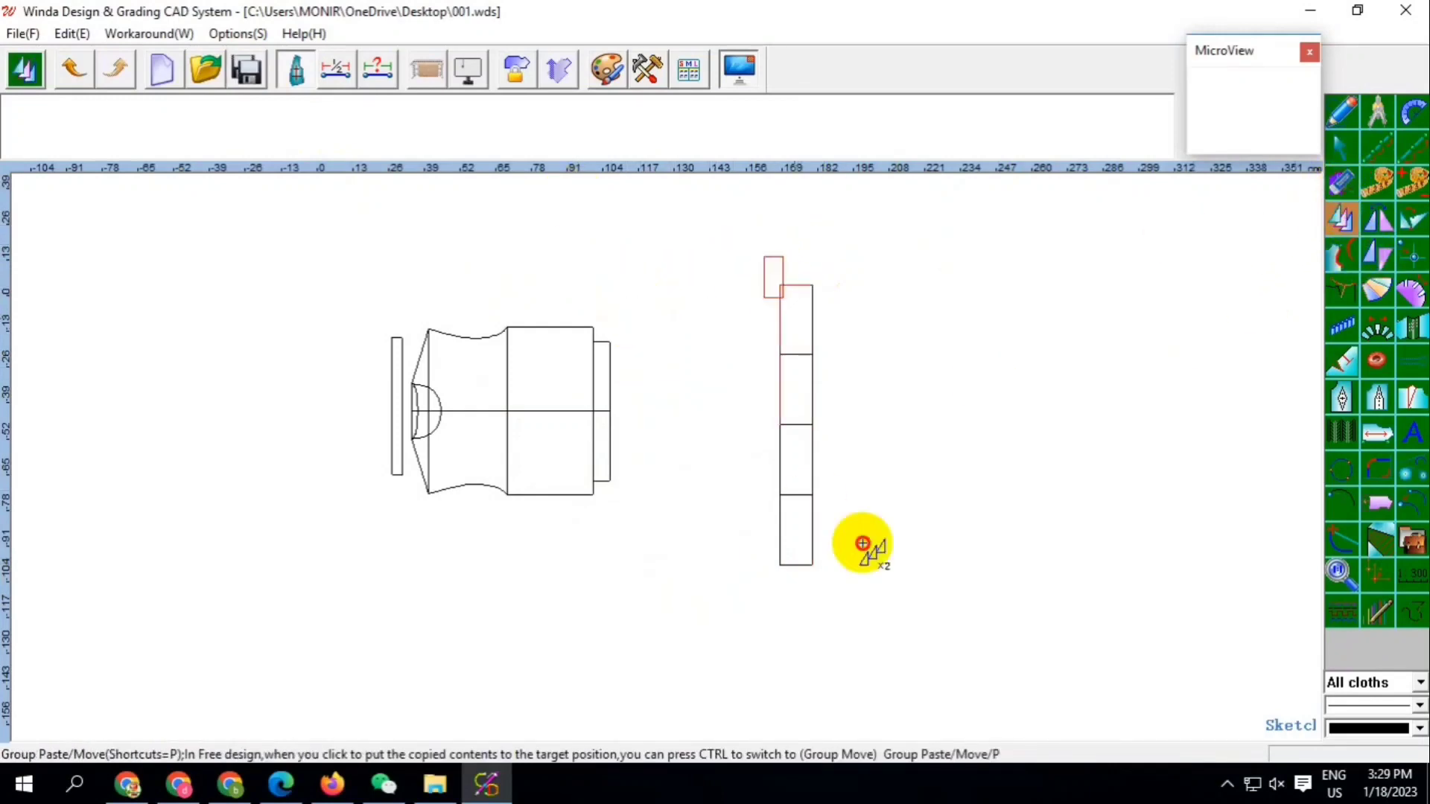
{"action": "right_click", "coordinate": [872, 624]}
{"action": "left_click", "coordinate": [813, 564]}
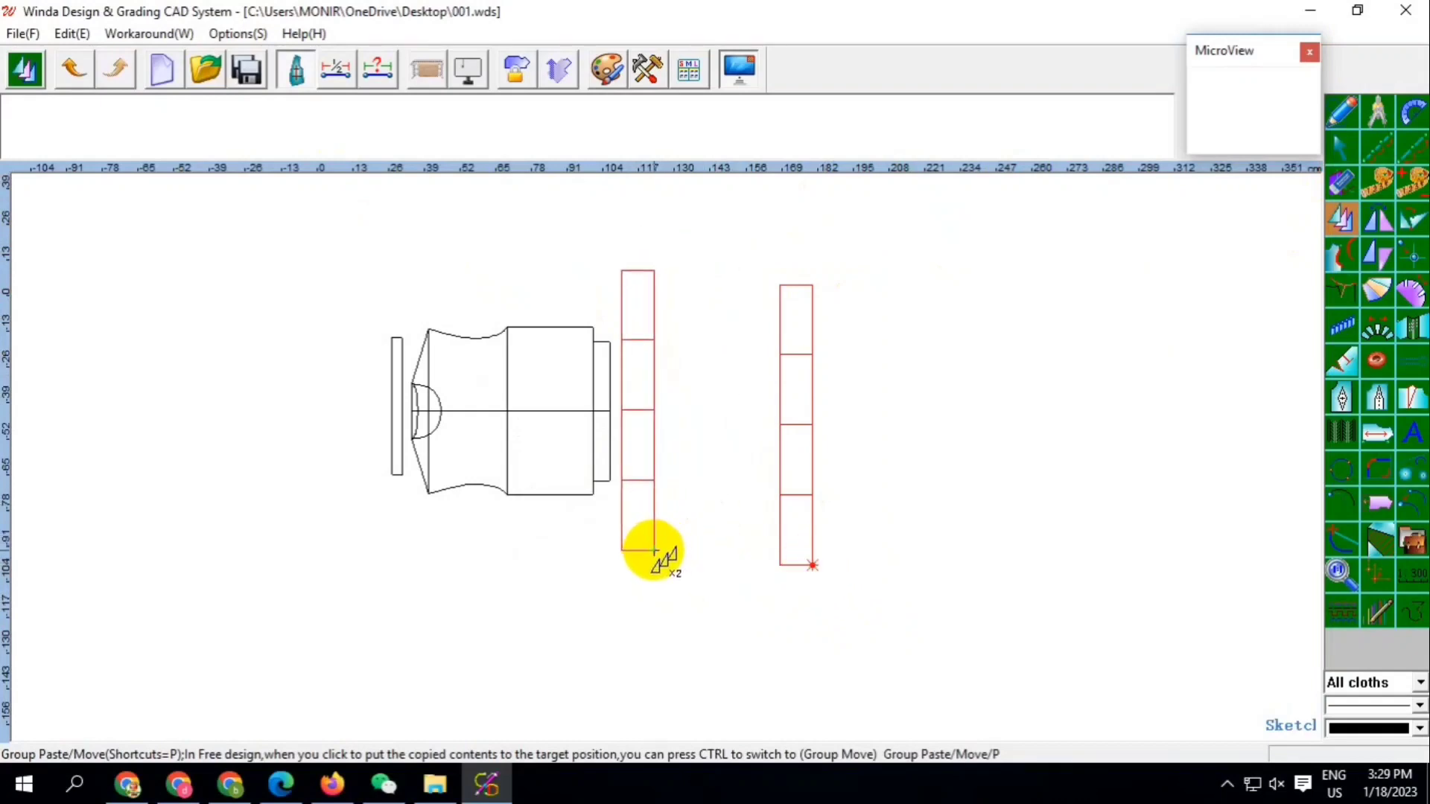
{"action": "left_click", "coordinate": [655, 552]}
{"action": "key", "text": "Return"}
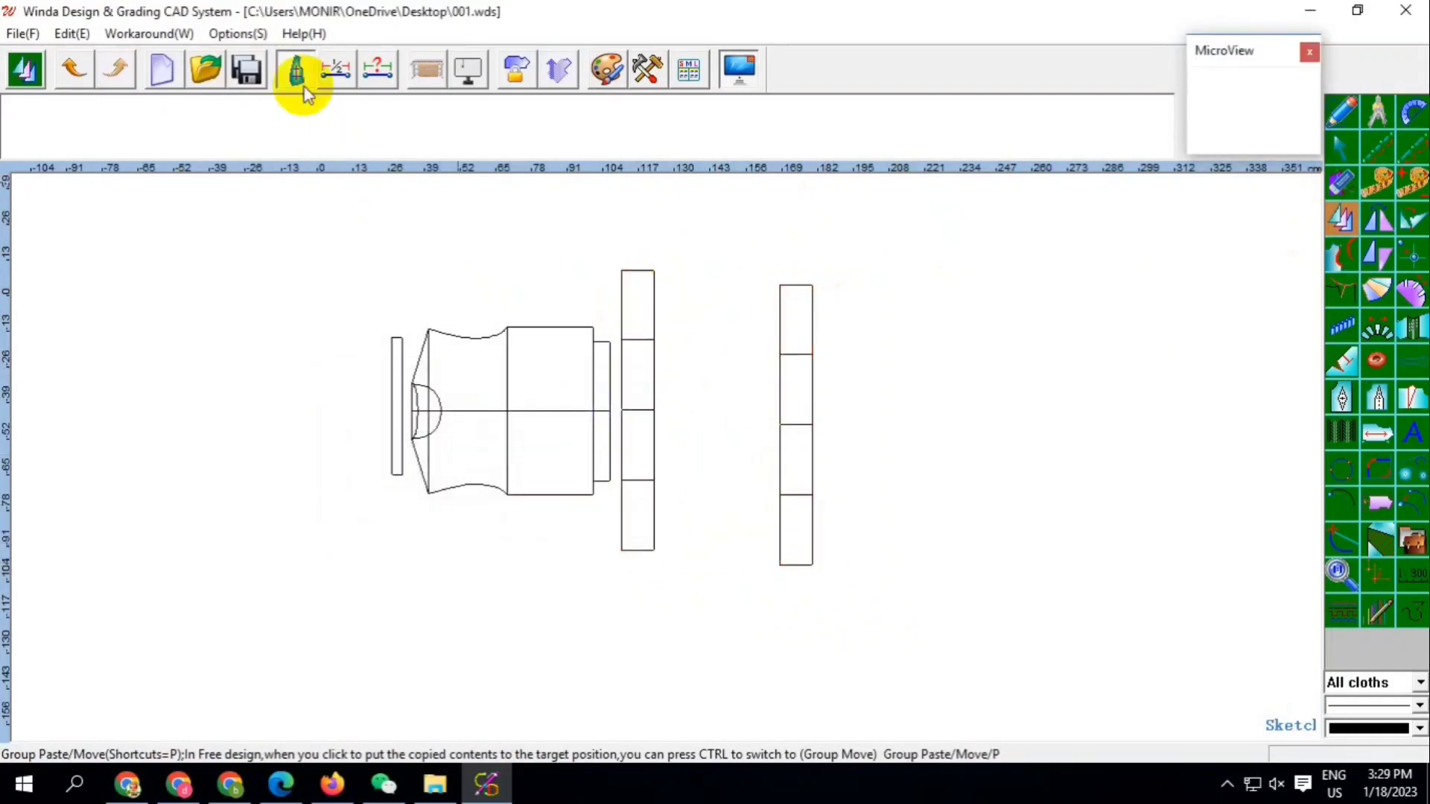
{"action": "left_click", "coordinate": [1341, 183]}
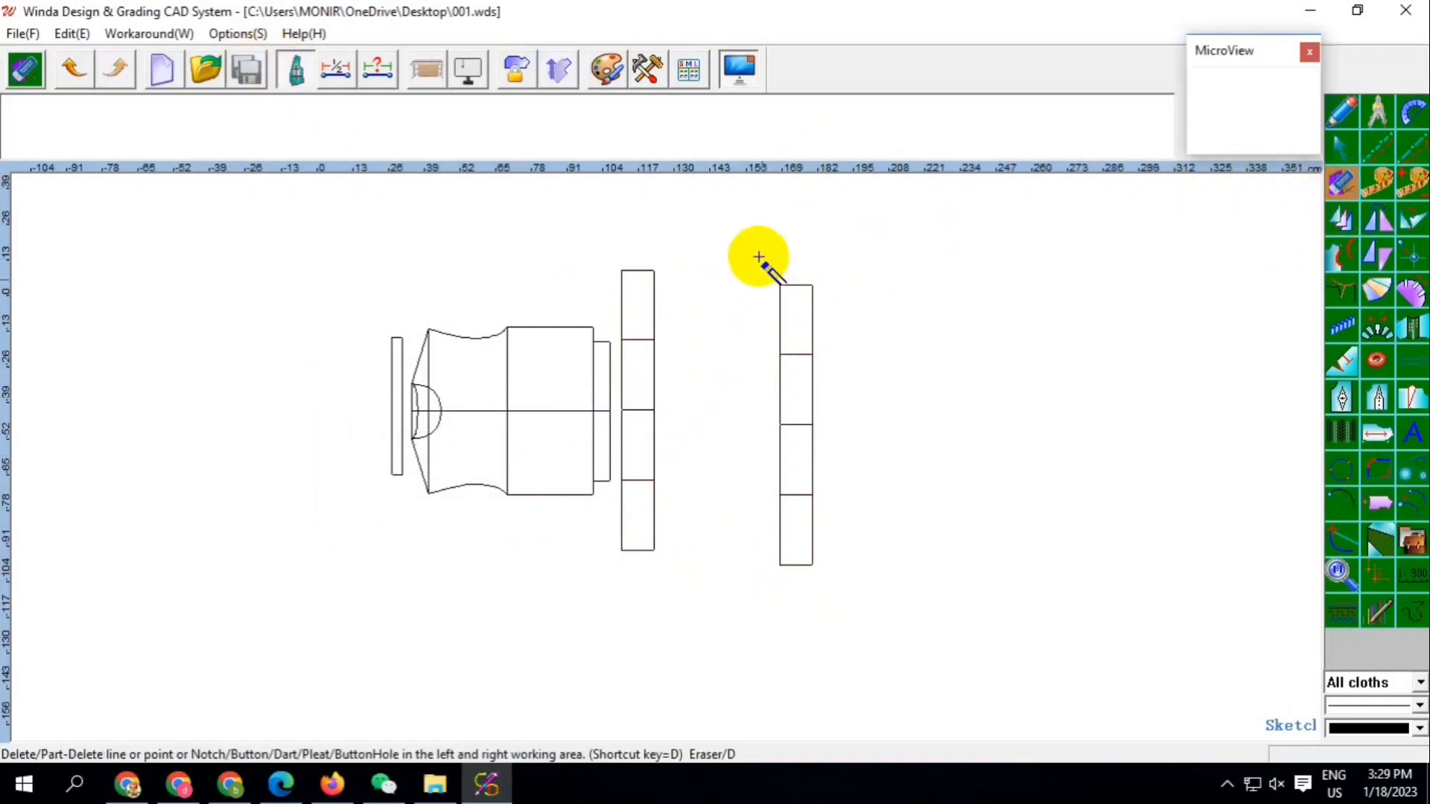
Erase the extra right-hand strip and check the sweater spec sheet in the image viewer
{"action": "left_click_drag", "start_coordinate": [761, 259], "coordinate": [854, 593]}
{"action": "scroll", "coordinate": [789, 503], "scroll_direction": "up", "scroll_amount": 1}
{"action": "scroll", "coordinate": [771, 468], "scroll_direction": "up", "scroll_amount": 1}
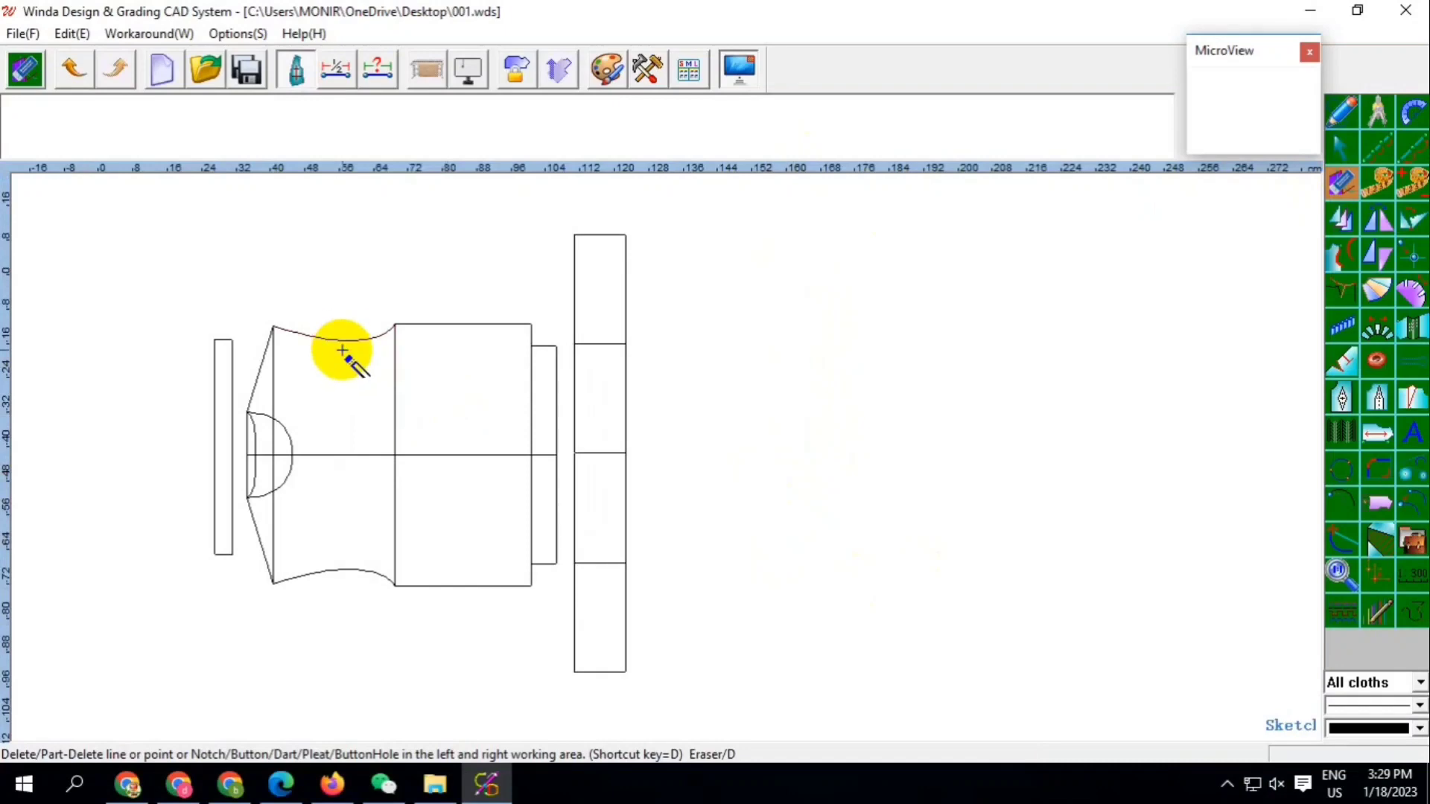
{"action": "left_click", "coordinate": [383, 784]}
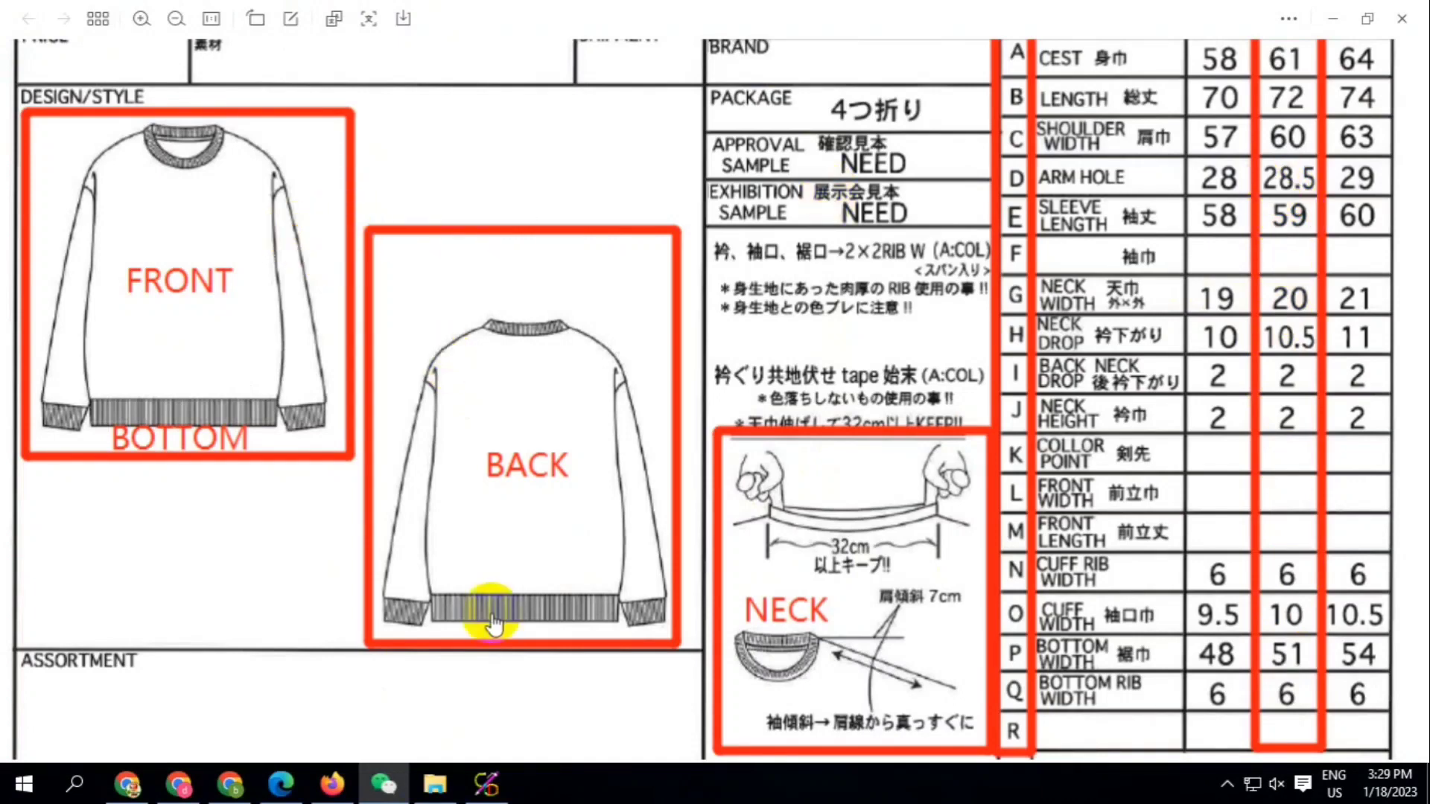
{"action": "left_click", "coordinate": [484, 789]}
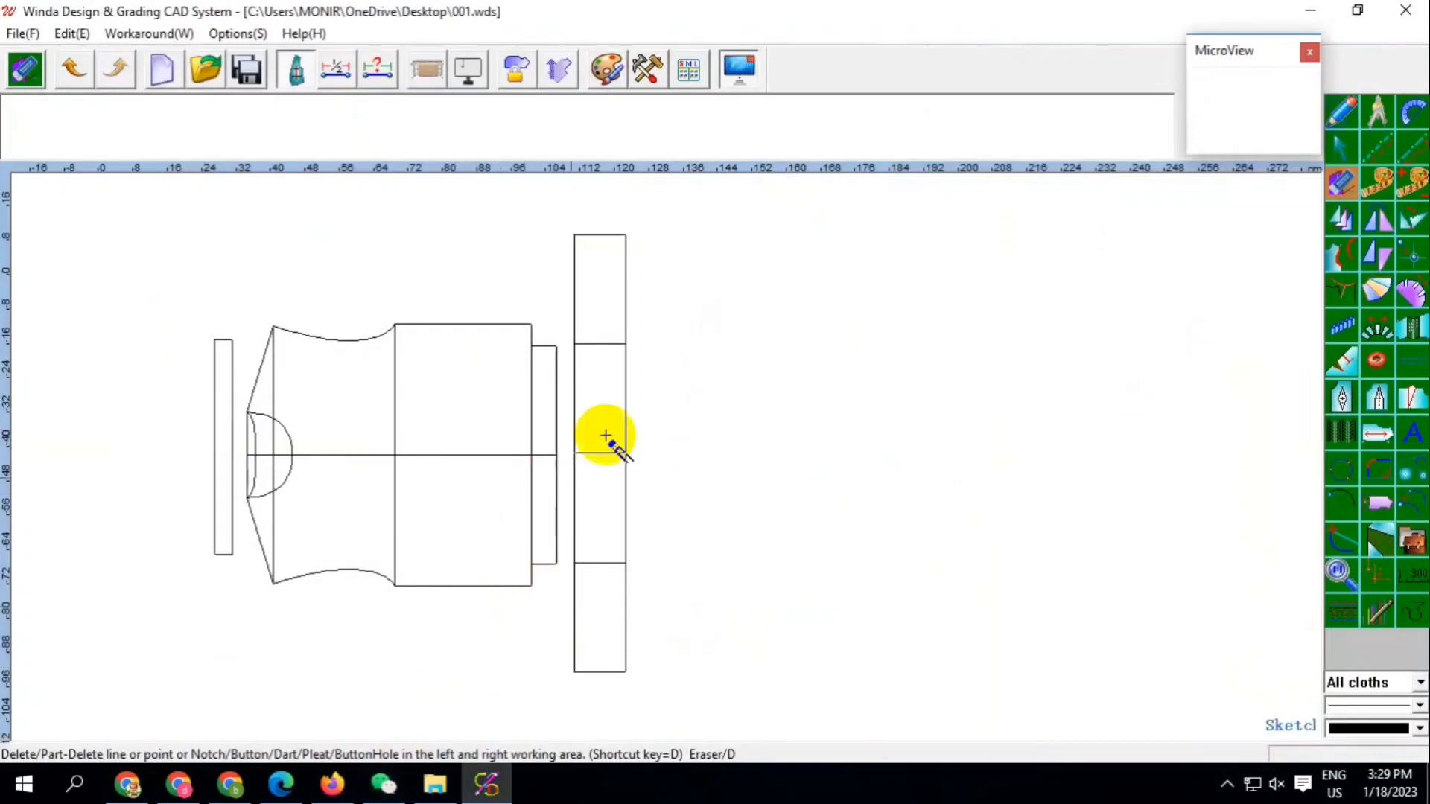
Draw a 59 cm wide, 27 cm tall rectangle right of the rib strip
{"action": "left_click", "coordinate": [1340, 112]}
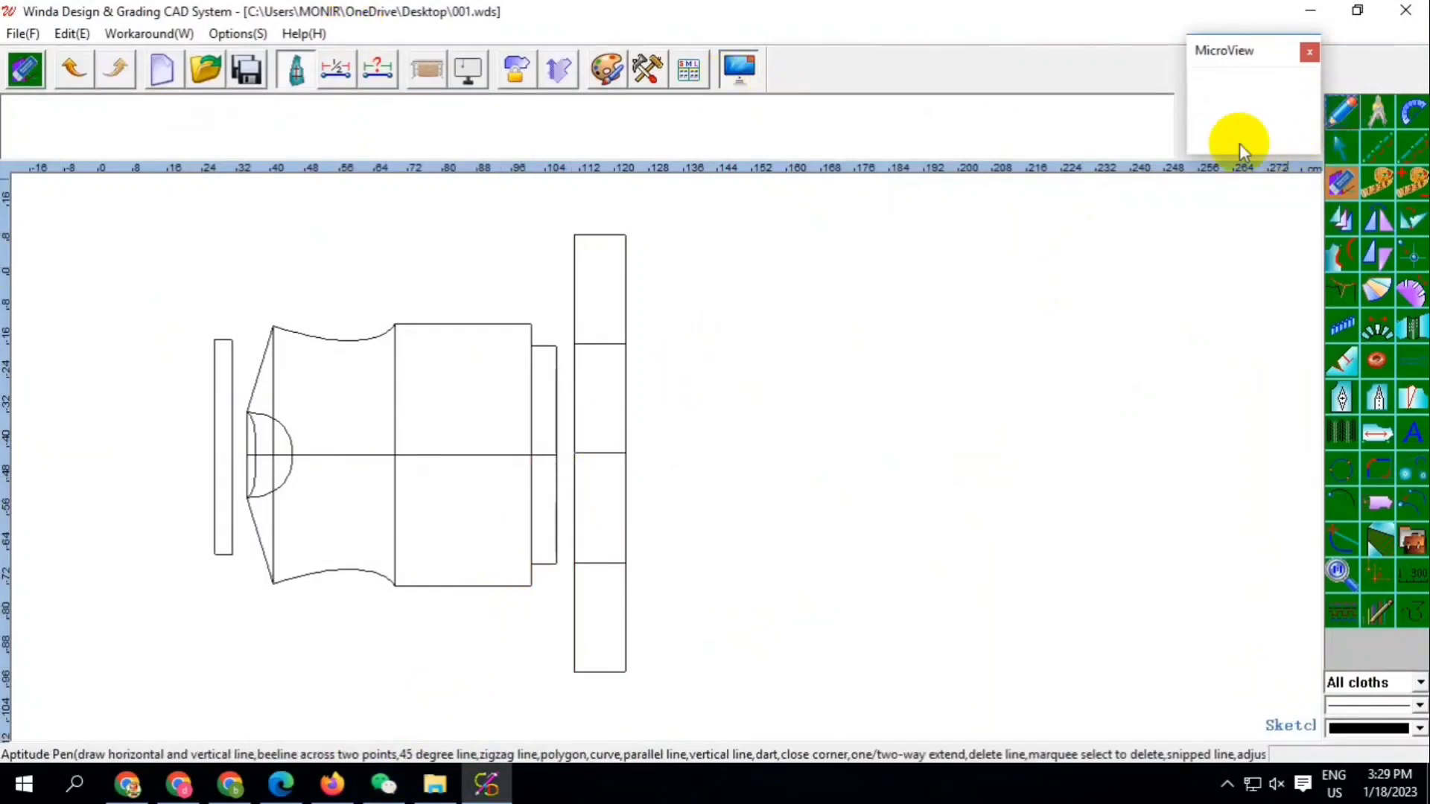
{"action": "right_click", "coordinate": [977, 320]}
{"action": "left_click", "coordinate": [1015, 292]}
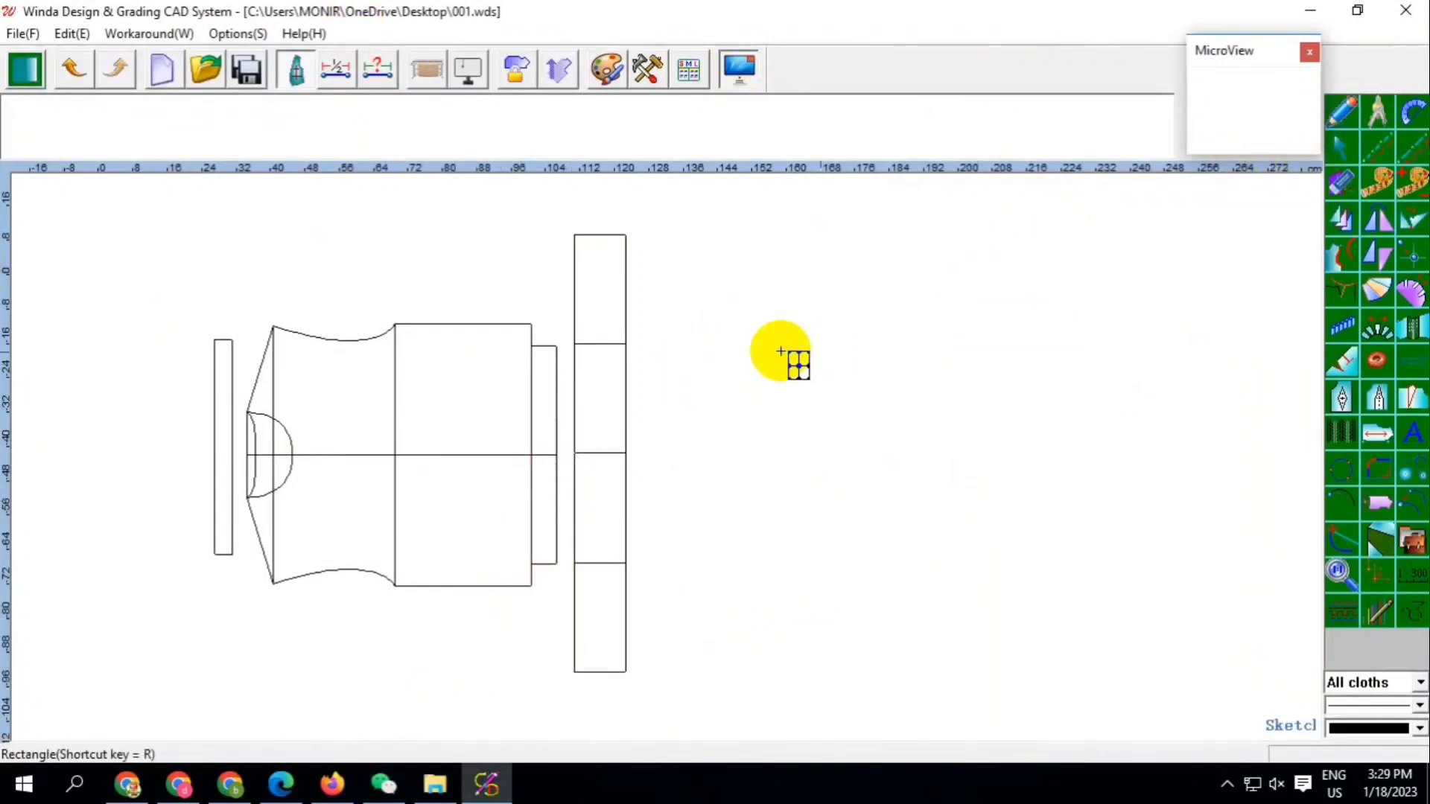
{"action": "left_click", "coordinate": [703, 344]}
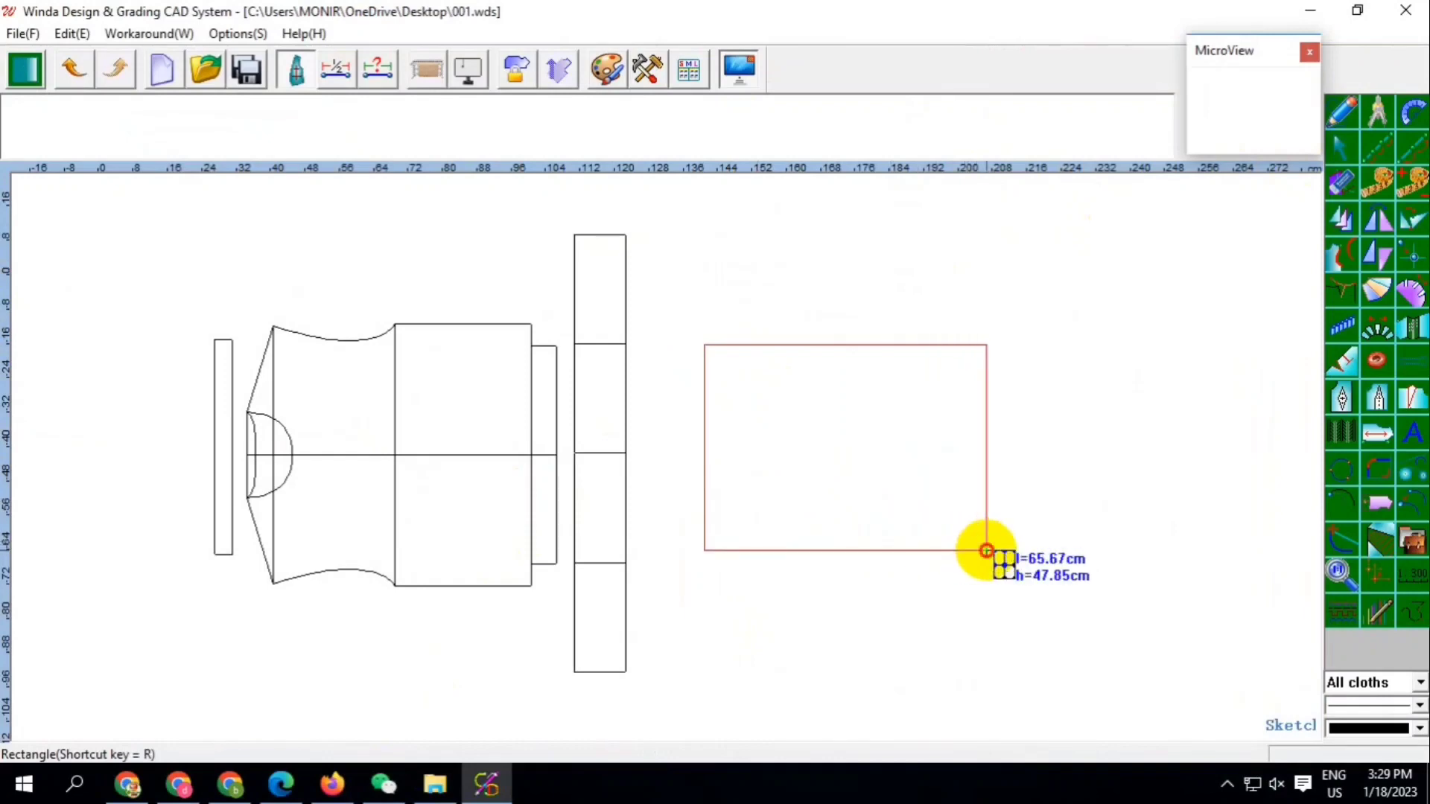
{"action": "left_click", "coordinate": [987, 551]}
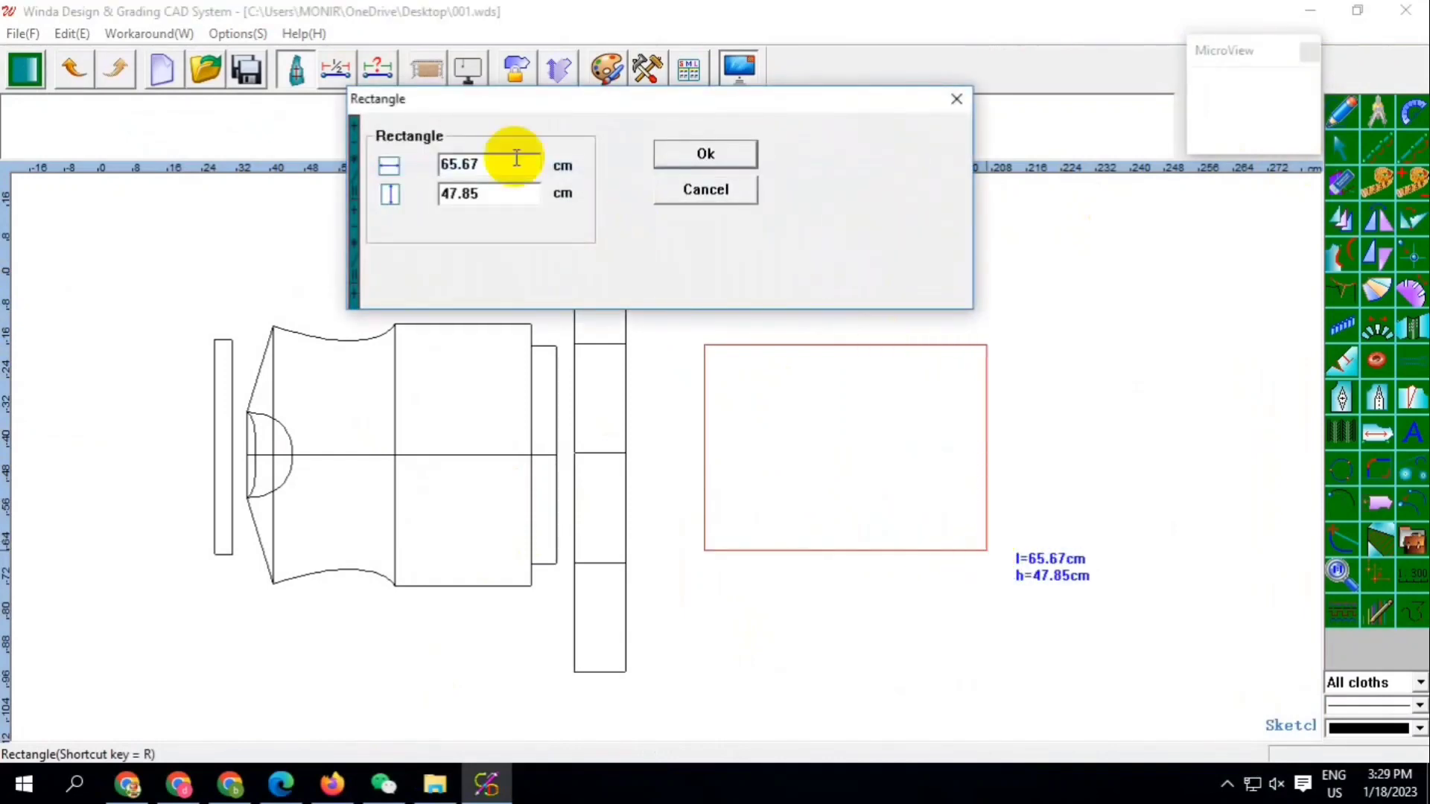
{"action": "left_click_drag", "start_coordinate": [480, 165], "coordinate": [440, 170]}
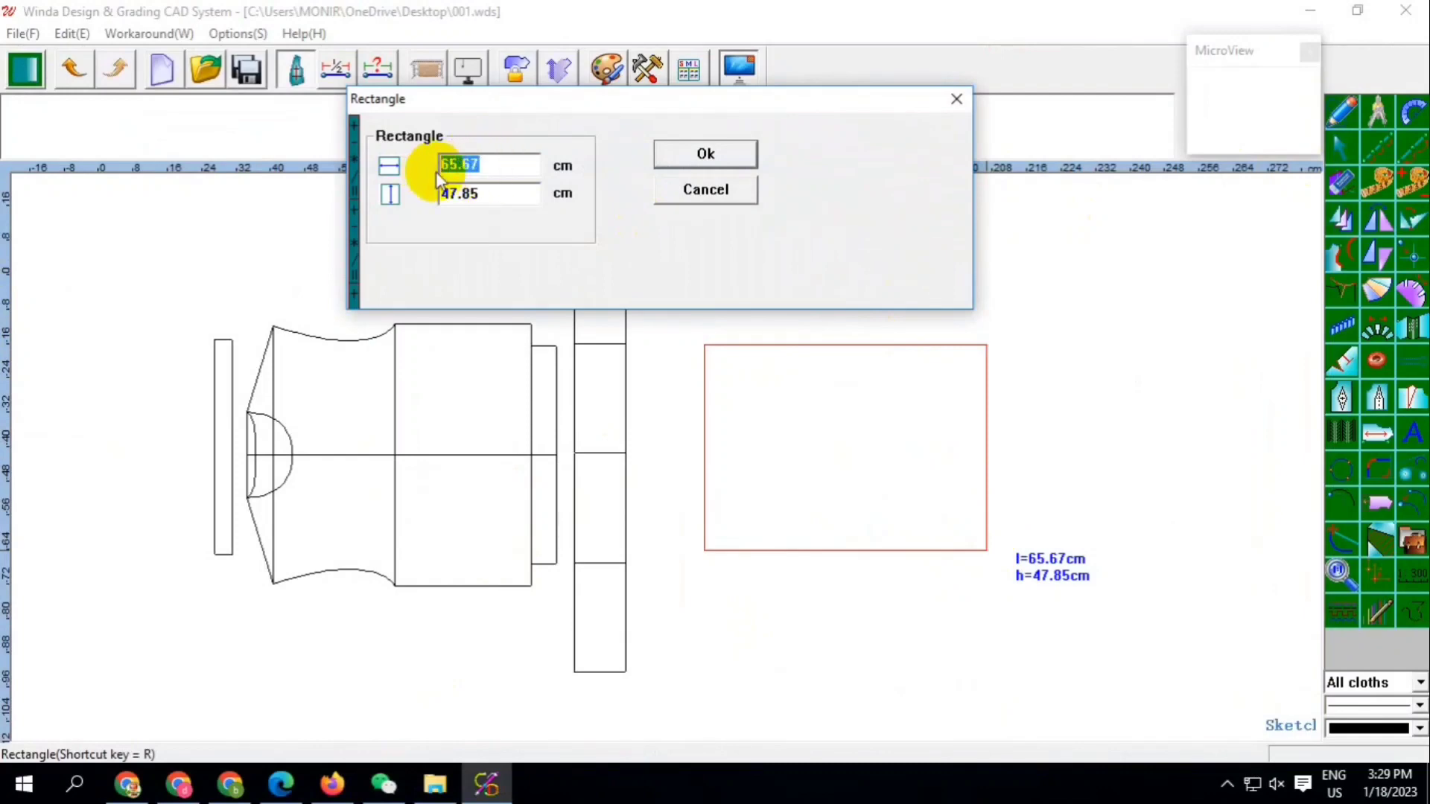
{"action": "type", "text": "59"}
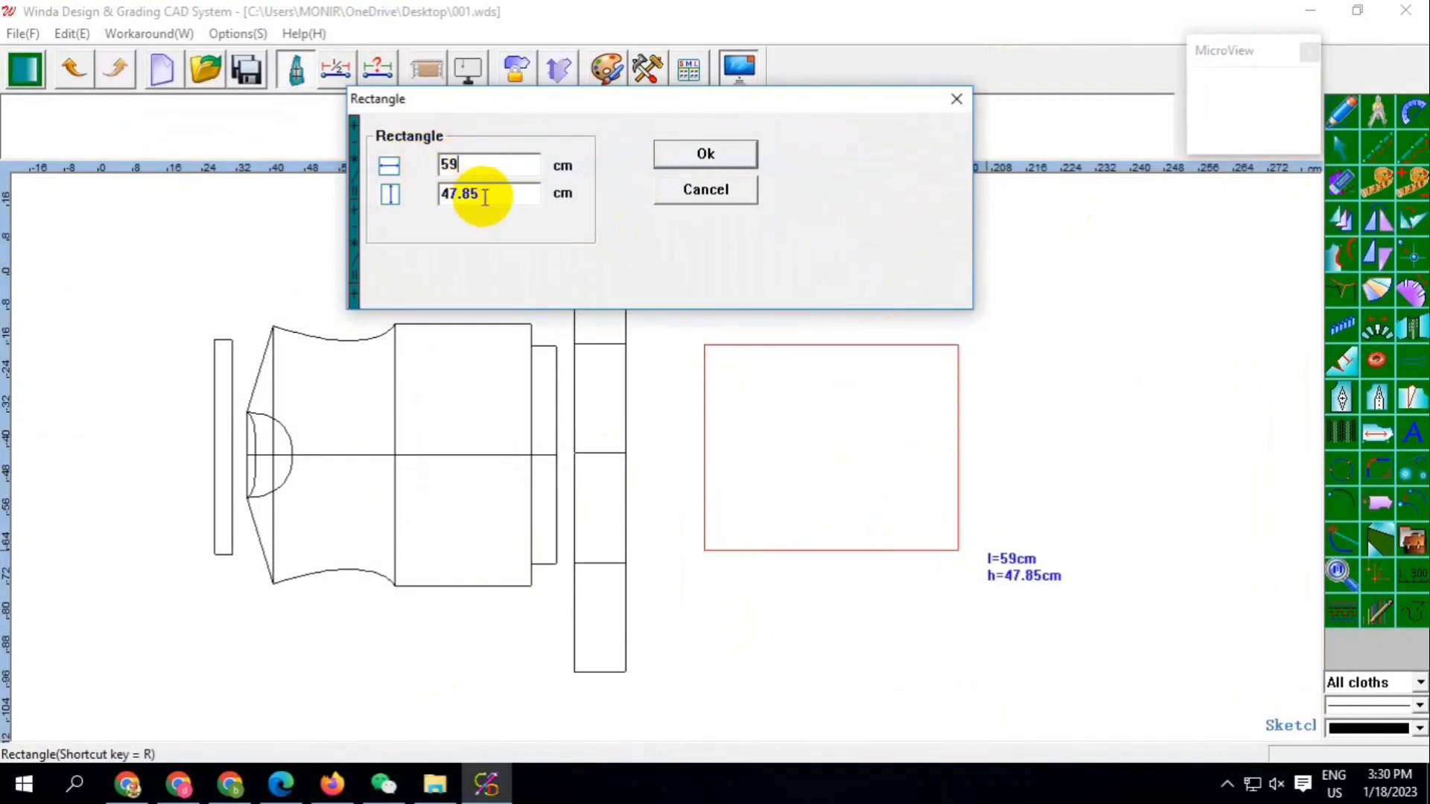
{"action": "left_click_drag", "start_coordinate": [504, 195], "coordinate": [445, 198]}
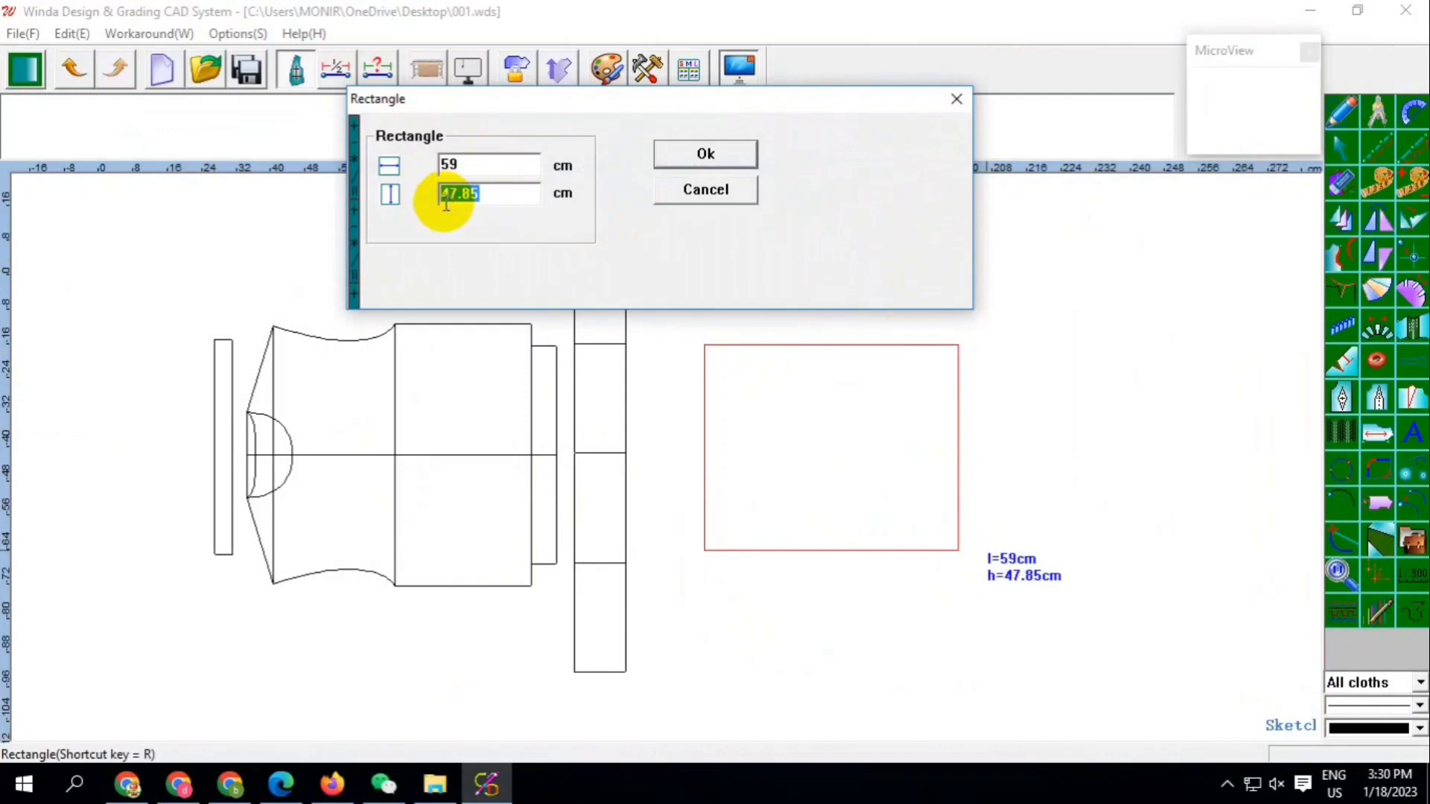
{"action": "type", "text": "27"}
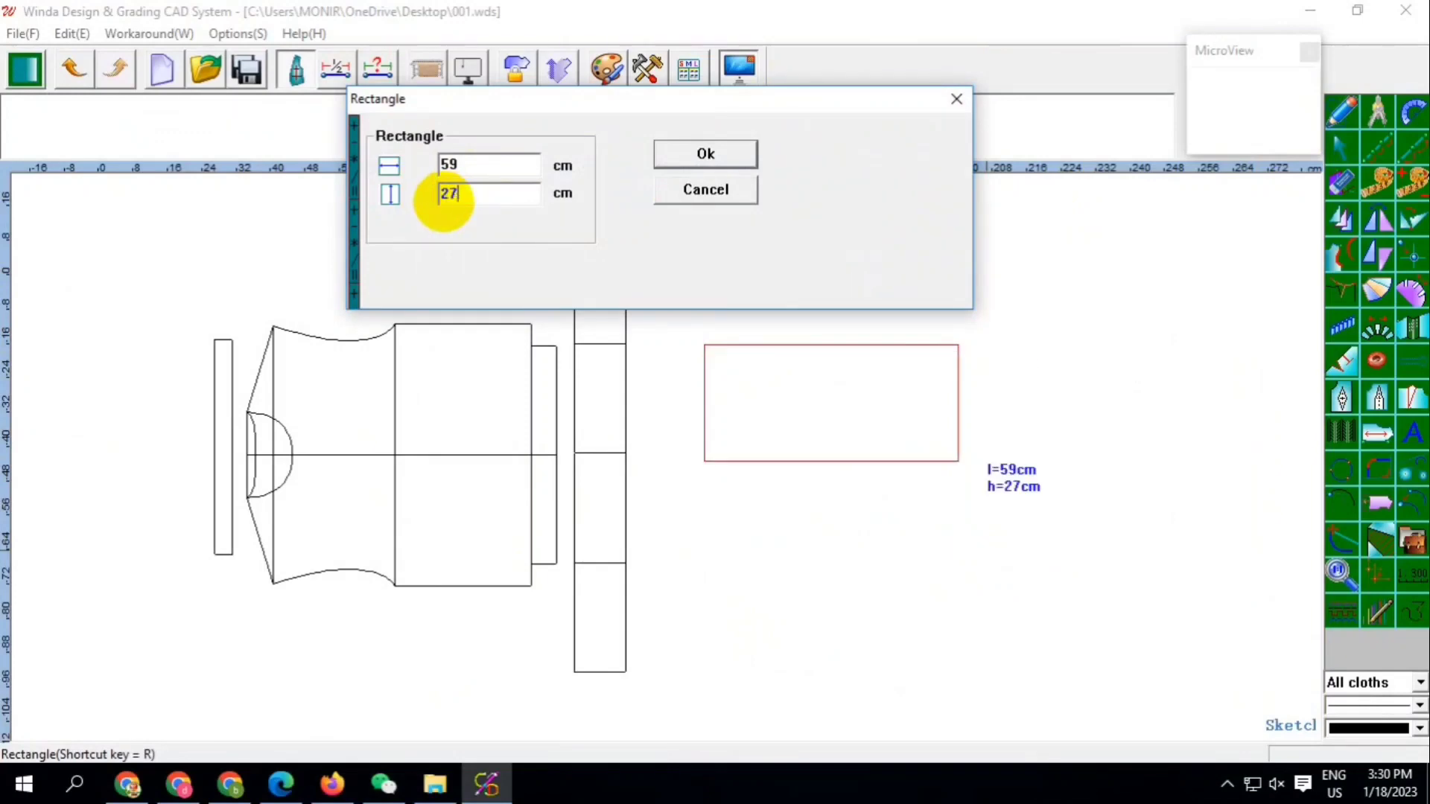
{"action": "left_click", "coordinate": [722, 163]}
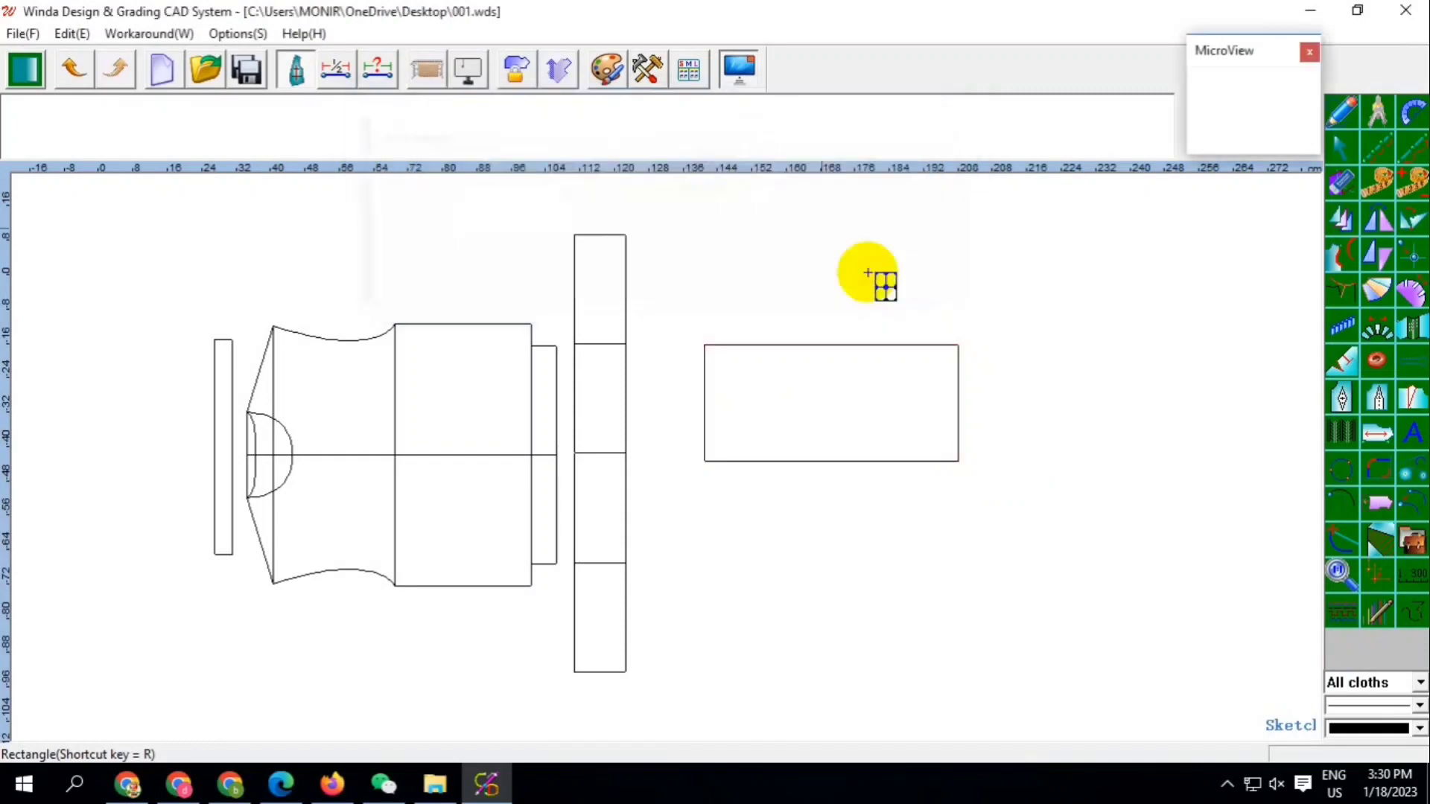
Draw vertical lines 12 cm from the left end and 6 cm from the right end
{"action": "left_click", "coordinate": [1343, 113]}
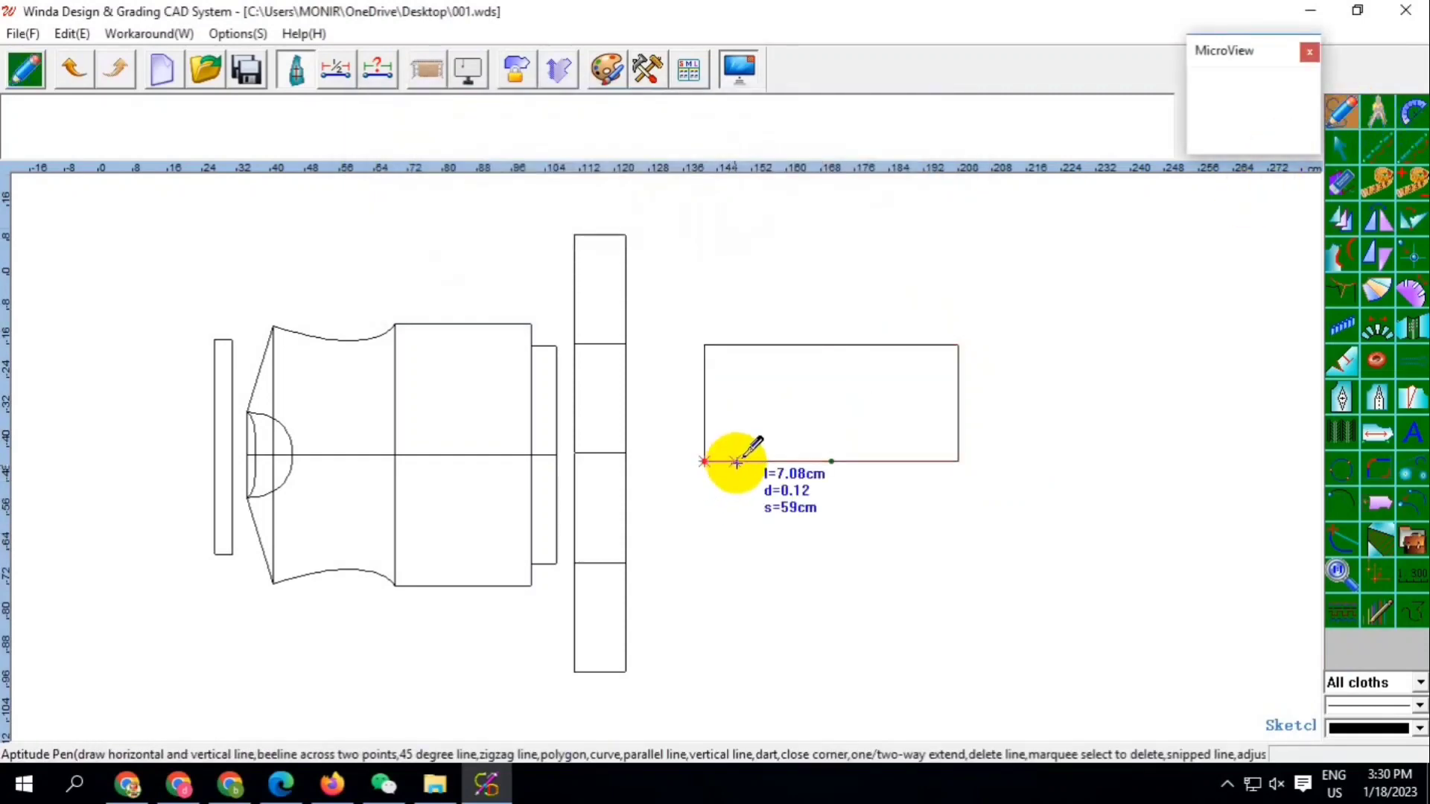
{"action": "left_click", "coordinate": [737, 462]}
{"action": "type", "text": "12"}
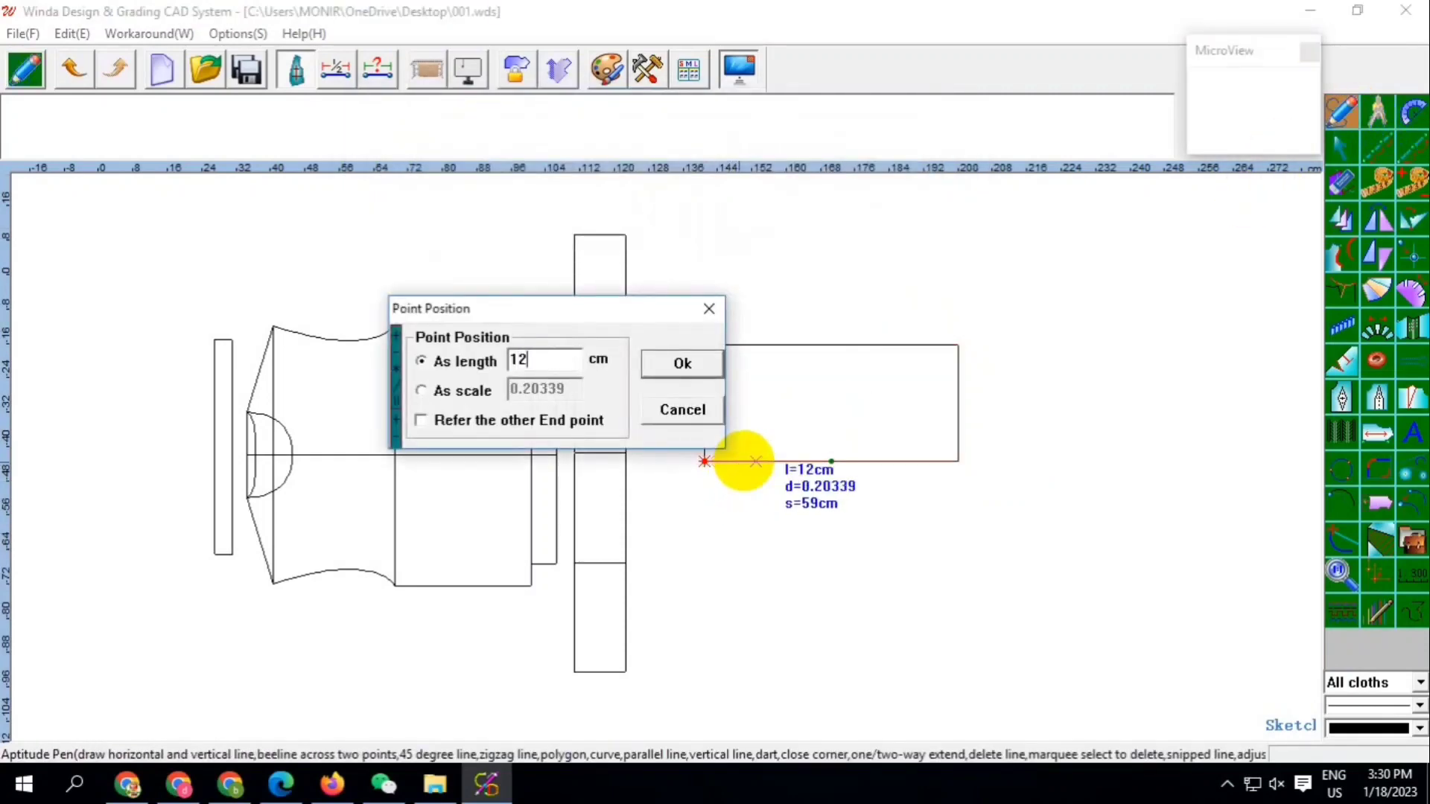
{"action": "left_click", "coordinate": [683, 365]}
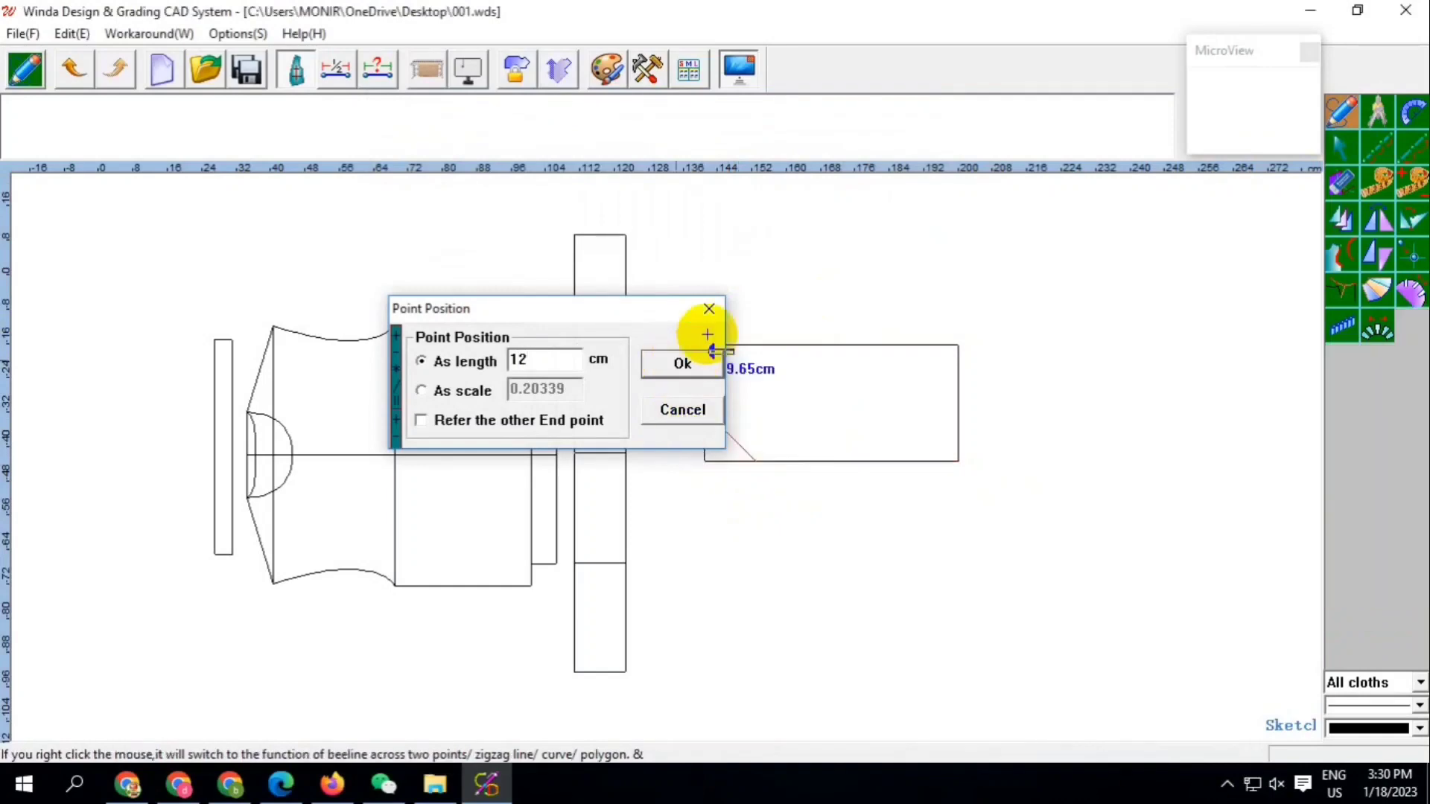
{"action": "left_click", "coordinate": [756, 344]}
{"action": "right_click", "coordinate": [756, 345]}
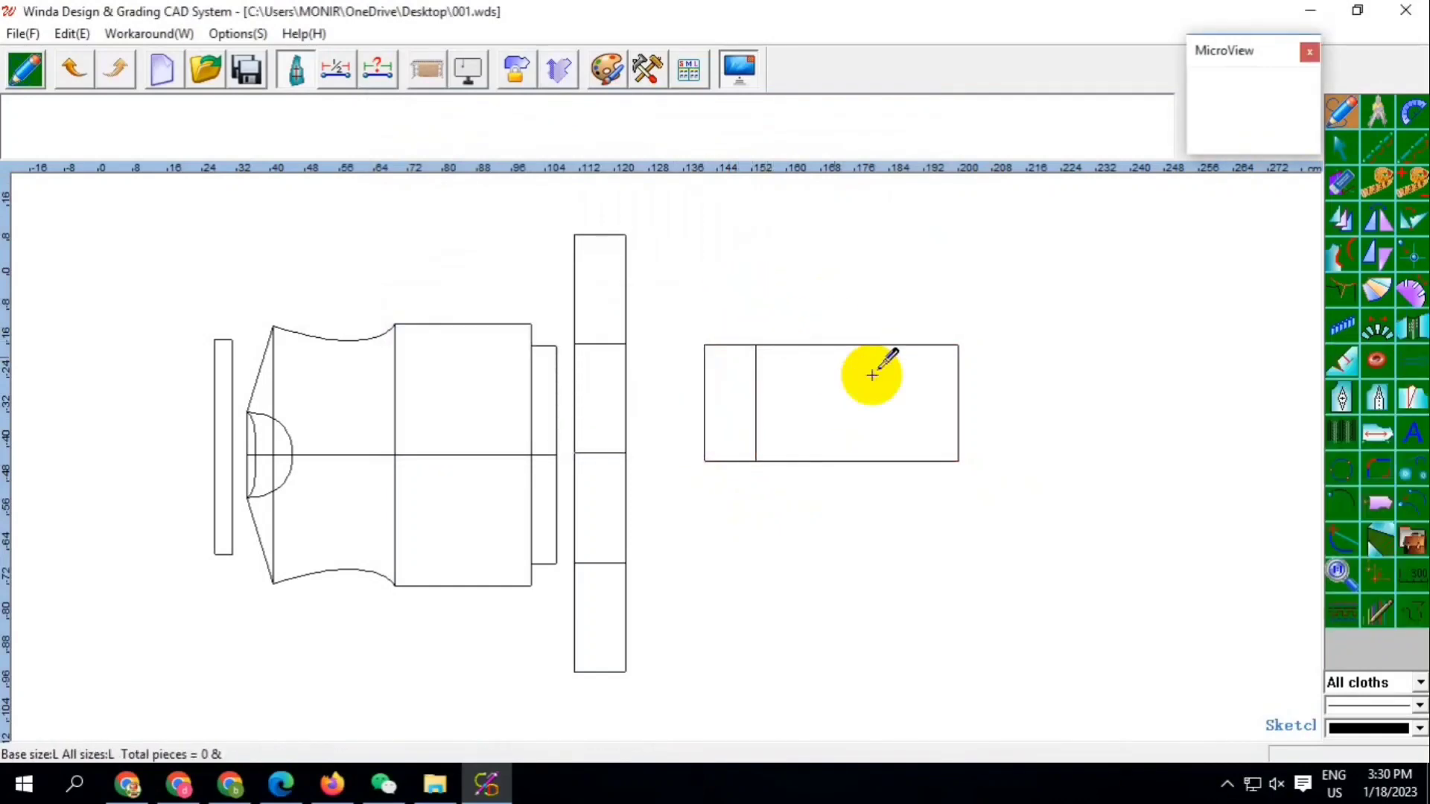
{"action": "left_click", "coordinate": [948, 461]}
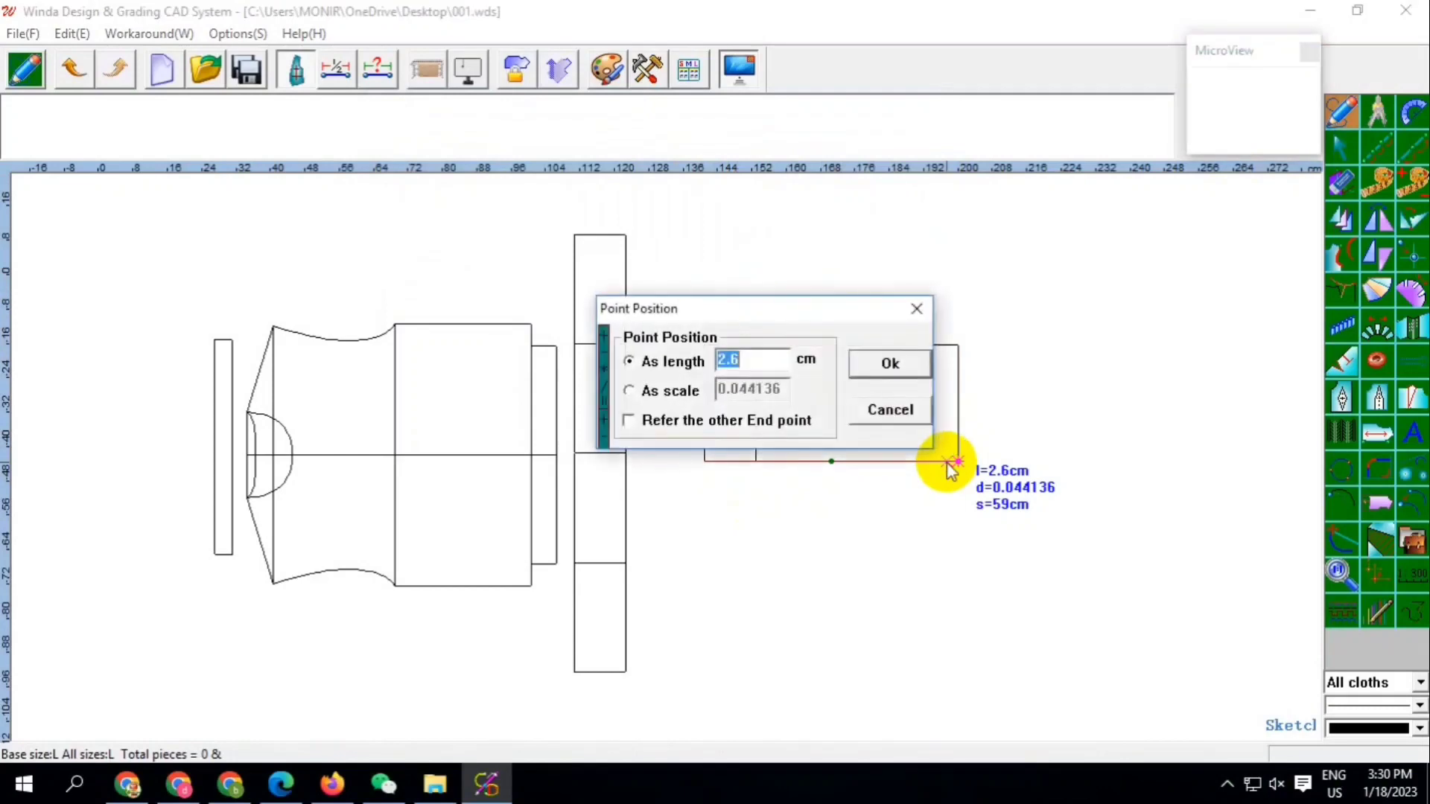
{"action": "type", "text": "6"}
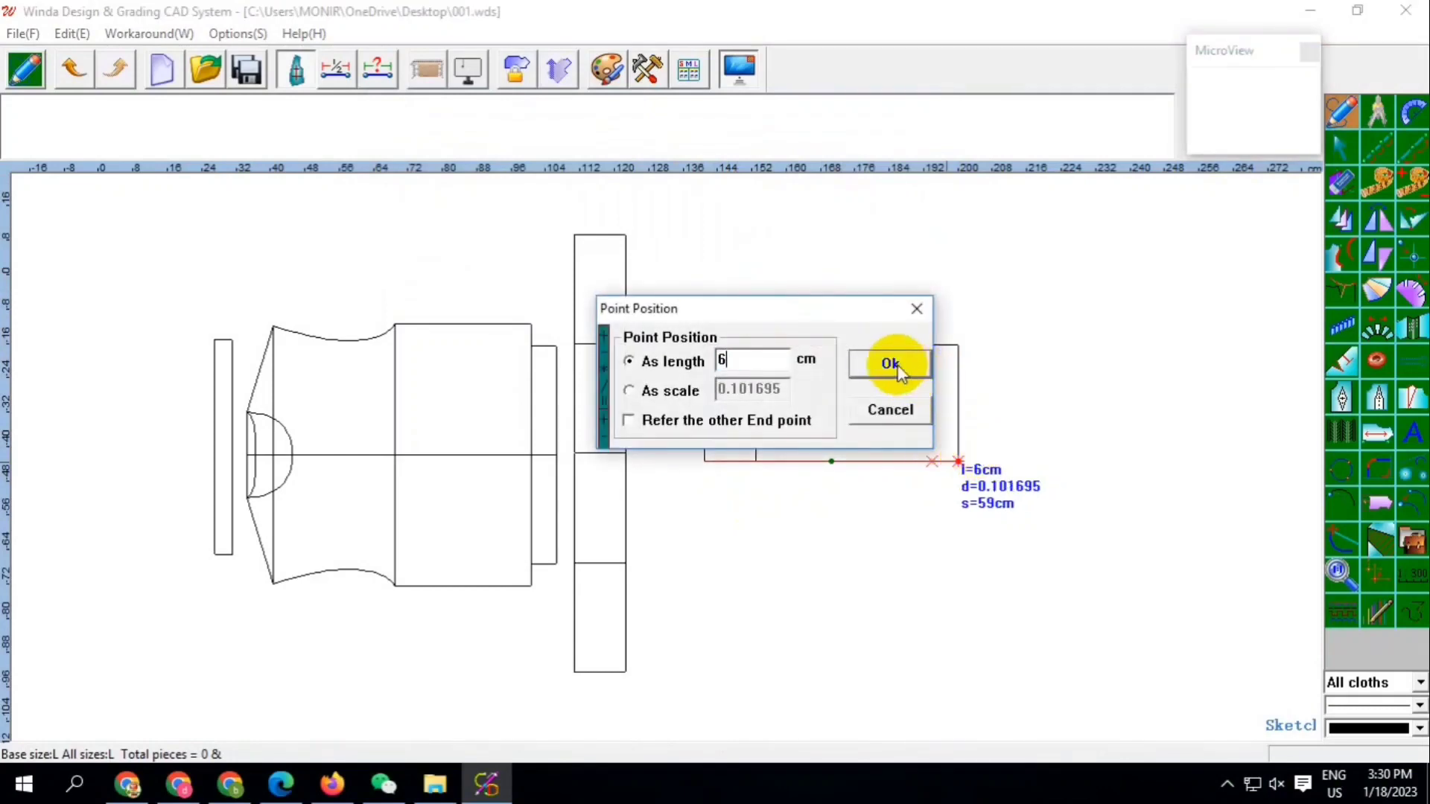
{"action": "left_click", "coordinate": [890, 363]}
{"action": "left_click", "coordinate": [926, 342]}
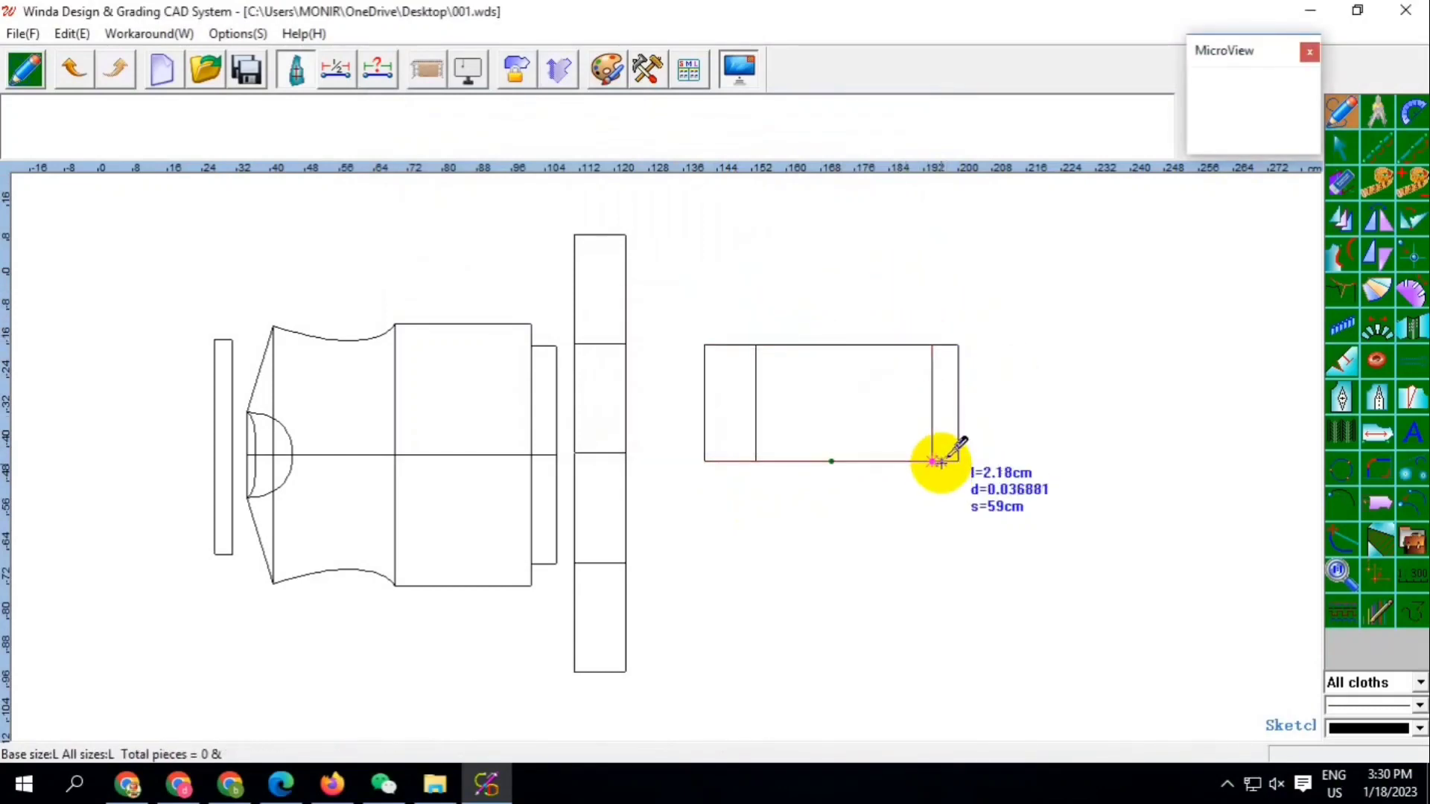
Split the right section 10 cm up and mark a point 3.5 cm along the guide line
{"action": "left_click", "coordinate": [933, 450]}
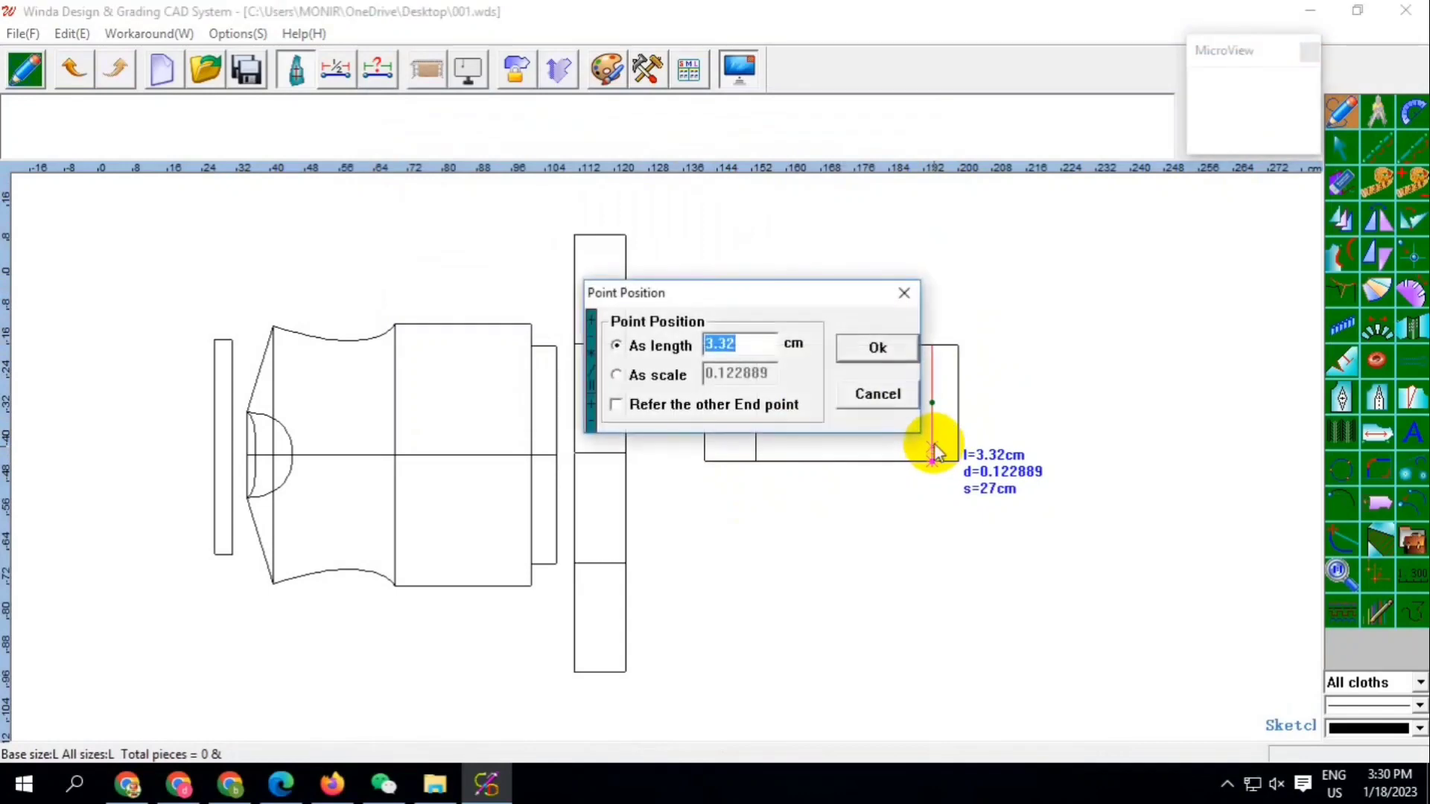
{"action": "type", "text": "10"}
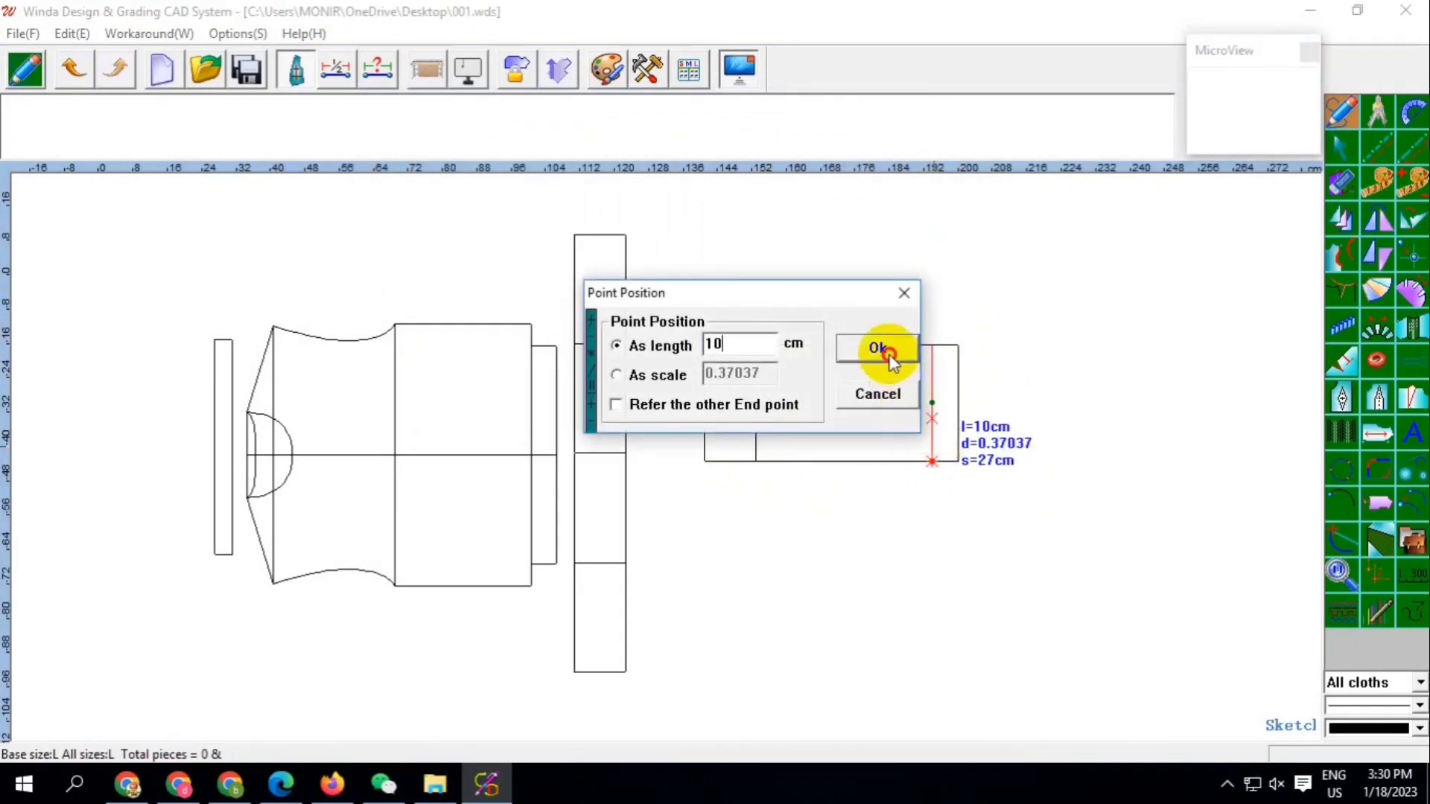
{"action": "left_click", "coordinate": [878, 348]}
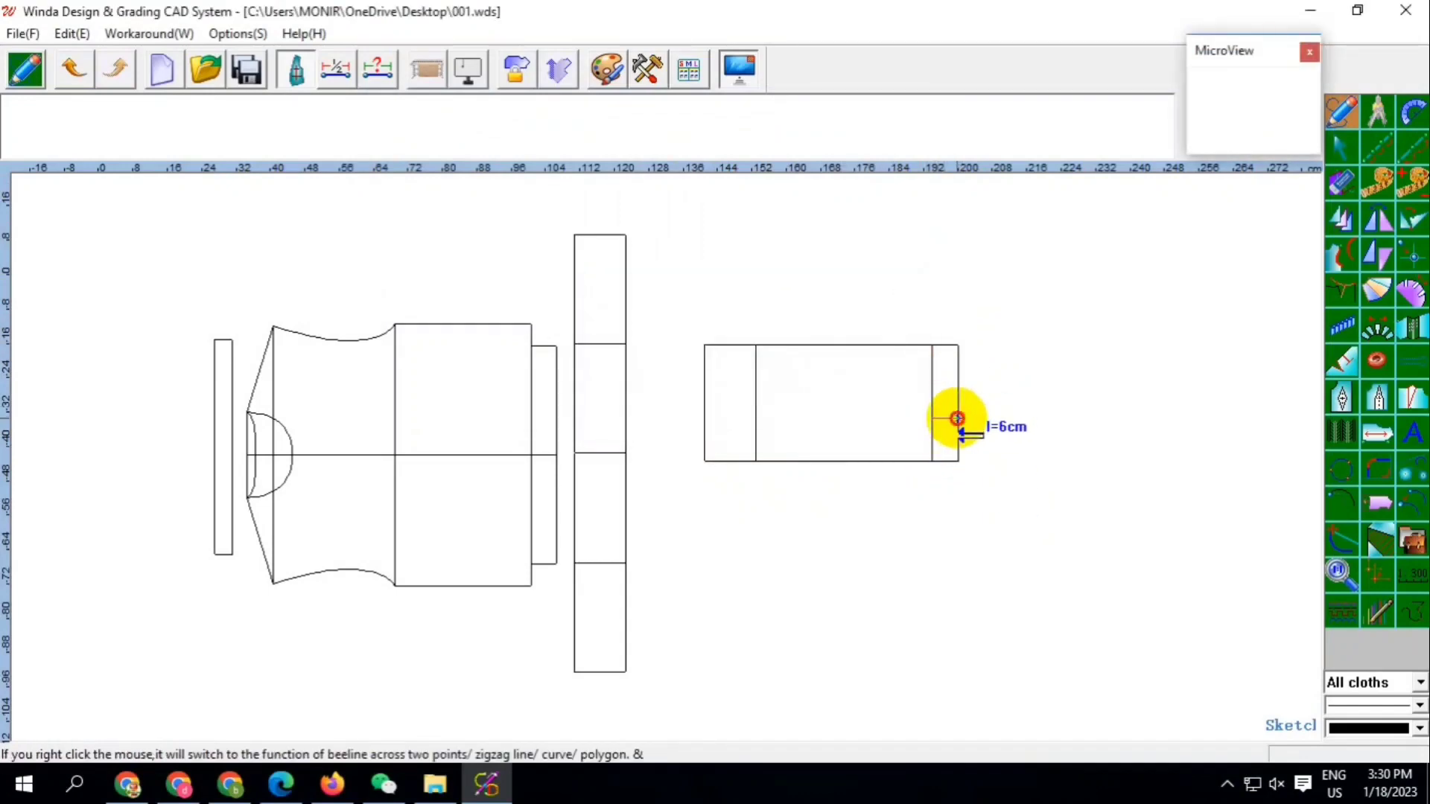
{"action": "scroll", "coordinate": [942, 426], "scroll_direction": "up", "scroll_amount": 3}
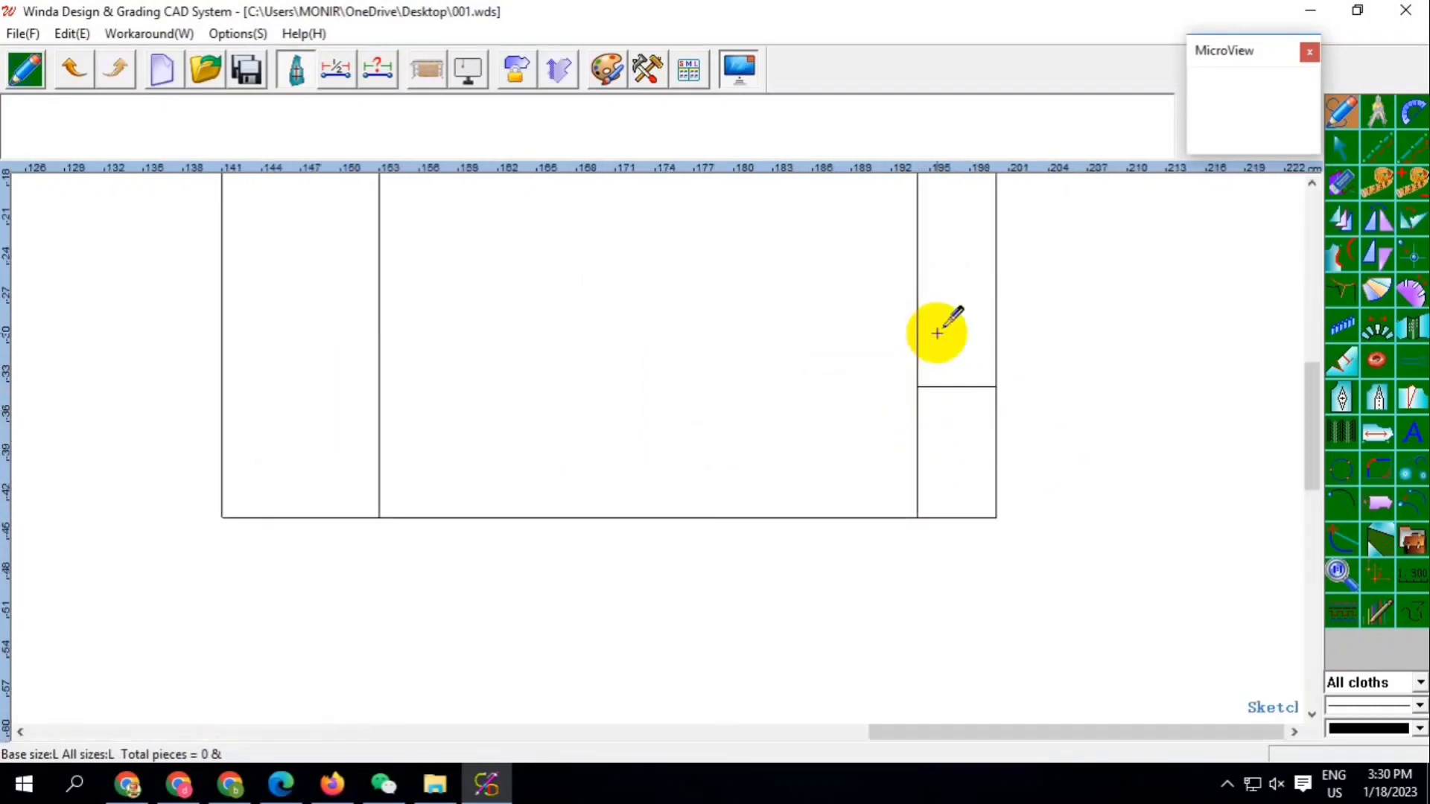
{"action": "left_click", "coordinate": [917, 372]}
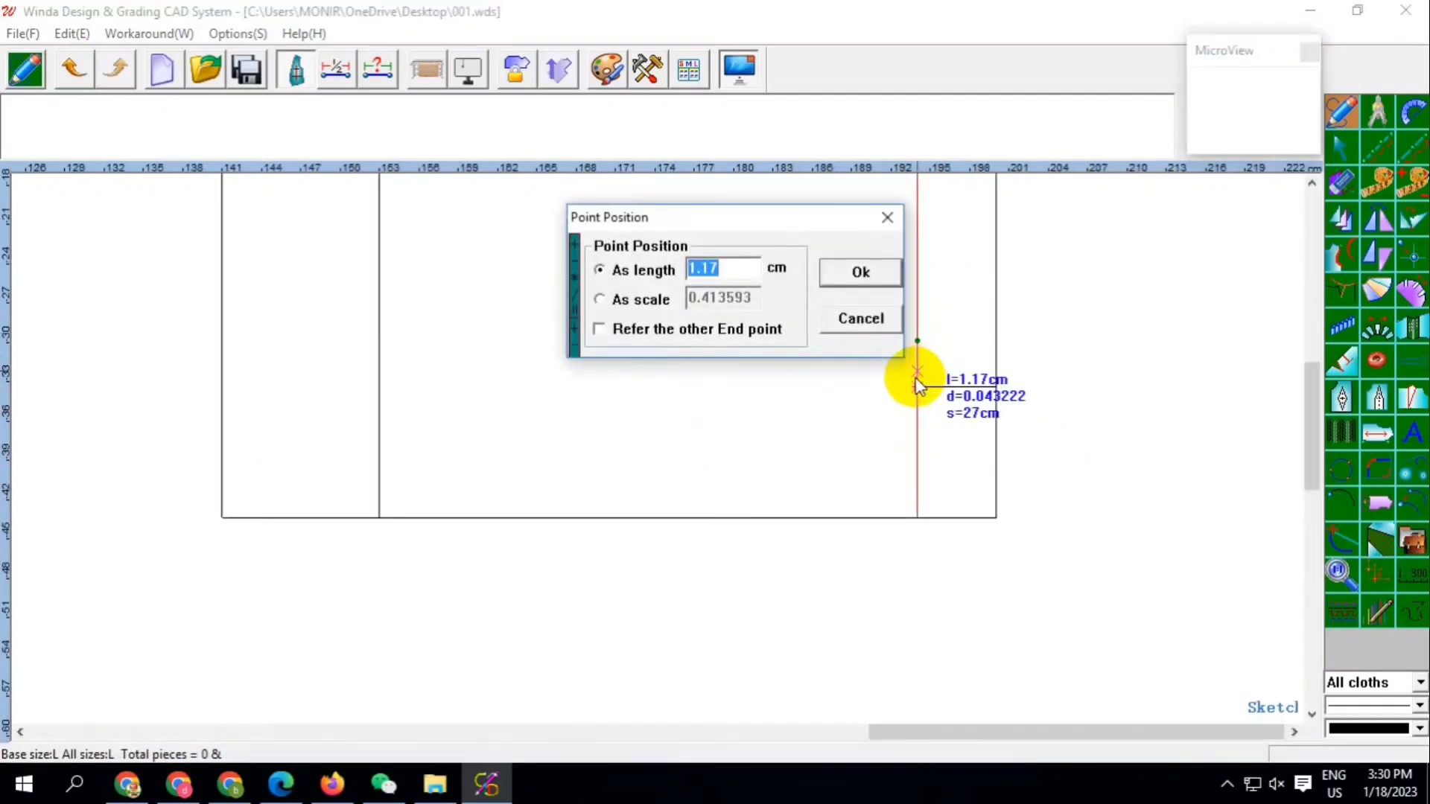
{"action": "type", "text": "3.5"}
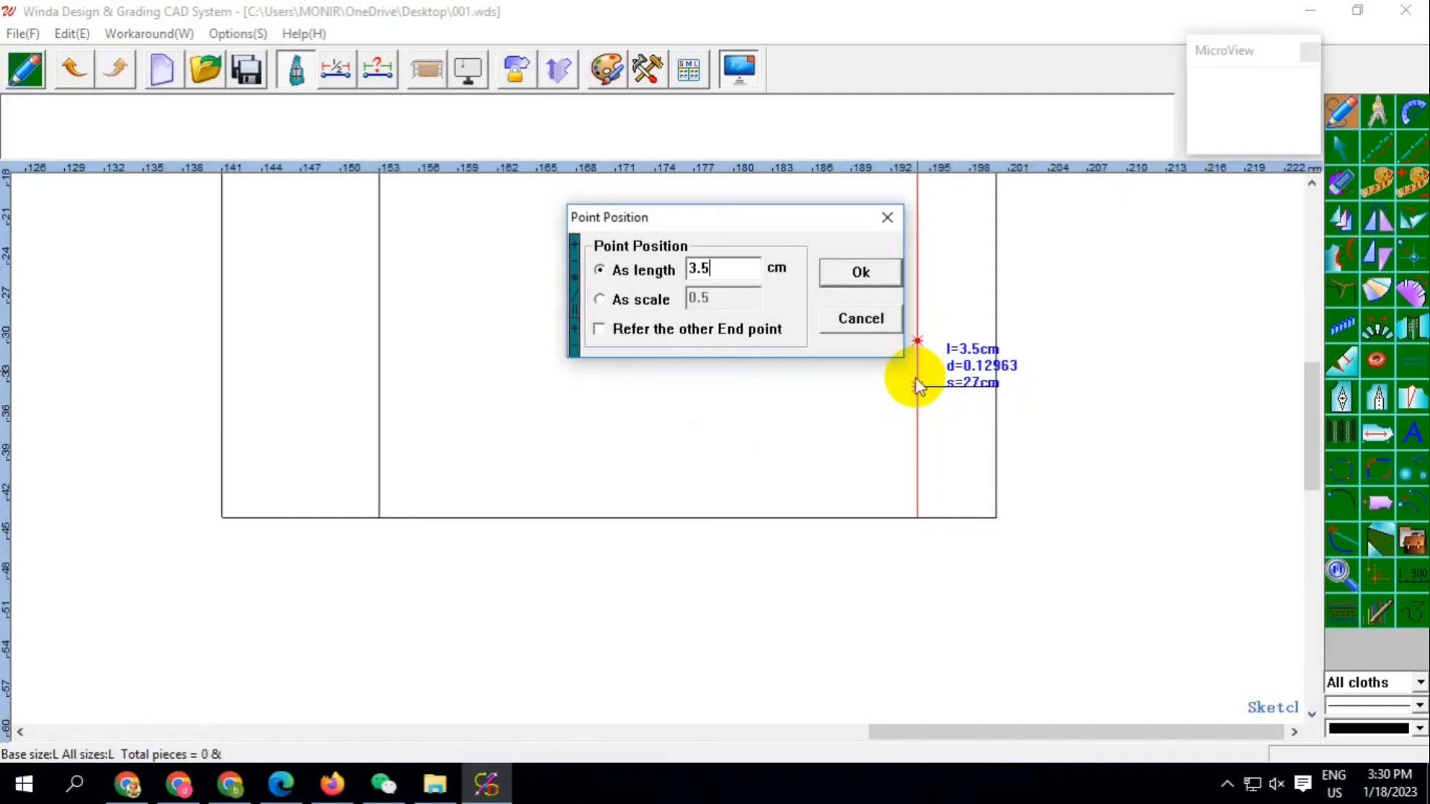
{"action": "left_click", "coordinate": [855, 276]}
Draw slanted lines from the right point and bottom-left corner up to the left guide's top
{"action": "scroll", "coordinate": [782, 402], "scroll_direction": "down", "scroll_amount": 2}
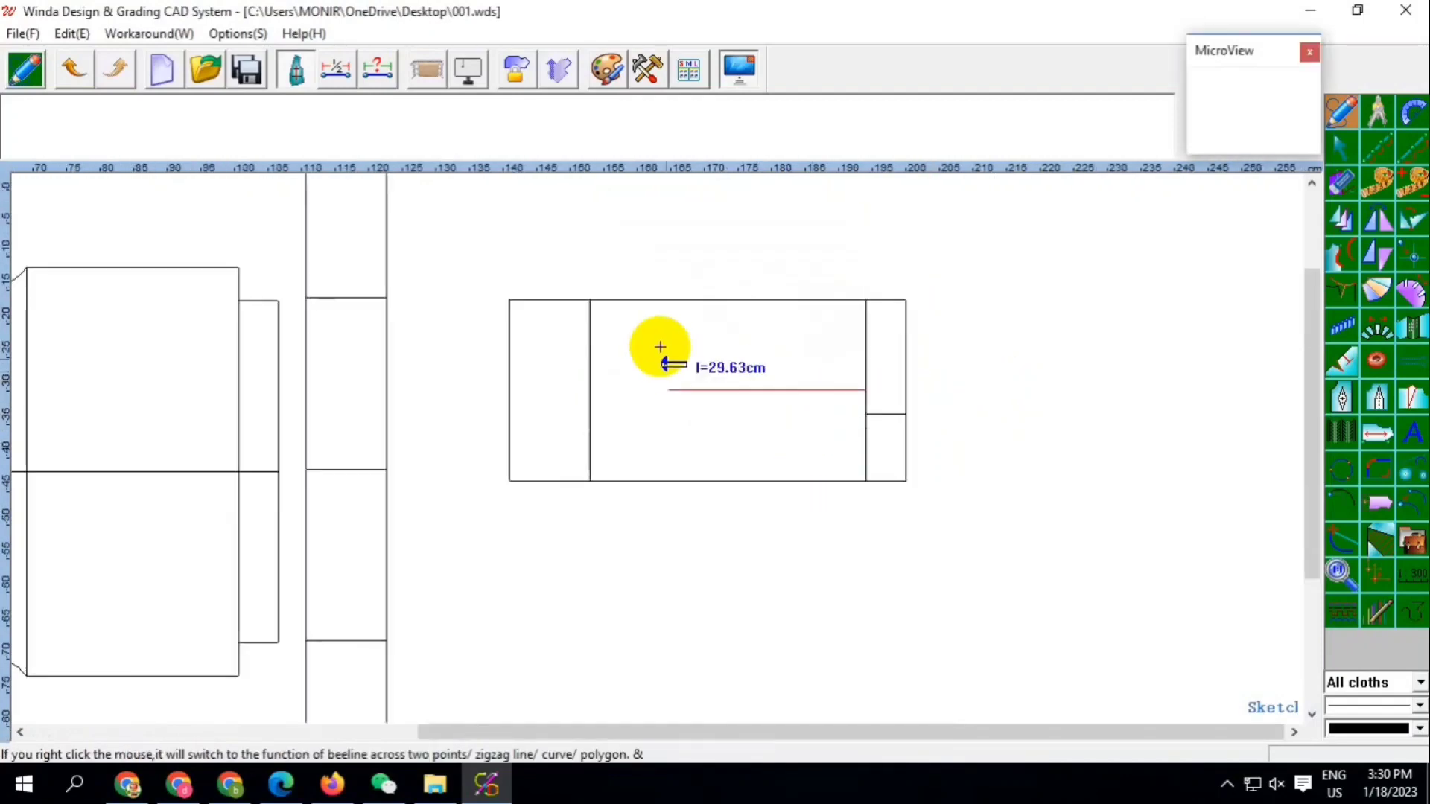
{"action": "left_click", "coordinate": [589, 300]}
{"action": "right_click", "coordinate": [589, 300]}
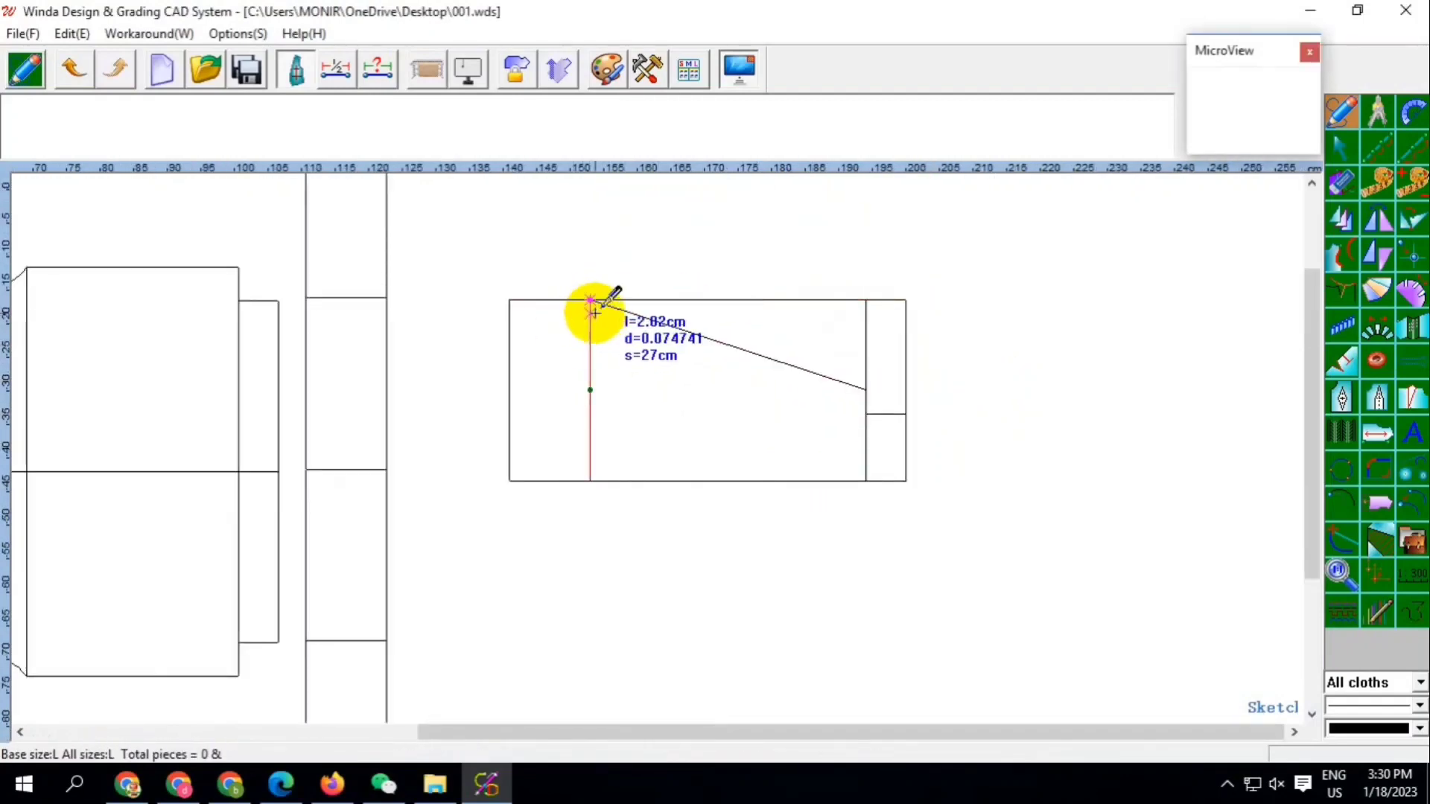
{"action": "left_click", "coordinate": [589, 300]}
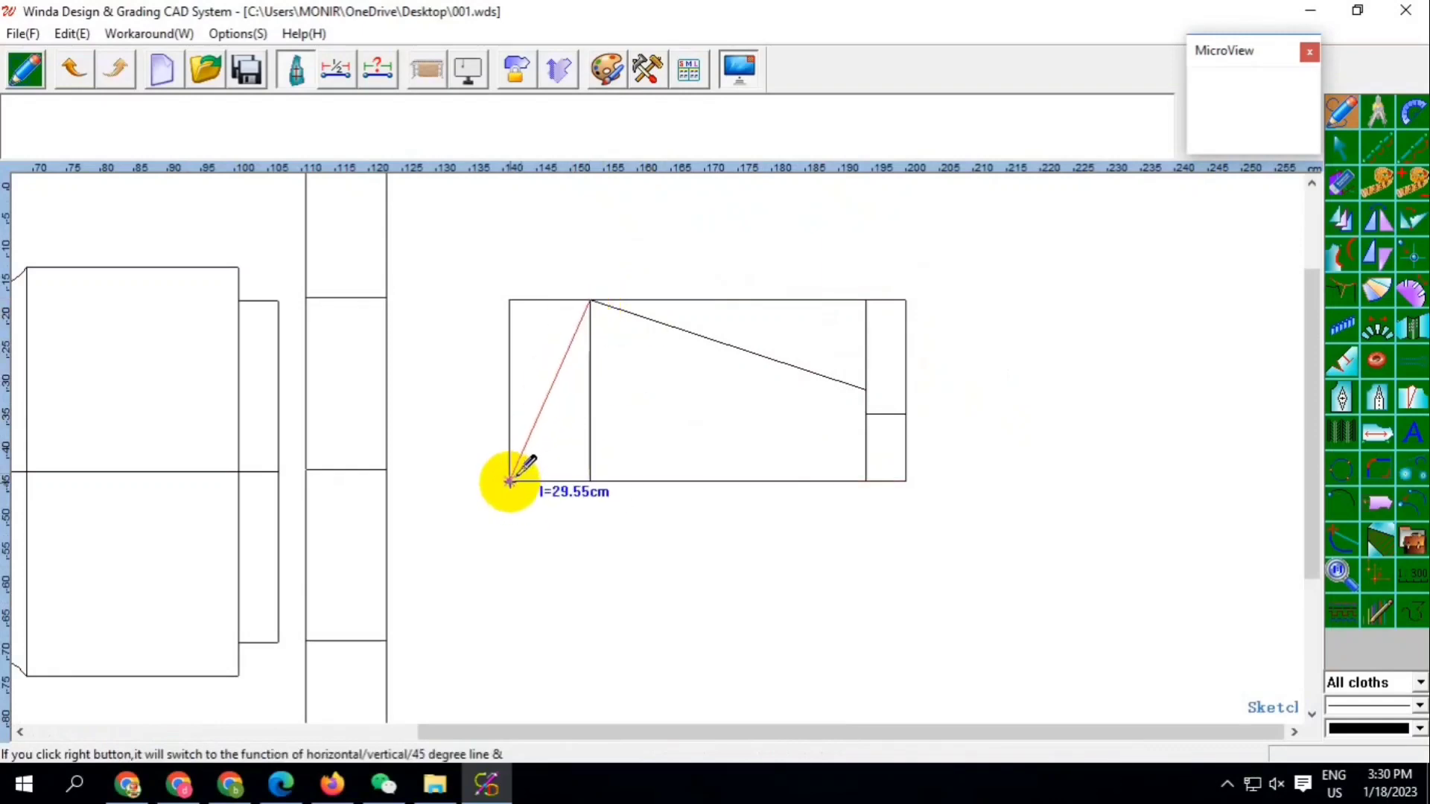
{"action": "left_click", "coordinate": [510, 482]}
{"action": "left_click", "coordinate": [590, 300]}
{"action": "right_click", "coordinate": [590, 300]}
Erase the excess guide line and the upper part of the right edge
{"action": "scroll", "coordinate": [559, 294], "scroll_direction": "up", "scroll_amount": 1}
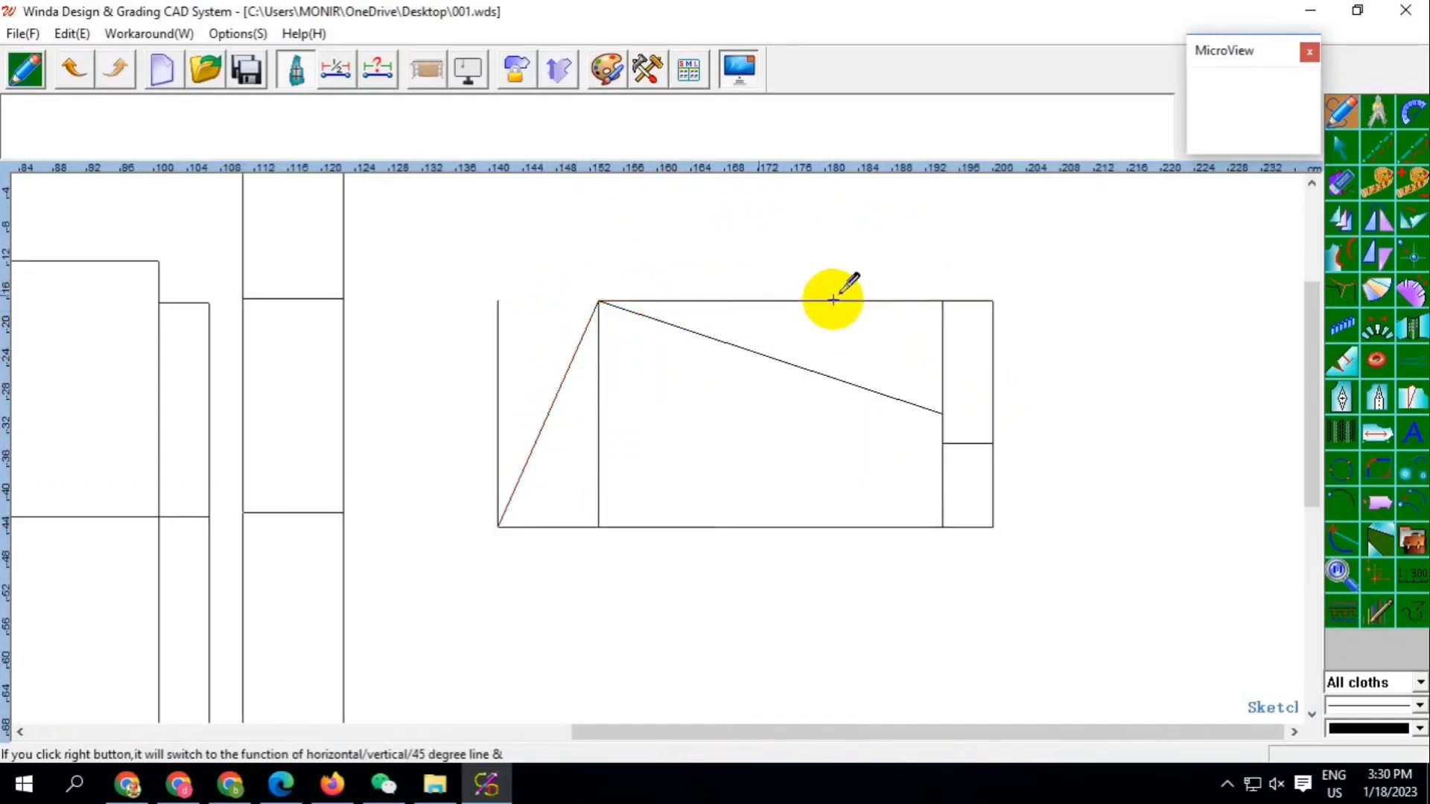
{"action": "scroll", "coordinate": [868, 324], "scroll_direction": "up", "scroll_amount": 1}
{"action": "left_click", "coordinate": [923, 447]}
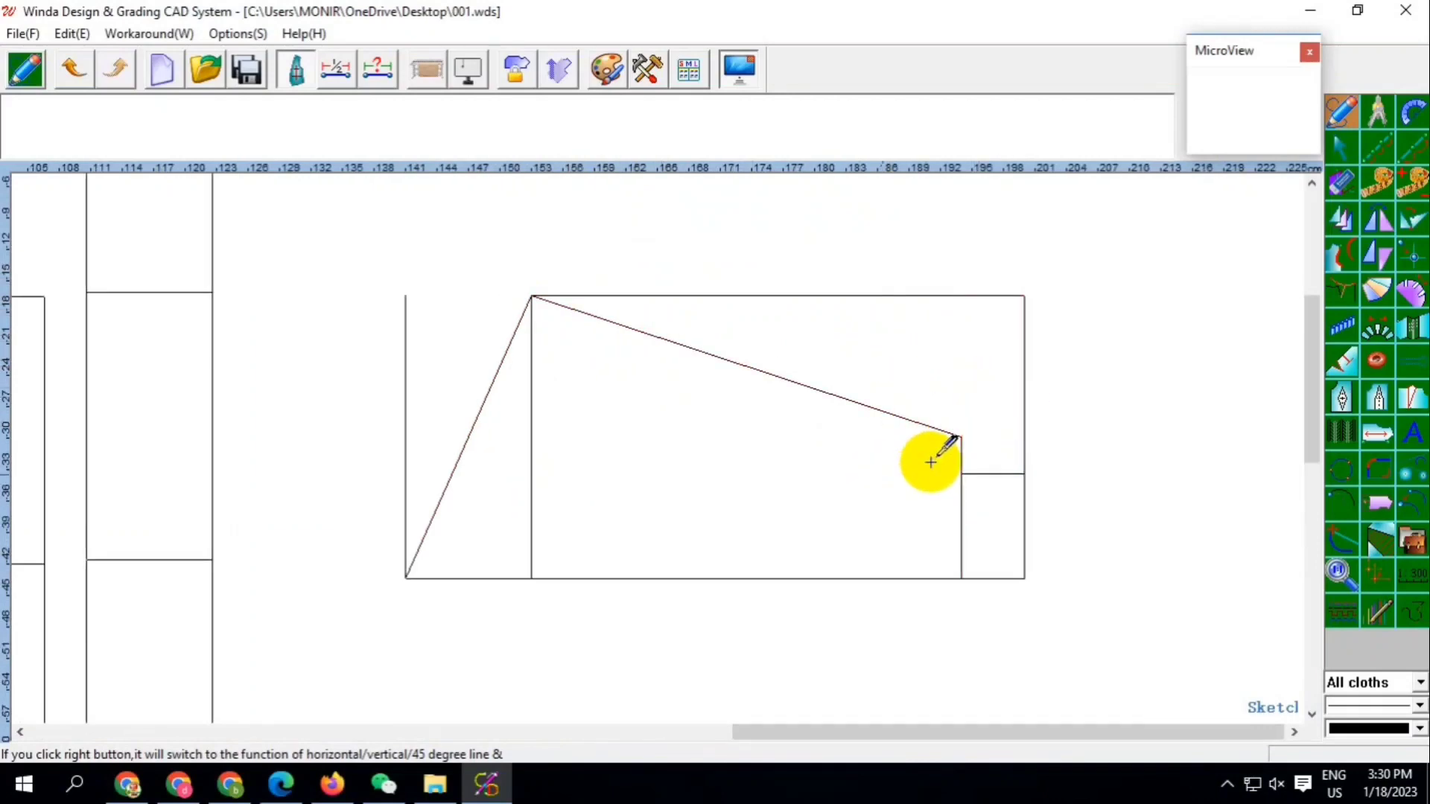
{"action": "left_click", "coordinate": [999, 507]}
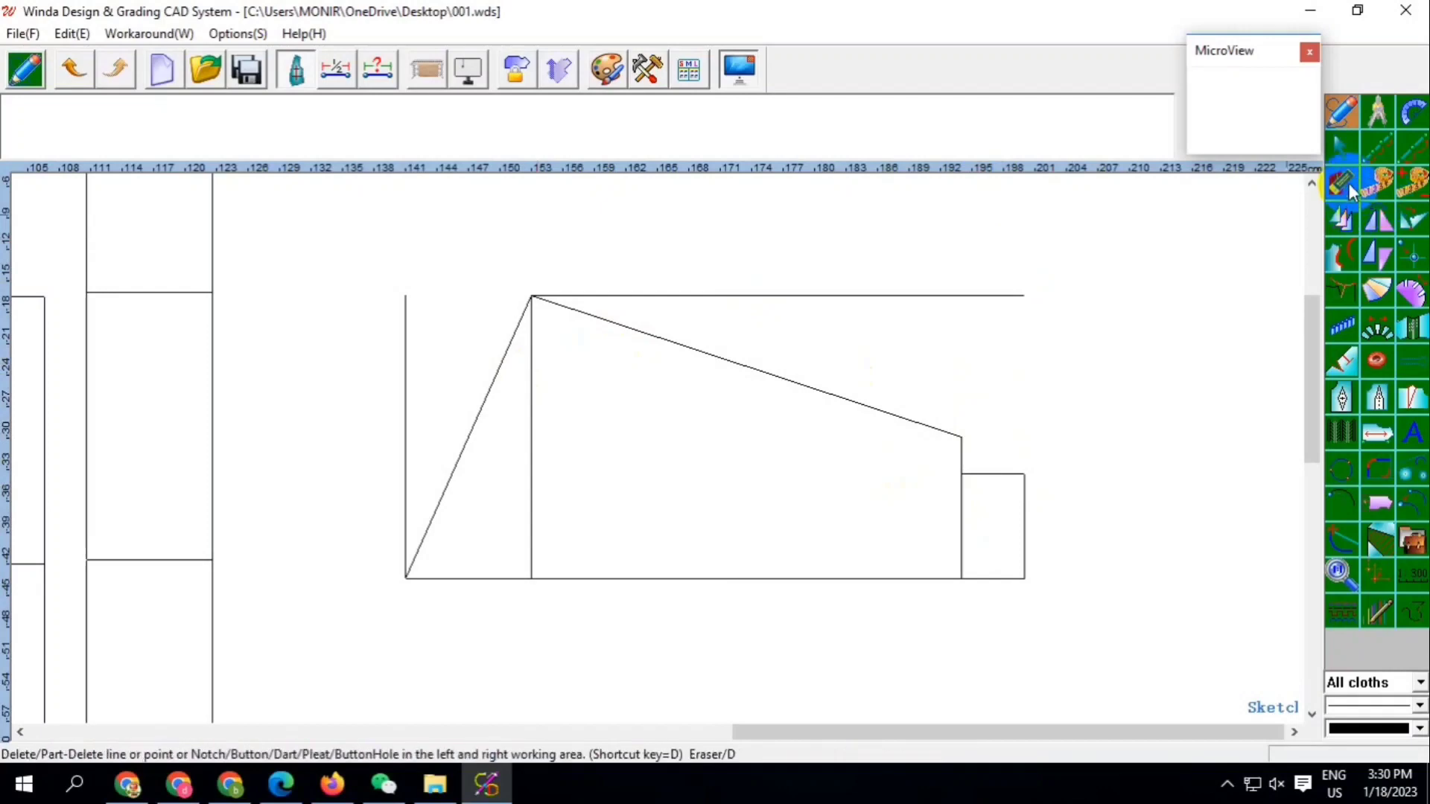
Bend the sleeve's left slanted line into a smooth cap curve and save the pattern
{"action": "left_click", "coordinate": [1347, 154]}
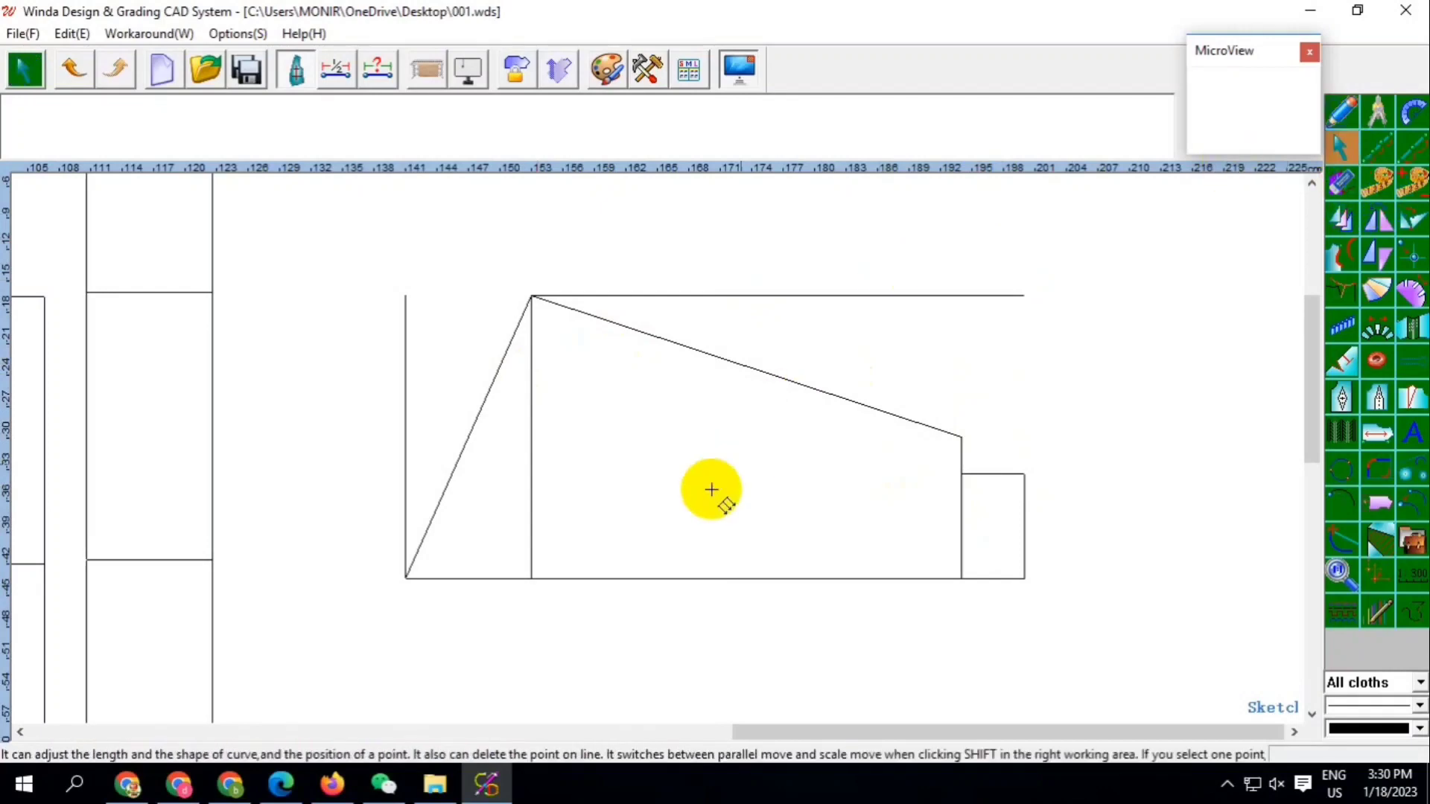
{"action": "left_click", "coordinate": [477, 426]}
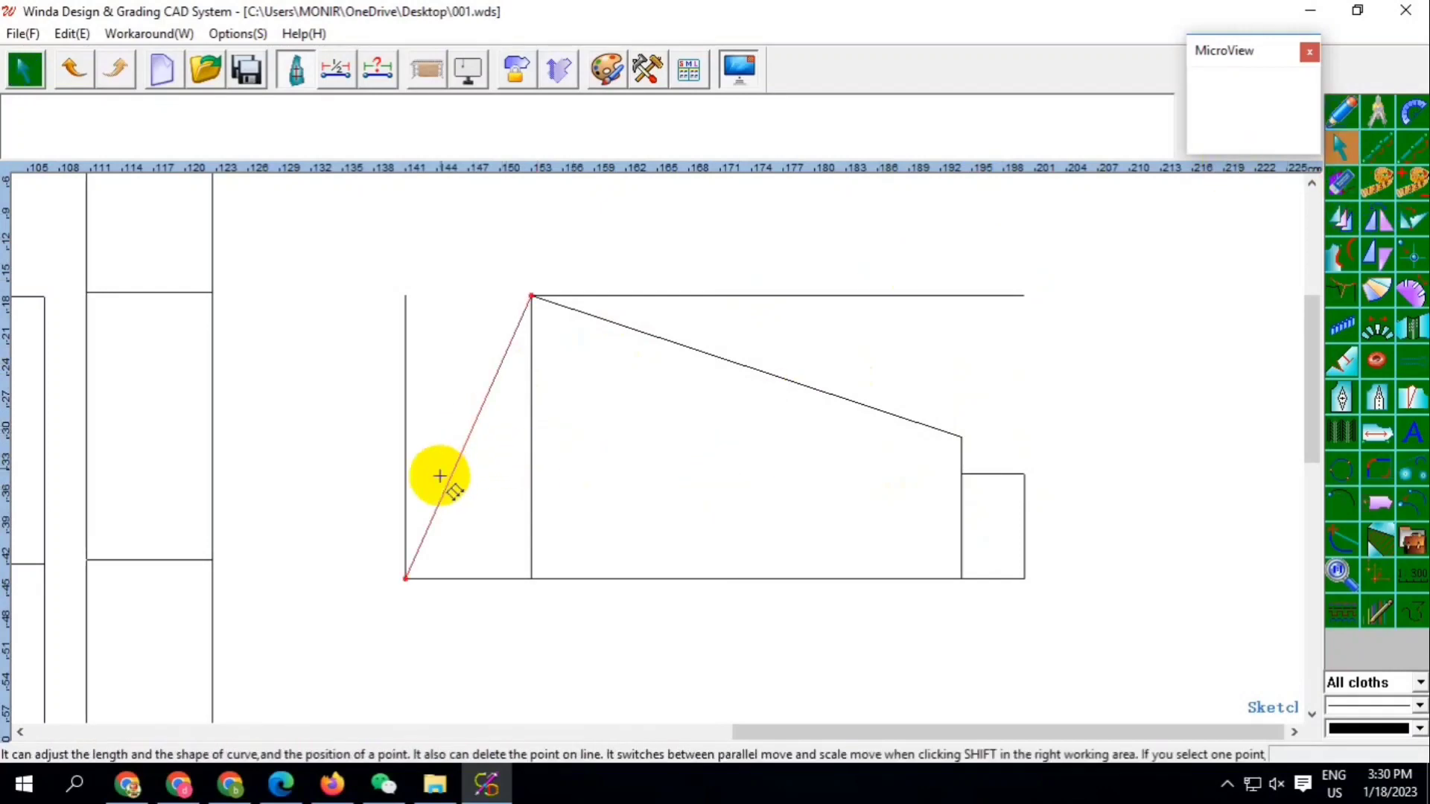
{"action": "left_click", "coordinate": [409, 545]}
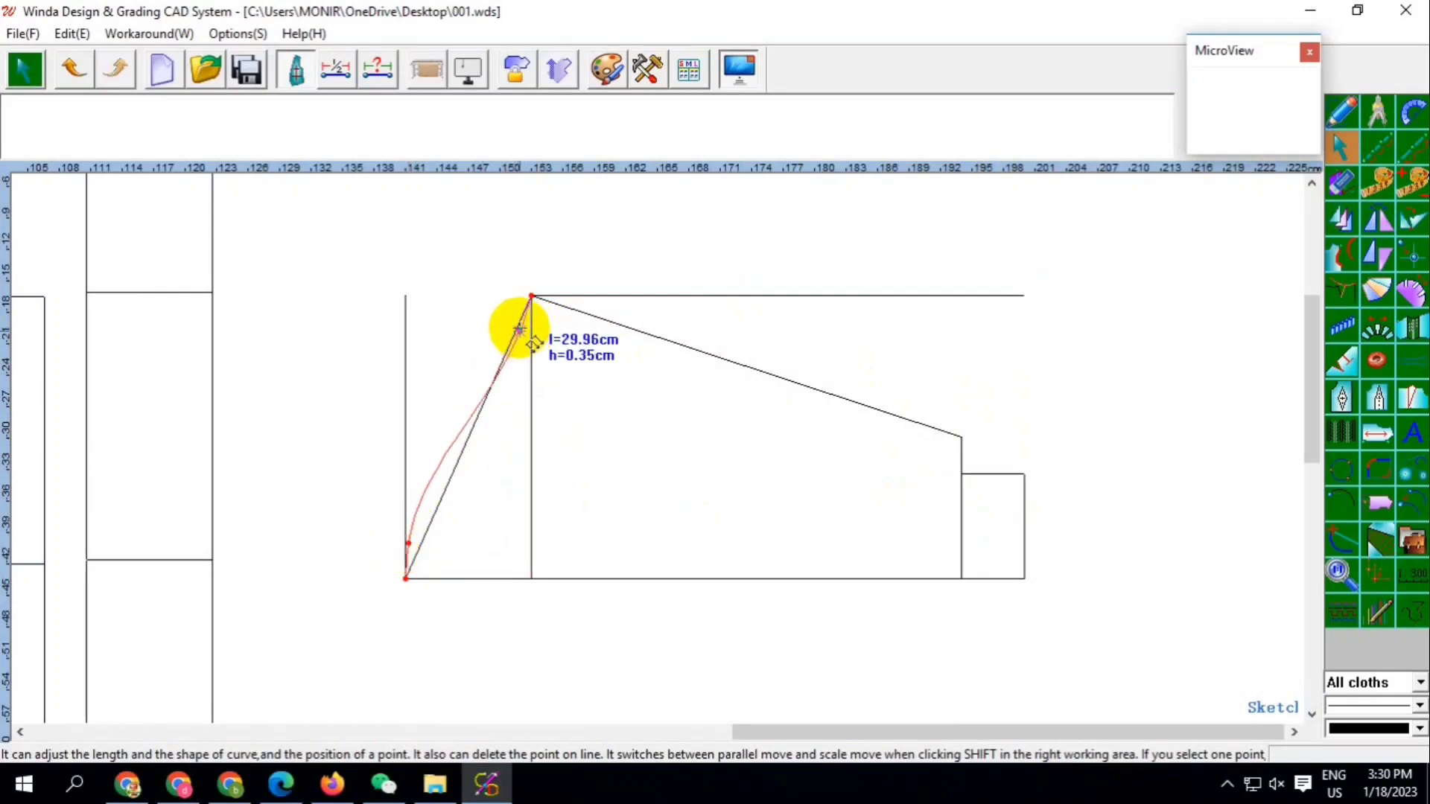
{"action": "left_click", "coordinate": [521, 328]}
{"action": "scroll", "coordinate": [485, 367], "scroll_direction": "down", "scroll_amount": 1}
{"action": "scroll", "coordinate": [440, 446], "scroll_direction": "up", "scroll_amount": 2}
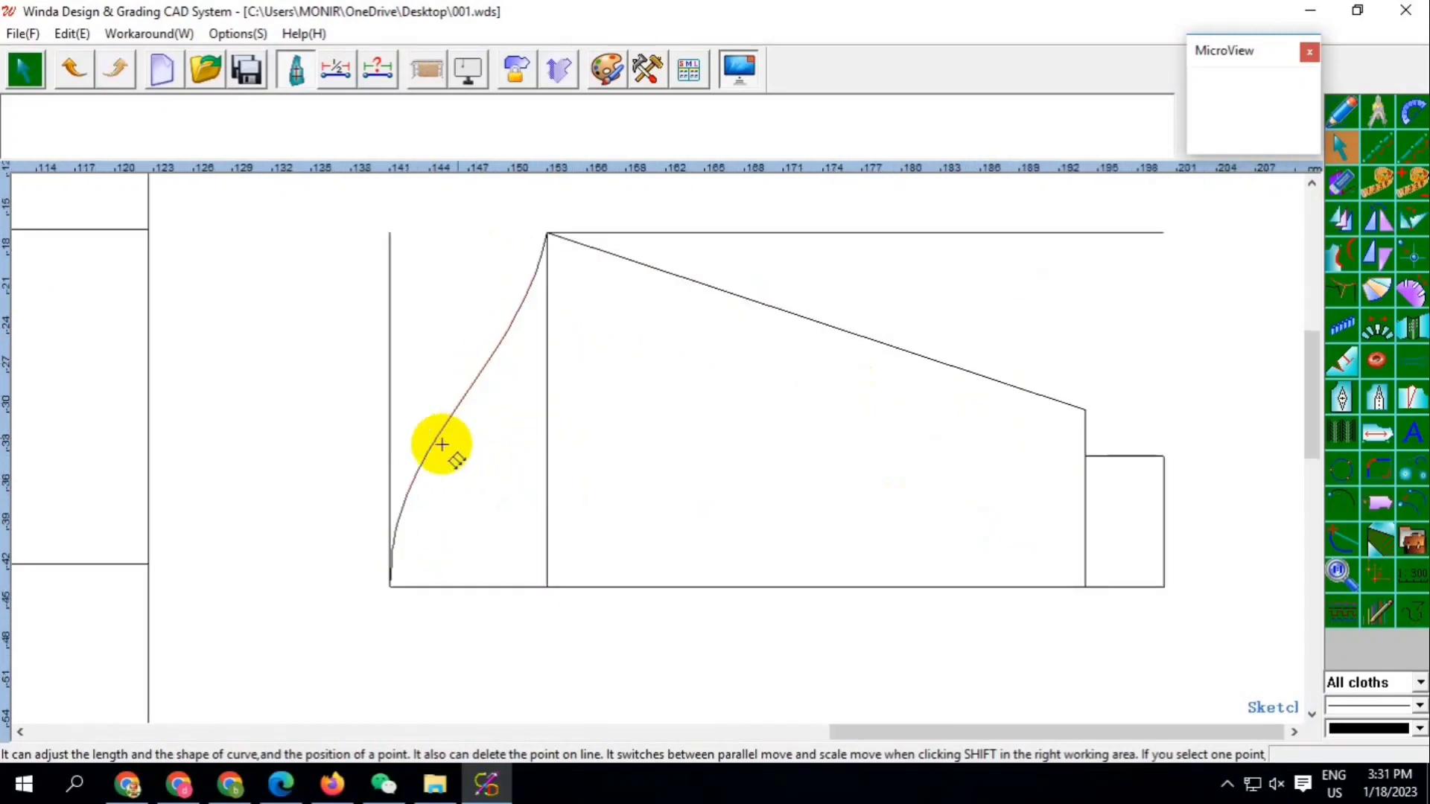
{"action": "left_click", "coordinate": [434, 448]}
{"action": "scroll", "coordinate": [472, 484], "scroll_direction": "down", "scroll_amount": 1}
{"action": "scroll", "coordinate": [568, 358], "scroll_direction": "down", "scroll_amount": 1}
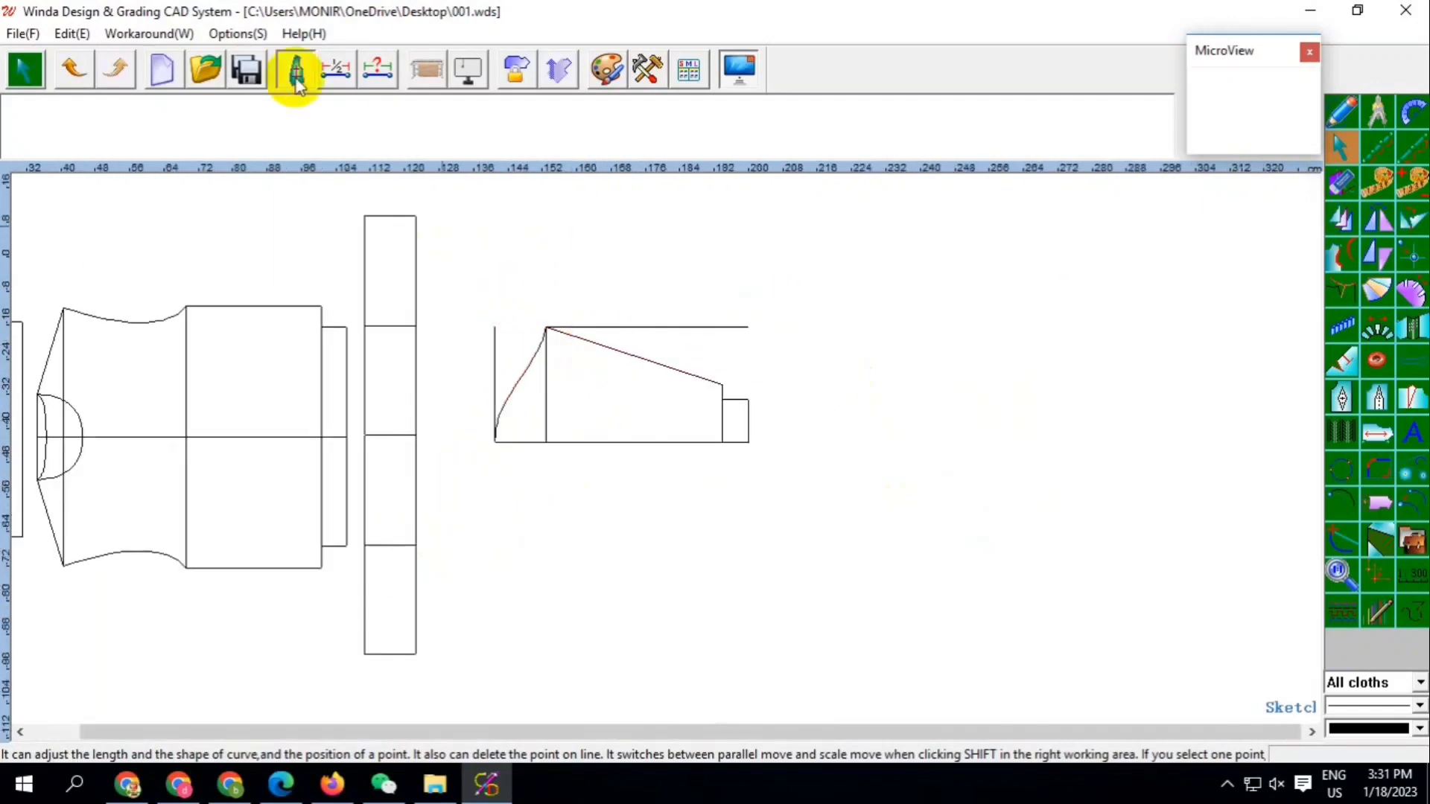
{"action": "left_click", "coordinate": [251, 72]}
Erase the sleeve's leftover top line and left vertical line
{"action": "left_click", "coordinate": [1342, 182]}
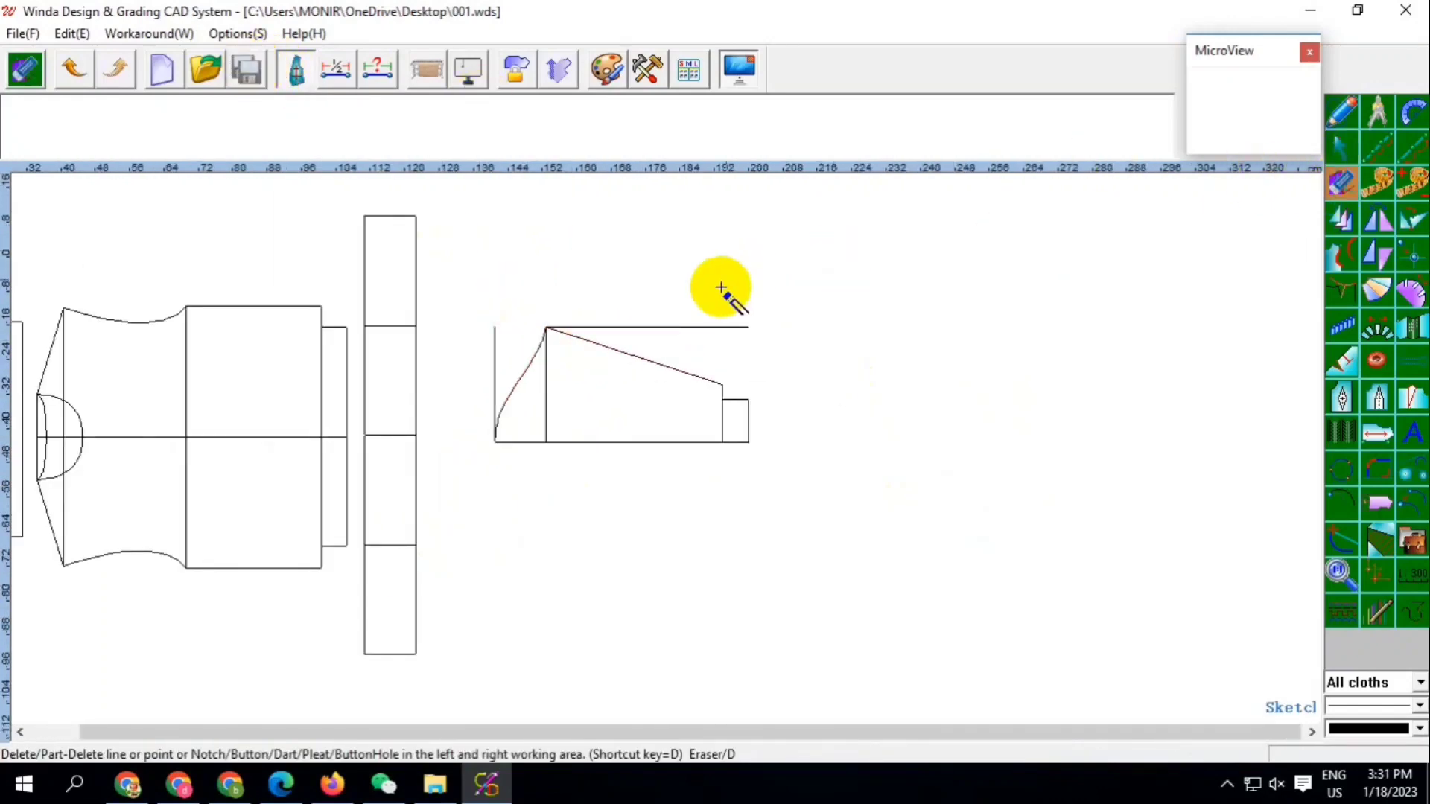
{"action": "left_click_drag", "start_coordinate": [722, 291], "coordinate": [775, 357]}
{"action": "scroll", "coordinate": [511, 320], "scroll_direction": "up", "scroll_amount": 1}
{"action": "left_click_drag", "start_coordinate": [479, 296], "coordinate": [511, 350]}
{"action": "scroll", "coordinate": [687, 310], "scroll_direction": "down", "scroll_amount": 1}
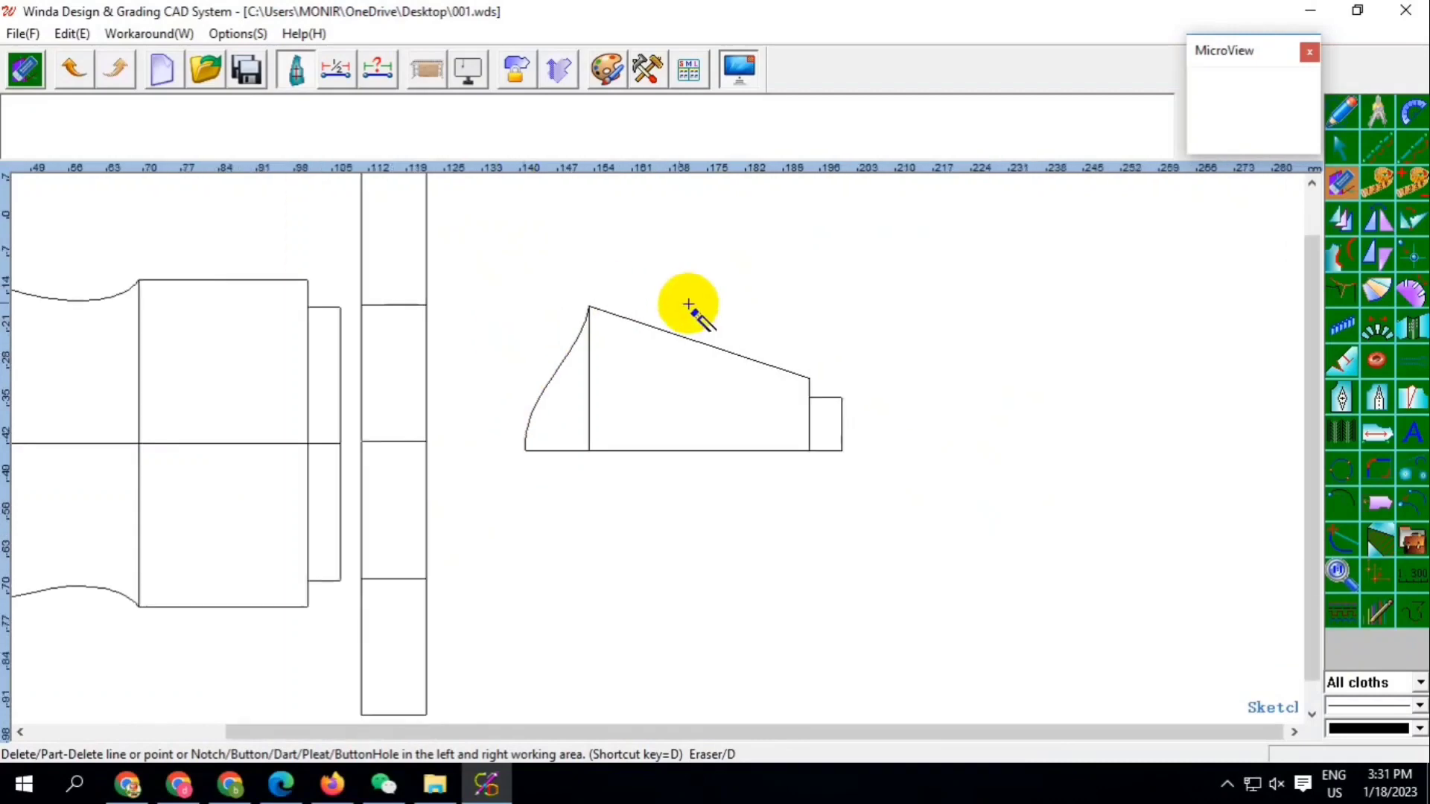
{"action": "scroll", "coordinate": [785, 432], "scroll_direction": "down", "scroll_amount": 1}
{"action": "scroll", "coordinate": [786, 432], "scroll_direction": "up", "scroll_amount": 1}
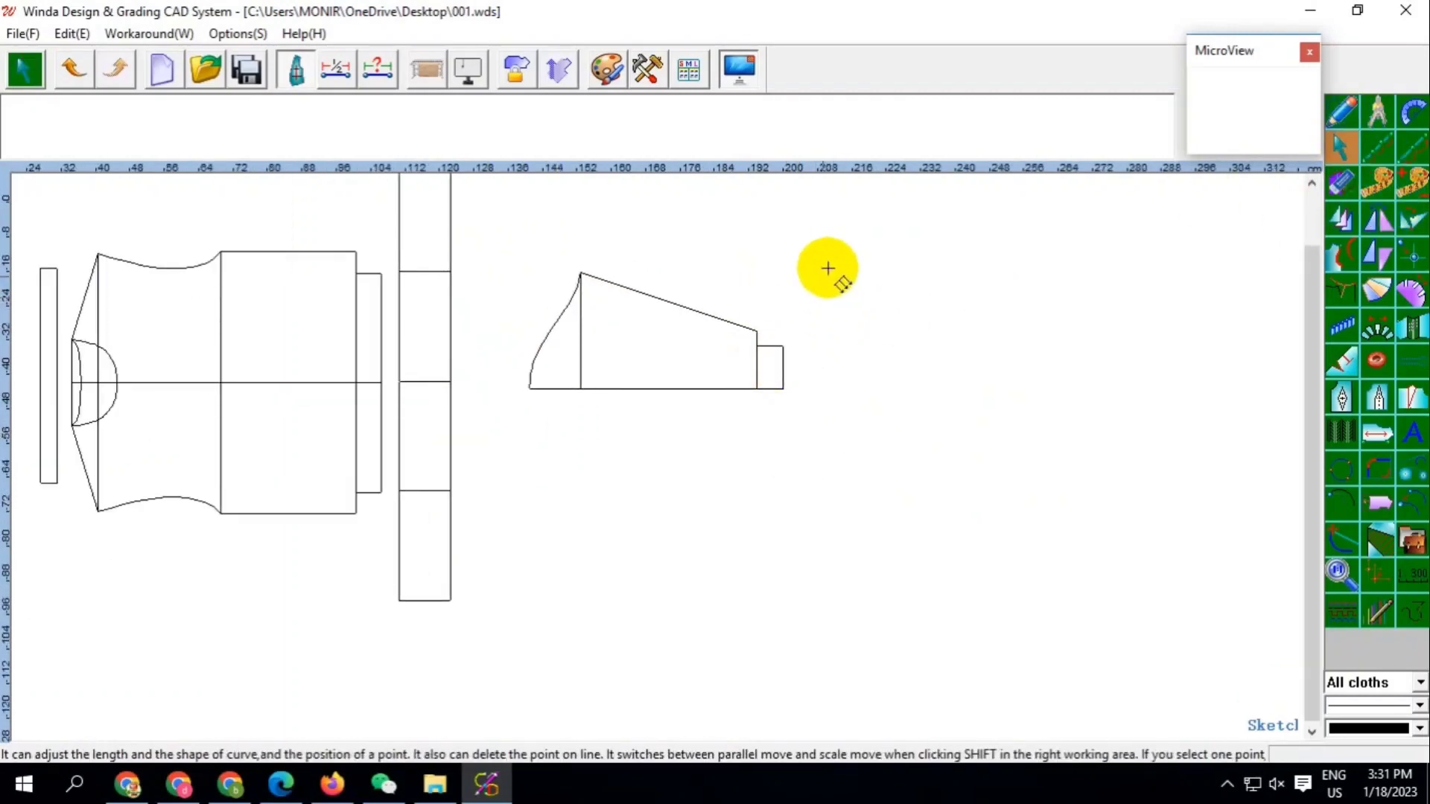
{"action": "left_click", "coordinate": [1338, 116]}
Sketch a new rectangle to the right of the sleeve
{"action": "right_click", "coordinate": [890, 230]}
{"action": "left_click", "coordinate": [951, 287]}
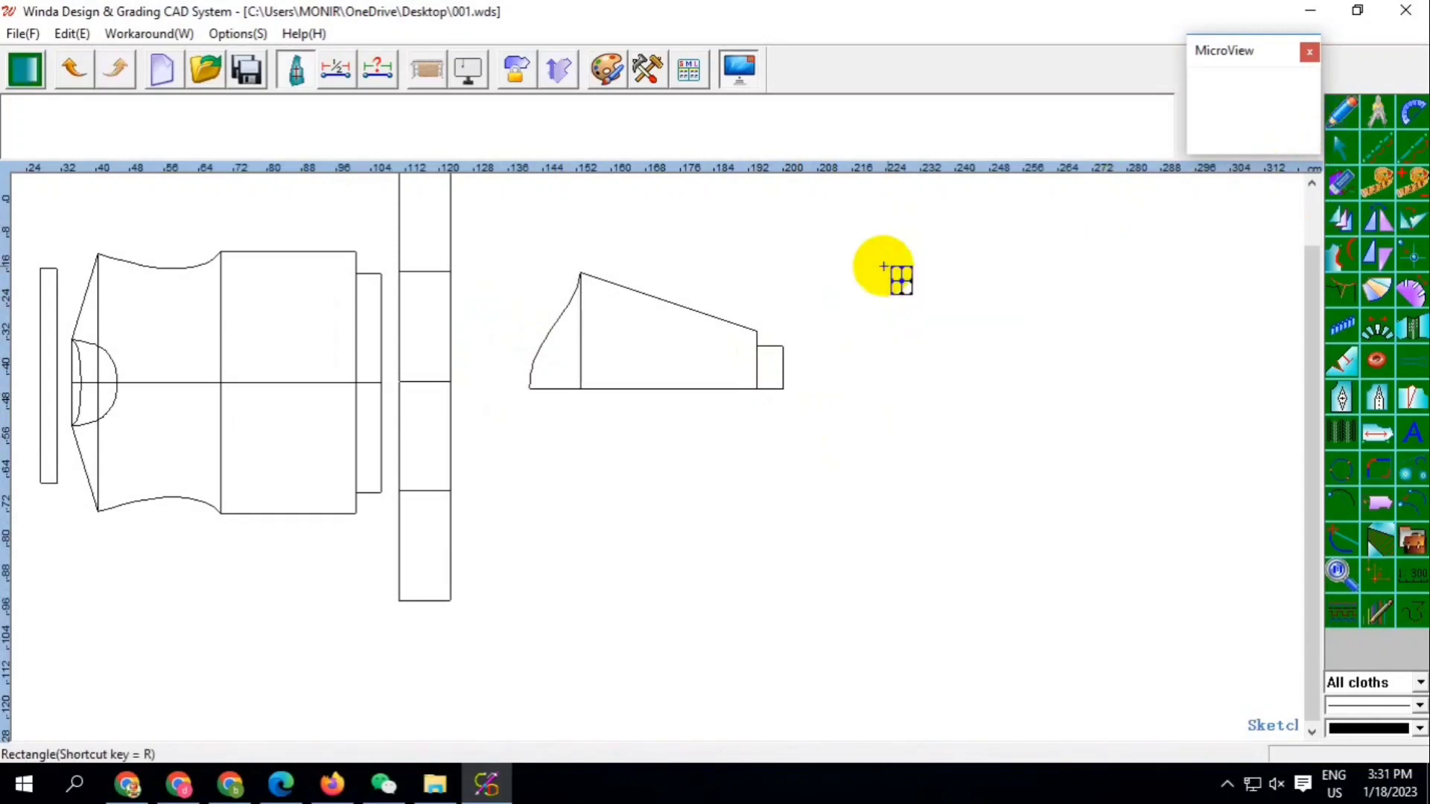
{"action": "left_click", "coordinate": [821, 266]}
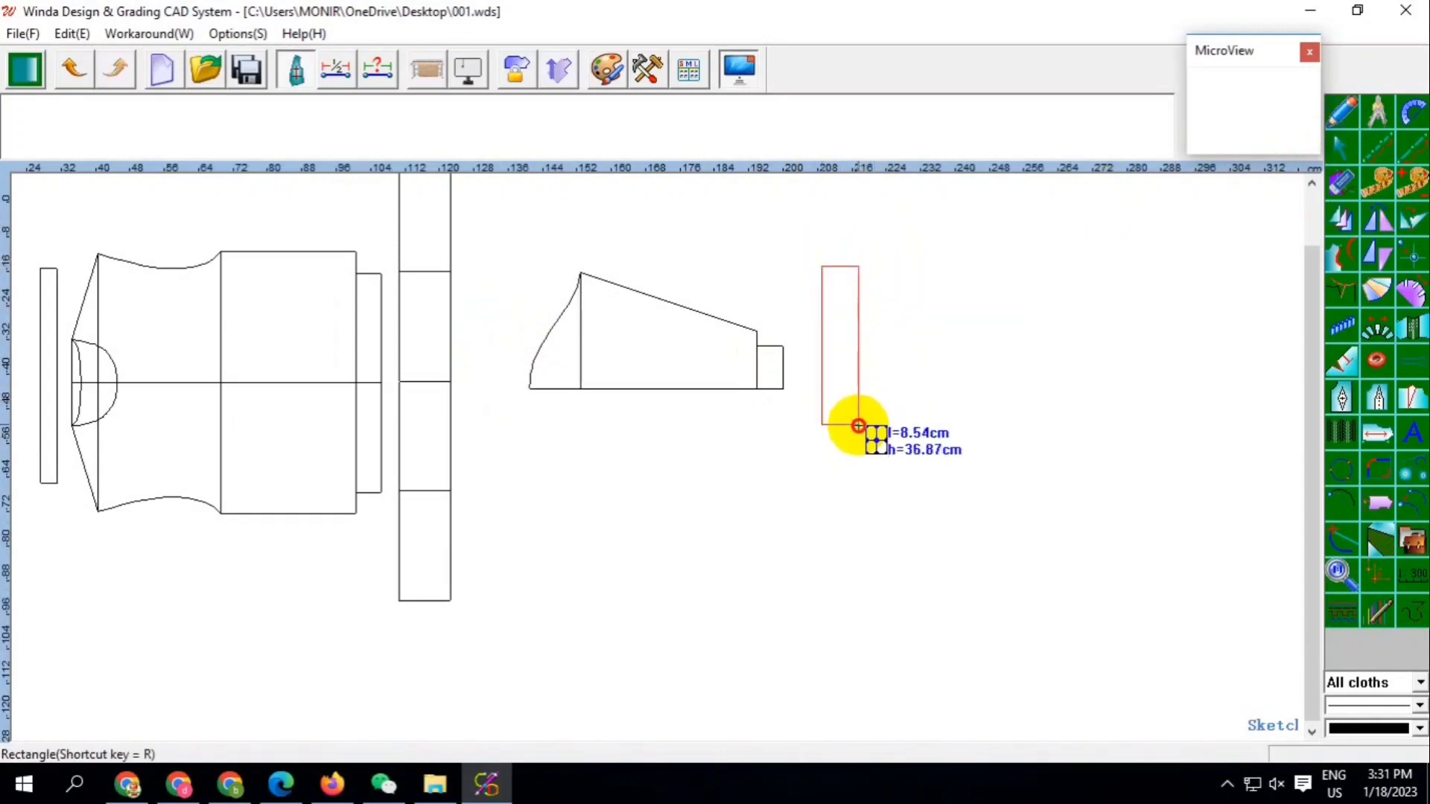
{"action": "left_click", "coordinate": [860, 429]}
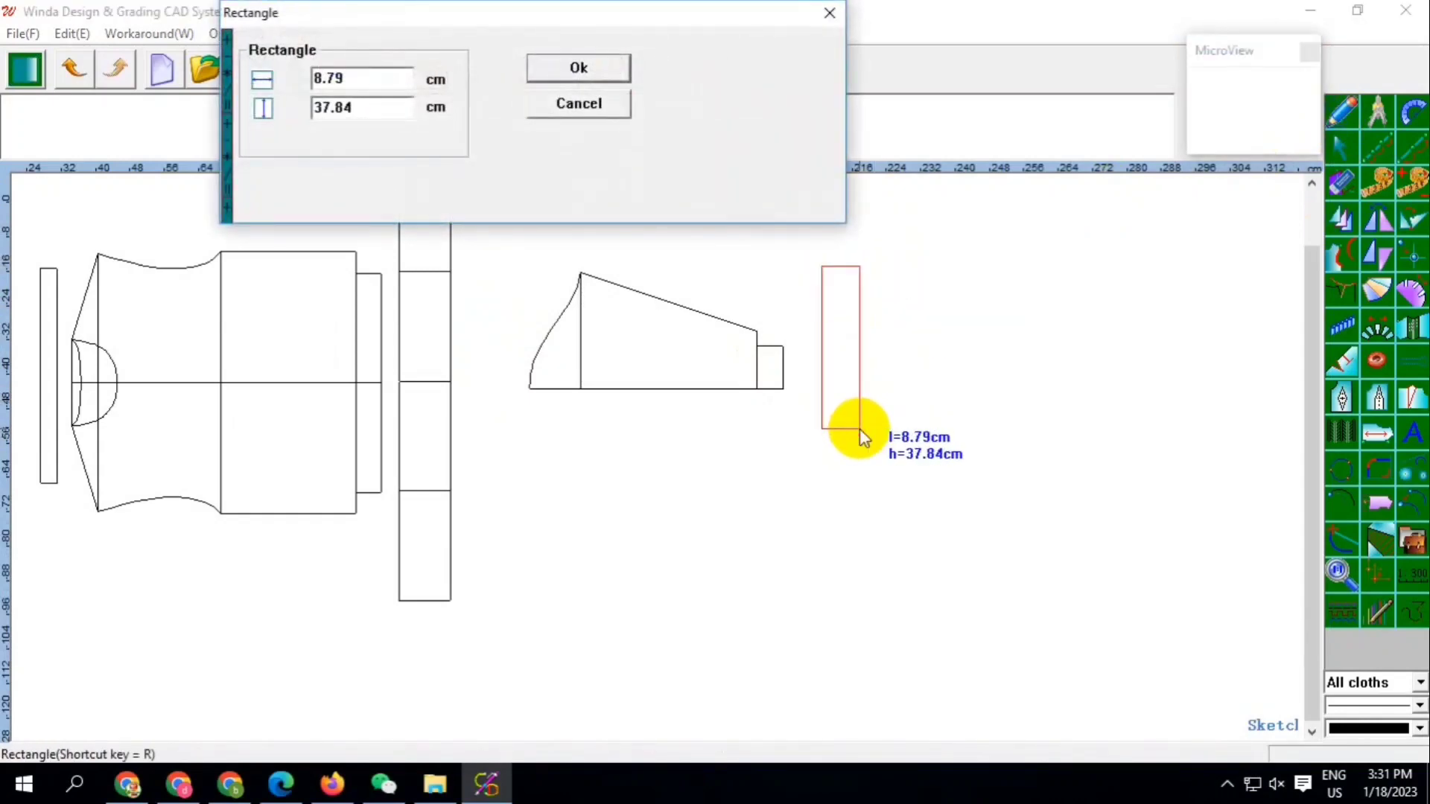
Set the rectangle's width to 12 cm and select its 37.84 cm height value
{"action": "double_click", "coordinate": [316, 80]}
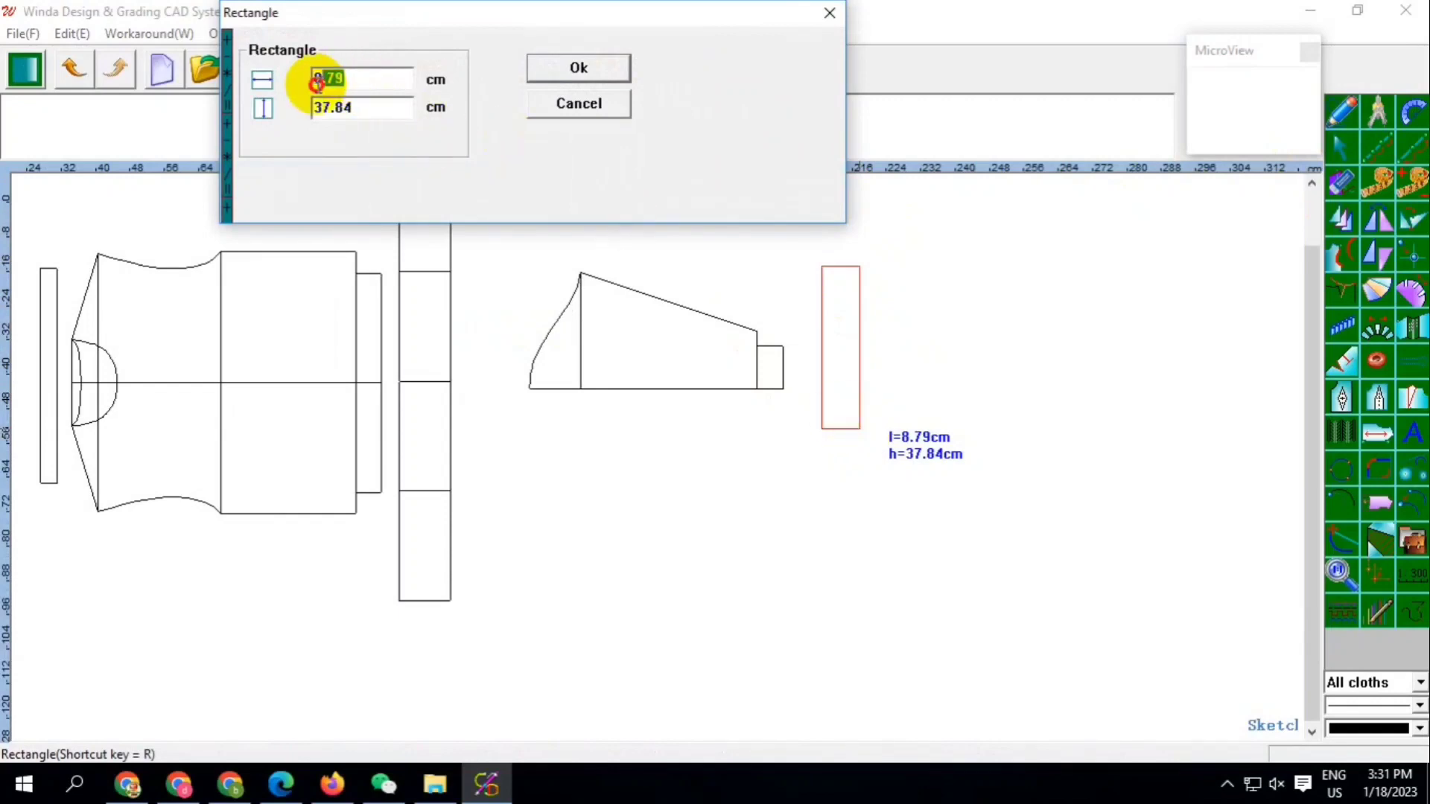
{"action": "type", "text": "12"}
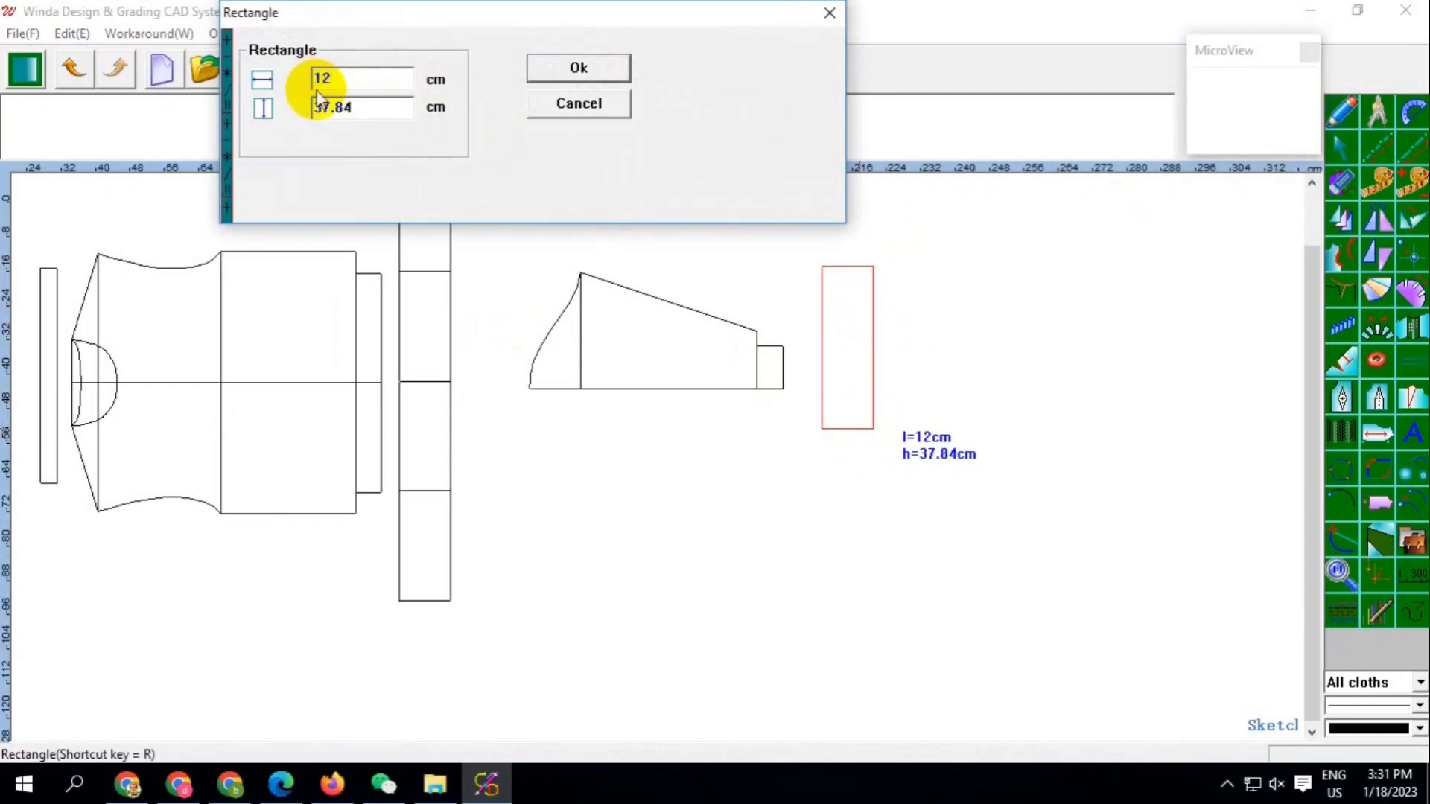
{"action": "left_click", "coordinate": [350, 108]}
{"action": "double_click", "coordinate": [331, 108]}
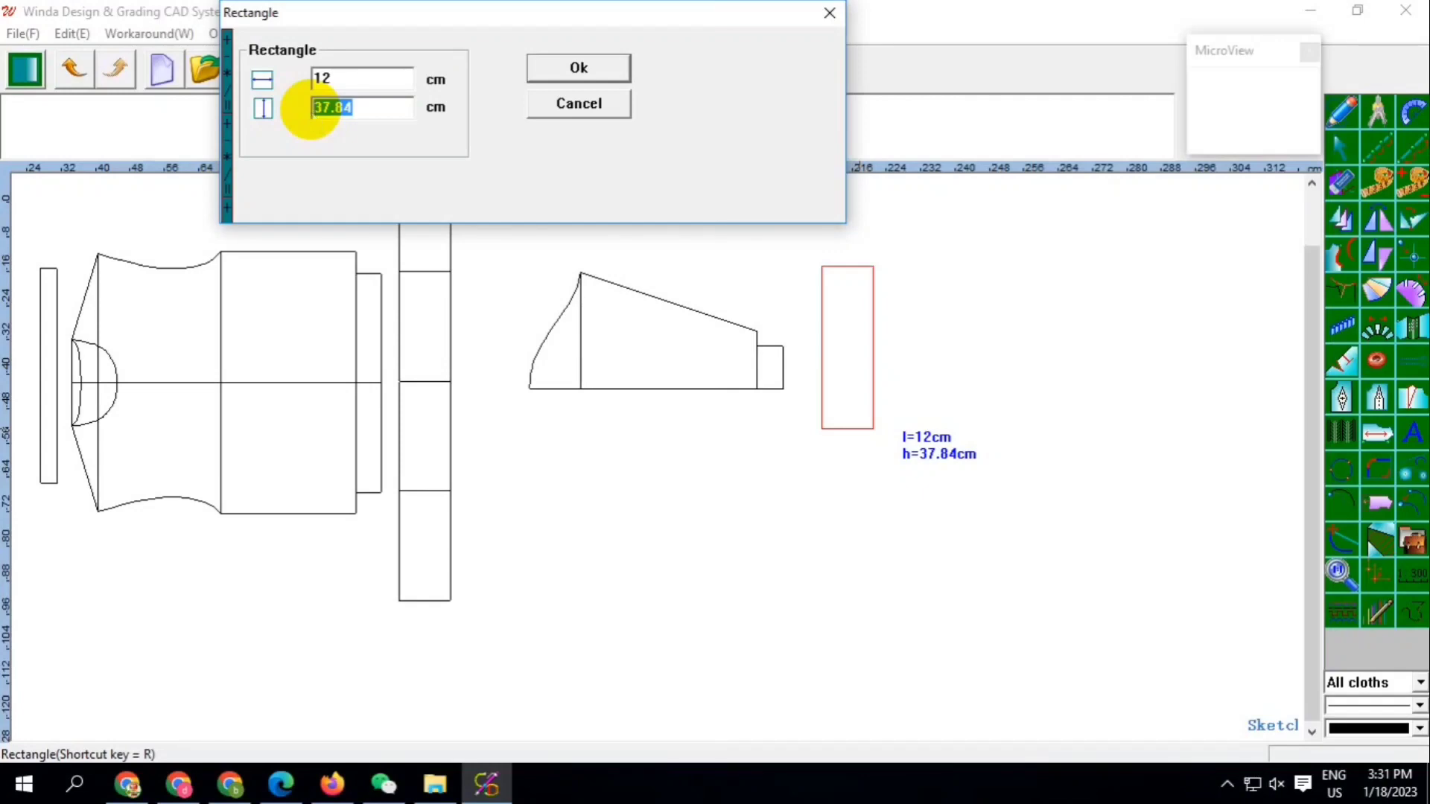
Finish the 12 × 21 cm rectangle beside the sleeve and paste an offset copy with Group Paste/Move
{"action": "type", "text": "21"}
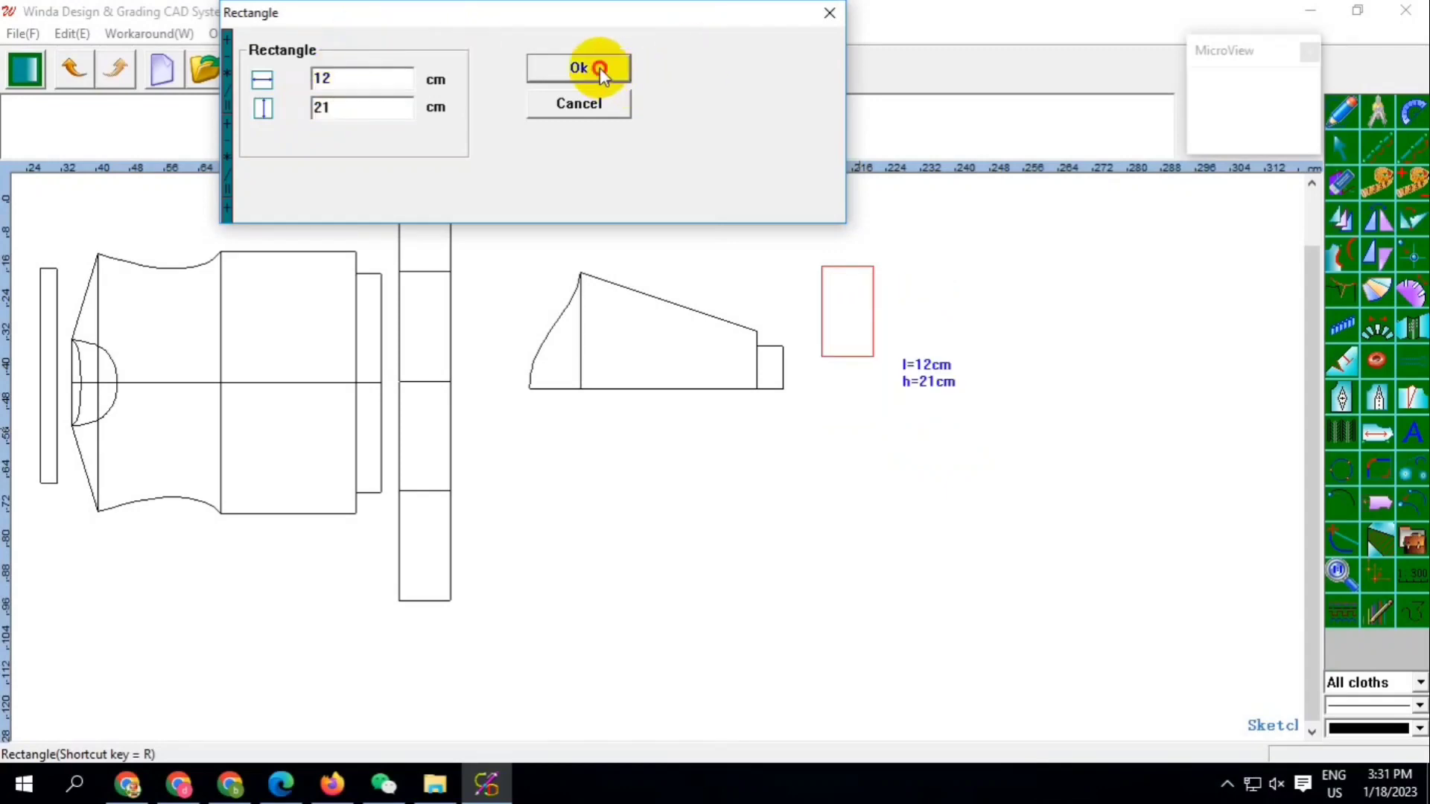
{"action": "left_click", "coordinate": [581, 68]}
{"action": "right_click", "coordinate": [970, 255]}
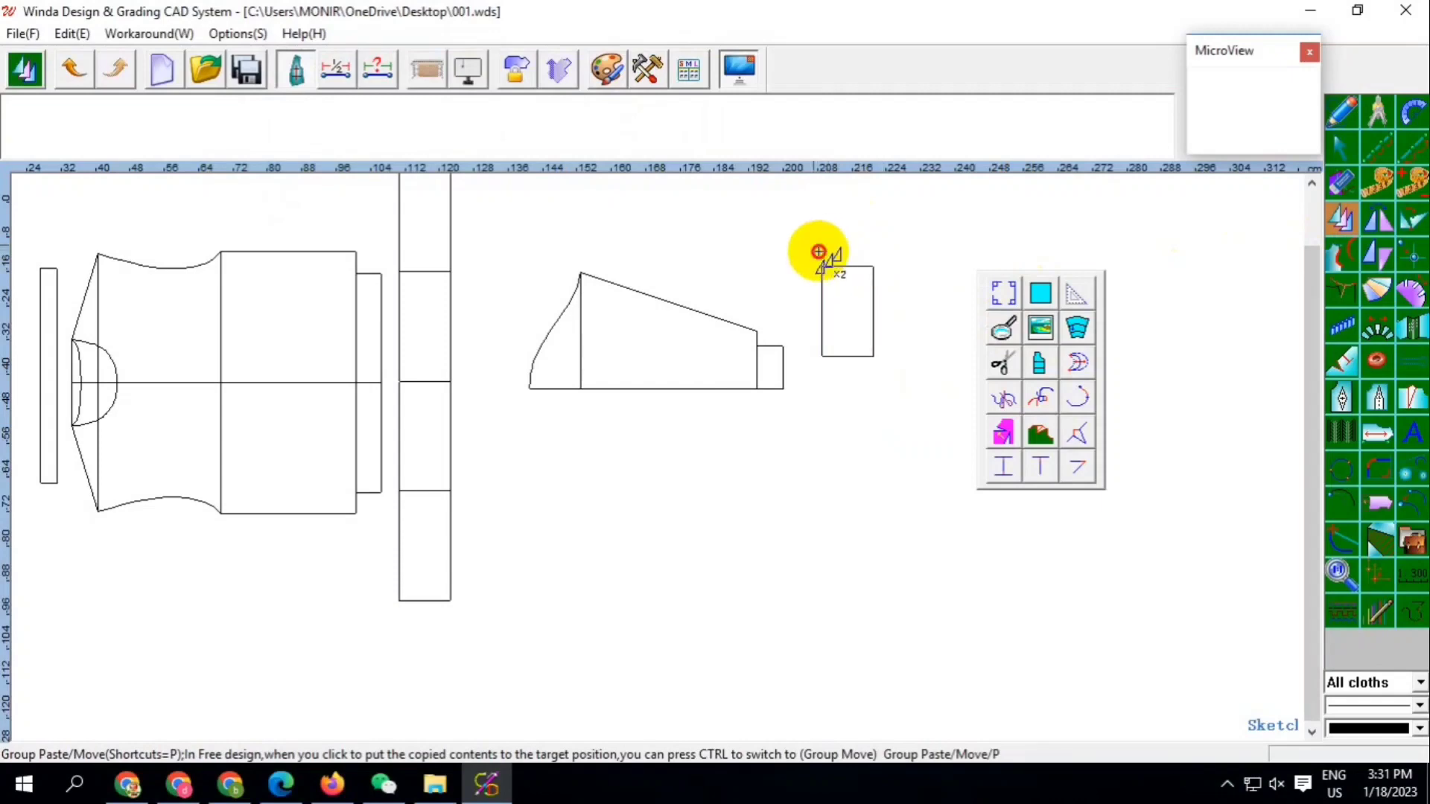
{"action": "left_click_drag", "start_coordinate": [813, 246], "coordinate": [891, 381]}
{"action": "right_click", "coordinate": [877, 377]}
{"action": "right_click", "coordinate": [877, 370]}
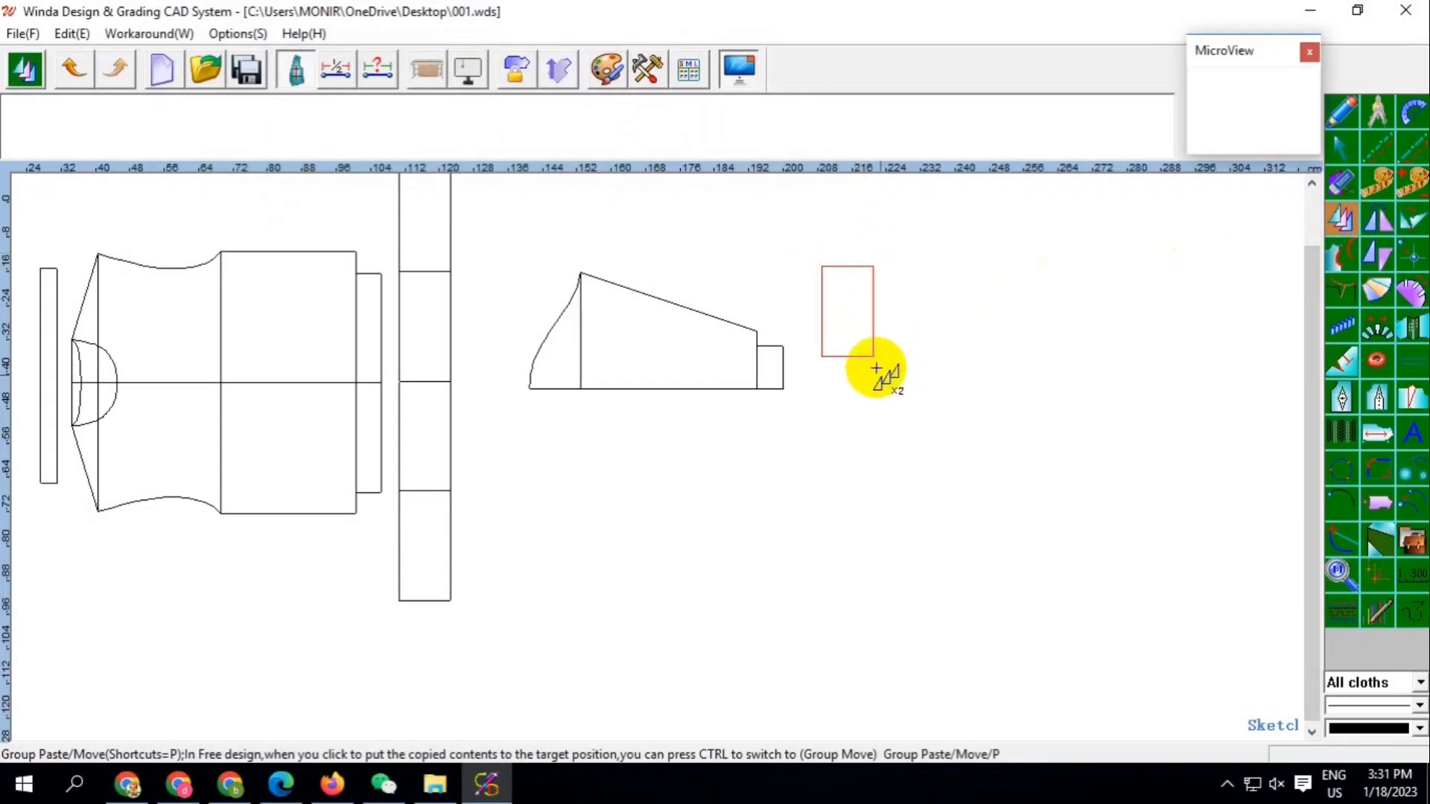
{"action": "left_click", "coordinate": [874, 357]}
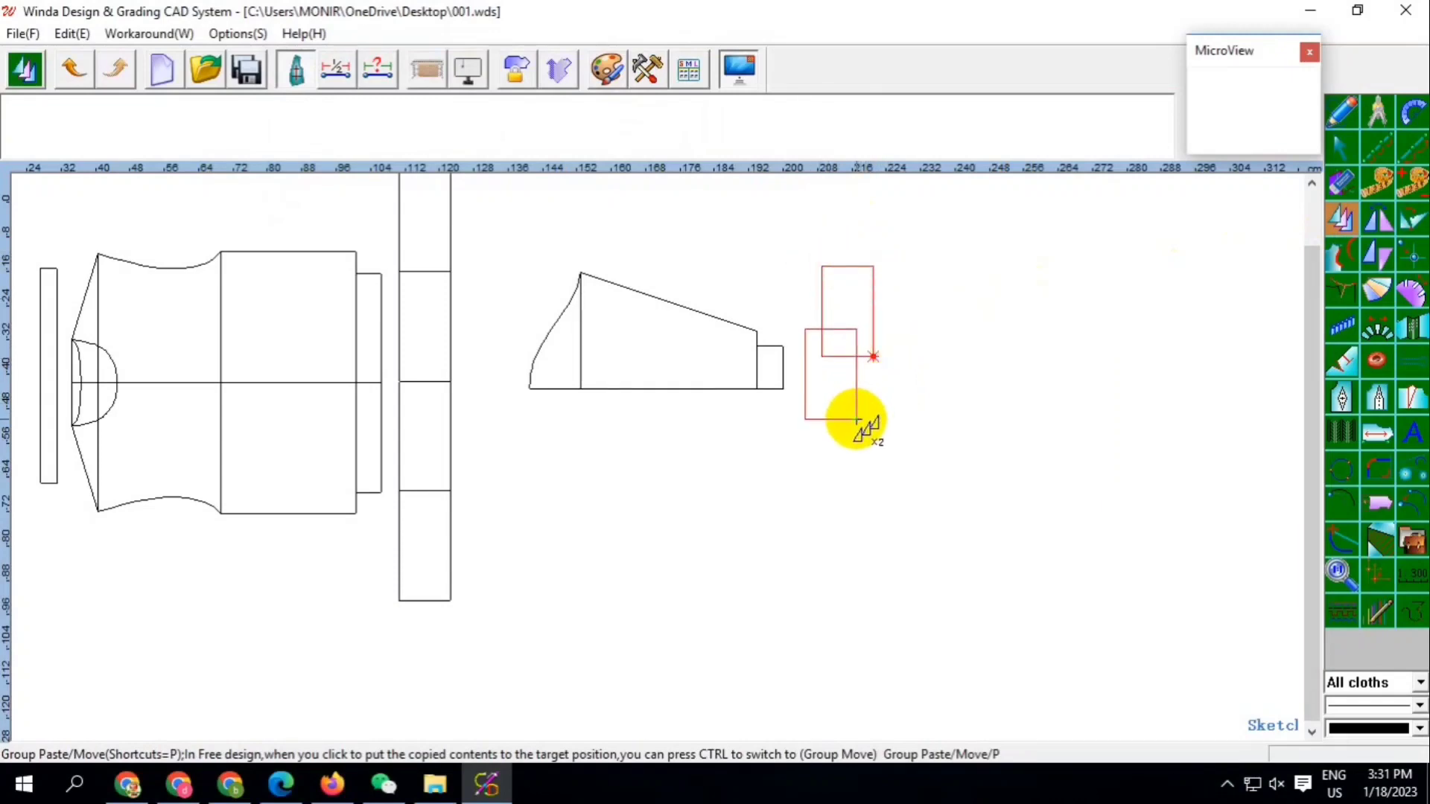
{"action": "right_click", "coordinate": [858, 430]}
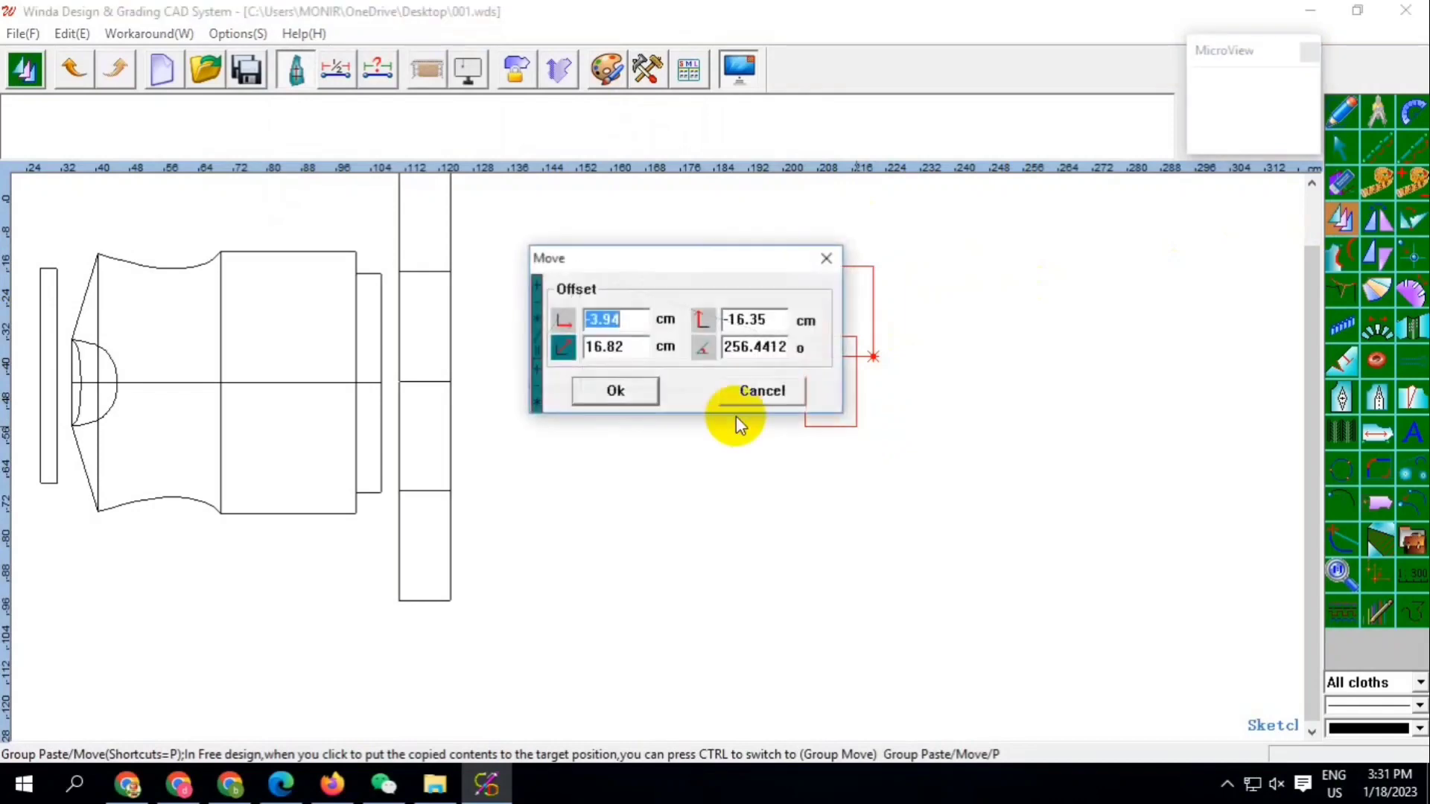
{"action": "left_click", "coordinate": [650, 392]}
{"action": "left_click", "coordinate": [246, 70]}
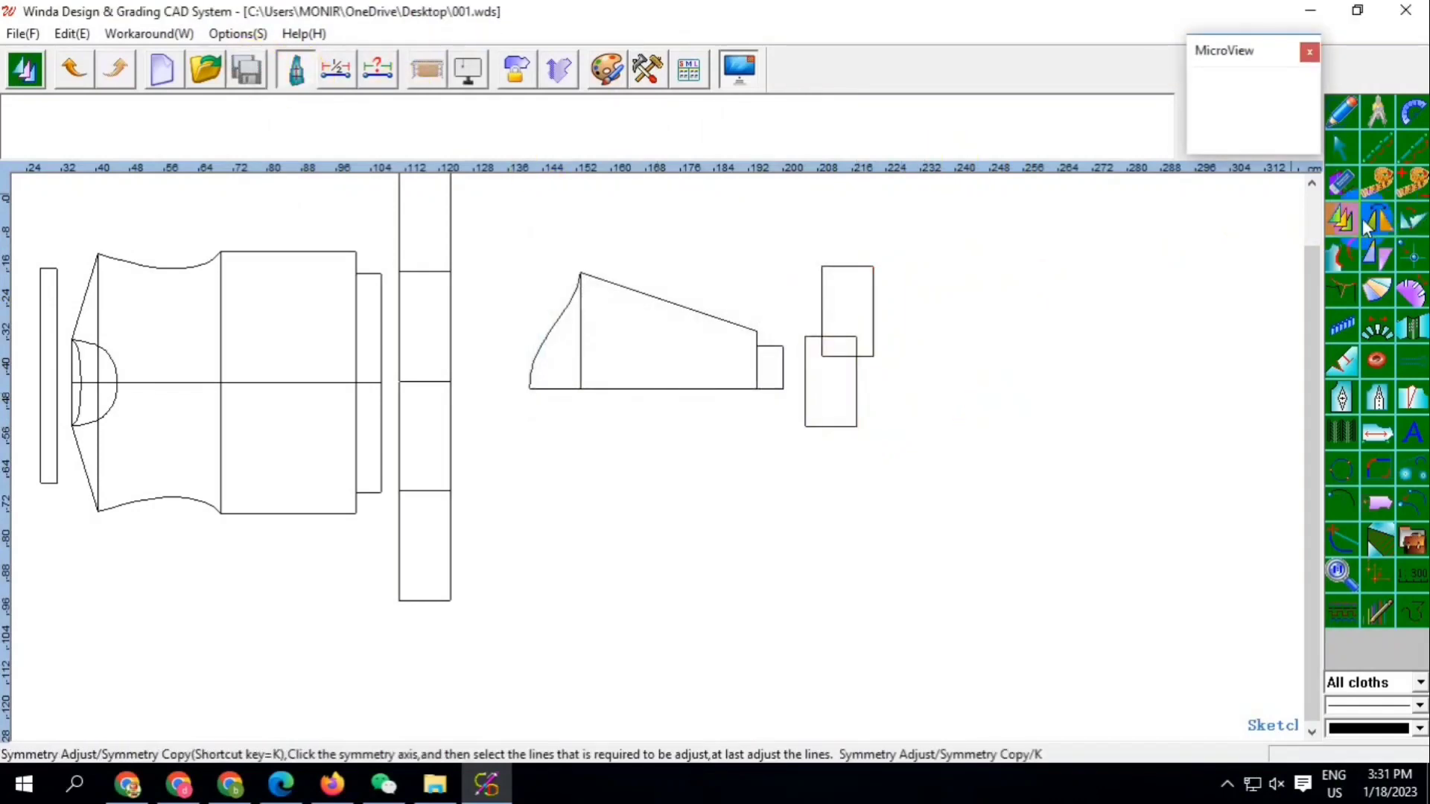
Erase the upper duplicate rectangle with the Eraser
{"action": "left_click", "coordinate": [1342, 182]}
{"action": "scroll", "coordinate": [893, 246], "scroll_direction": "up", "scroll_amount": 2}
{"action": "left_click_drag", "start_coordinate": [762, 240], "coordinate": [923, 310]}
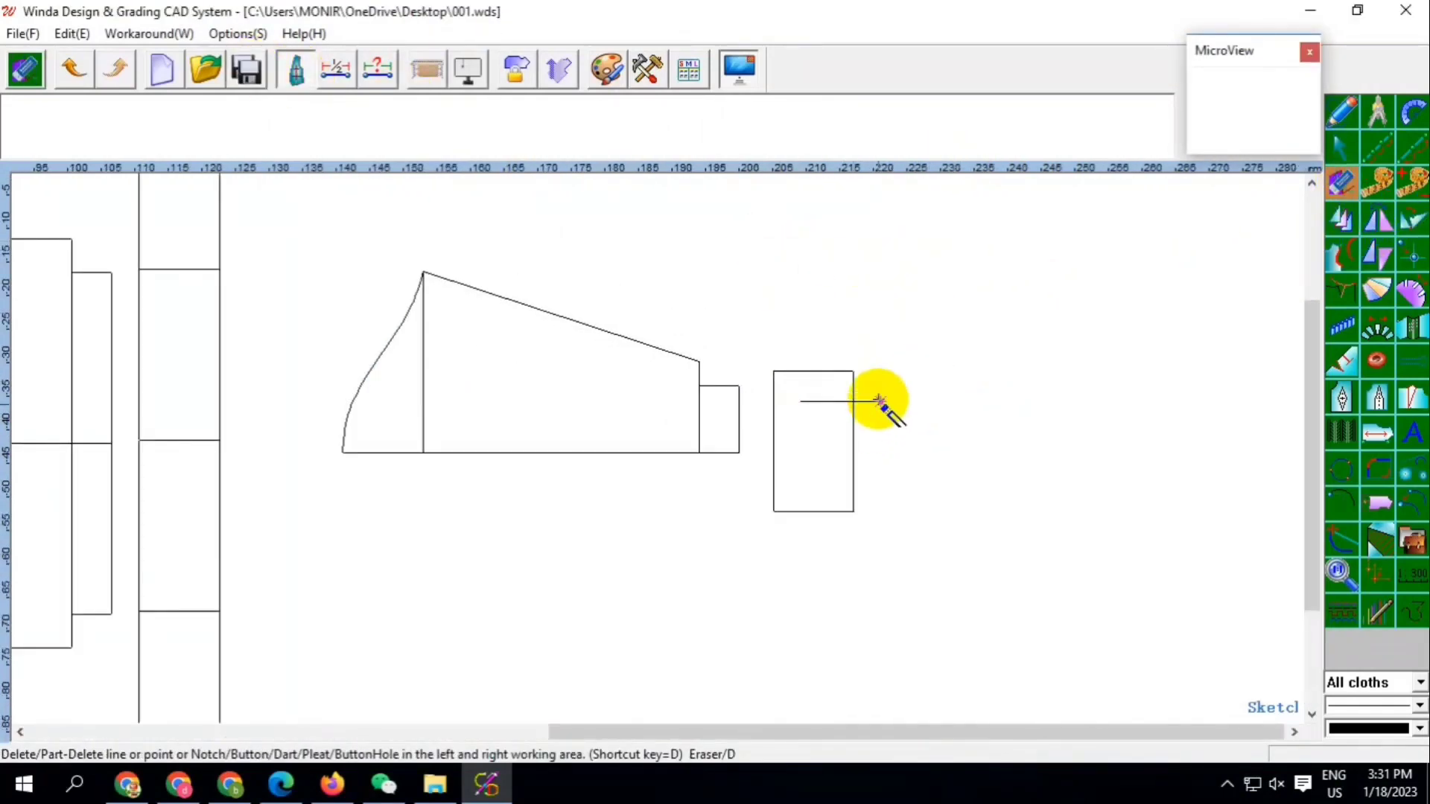
{"action": "scroll", "coordinate": [871, 335], "scroll_direction": "down", "scroll_amount": 3}
{"action": "scroll", "coordinate": [942, 370], "scroll_direction": "up", "scroll_amount": 2}
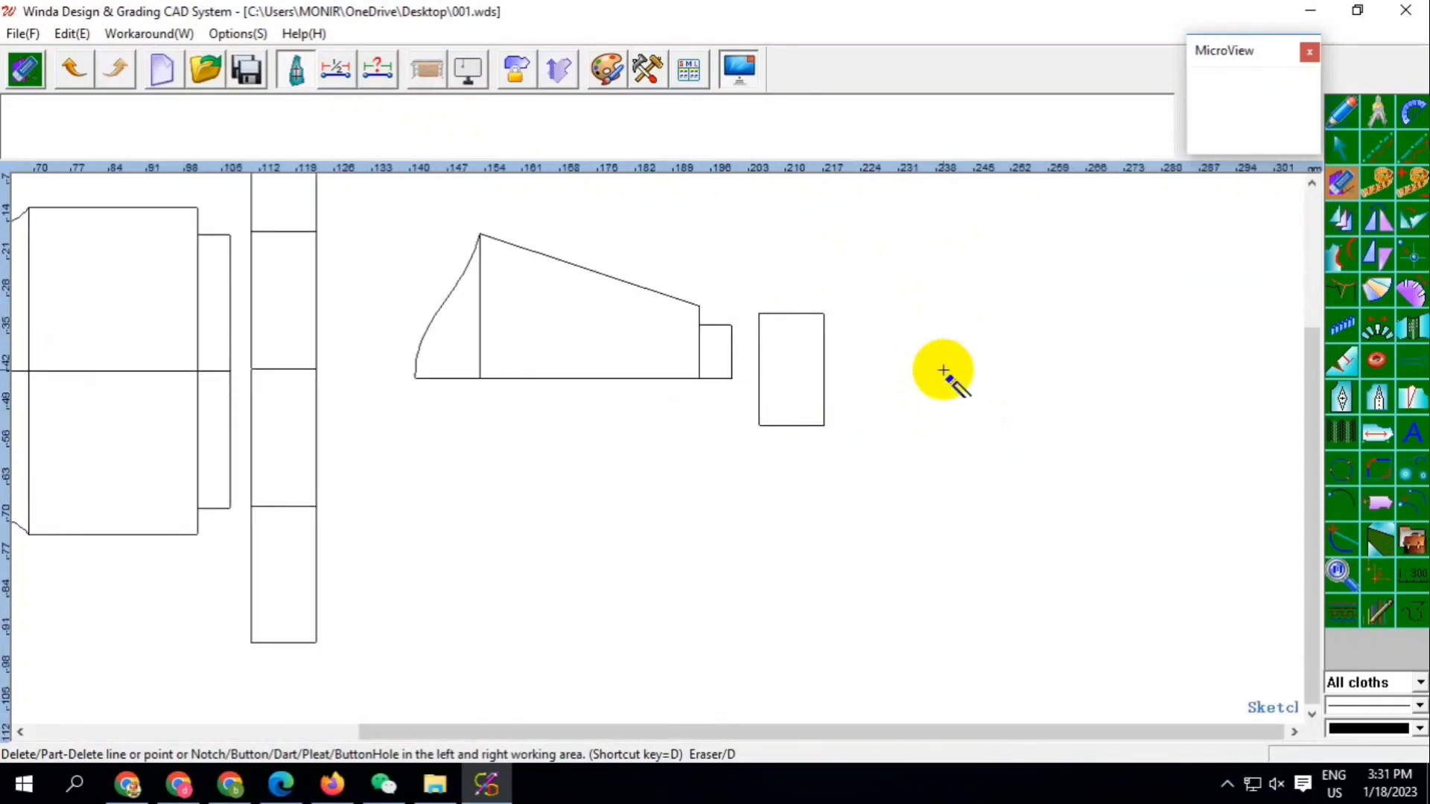
{"action": "scroll", "coordinate": [431, 382], "scroll_direction": "up", "scroll_amount": 2}
{"action": "scroll", "coordinate": [399, 341], "scroll_direction": "up", "scroll_amount": 2}
{"action": "scroll", "coordinate": [409, 377], "scroll_direction": "down", "scroll_amount": 2}
{"action": "scroll", "coordinate": [581, 439], "scroll_direction": "down", "scroll_amount": 3}
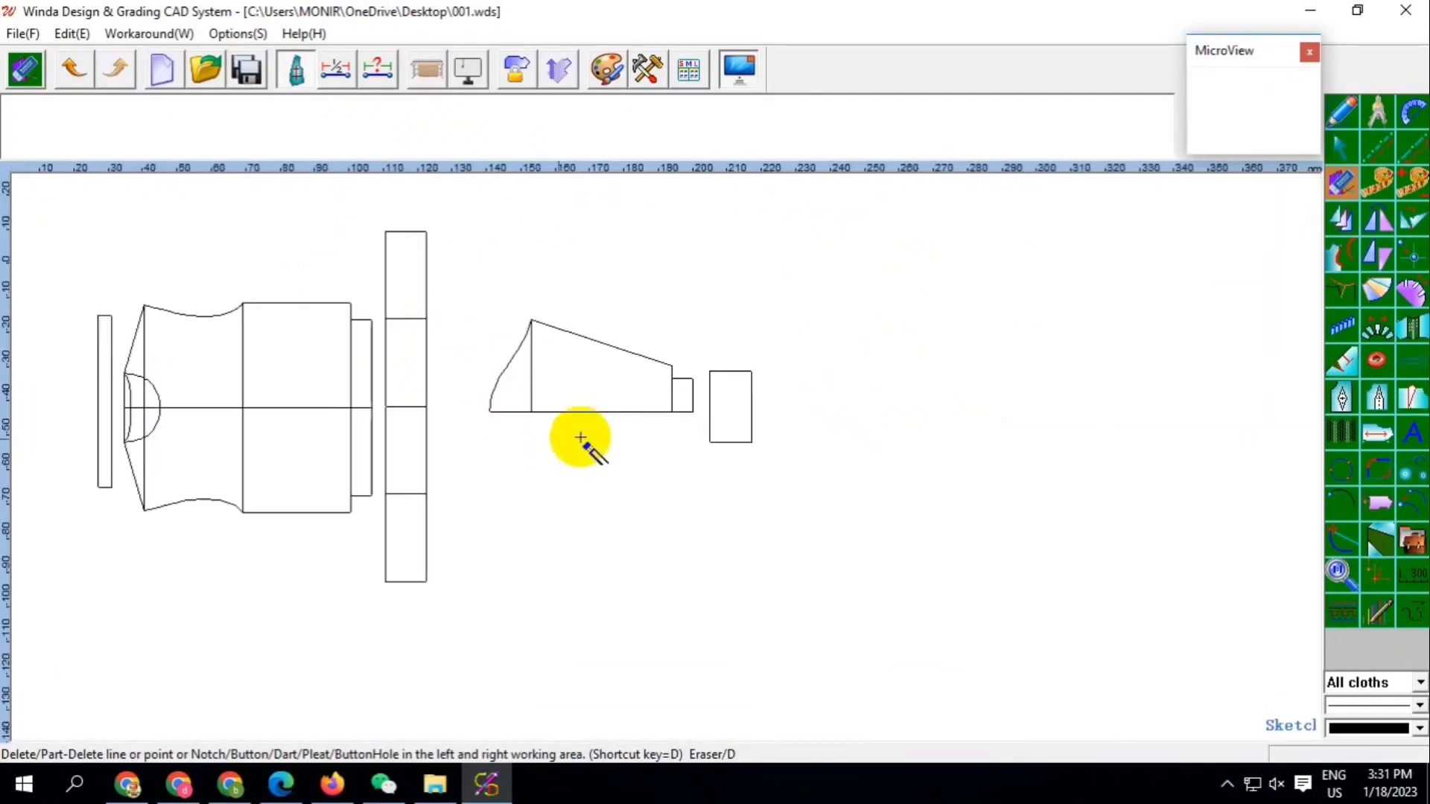
{"action": "scroll", "coordinate": [633, 335], "scroll_direction": "up", "scroll_amount": 2}
{"action": "scroll", "coordinate": [689, 253], "scroll_direction": "down", "scroll_amount": 2}
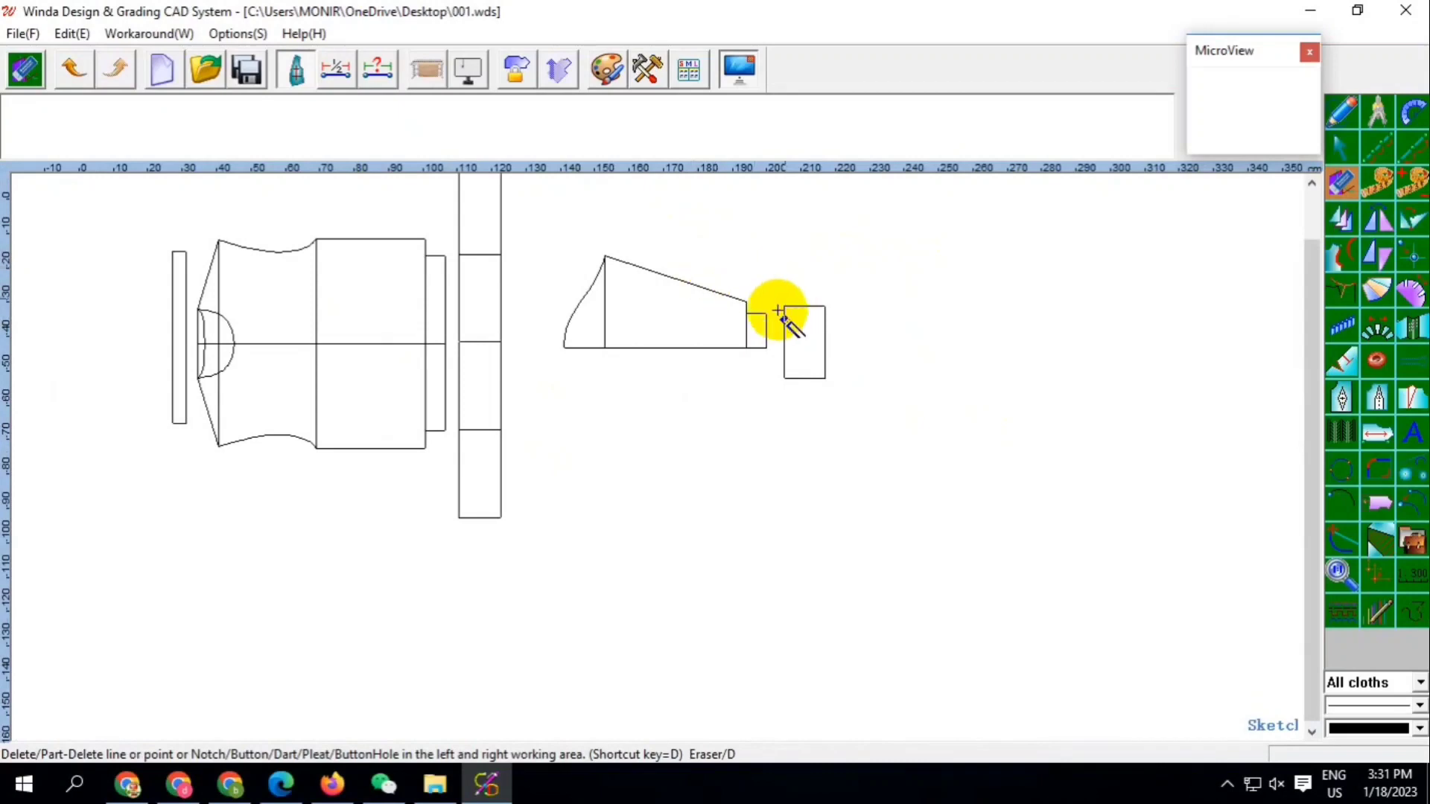
{"action": "scroll", "coordinate": [806, 350], "scroll_direction": "up", "scroll_amount": 1}
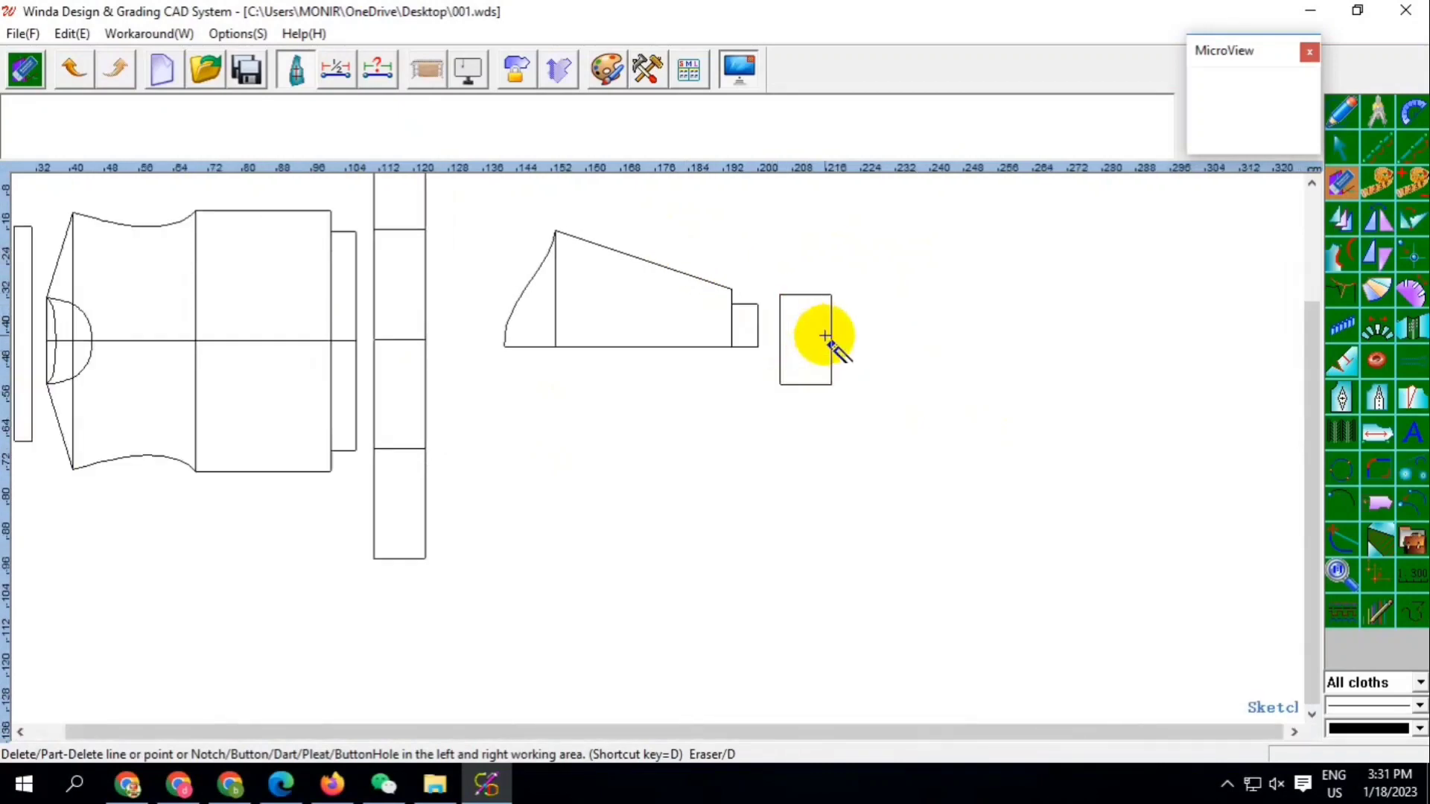
Draw a 12 cm horizontal line splitting the remaining rectangle in half
{"action": "left_click", "coordinate": [1345, 141]}
{"action": "left_click", "coordinate": [1341, 112]}
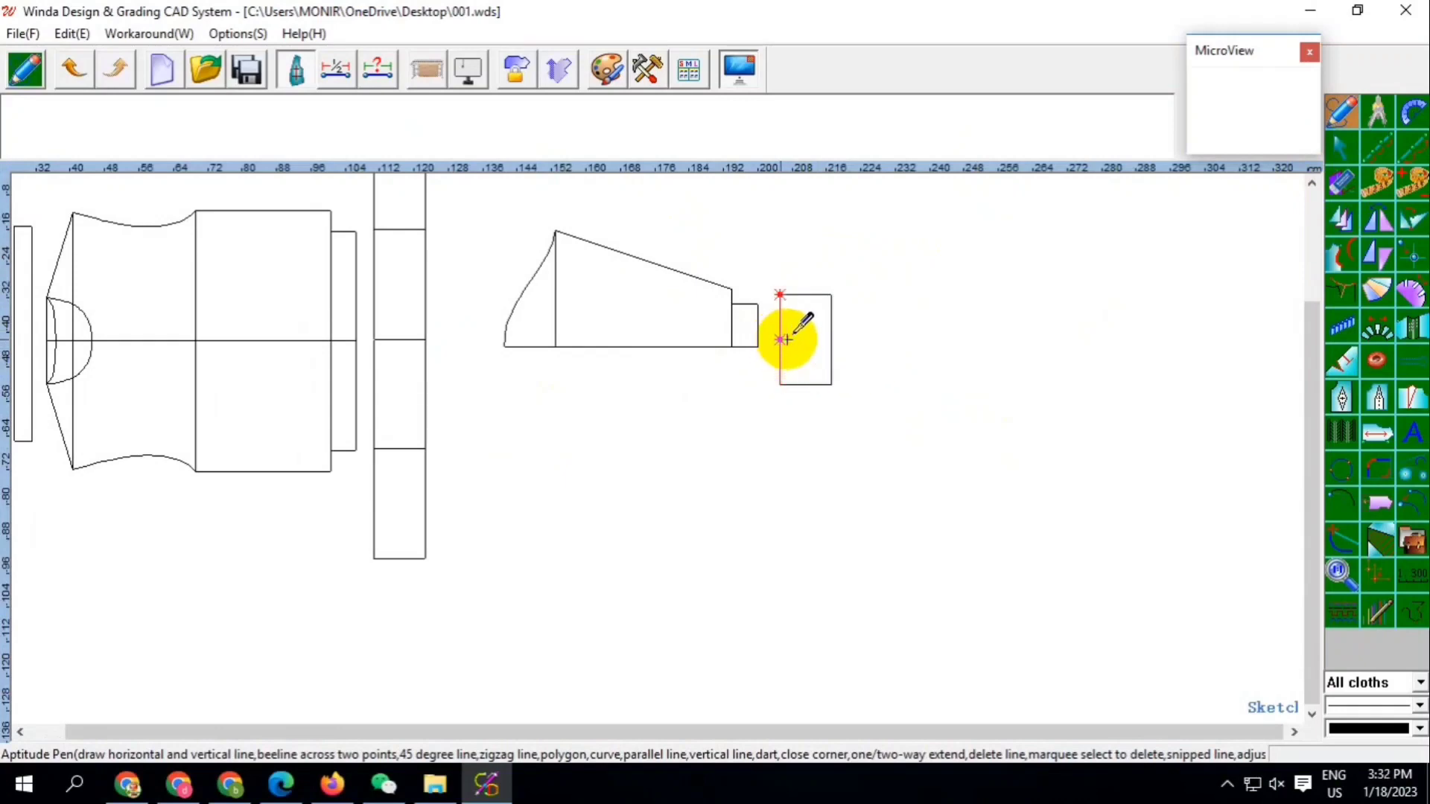
{"action": "left_click", "coordinate": [780, 340]}
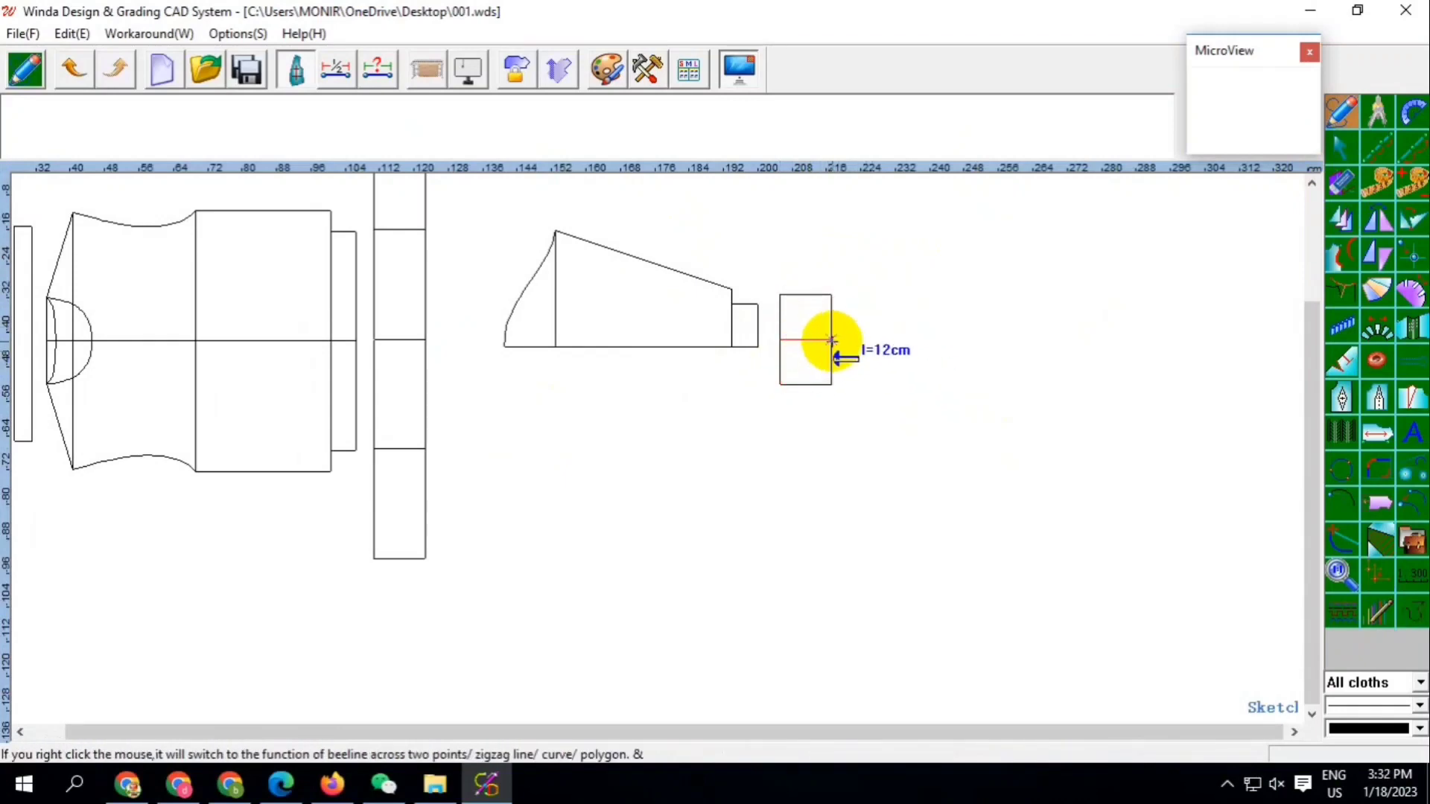
{"action": "left_click", "coordinate": [832, 340]}
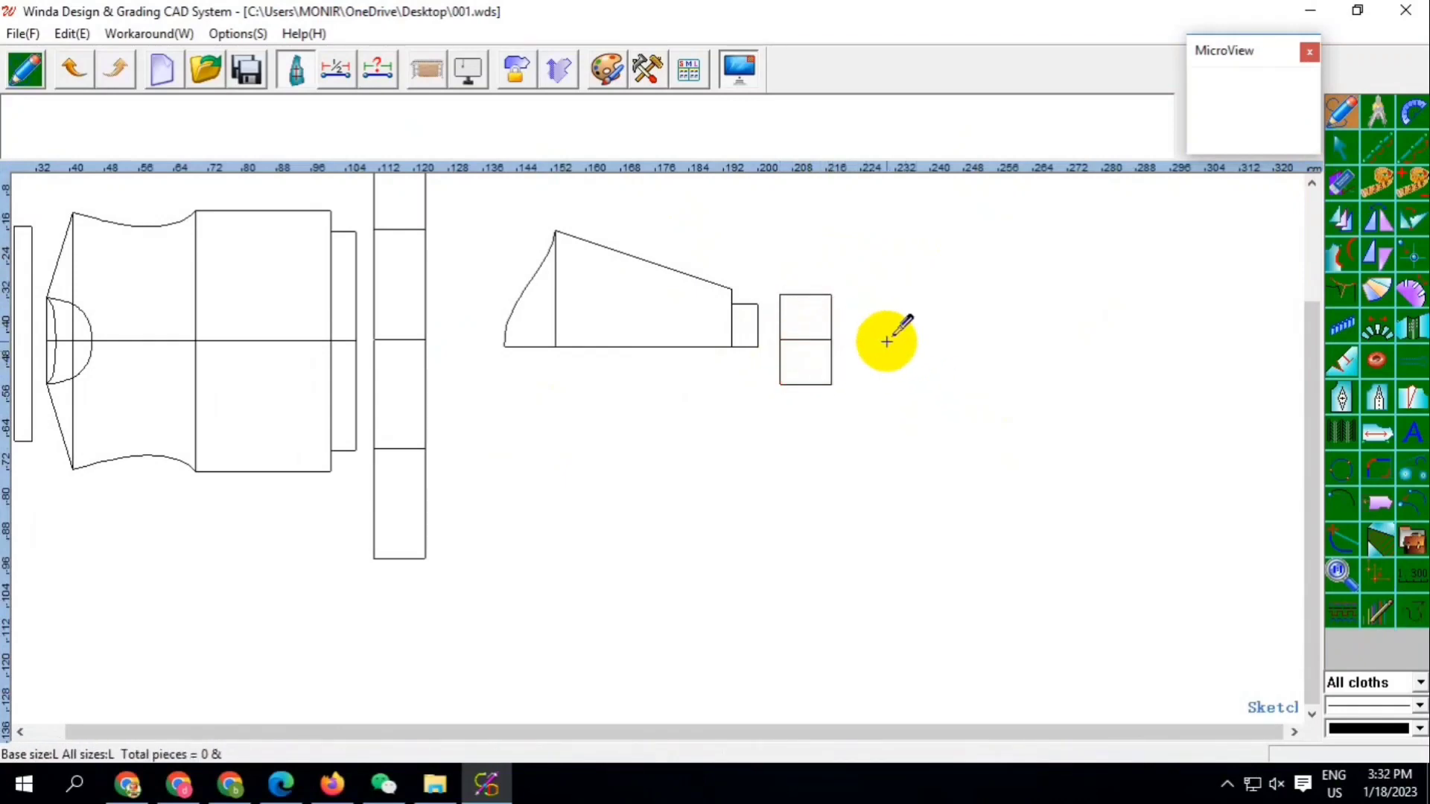
{"action": "scroll", "coordinate": [718, 408], "scroll_direction": "down", "scroll_amount": 1}
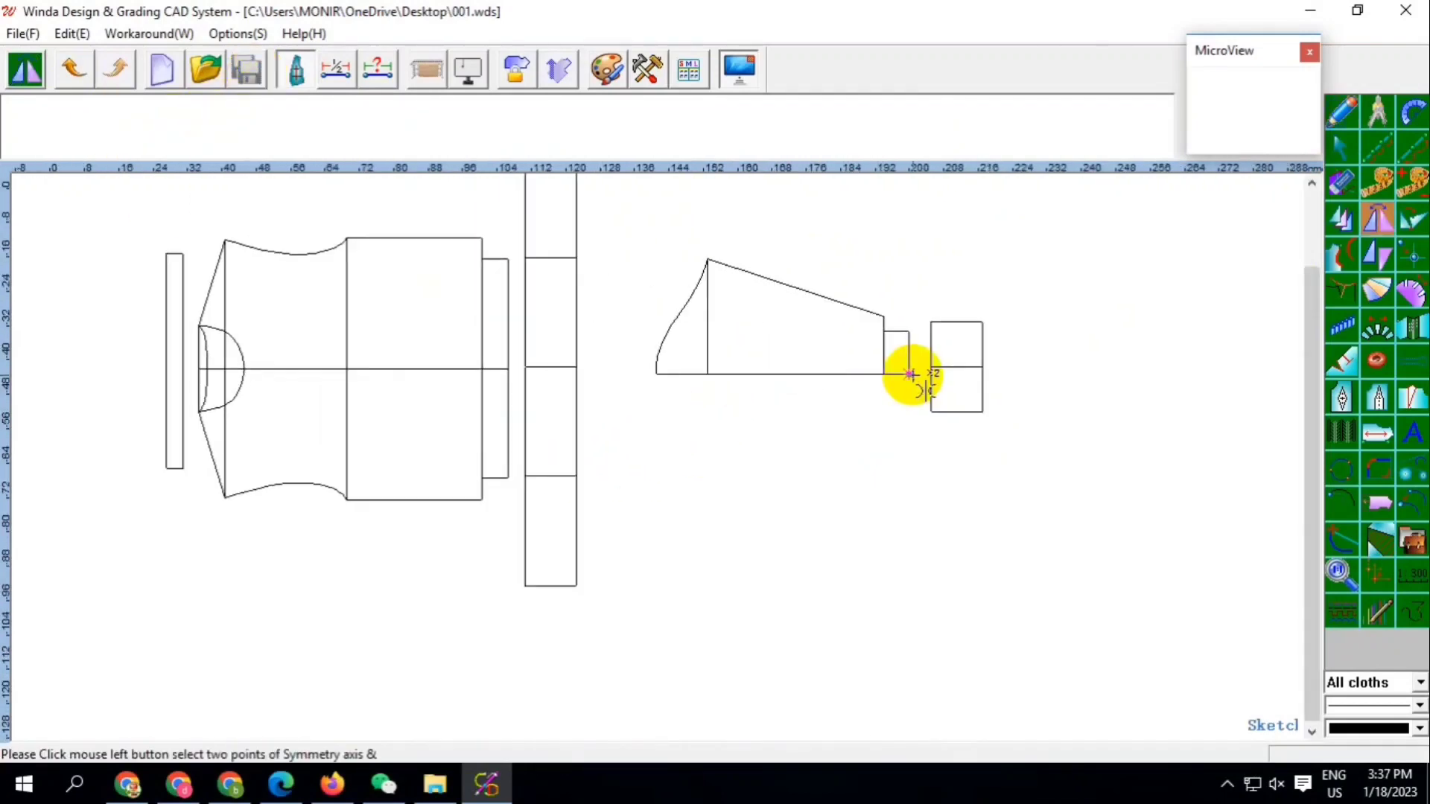
Symmetry-copy the sleeve lines across the sleeve's bottom line to complete the sleeve
{"action": "left_click_drag", "start_coordinate": [909, 373], "coordinate": [658, 396]}
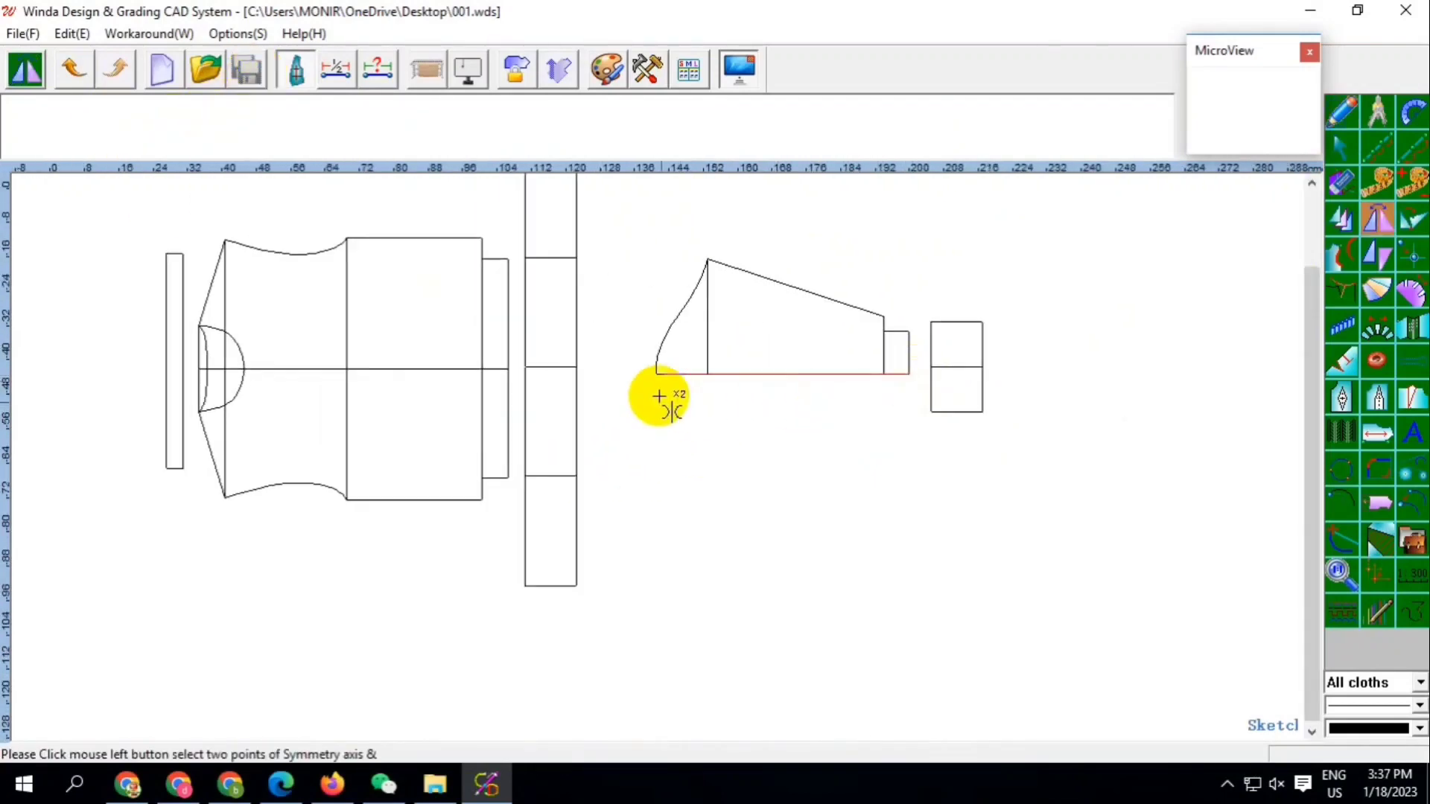
{"action": "left_click", "coordinate": [655, 376]}
{"action": "left_click_drag", "start_coordinate": [661, 230], "coordinate": [919, 352]}
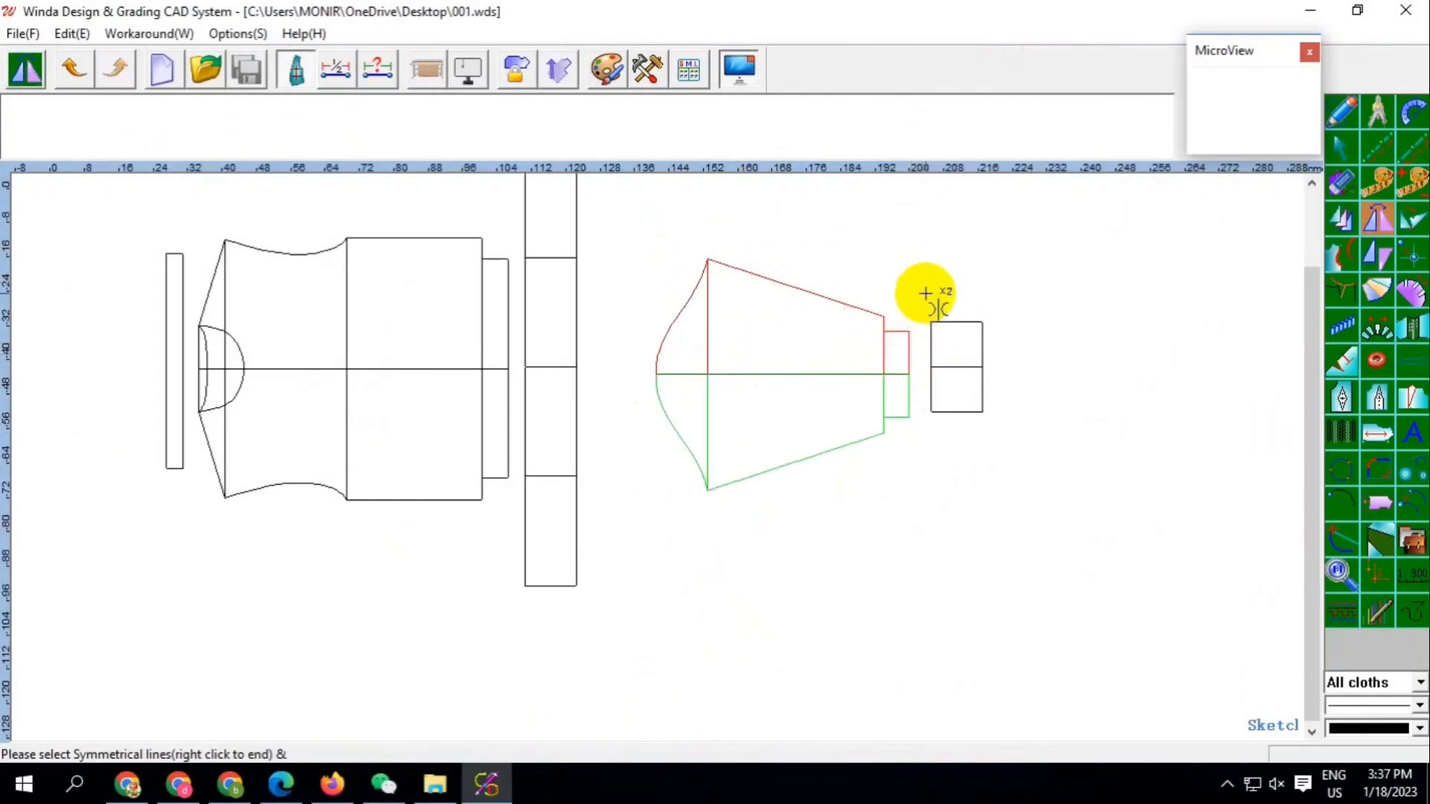
{"action": "right_click", "coordinate": [926, 293]}
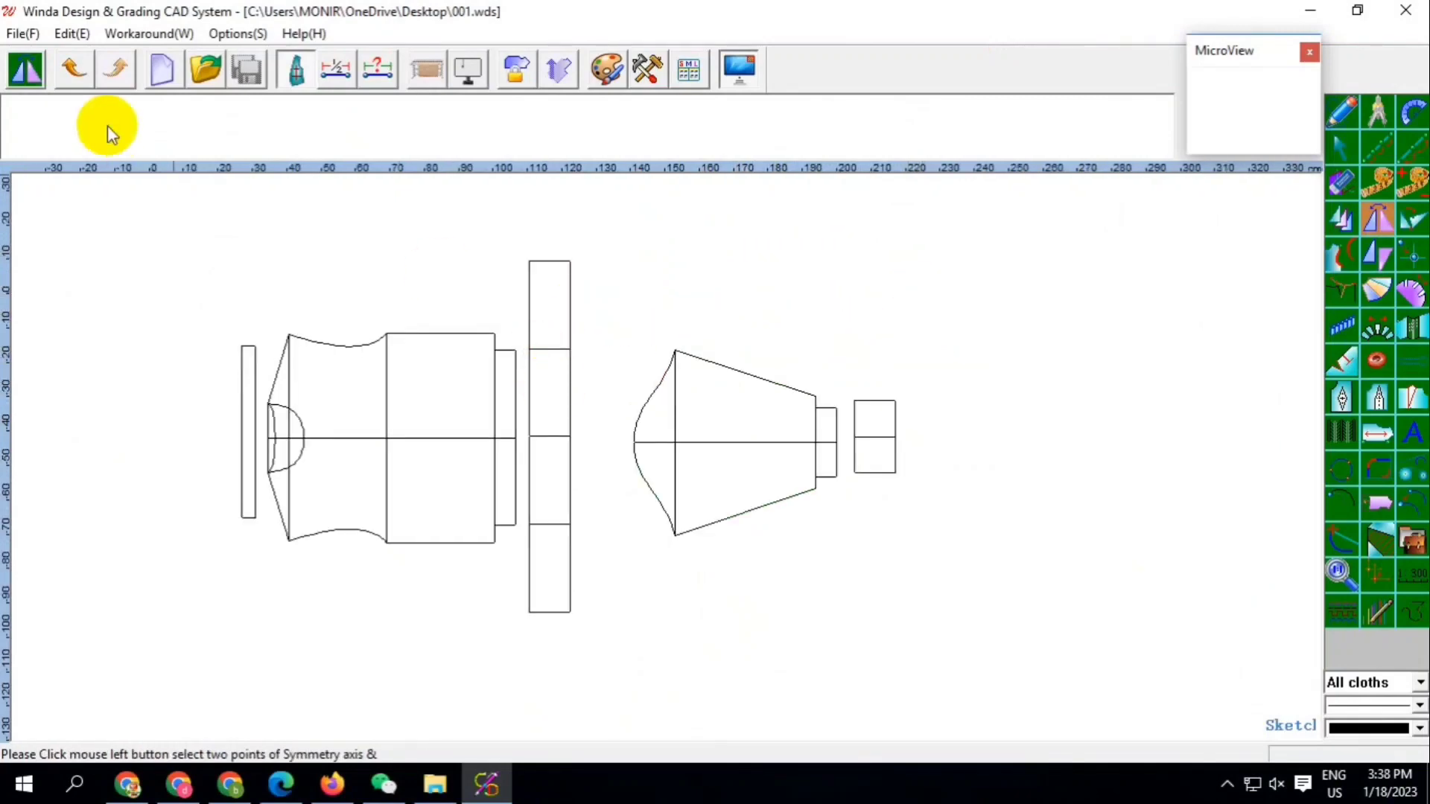
With the piece-picking tool, pick the upper sleeve half, the small rectangle and the tall strip
{"action": "left_click", "coordinate": [1338, 121]}
{"action": "right_click", "coordinate": [1104, 298]}
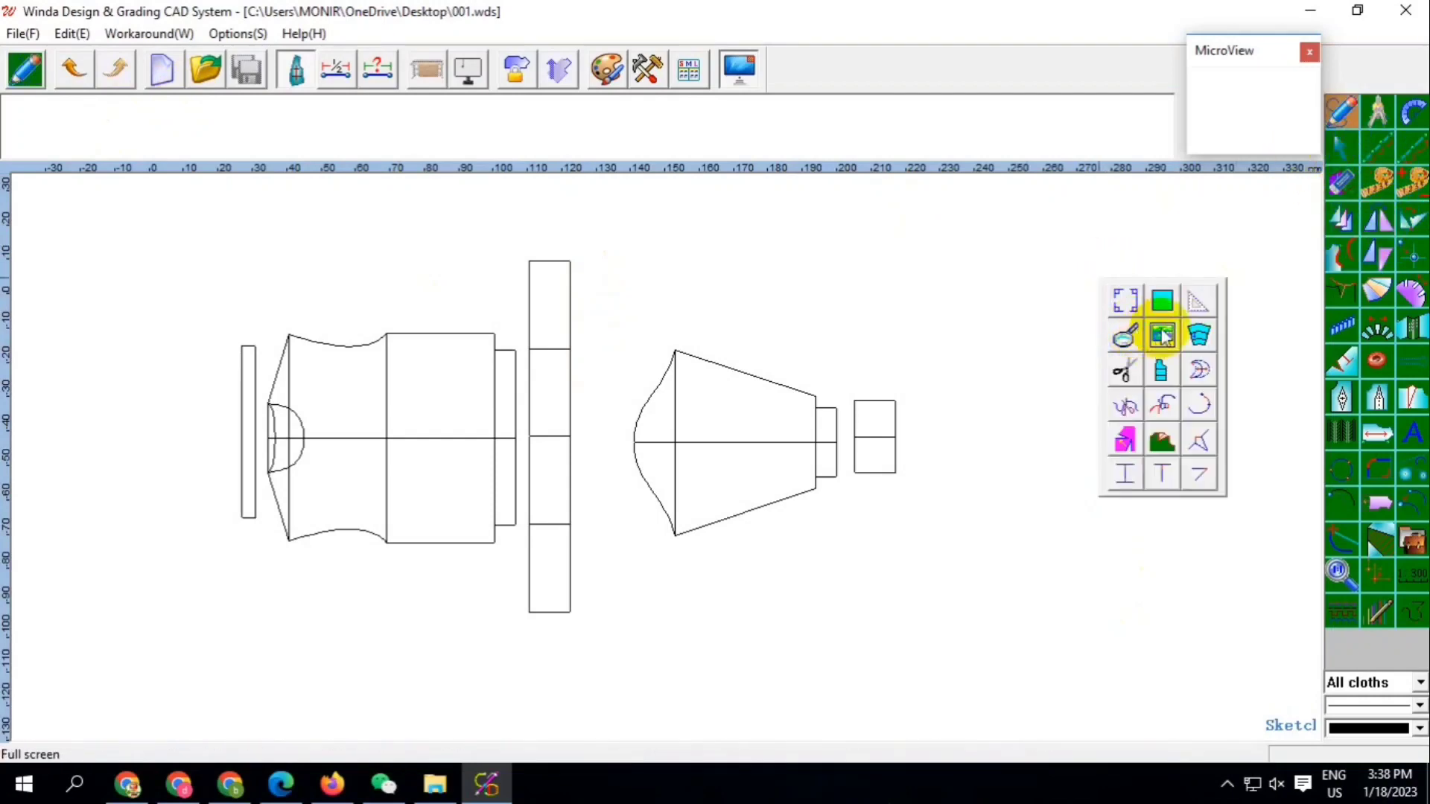
{"action": "left_click", "coordinate": [1125, 371]}
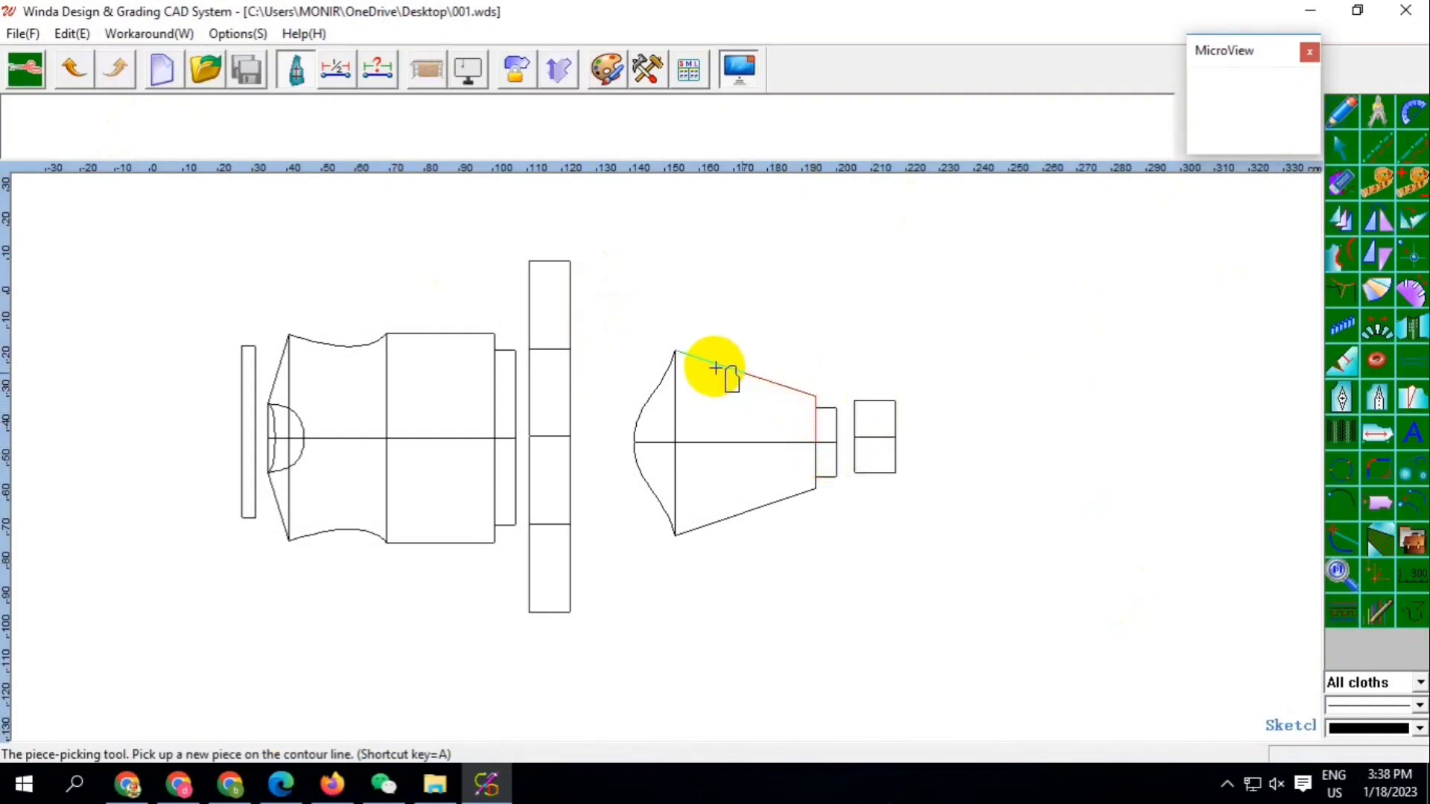
{"action": "left_click", "coordinate": [652, 444]}
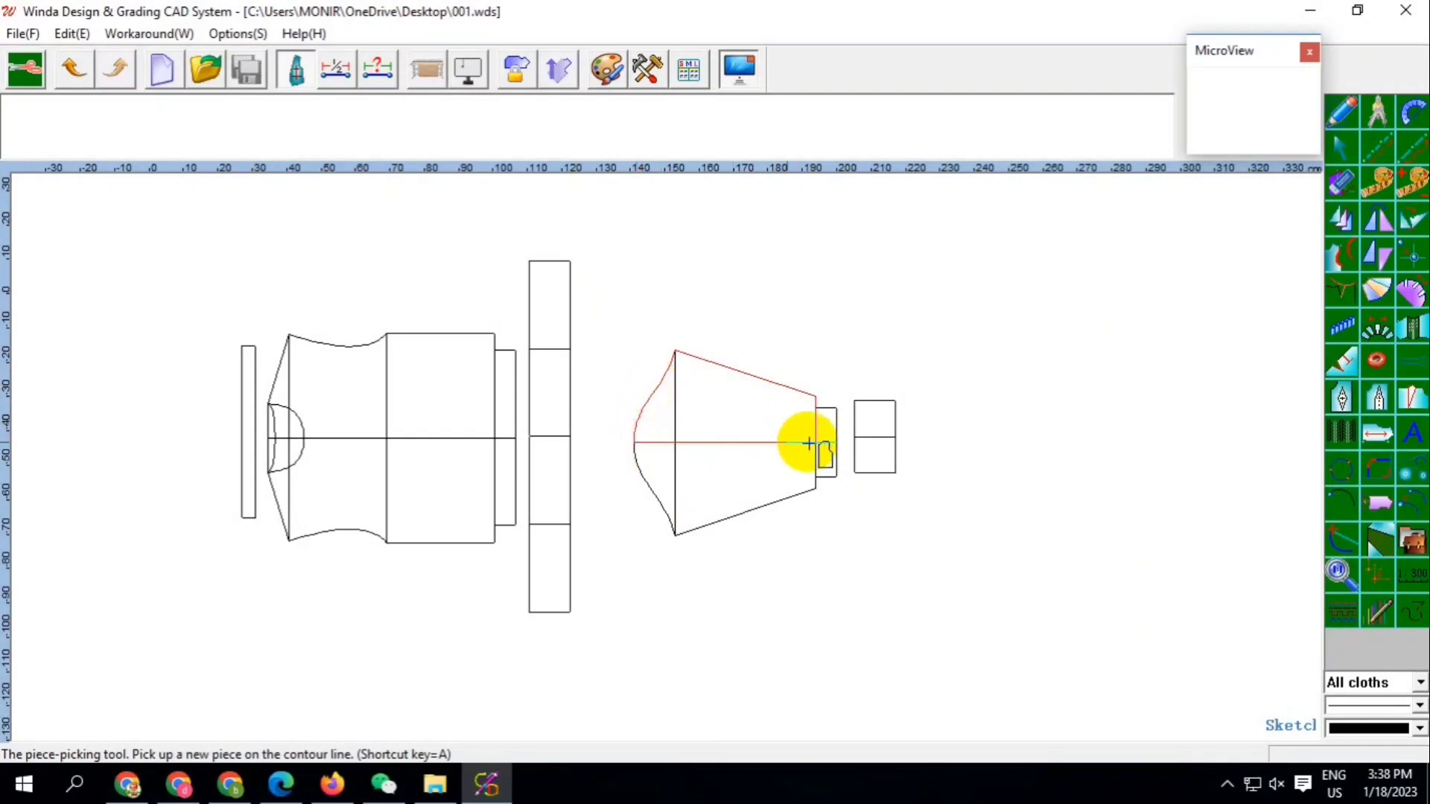
{"action": "left_click", "coordinate": [817, 444]}
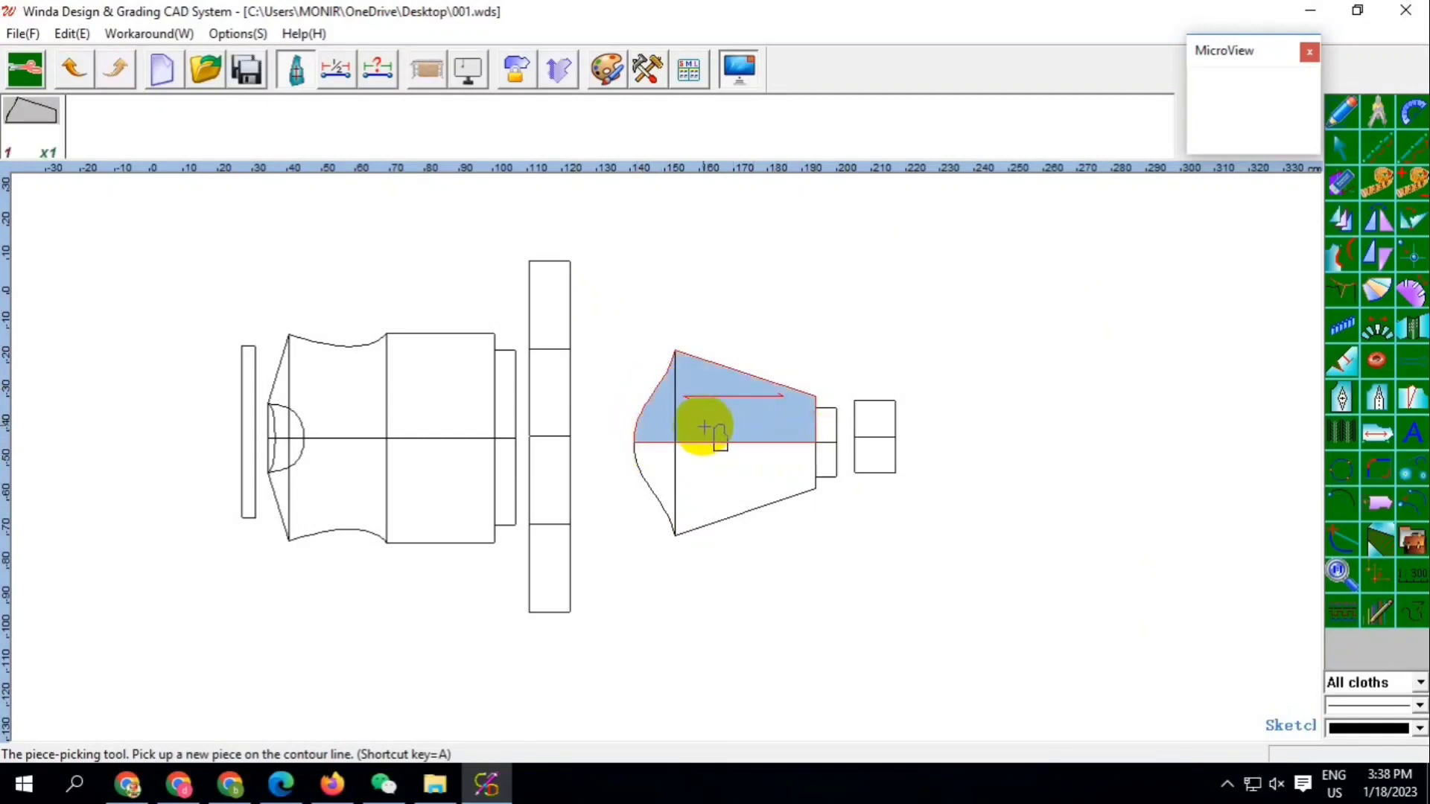
{"action": "left_click_drag", "start_coordinate": [850, 388], "coordinate": [913, 496]}
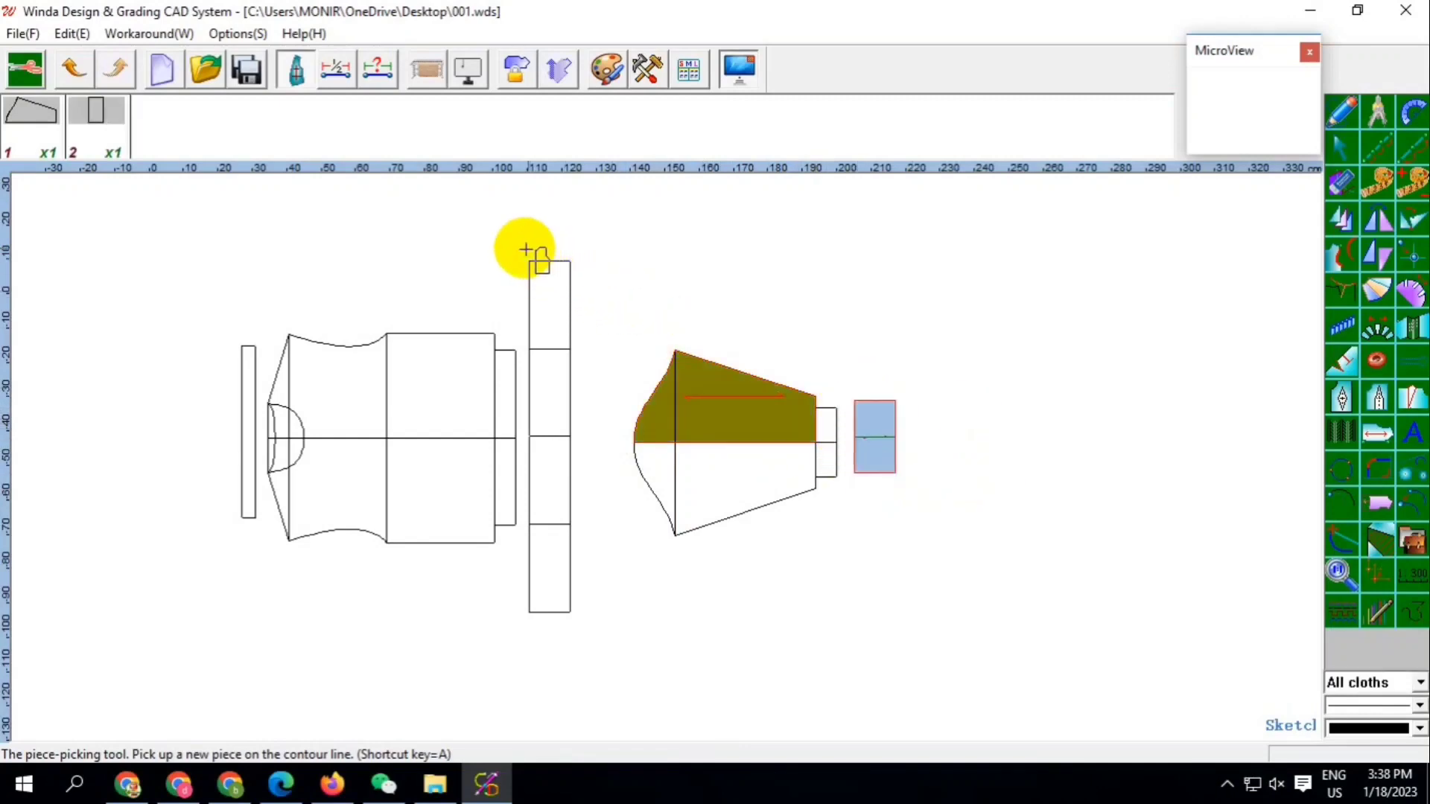
{"action": "left_click_drag", "start_coordinate": [543, 325], "coordinate": [593, 634]}
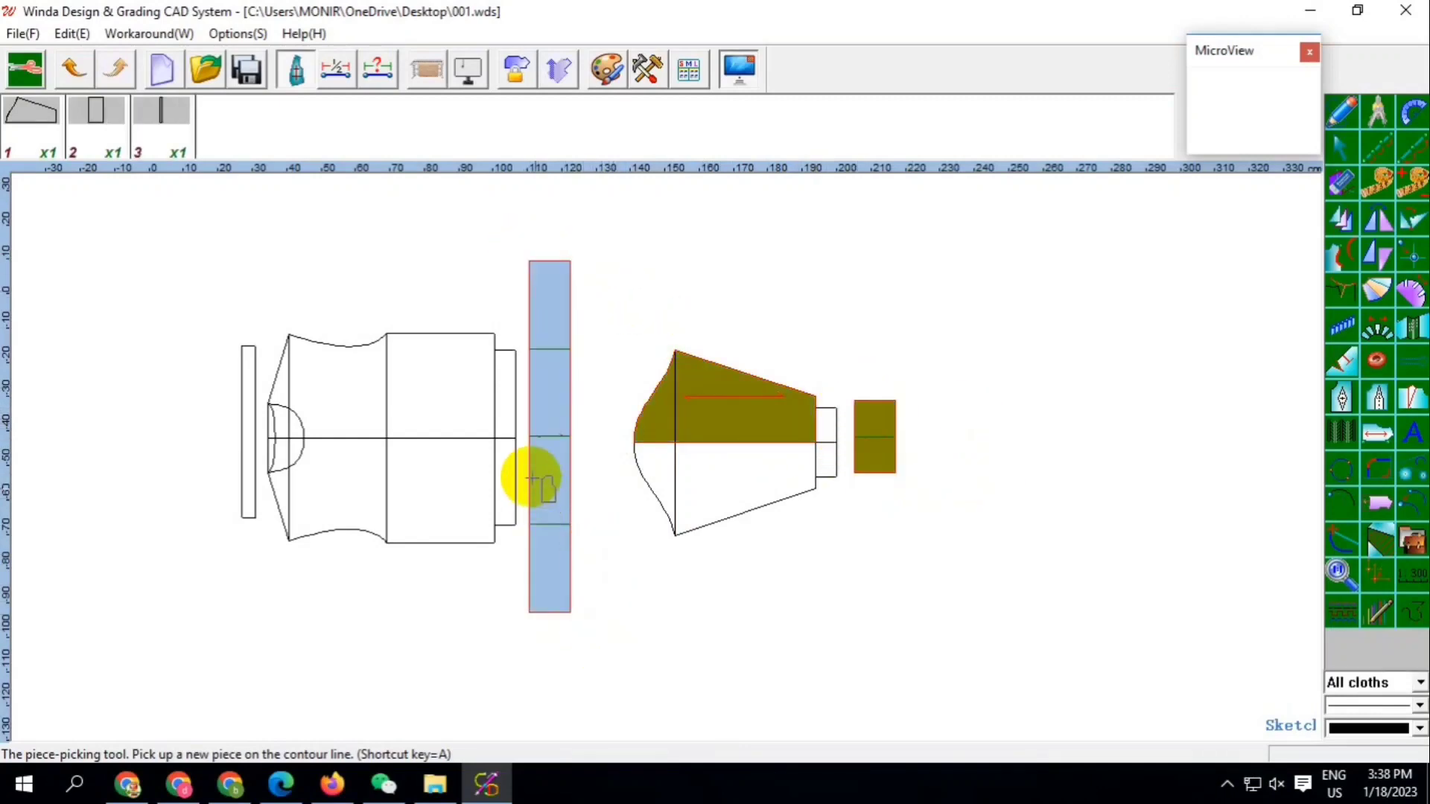
Trace the upper body outline, including the front edge and neckline arc, into a piece
{"action": "left_click", "coordinate": [493, 387]}
{"action": "left_click", "coordinate": [494, 334]}
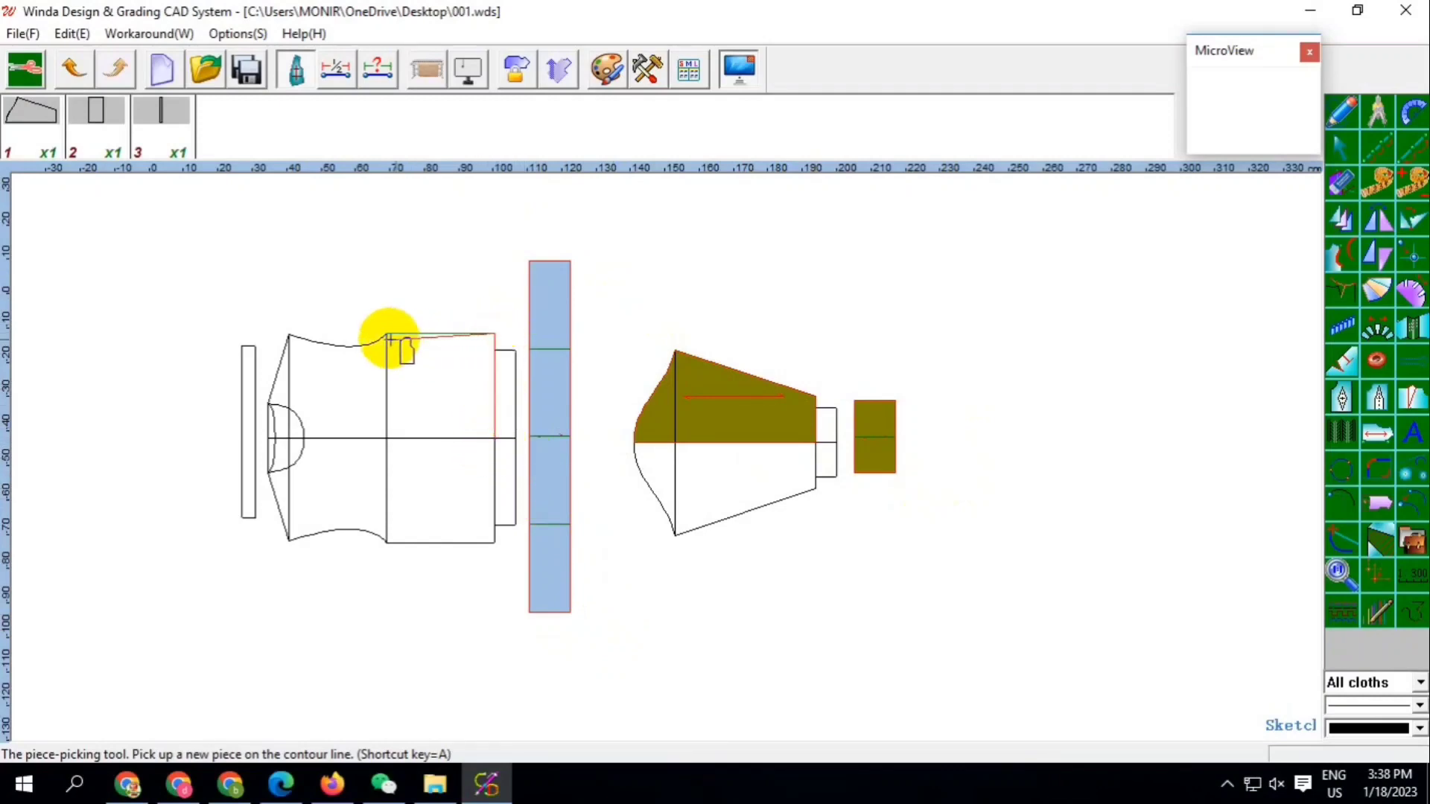
{"action": "left_click", "coordinate": [387, 332]}
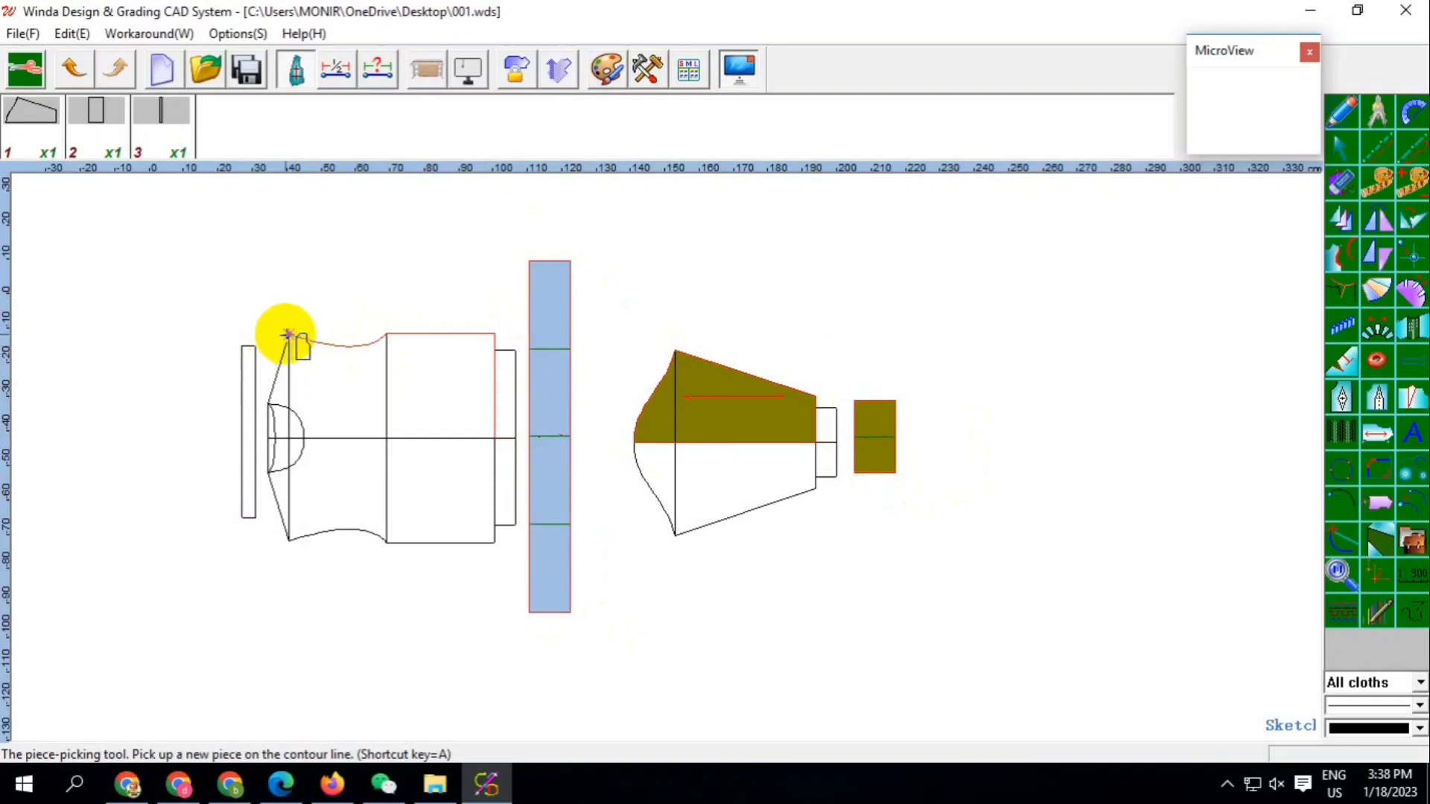
{"action": "left_click", "coordinate": [268, 405]}
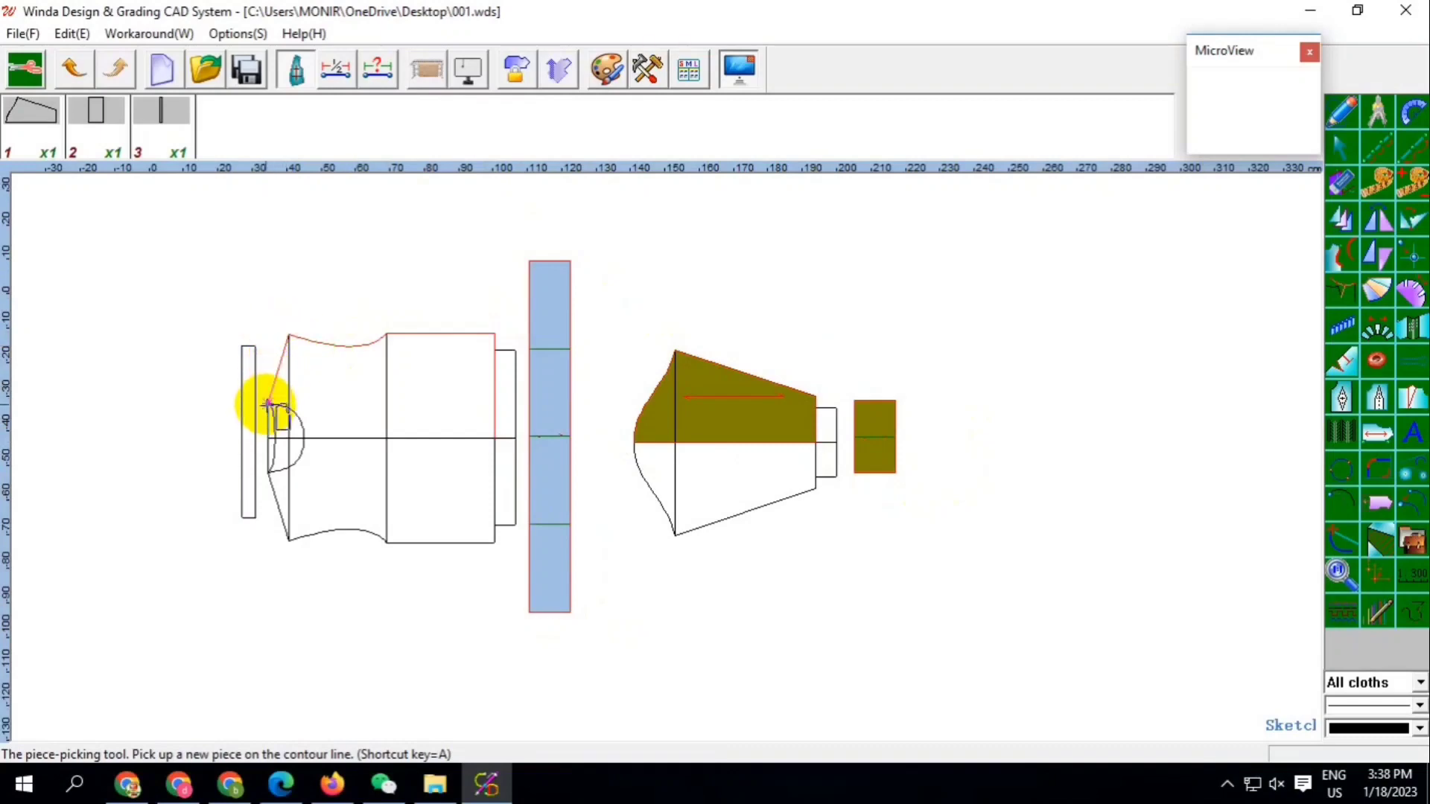
{"action": "left_click", "coordinate": [302, 438]}
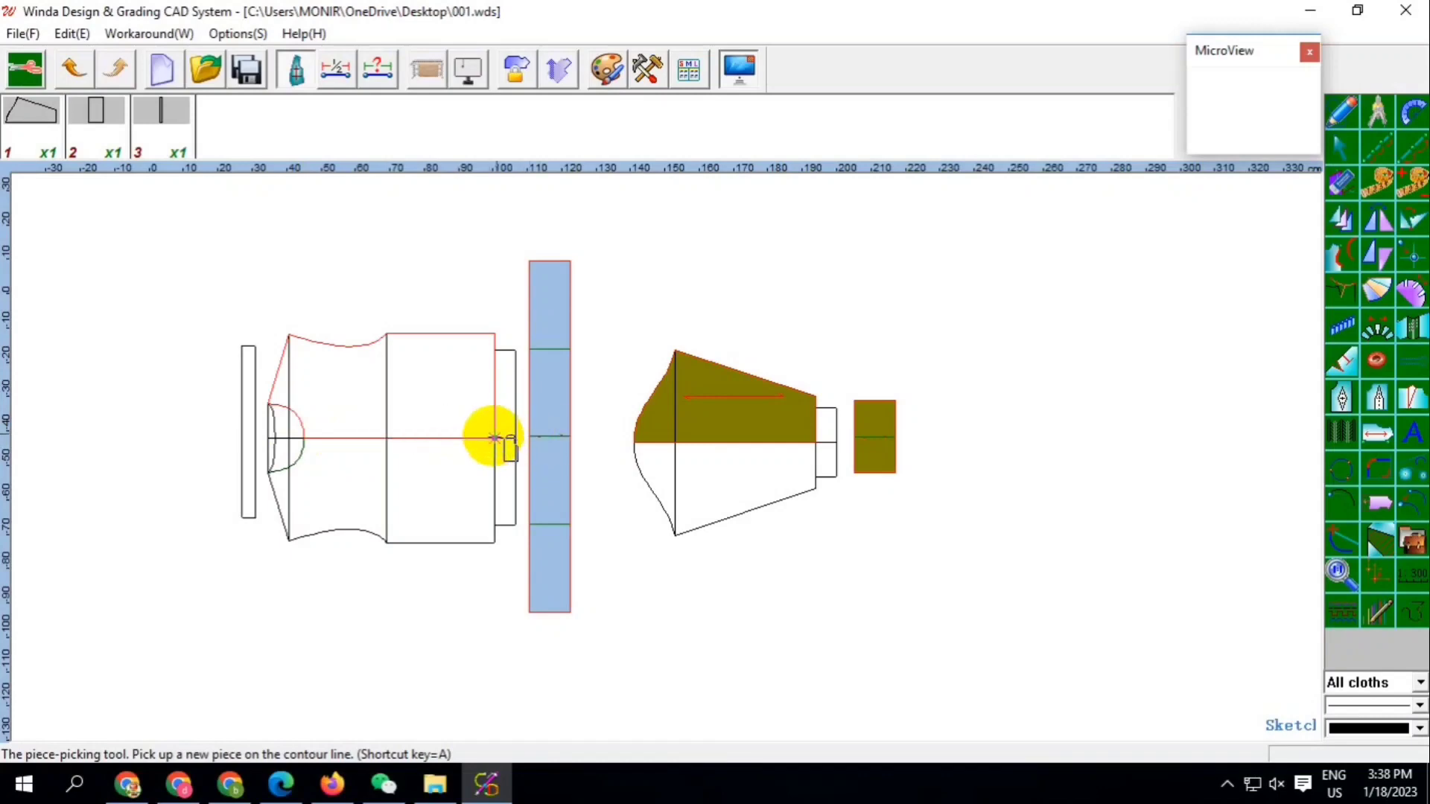
{"action": "left_click", "coordinate": [495, 439]}
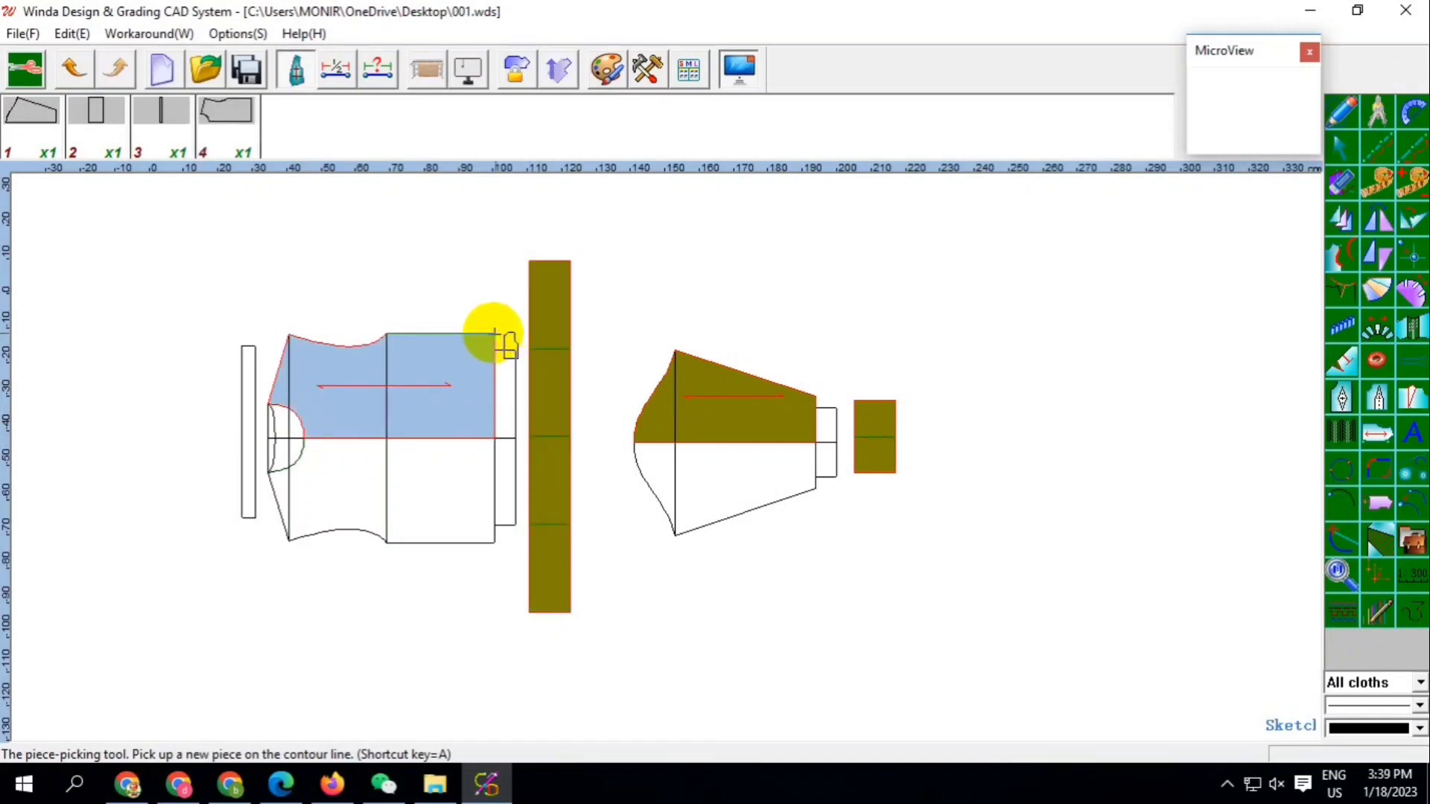
Pick the body panel as piece 5 and the narrow strip as piece 6
{"action": "left_click", "coordinate": [391, 334]}
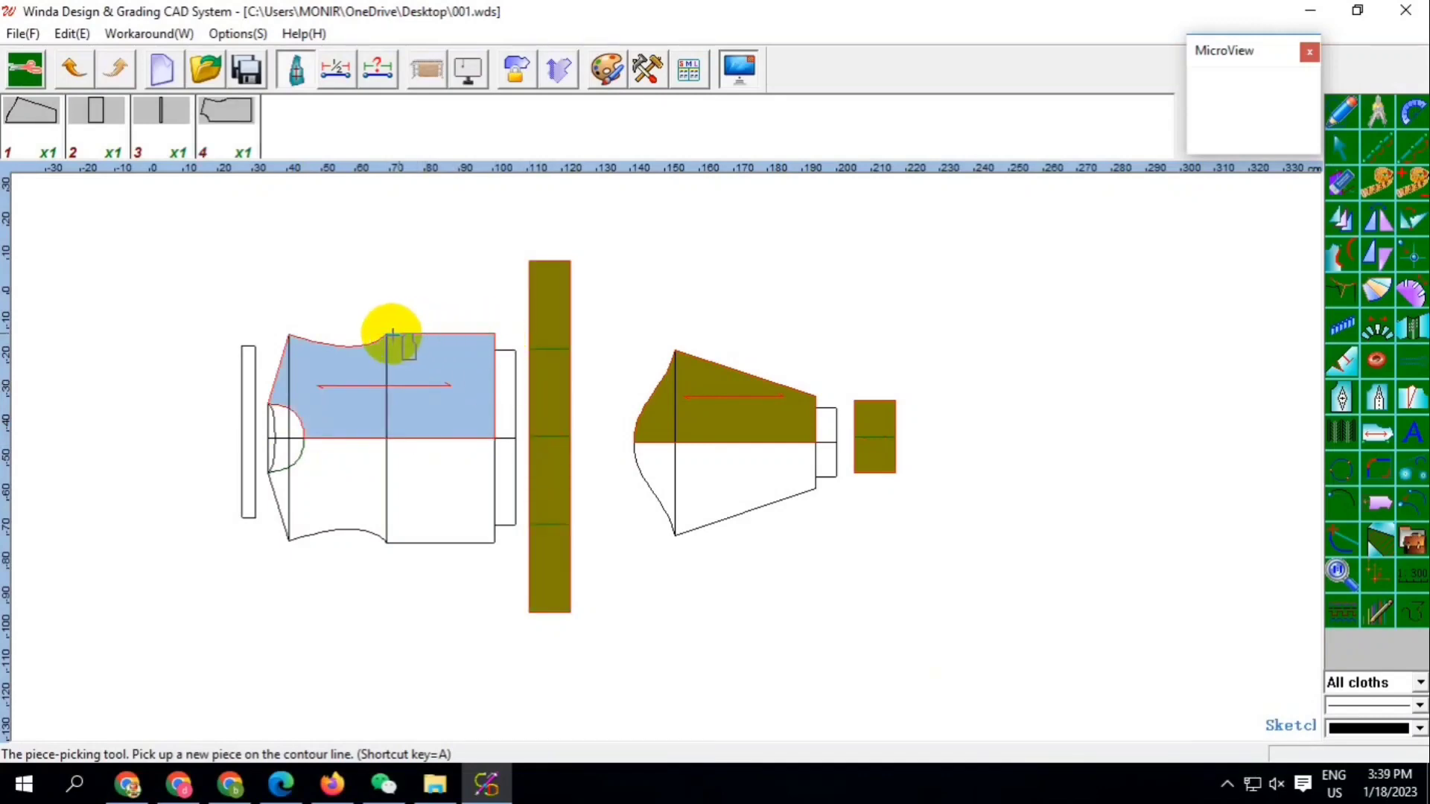
{"action": "left_click", "coordinate": [292, 334]}
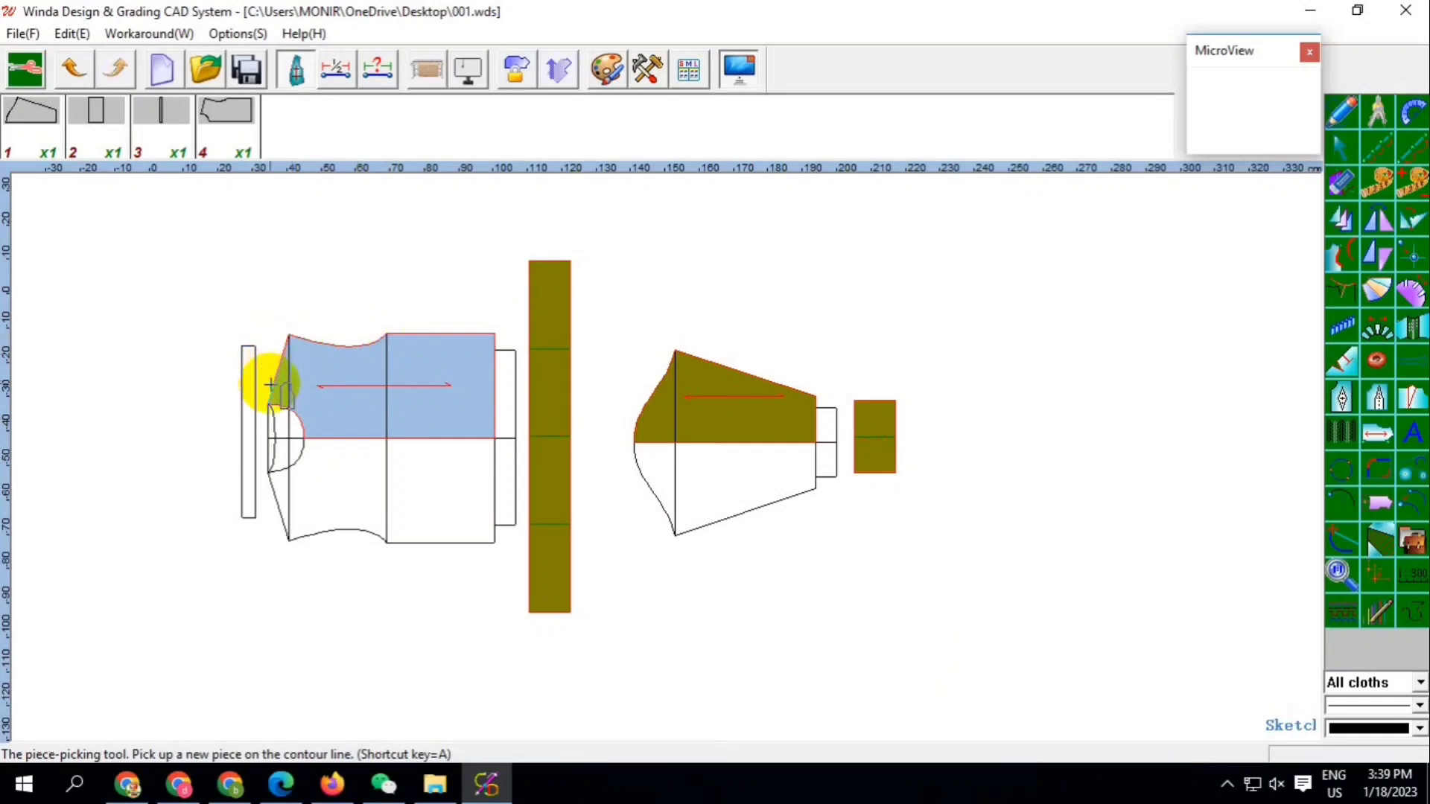
{"action": "left_click", "coordinate": [280, 422]}
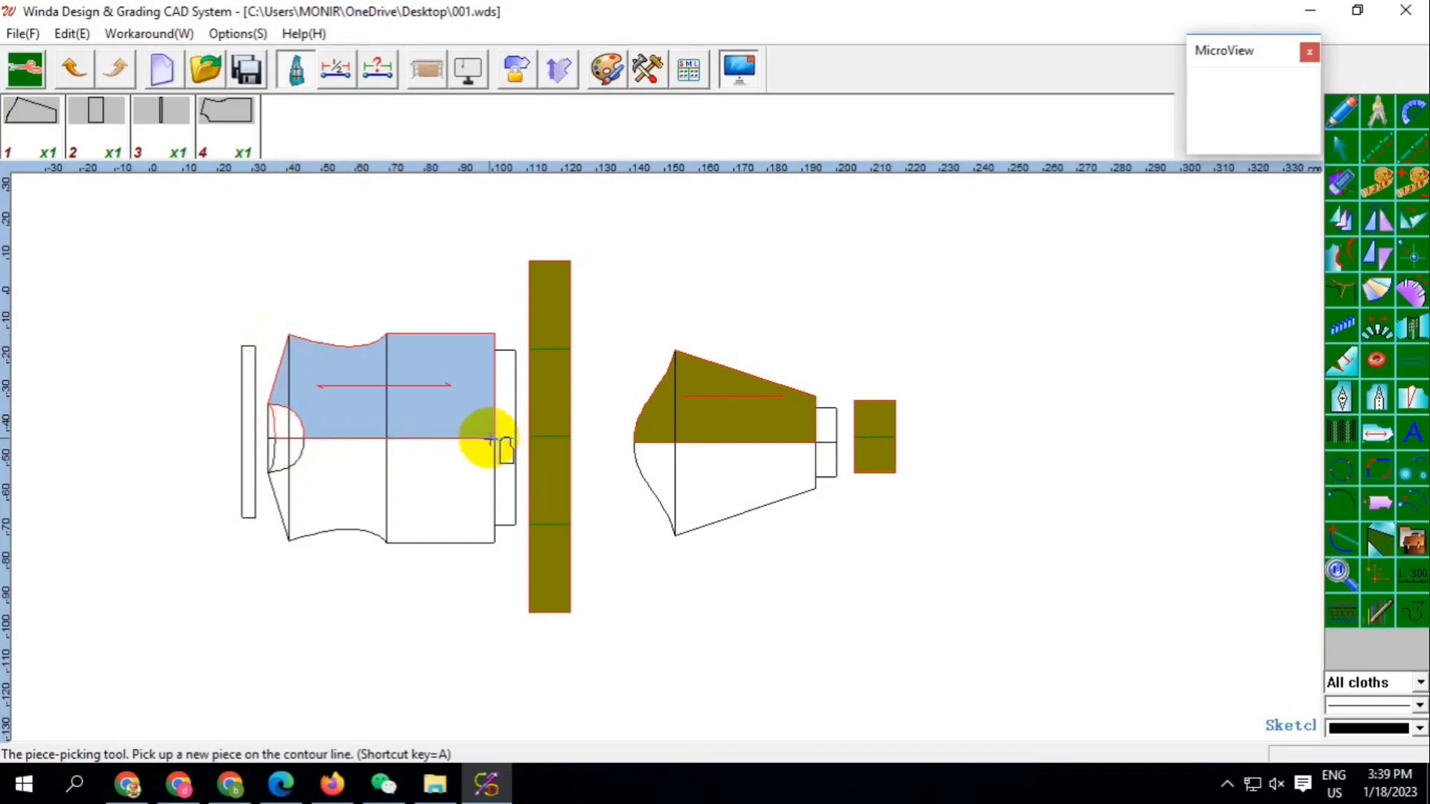
{"action": "left_click", "coordinate": [243, 332]}
{"action": "left_click", "coordinate": [261, 525]}
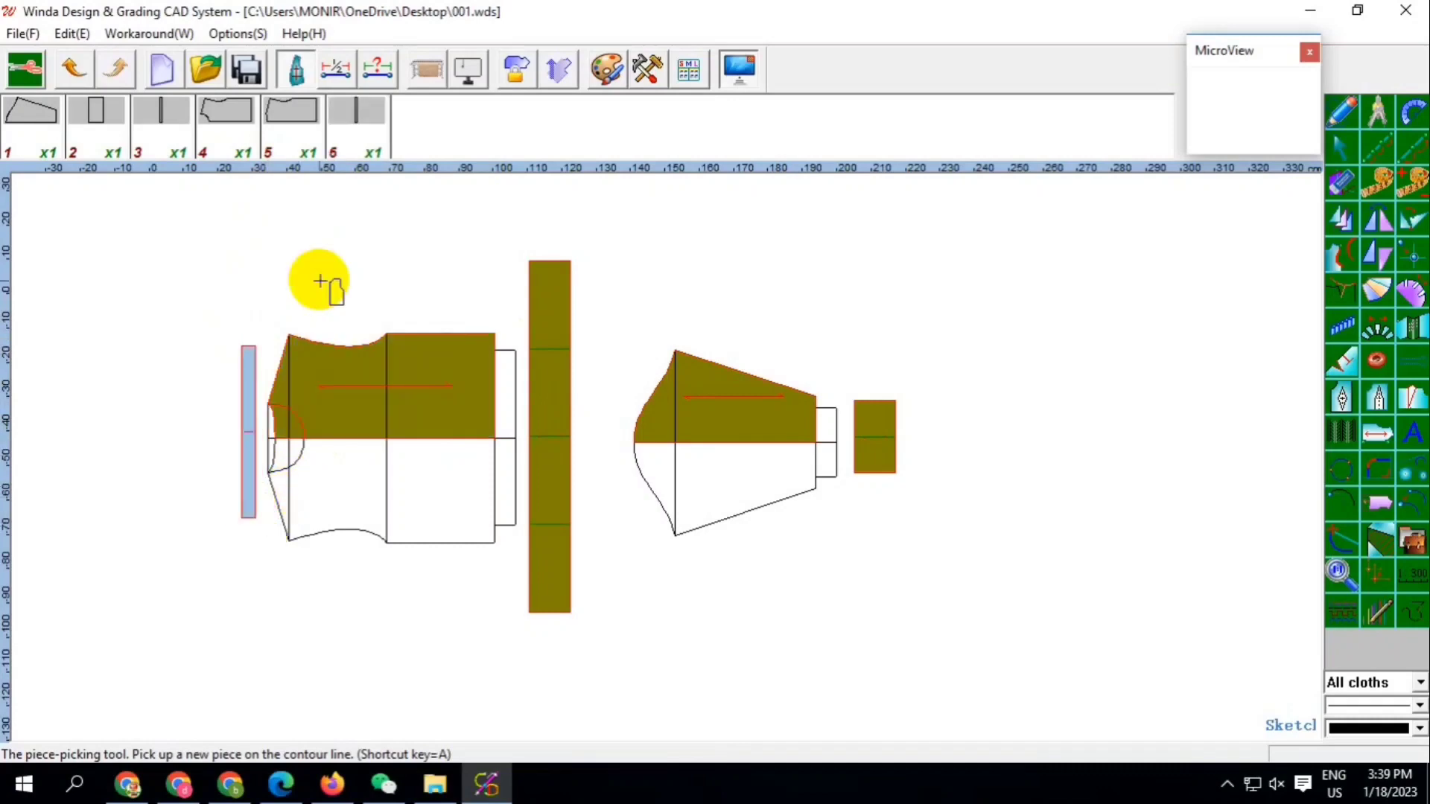
{"action": "scroll", "coordinate": [655, 328], "scroll_direction": "up", "scroll_amount": 1}
{"action": "scroll", "coordinate": [655, 328], "scroll_direction": "down", "scroll_amount": 2}
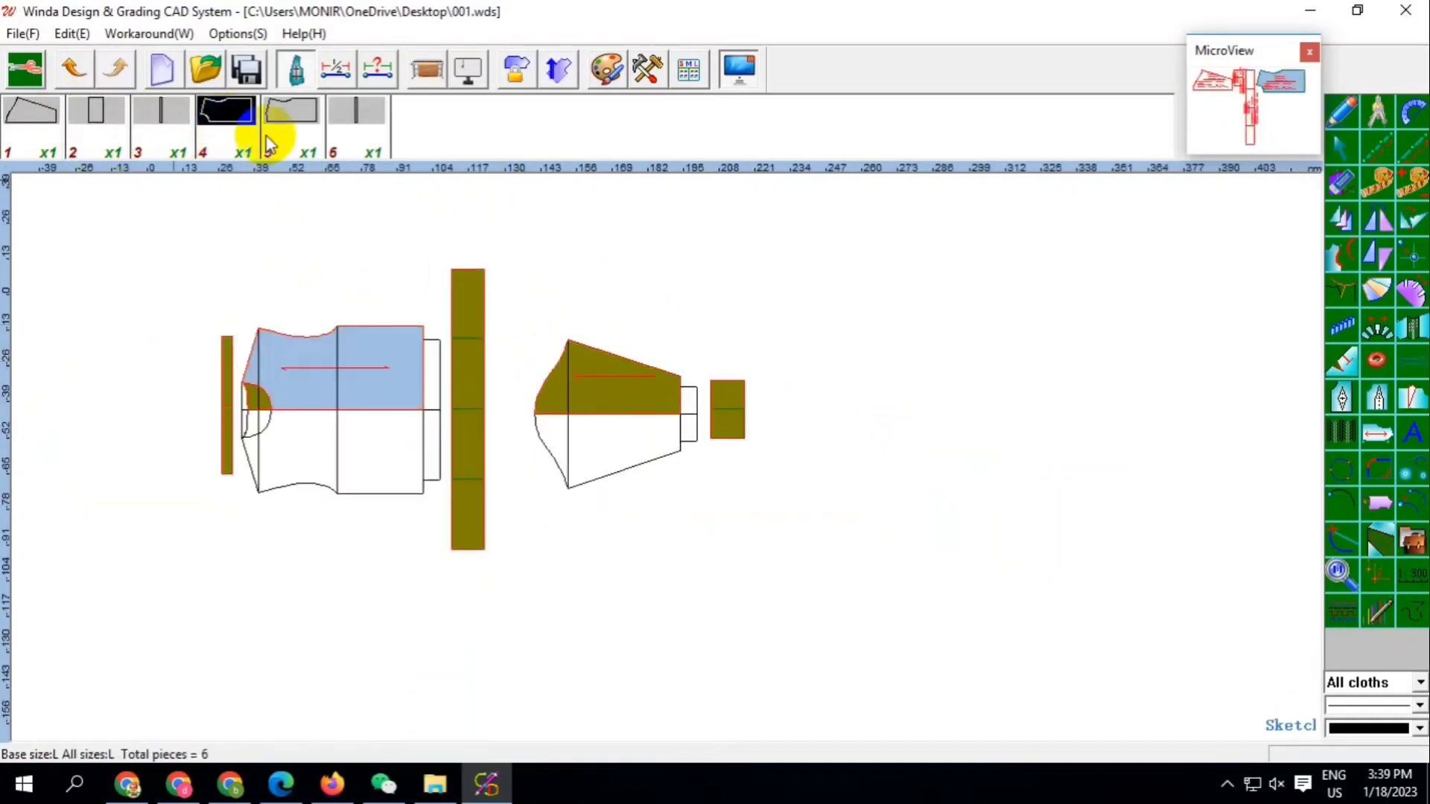
In Piece/Grading mode, rearrange the body panels and the narrow strip with Move Piece
{"action": "key", "text": "F2"}
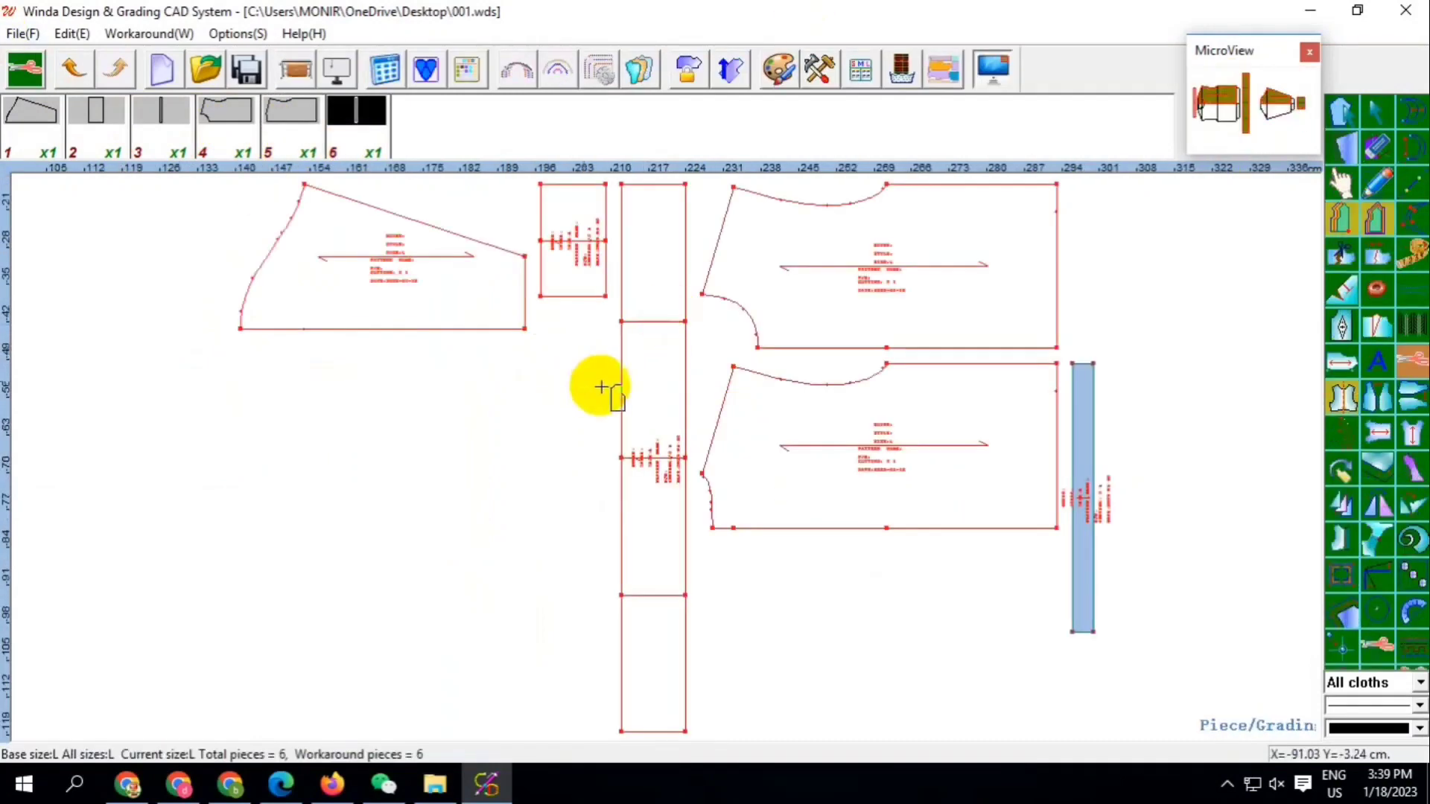
{"action": "scroll", "coordinate": [792, 319], "scroll_direction": "down", "scroll_amount": 1}
{"action": "scroll", "coordinate": [648, 319], "scroll_direction": "down", "scroll_amount": 1}
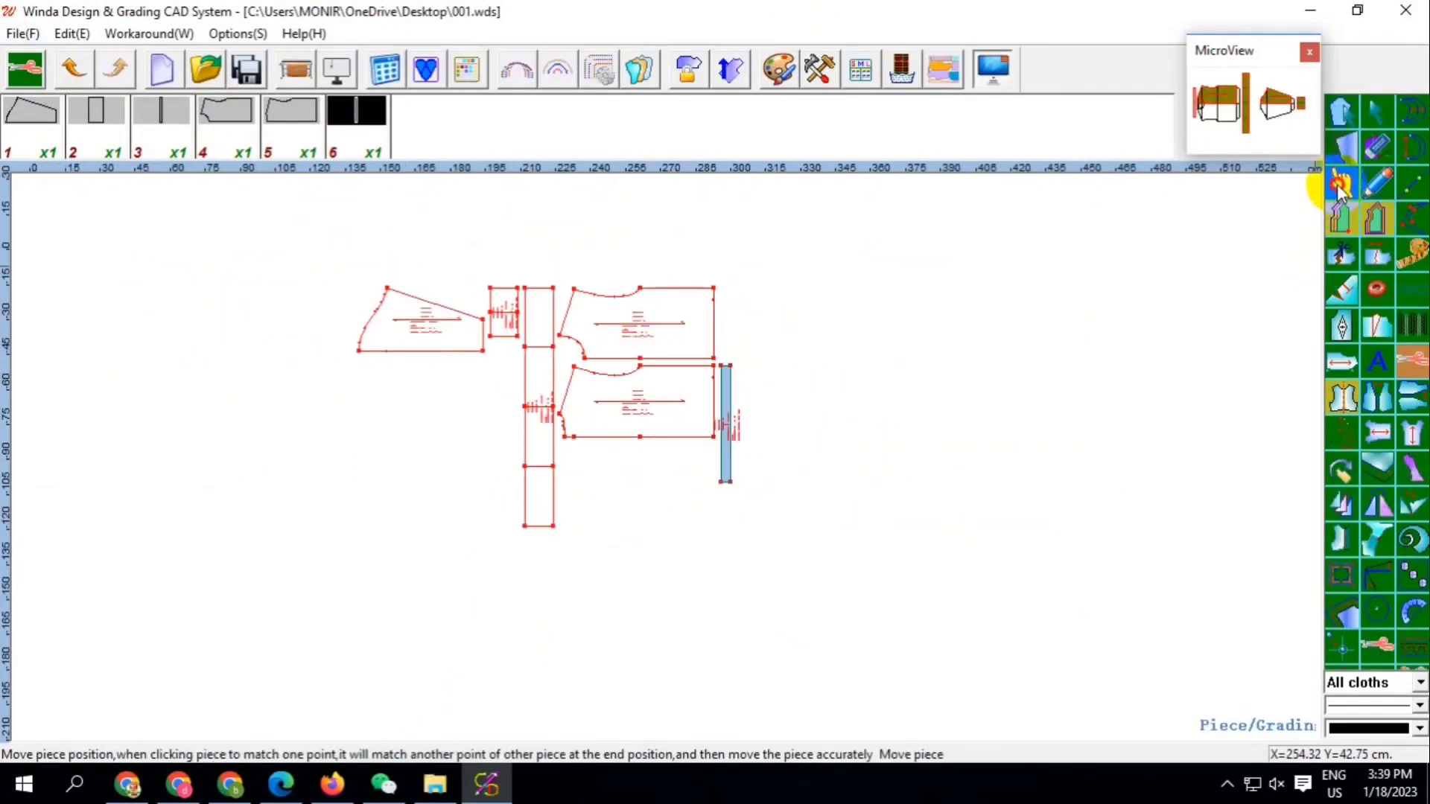
{"action": "left_click", "coordinate": [1338, 189]}
{"action": "scroll", "coordinate": [792, 335], "scroll_direction": "up", "scroll_amount": 2}
{"action": "left_click", "coordinate": [685, 410]}
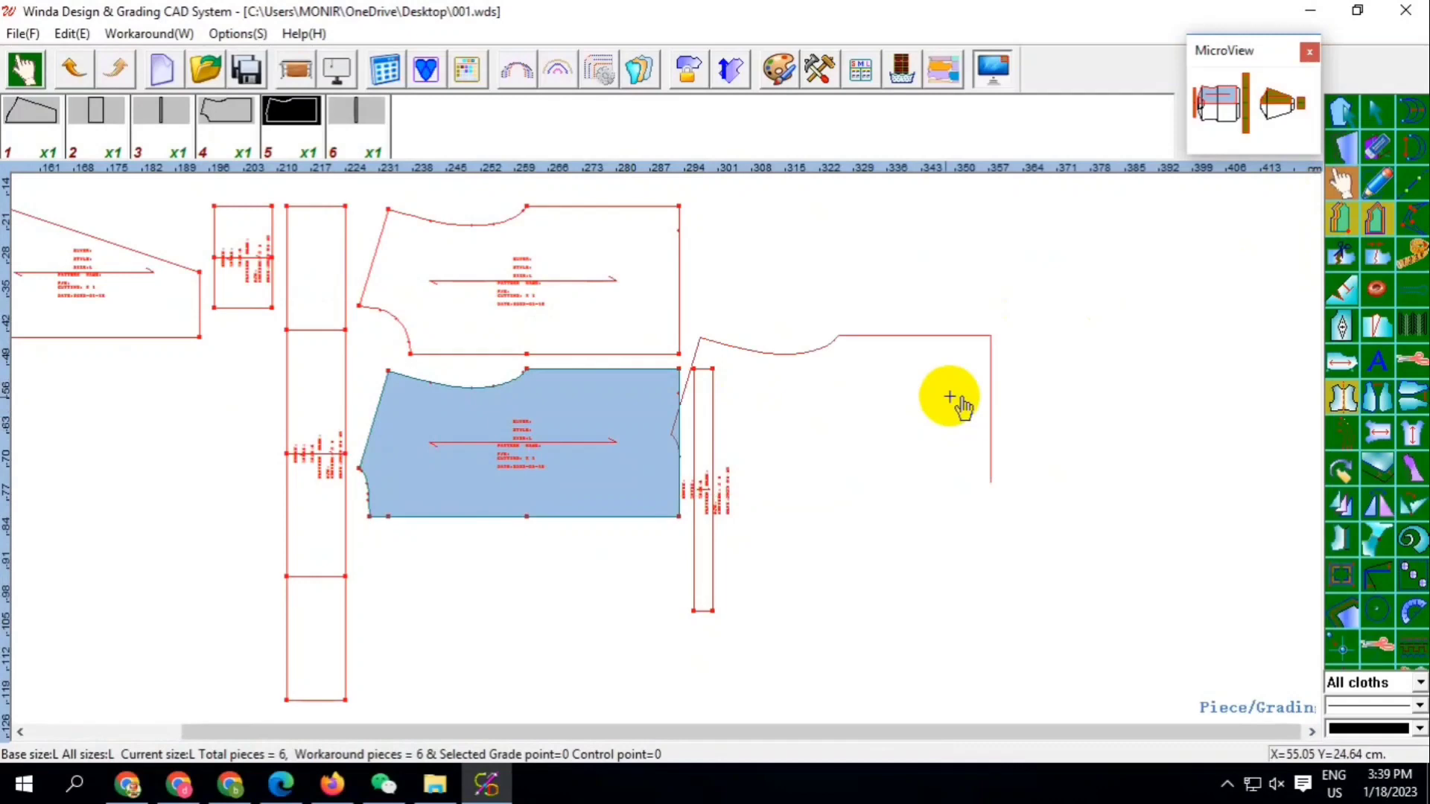
{"action": "left_click", "coordinate": [1039, 399]}
{"action": "left_click", "coordinate": [663, 304]}
{"action": "scroll", "coordinate": [350, 349], "scroll_direction": "down", "scroll_amount": 1}
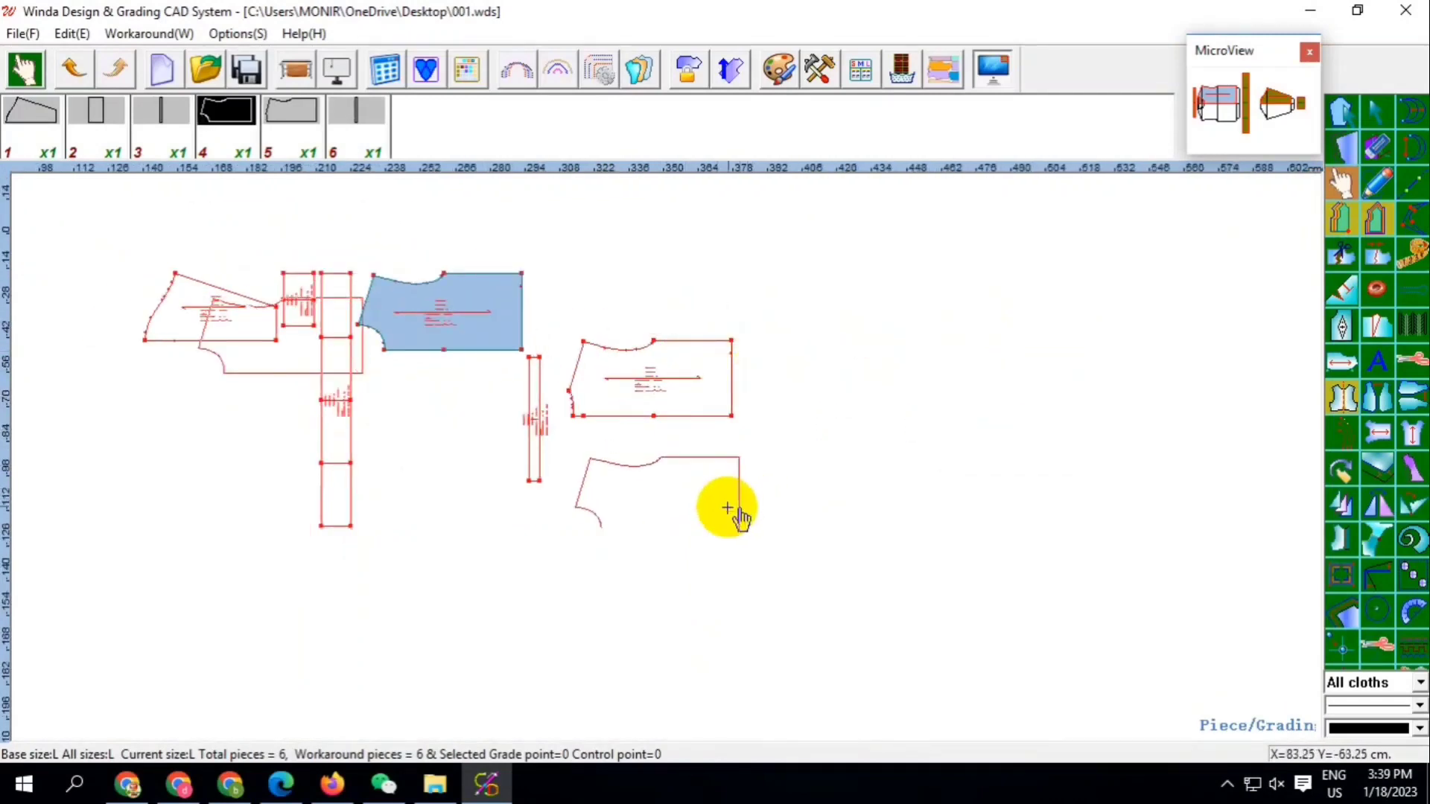
{"action": "left_click", "coordinate": [725, 514]}
{"action": "left_click", "coordinate": [693, 403]}
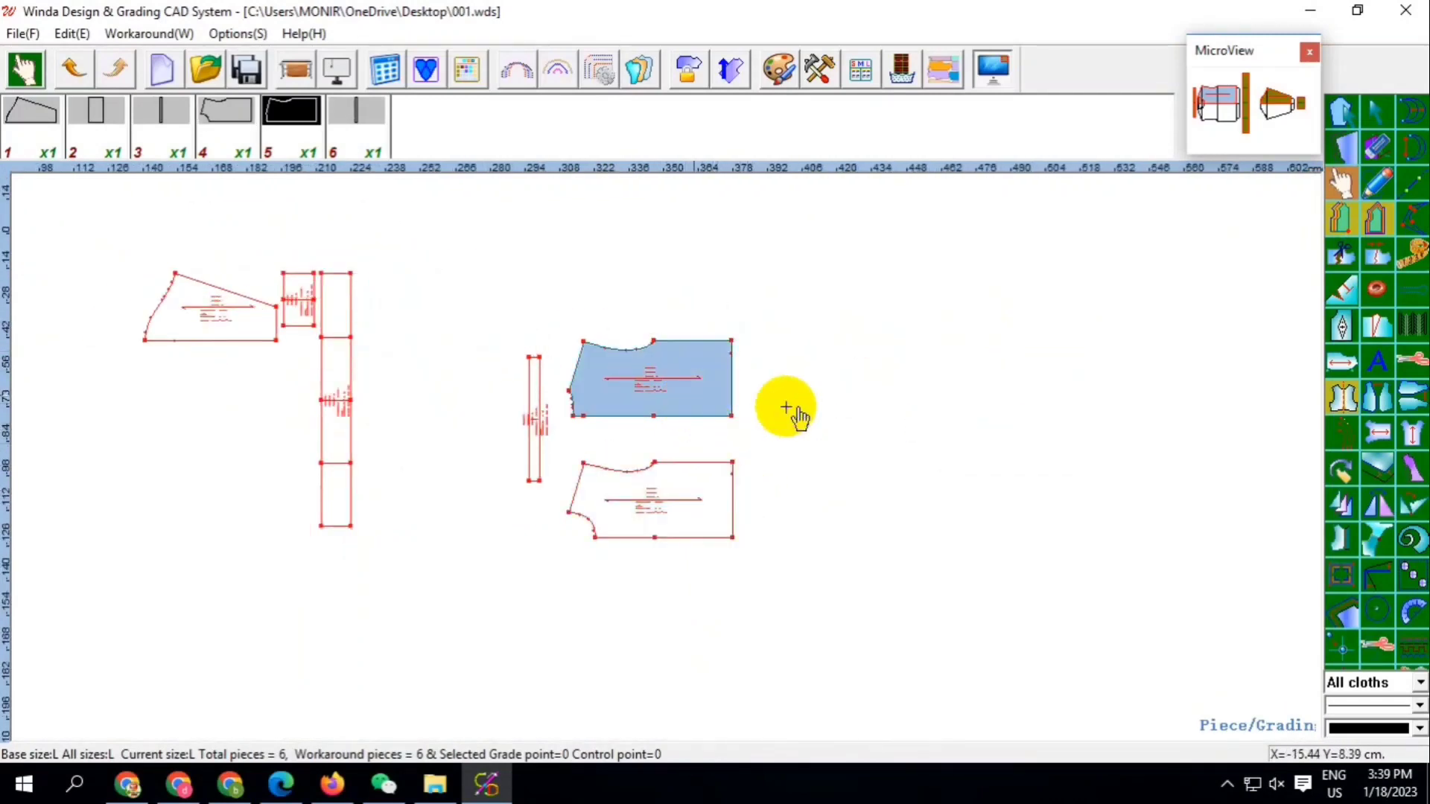
{"action": "left_click", "coordinate": [886, 521]}
{"action": "left_click", "coordinate": [728, 526]}
{"action": "left_click", "coordinate": [737, 388]}
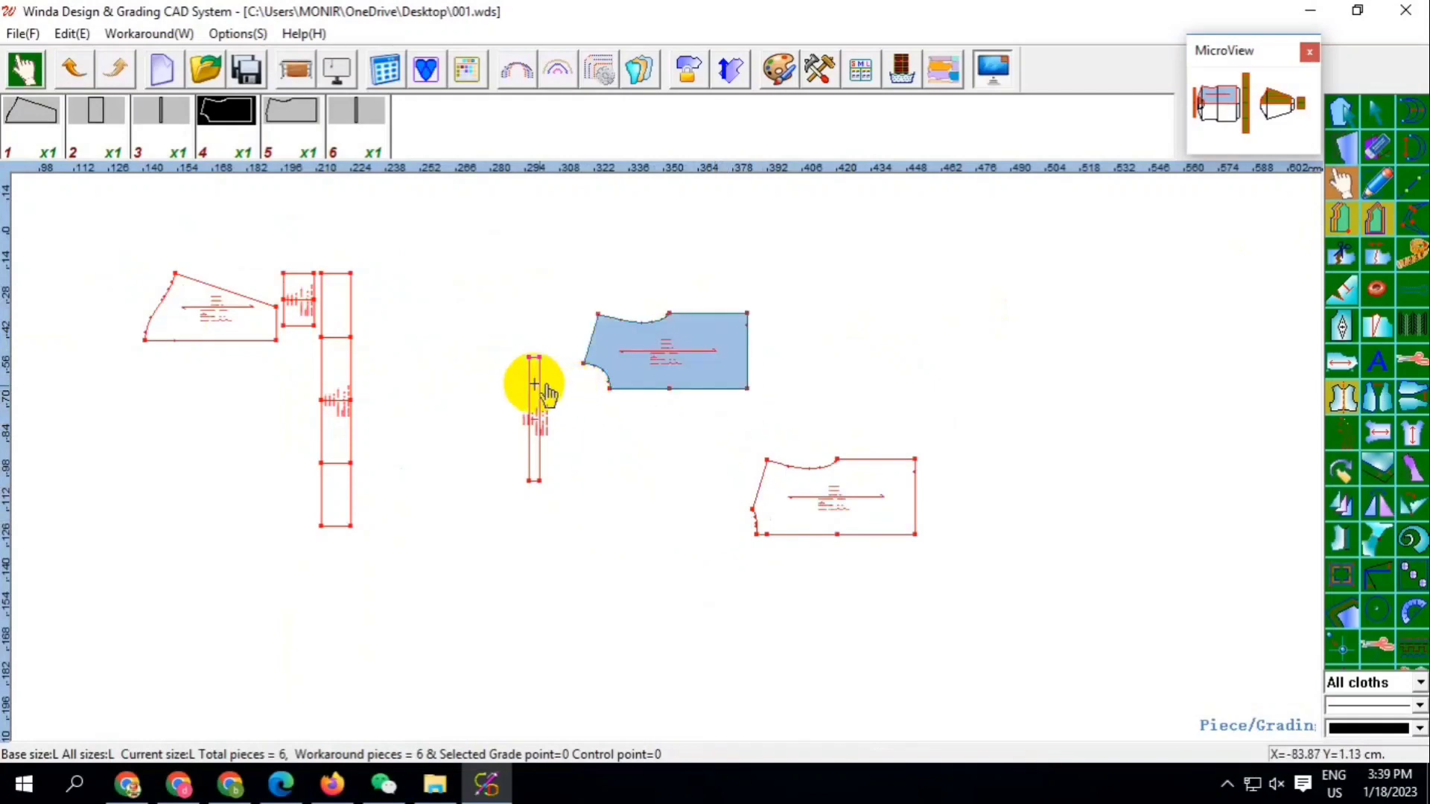
{"action": "left_click", "coordinate": [544, 393]}
{"action": "left_click", "coordinate": [536, 335]}
Line up the body panel, band, sleeve and cuff in one row, then return to Sketch mode
{"action": "left_click", "coordinate": [904, 471]}
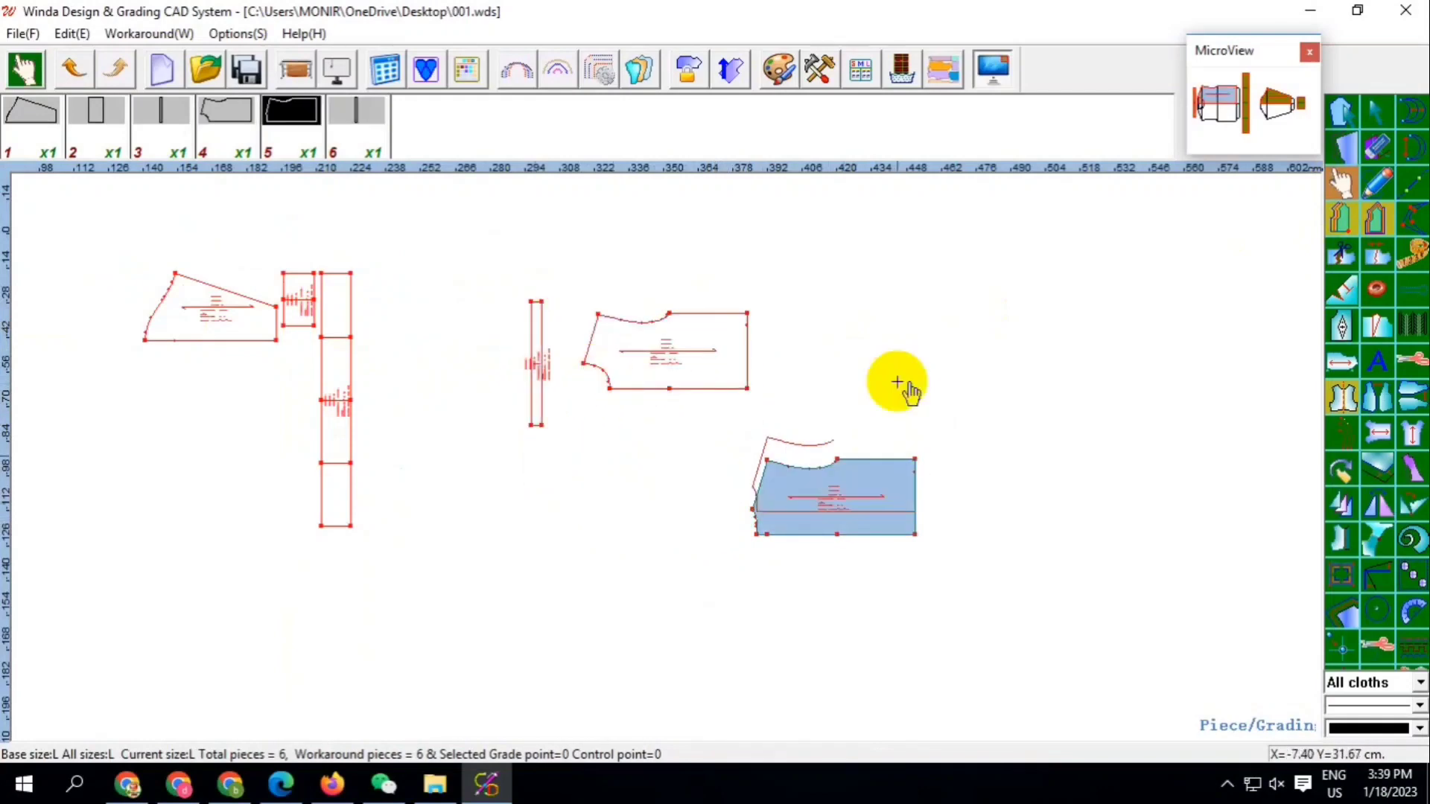
{"action": "left_click", "coordinate": [935, 331]}
{"action": "scroll", "coordinate": [860, 328], "scroll_direction": "up", "scroll_amount": 2}
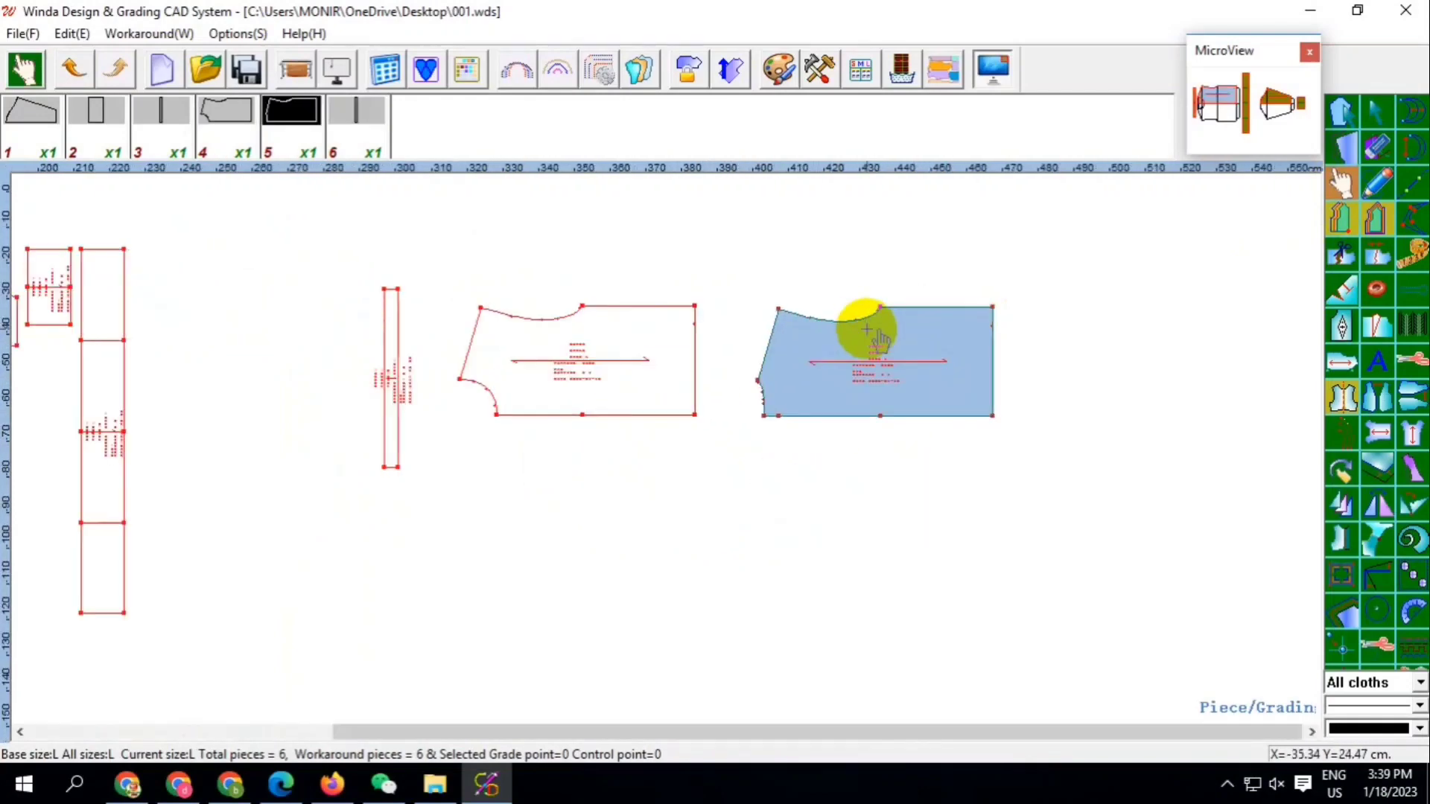
{"action": "left_click", "coordinate": [162, 423]}
{"action": "left_click", "coordinate": [1042, 389]}
{"action": "scroll", "coordinate": [312, 485], "scroll_direction": "down", "scroll_amount": 2}
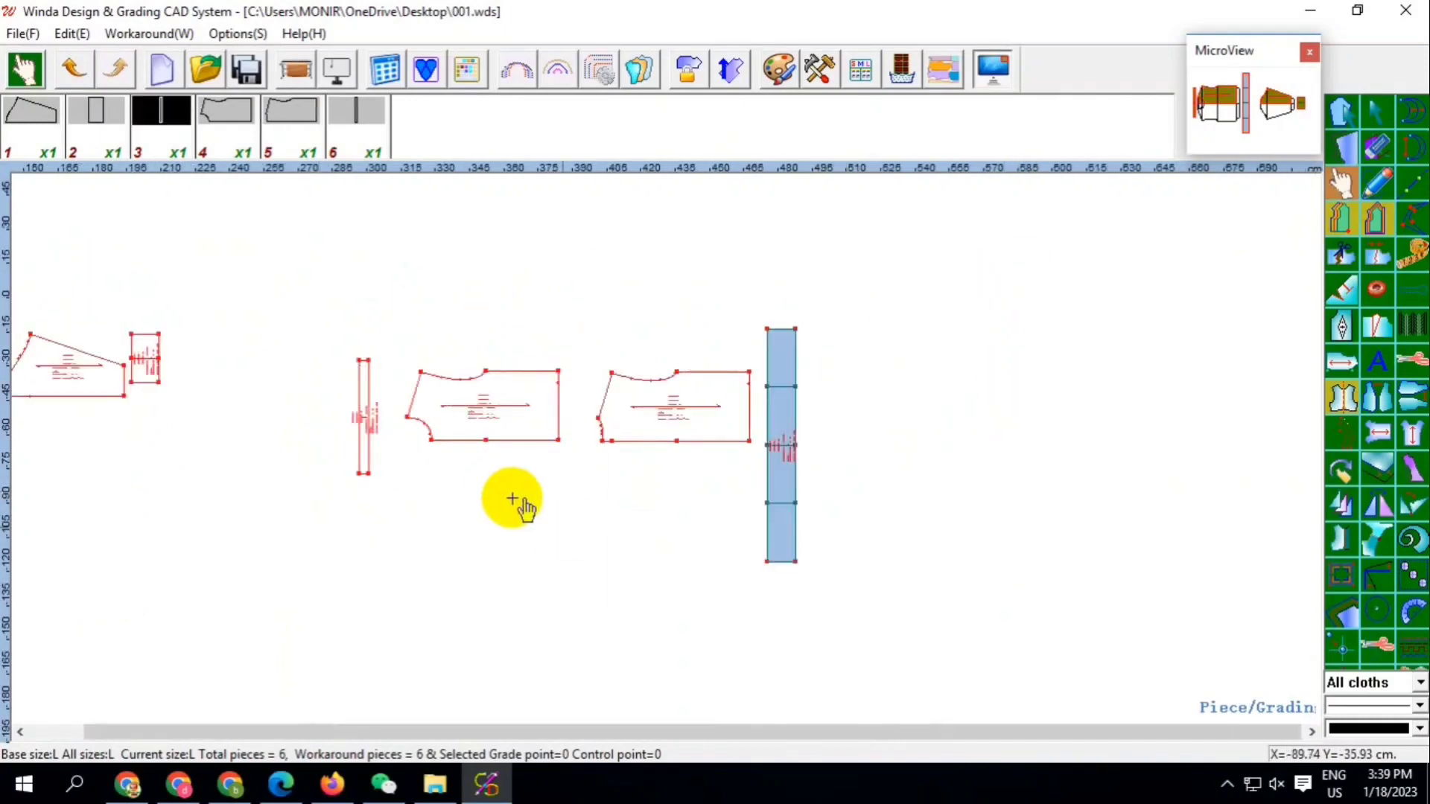
{"action": "scroll", "coordinate": [512, 499], "scroll_direction": "down", "scroll_amount": 2}
{"action": "left_click", "coordinate": [239, 414]}
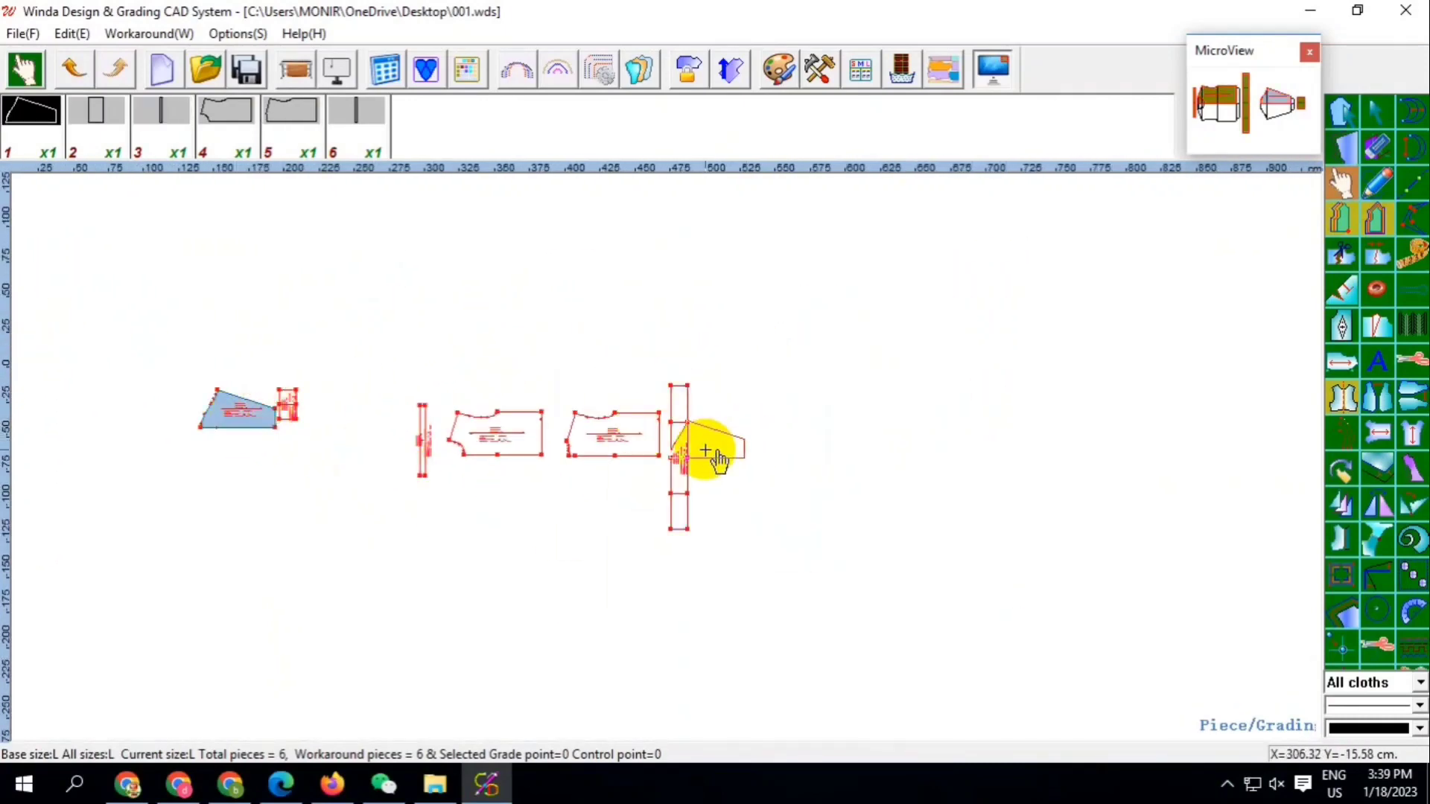
{"action": "left_click", "coordinate": [752, 447]}
{"action": "scroll", "coordinate": [298, 406], "scroll_direction": "up", "scroll_amount": 1}
{"action": "left_click", "coordinate": [285, 401]}
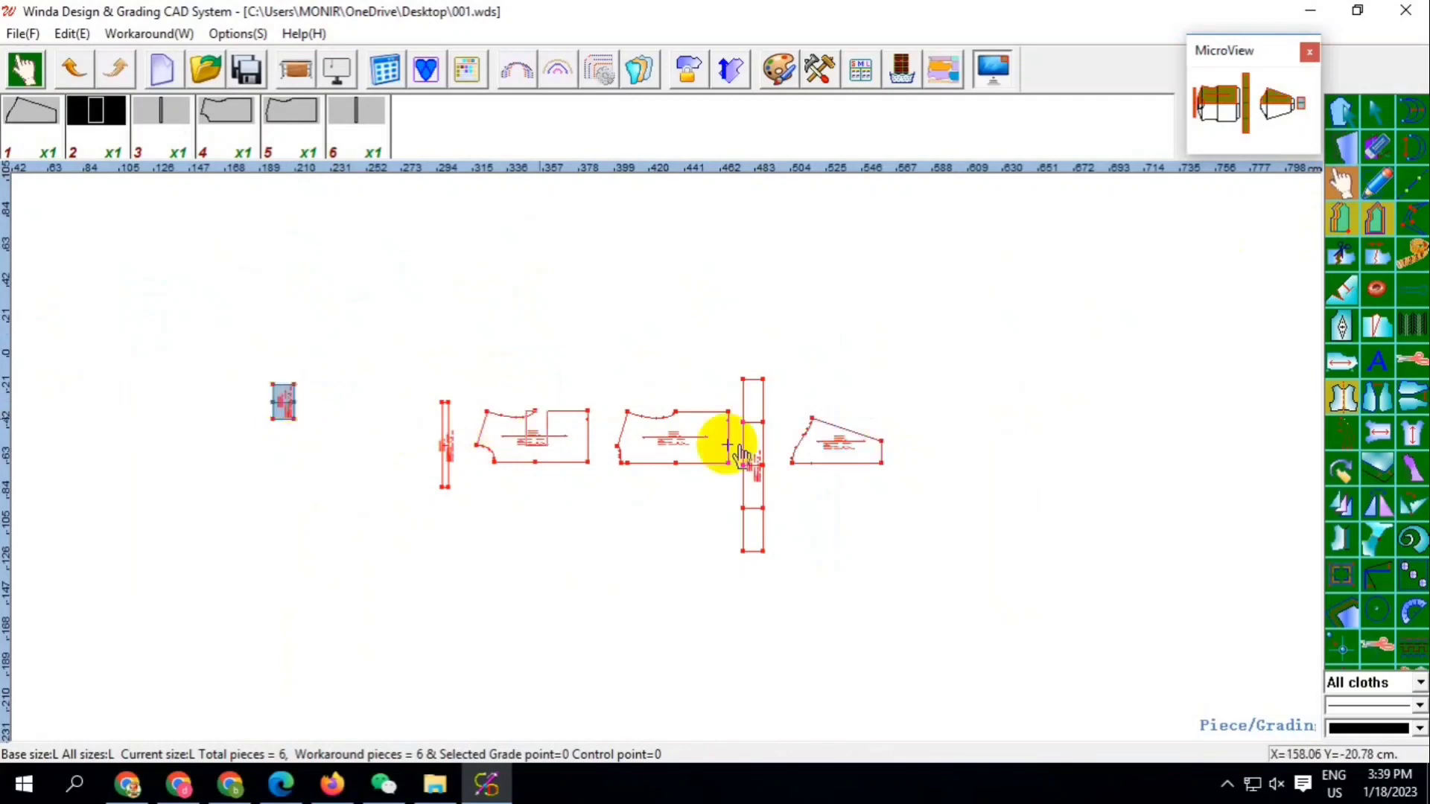
{"action": "left_click", "coordinate": [906, 444]}
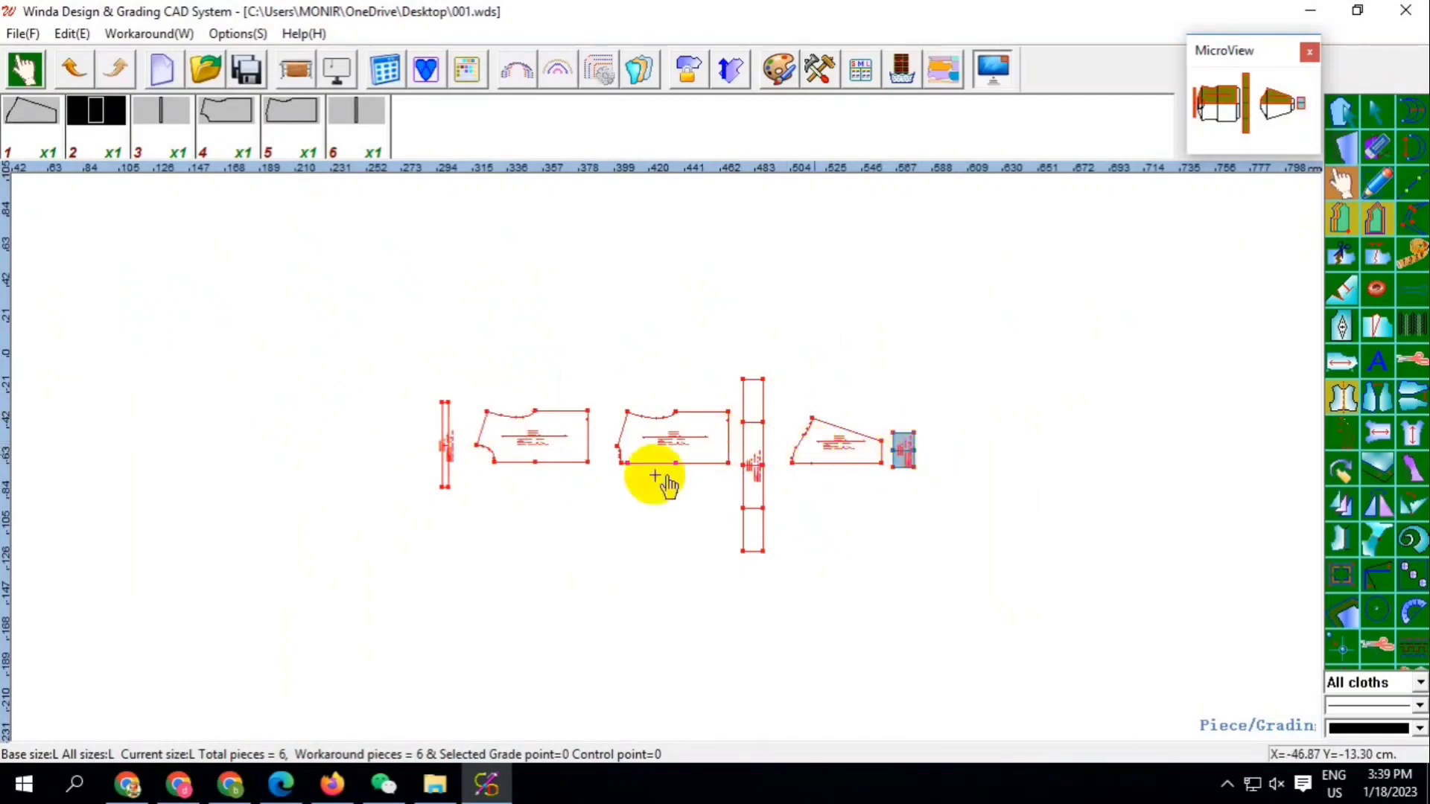
{"action": "scroll", "coordinate": [659, 481], "scroll_direction": "up", "scroll_amount": 1}
{"action": "scroll", "coordinate": [640, 477], "scroll_direction": "up", "scroll_amount": 1}
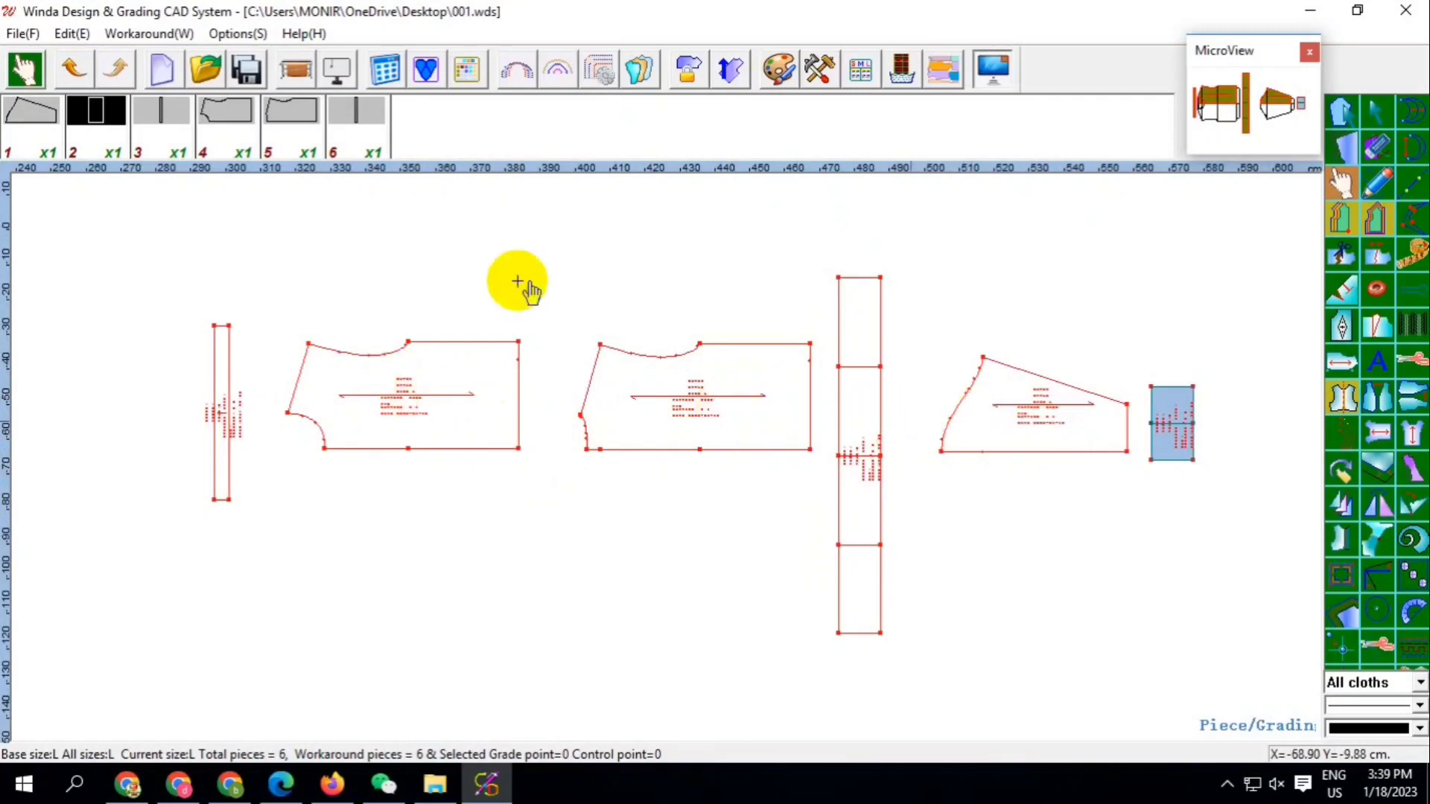
{"action": "key", "text": "F9"}
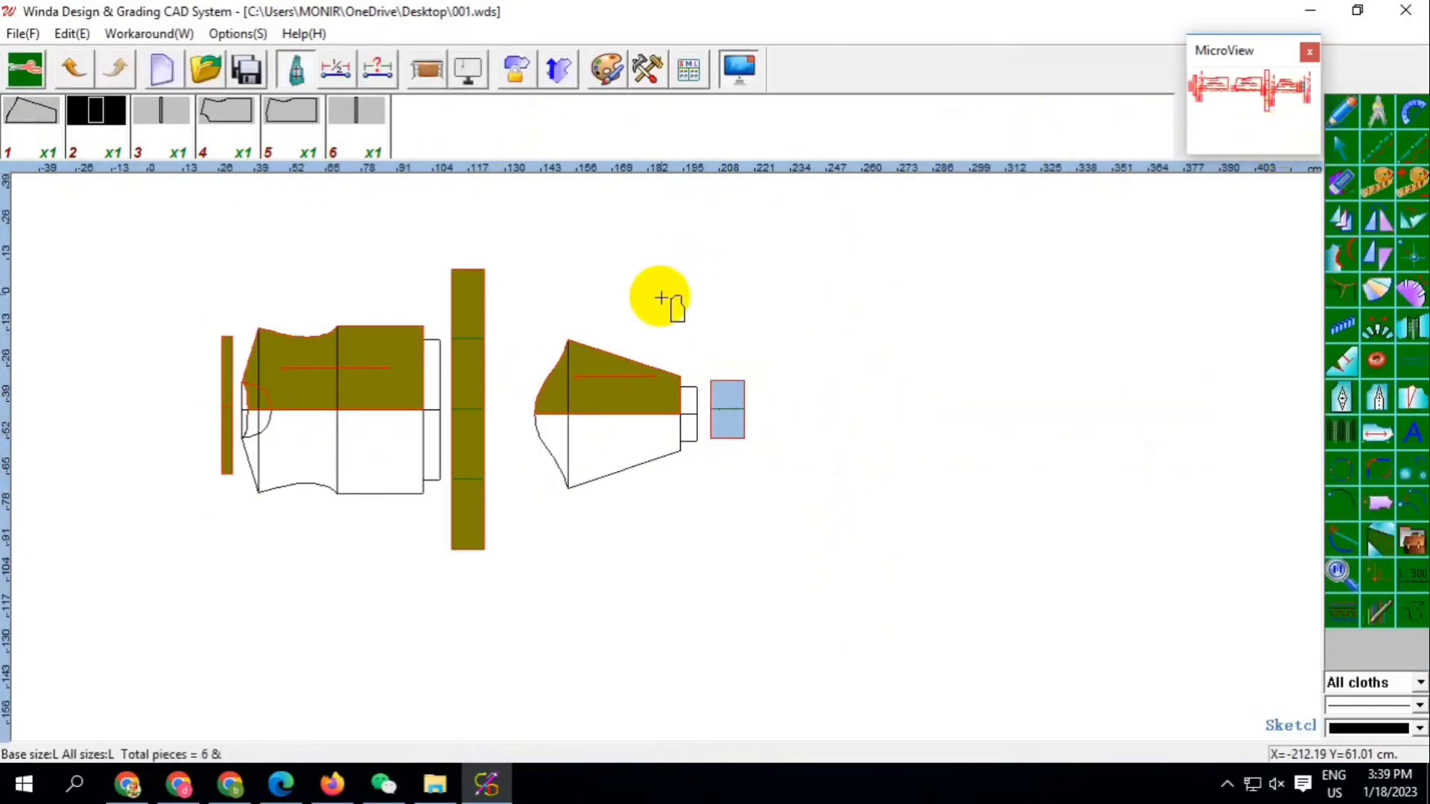
Pick up internal guide lines for the sleeve and both body panels
{"action": "right_click", "coordinate": [750, 256]}
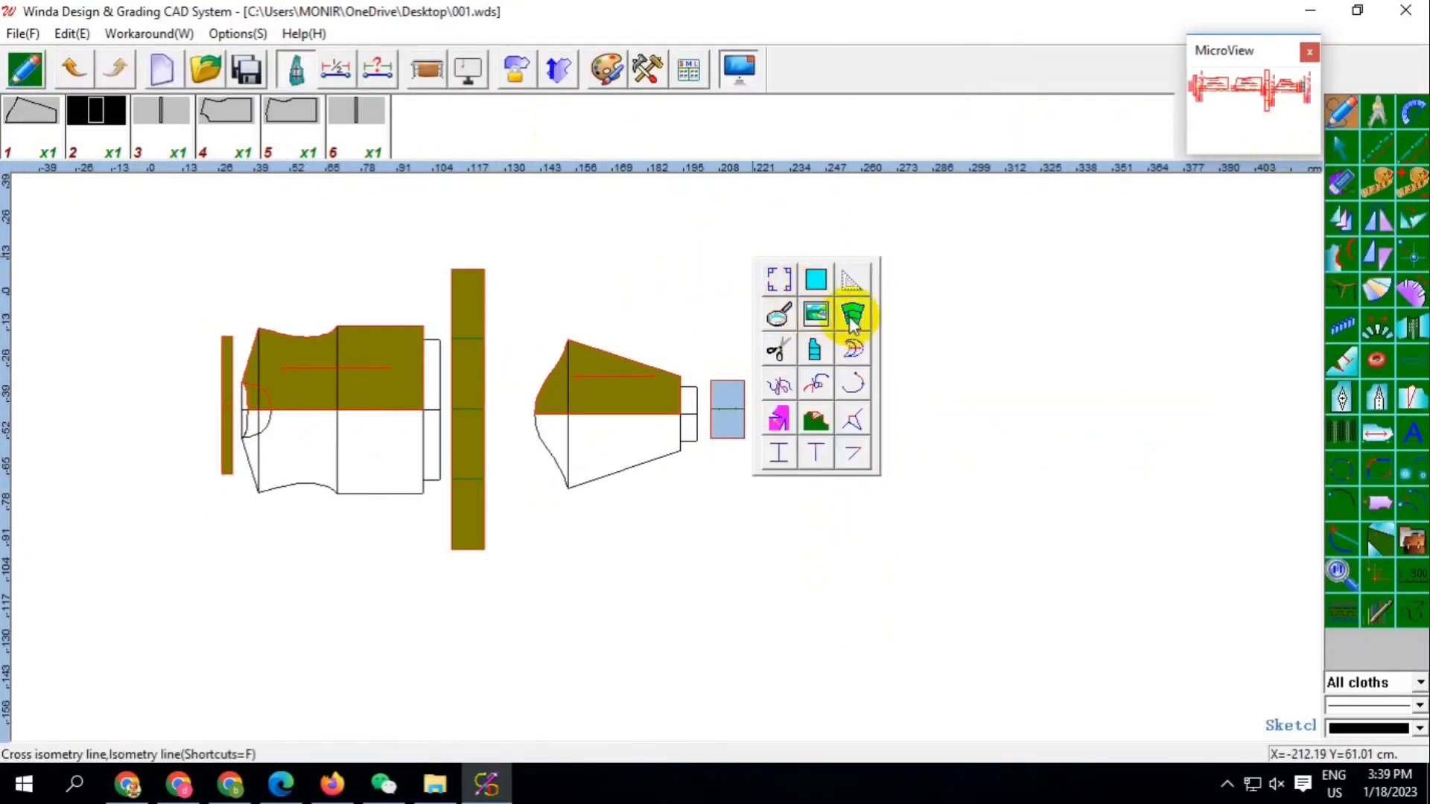
{"action": "left_click", "coordinate": [813, 345]}
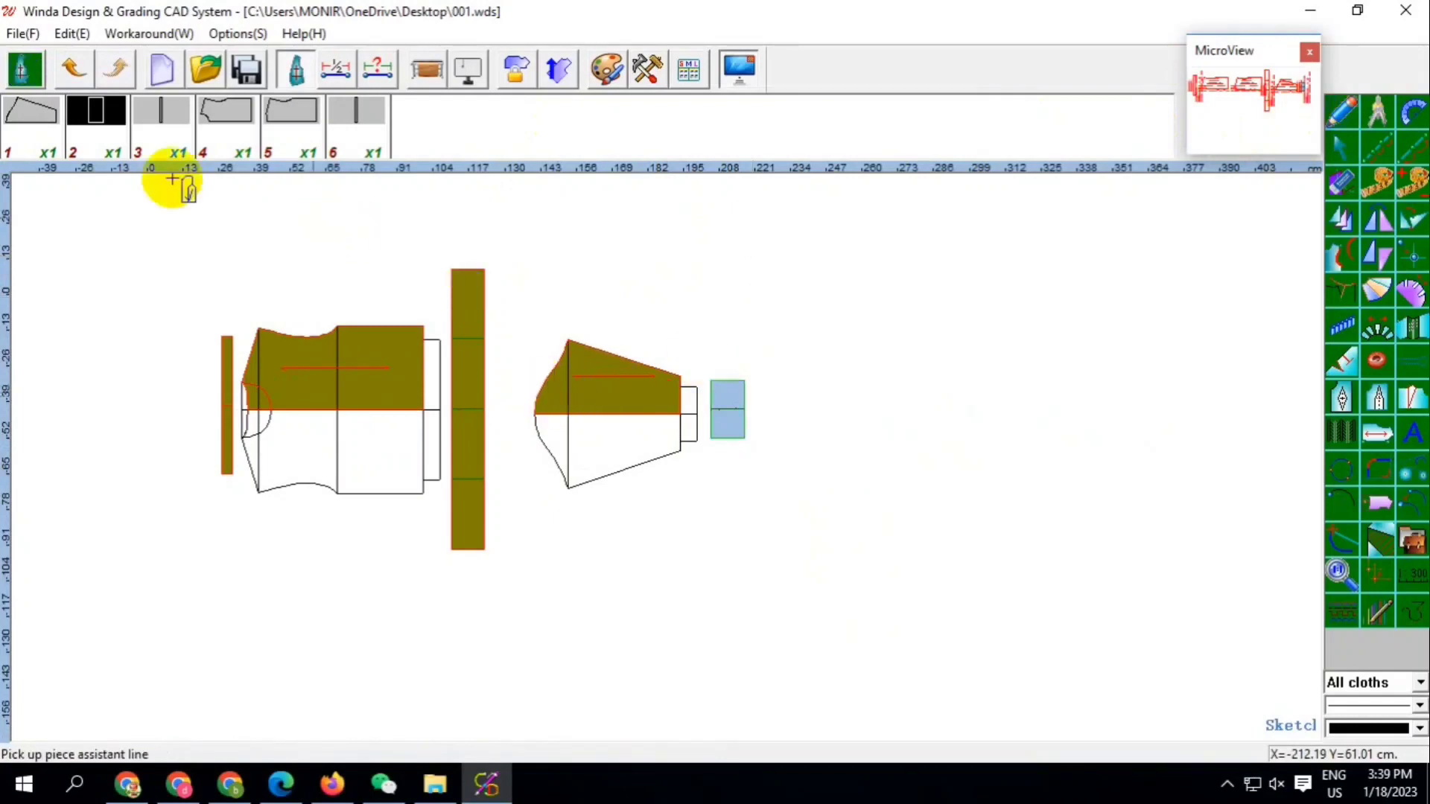
{"action": "left_click", "coordinate": [30, 119]}
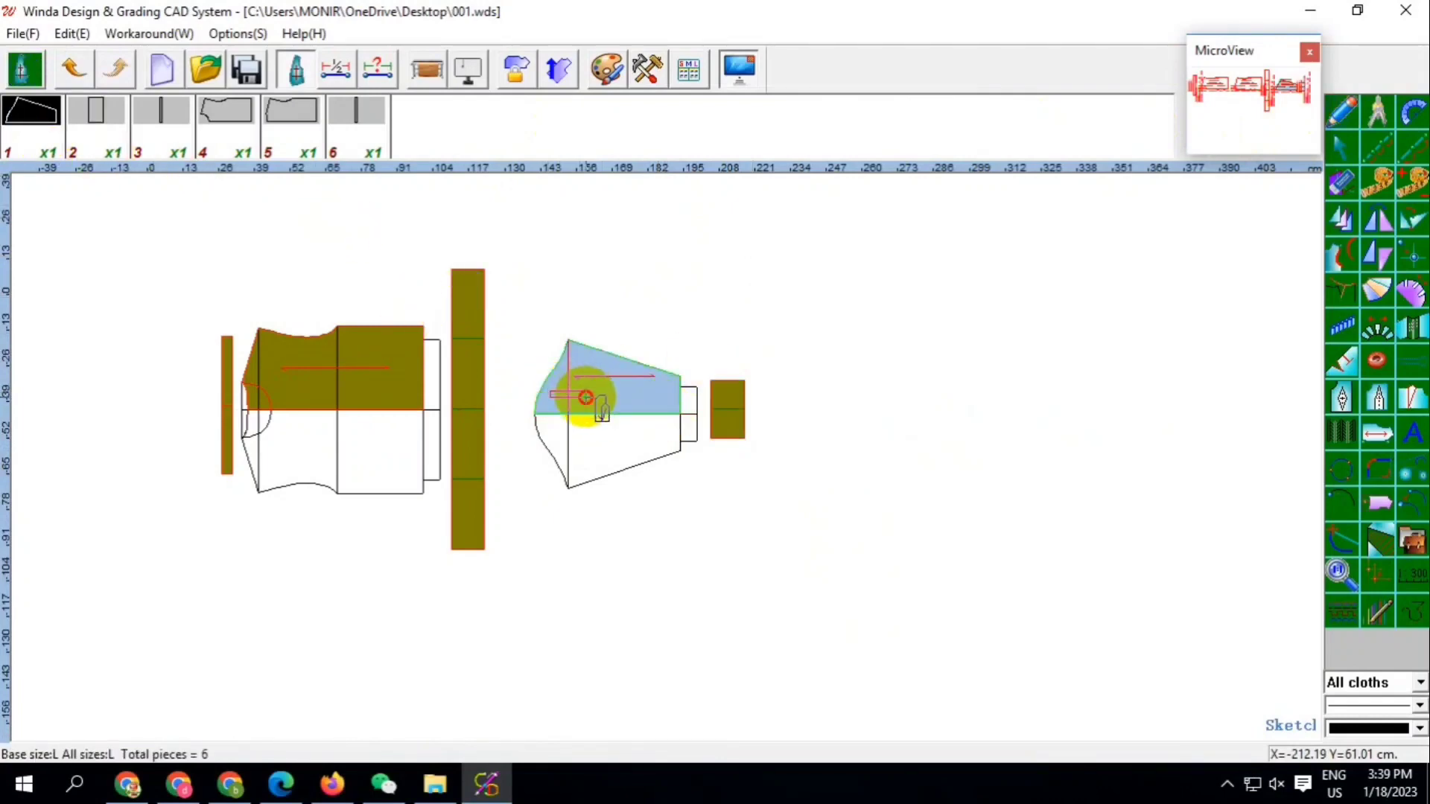
{"action": "left_click", "coordinate": [226, 115]}
{"action": "scroll", "coordinate": [236, 379], "scroll_direction": "up", "scroll_amount": 1}
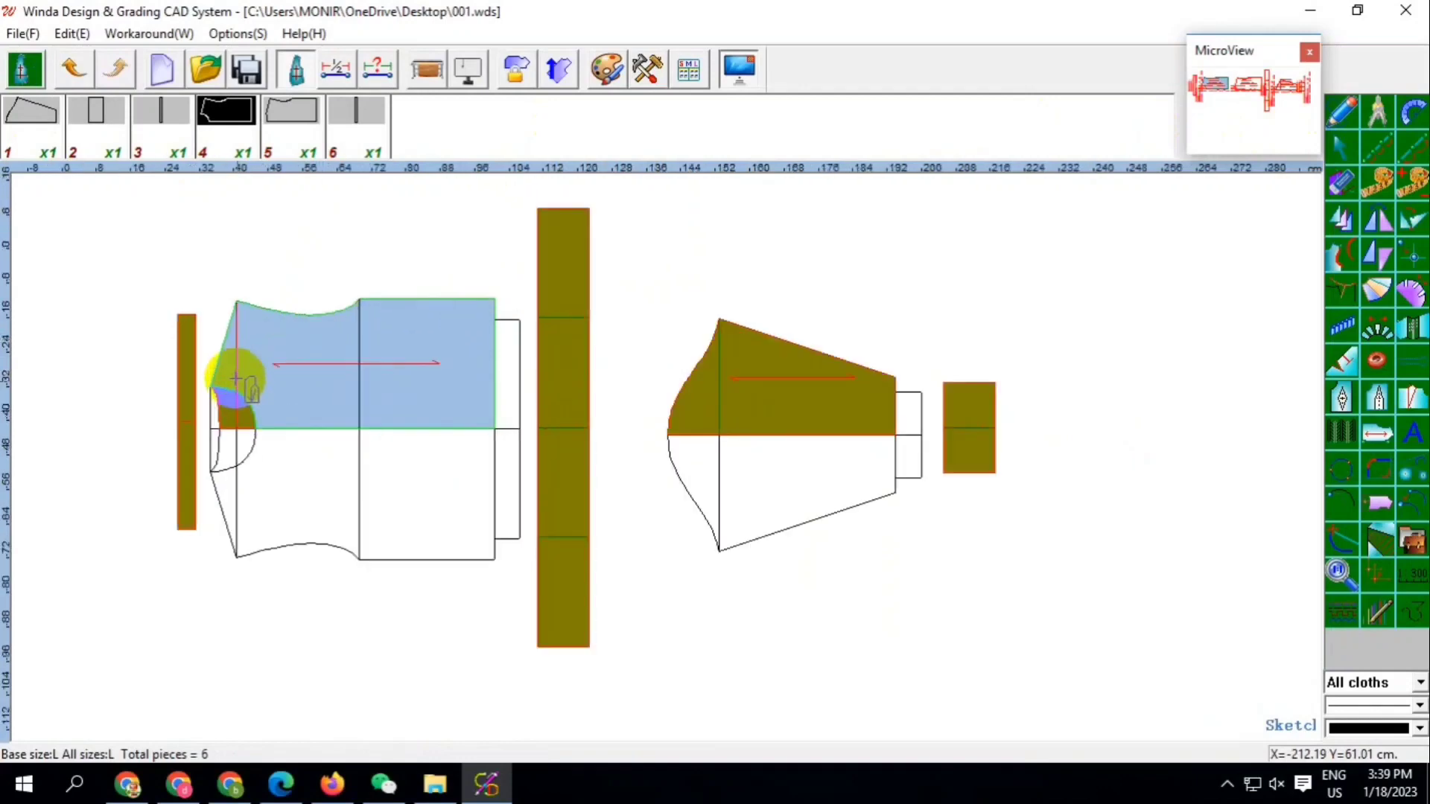
{"action": "scroll", "coordinate": [236, 380], "scroll_direction": "up", "scroll_amount": 1}
{"action": "left_click", "coordinate": [290, 123]}
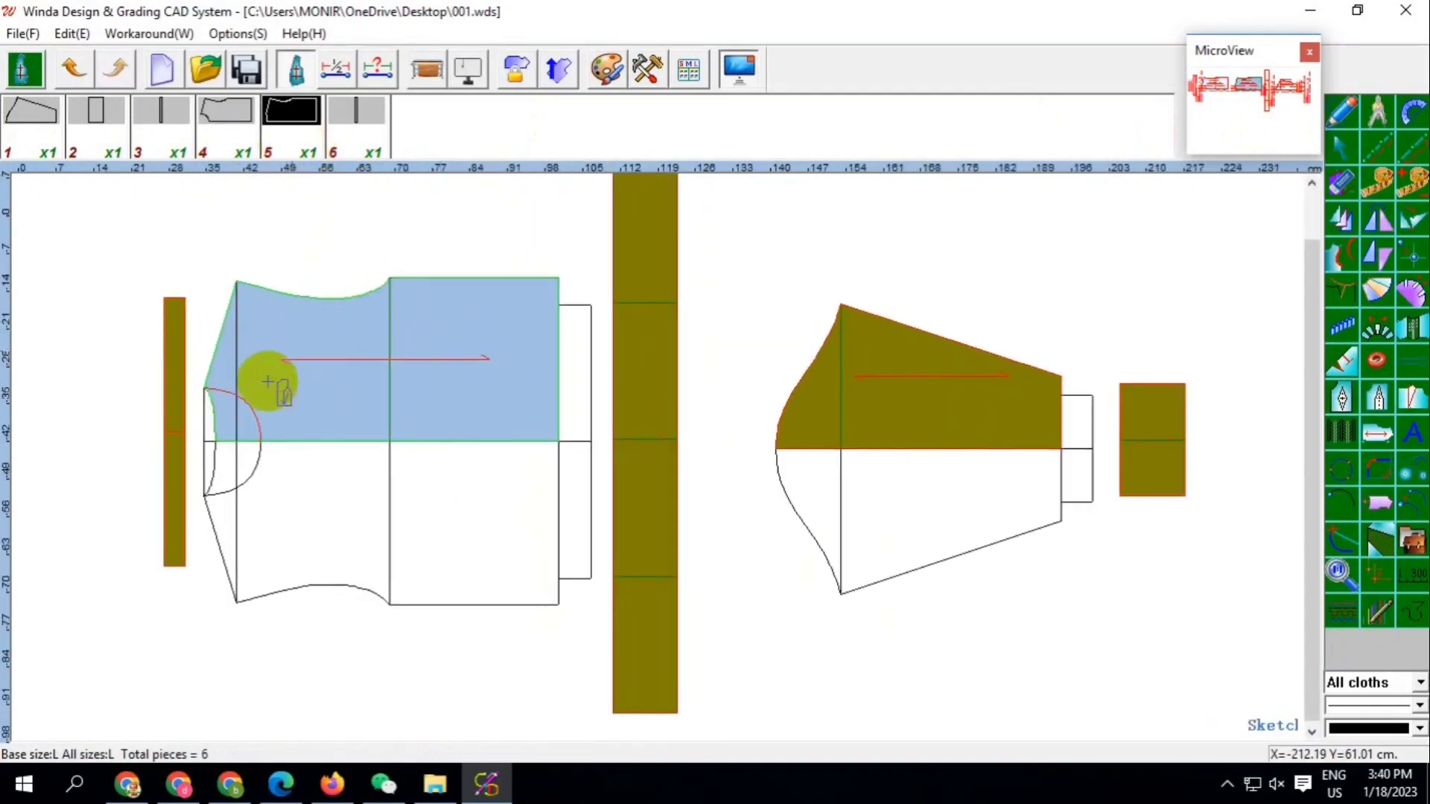
{"action": "scroll", "coordinate": [231, 380], "scroll_direction": "up", "scroll_amount": 1}
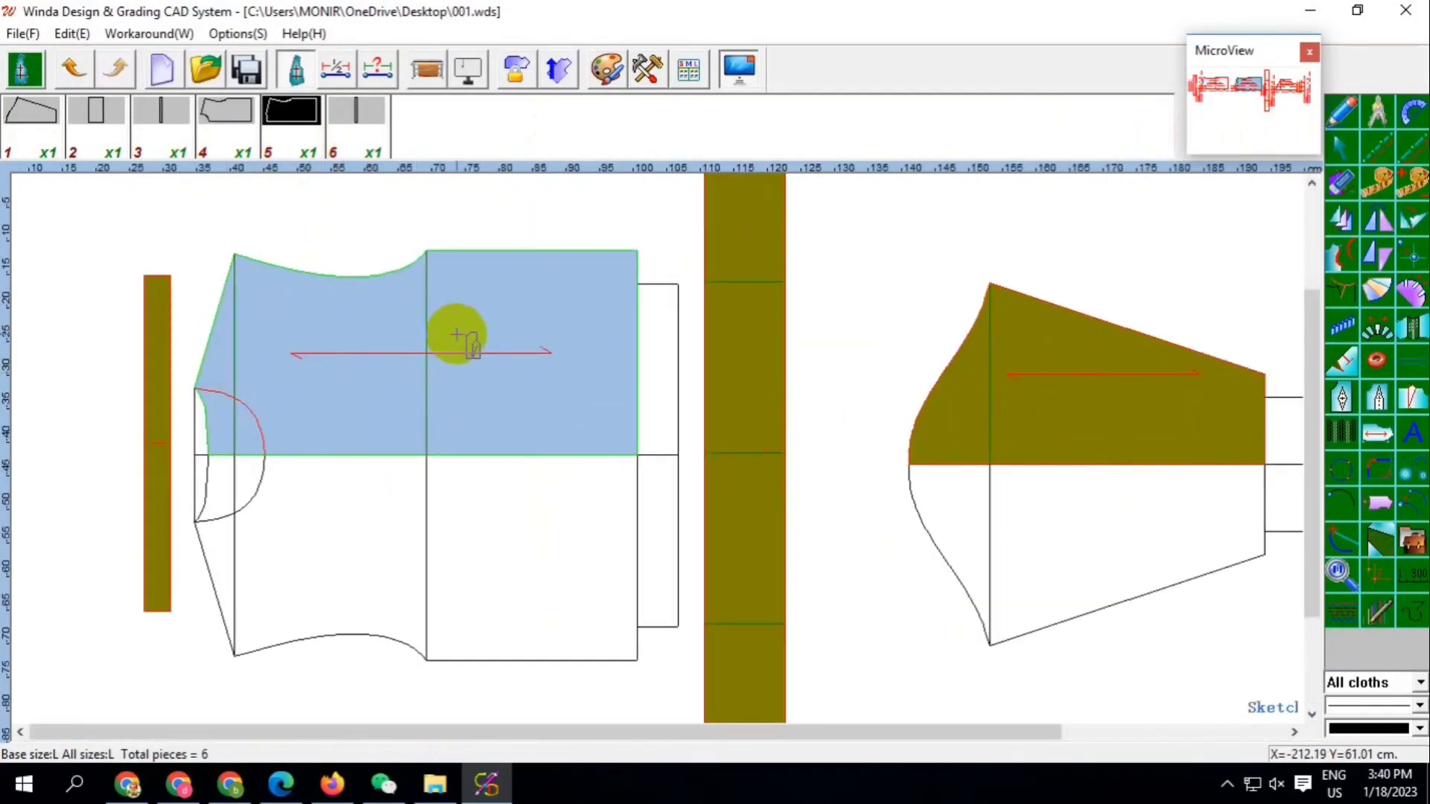
{"action": "scroll", "coordinate": [389, 290], "scroll_direction": "down", "scroll_amount": 3}
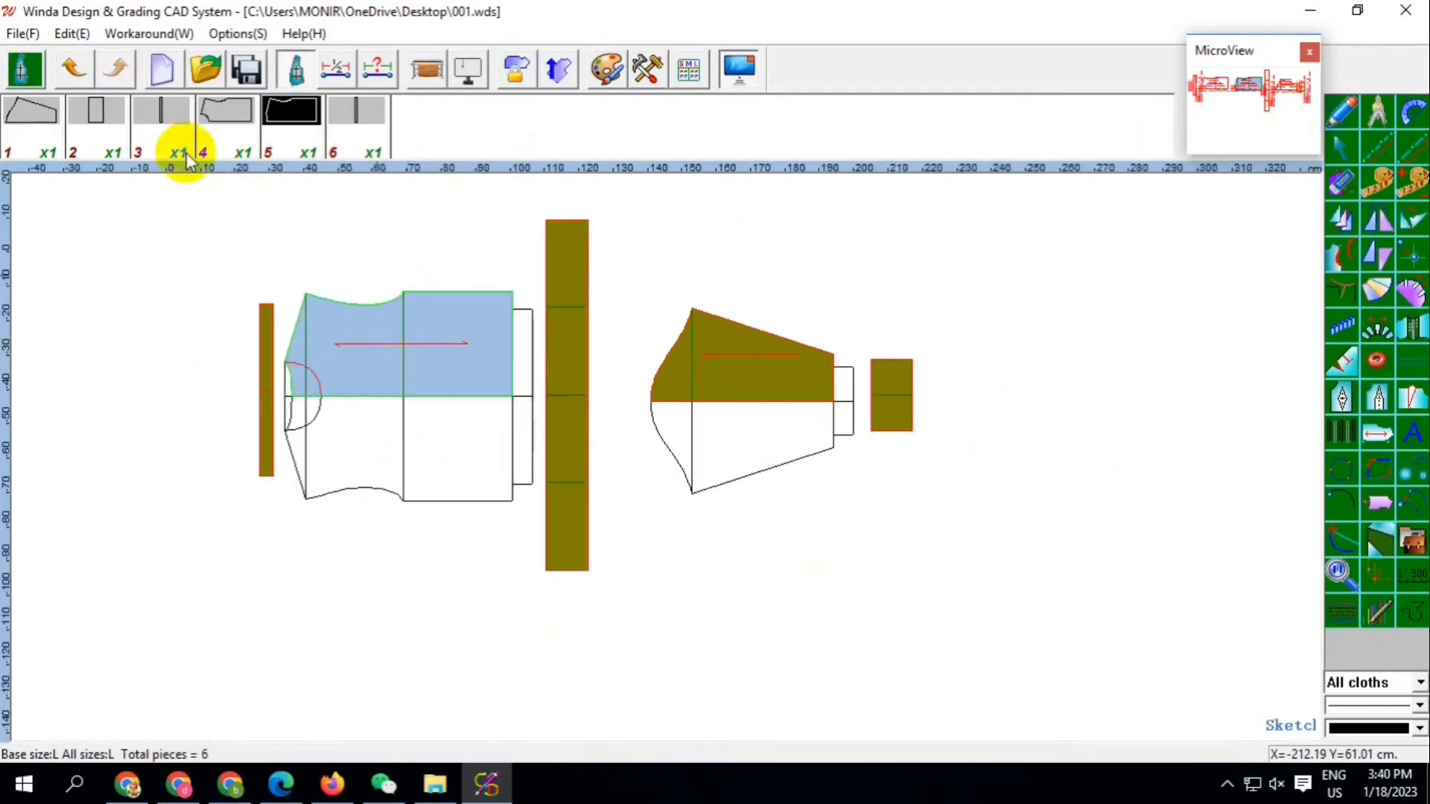
Go through pieces 1, 2, 3, 4 and 6 for guide lines, then return to the piece grading view
{"action": "left_click", "coordinate": [28, 121]}
{"action": "left_click", "coordinate": [96, 123]}
{"action": "left_click", "coordinate": [160, 123]}
{"action": "left_click", "coordinate": [225, 149]}
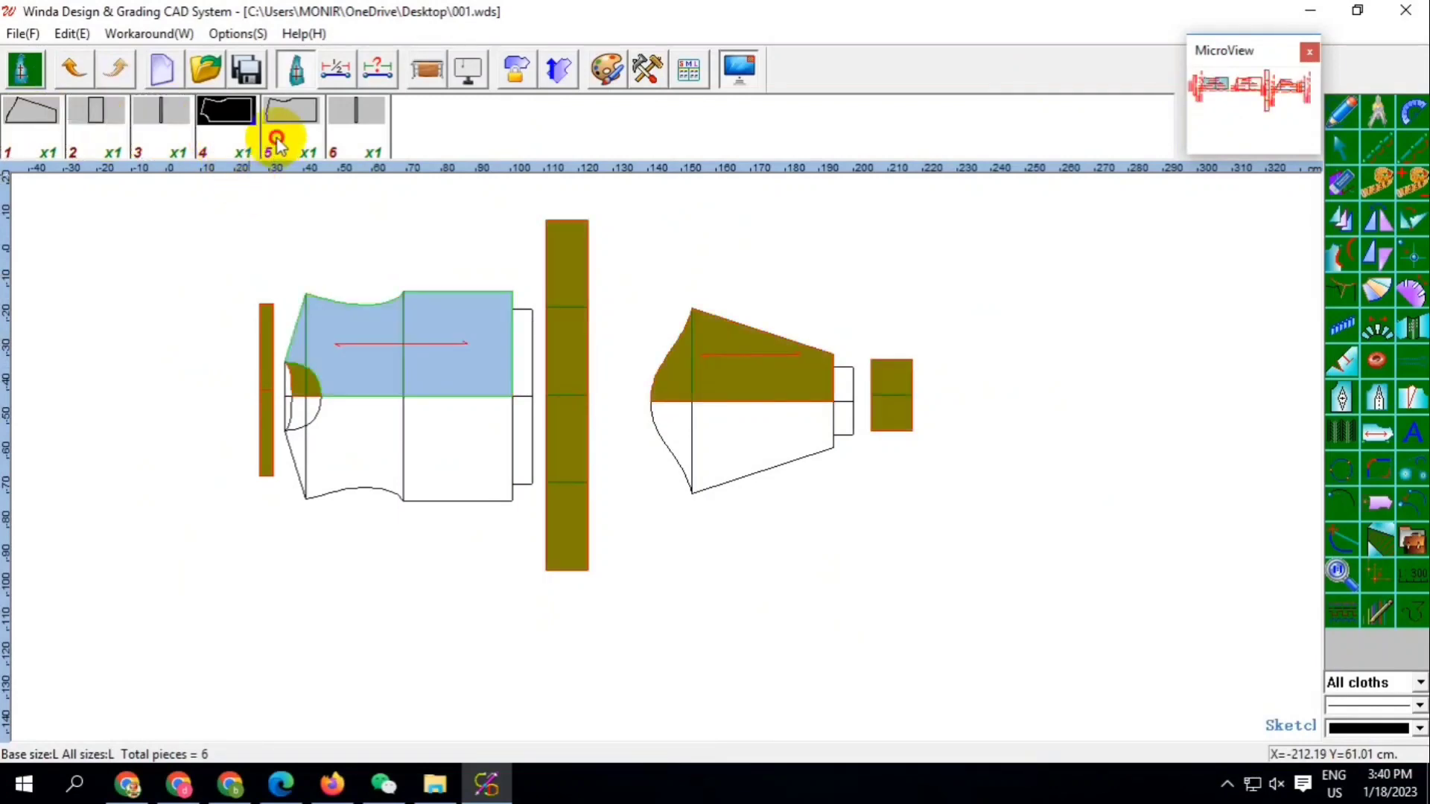
{"action": "left_click", "coordinate": [357, 123]}
{"action": "left_click", "coordinate": [559, 69]}
Adjust the view of the six pieces and activate the Choose Tool (S)
{"action": "left_click_drag", "start_coordinate": [733, 368], "coordinate": [639, 373]}
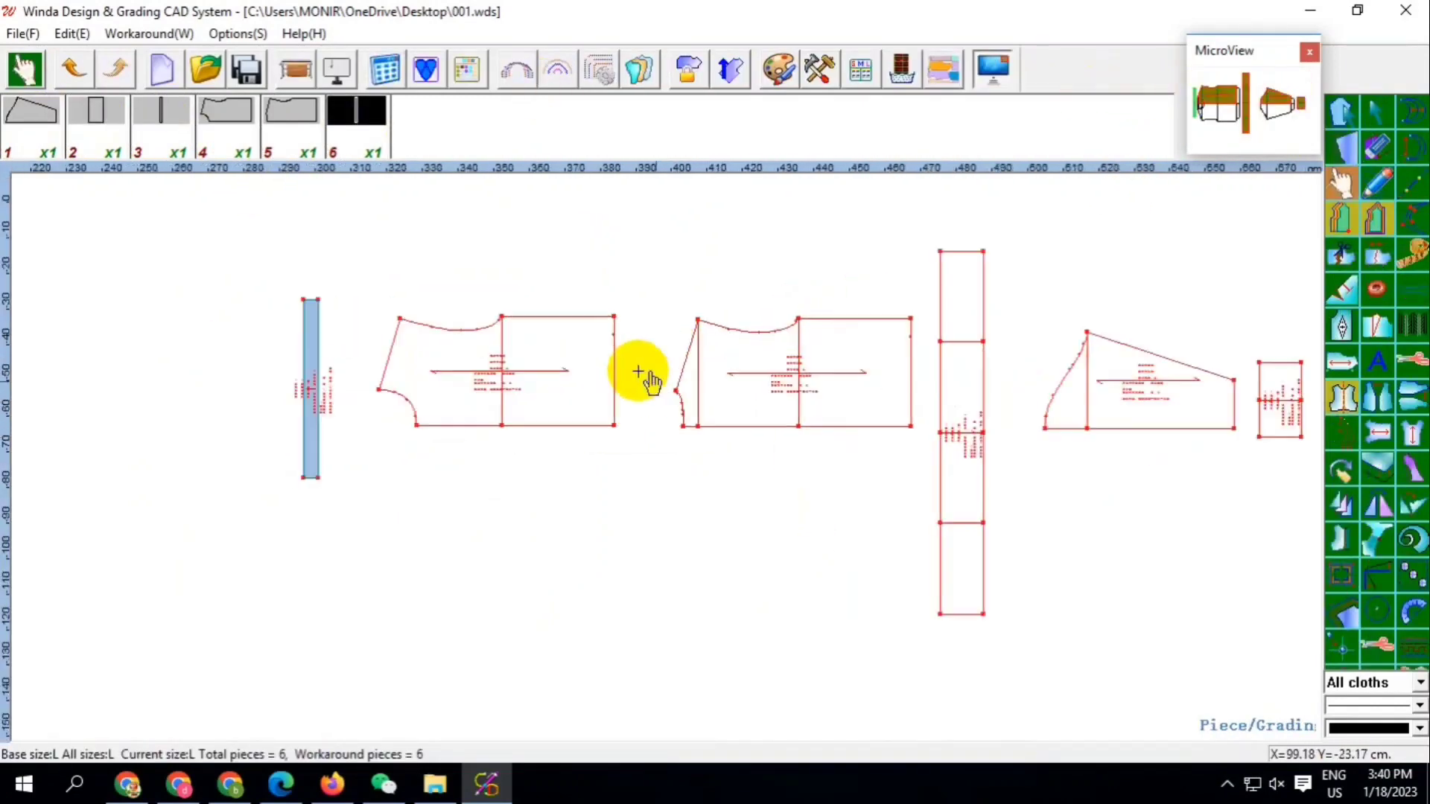
{"action": "mouse_move", "coordinate": [287, 357]}
{"action": "left_mouse_down"}
{"action": "mouse_move", "coordinate": [527, 357]}
{"action": "mouse_move", "coordinate": [551, 342]}
{"action": "left_mouse_up"}
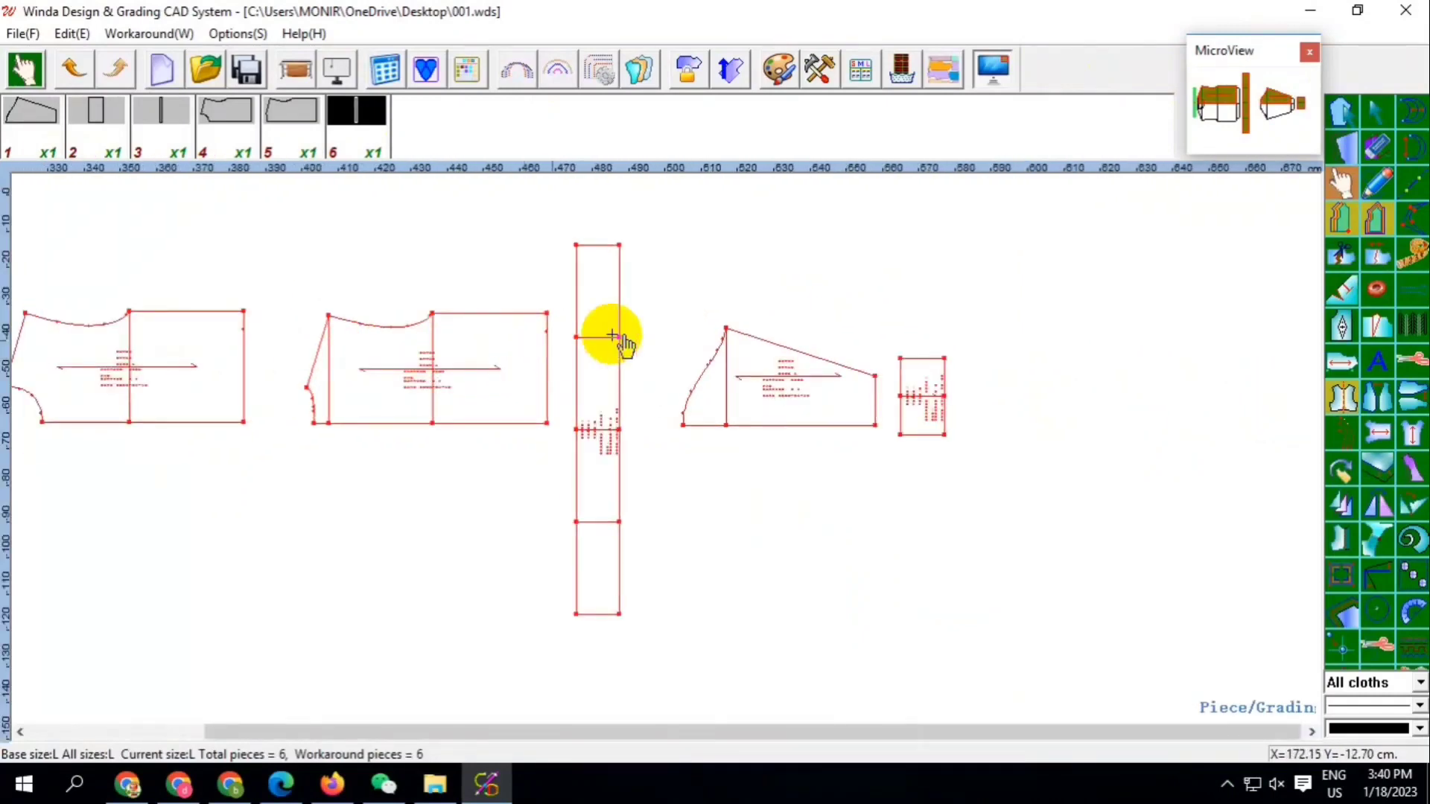
{"action": "scroll", "coordinate": [769, 341], "scroll_direction": "down", "scroll_amount": 1}
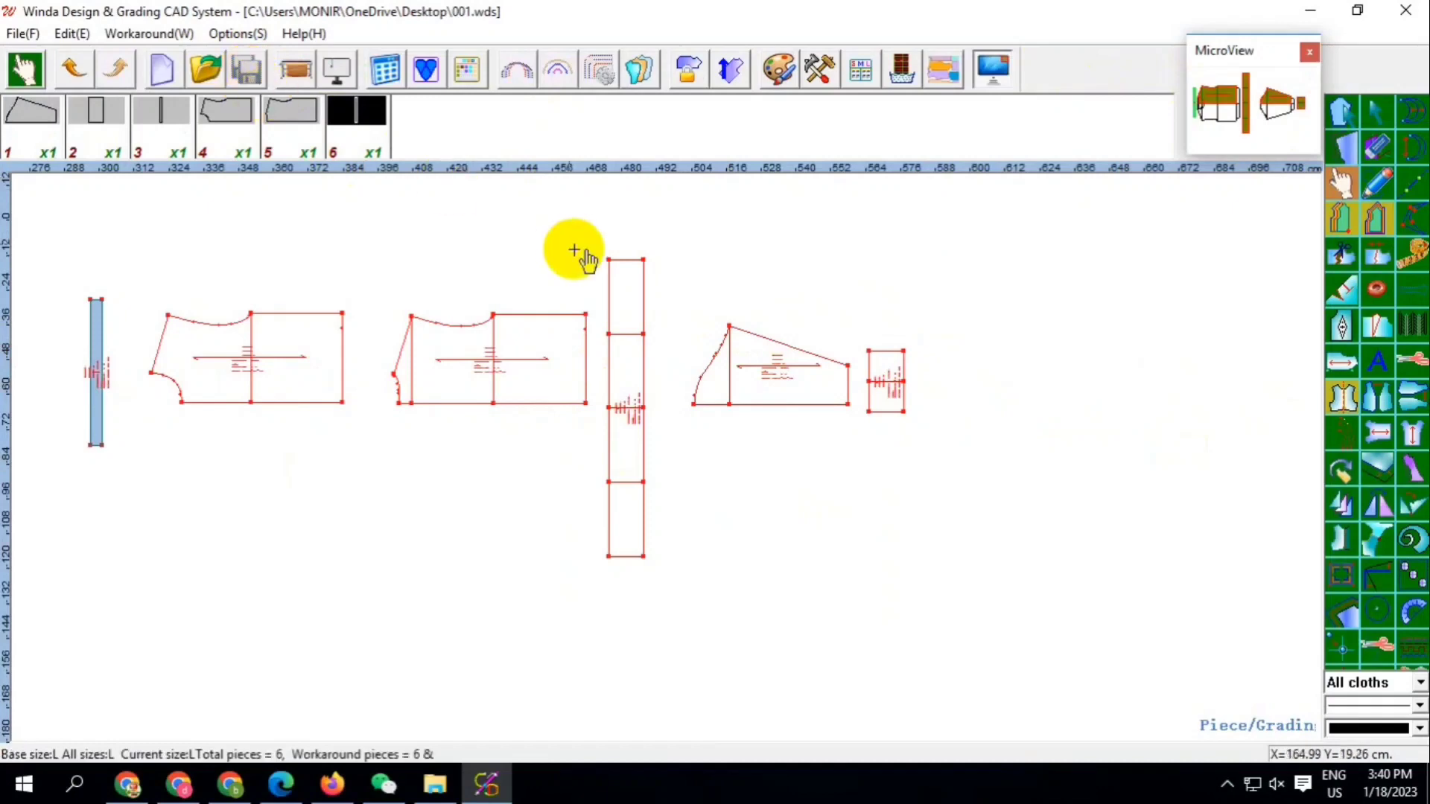
{"action": "scroll", "coordinate": [577, 261], "scroll_direction": "down", "scroll_amount": 1}
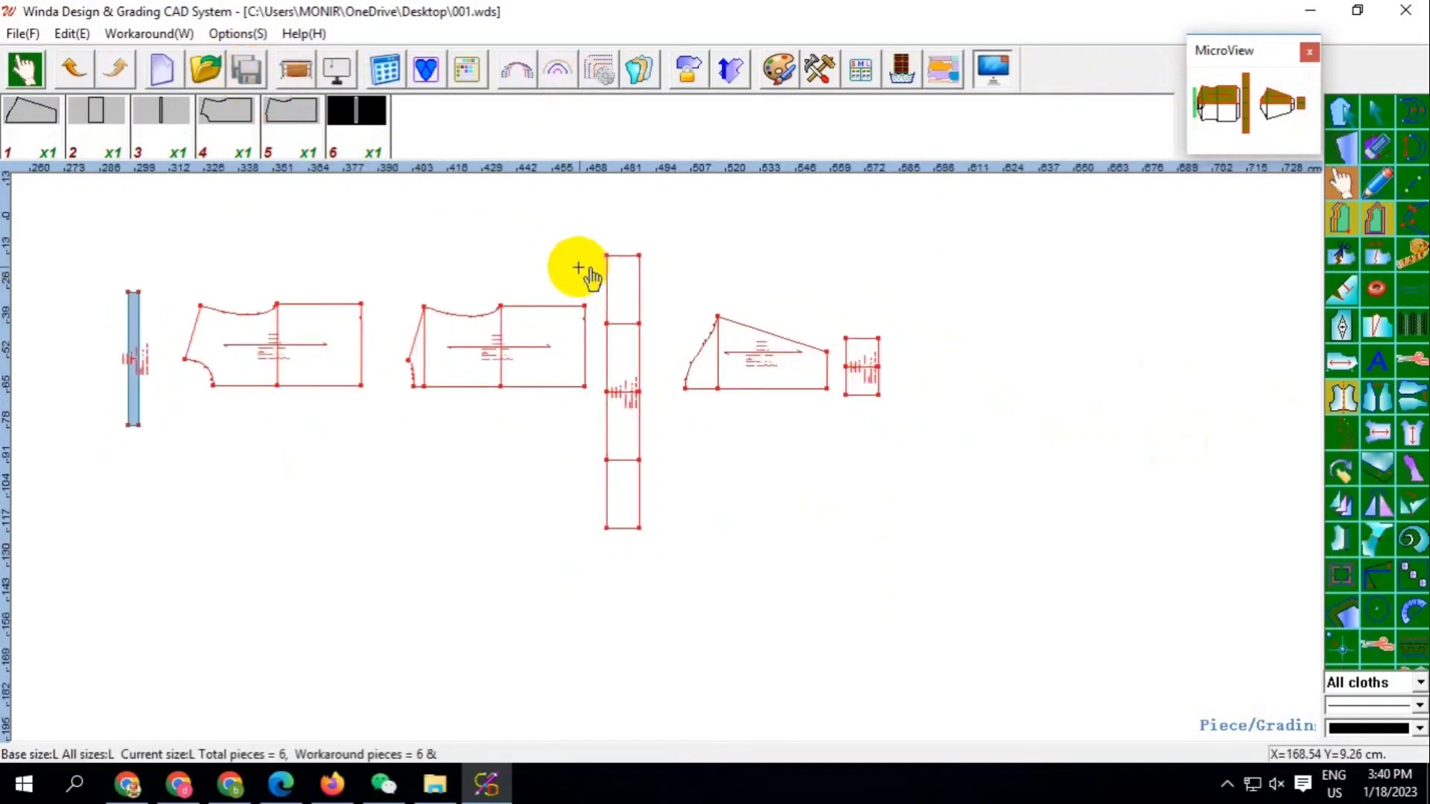
{"action": "scroll", "coordinate": [400, 291], "scroll_direction": "down", "scroll_amount": 1}
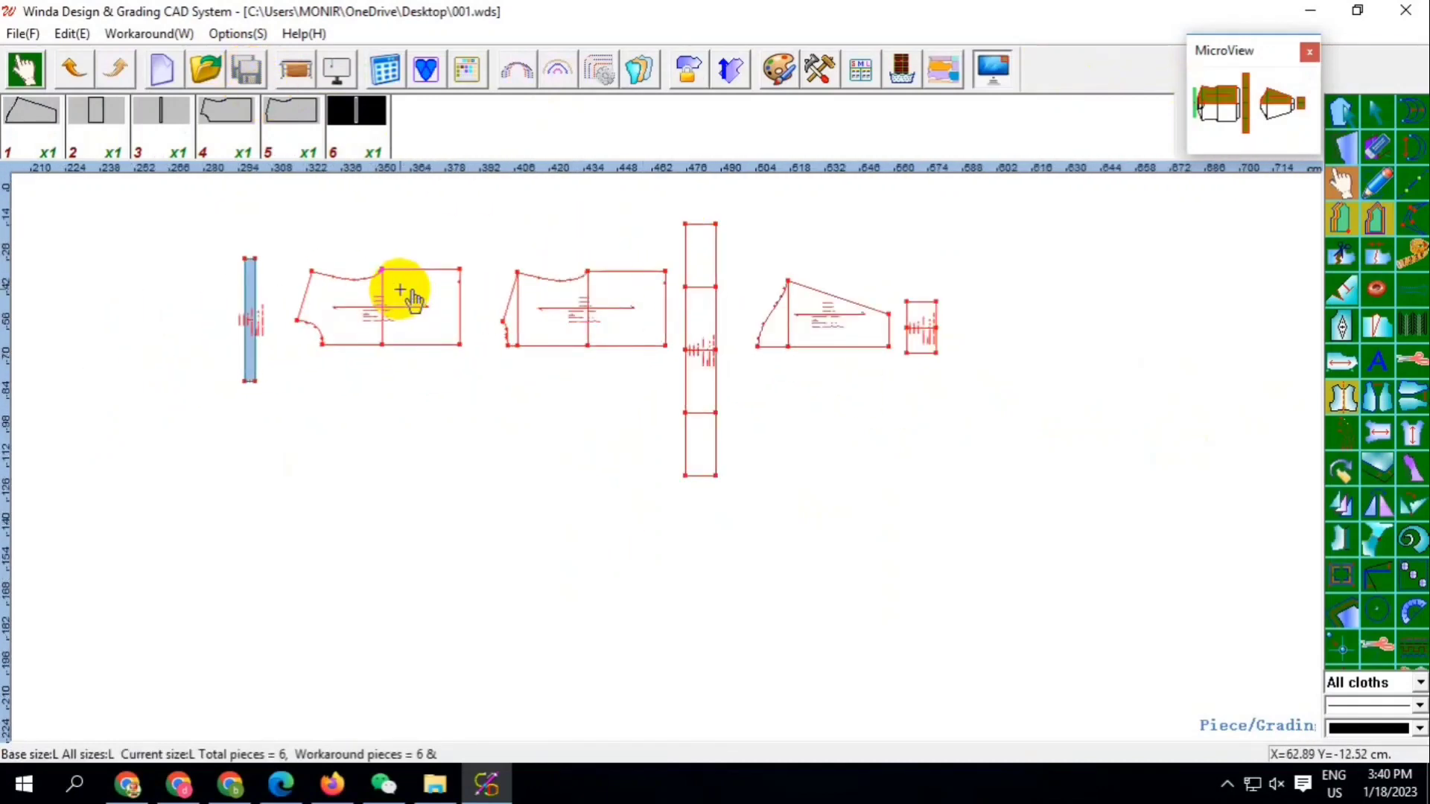
{"action": "scroll", "coordinate": [358, 283], "scroll_direction": "up", "scroll_amount": 1}
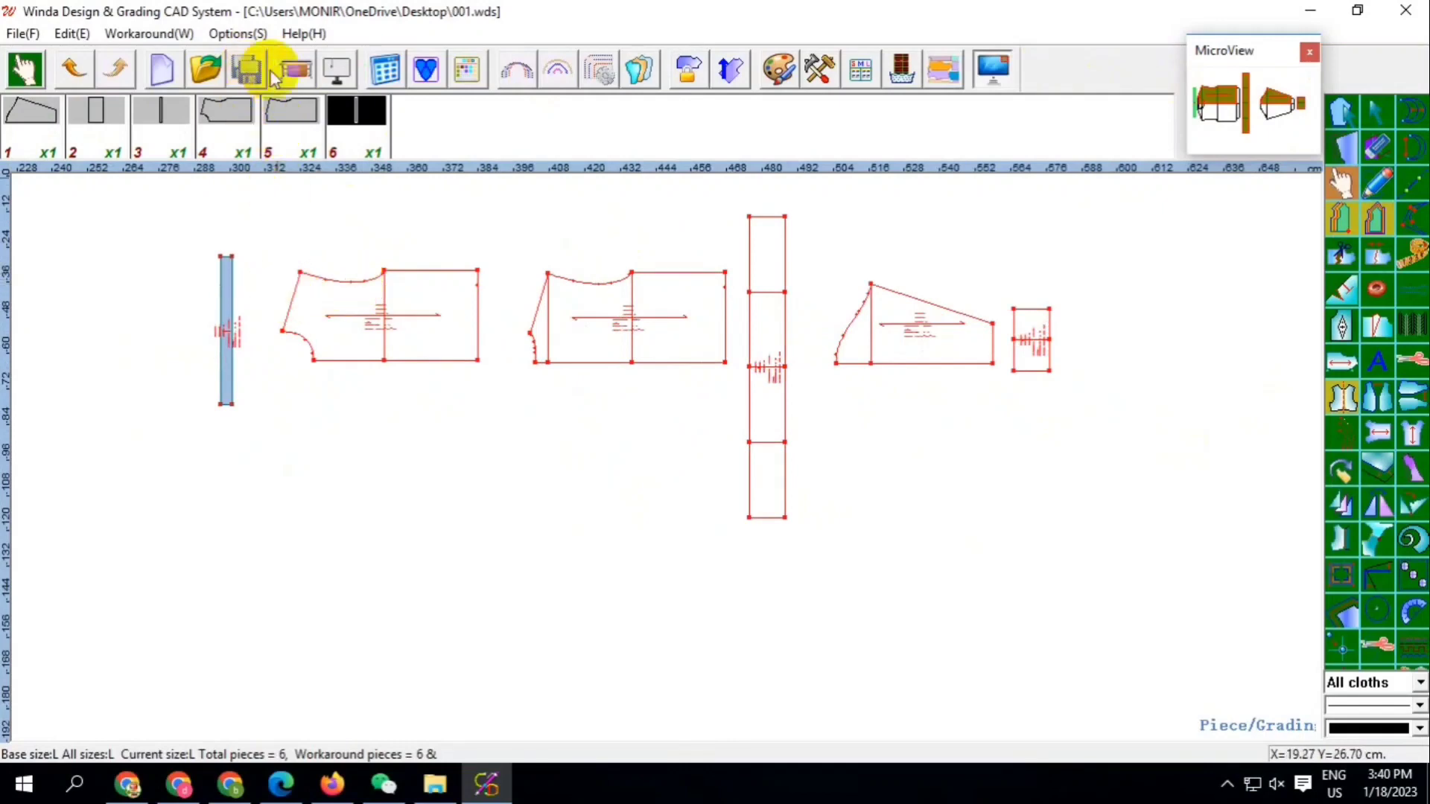
{"action": "left_click", "coordinate": [1339, 113]}
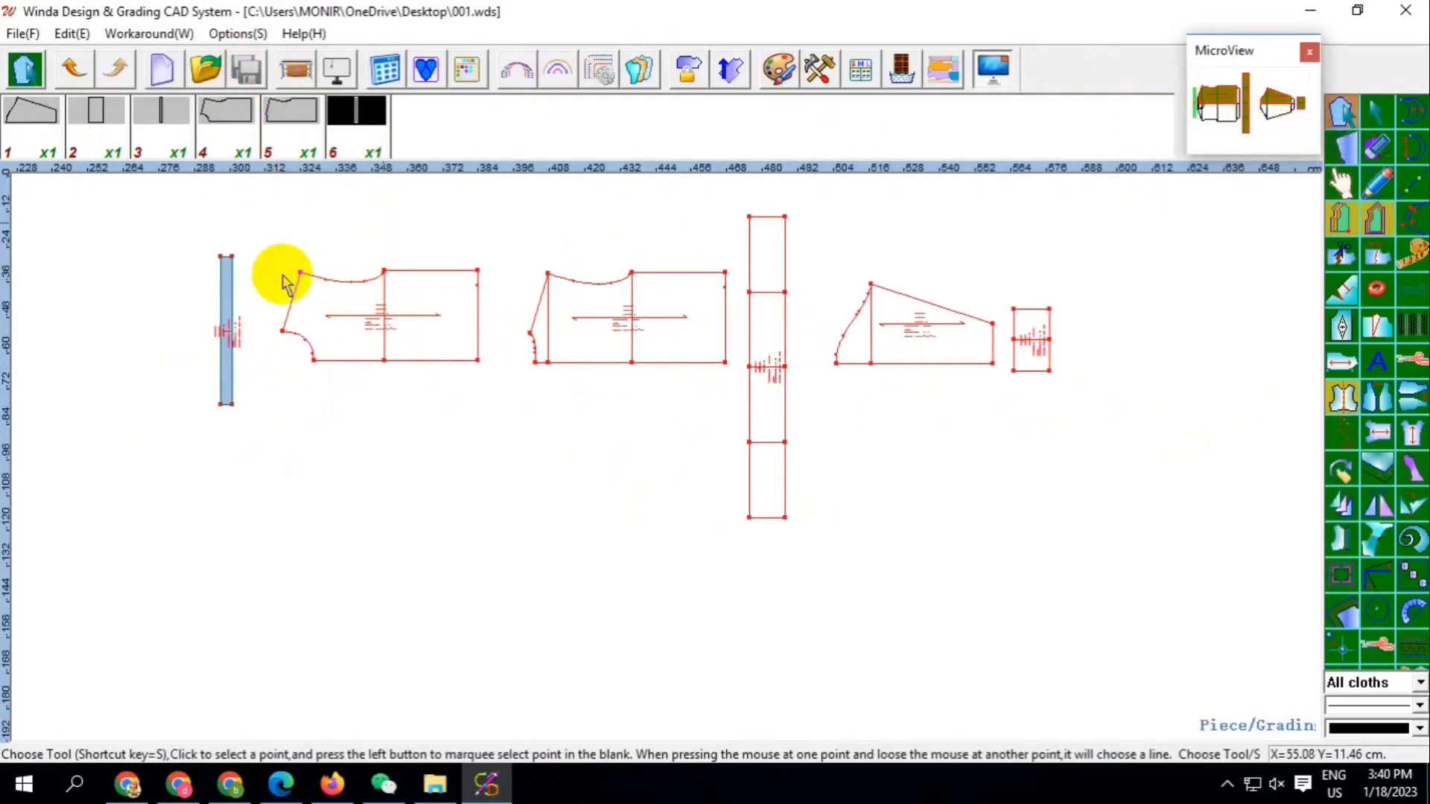
{"action": "scroll", "coordinate": [224, 328], "scroll_direction": "up", "scroll_amount": 1}
Open Piece Info for the narrow strip and enter the name NECK
{"action": "scroll", "coordinate": [199, 307], "scroll_direction": "up", "scroll_amount": 1}
{"action": "double_click", "coordinate": [198, 305]}
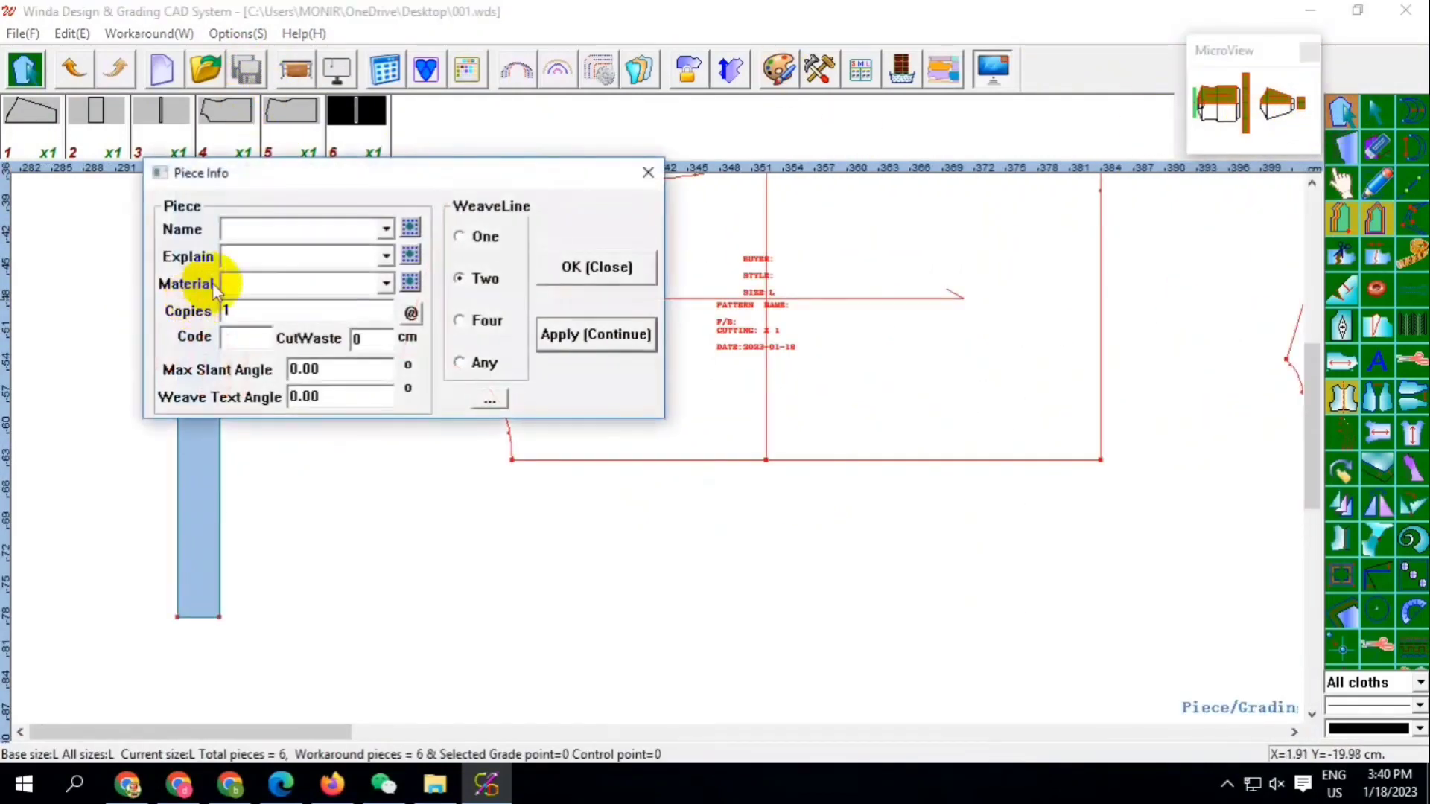
{"action": "left_click", "coordinate": [387, 229]}
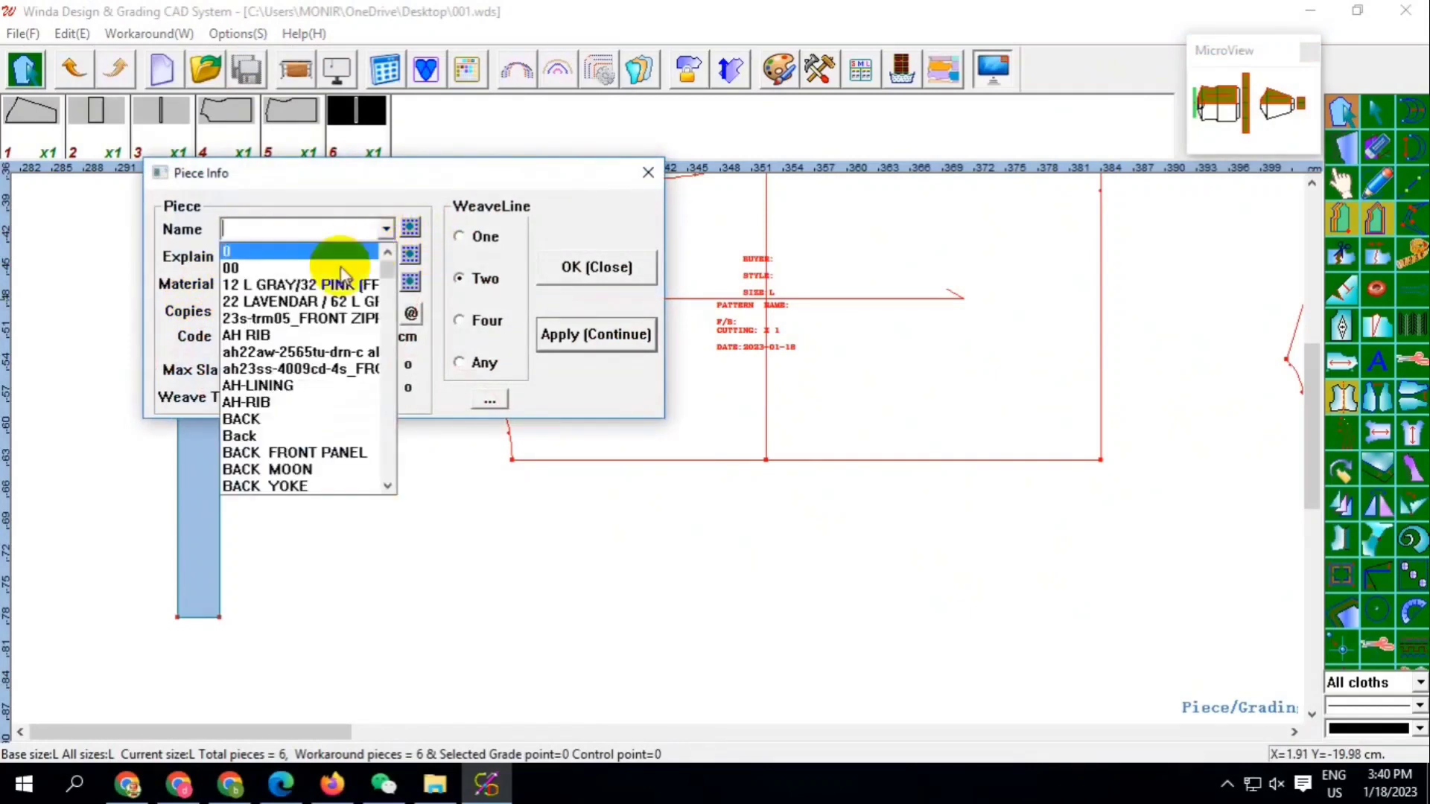
{"action": "scroll", "coordinate": [265, 439], "scroll_direction": "down", "scroll_amount": 1}
{"action": "scroll", "coordinate": [268, 447], "scroll_direction": "down", "scroll_amount": 4}
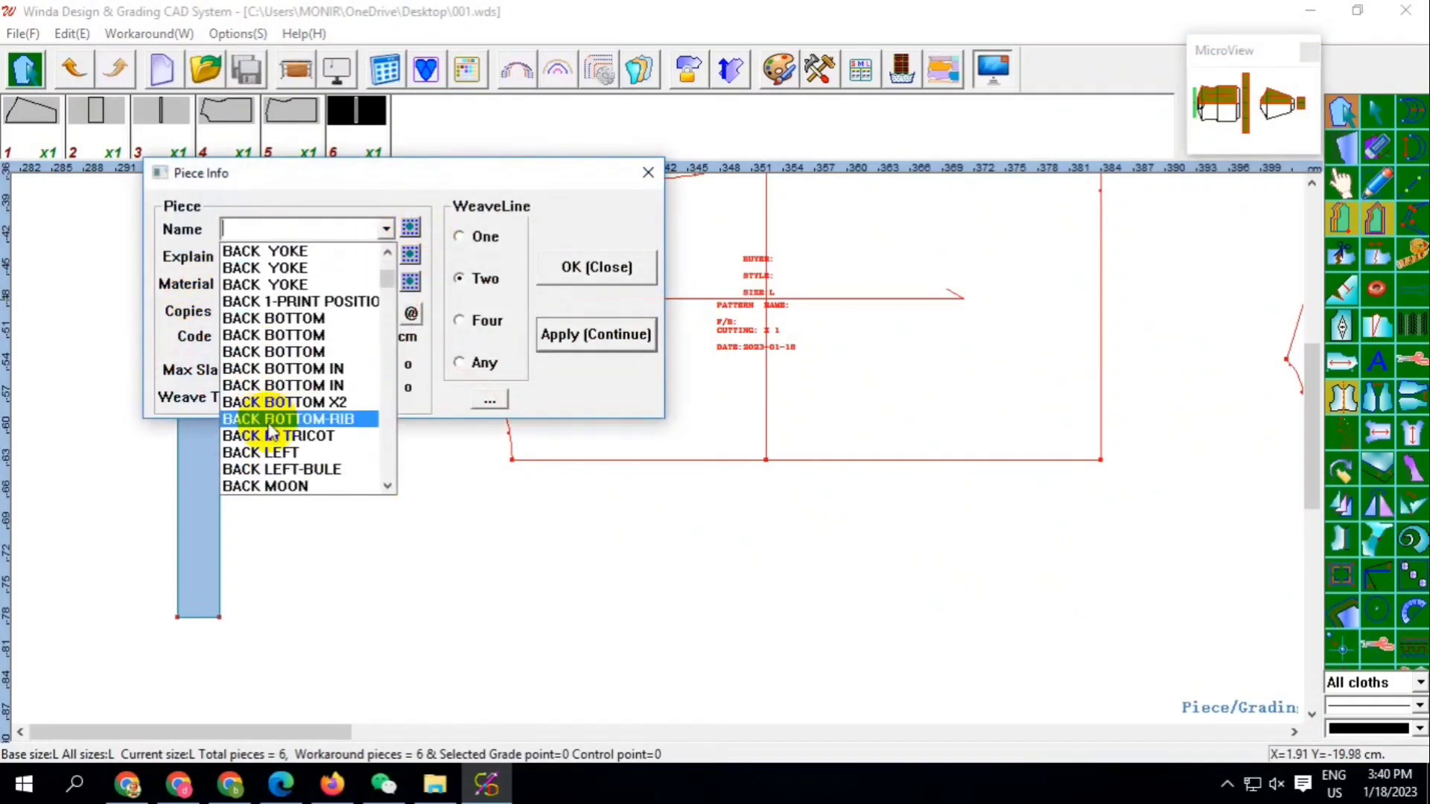
{"action": "scroll", "coordinate": [272, 454], "scroll_direction": "down", "scroll_amount": 2}
{"action": "scroll", "coordinate": [275, 465], "scroll_direction": "down", "scroll_amount": 4}
{"action": "scroll", "coordinate": [274, 463], "scroll_direction": "down", "scroll_amount": 5}
{"action": "scroll", "coordinate": [279, 466], "scroll_direction": "down", "scroll_amount": 5}
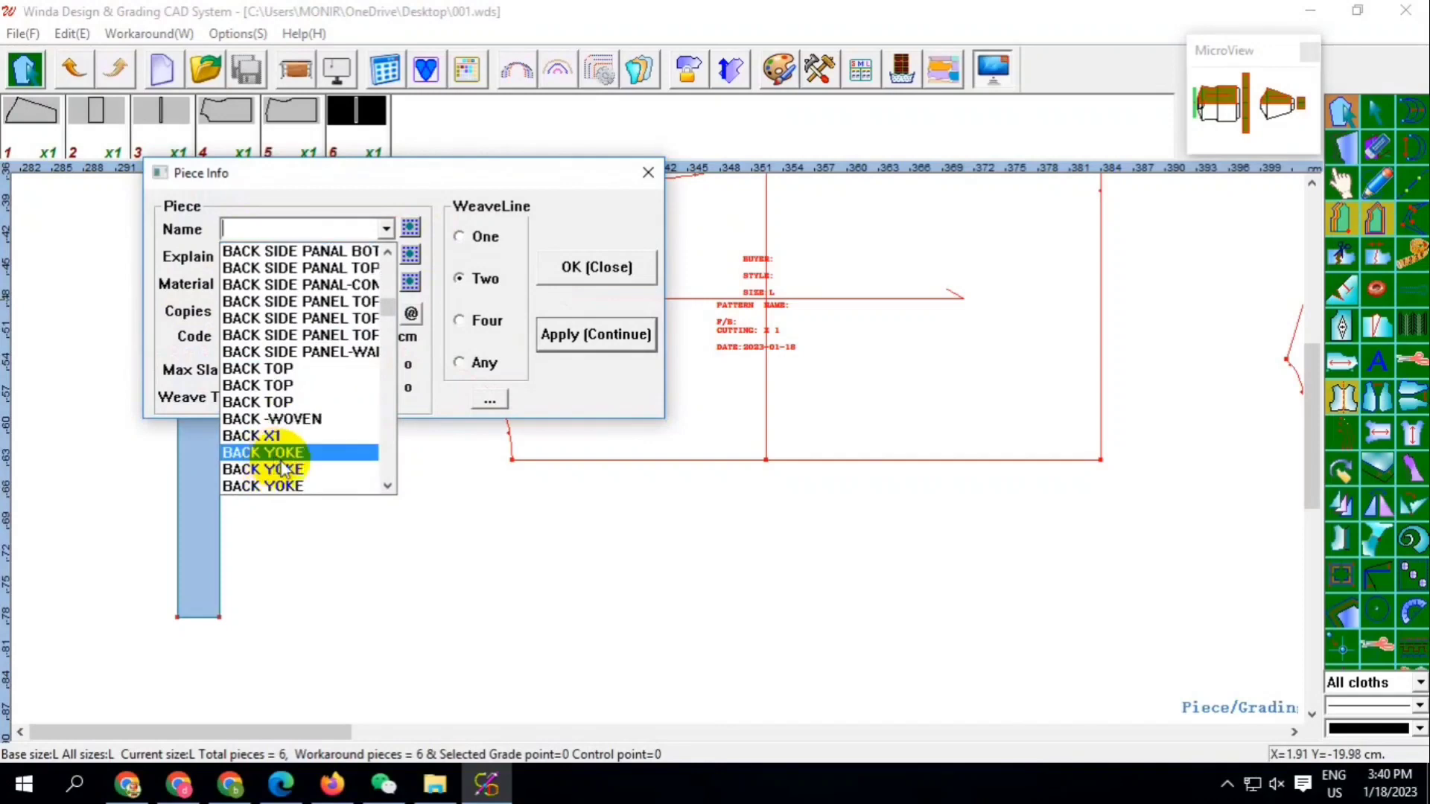
{"action": "scroll", "coordinate": [283, 465], "scroll_direction": "down", "scroll_amount": 5}
{"action": "scroll", "coordinate": [298, 467], "scroll_direction": "down", "scroll_amount": 5}
{"action": "scroll", "coordinate": [305, 461], "scroll_direction": "down", "scroll_amount": 5}
{"action": "scroll", "coordinate": [335, 372], "scroll_direction": "down", "scroll_amount": 1}
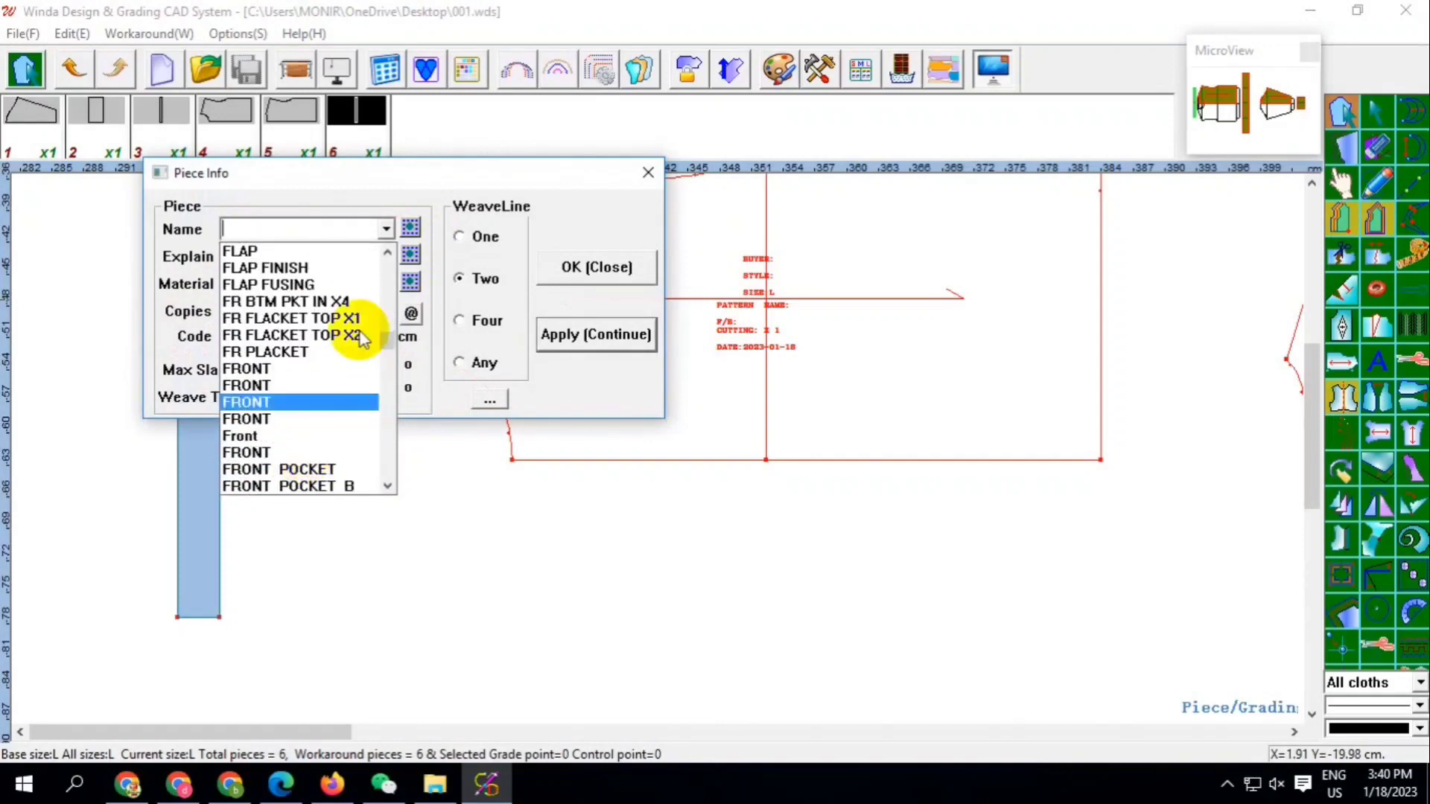
{"action": "left_click", "coordinate": [243, 228]}
{"action": "type", "text": "NEC"}
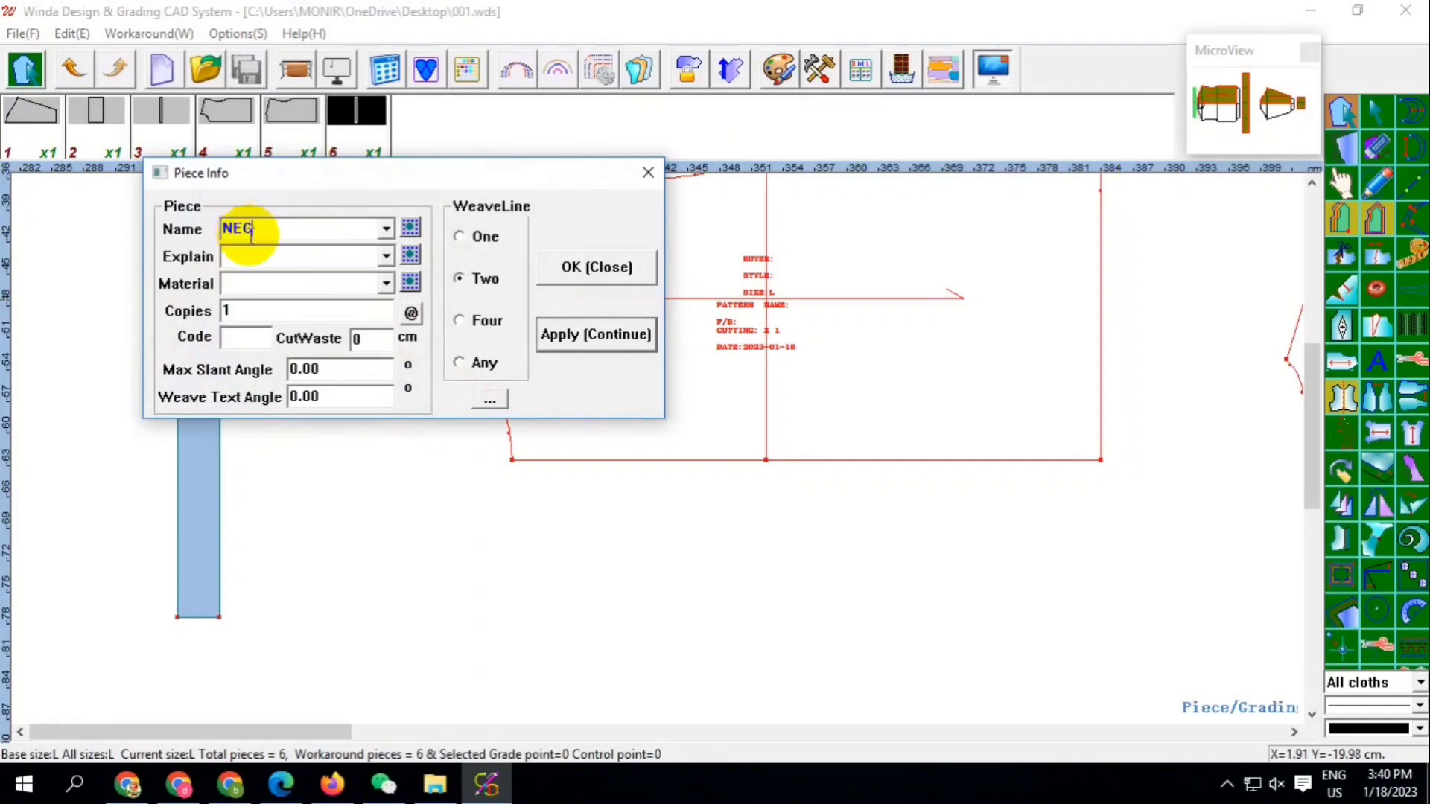
{"action": "type", "text": "K"}
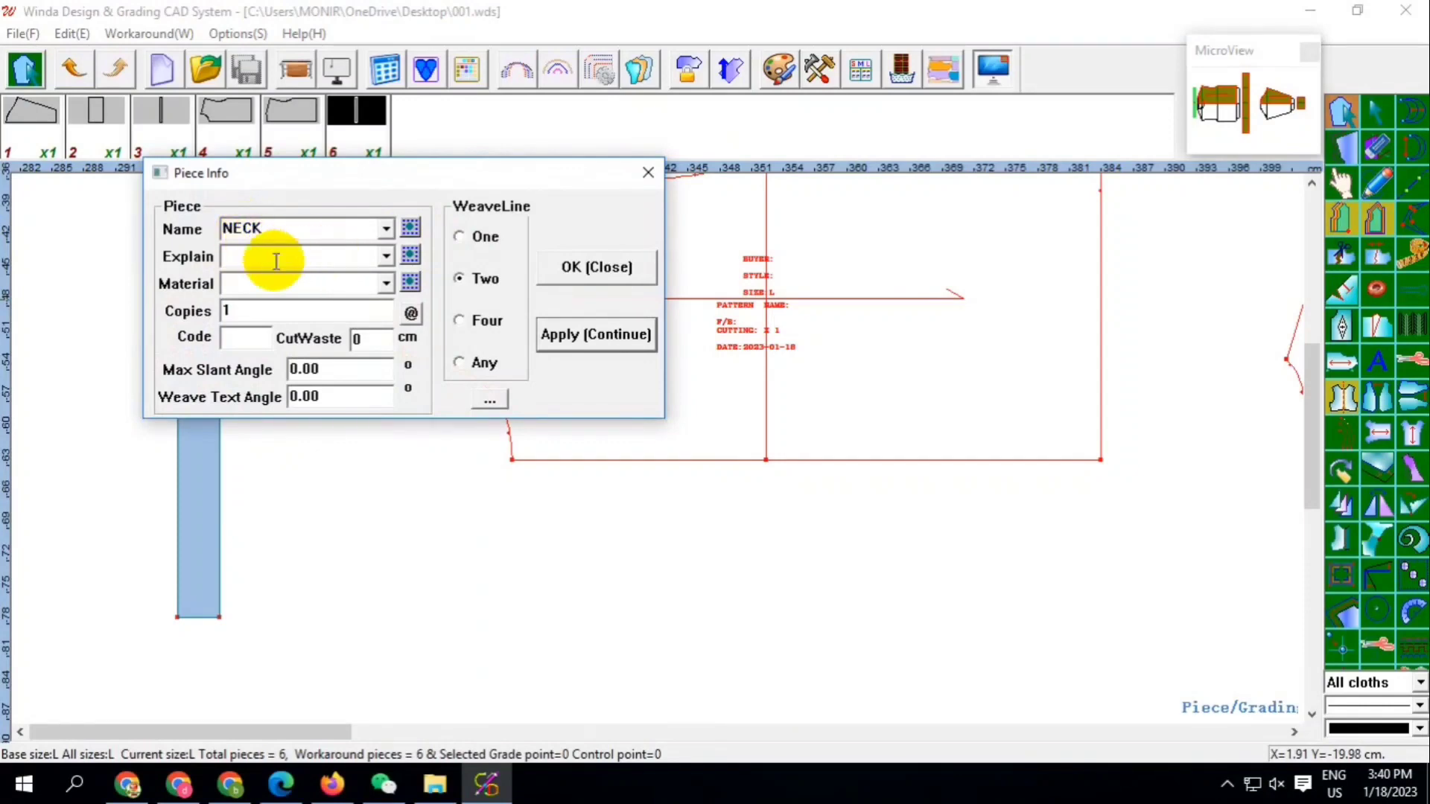
Set the strip's material to RIB and save the piece details
{"action": "left_click", "coordinate": [384, 281]}
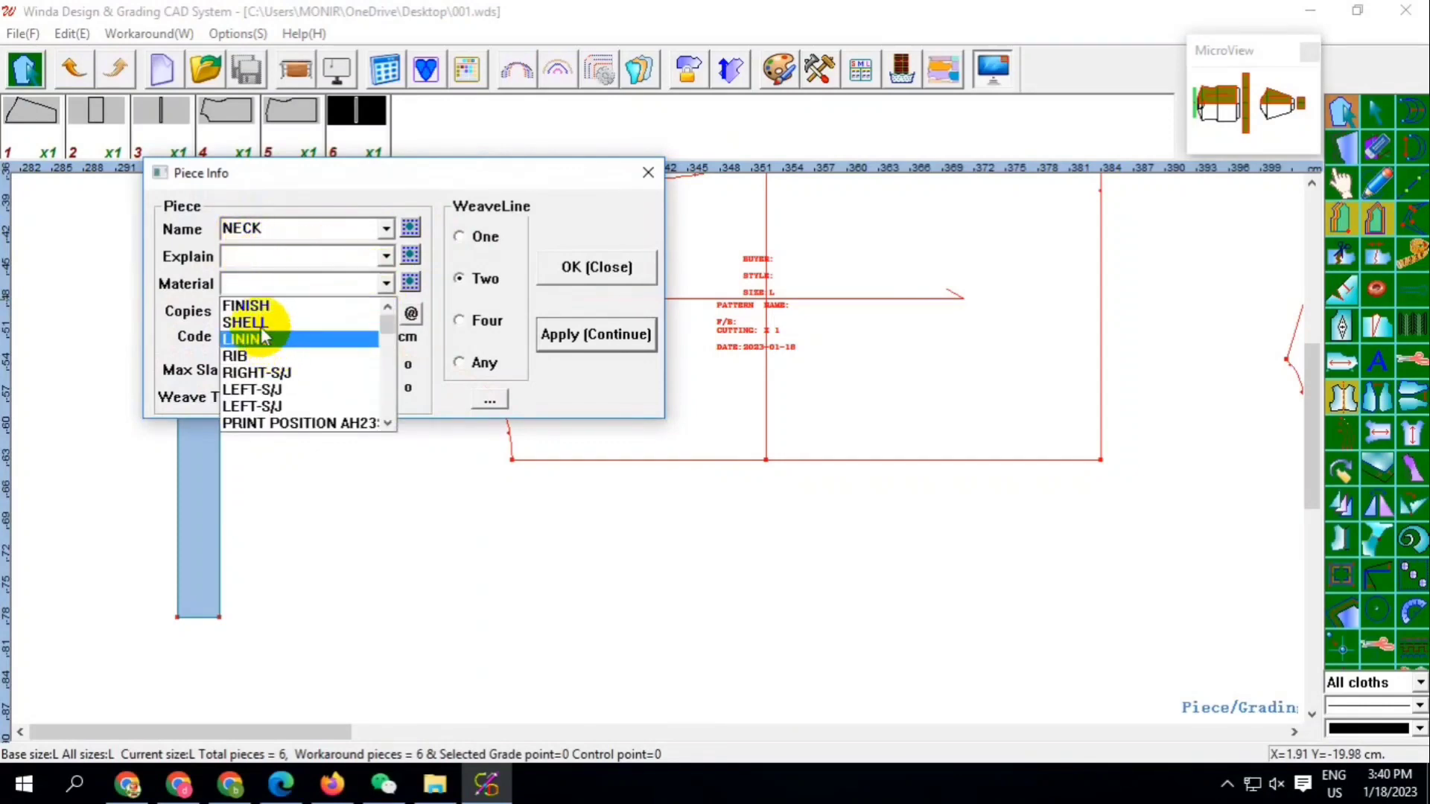
{"action": "left_click", "coordinate": [260, 323]}
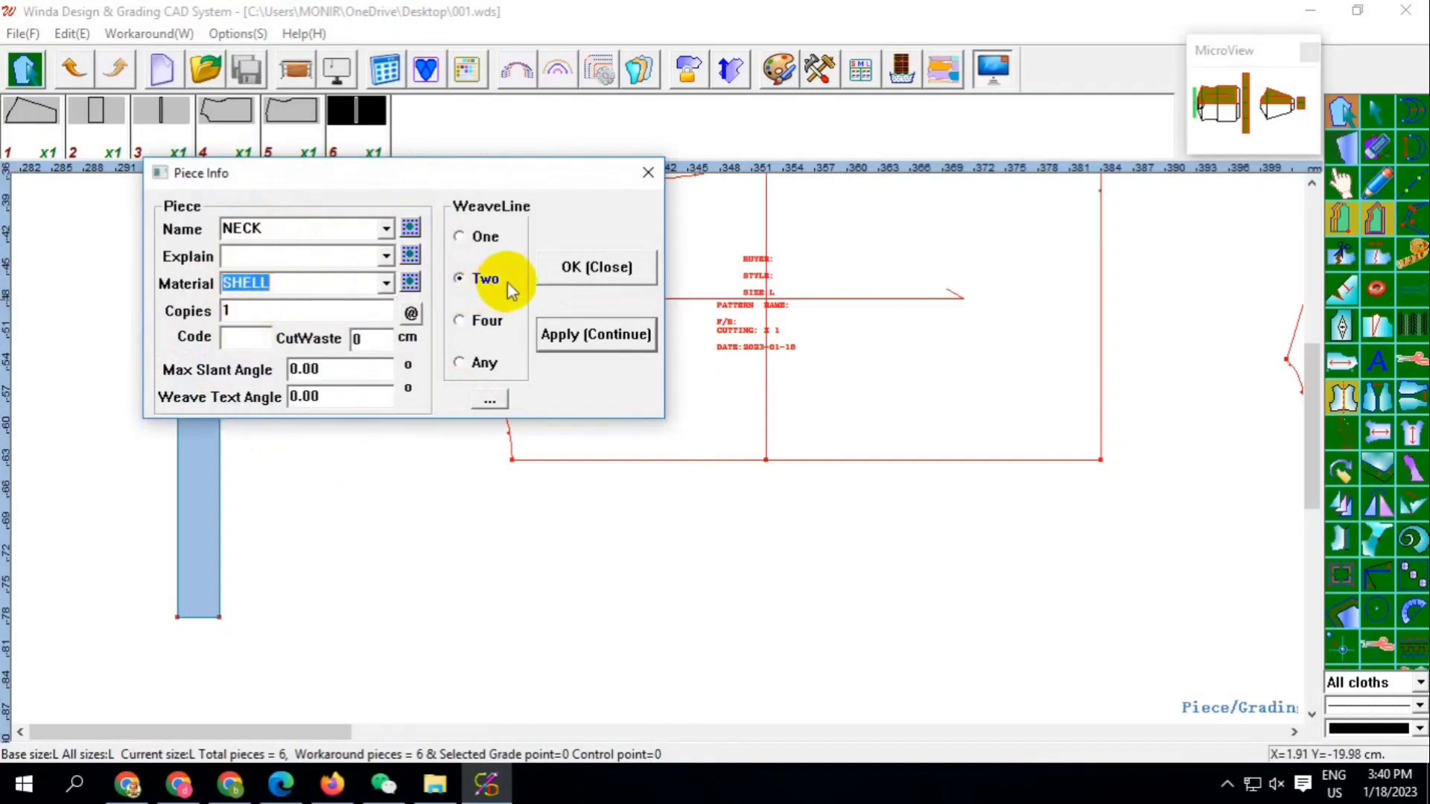
{"action": "left_click", "coordinate": [386, 289]}
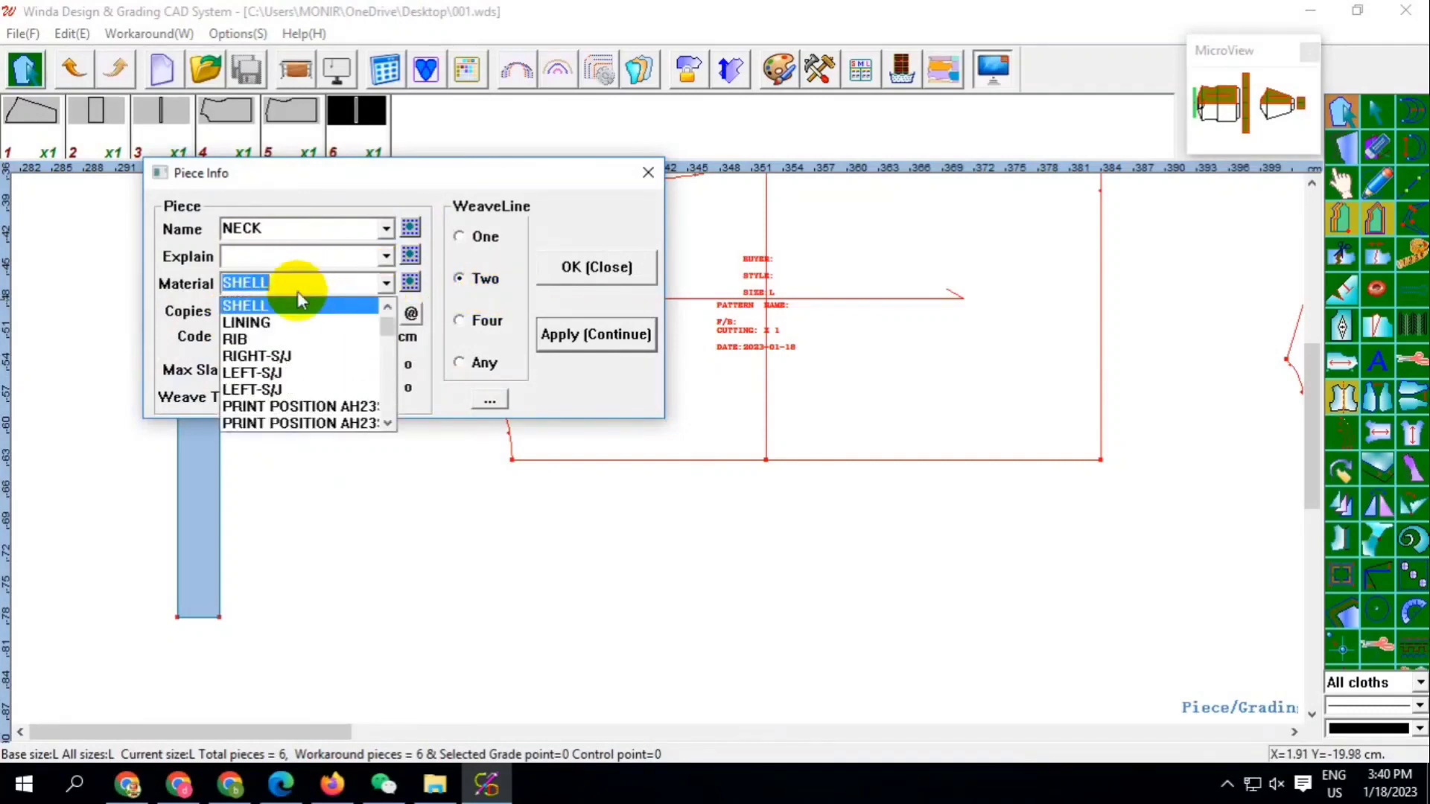
{"action": "left_click", "coordinate": [249, 338]}
{"action": "double_click", "coordinate": [254, 229]}
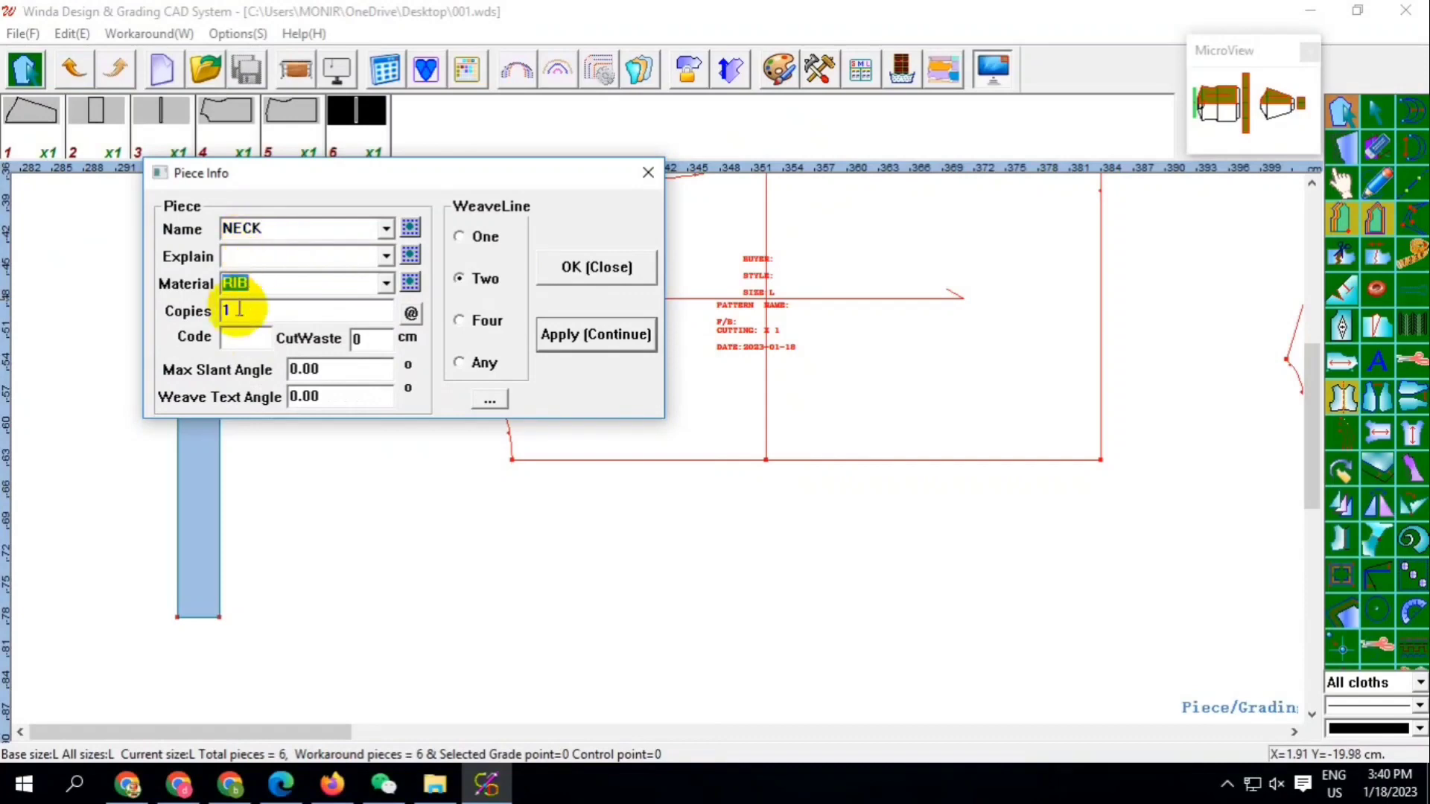
{"action": "left_click", "coordinate": [564, 268]}
{"action": "scroll", "coordinate": [600, 320], "scroll_direction": "down", "scroll_amount": 3}
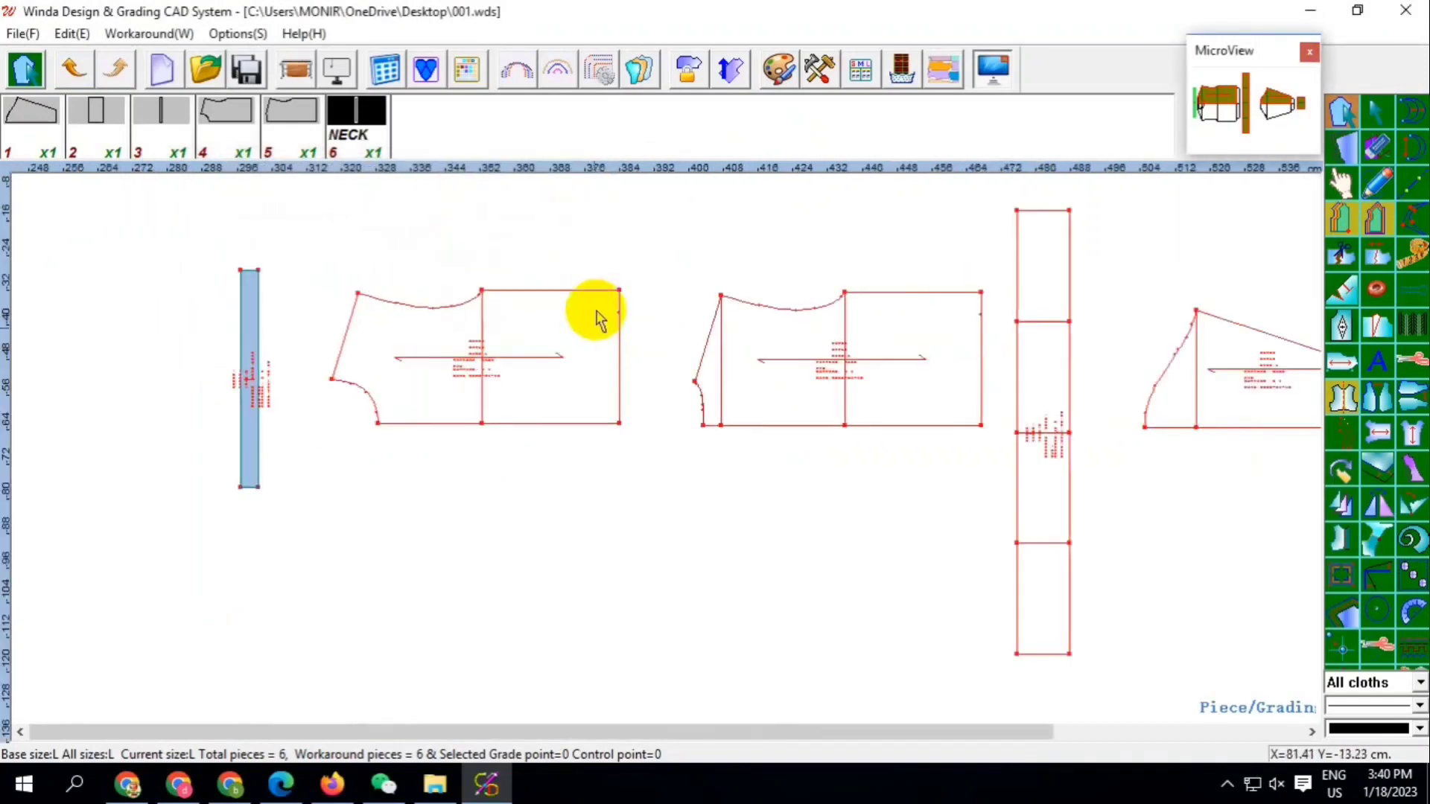
{"action": "scroll", "coordinate": [599, 320], "scroll_direction": "up", "scroll_amount": 3}
Name the front body piece FRONT with SHELL material
{"action": "left_click", "coordinate": [402, 331]}
{"action": "left_click", "coordinate": [385, 230]}
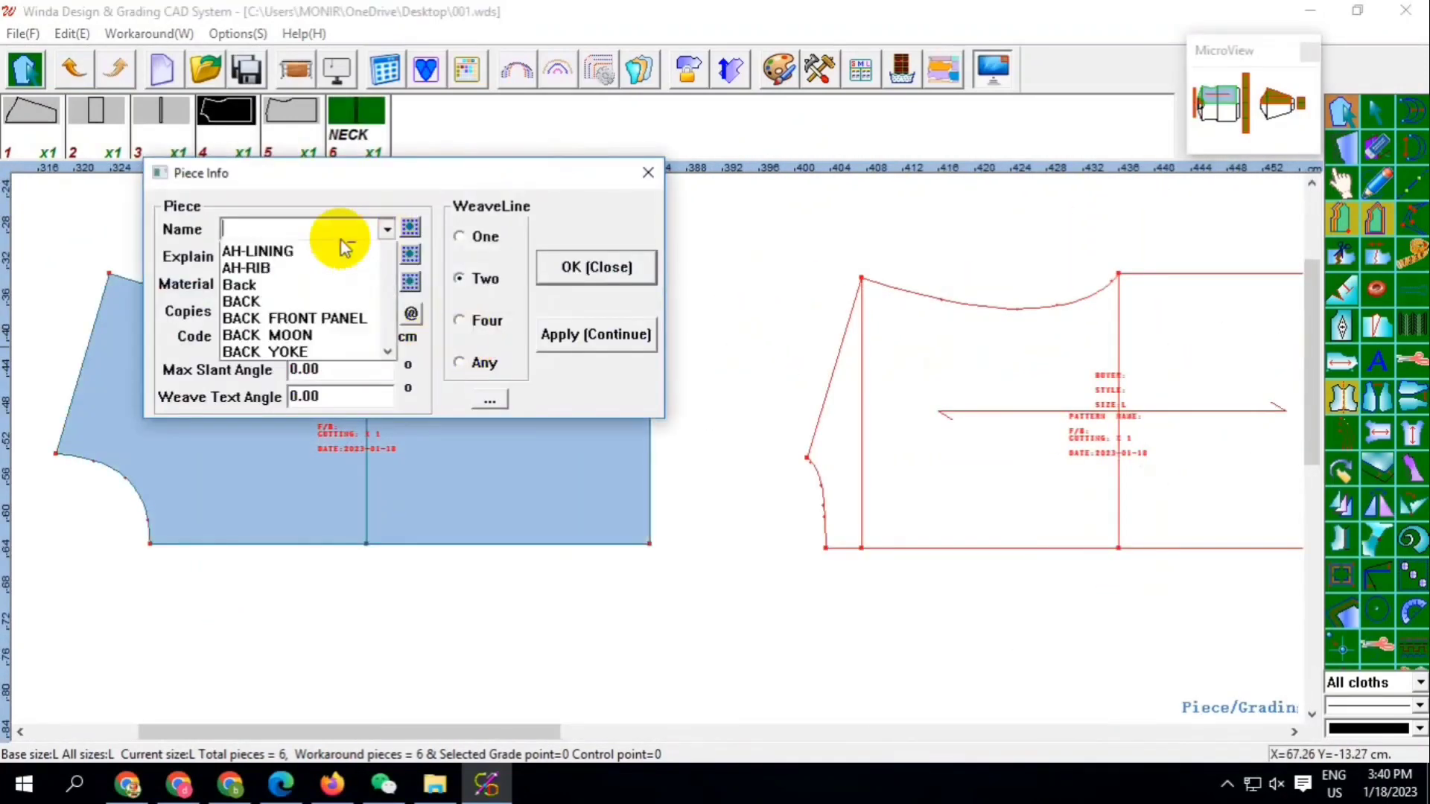
{"action": "left_click", "coordinate": [244, 231]}
{"action": "type", "text": "FRONT"}
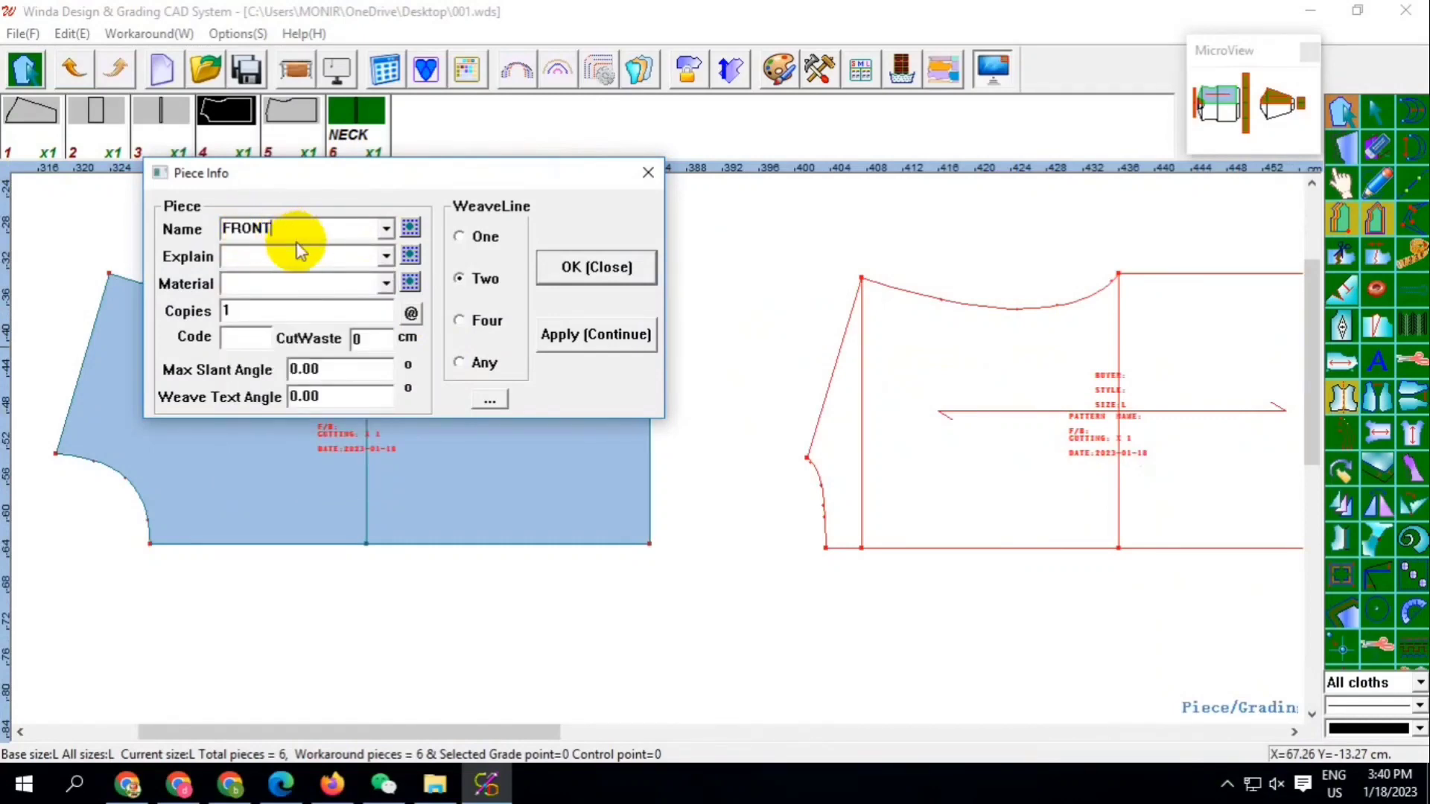
{"action": "left_click", "coordinate": [386, 283]}
{"action": "left_click", "coordinate": [257, 335]}
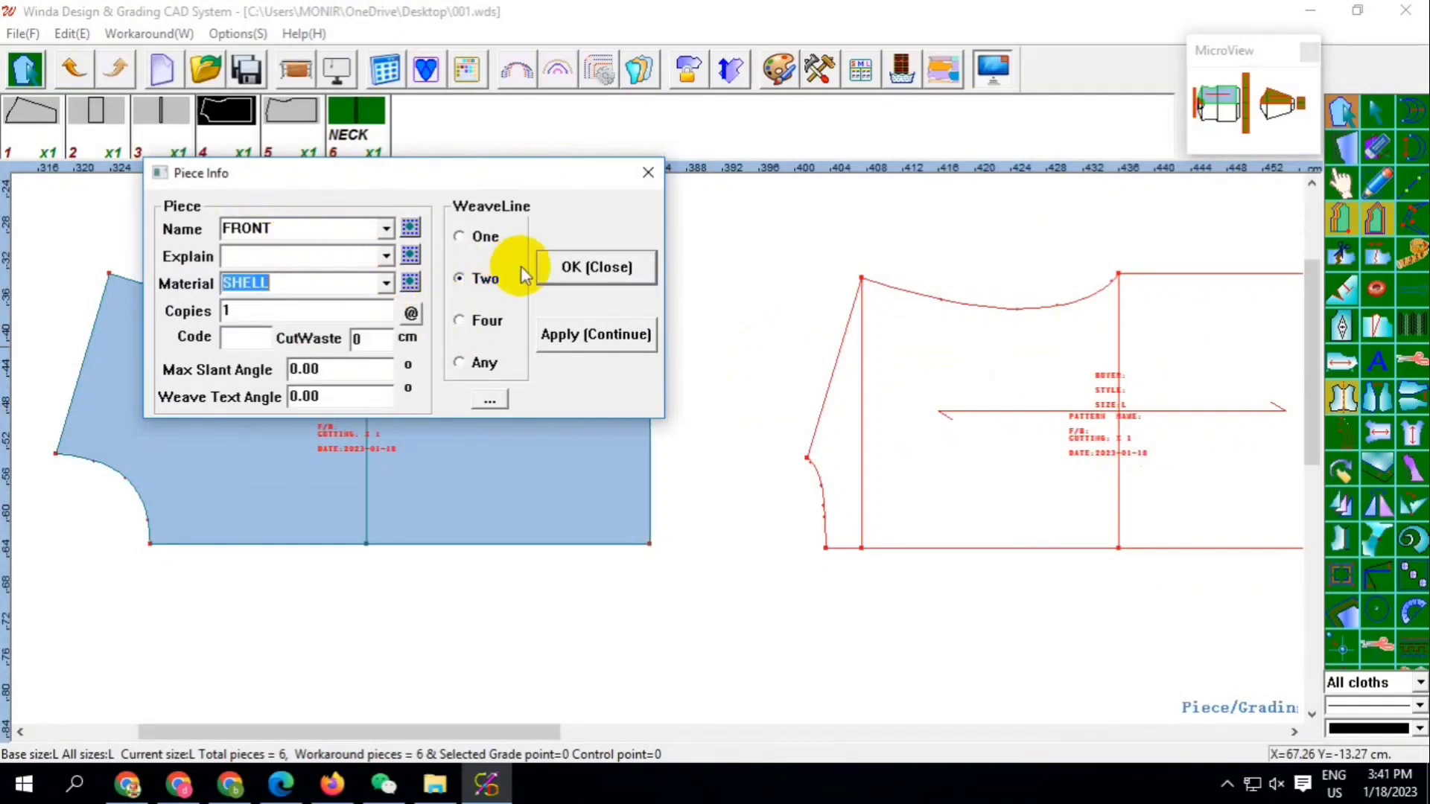
{"action": "left_click", "coordinate": [566, 272]}
Name the next body piece BACK with SHELL material
{"action": "scroll", "coordinate": [522, 335], "scroll_direction": "down", "scroll_amount": 1}
{"action": "double_click", "coordinate": [754, 319]}
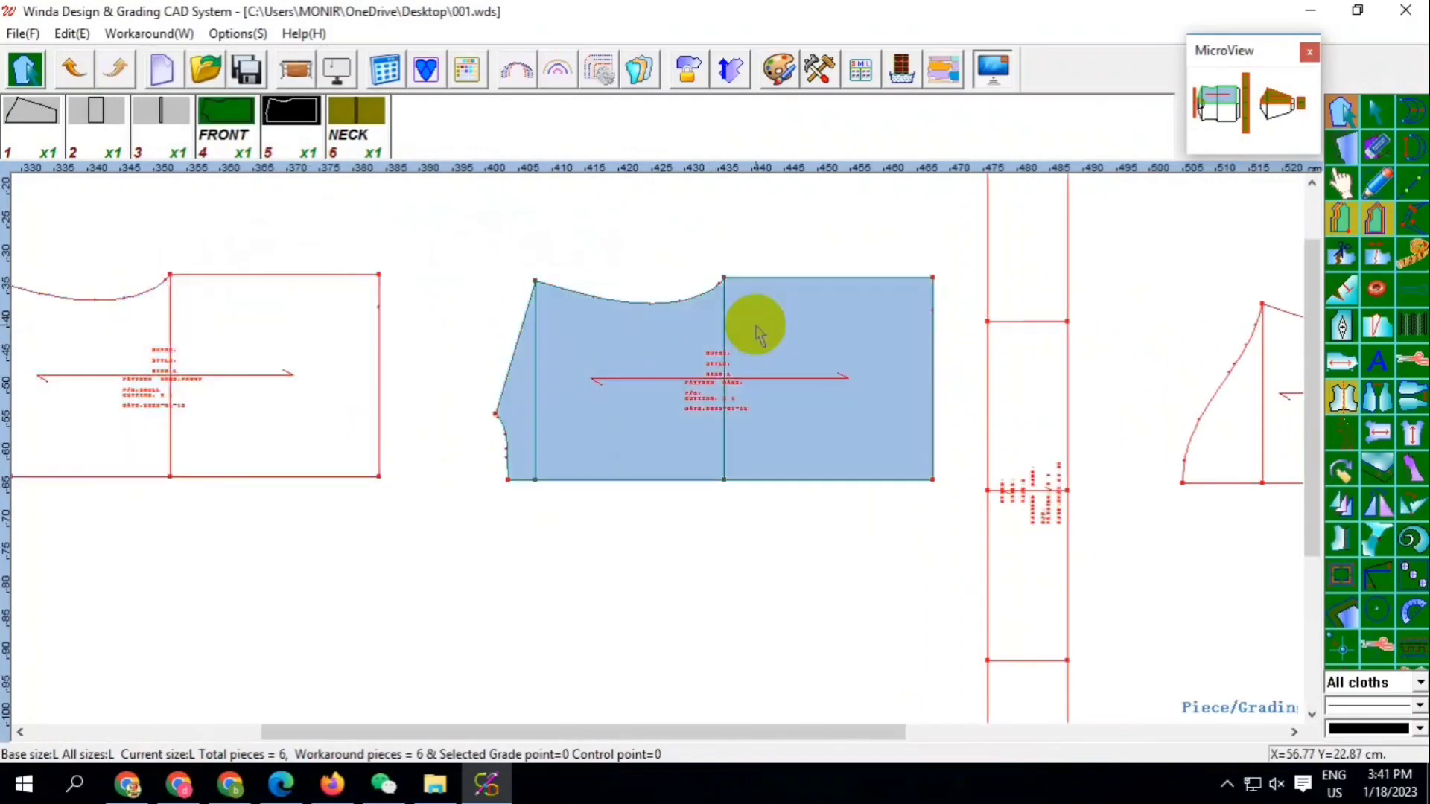
{"action": "left_click", "coordinate": [385, 229]}
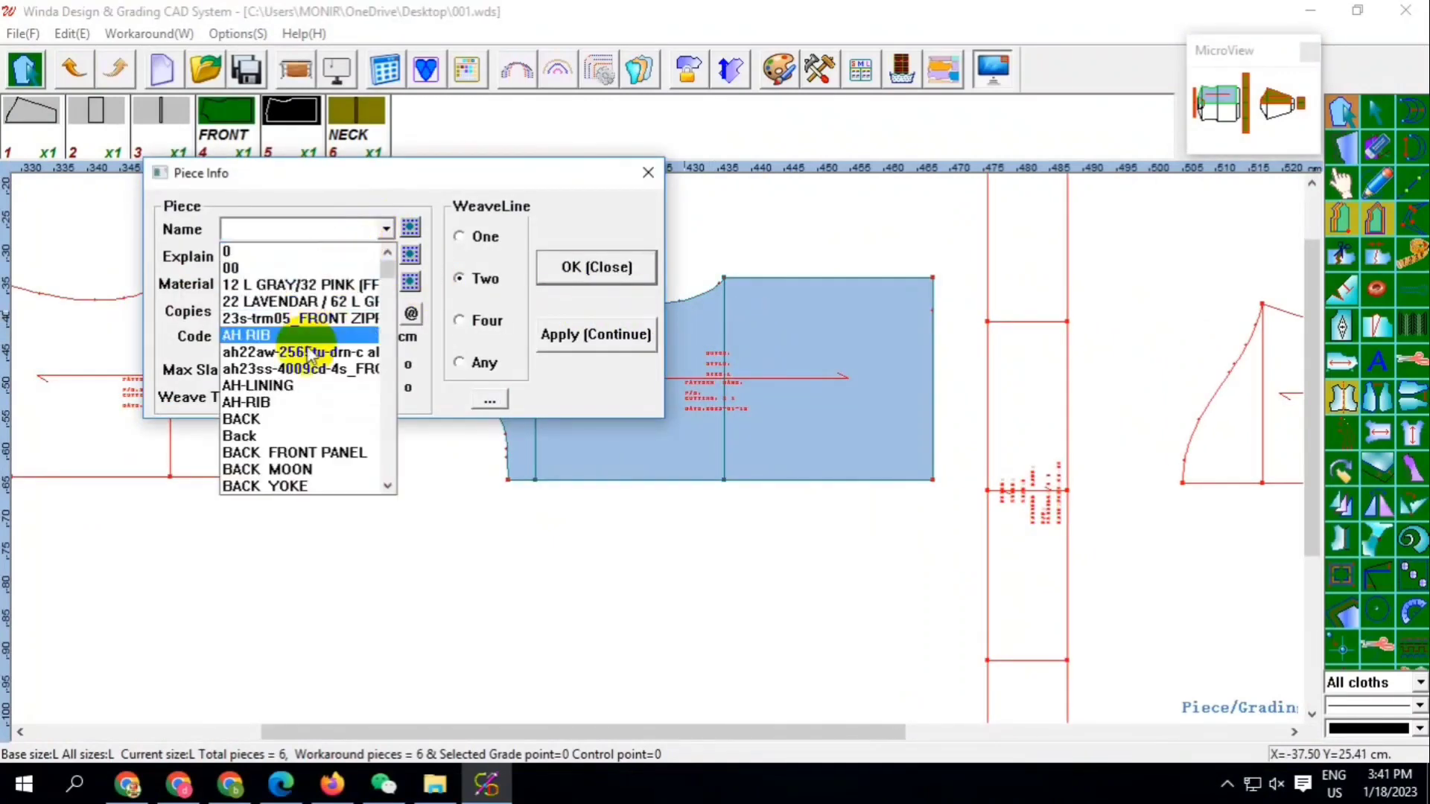
{"action": "left_click", "coordinate": [270, 419]}
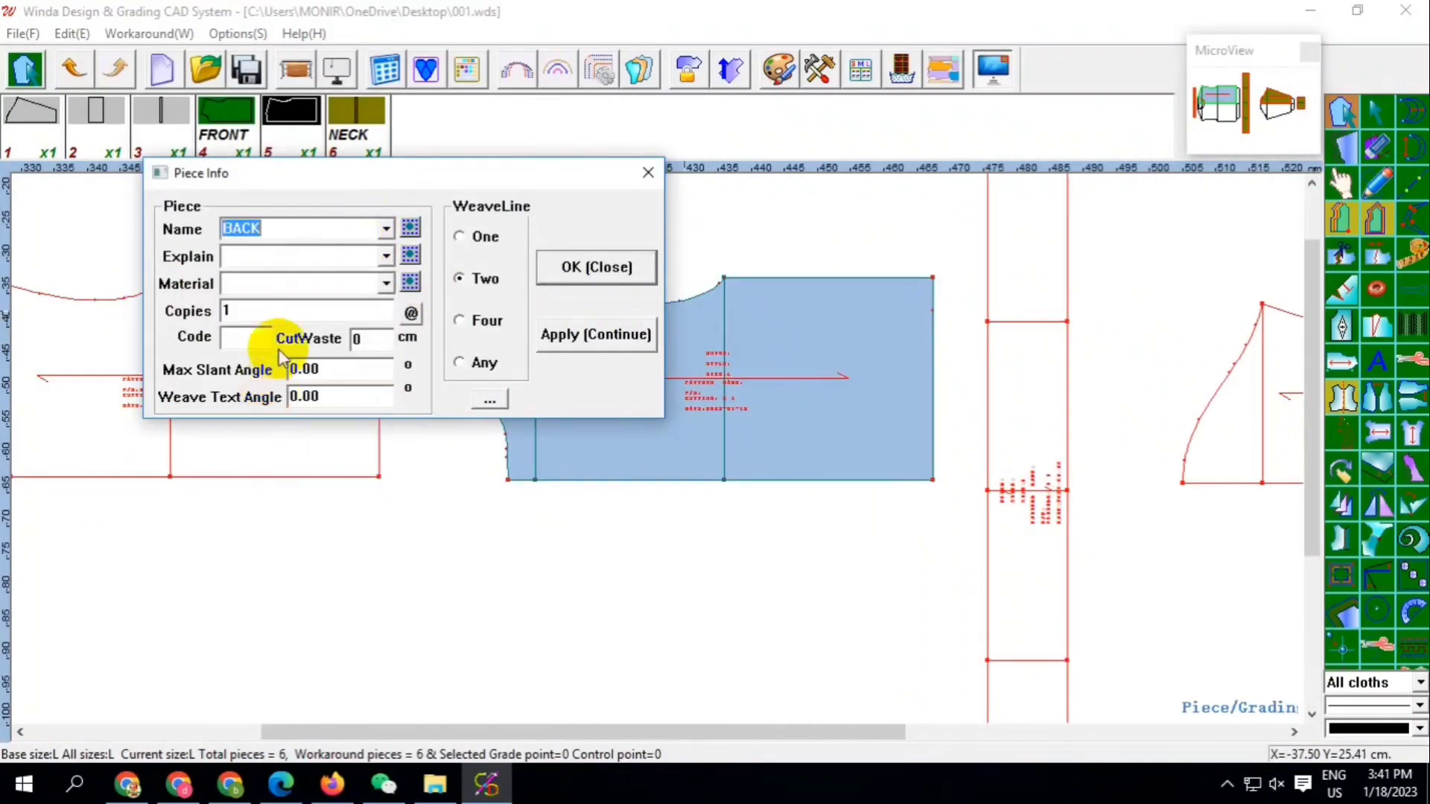
{"action": "left_click", "coordinate": [385, 284]}
{"action": "left_click", "coordinate": [369, 304]}
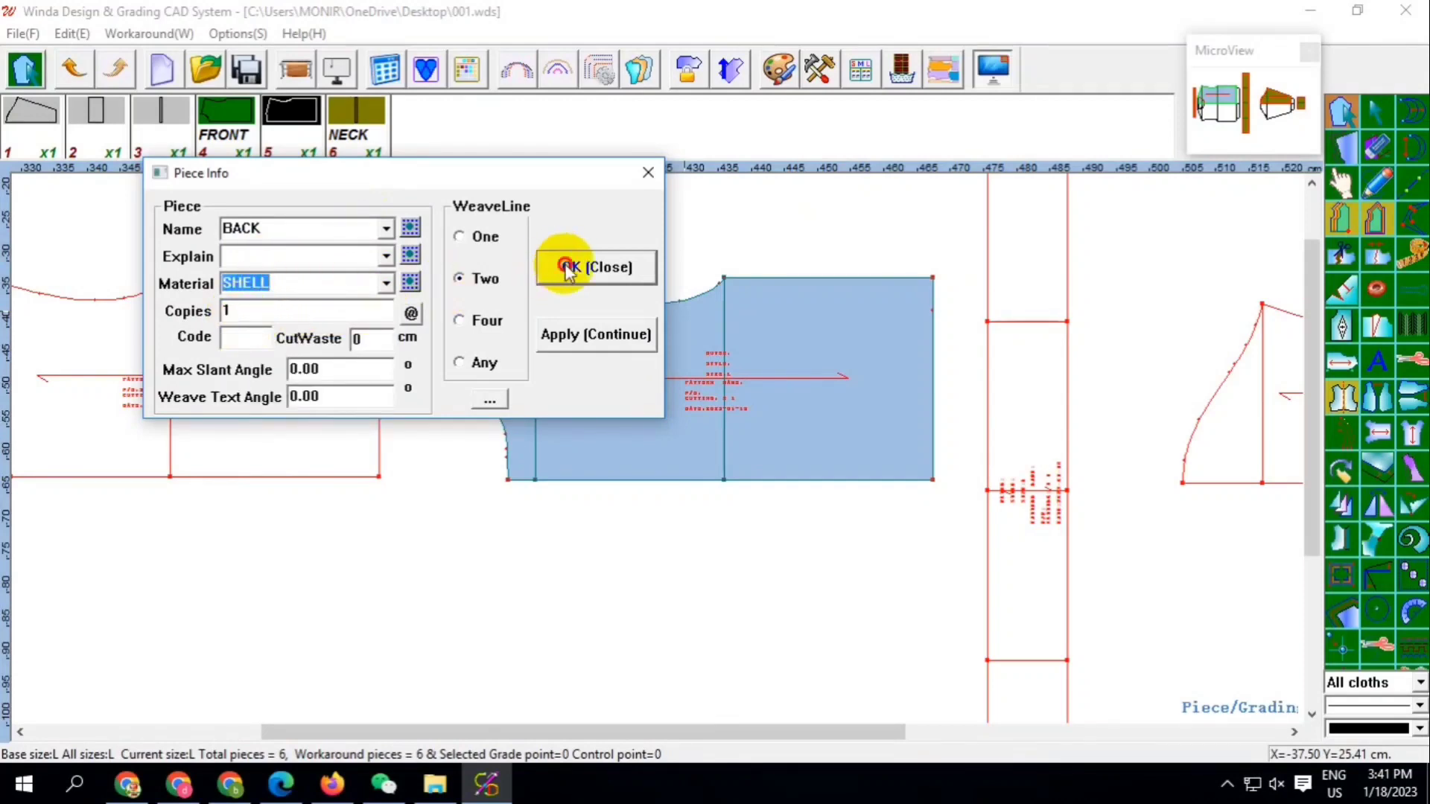
{"action": "left_click", "coordinate": [566, 268]}
Name the long vertical strip BOTTOM with RIB material
{"action": "scroll", "coordinate": [638, 368], "scroll_direction": "down", "scroll_amount": 3}
{"action": "scroll", "coordinate": [607, 342], "scroll_direction": "up", "scroll_amount": 2}
{"action": "left_click", "coordinate": [599, 324]}
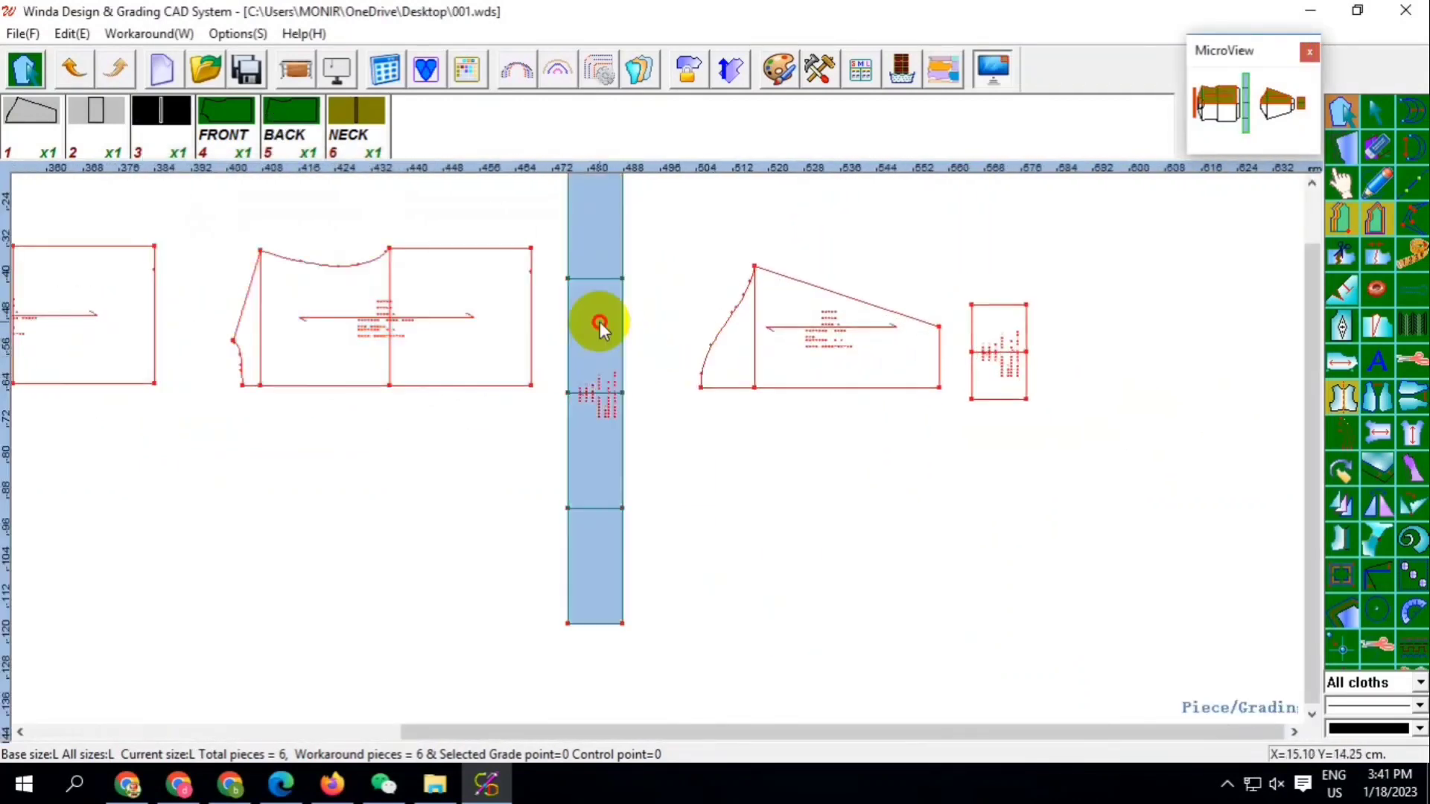
{"action": "double_click", "coordinate": [600, 324]}
{"action": "left_click", "coordinate": [386, 229]}
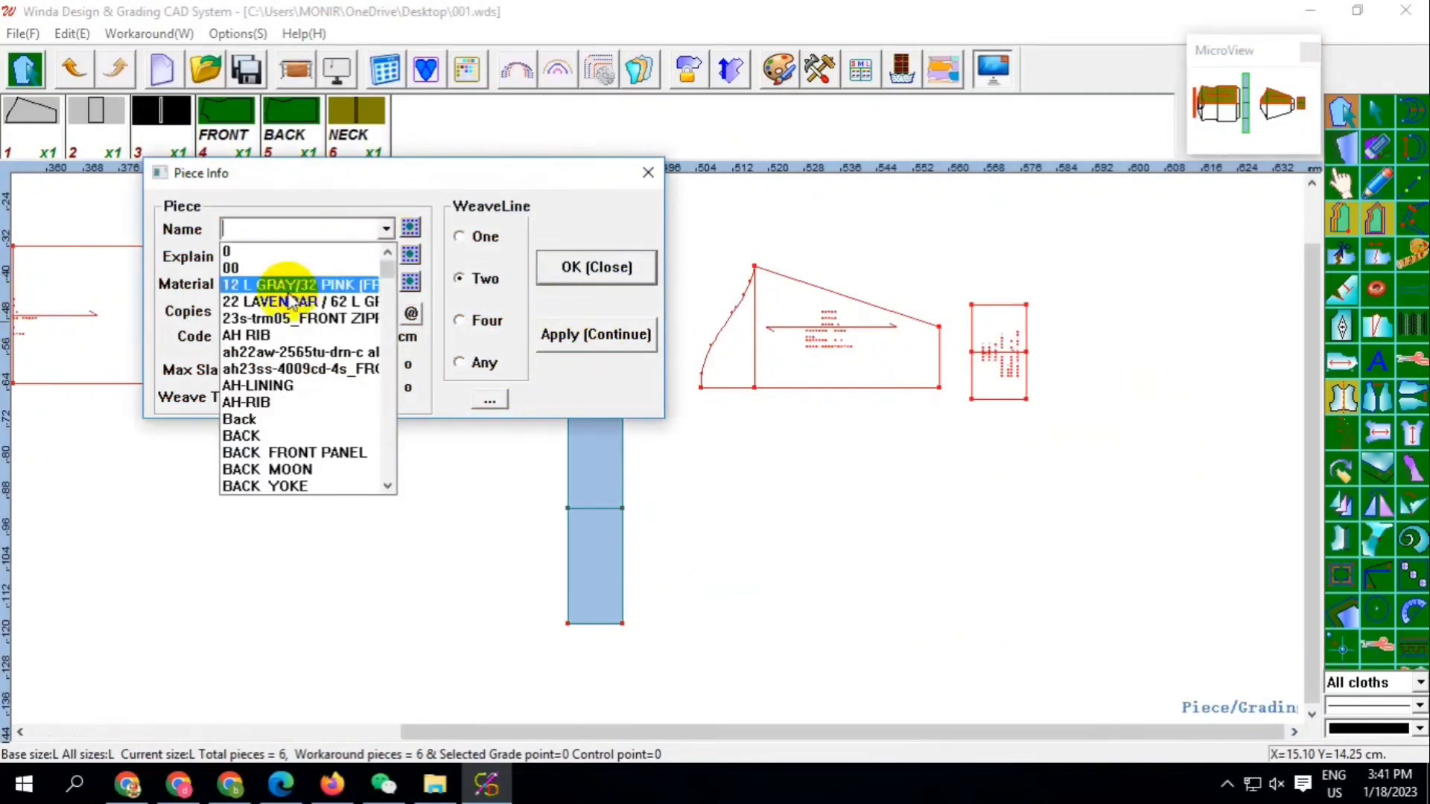
{"action": "left_click", "coordinate": [246, 231]}
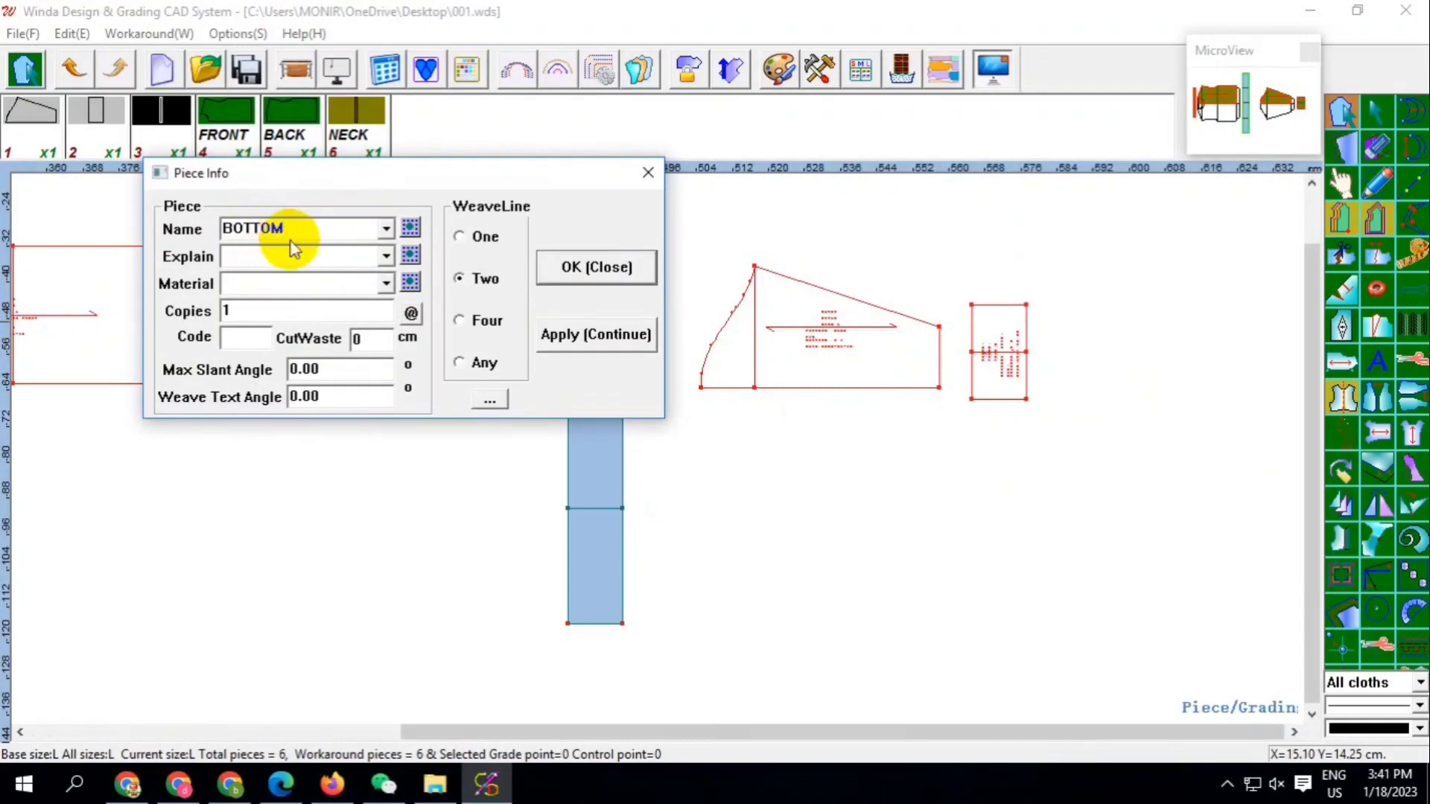
{"action": "left_click", "coordinate": [388, 284]}
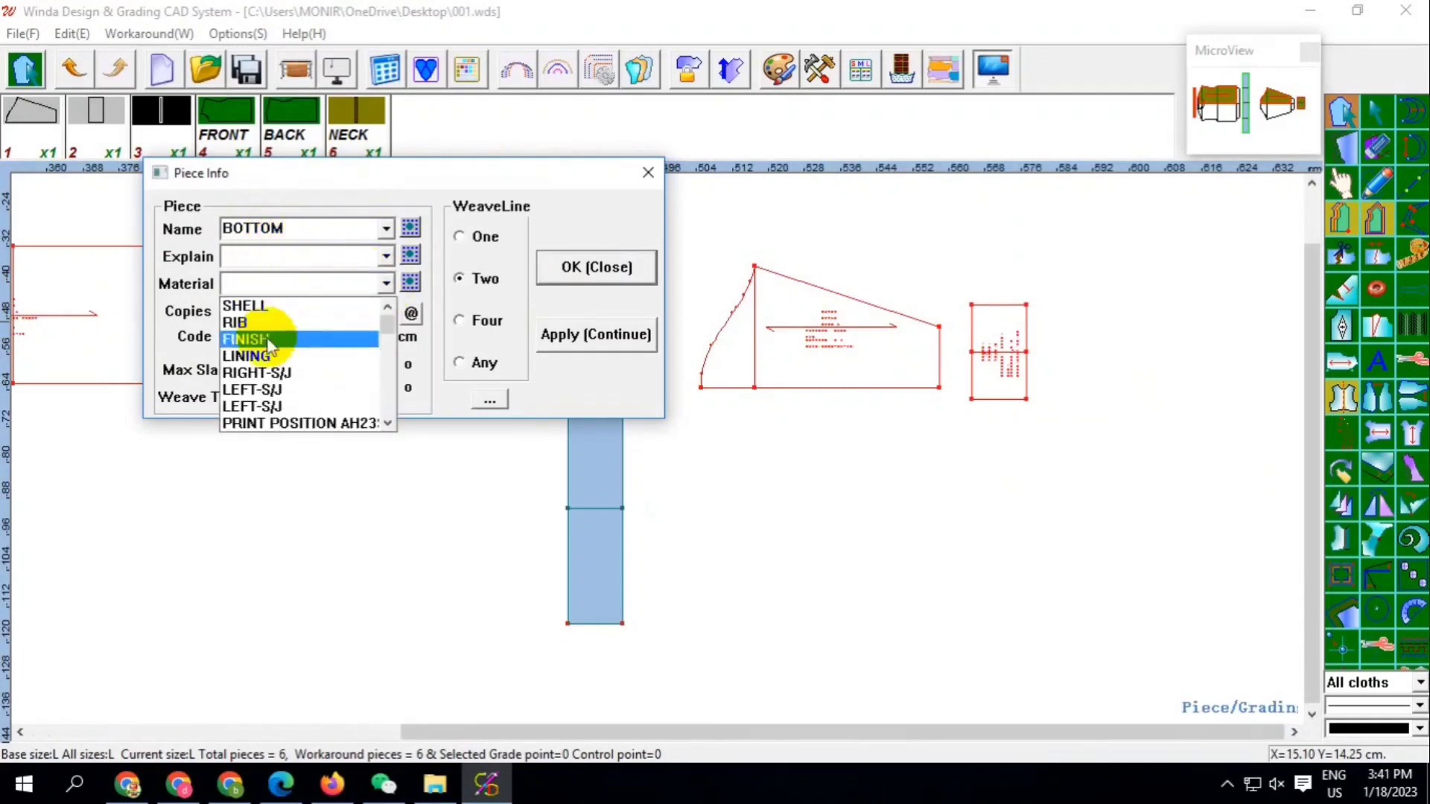
{"action": "left_click", "coordinate": [246, 327]}
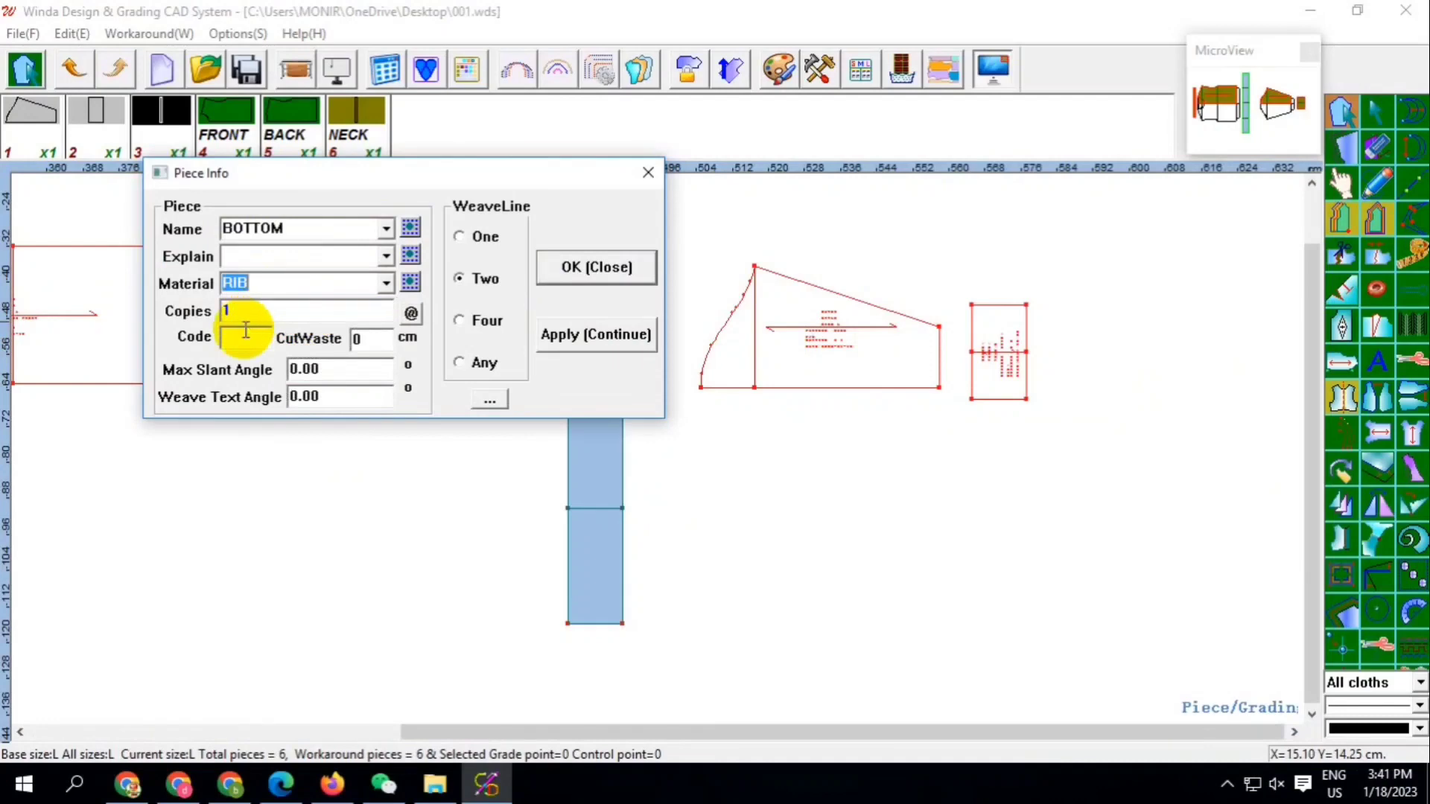
{"action": "left_click", "coordinate": [551, 266]}
Name the sleeve piece SLEAVE with SHELL material and 2 copies
{"action": "left_click", "coordinate": [771, 356]}
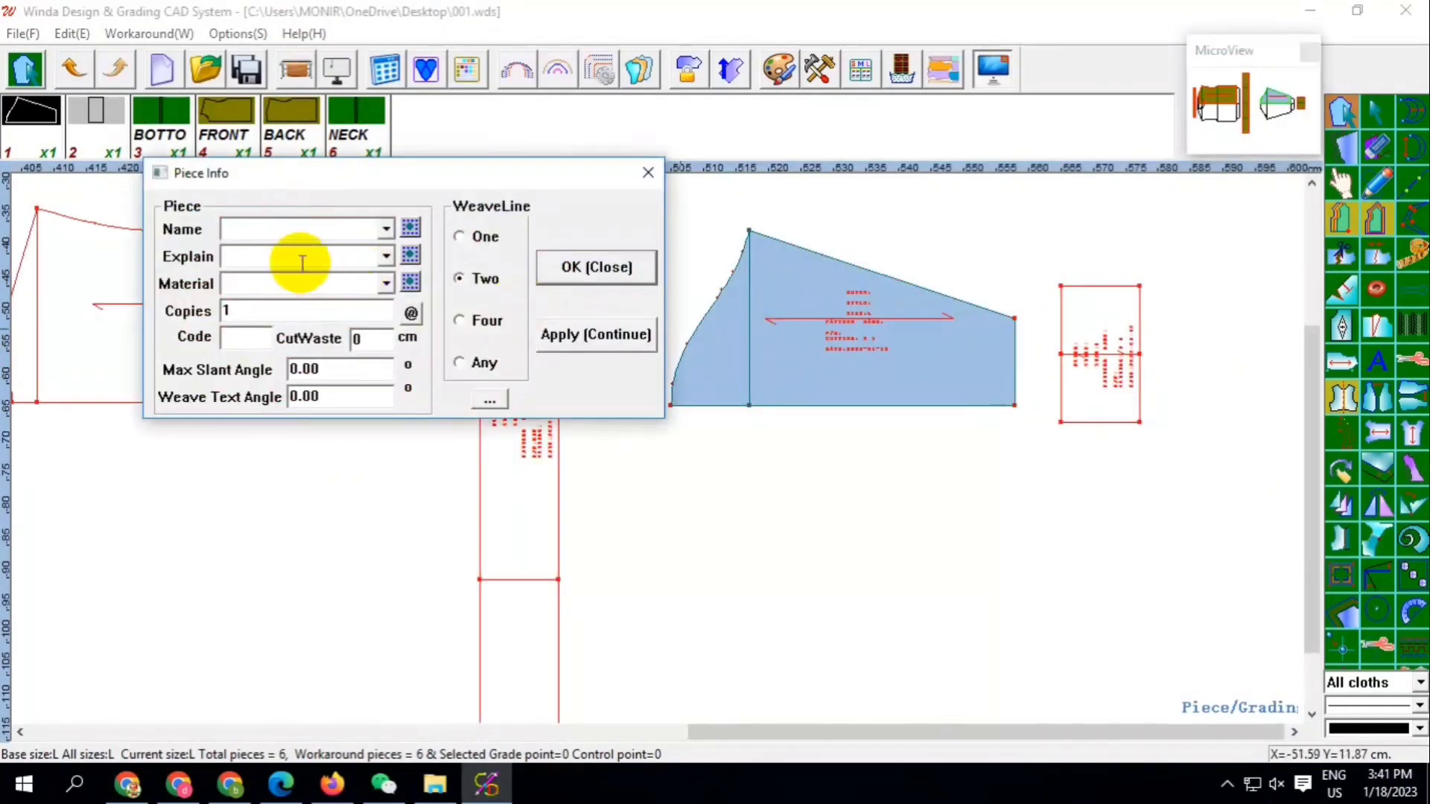
{"action": "left_click", "coordinate": [385, 229]}
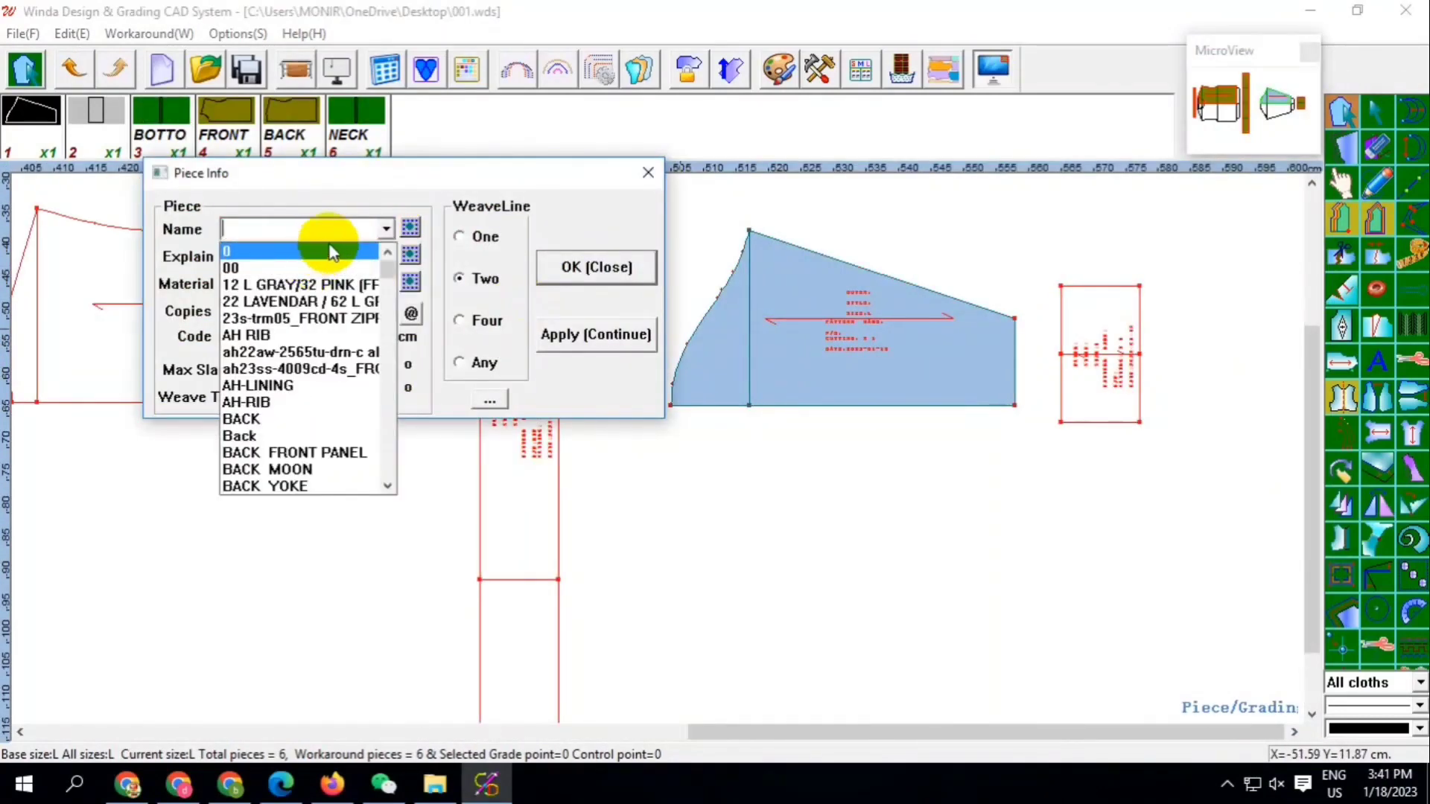
{"action": "type", "text": "S"}
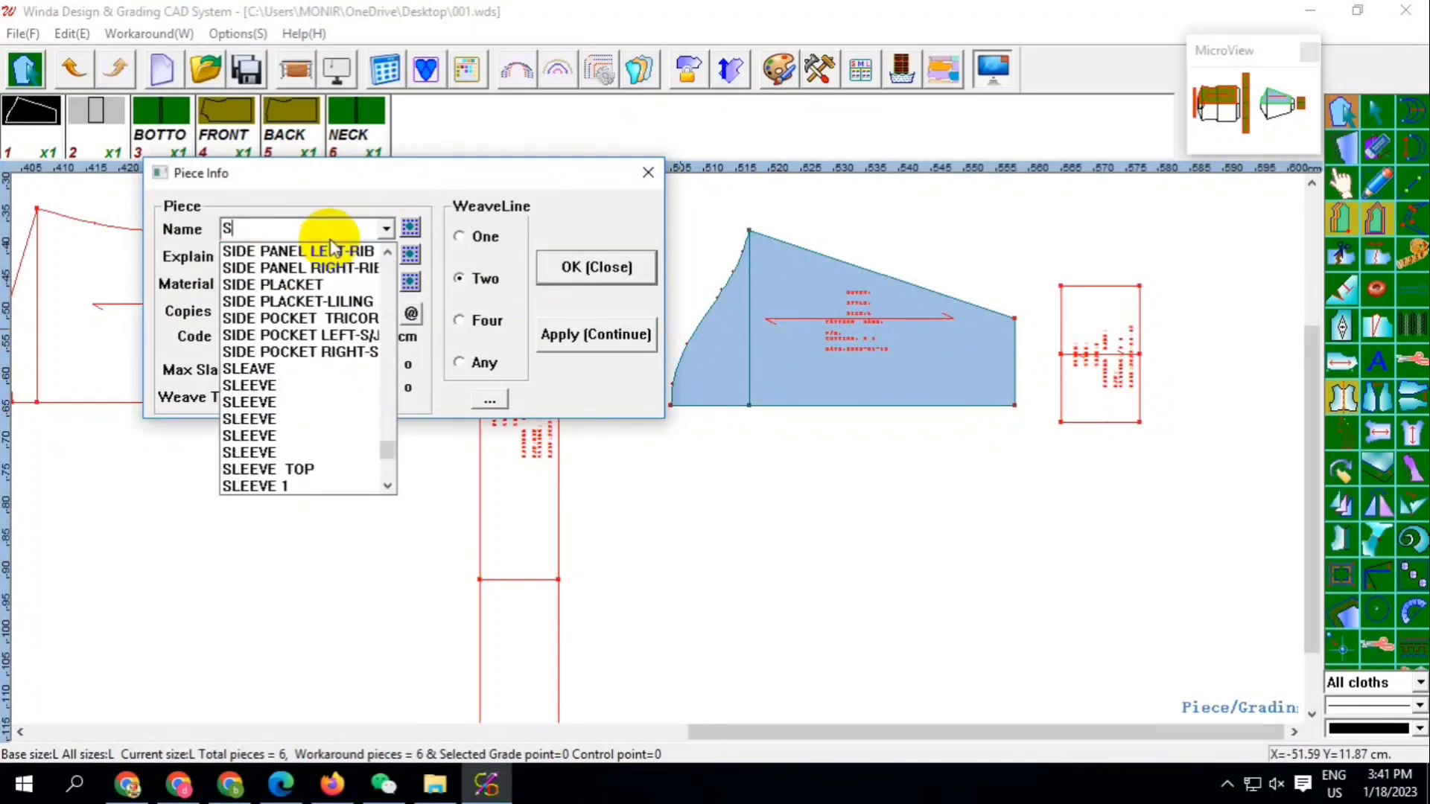
{"action": "type", "text": "L"}
{"action": "left_click", "coordinate": [274, 251]}
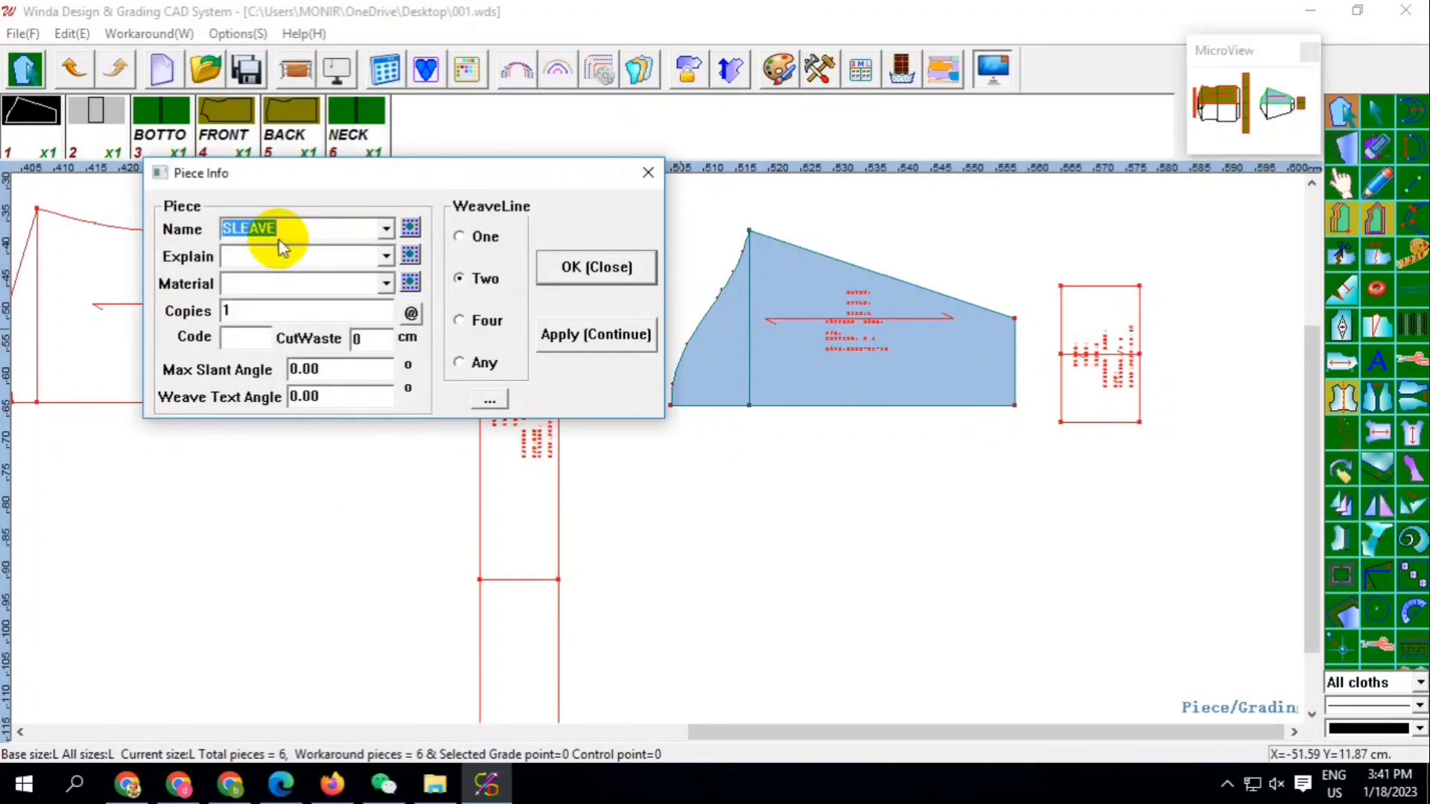
{"action": "left_click", "coordinate": [386, 290]}
{"action": "left_click", "coordinate": [255, 310]}
{"action": "type", "text": "2"}
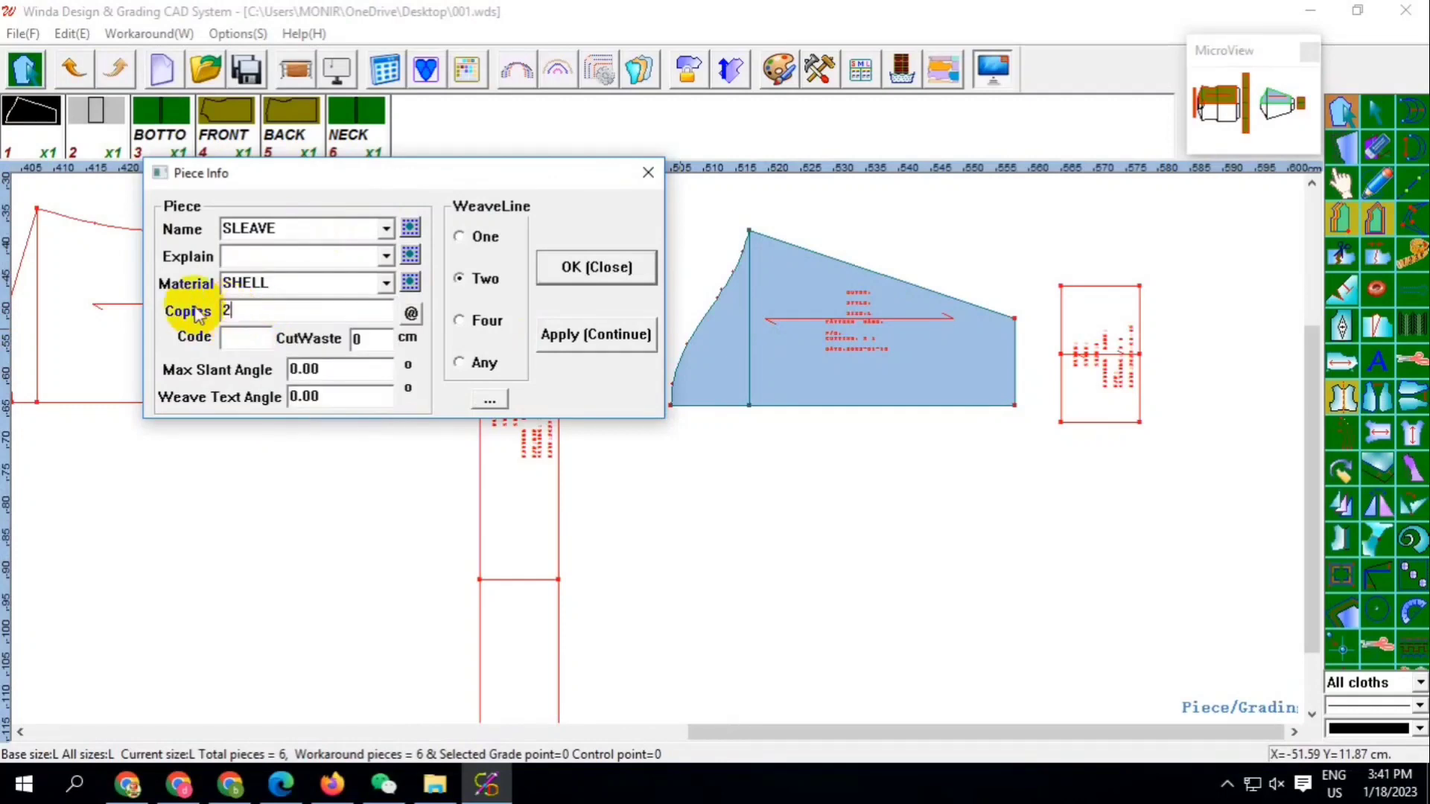
{"action": "left_click", "coordinate": [564, 280]}
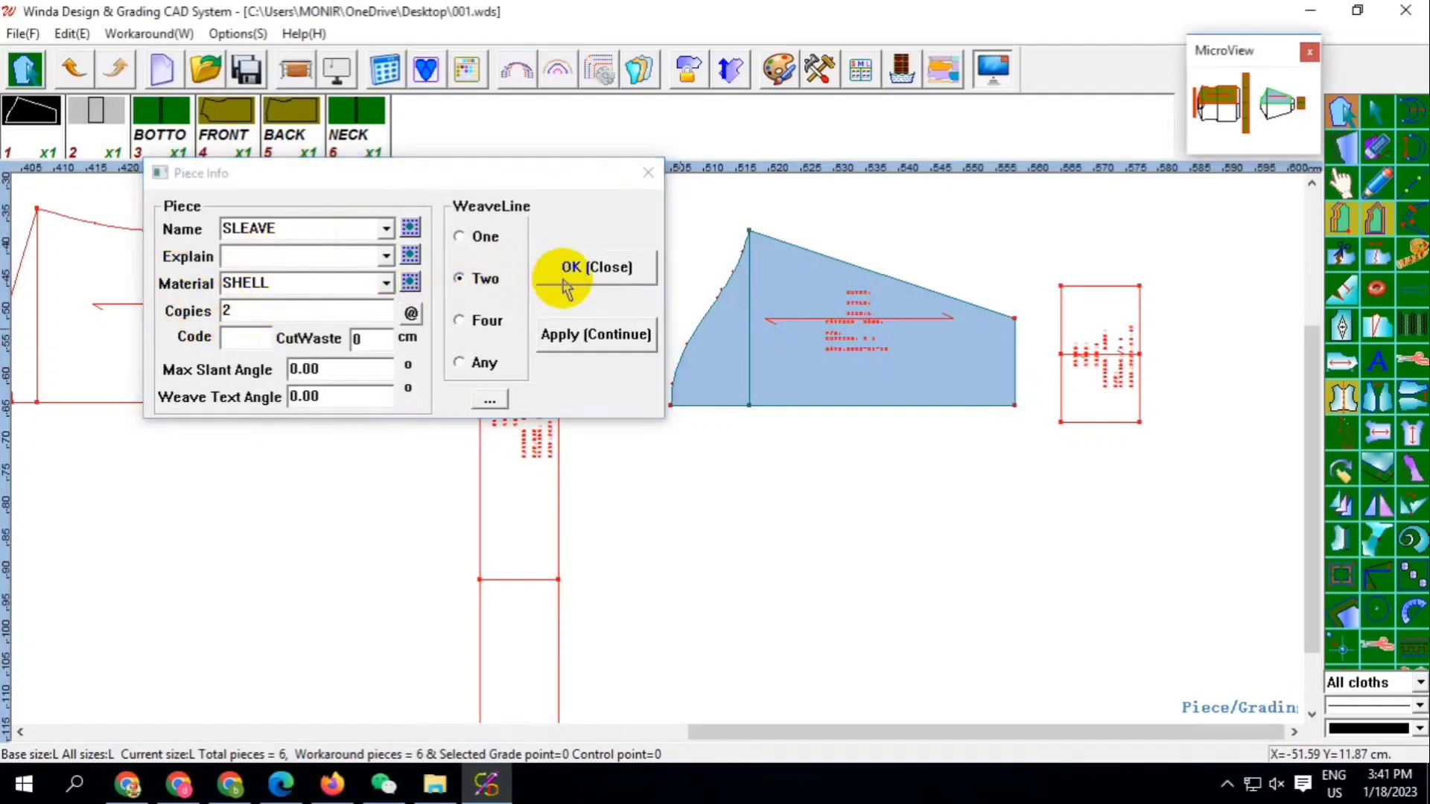
Name the small rectangle SLEEVE CUFF with RIB material and 2 copies
{"action": "scroll", "coordinate": [708, 318], "scroll_direction": "down", "scroll_amount": 1}
{"action": "scroll", "coordinate": [837, 303], "scroll_direction": "up", "scroll_amount": 1}
{"action": "left_click", "coordinate": [836, 290]}
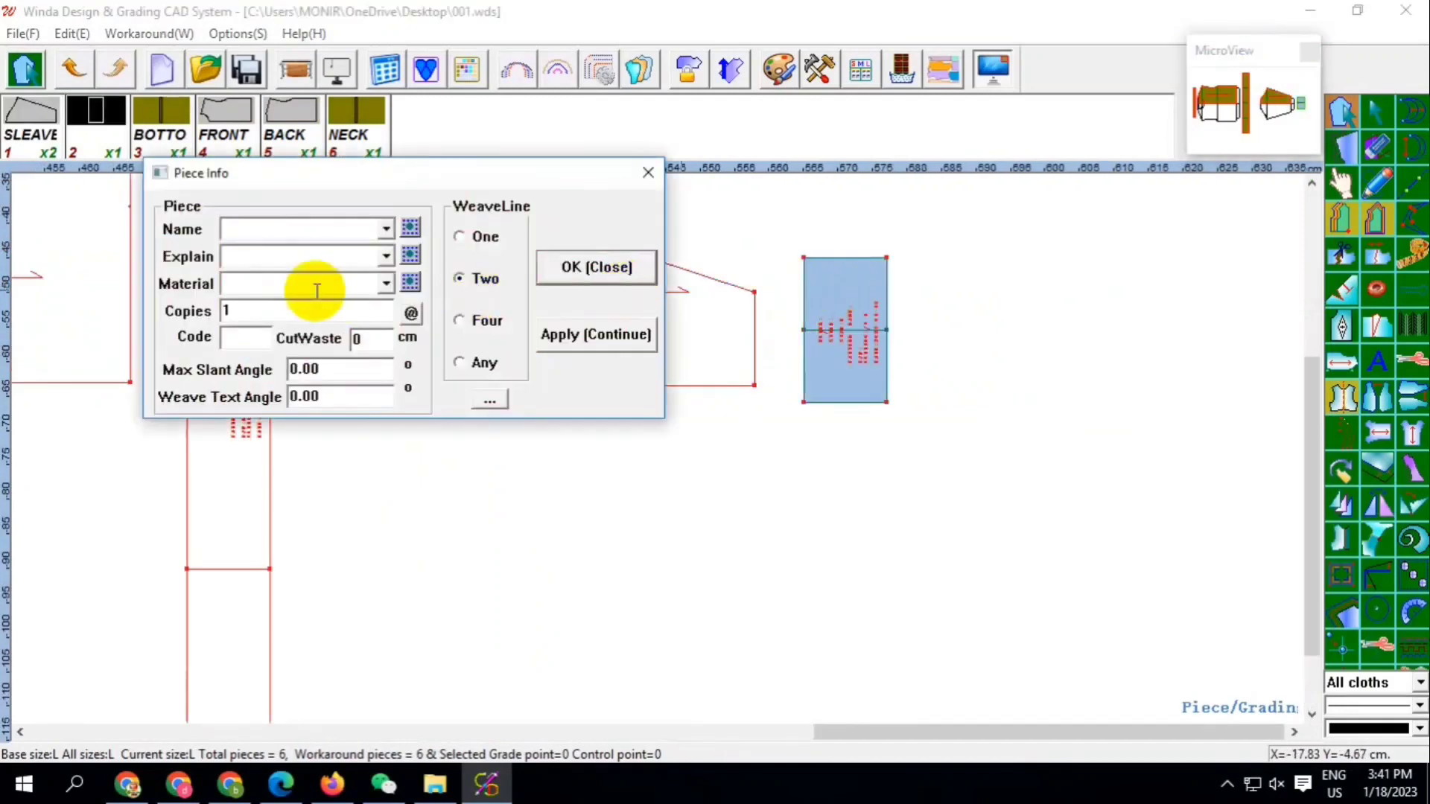
{"action": "left_click", "coordinate": [385, 230]}
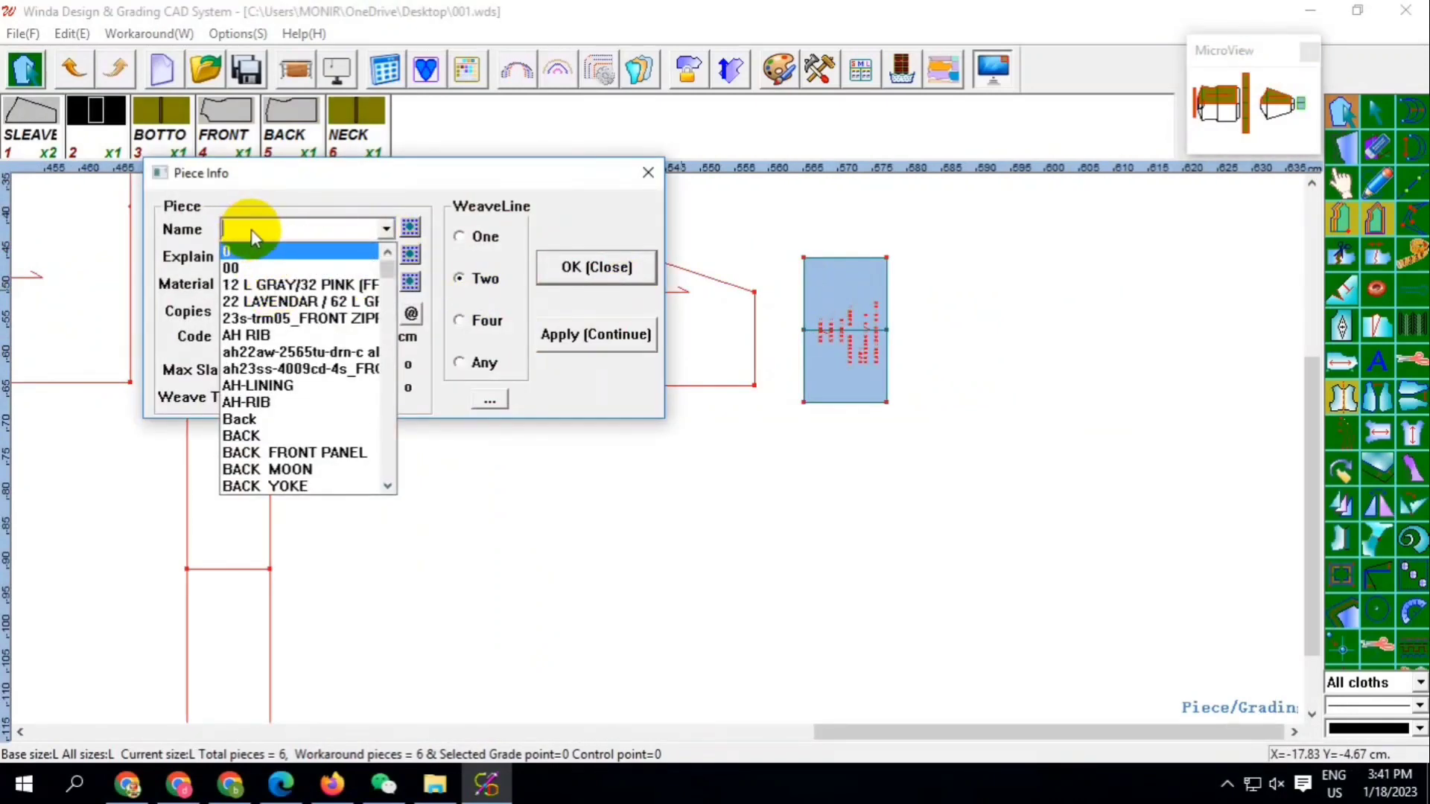
{"action": "type", "text": "VLEEVE"}
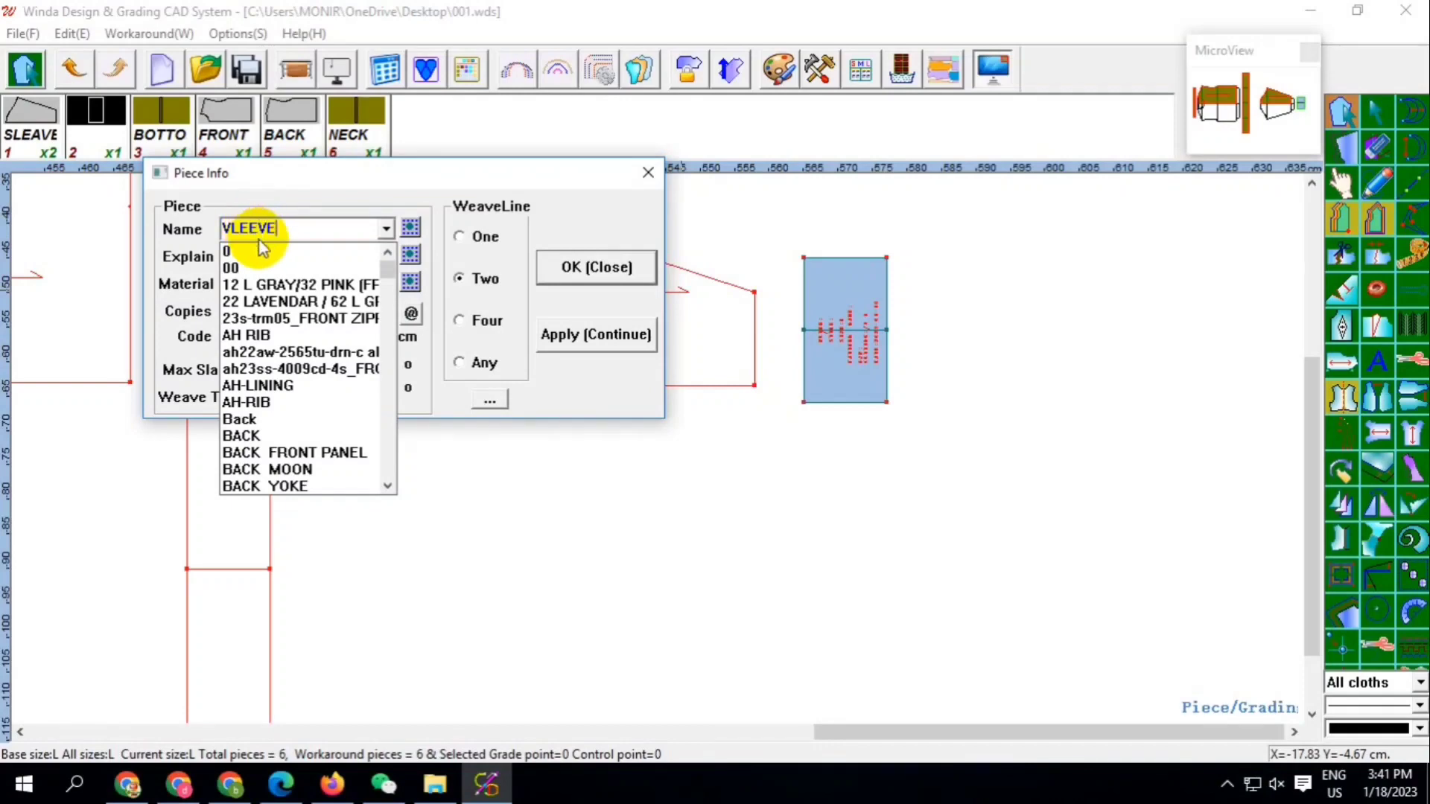
{"action": "left_click", "coordinate": [233, 228]}
{"action": "type", "text": "CUFF"}
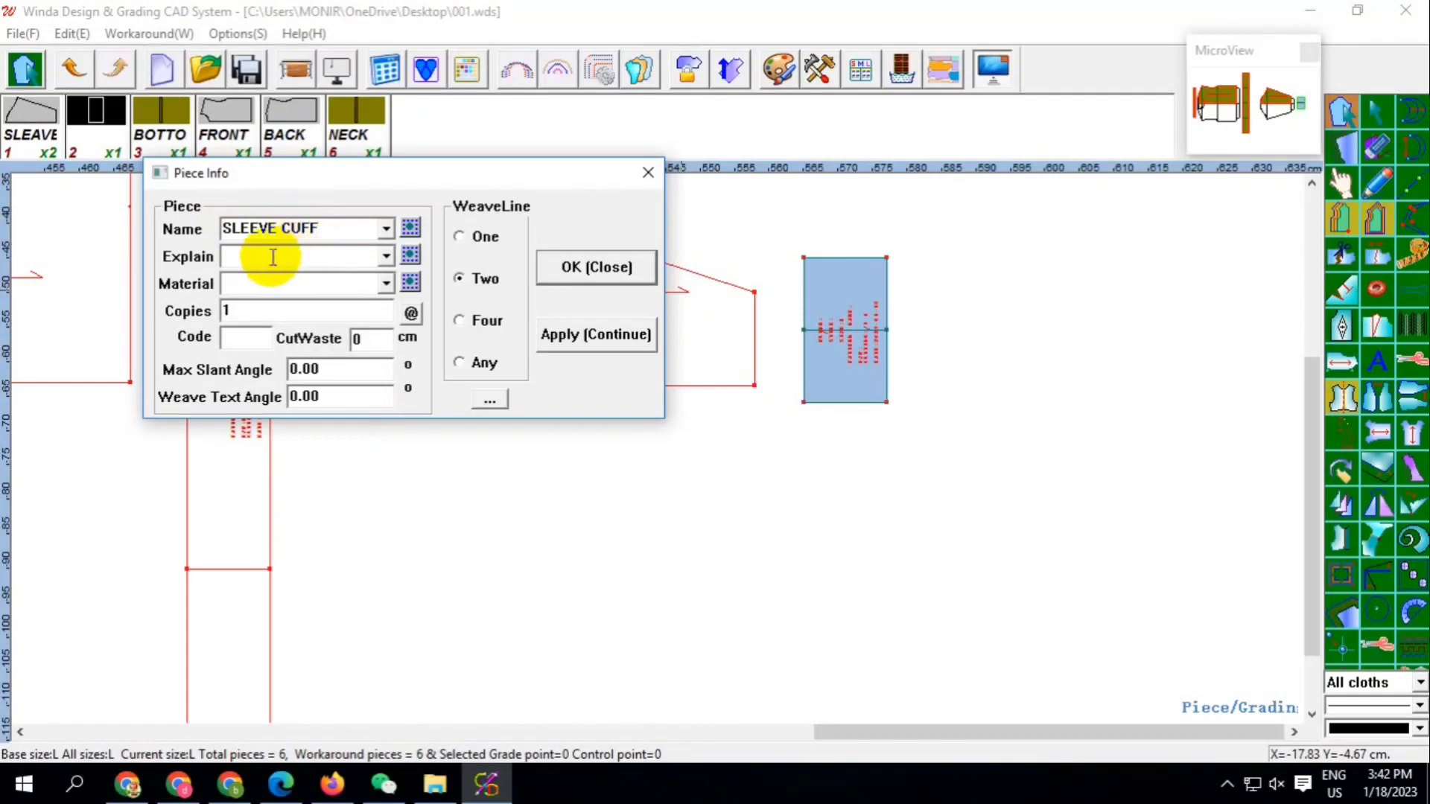
{"action": "left_click", "coordinate": [273, 257]}
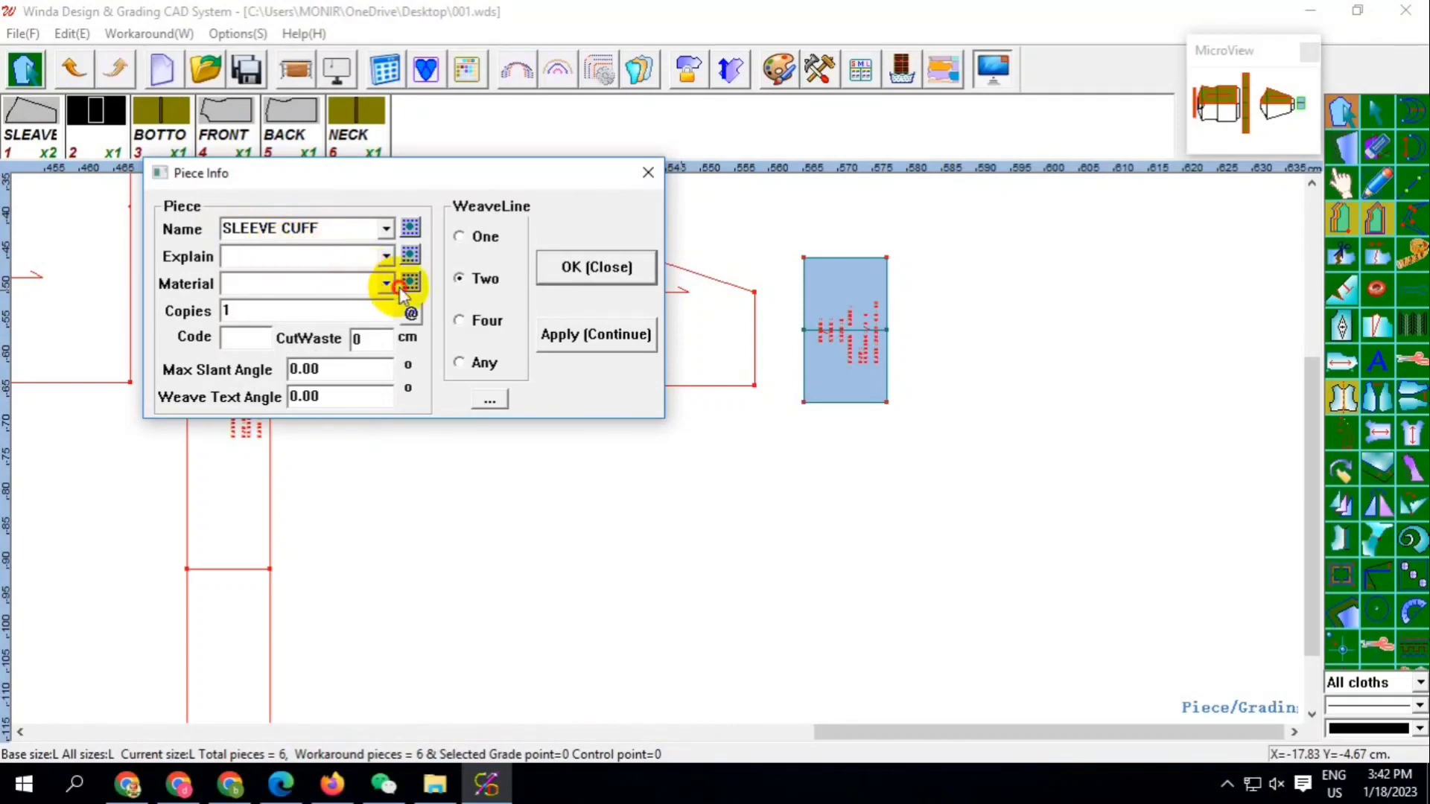
{"action": "left_click", "coordinate": [385, 284]}
{"action": "left_click", "coordinate": [280, 317]}
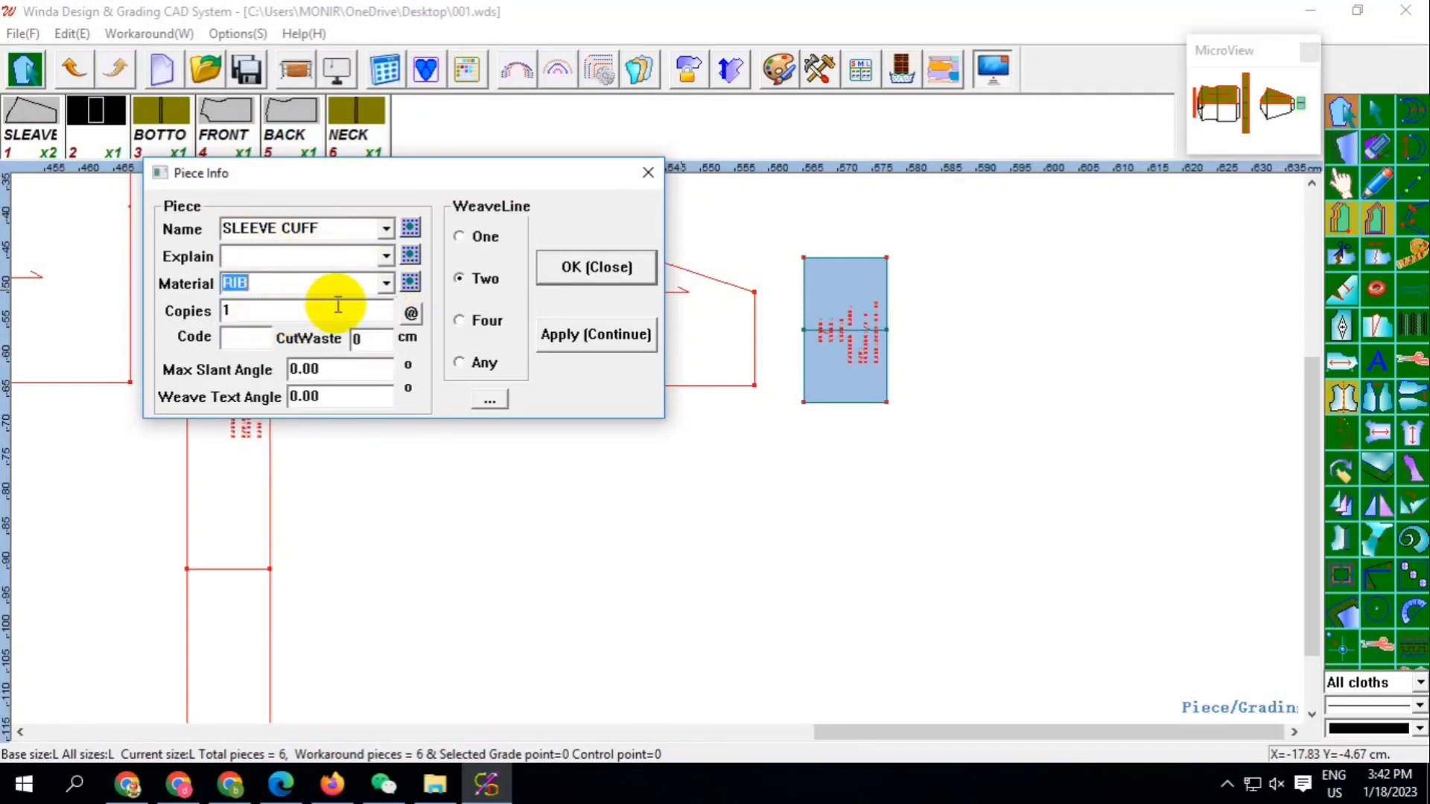
{"action": "left_click_drag", "start_coordinate": [302, 307], "coordinate": [226, 311]}
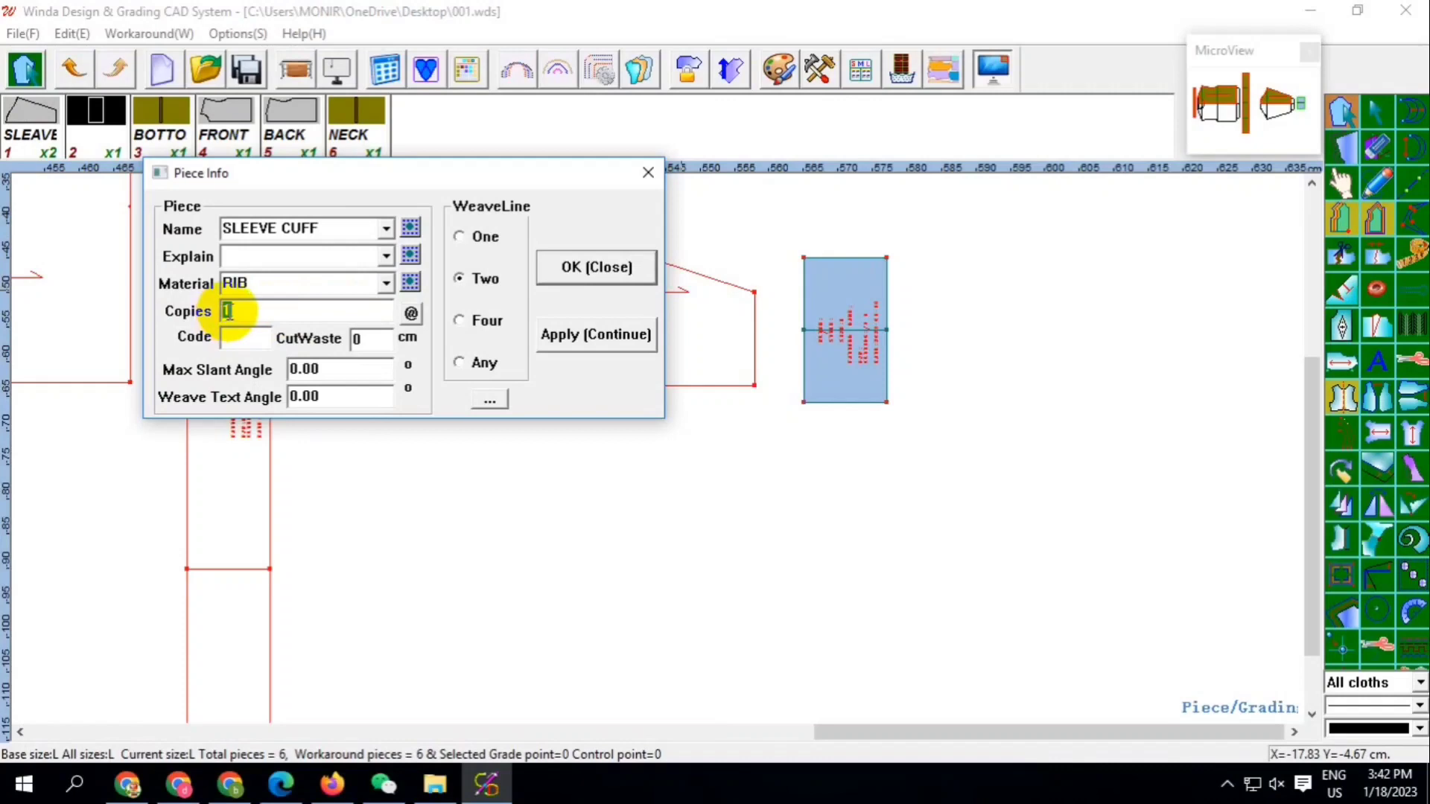
{"action": "type", "text": "2"}
Confirm the SLEEVE CUFF settings and save the pattern file
{"action": "left_click", "coordinate": [570, 270]}
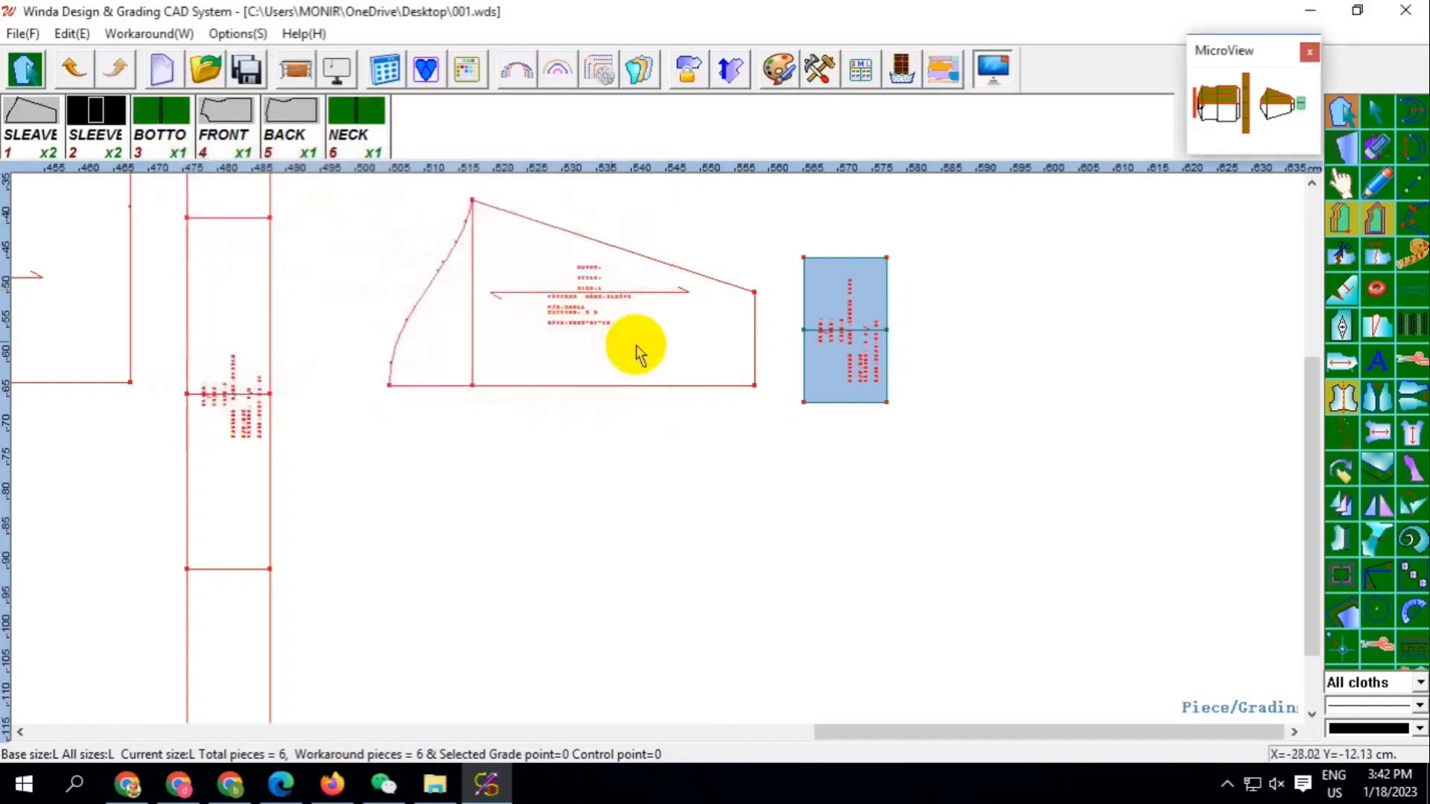
{"action": "scroll", "coordinate": [633, 353], "scroll_direction": "down", "scroll_amount": 3}
{"action": "scroll", "coordinate": [629, 356], "scroll_direction": "down", "scroll_amount": 1}
{"action": "scroll", "coordinate": [352, 217], "scroll_direction": "down", "scroll_amount": 1}
{"action": "left_click", "coordinate": [242, 65]}
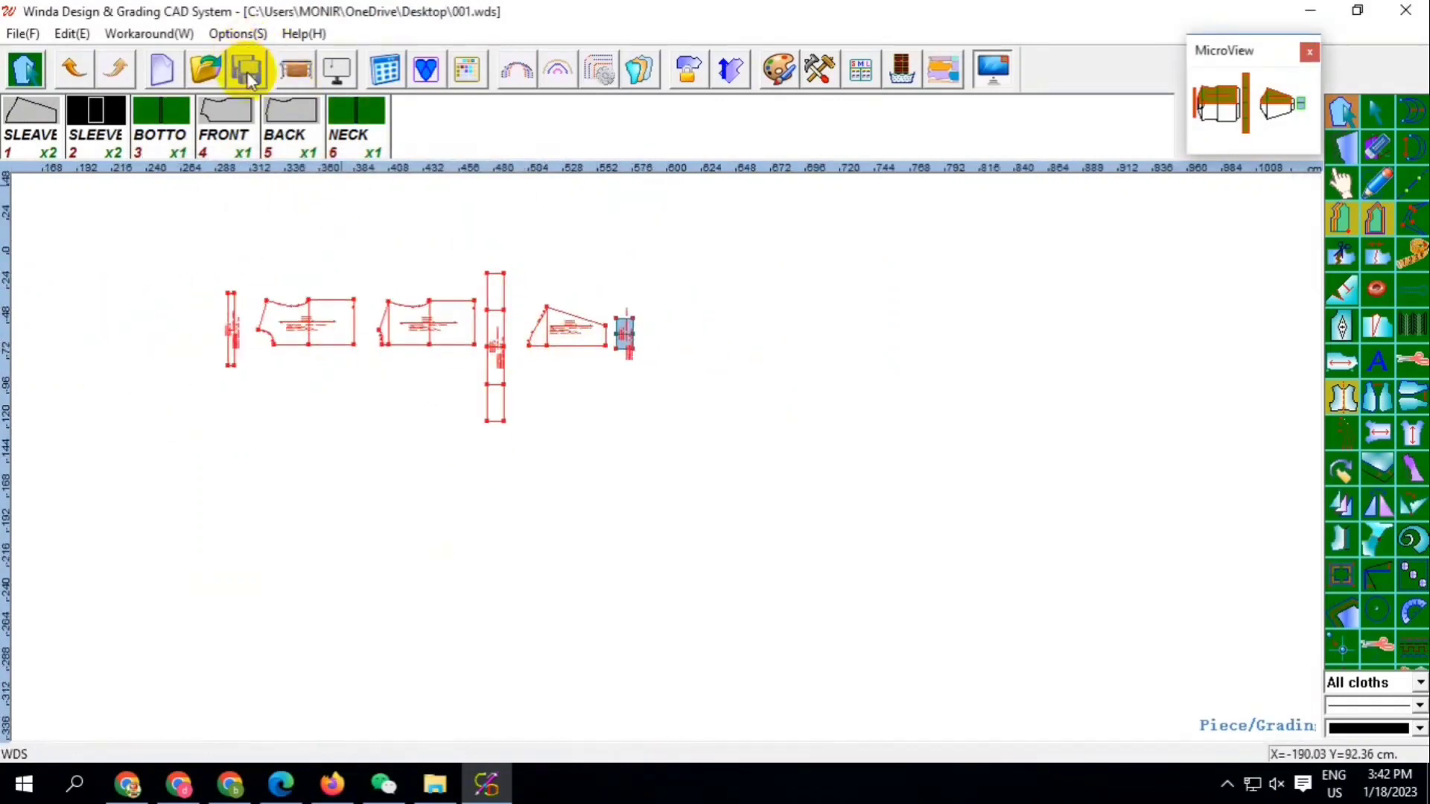
{"action": "scroll", "coordinate": [255, 320], "scroll_direction": "up", "scroll_amount": 2}
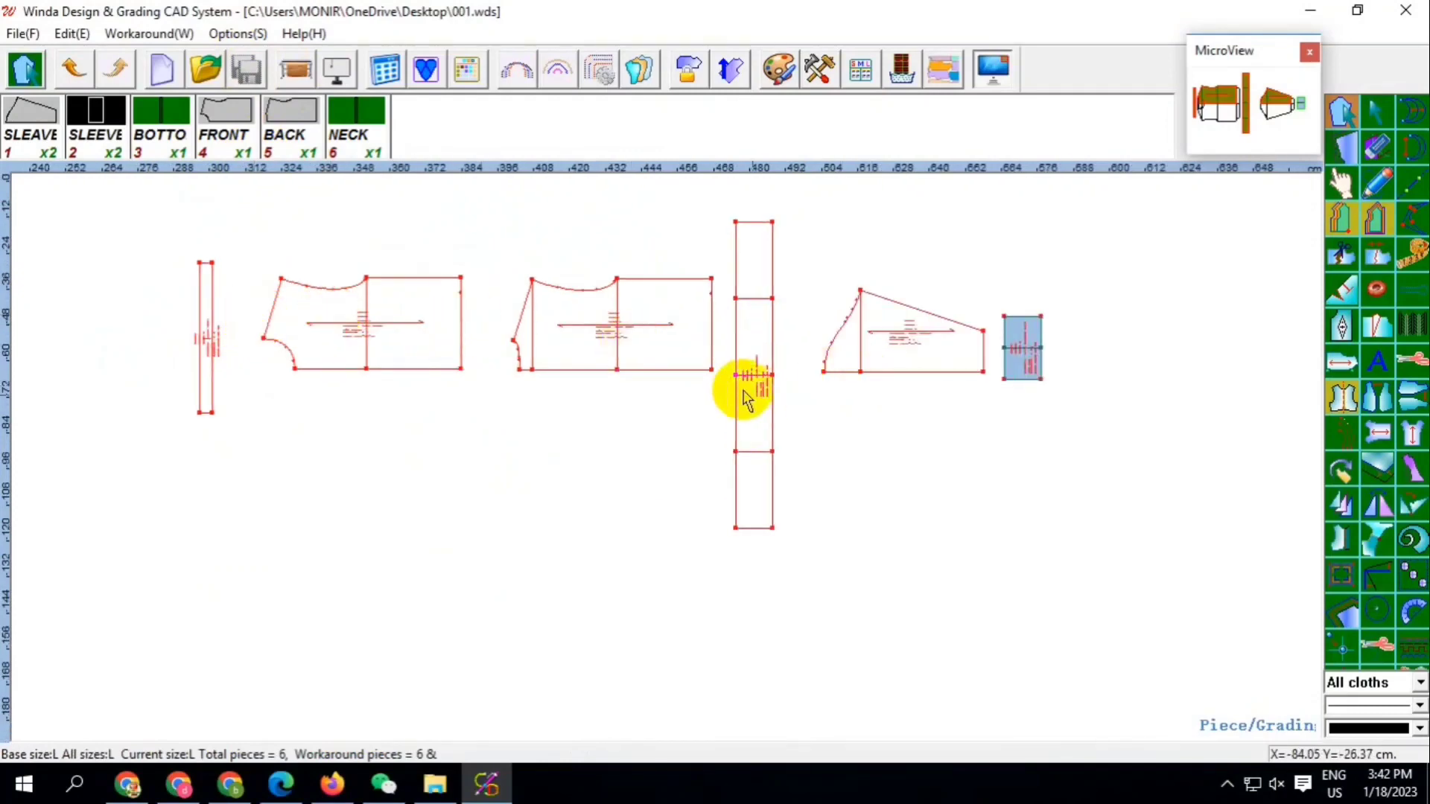
{"action": "scroll", "coordinate": [743, 342], "scroll_direction": "up", "scroll_amount": 1}
{"action": "scroll", "coordinate": [747, 330], "scroll_direction": "up", "scroll_amount": 1}
Add a 1 cm seam allowance around all body, band and sleeve pieces
{"action": "left_click", "coordinate": [1341, 149]}
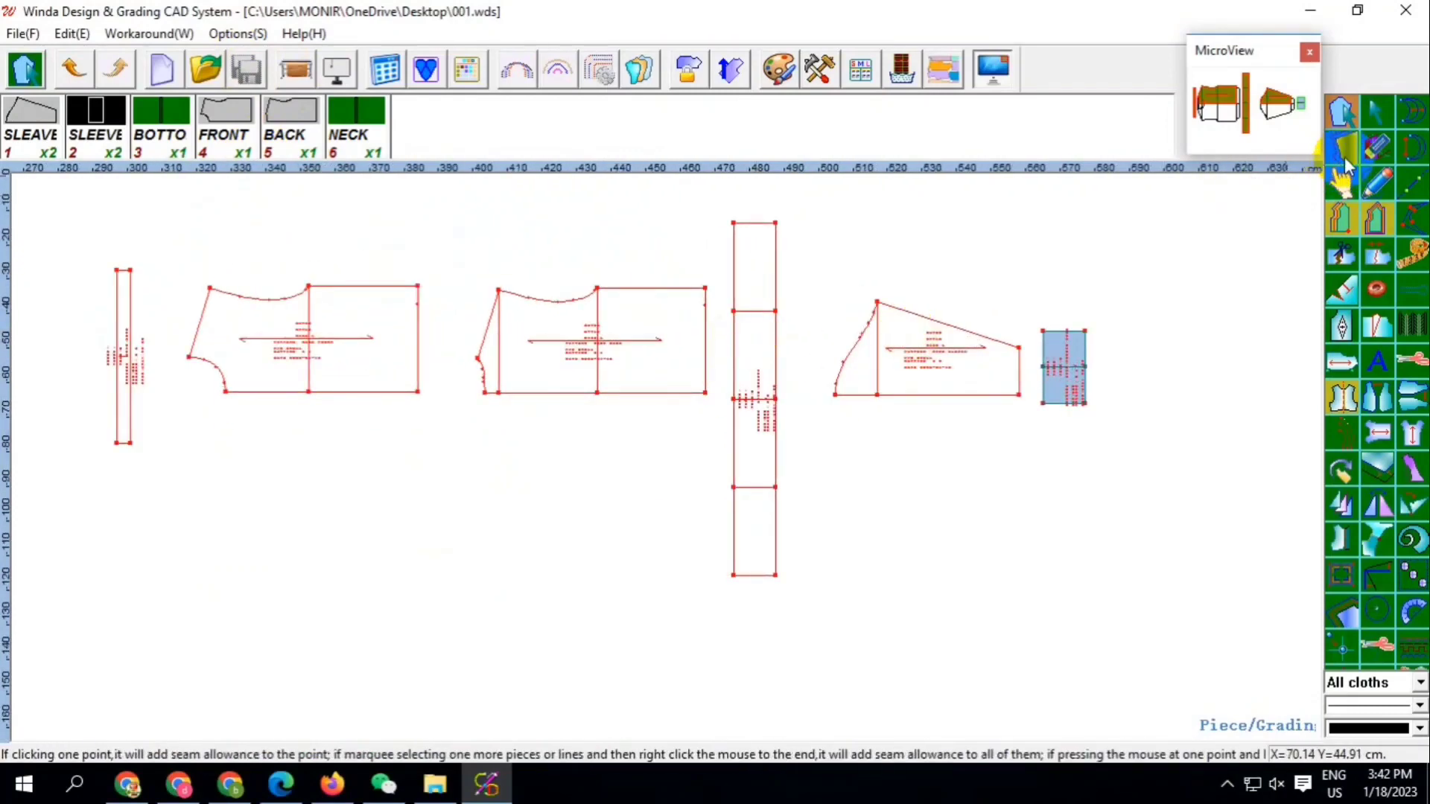
{"action": "scroll", "coordinate": [604, 344], "scroll_direction": "down", "scroll_amount": 1}
{"action": "left_click_drag", "start_coordinate": [251, 222], "coordinate": [1007, 514]}
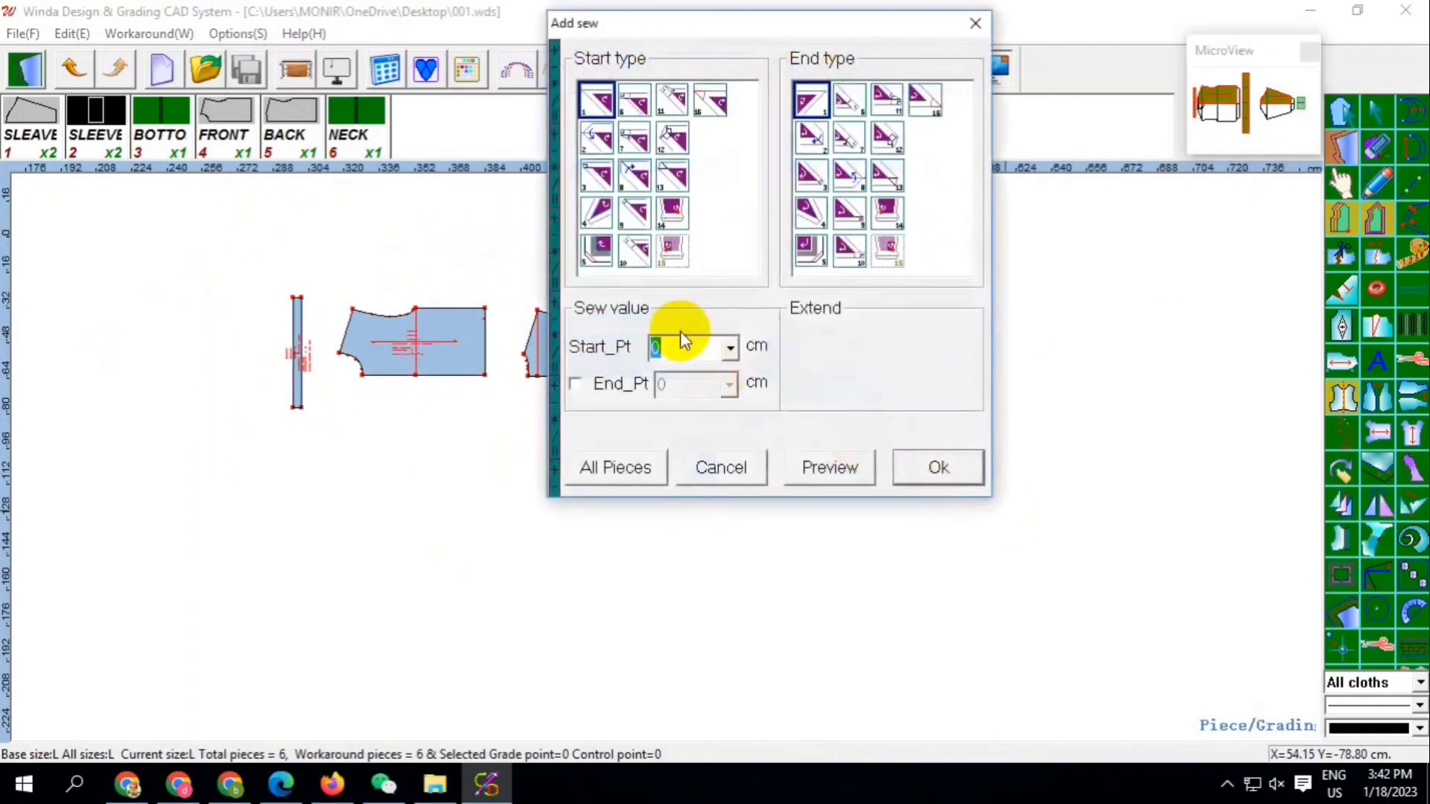
{"action": "type", "text": "1"}
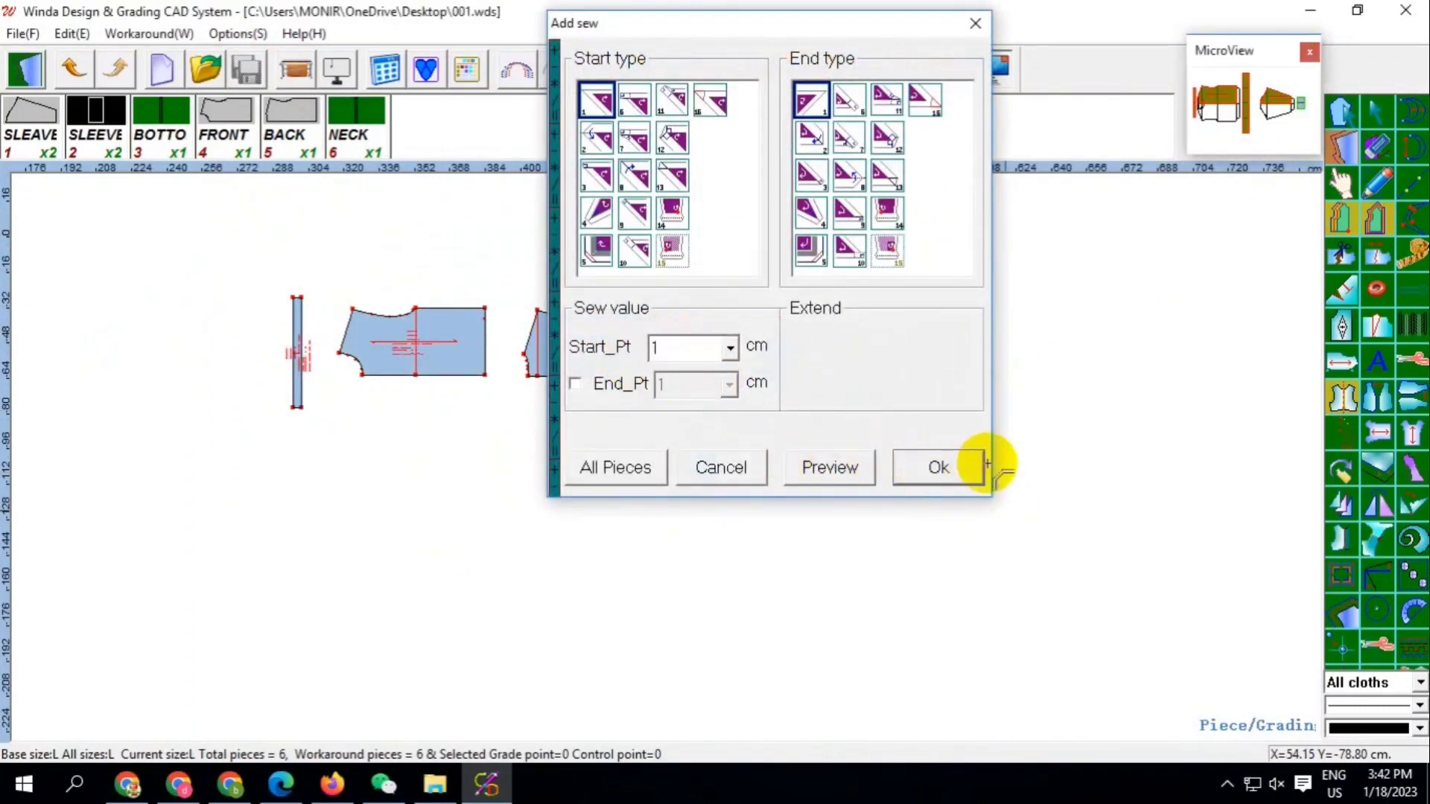
{"action": "left_click", "coordinate": [972, 465]}
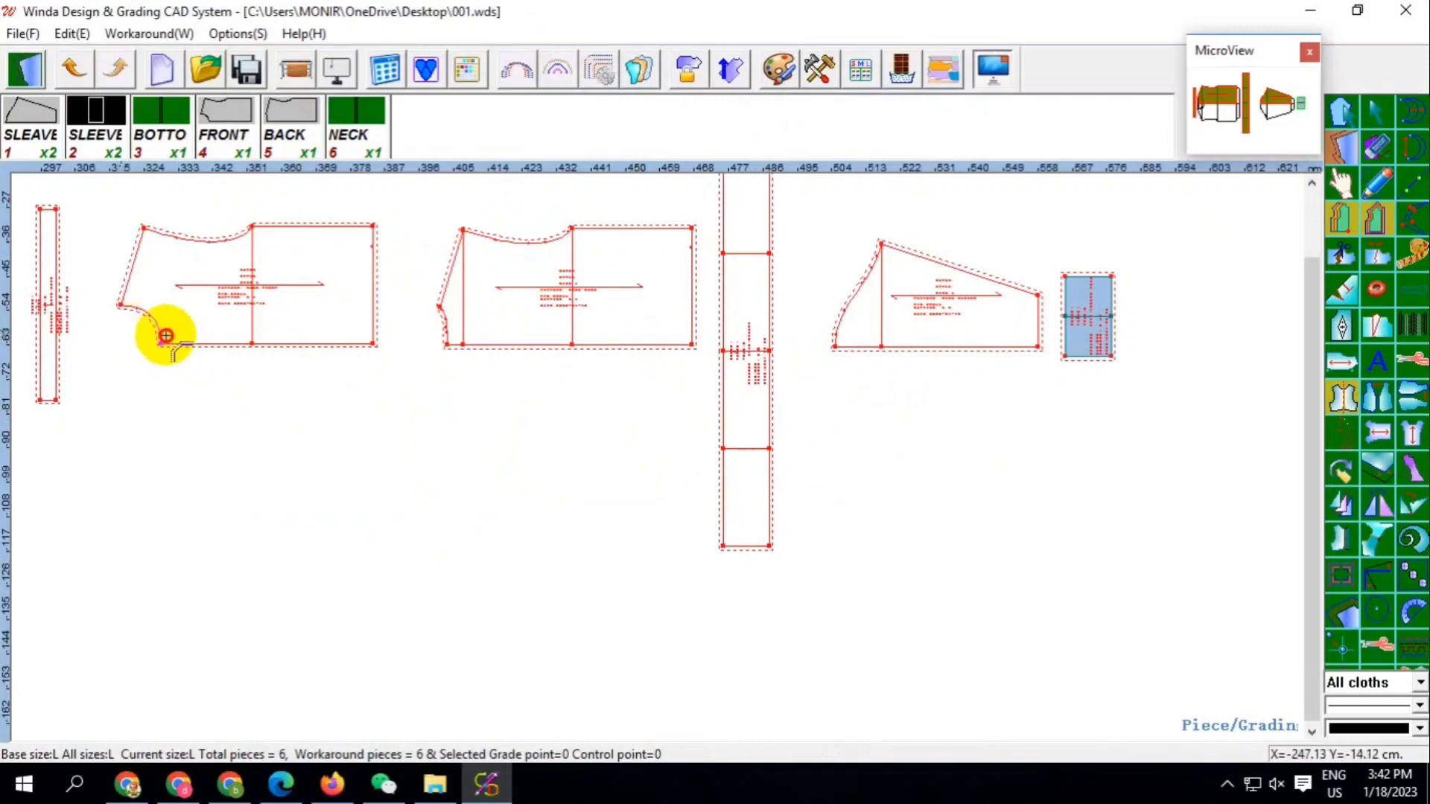
{"action": "left_click", "coordinate": [166, 336]}
{"action": "left_click", "coordinate": [415, 359]}
{"action": "left_click_drag", "start_coordinate": [417, 339], "coordinate": [708, 376]}
{"action": "left_click_drag", "start_coordinate": [804, 328], "coordinate": [1053, 418]}
{"action": "right_click", "coordinate": [855, 415]}
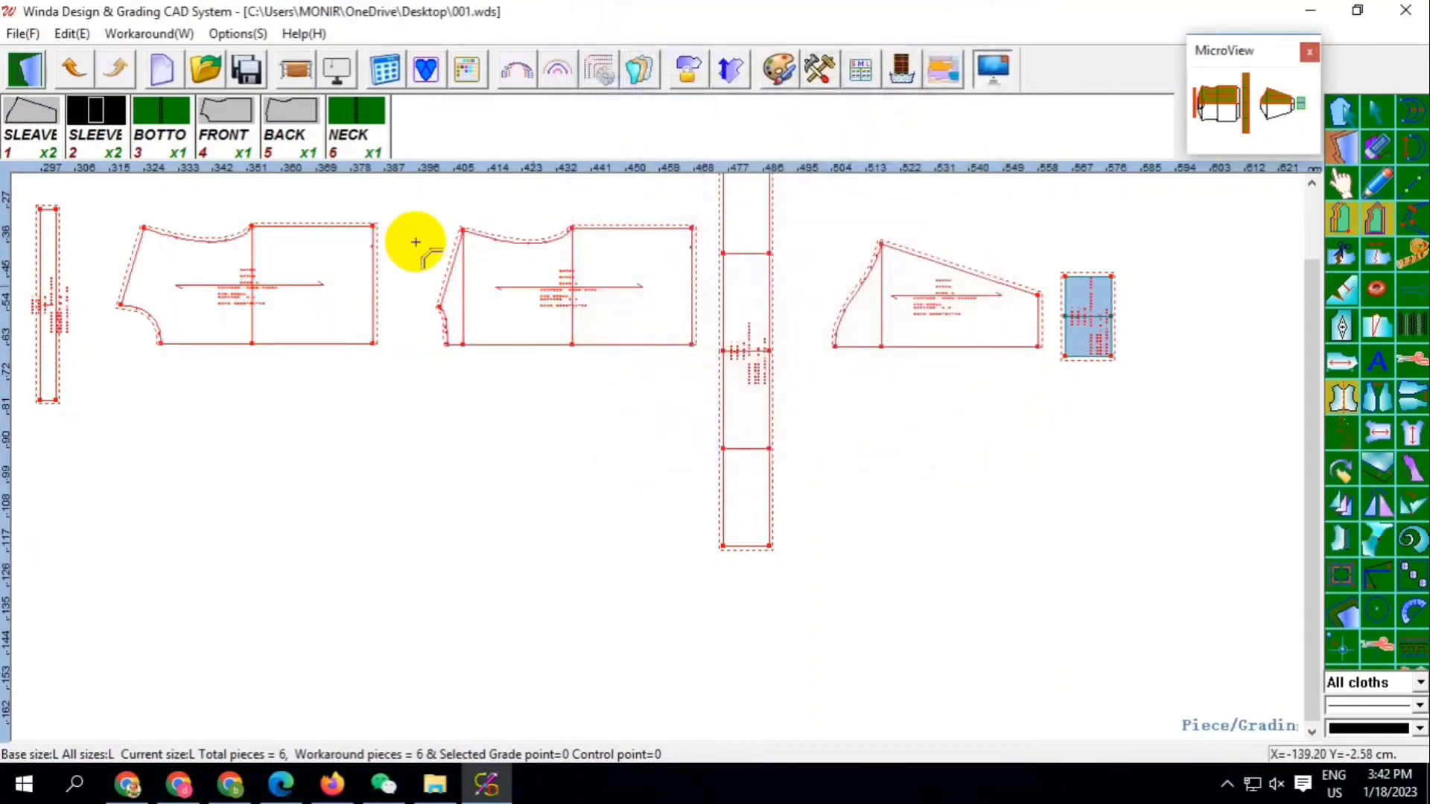
Save the pattern file with the new seam allowances
{"action": "scroll", "coordinate": [415, 245], "scroll_direction": "up", "scroll_amount": 3}
{"action": "scroll", "coordinate": [415, 256], "scroll_direction": "down", "scroll_amount": 3}
{"action": "left_click", "coordinate": [249, 71]}
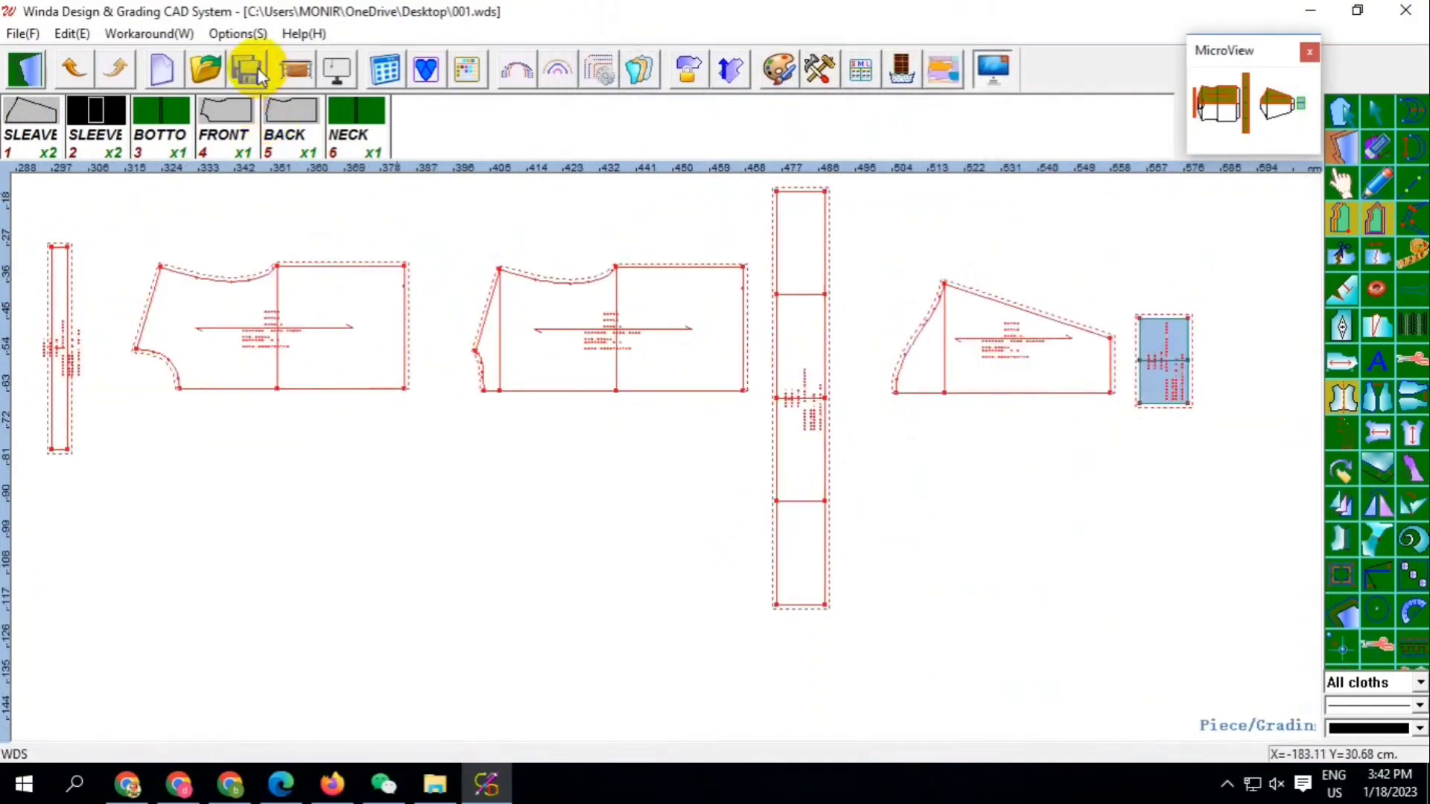
{"action": "scroll", "coordinate": [200, 256], "scroll_direction": "down", "scroll_amount": 1}
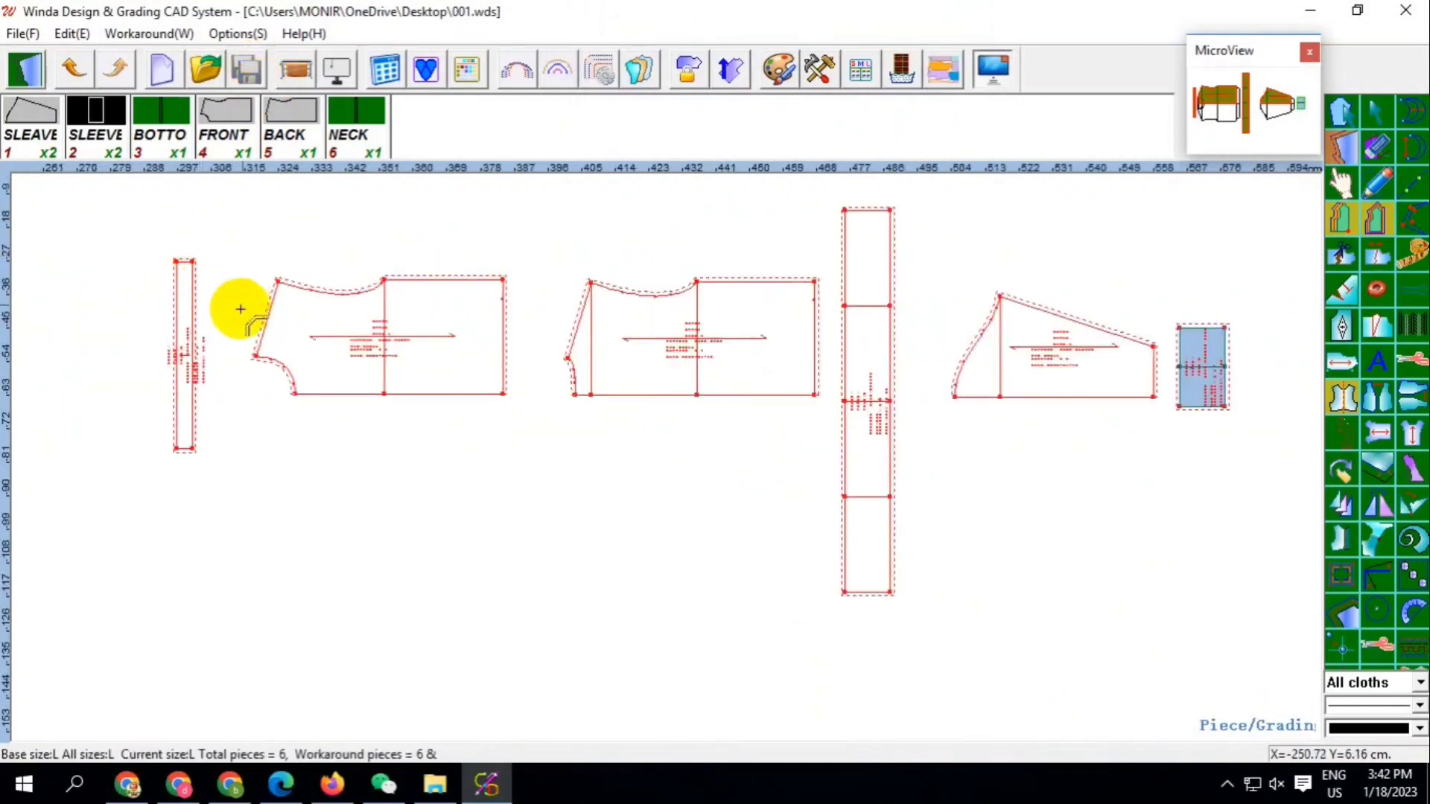
Enter style name 001 and choose the saved client name in Style Info
{"action": "left_click", "coordinate": [228, 35]}
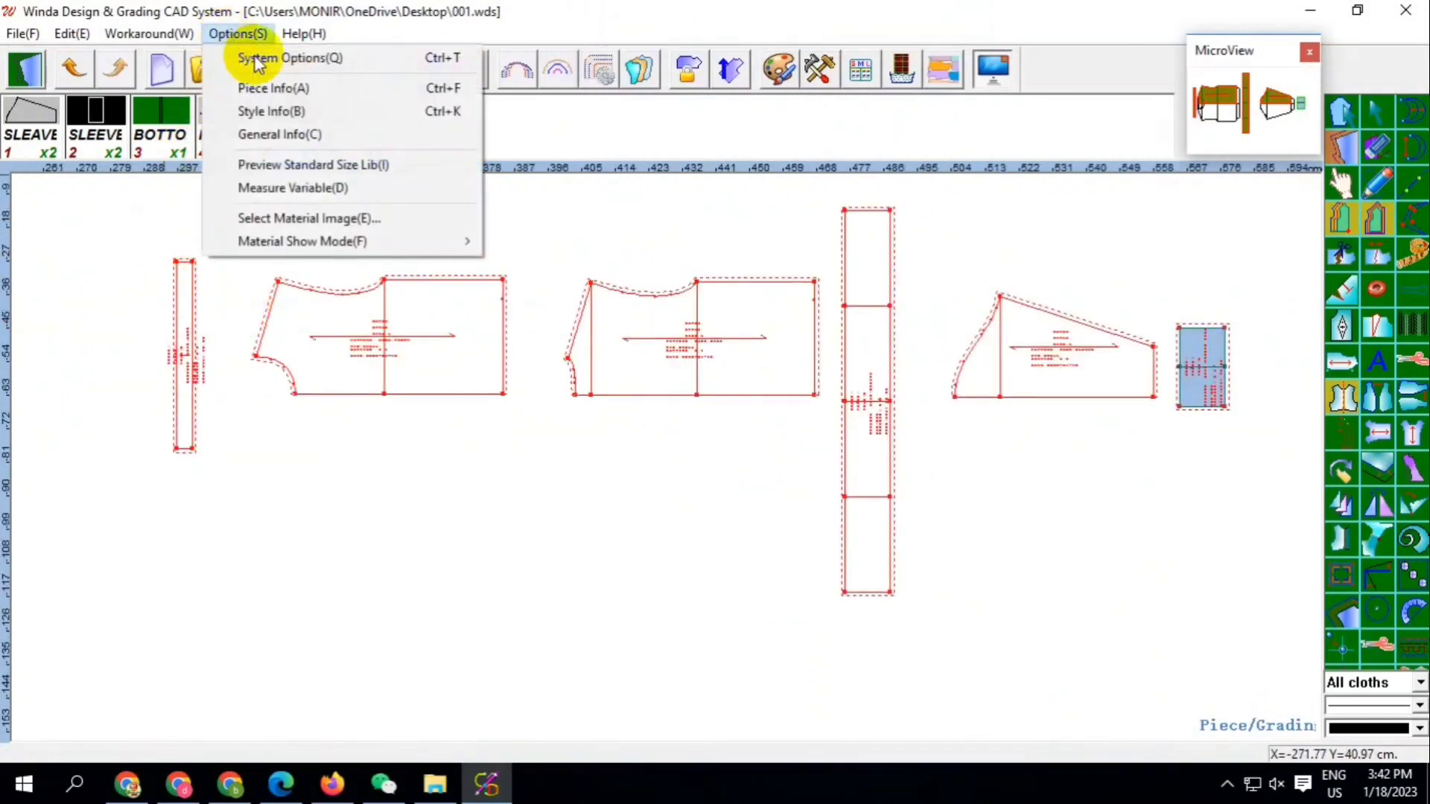
{"action": "left_click", "coordinate": [283, 112]}
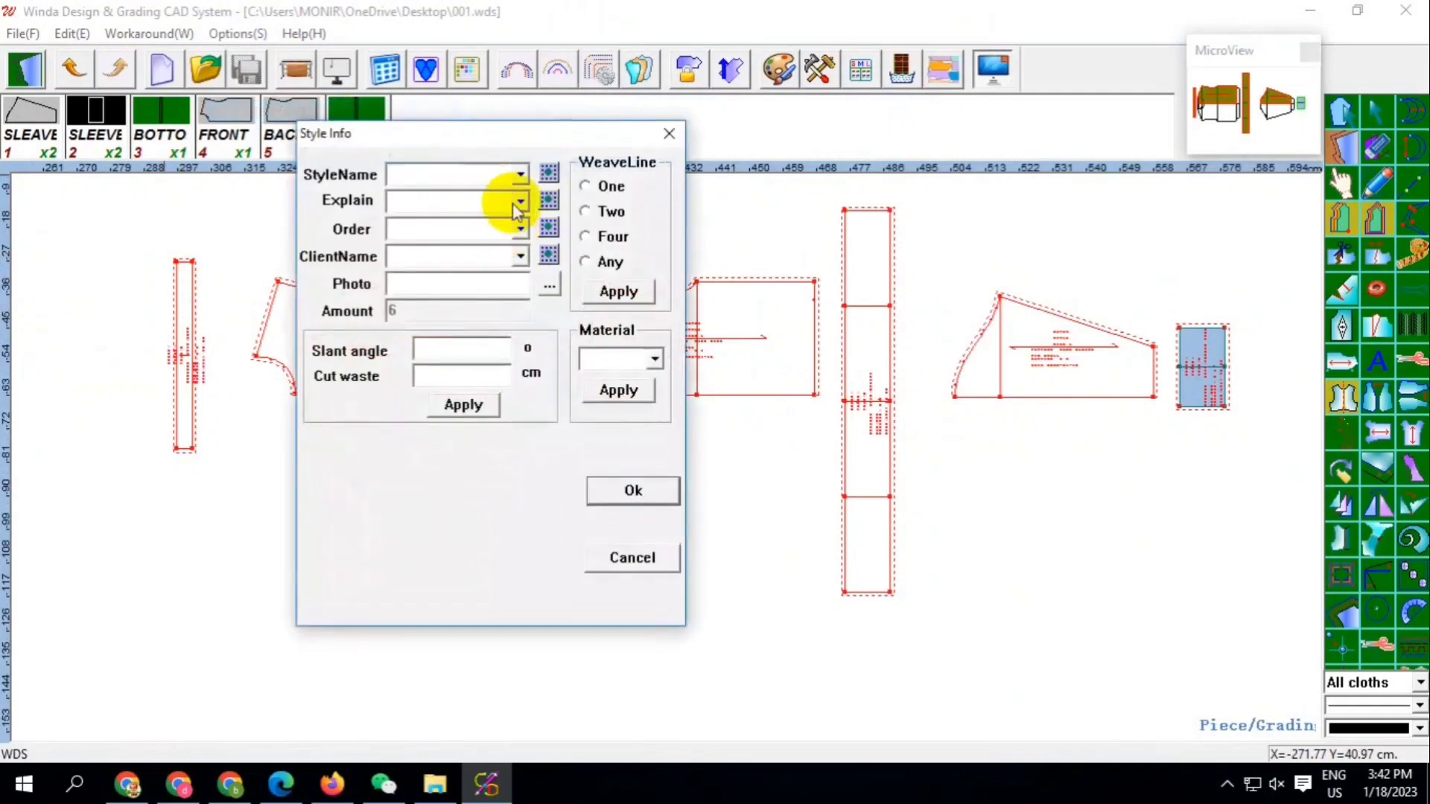
{"action": "left_click", "coordinate": [520, 177]}
{"action": "left_click", "coordinate": [422, 173]}
{"action": "type", "text": "001"}
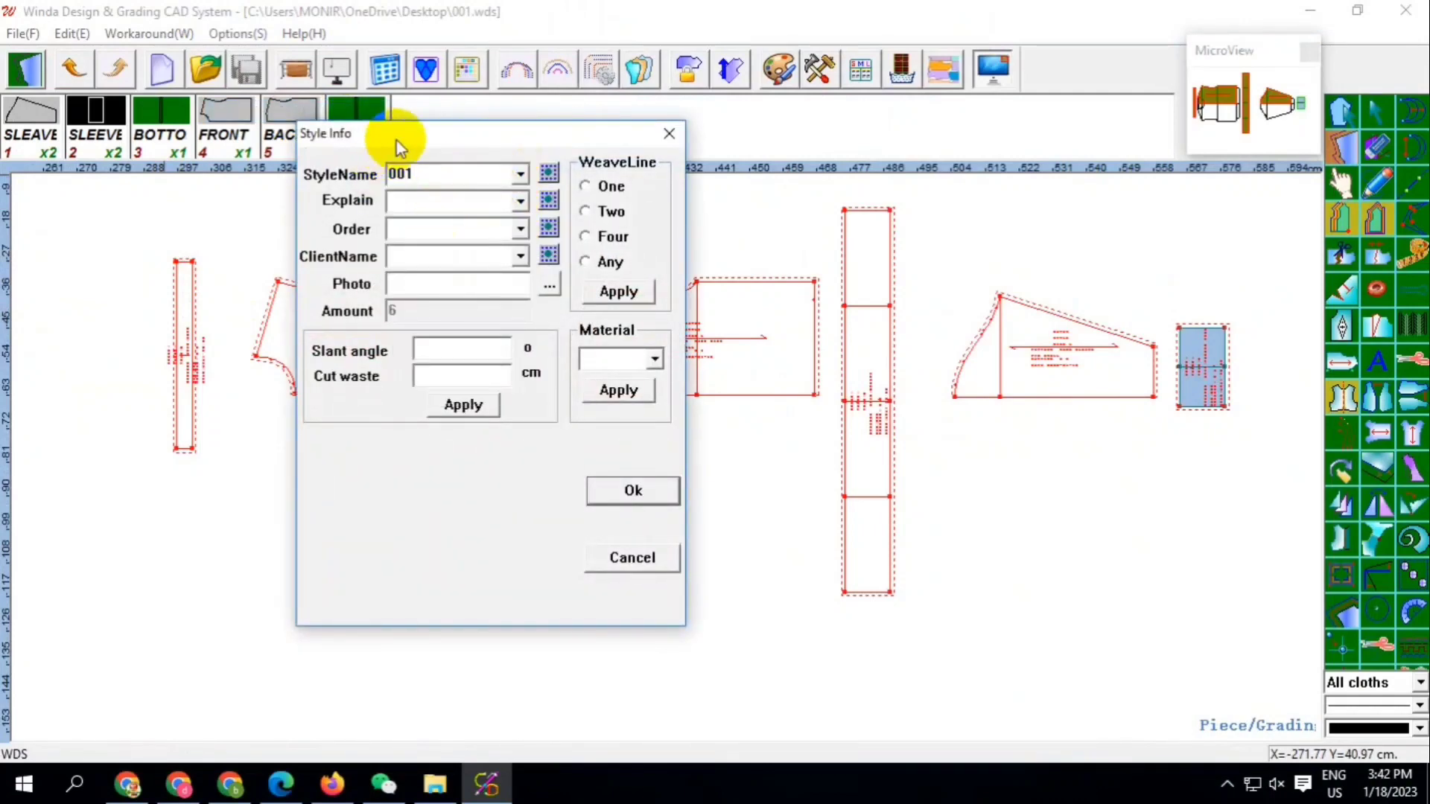
{"action": "left_click", "coordinate": [519, 256]}
{"action": "left_click", "coordinate": [414, 278]}
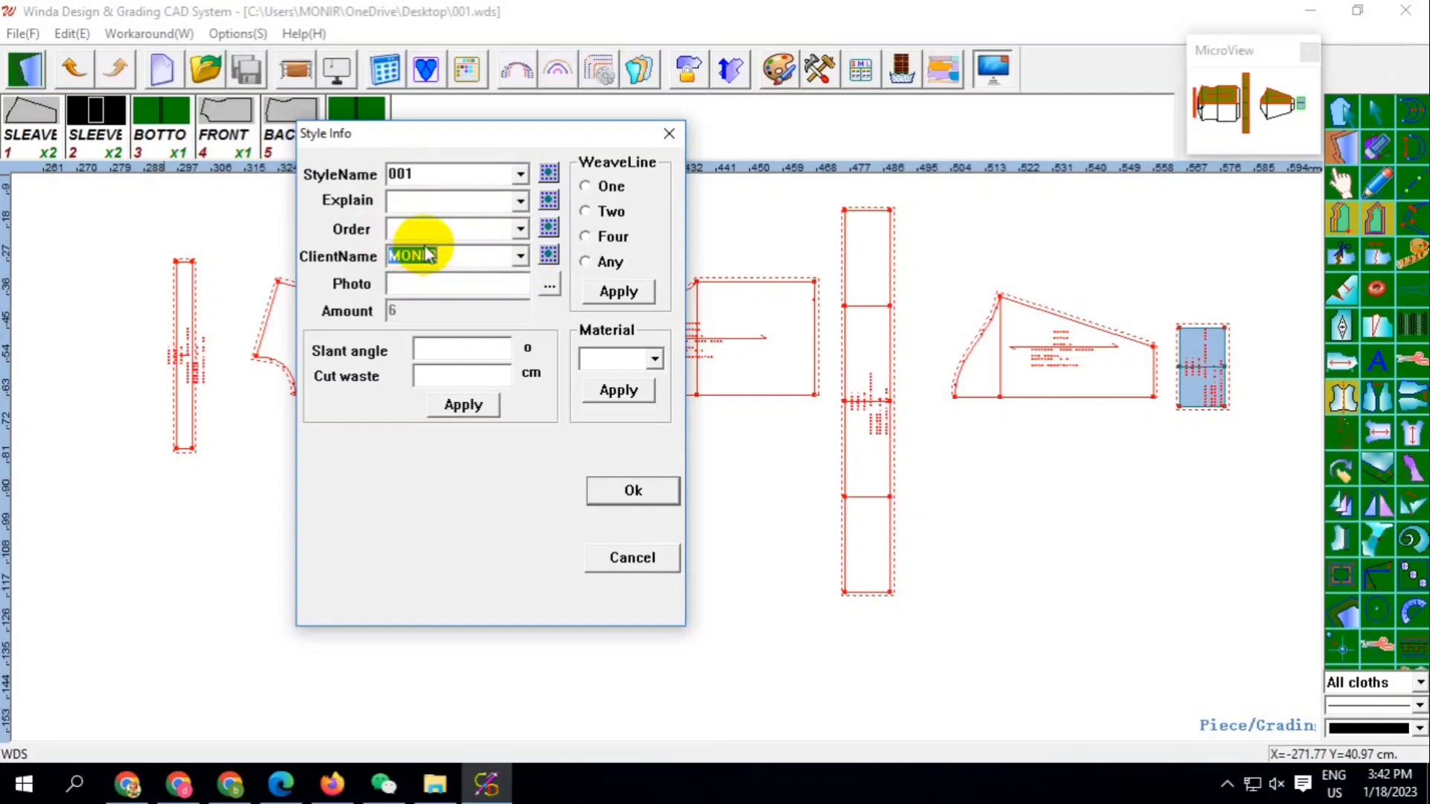
{"action": "left_click_drag", "start_coordinate": [437, 256], "coordinate": [386, 258]}
{"action": "type", "text": "GA"}
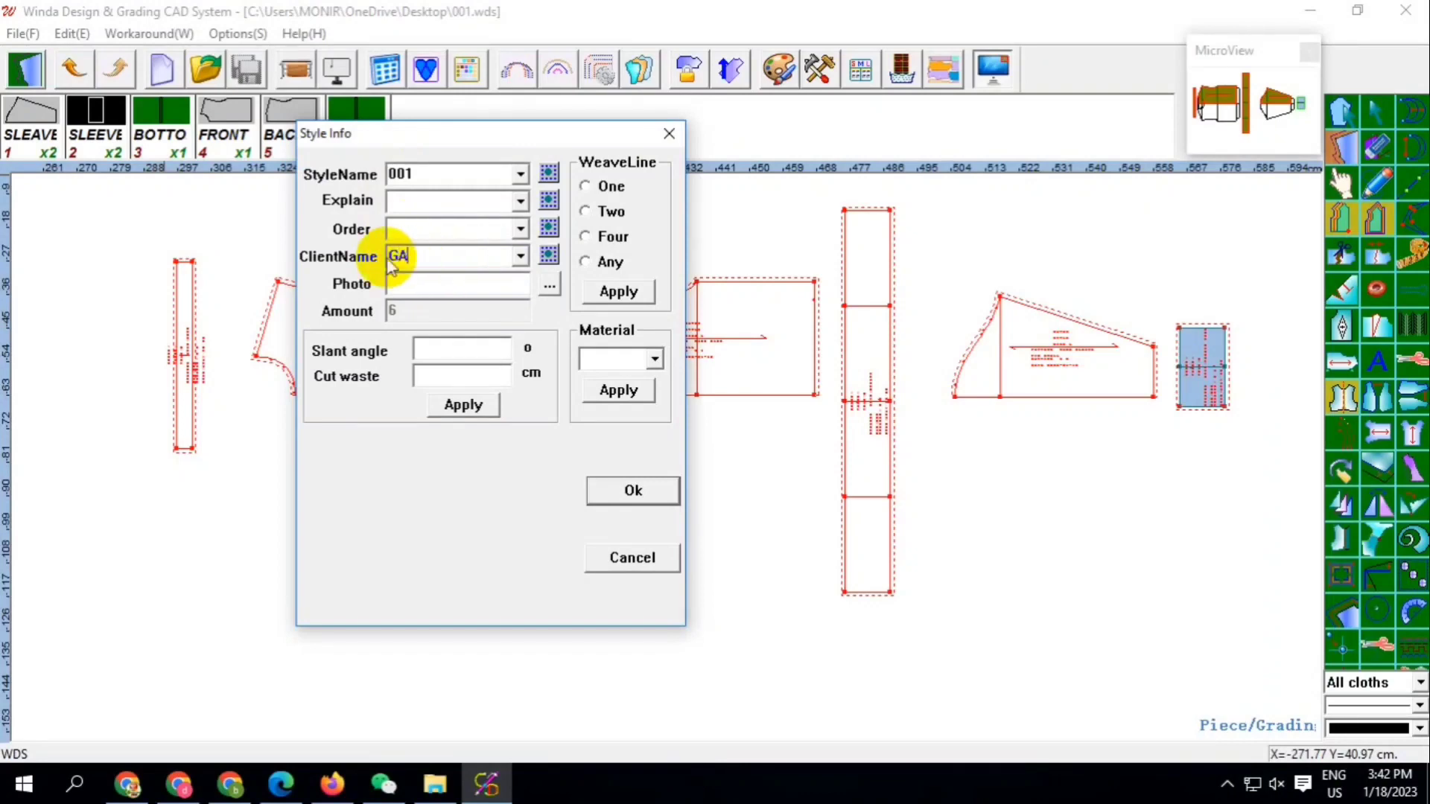
{"action": "left_click_drag", "start_coordinate": [391, 257], "coordinate": [487, 277]}
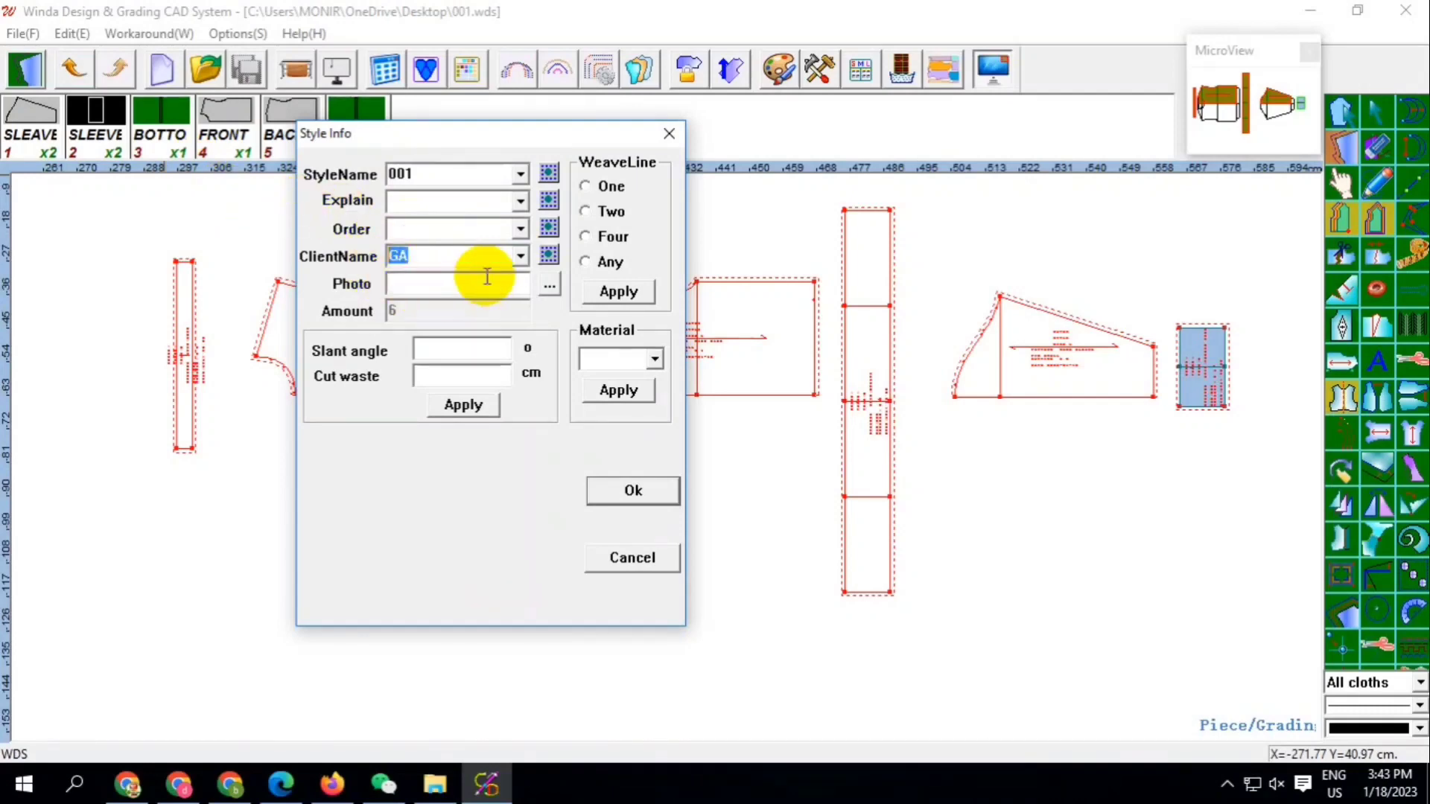
{"action": "left_click", "coordinate": [438, 282]}
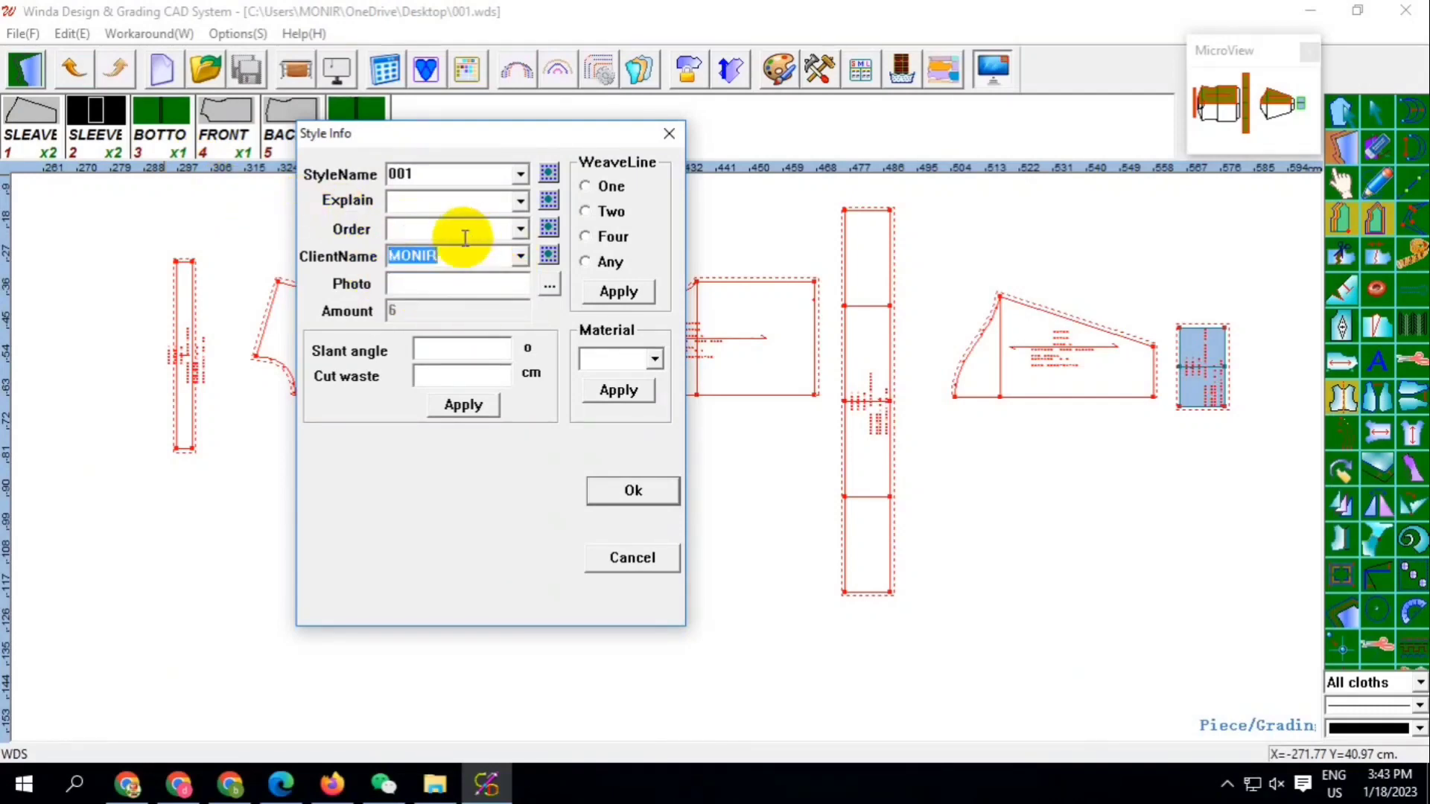
Confirm the style information and save the pattern file
{"action": "left_click", "coordinate": [625, 491]}
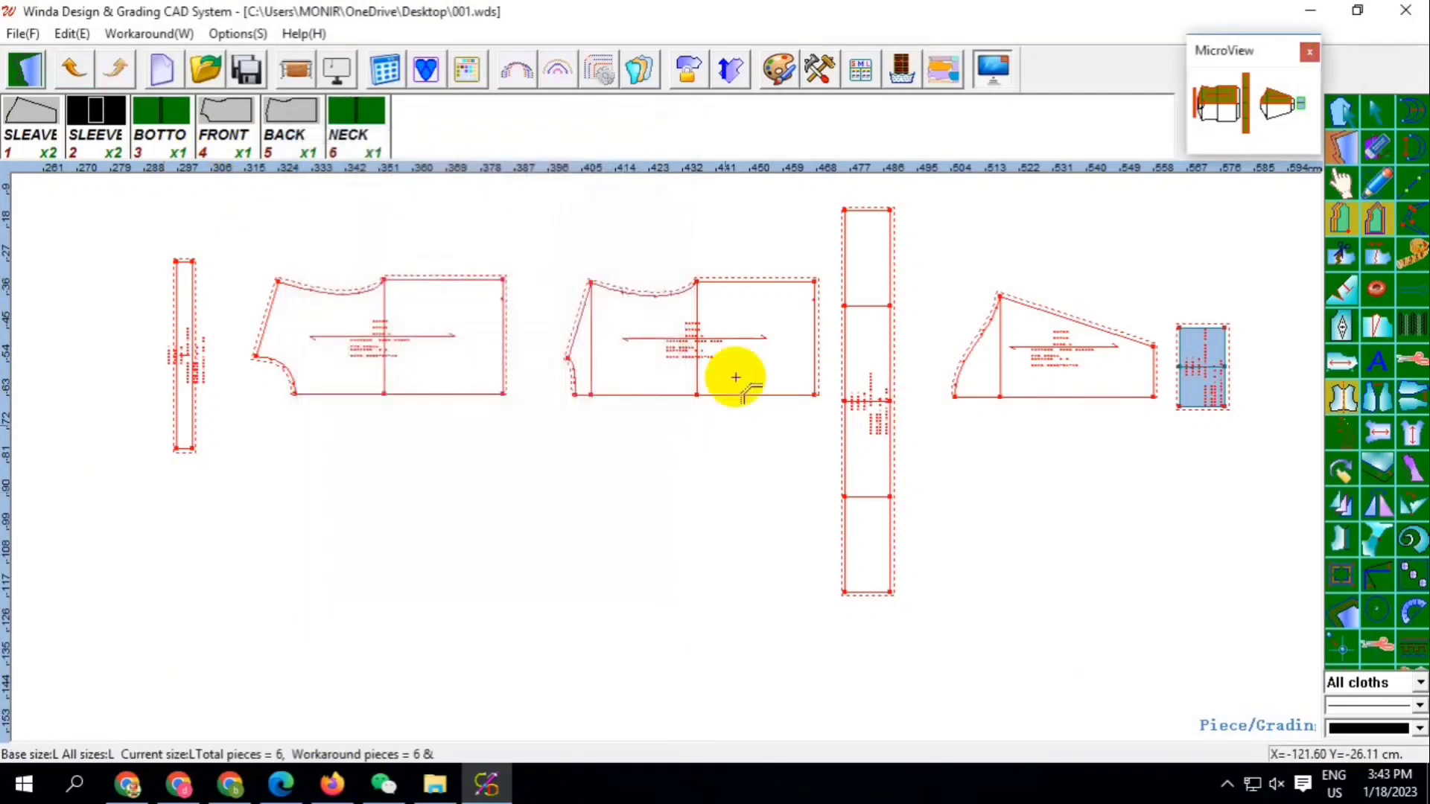
{"action": "scroll", "coordinate": [734, 377], "scroll_direction": "up", "scroll_amount": 2}
{"action": "scroll", "coordinate": [695, 297], "scroll_direction": "up", "scroll_amount": 2}
{"action": "scroll", "coordinate": [670, 293], "scroll_direction": "up", "scroll_amount": 2}
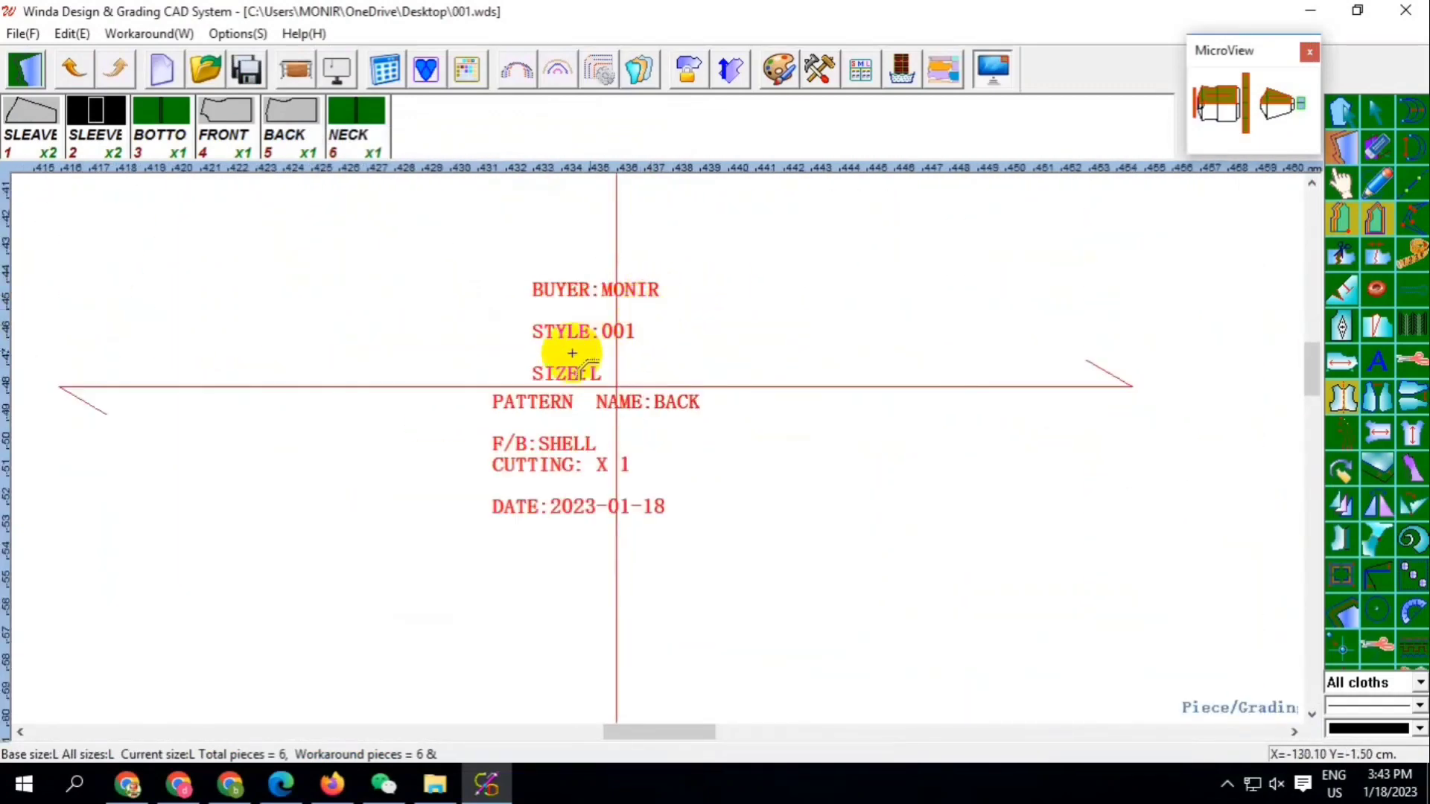
{"action": "scroll", "coordinate": [610, 319], "scroll_direction": "down", "scroll_amount": 2}
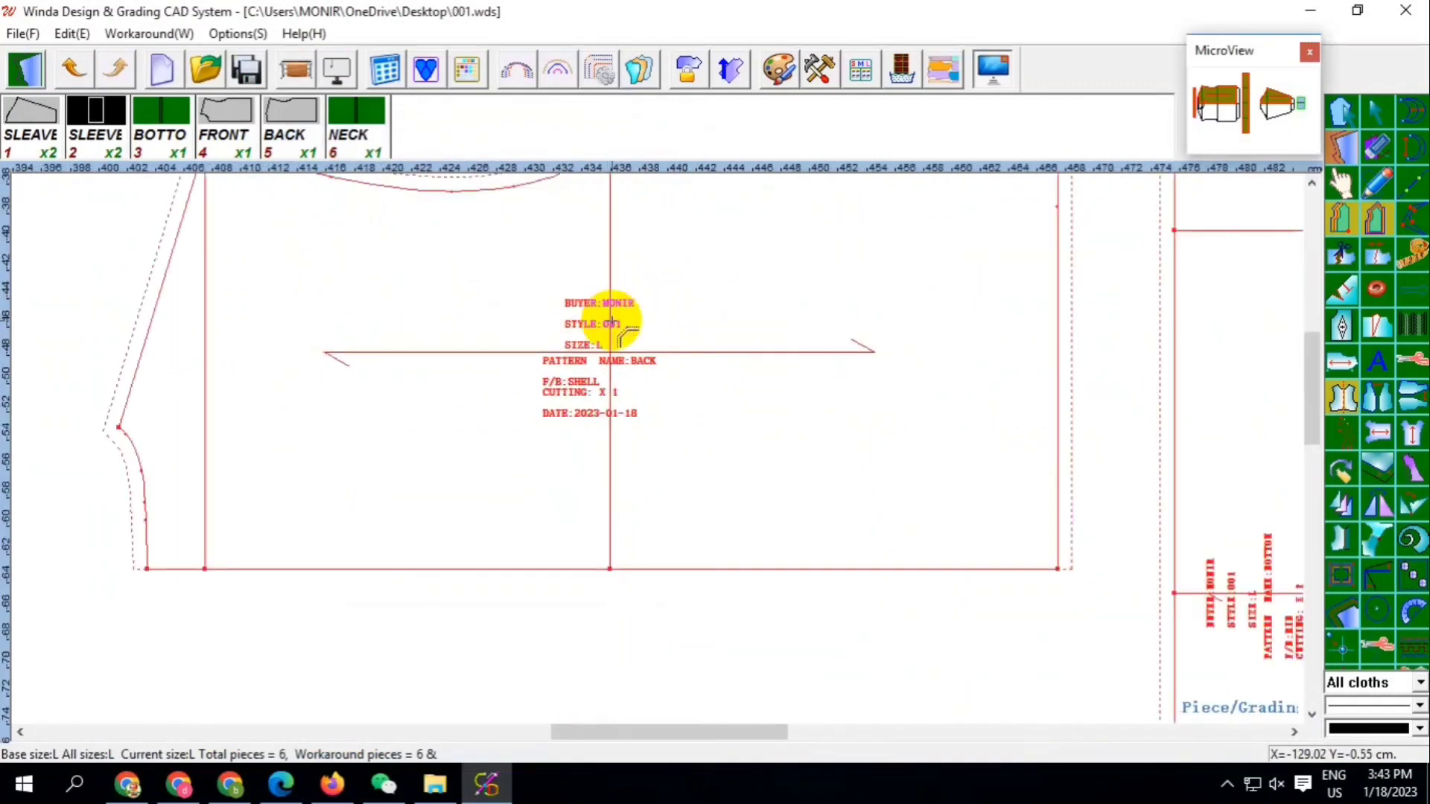
{"action": "left_click", "coordinate": [259, 74]}
Mirror the BACK and FRONT pieces about their bottom edges into full bodies
{"action": "left_click", "coordinate": [447, 457]}
{"action": "right_click", "coordinate": [392, 447]}
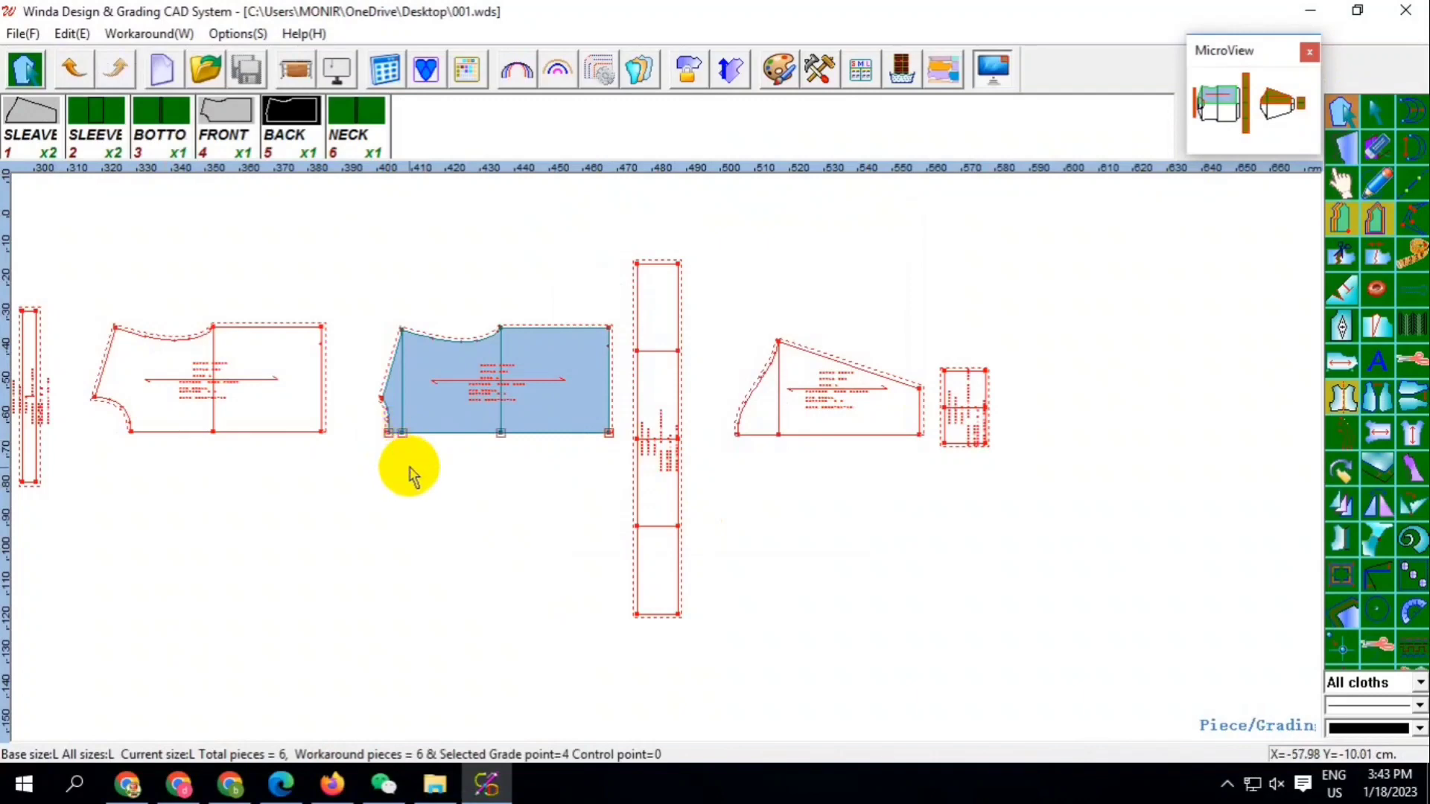
{"action": "left_click", "coordinate": [30, 35]}
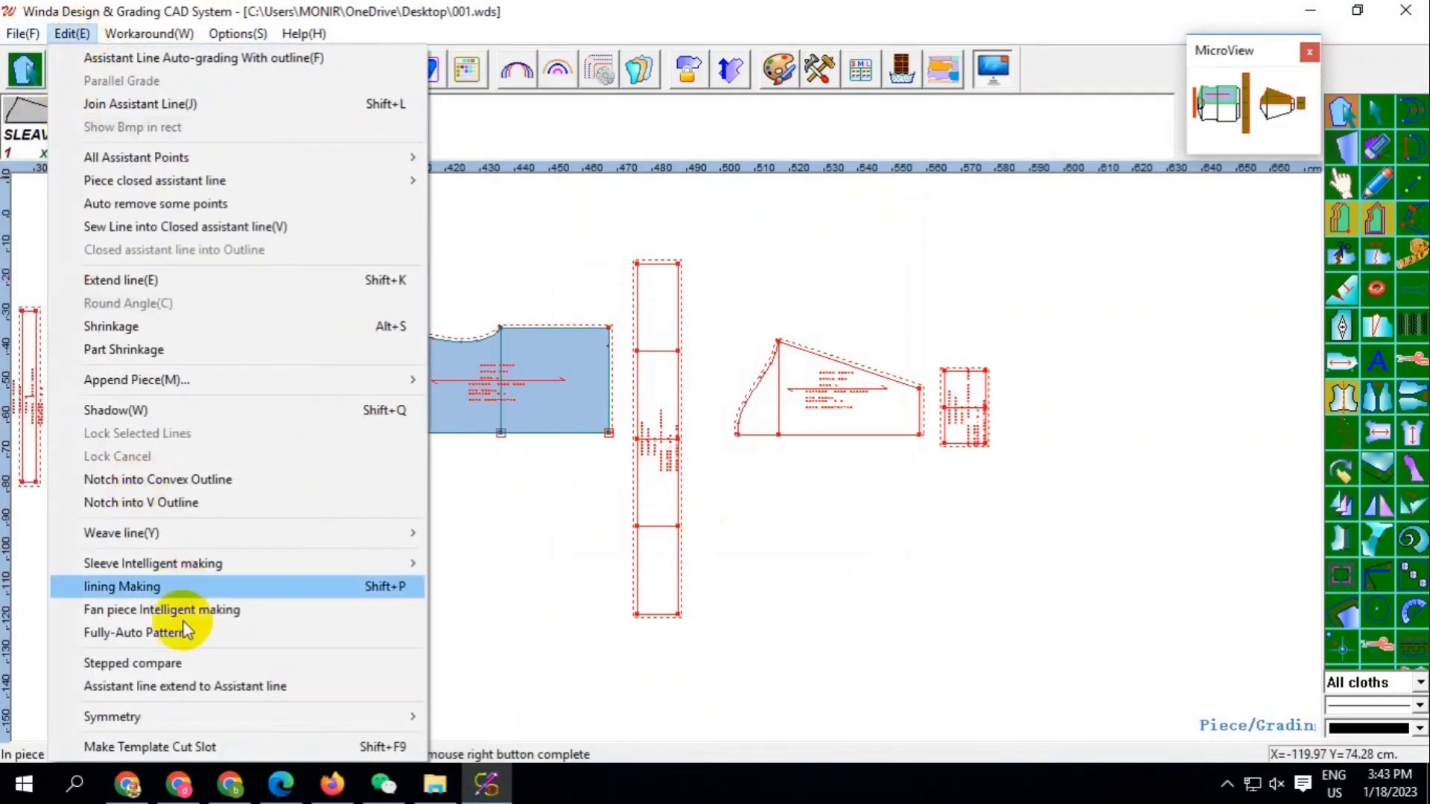
{"action": "mouse_move", "coordinate": [111, 715]}
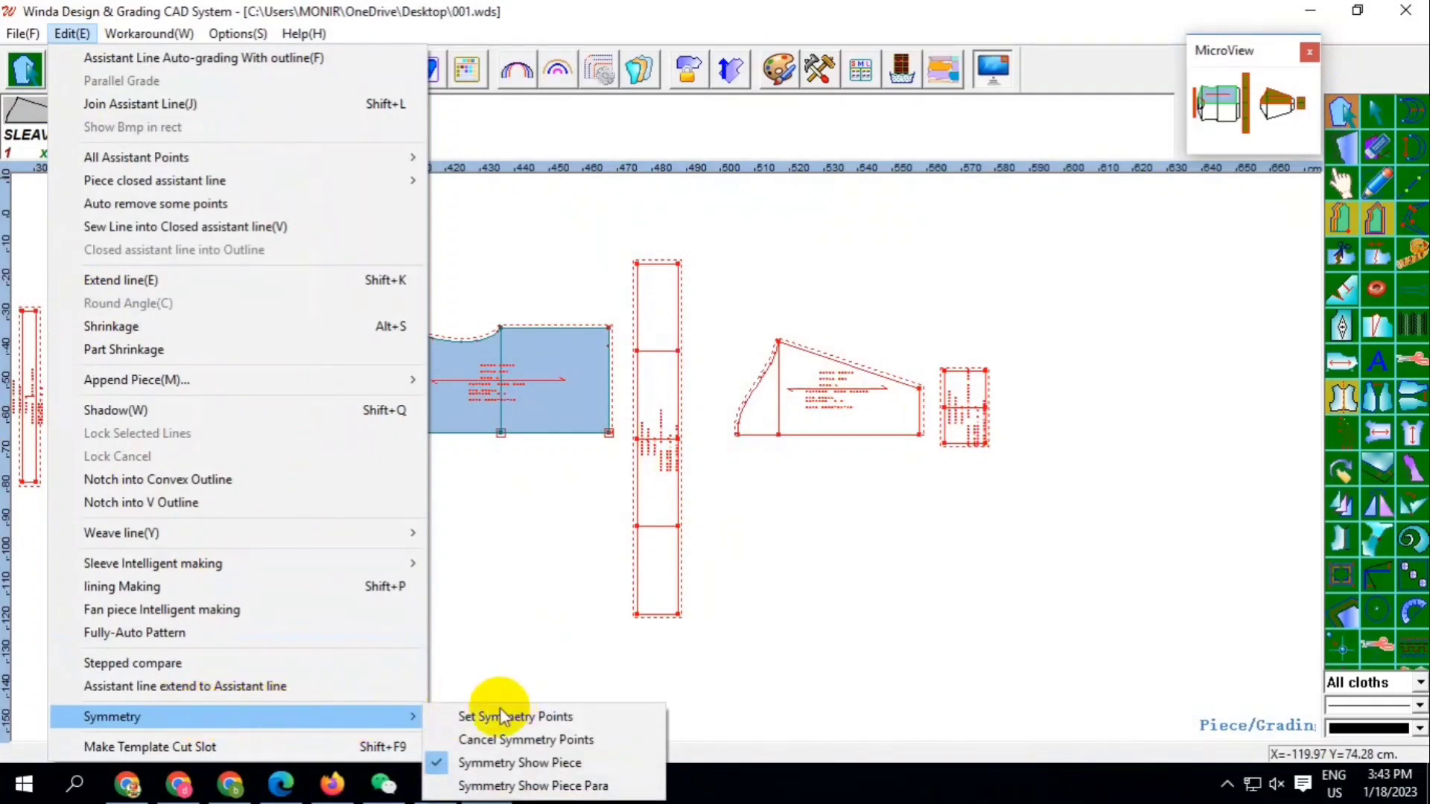
{"action": "left_click", "coordinate": [504, 716]}
{"action": "left_click", "coordinate": [272, 451]}
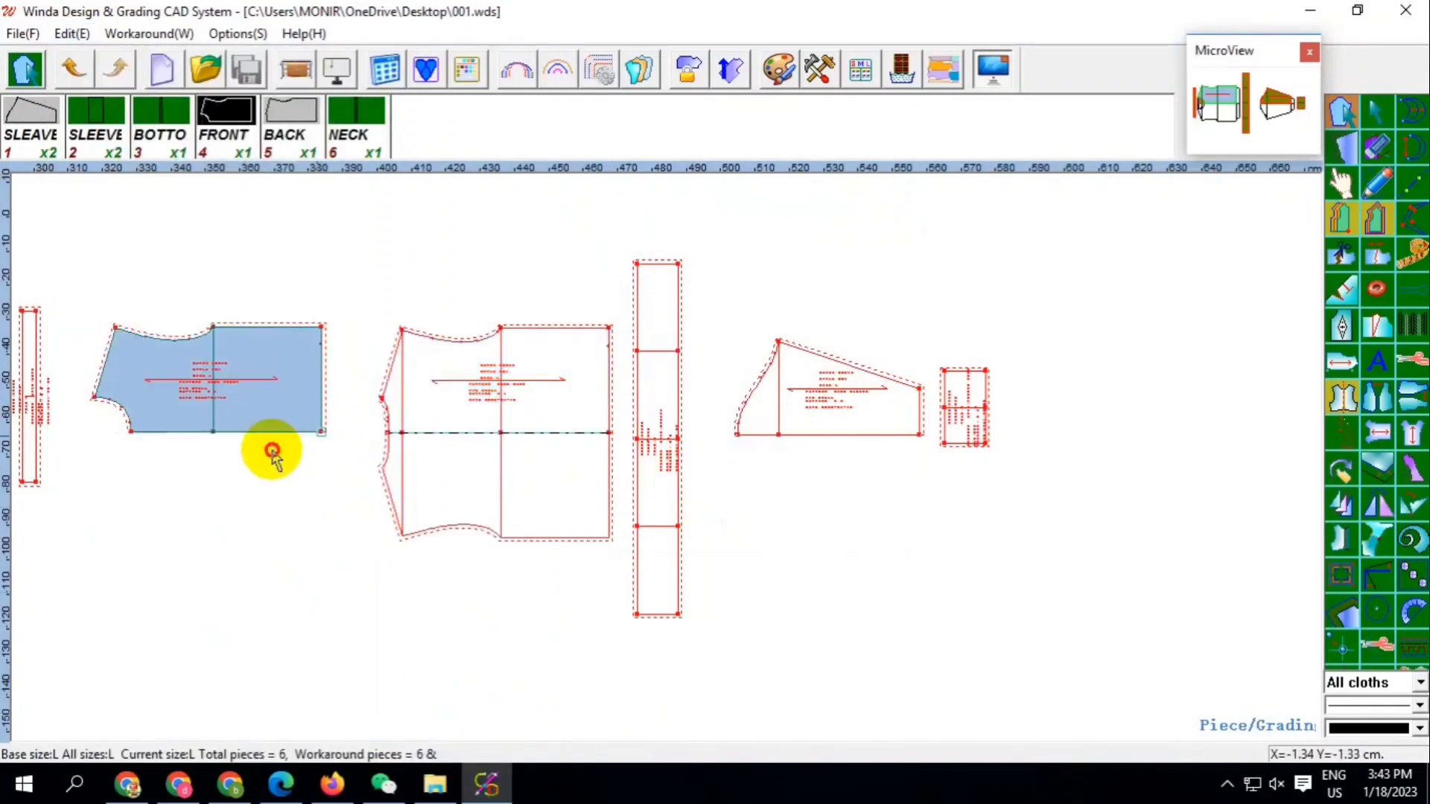
{"action": "left_click_drag", "start_coordinate": [272, 450], "coordinate": [127, 447]}
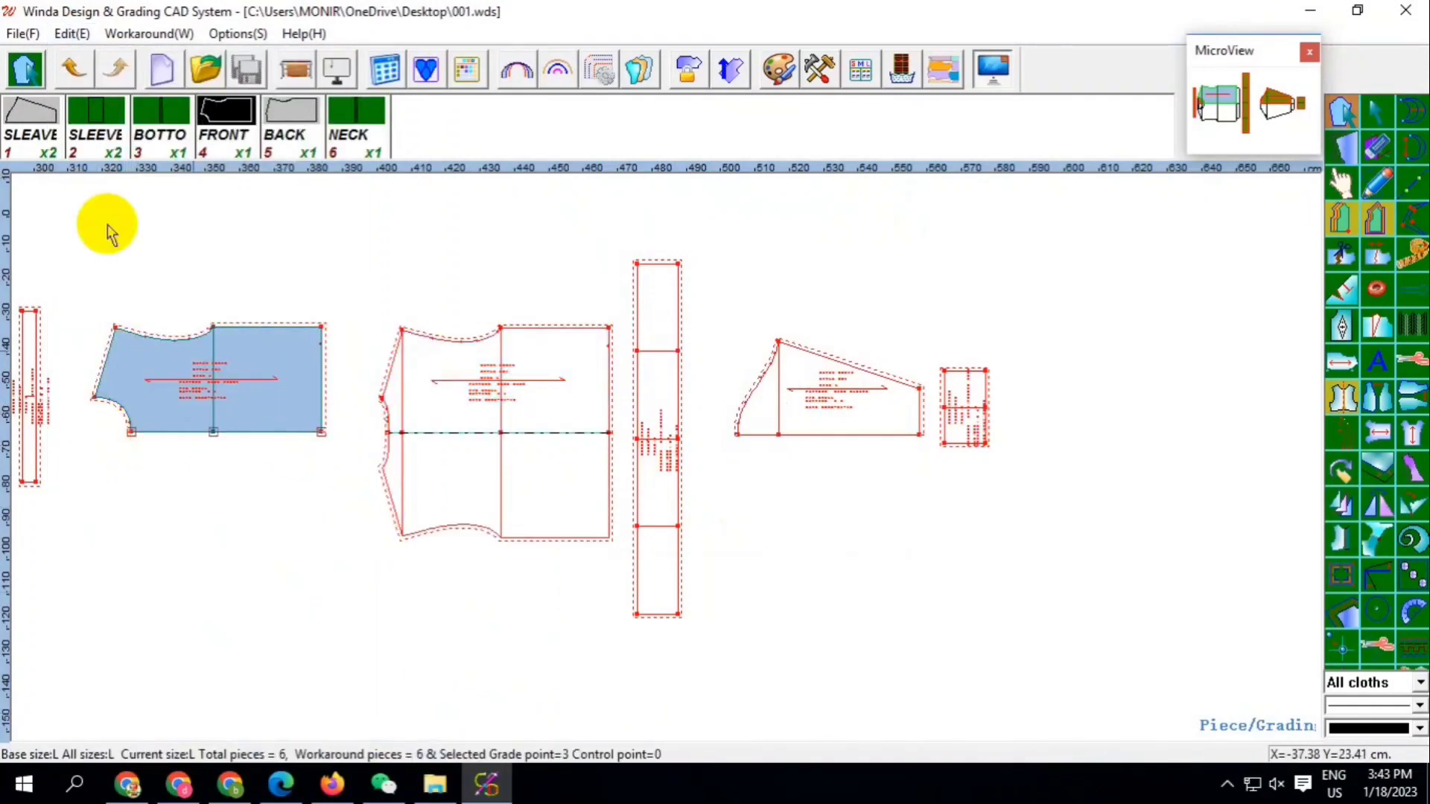
{"action": "left_click", "coordinate": [59, 36]}
{"action": "mouse_move", "coordinate": [112, 716]}
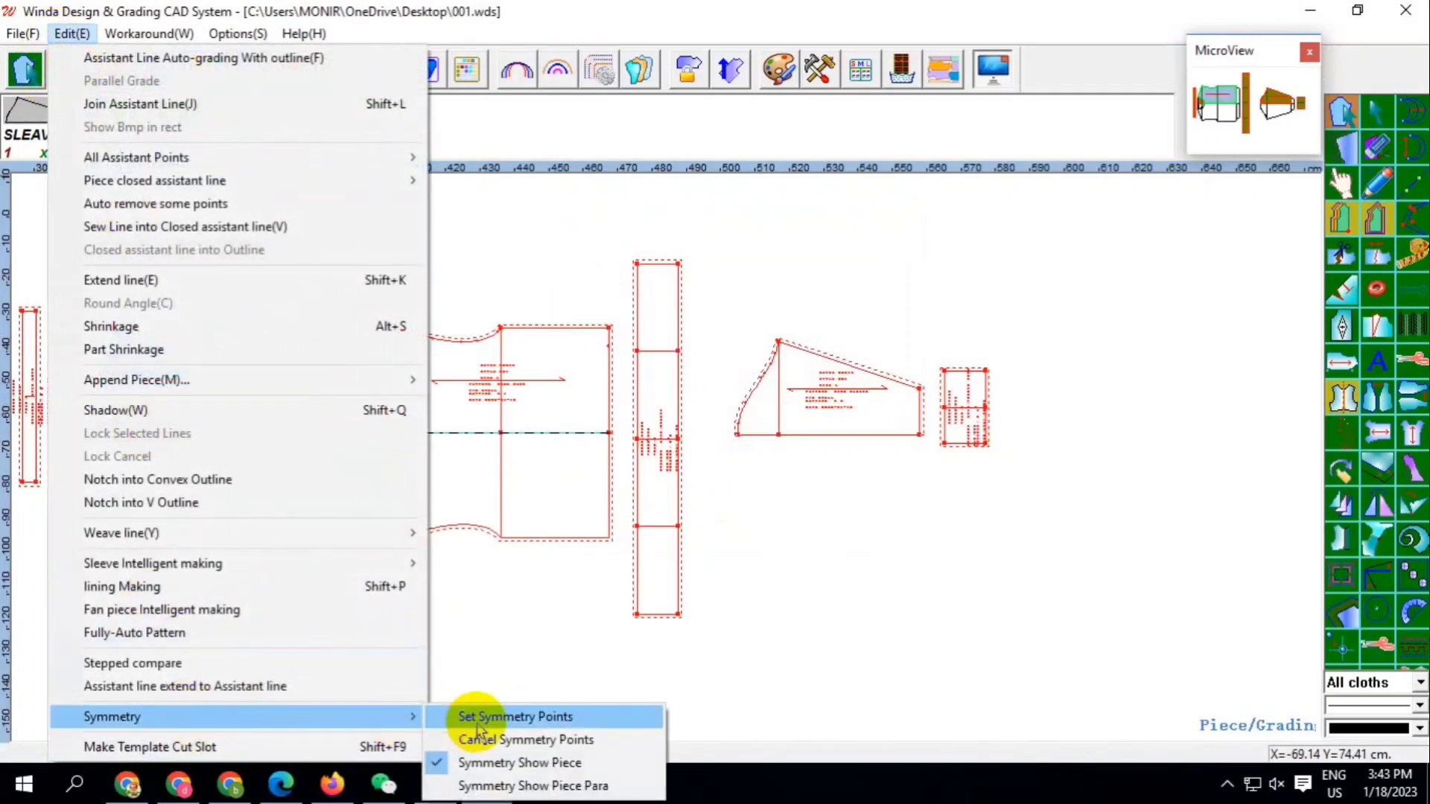
{"action": "left_click", "coordinate": [476, 718]}
Mirror the sleeve about its bottom corners into a full piece
{"action": "scroll", "coordinate": [488, 338], "scroll_direction": "up", "scroll_amount": 1}
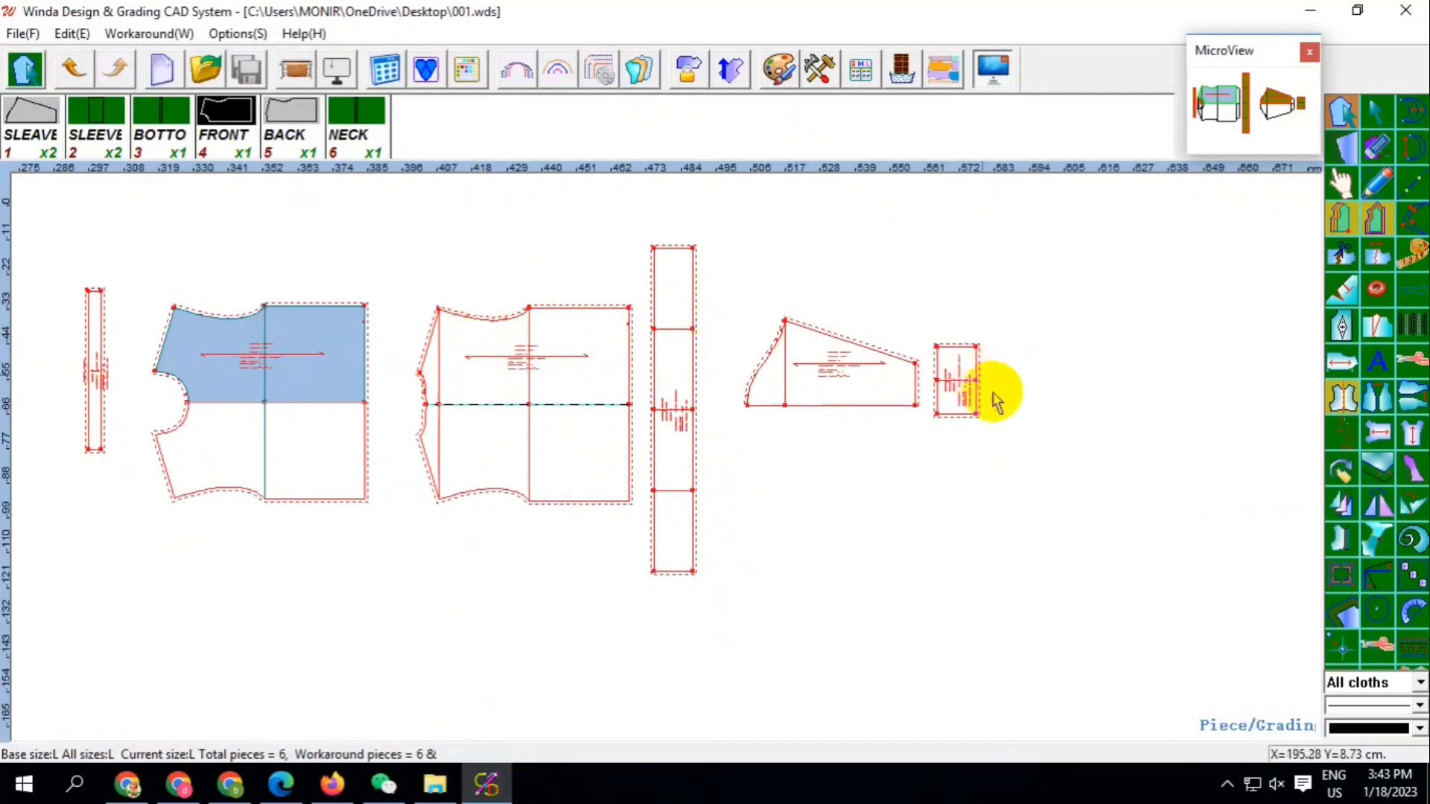
{"action": "left_click", "coordinate": [917, 404]}
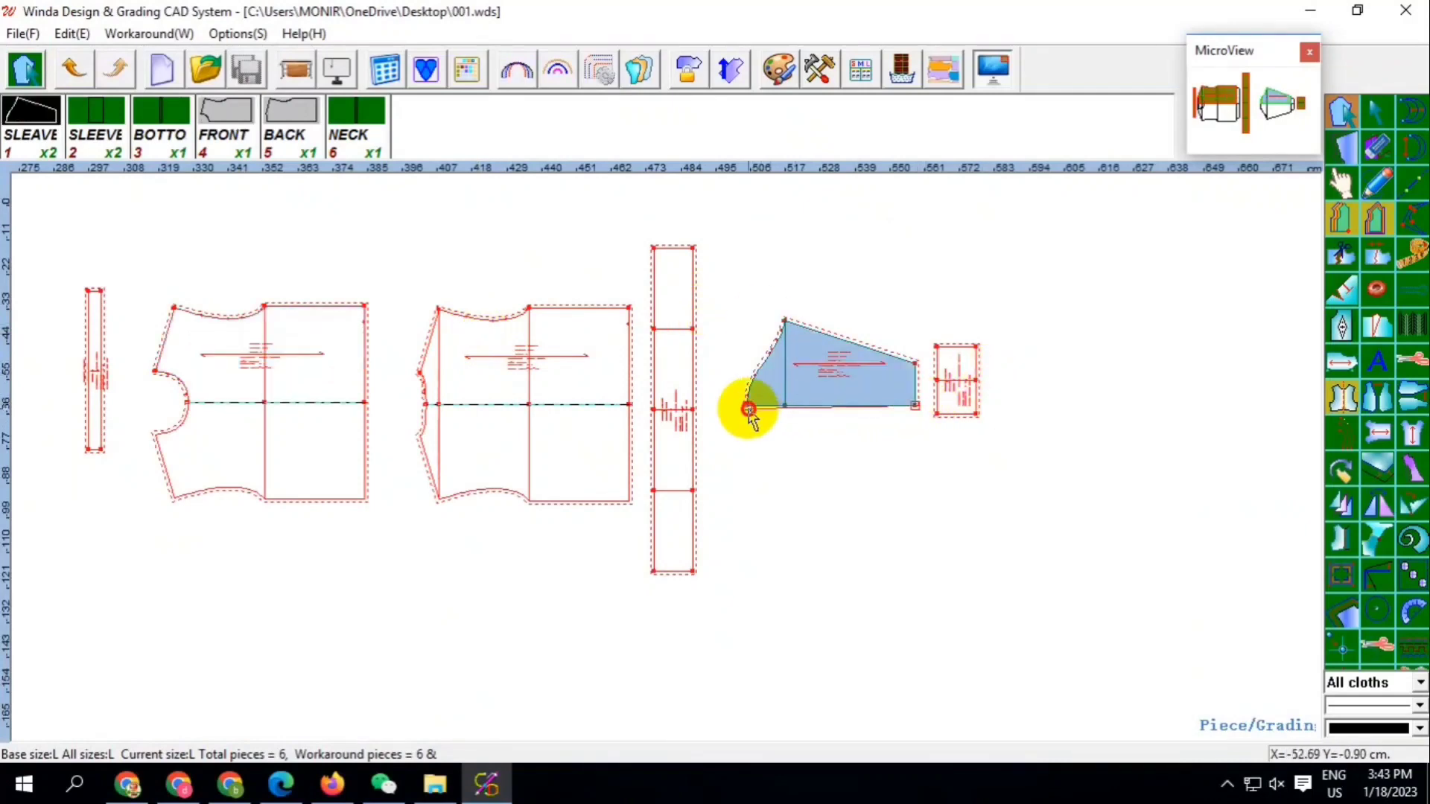
{"action": "left_click", "coordinate": [749, 409]}
{"action": "left_click", "coordinate": [65, 34]}
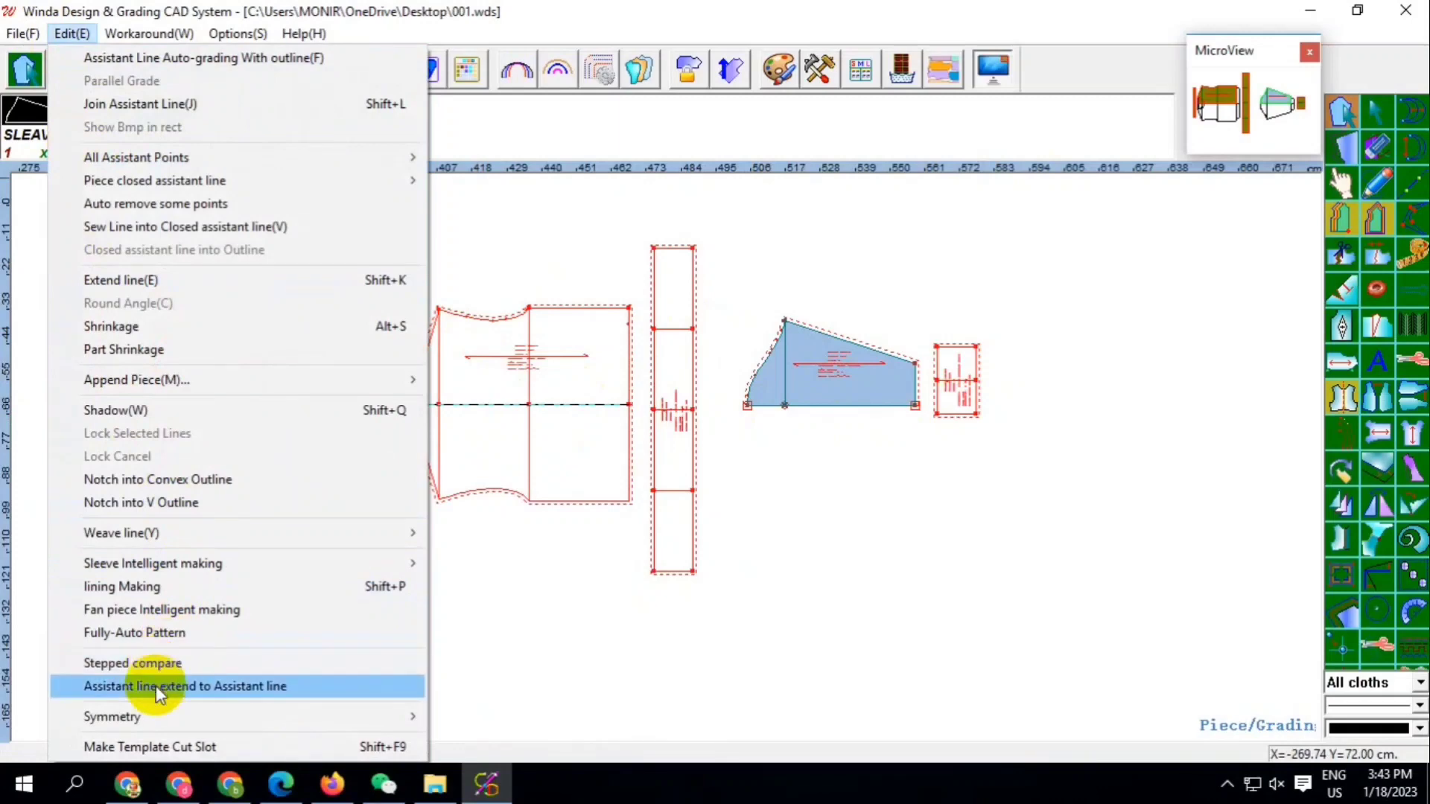
{"action": "mouse_move", "coordinate": [111, 716]}
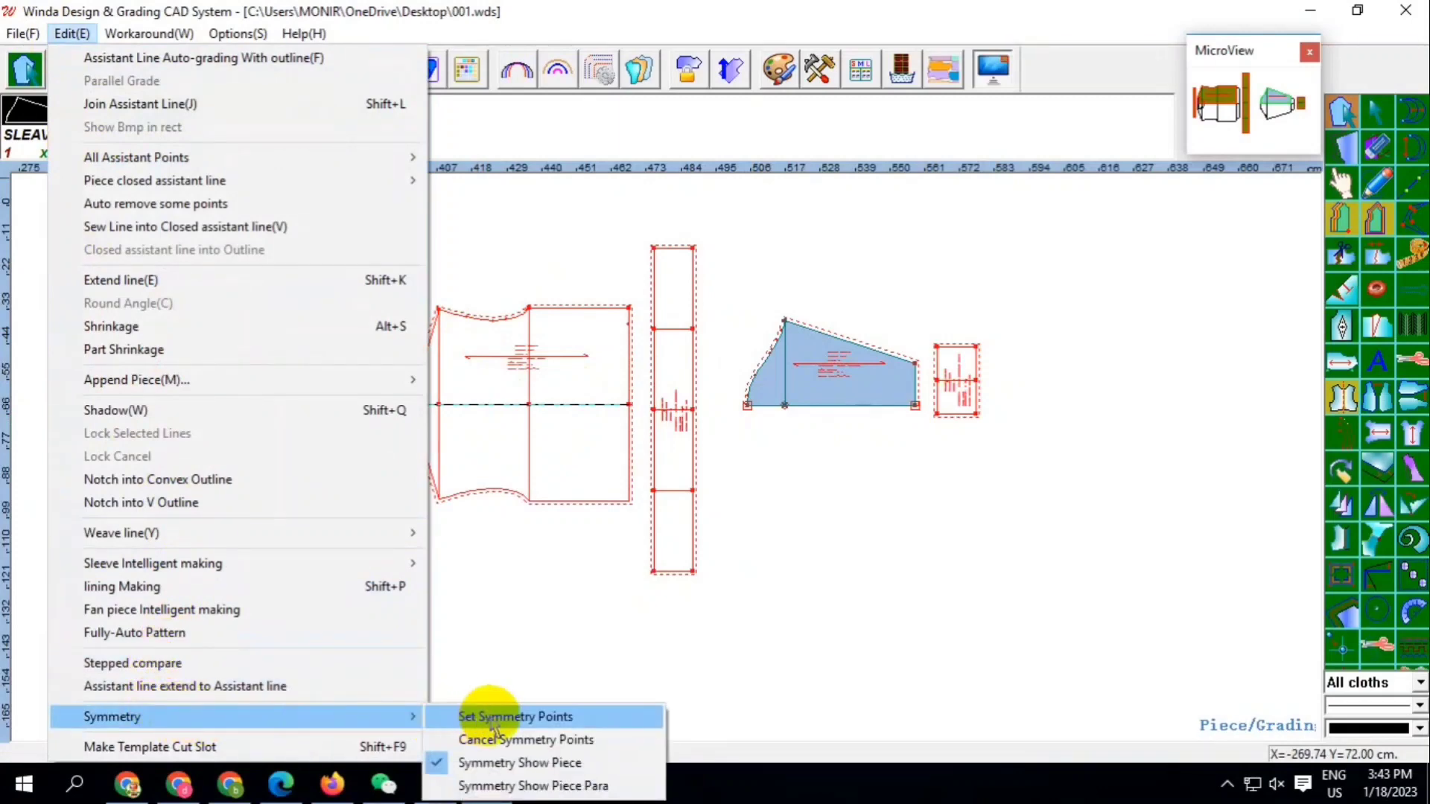
{"action": "left_click", "coordinate": [486, 716]}
Reposition the sleeve with the Move Piece tool and pick up the neck piece
{"action": "left_click", "coordinate": [1341, 182]}
{"action": "left_click", "coordinate": [830, 405]}
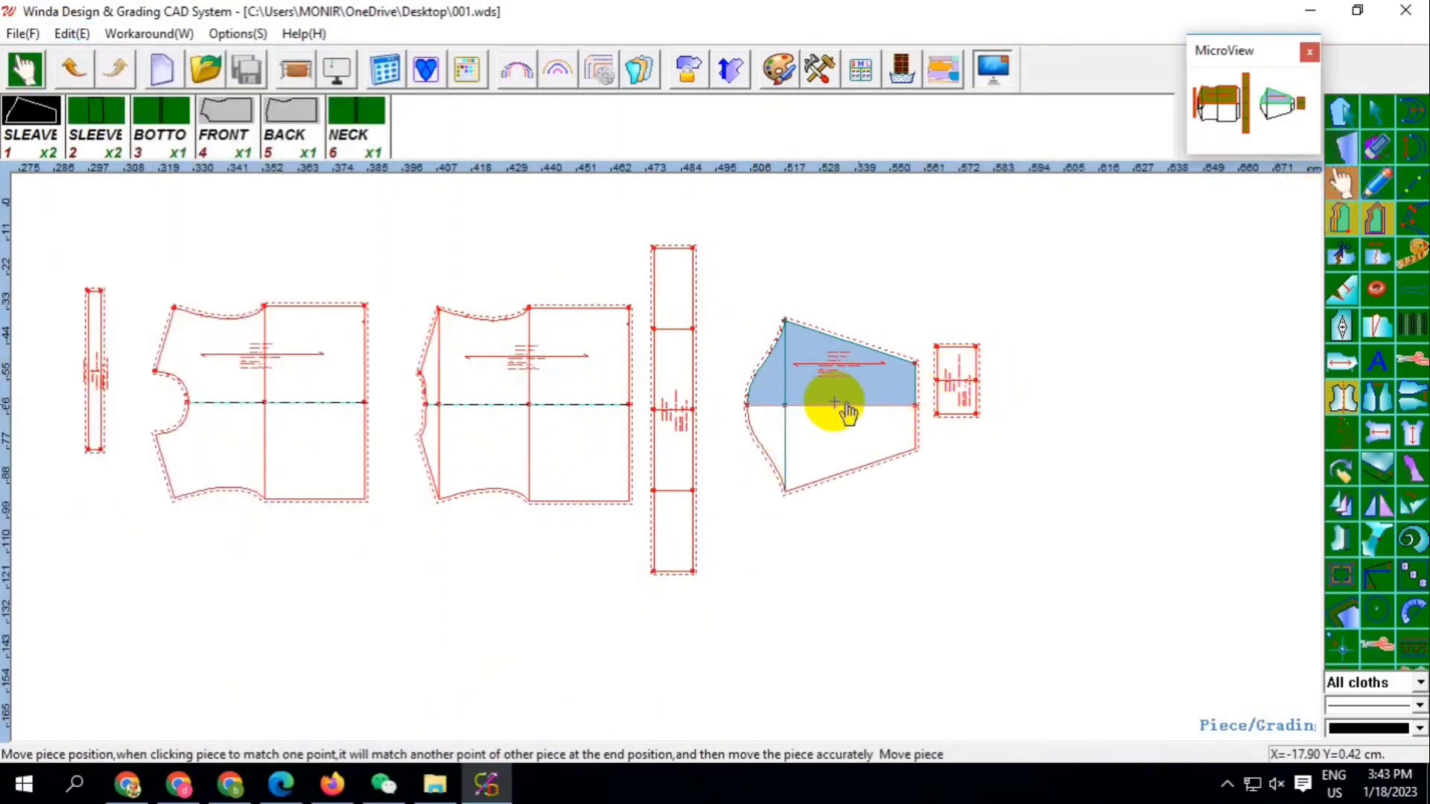
{"action": "left_click", "coordinate": [819, 406]}
{"action": "scroll", "coordinate": [931, 399], "scroll_direction": "up", "scroll_amount": 2}
{"action": "left_click", "coordinate": [939, 402]}
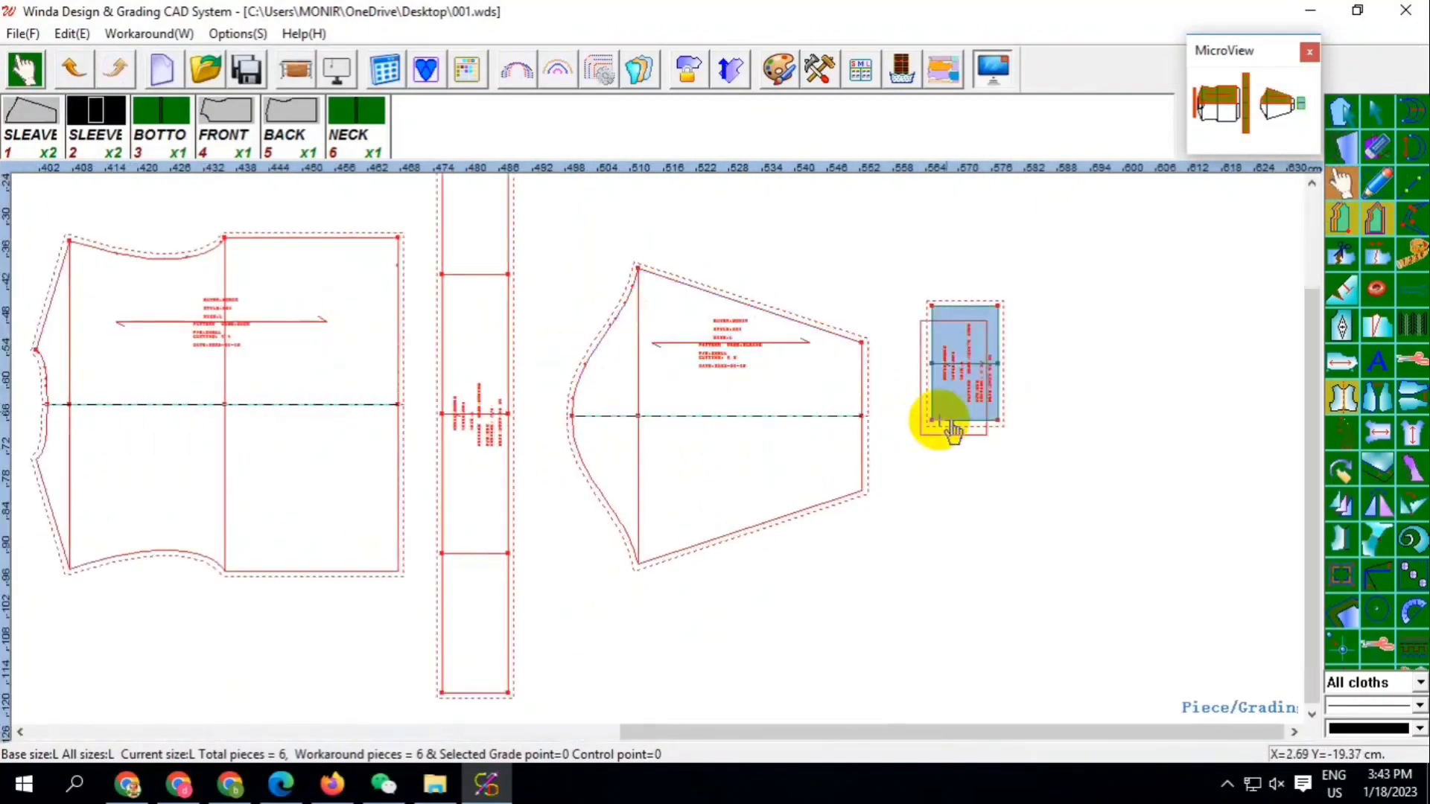
{"action": "scroll", "coordinate": [923, 398], "scroll_direction": "down", "scroll_amount": 2}
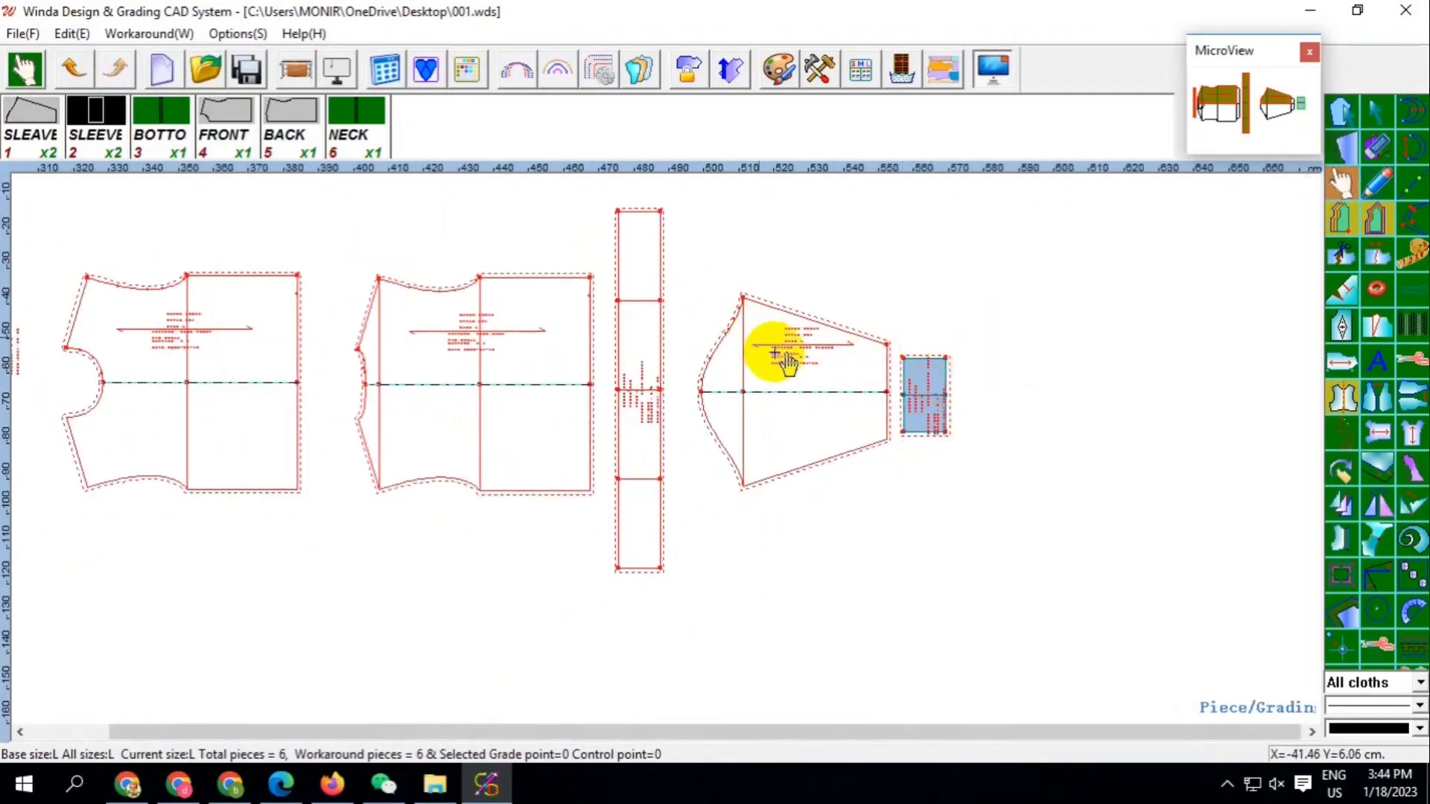
{"action": "scroll", "coordinate": [430, 357], "scroll_direction": "up", "scroll_amount": 1}
Drop the neck piece beside the sleeve and set the sleeve grain line to 28 cm
{"action": "right_click", "coordinate": [430, 358]}
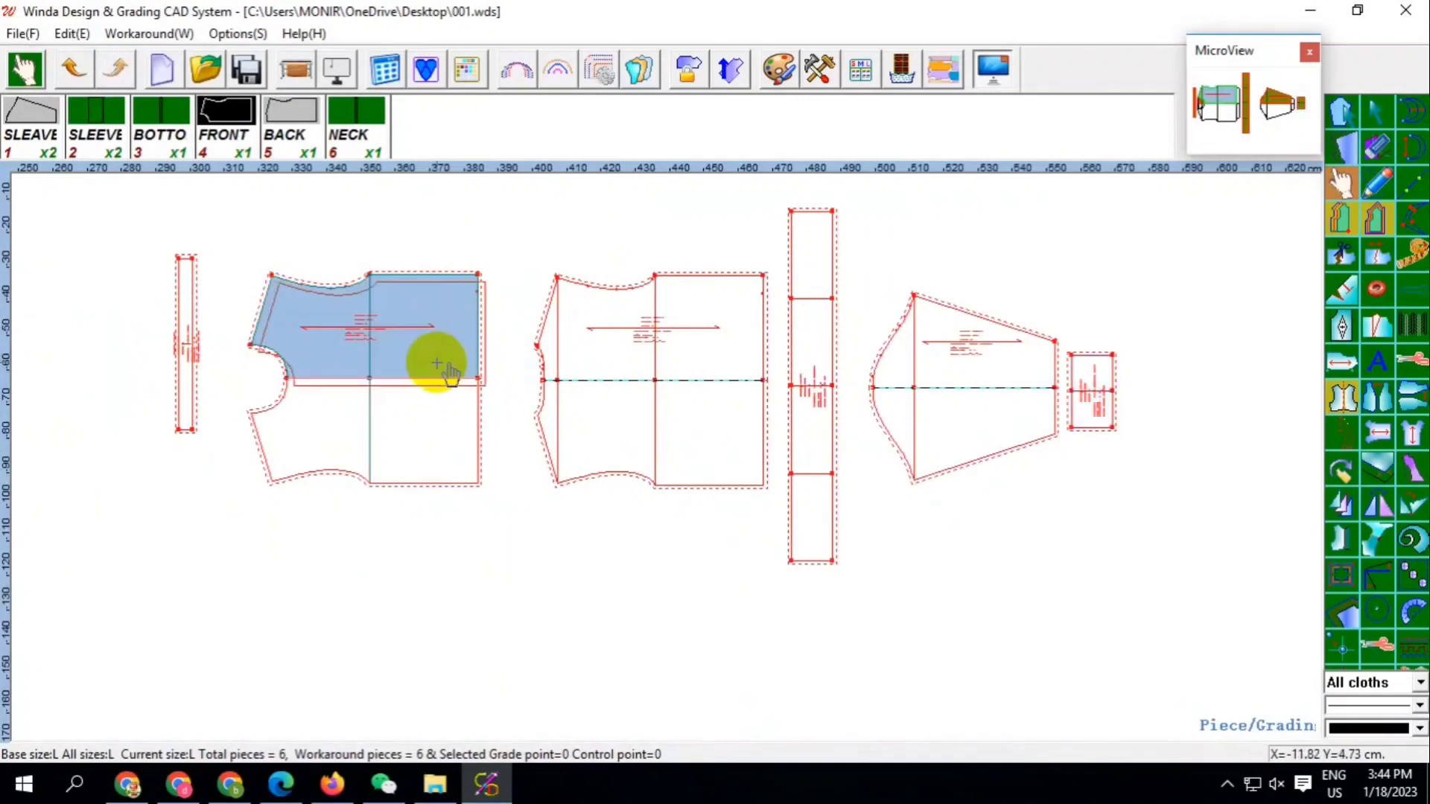
{"action": "scroll", "coordinate": [879, 327], "scroll_direction": "up", "scroll_amount": 1}
{"action": "left_click", "coordinate": [878, 328]}
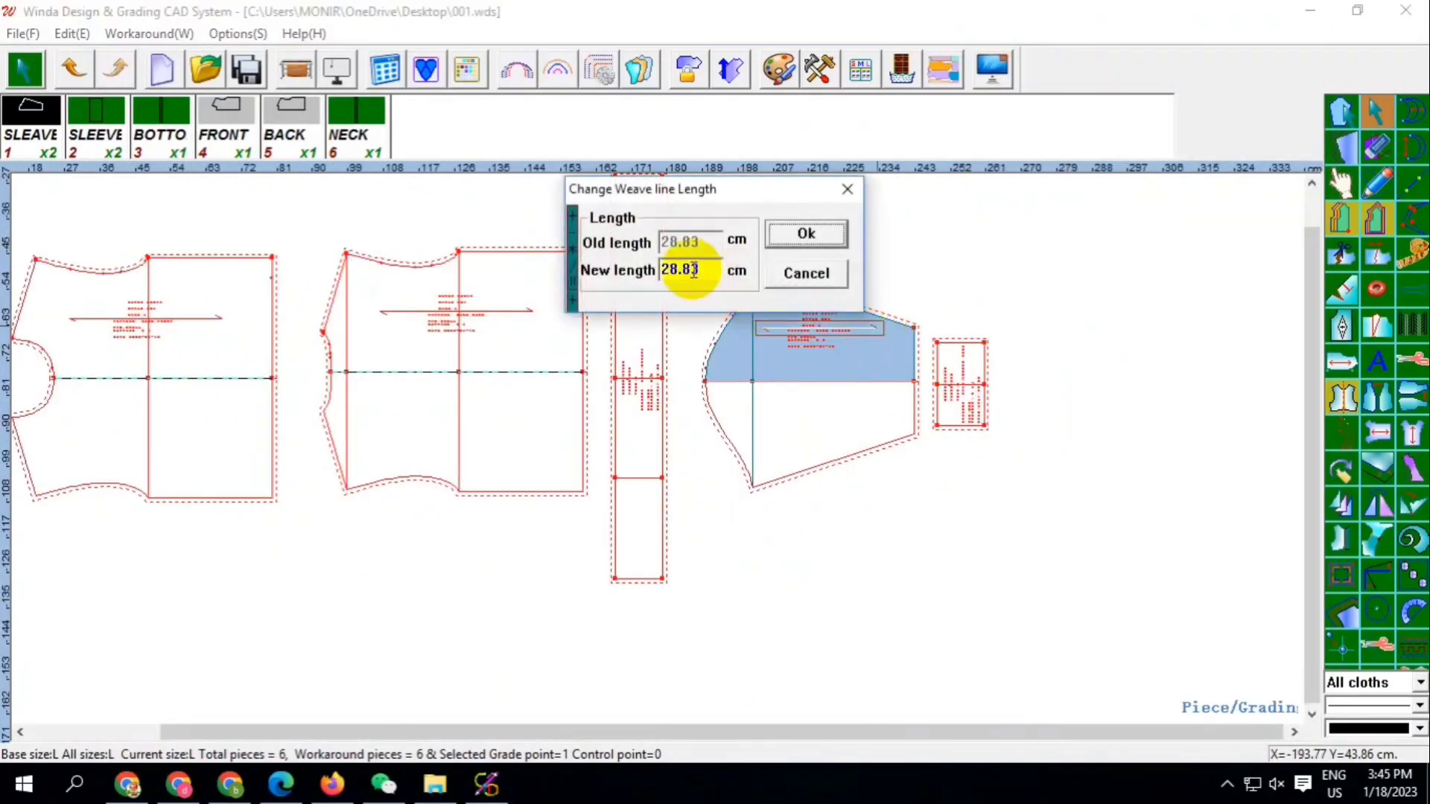
{"action": "type", "text": "28"}
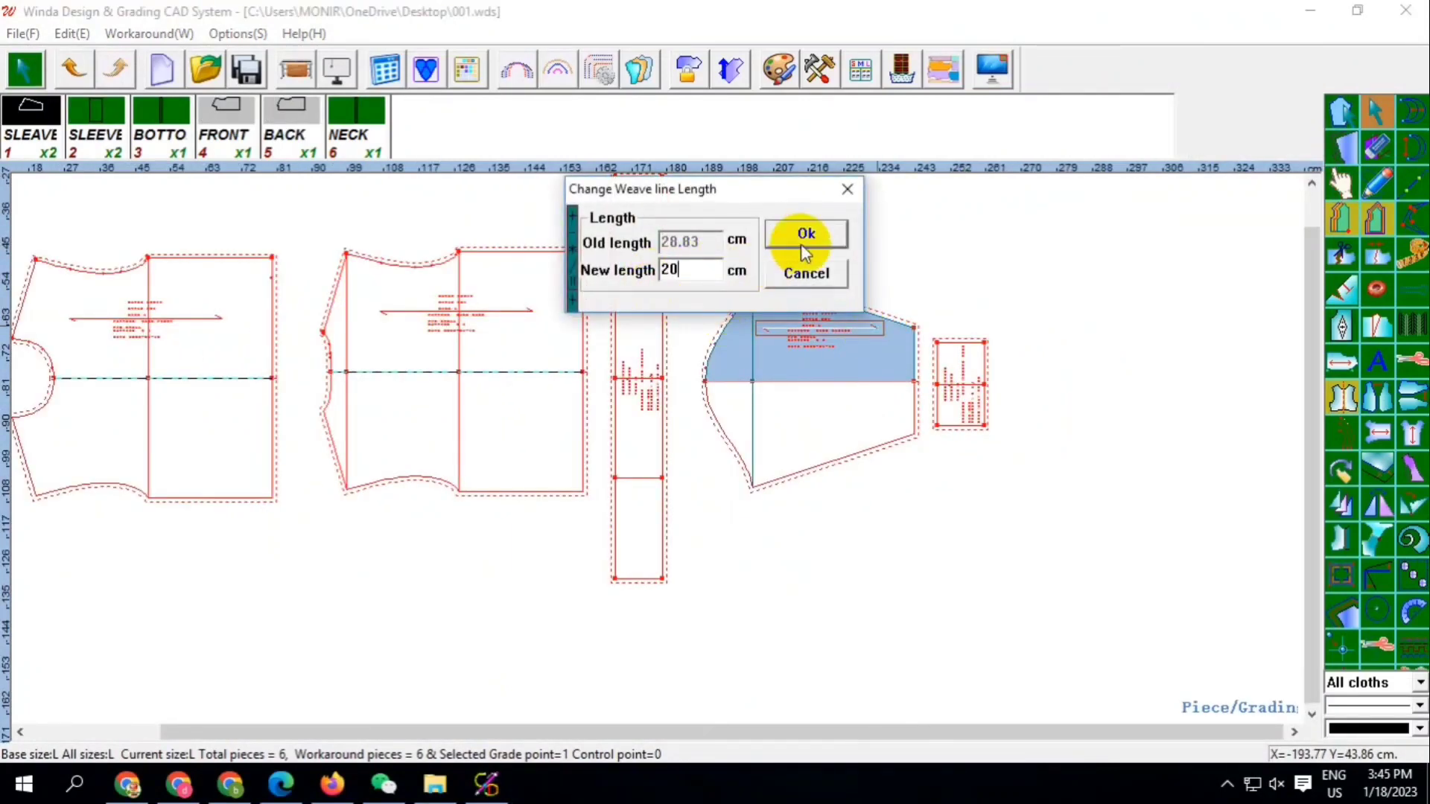
{"action": "left_click", "coordinate": [805, 237]}
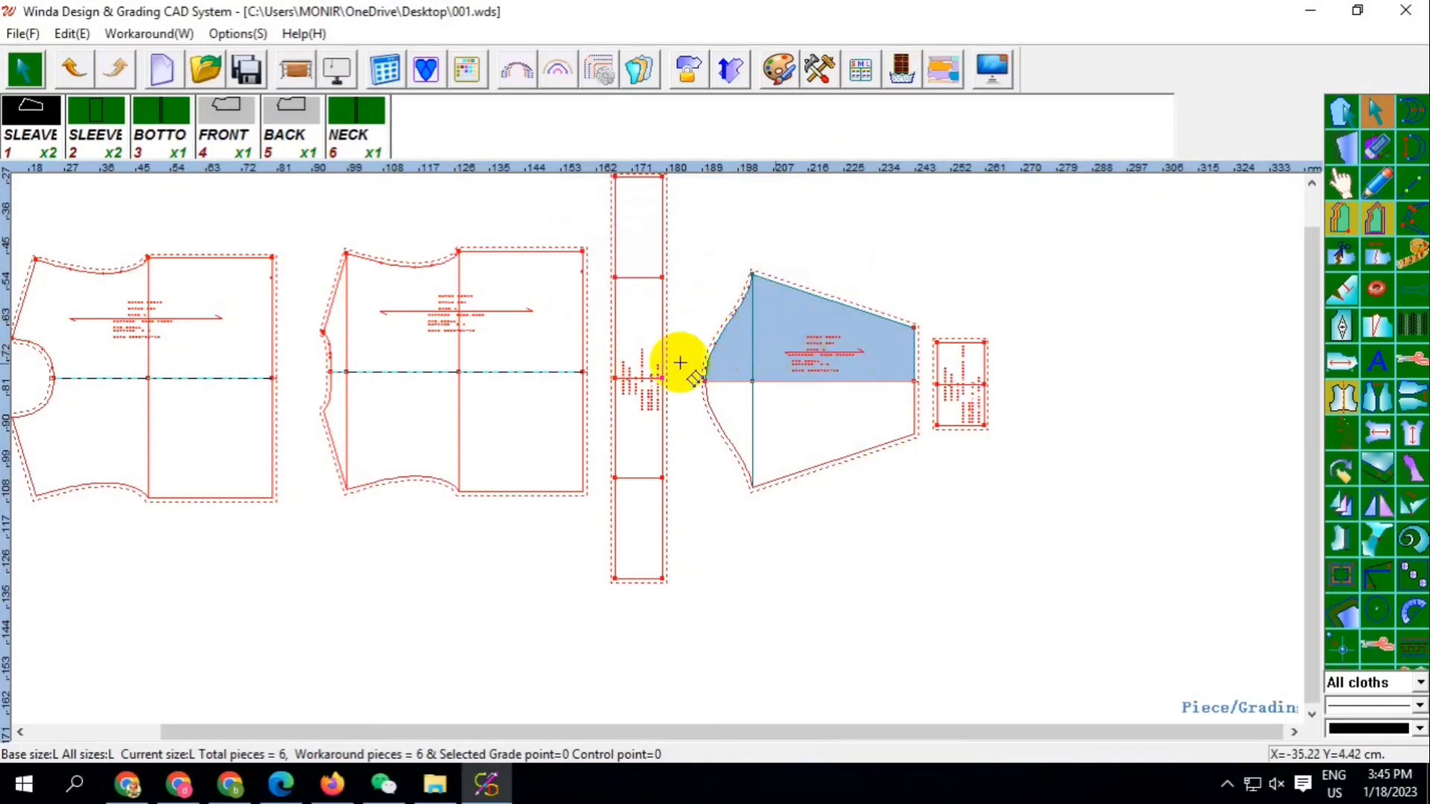
Set the back and front grain lines to 28 cm each
{"action": "left_click", "coordinate": [535, 314]}
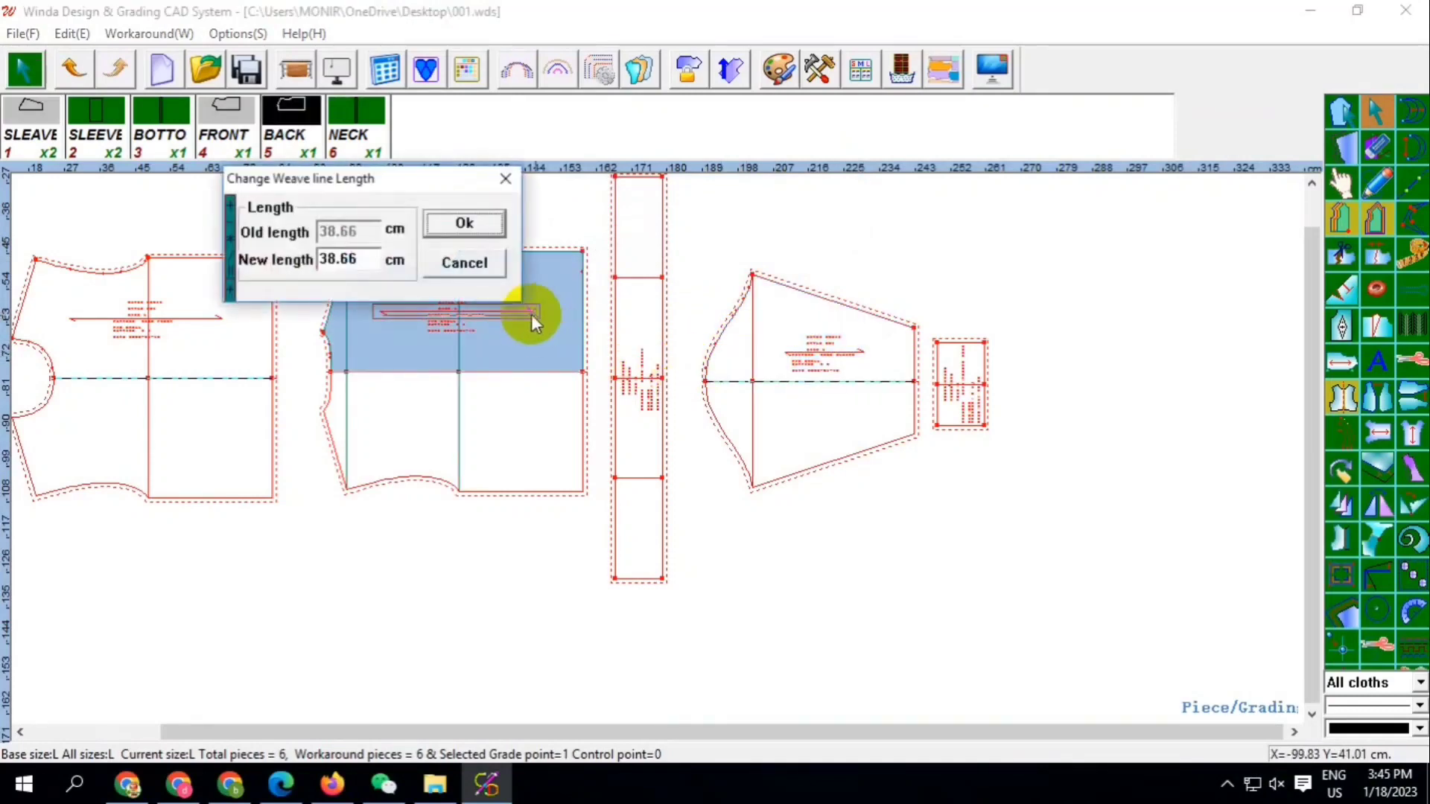
{"action": "type", "text": "28"}
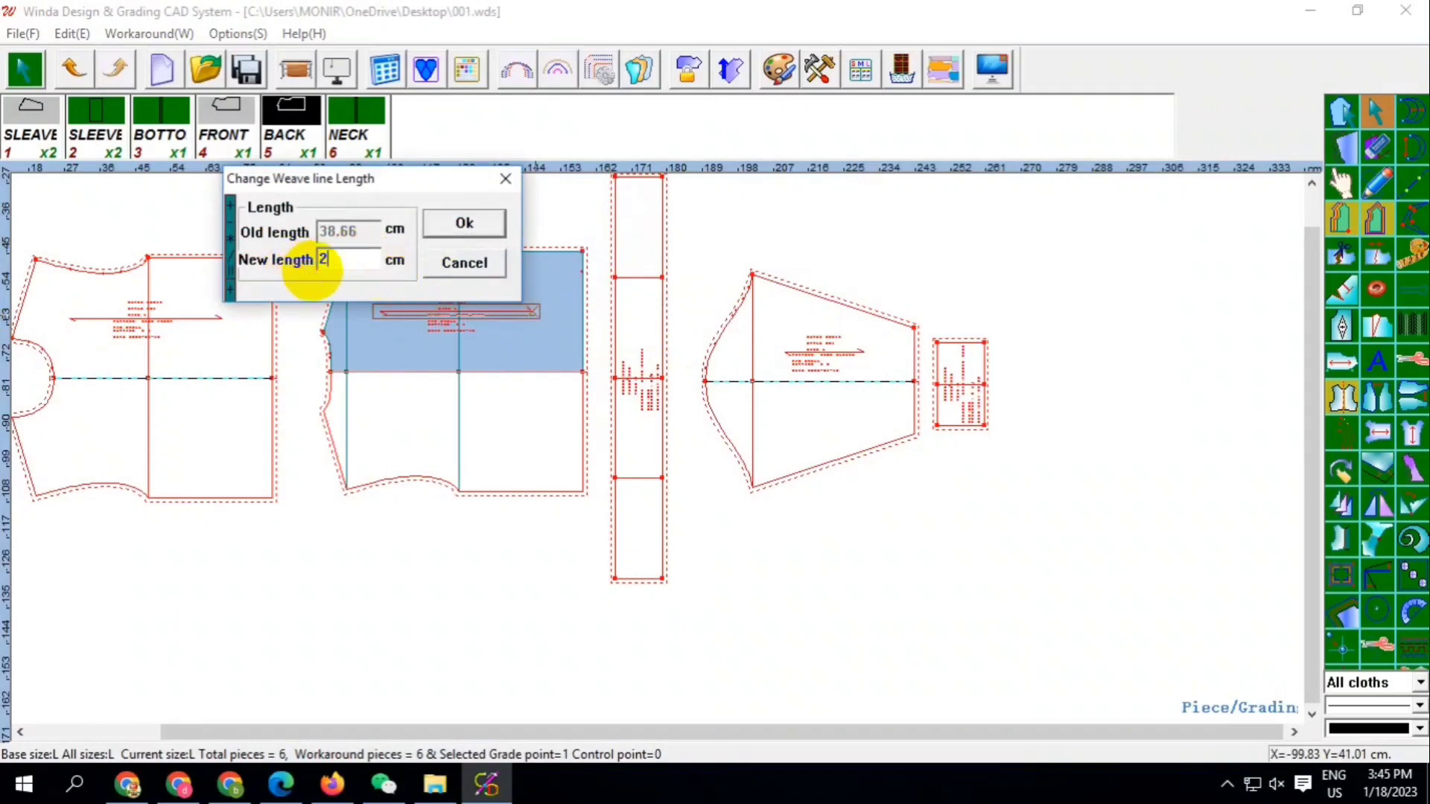
{"action": "left_click", "coordinate": [475, 229]}
{"action": "scroll", "coordinate": [526, 327], "scroll_direction": "down", "scroll_amount": 1}
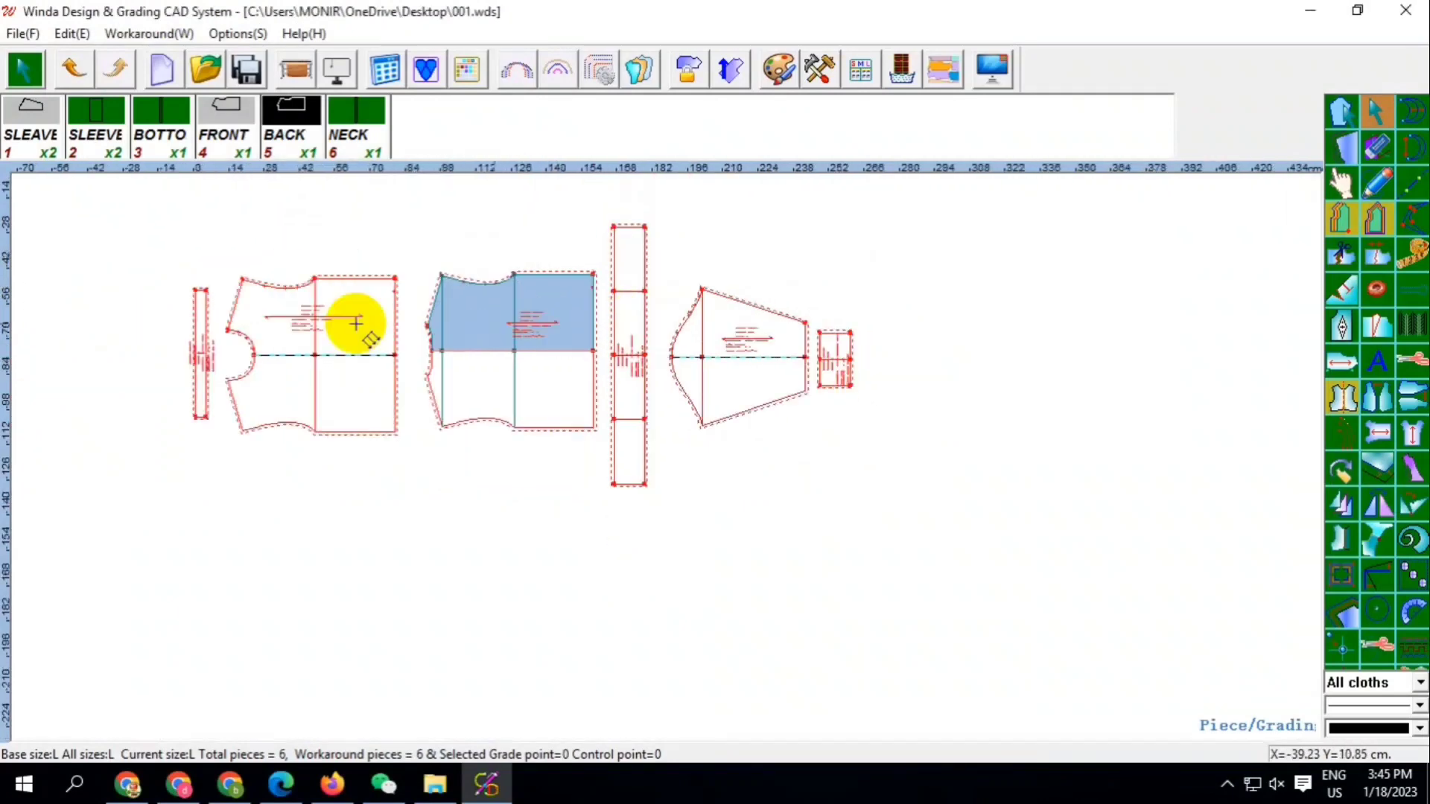
{"action": "left_click", "coordinate": [362, 316]}
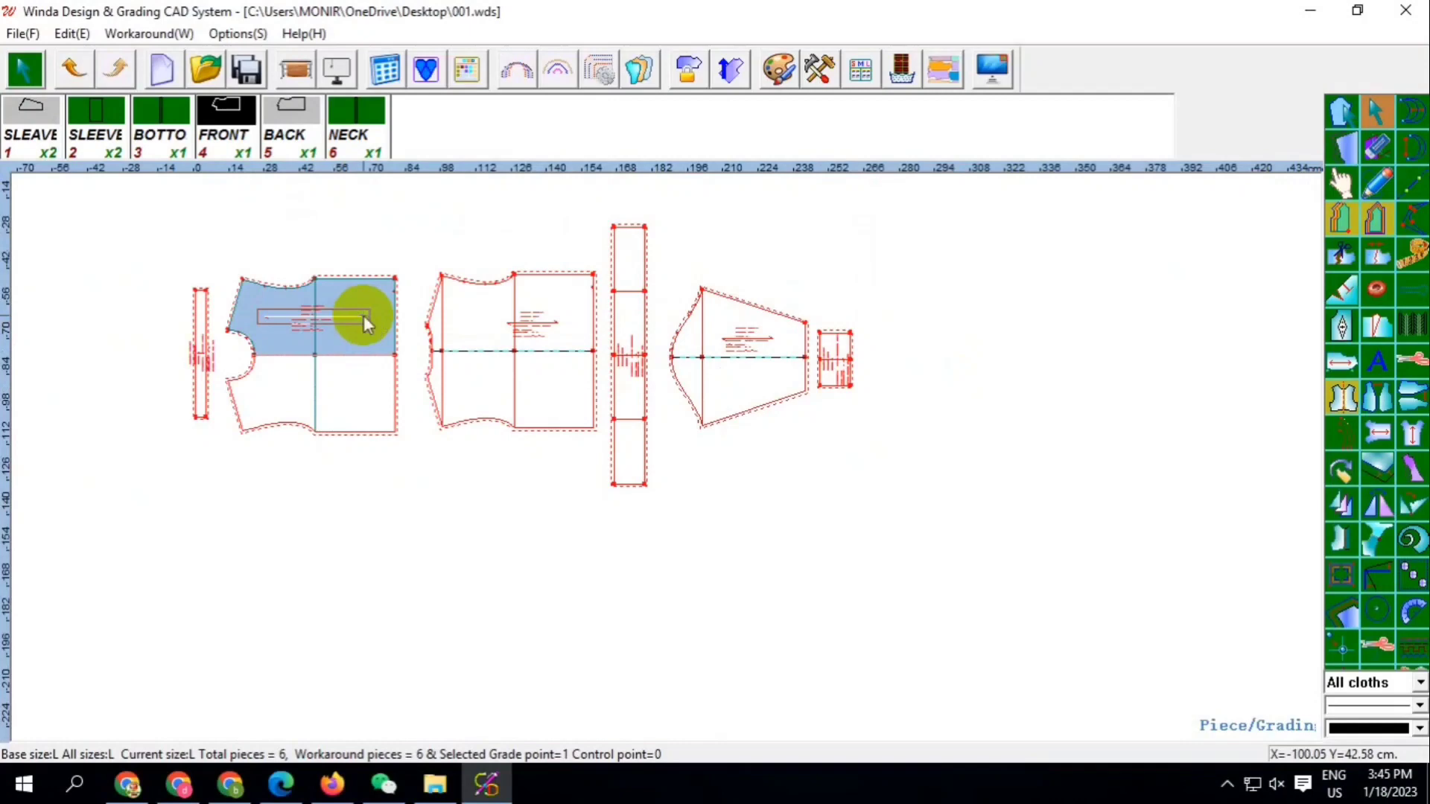
{"action": "left_click", "coordinate": [467, 273]}
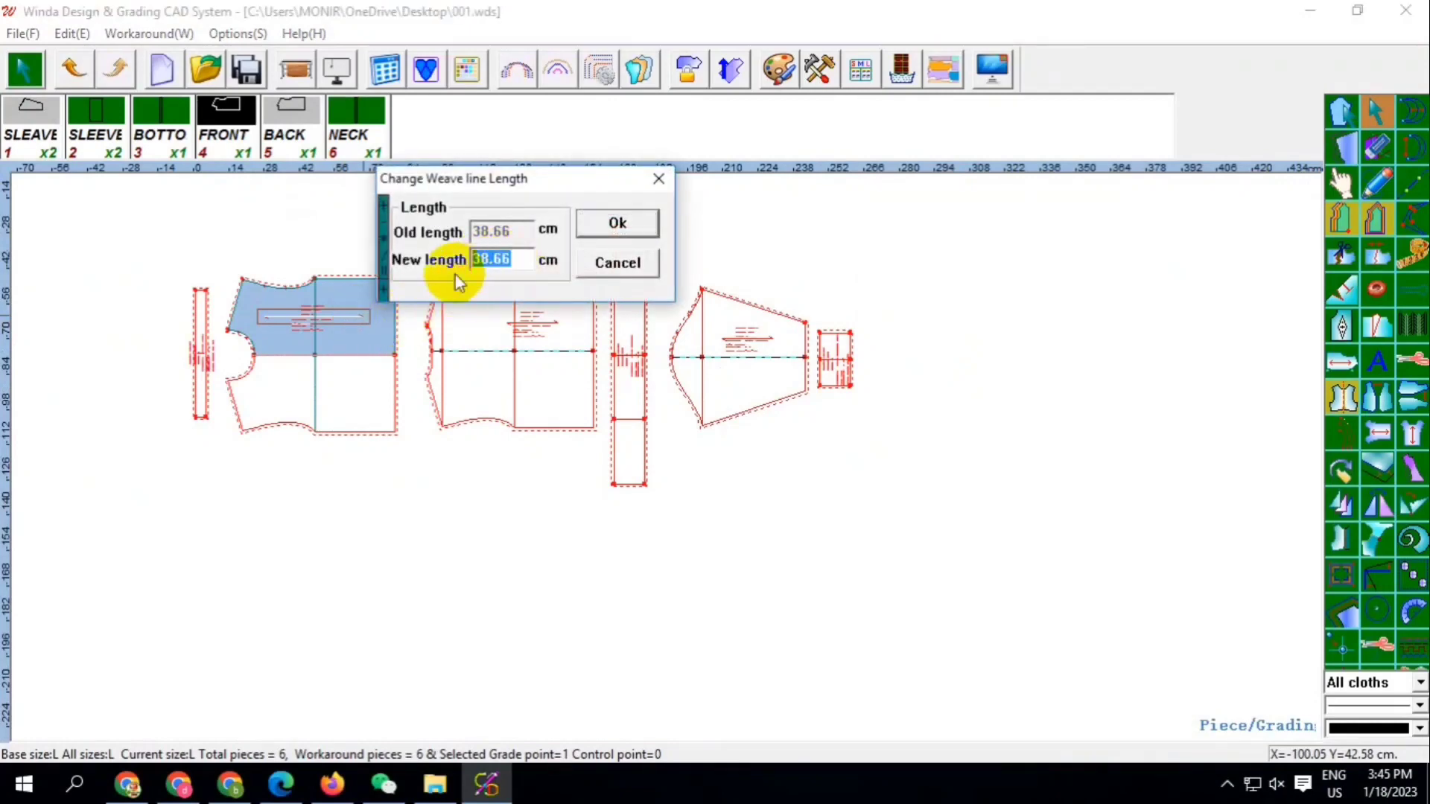
{"action": "type", "text": "28"}
{"action": "left_click", "coordinate": [617, 222]}
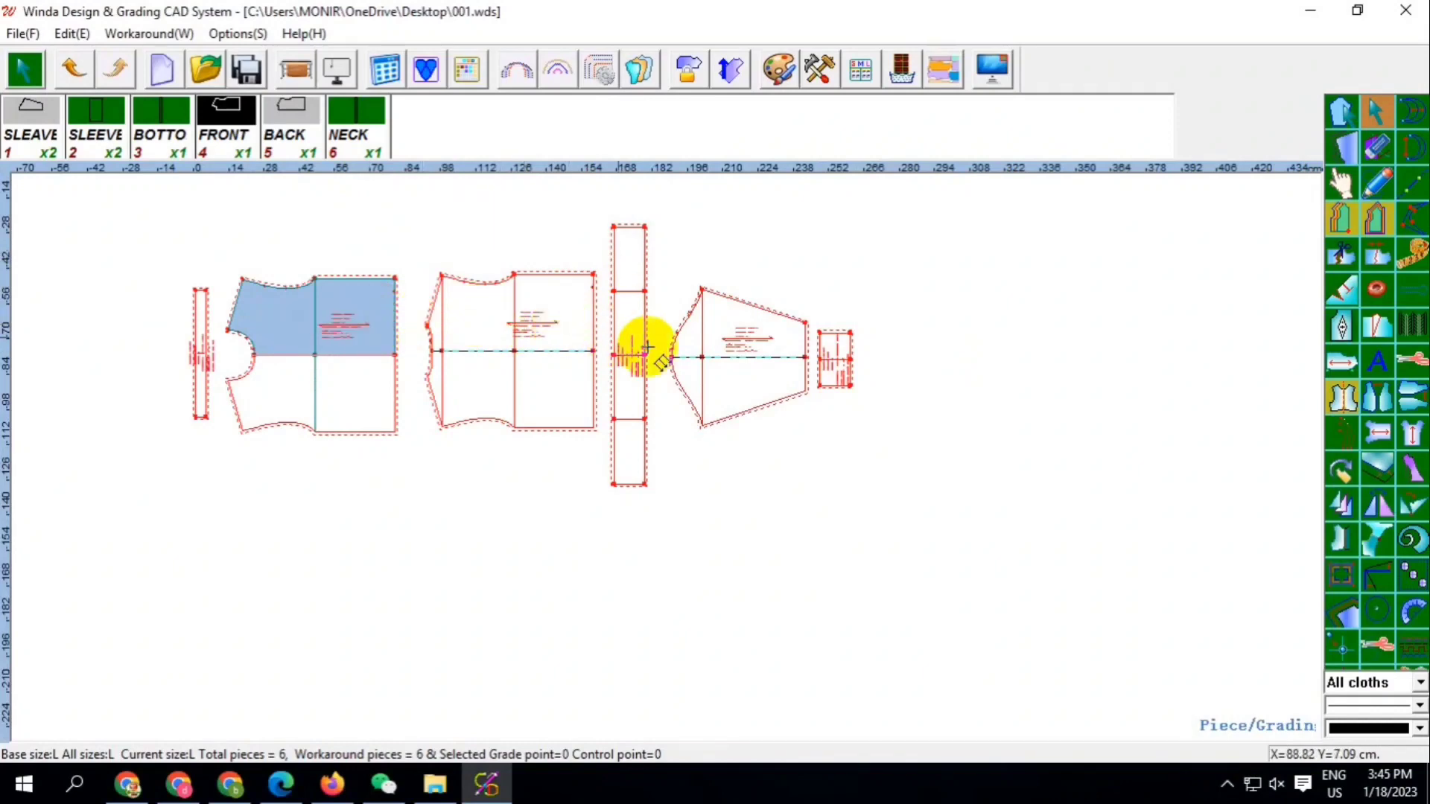
{"action": "scroll", "coordinate": [622, 335], "scroll_direction": "down", "scroll_amount": 2}
{"action": "scroll", "coordinate": [622, 335], "scroll_direction": "up", "scroll_amount": 3}
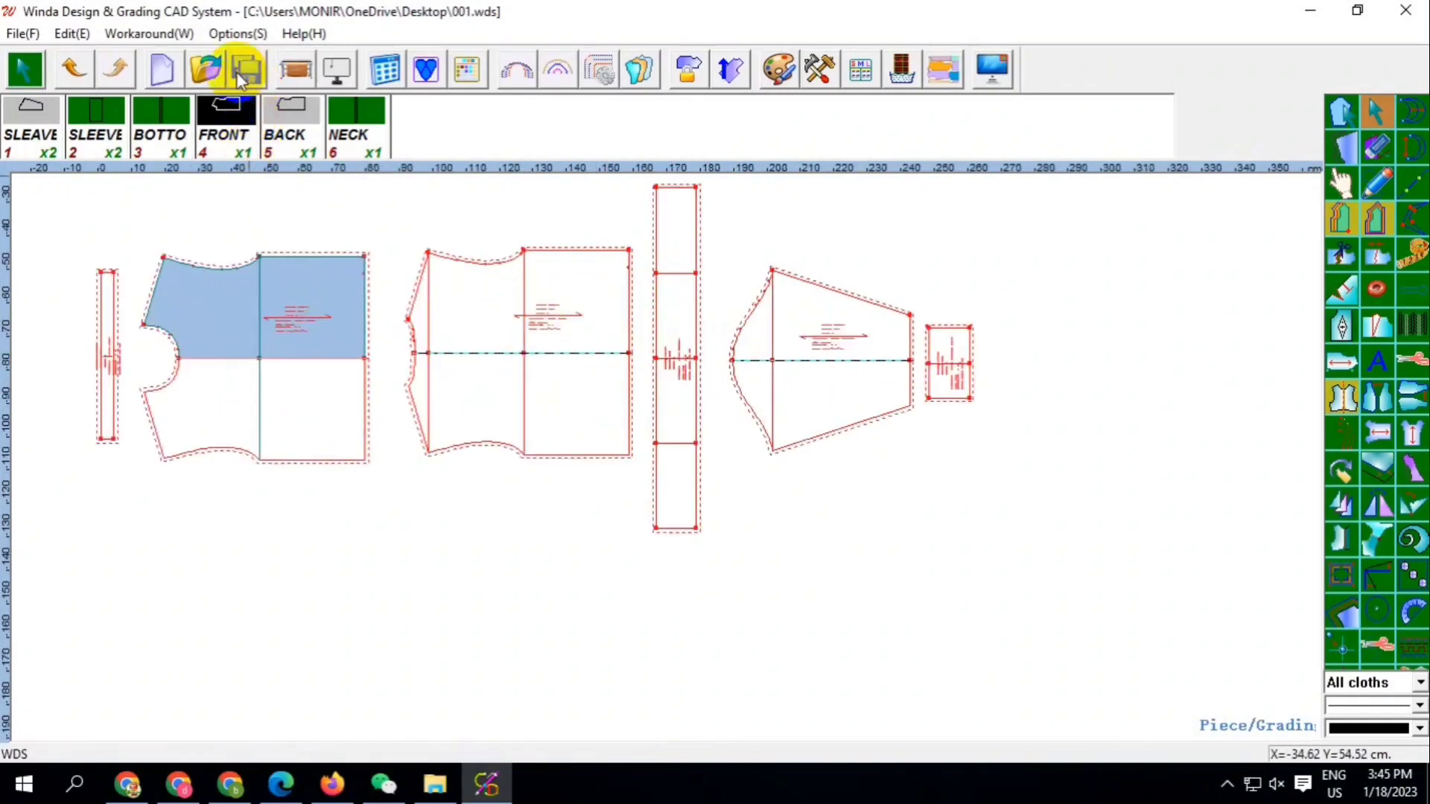
Move the back piece on top of the front piece
{"action": "scroll", "coordinate": [680, 290], "scroll_direction": "up", "scroll_amount": 1}
{"action": "scroll", "coordinate": [721, 283], "scroll_direction": "up", "scroll_amount": 1}
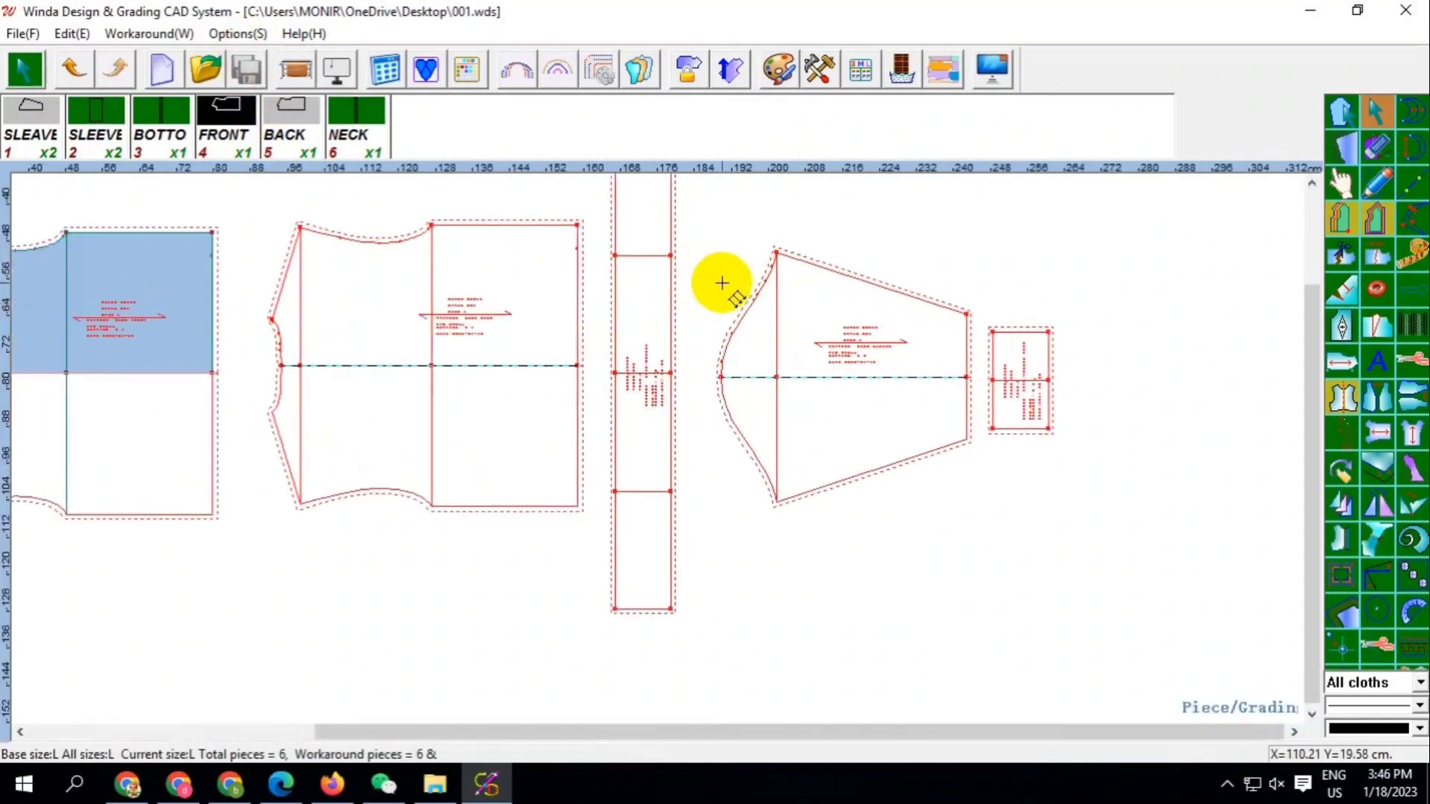
{"action": "scroll", "coordinate": [721, 283], "scroll_direction": "down", "scroll_amount": 1}
{"action": "scroll", "coordinate": [718, 309], "scroll_direction": "down", "scroll_amount": 1}
{"action": "left_click", "coordinate": [1344, 253]}
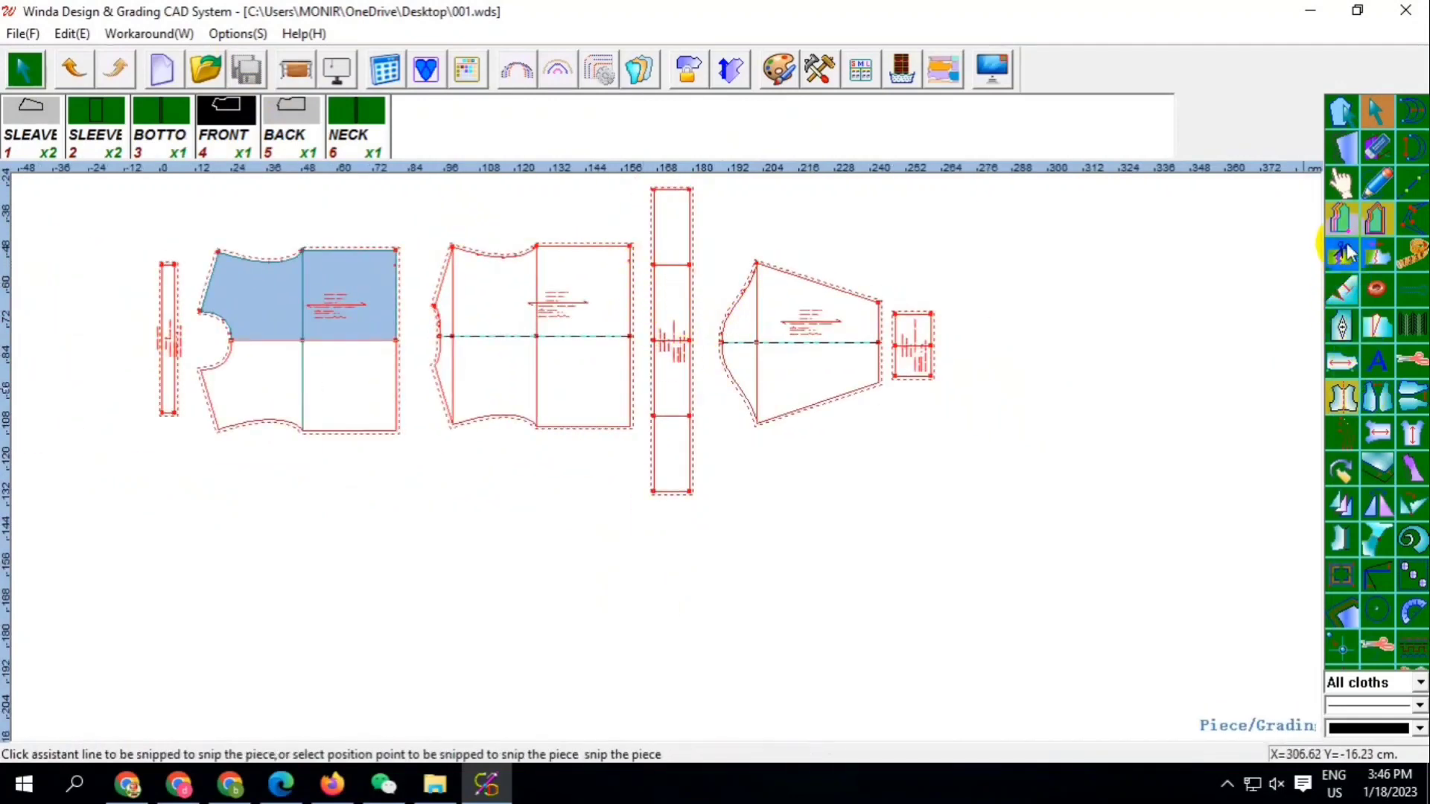
{"action": "left_click", "coordinate": [1341, 183]}
{"action": "left_click", "coordinate": [651, 262]}
{"action": "left_click", "coordinate": [415, 271]}
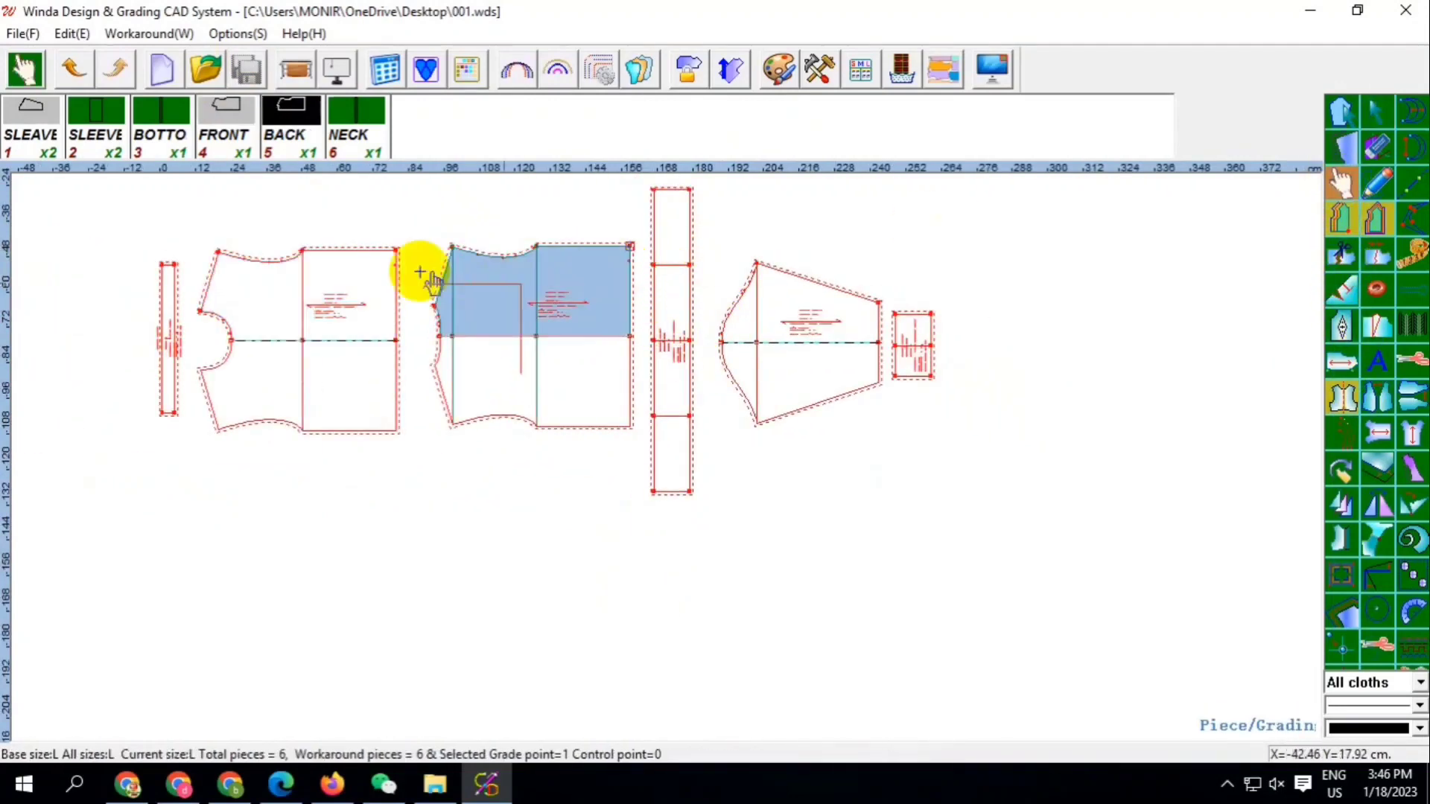
Line up the bottom band, sleeve and neck beside the bodies, then view the spec sheet
{"action": "scroll", "coordinate": [417, 261], "scroll_direction": "down", "scroll_amount": 1}
{"action": "scroll", "coordinate": [655, 326], "scroll_direction": "down", "scroll_amount": 1}
{"action": "scroll", "coordinate": [655, 326], "scroll_direction": "up", "scroll_amount": 1}
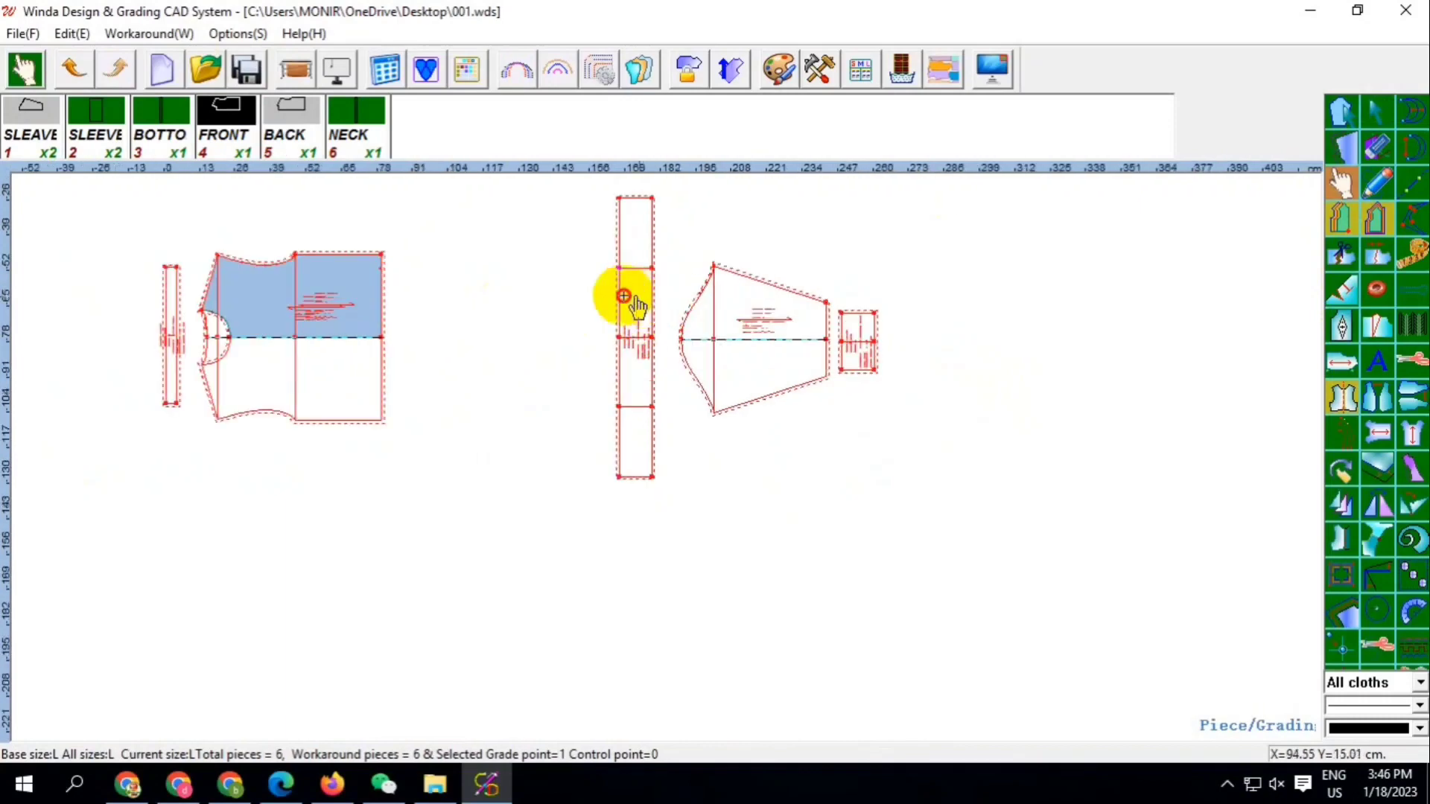
{"action": "left_click", "coordinate": [623, 296]}
{"action": "left_click", "coordinate": [434, 303]}
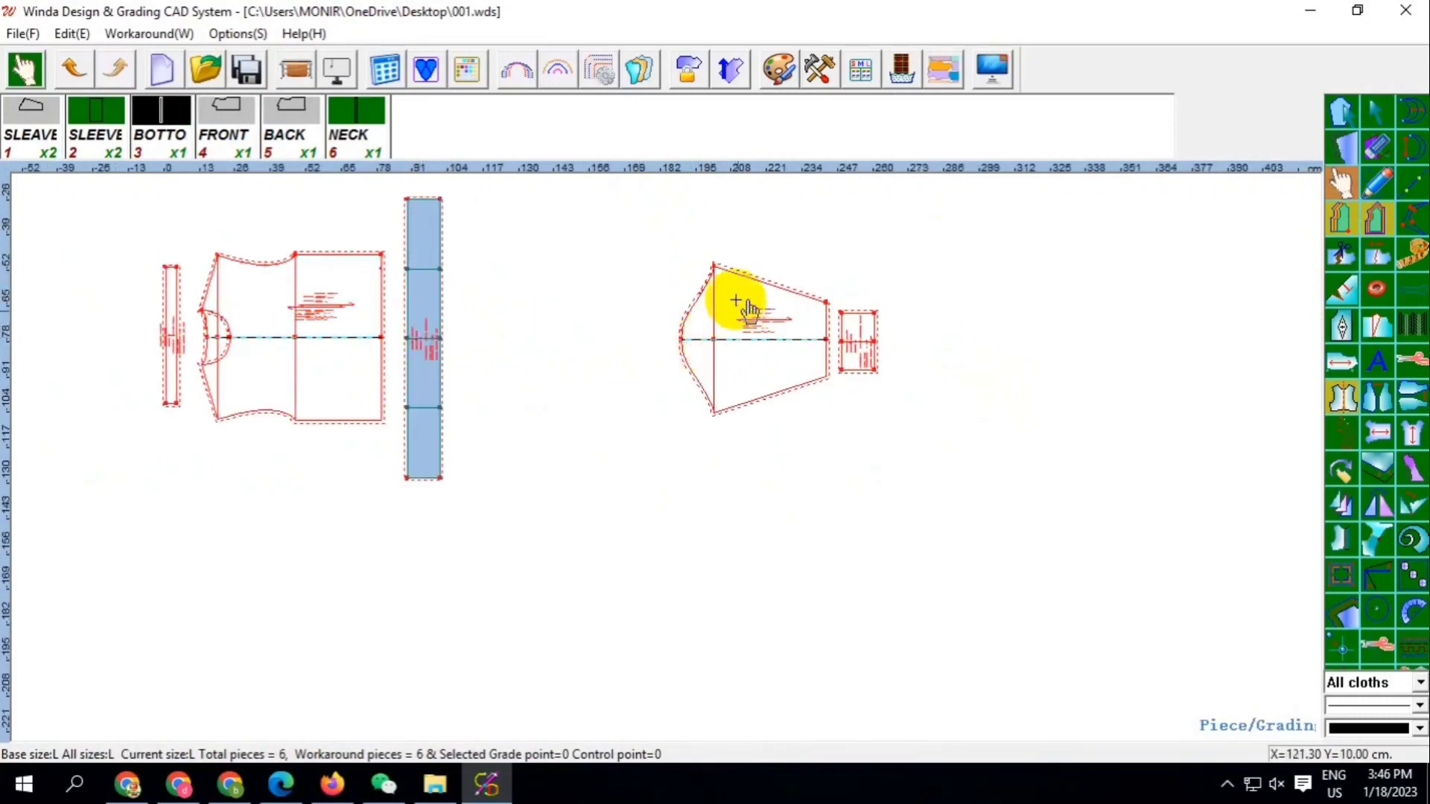
{"action": "left_click", "coordinate": [740, 310]}
{"action": "left_click", "coordinate": [521, 305]}
{"action": "left_click", "coordinate": [871, 341]}
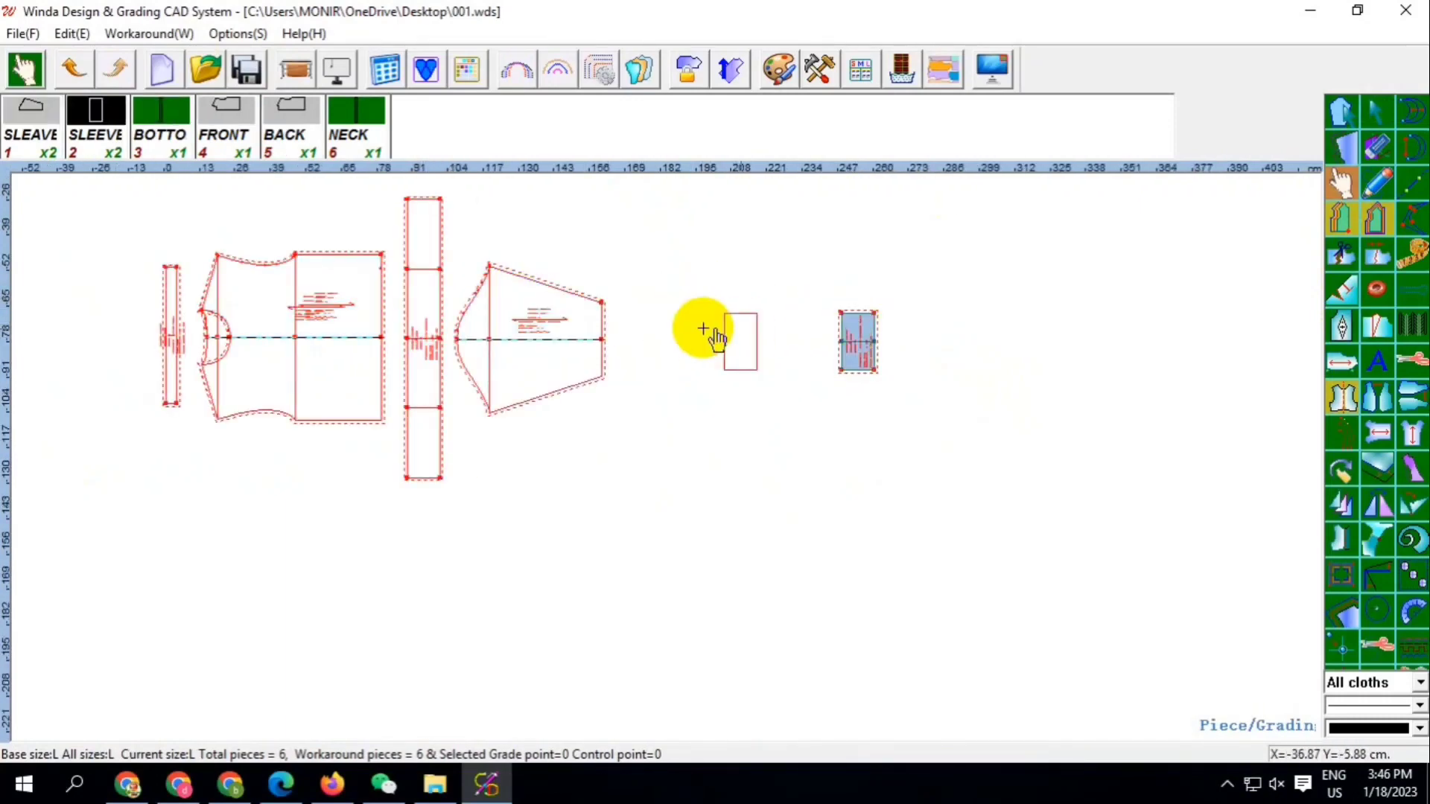
{"action": "left_click", "coordinate": [634, 332]}
{"action": "left_click", "coordinate": [379, 787]}
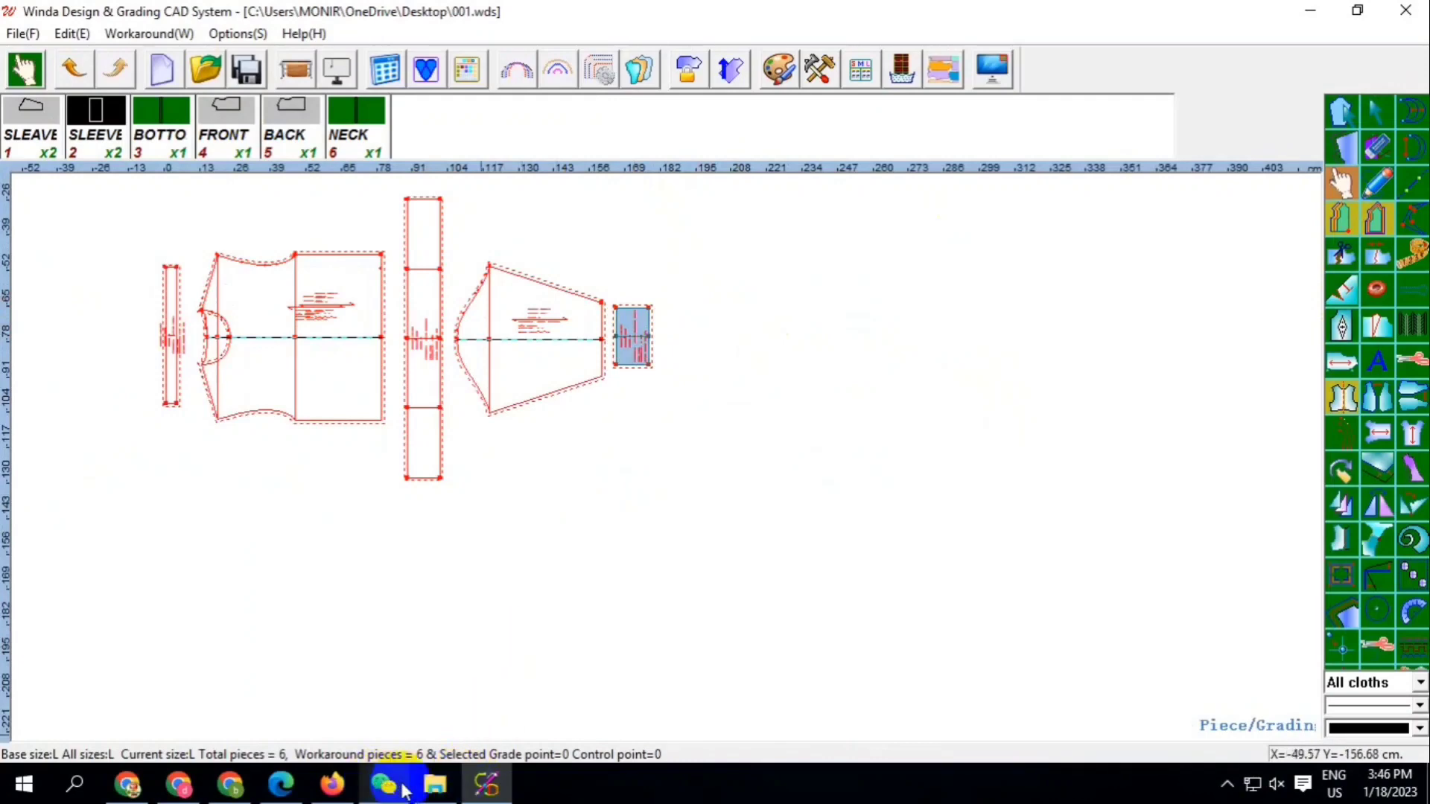
Zoom the spec sheet to read the M/L/LL sizes, then return to the CAD window
{"action": "scroll", "coordinate": [899, 349], "scroll_direction": "up", "scroll_amount": 3}
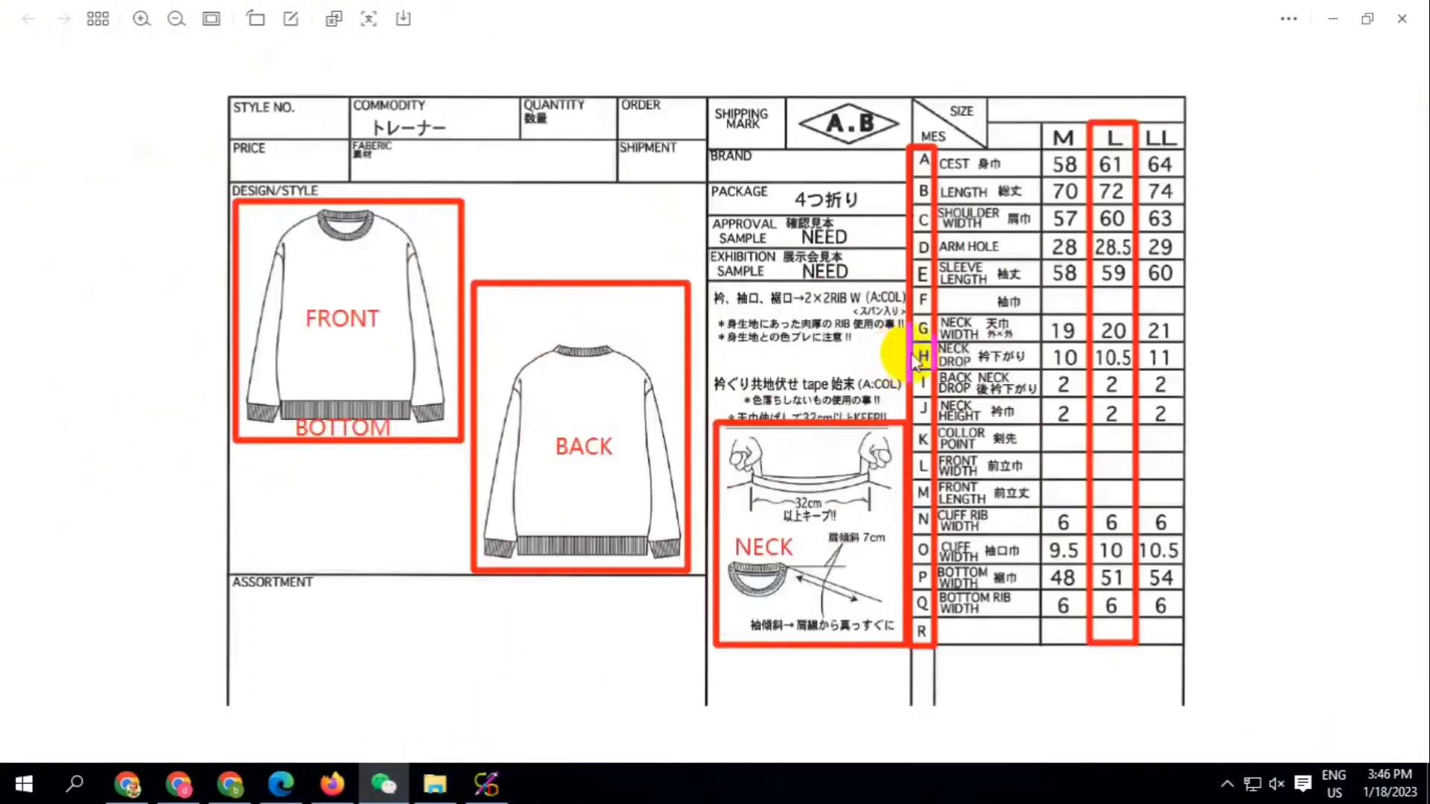
{"action": "scroll", "coordinate": [968, 320], "scroll_direction": "up", "scroll_amount": 1}
{"action": "scroll", "coordinate": [1042, 298], "scroll_direction": "down", "scroll_amount": 1}
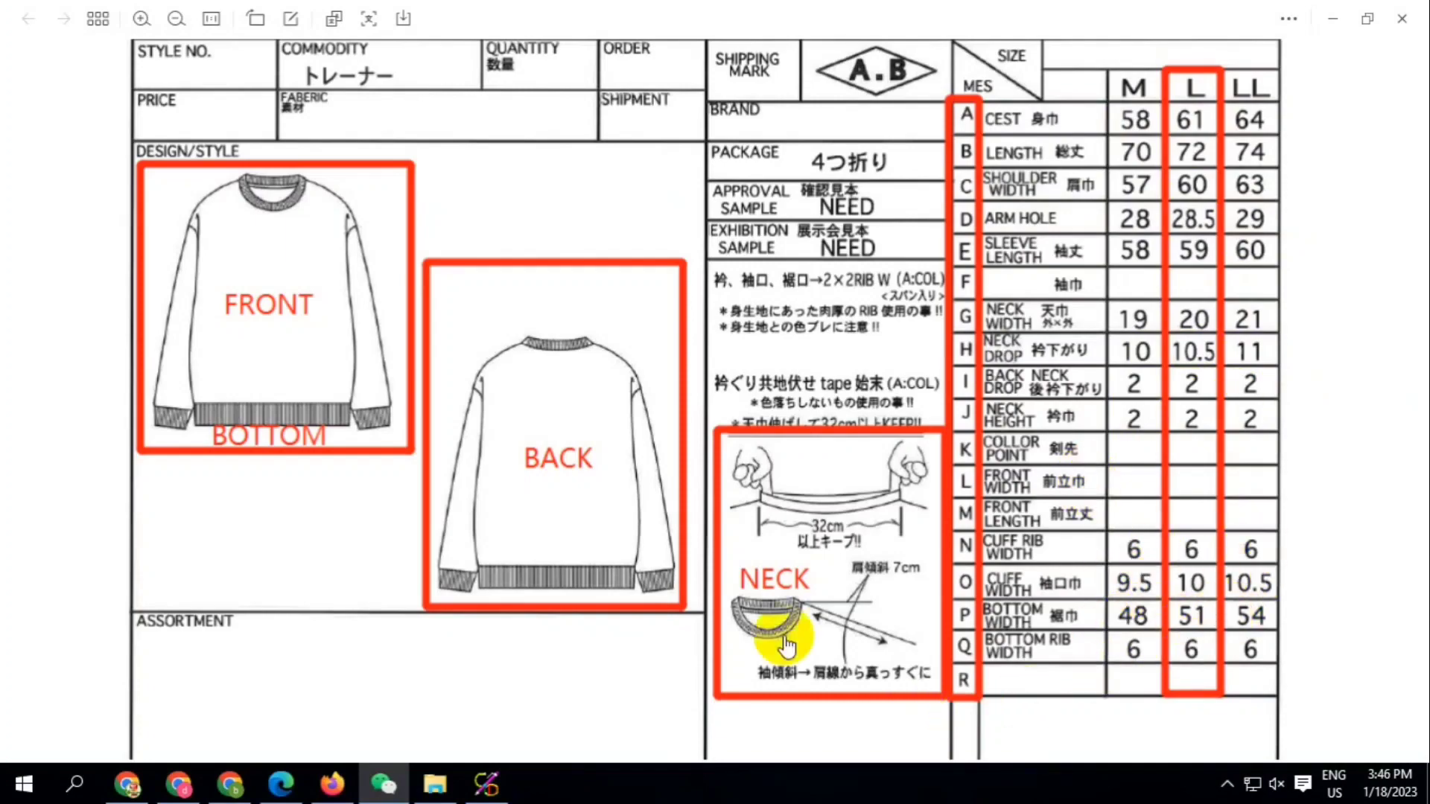
{"action": "left_click", "coordinate": [479, 794]}
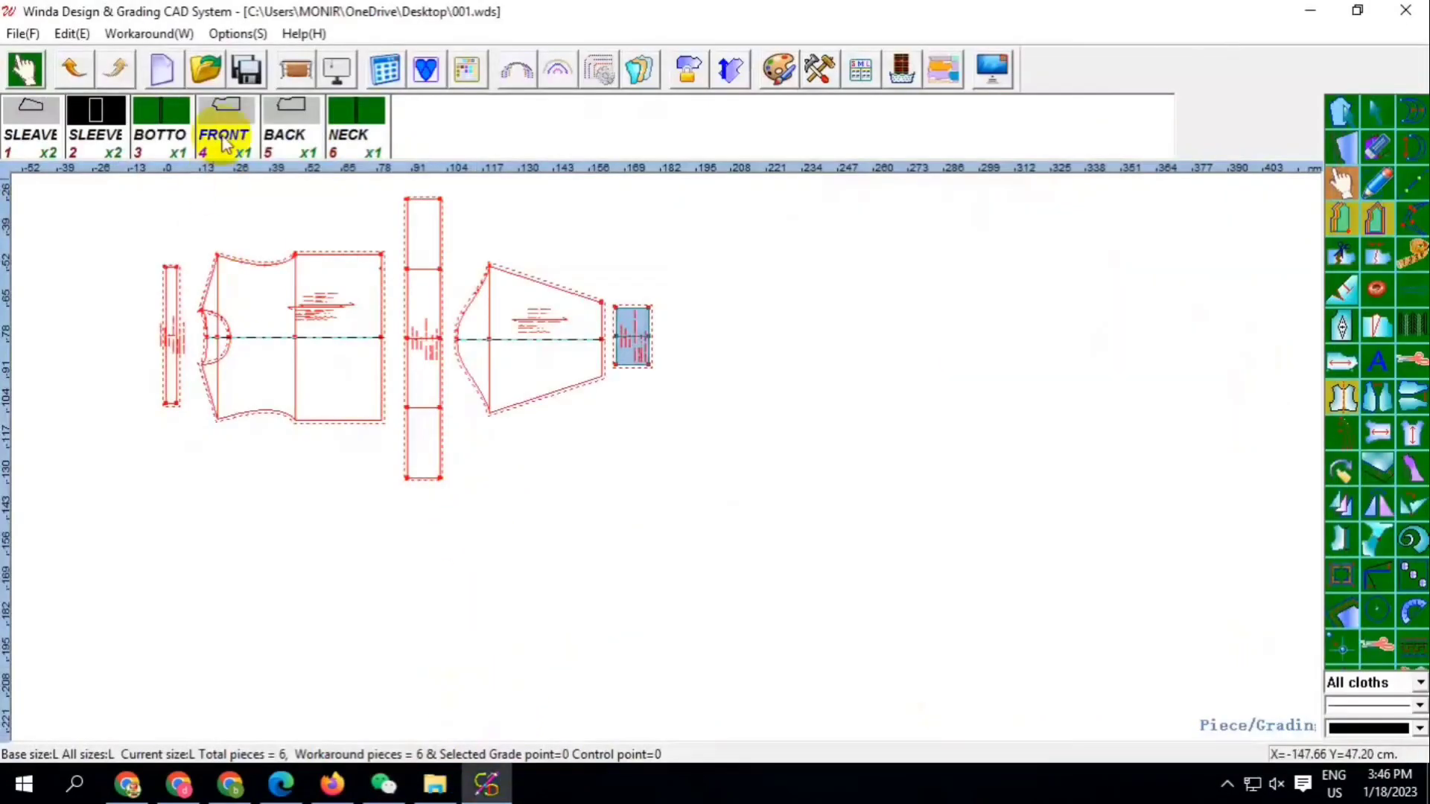
Rename the three size columns to M, L and LL and make L the base size
{"action": "left_click", "coordinate": [860, 70]}
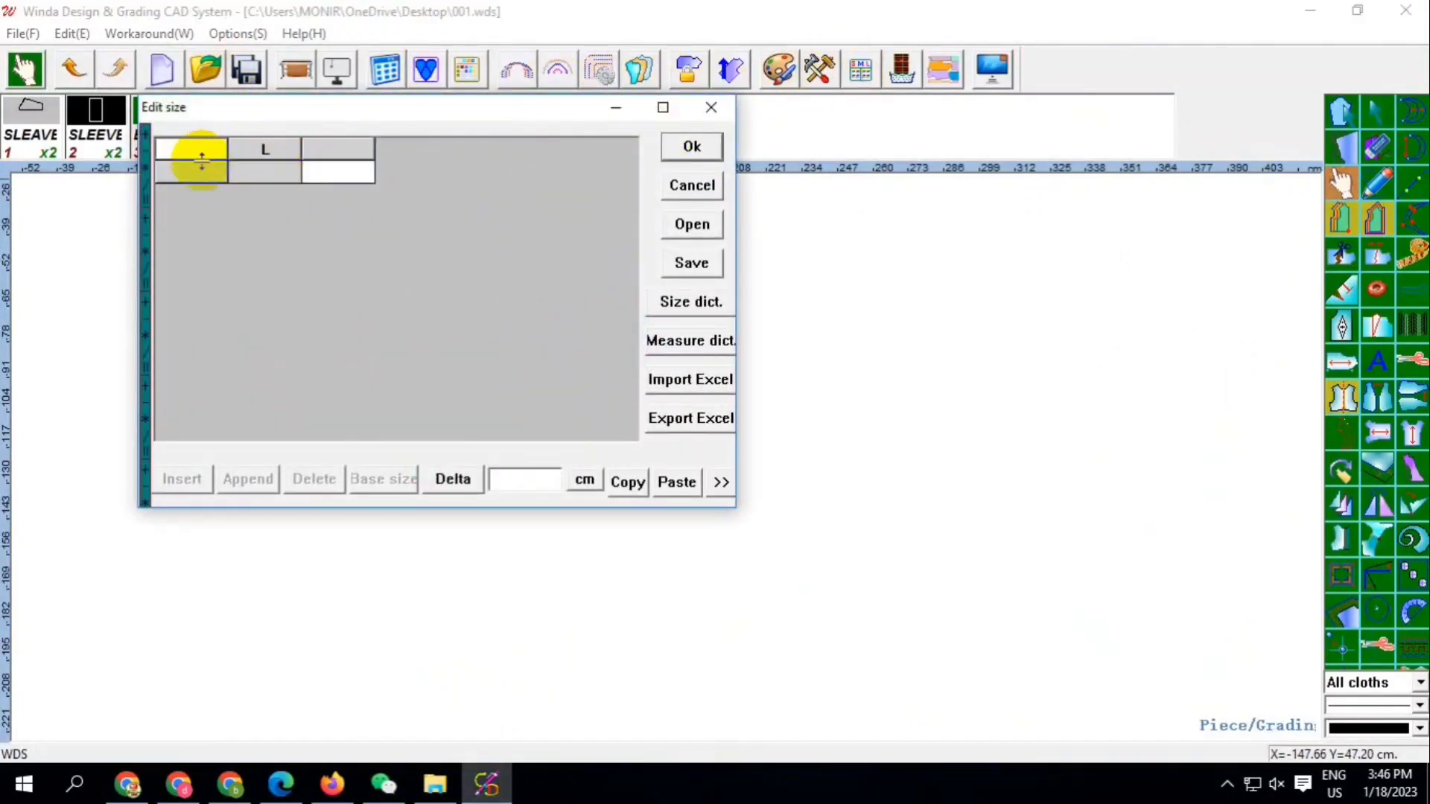
{"action": "type", "text": "M"}
{"action": "left_click", "coordinate": [340, 153]}
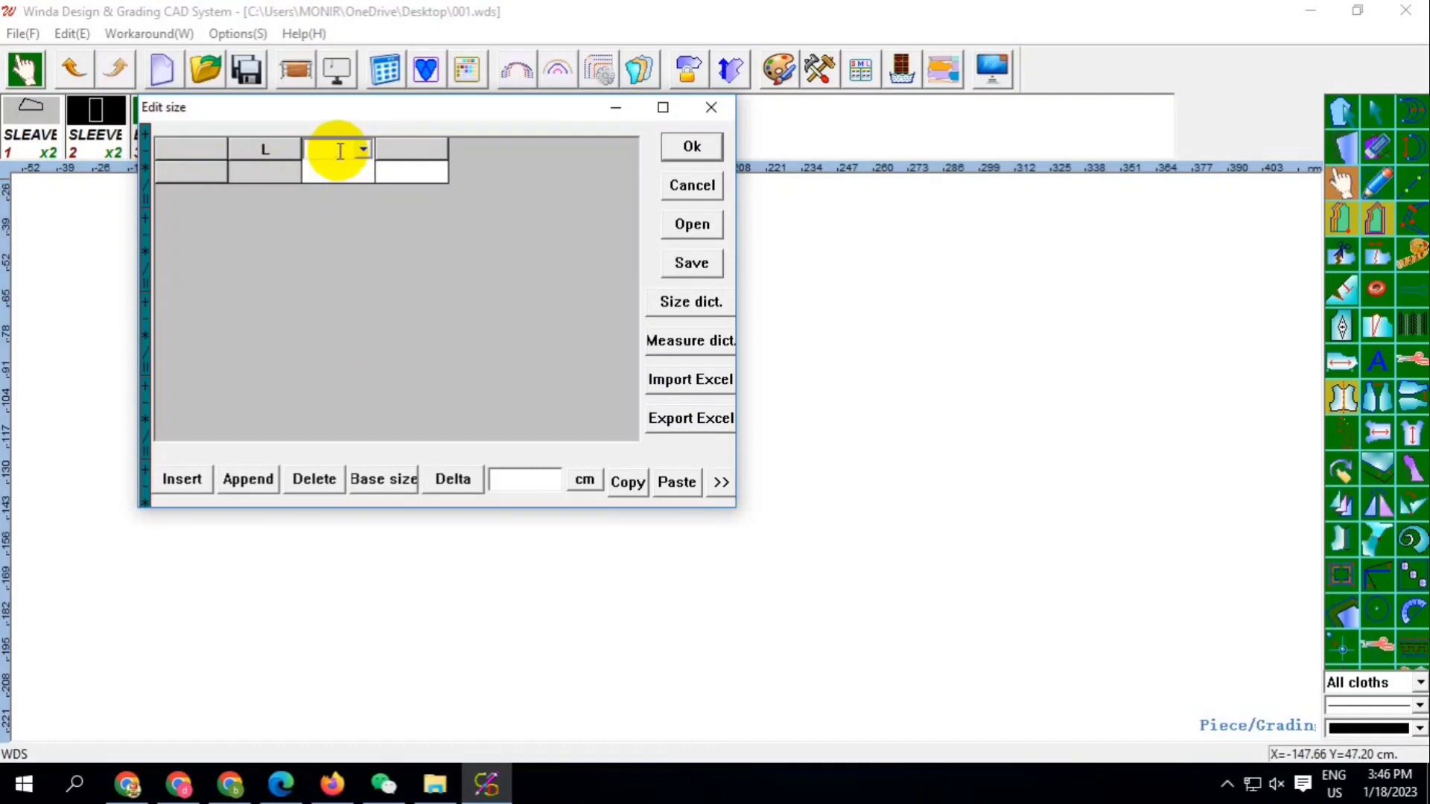
{"action": "type", "text": "LL"}
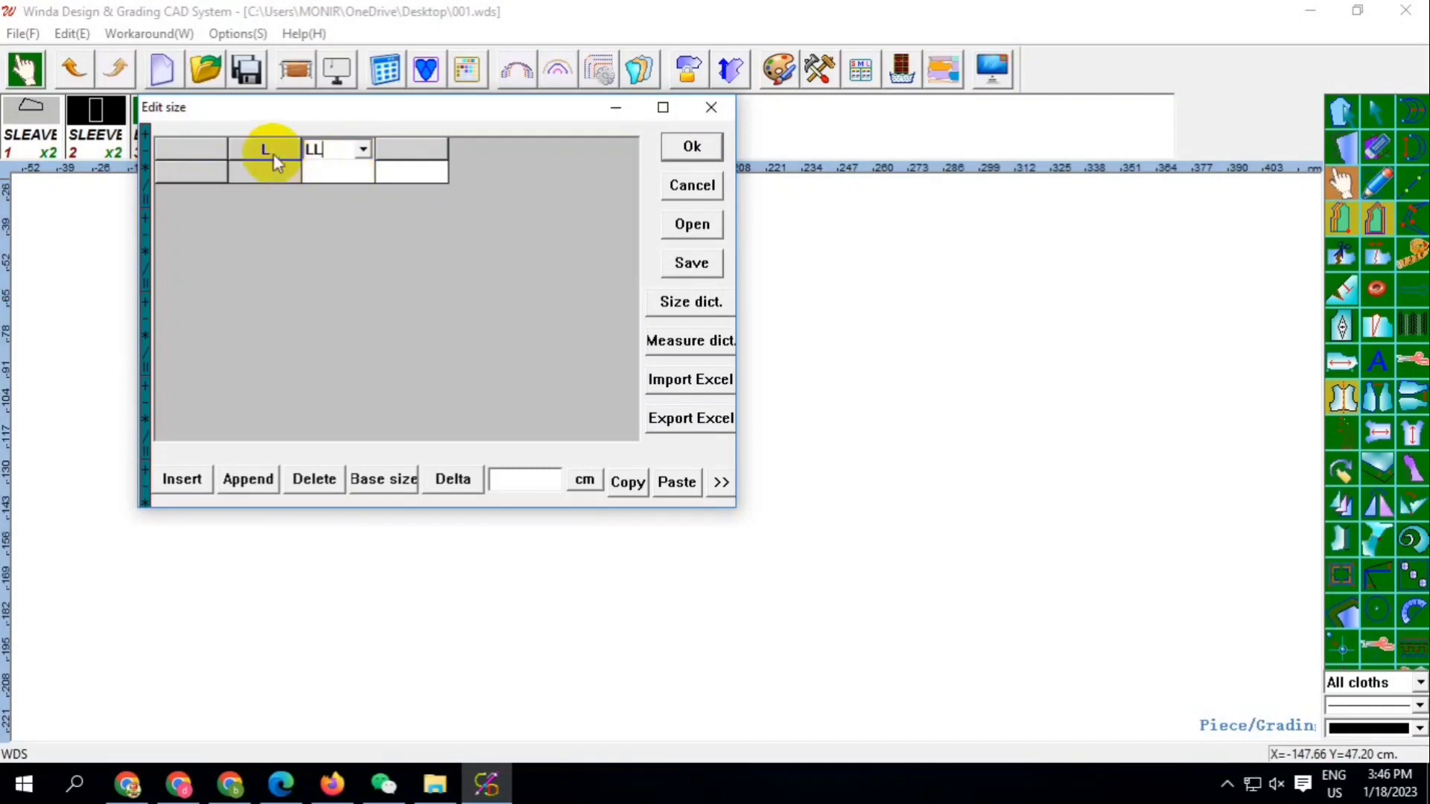
{"action": "left_click", "coordinate": [280, 149]}
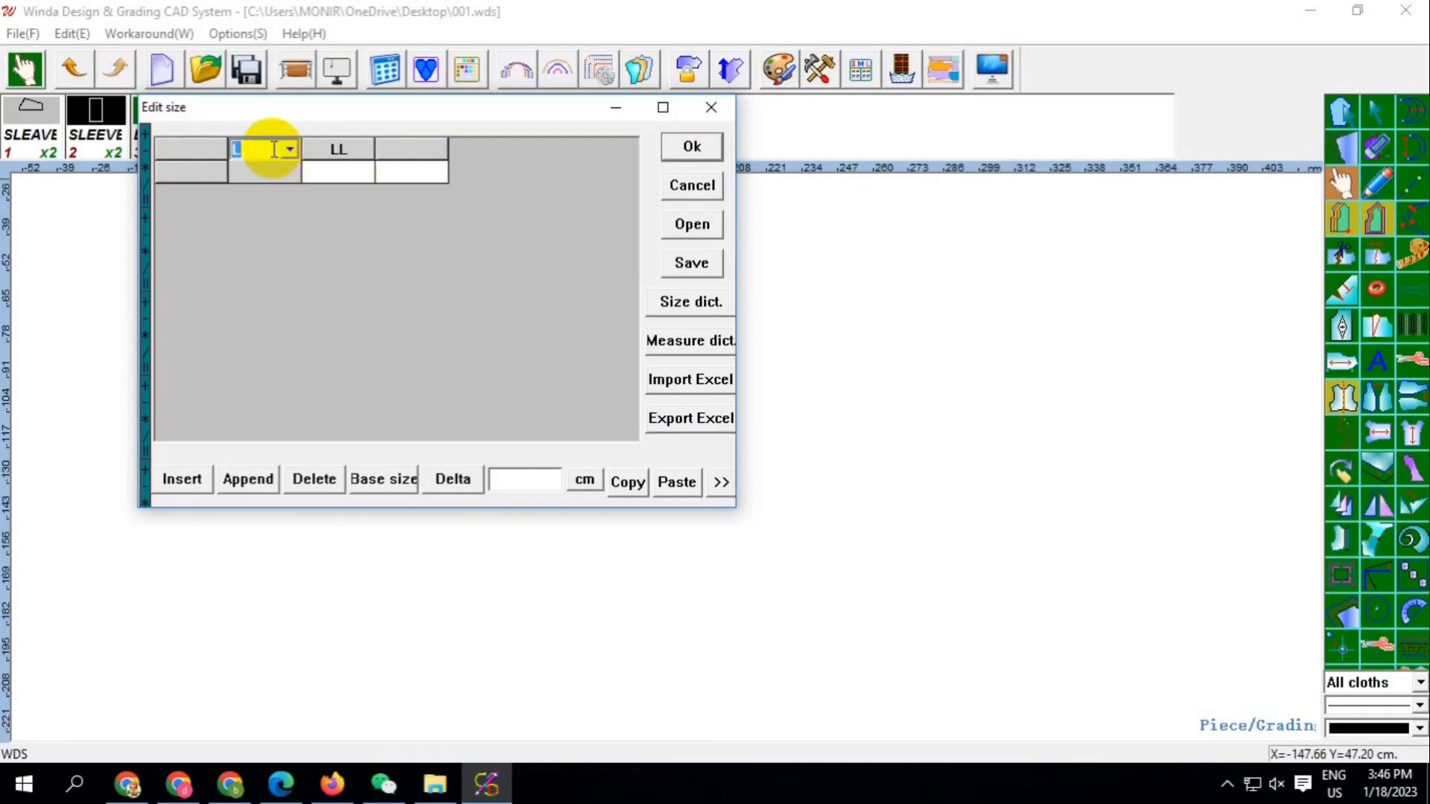
{"action": "type", "text": "M"}
{"action": "left_click", "coordinate": [331, 152]}
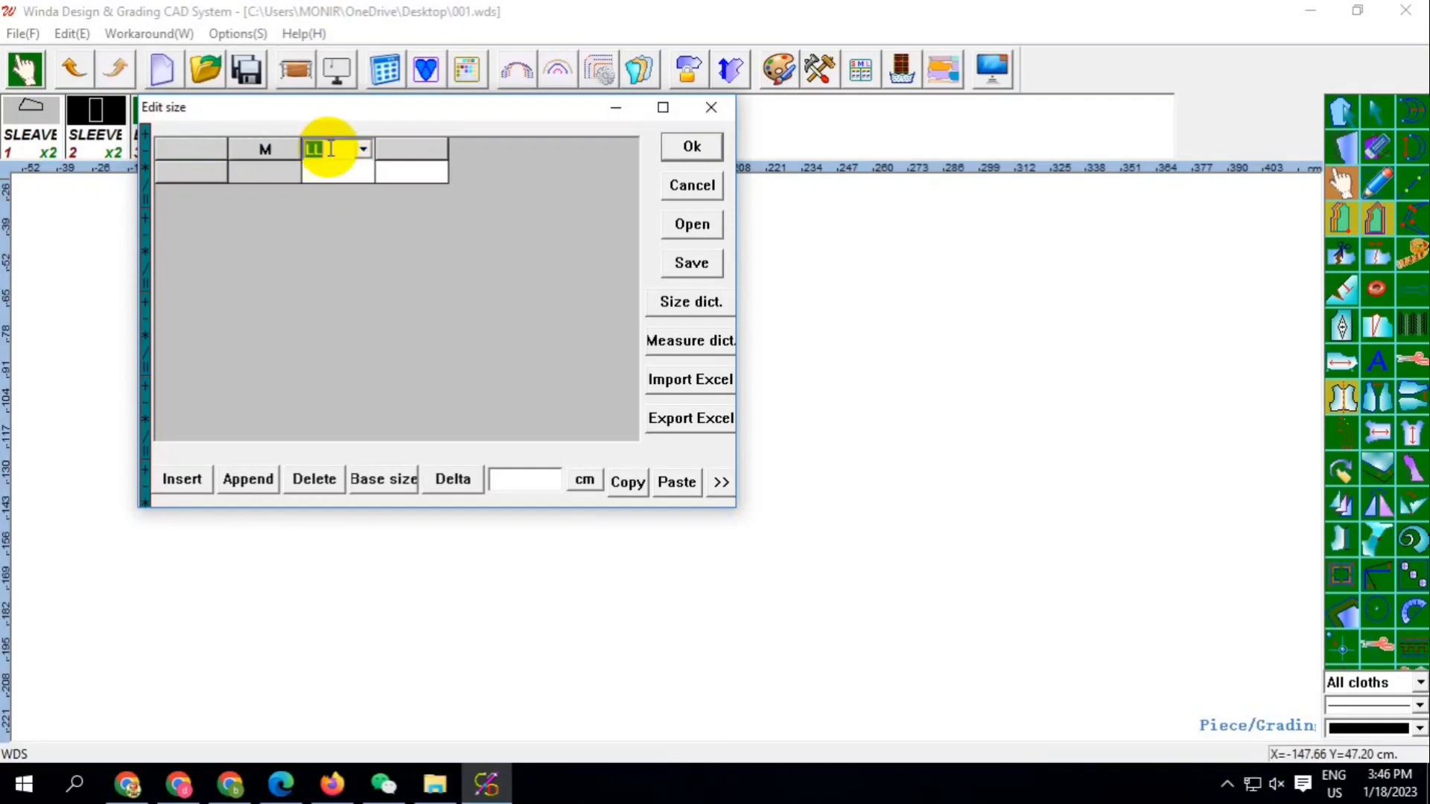
{"action": "type", "text": "L"}
{"action": "left_click", "coordinate": [387, 151]}
{"action": "type", "text": "LL"}
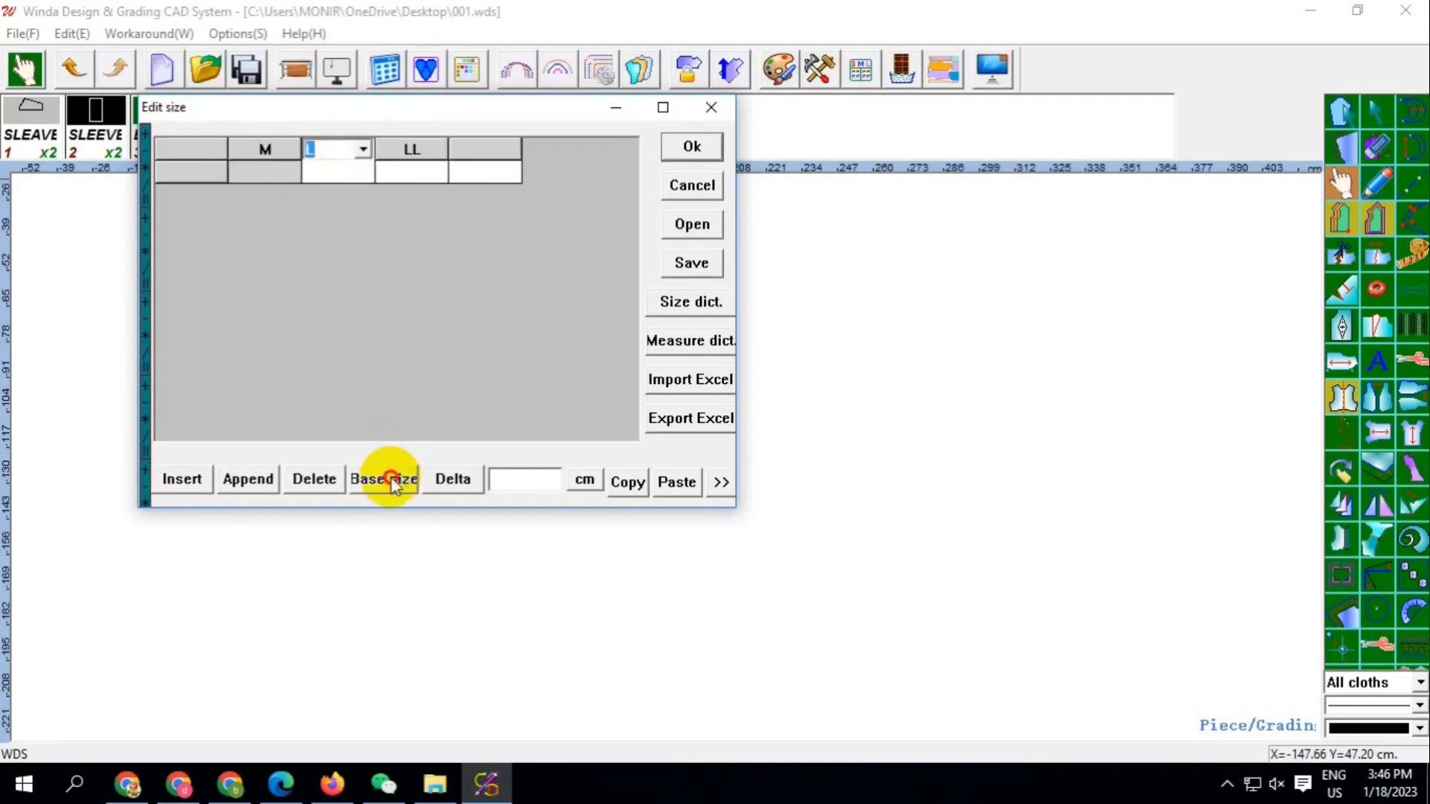
{"action": "left_click", "coordinate": [393, 481]}
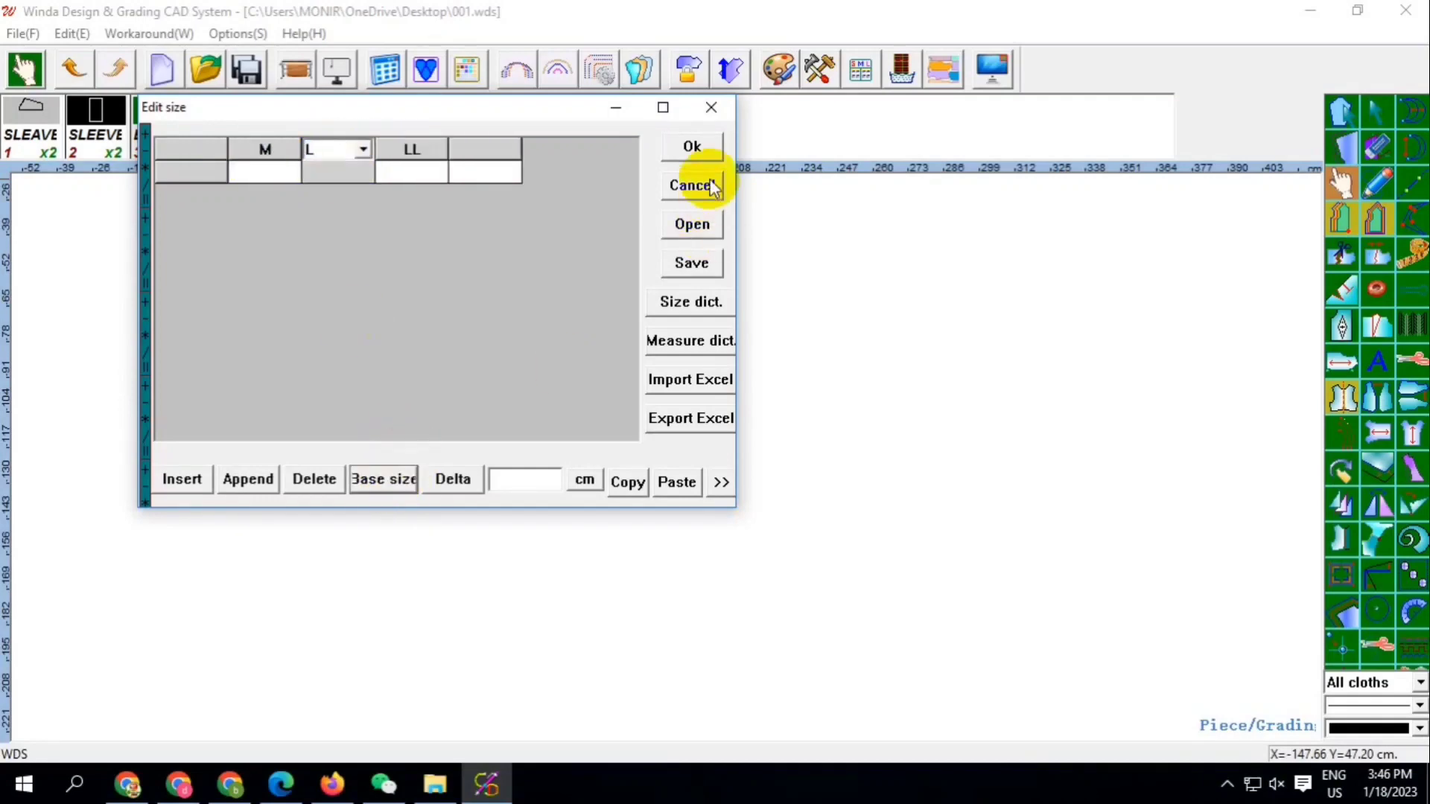
{"action": "left_click", "coordinate": [692, 146]}
{"action": "scroll", "coordinate": [253, 285], "scroll_direction": "up", "scroll_amount": 2}
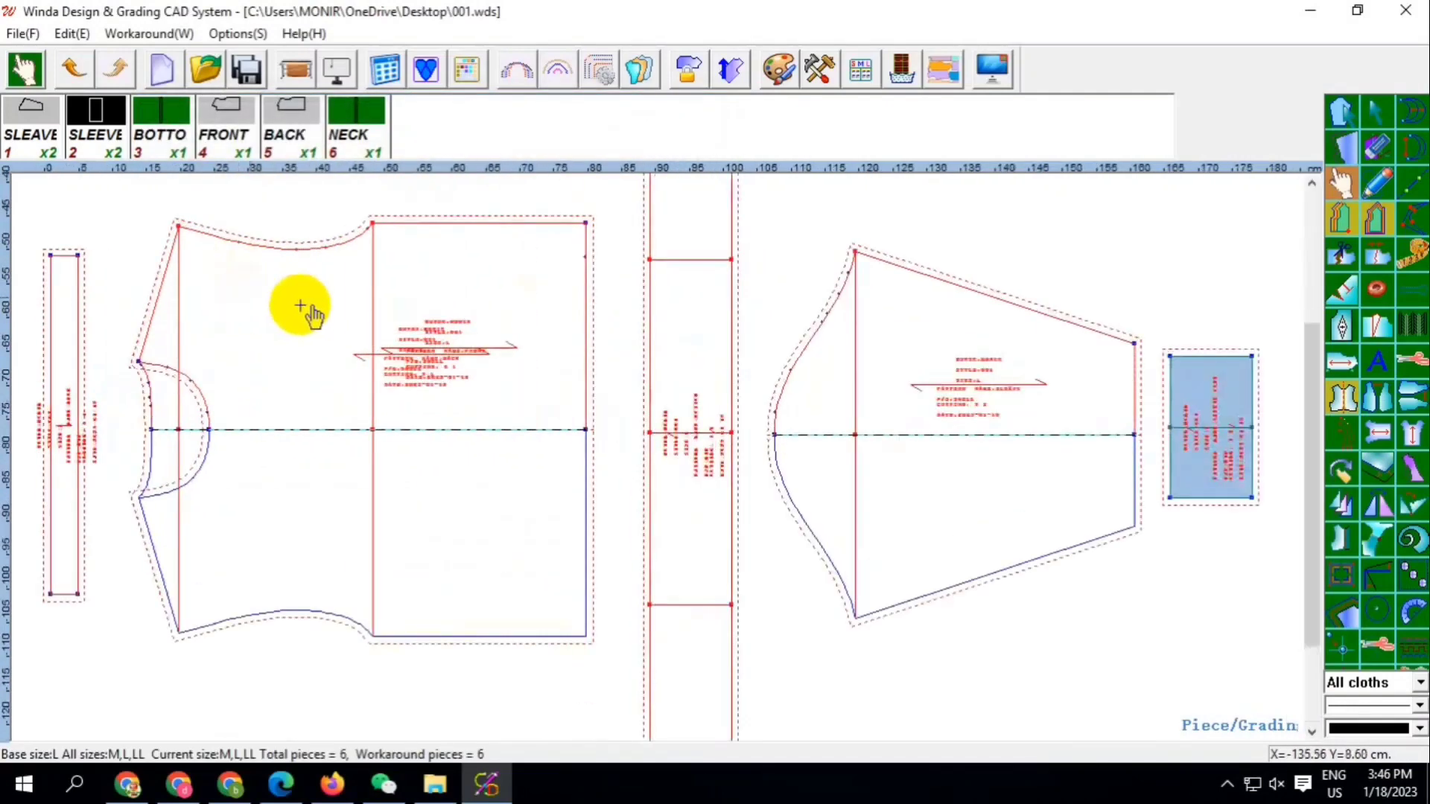
{"action": "scroll", "coordinate": [310, 310], "scroll_direction": "down", "scroll_amount": 1}
Open the point grade table beside the pieces and select the front body piece with the Choose tool
{"action": "left_click", "coordinate": [476, 67]}
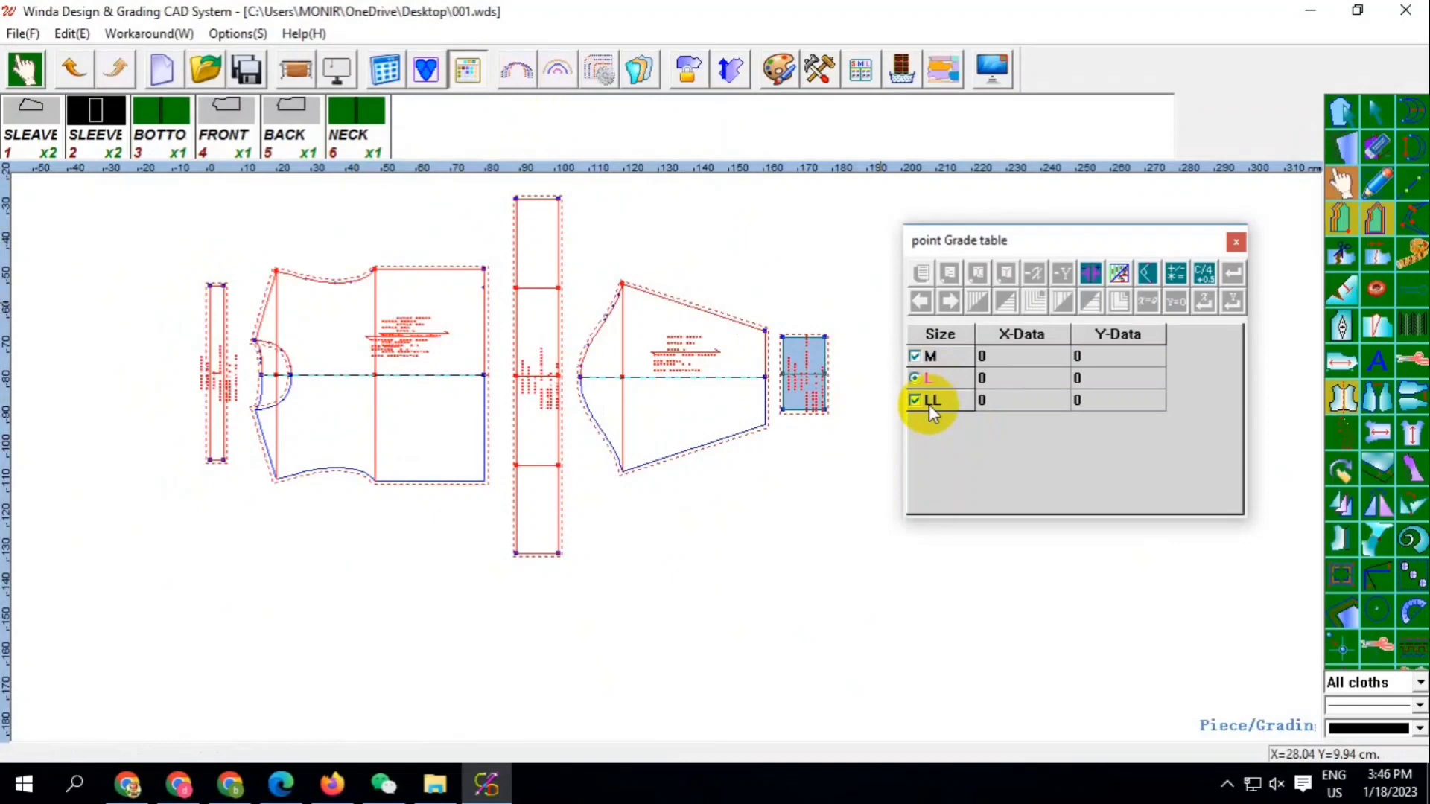
{"action": "left_click_drag", "start_coordinate": [1153, 245], "coordinate": [1140, 216]}
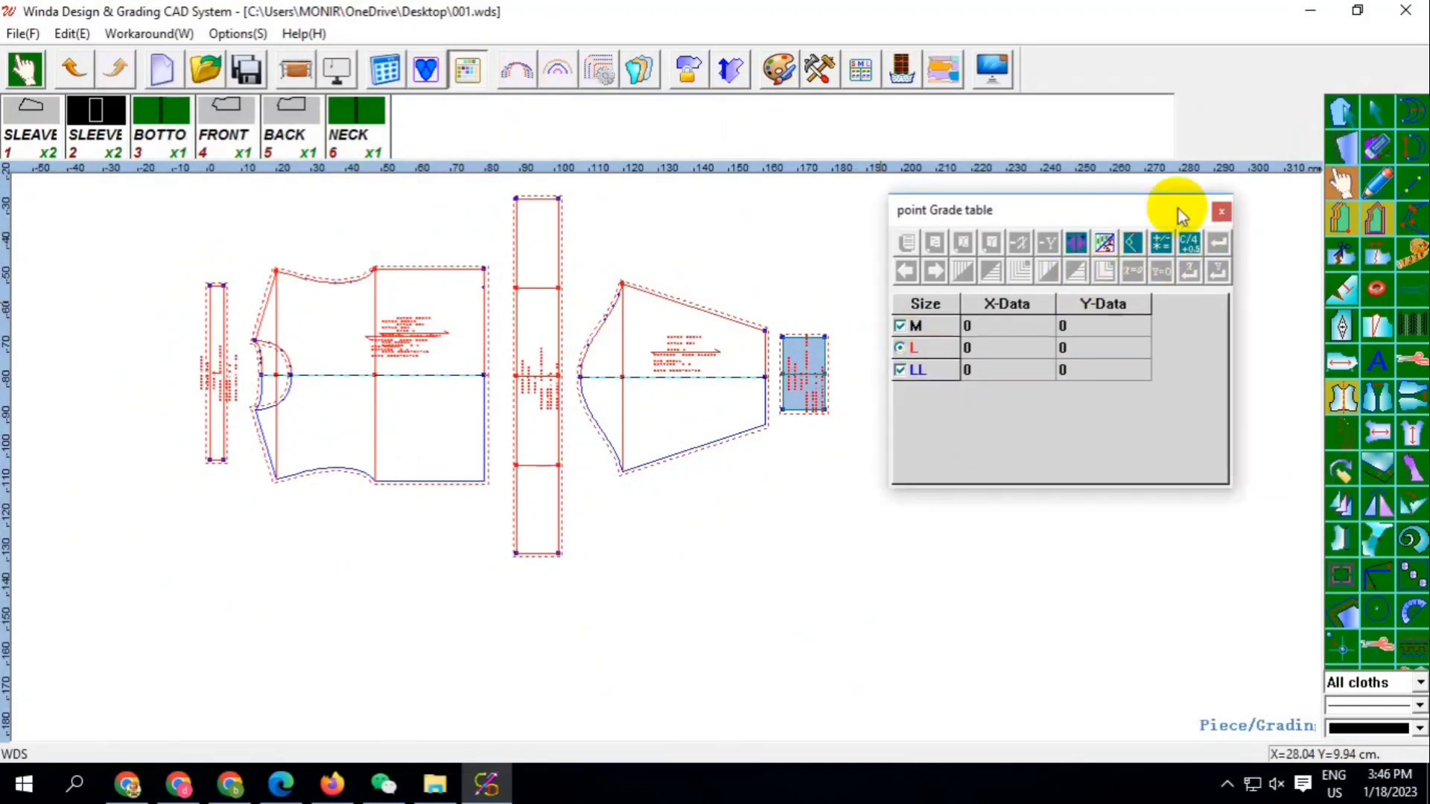
{"action": "left_click", "coordinate": [1341, 112]}
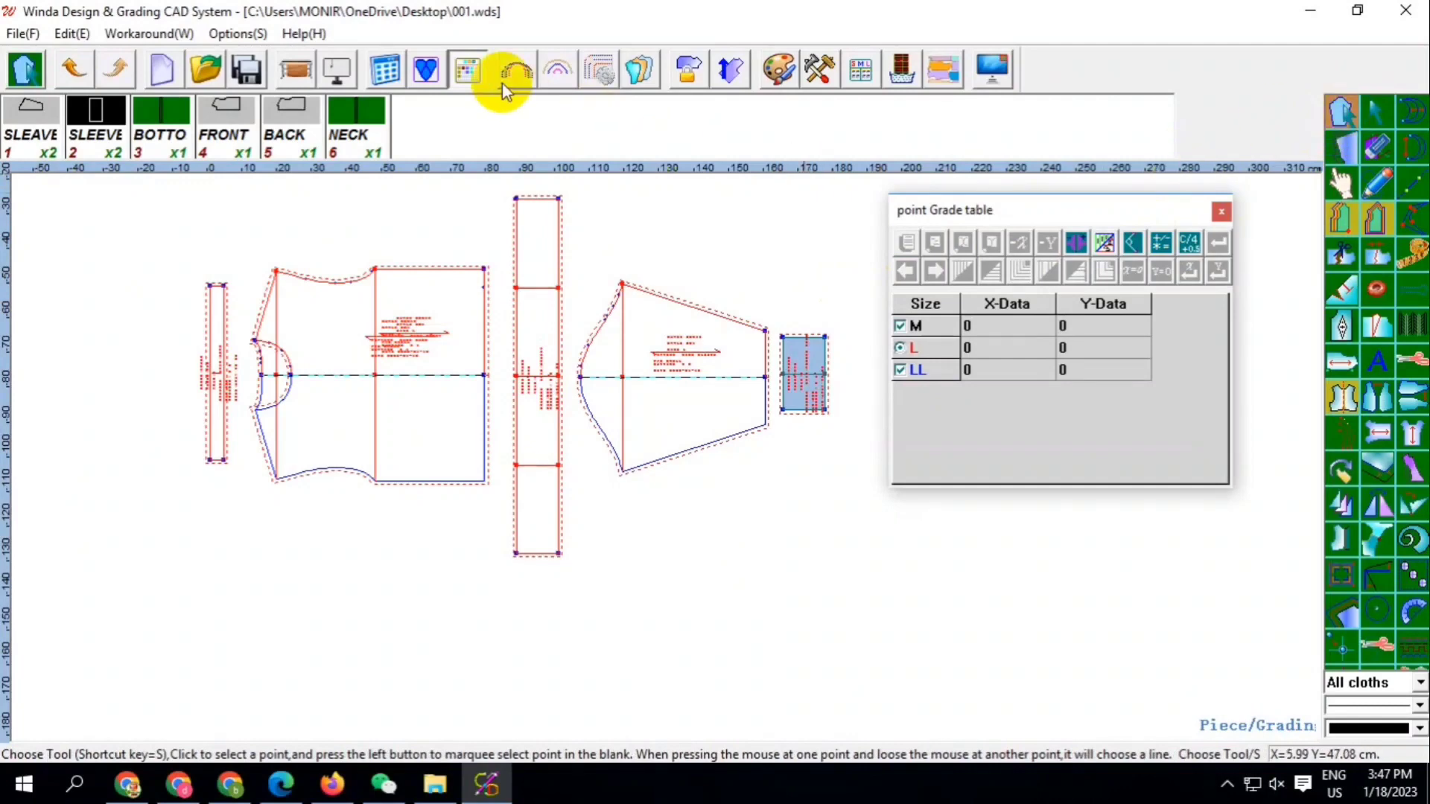
{"action": "left_click", "coordinate": [477, 460]}
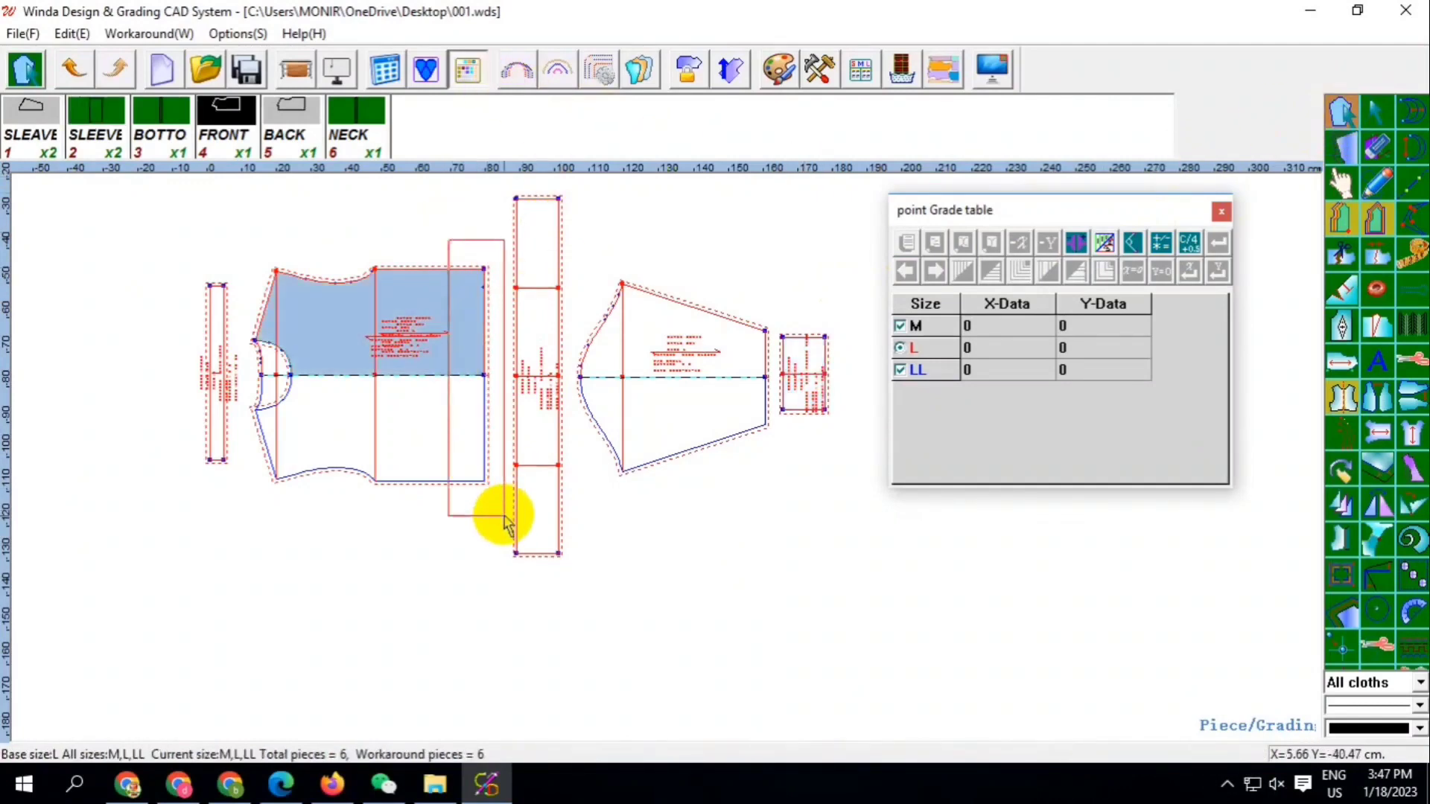
Grade four back-piece points 2 cm in width for M and LL, with the direction reversed
{"action": "left_click", "coordinate": [495, 511]}
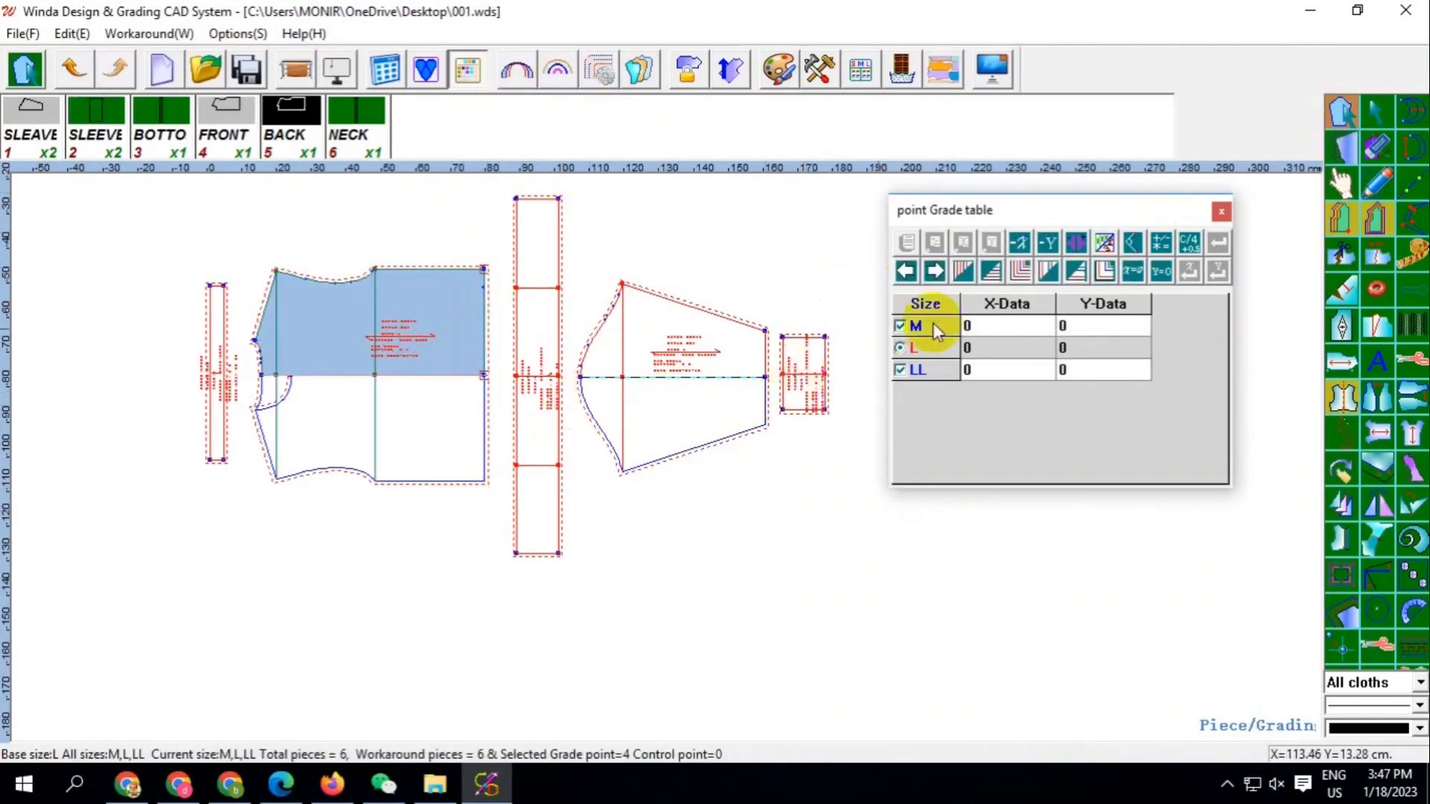
{"action": "left_click", "coordinate": [983, 325]}
{"action": "type", "text": "2"}
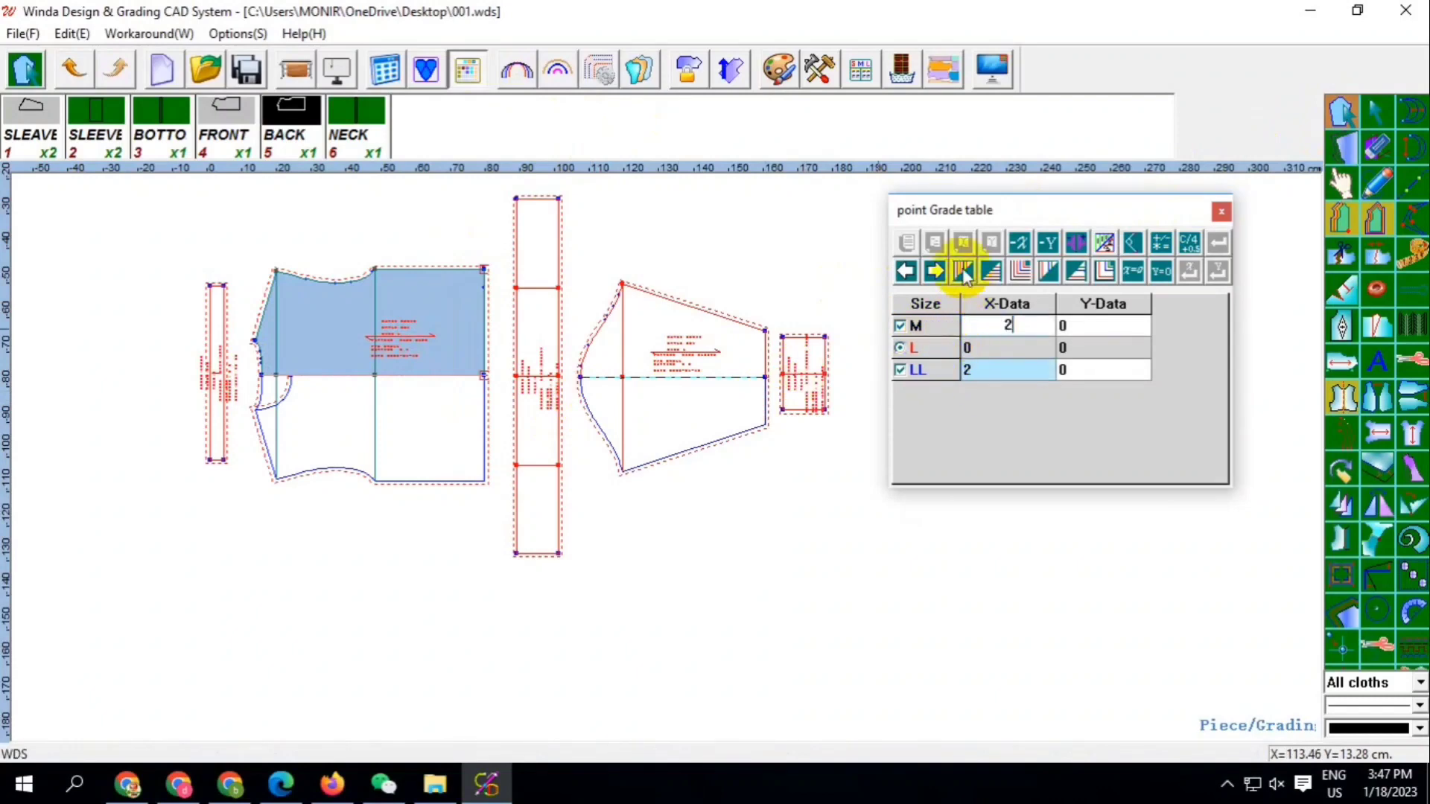
{"action": "left_click", "coordinate": [964, 272]}
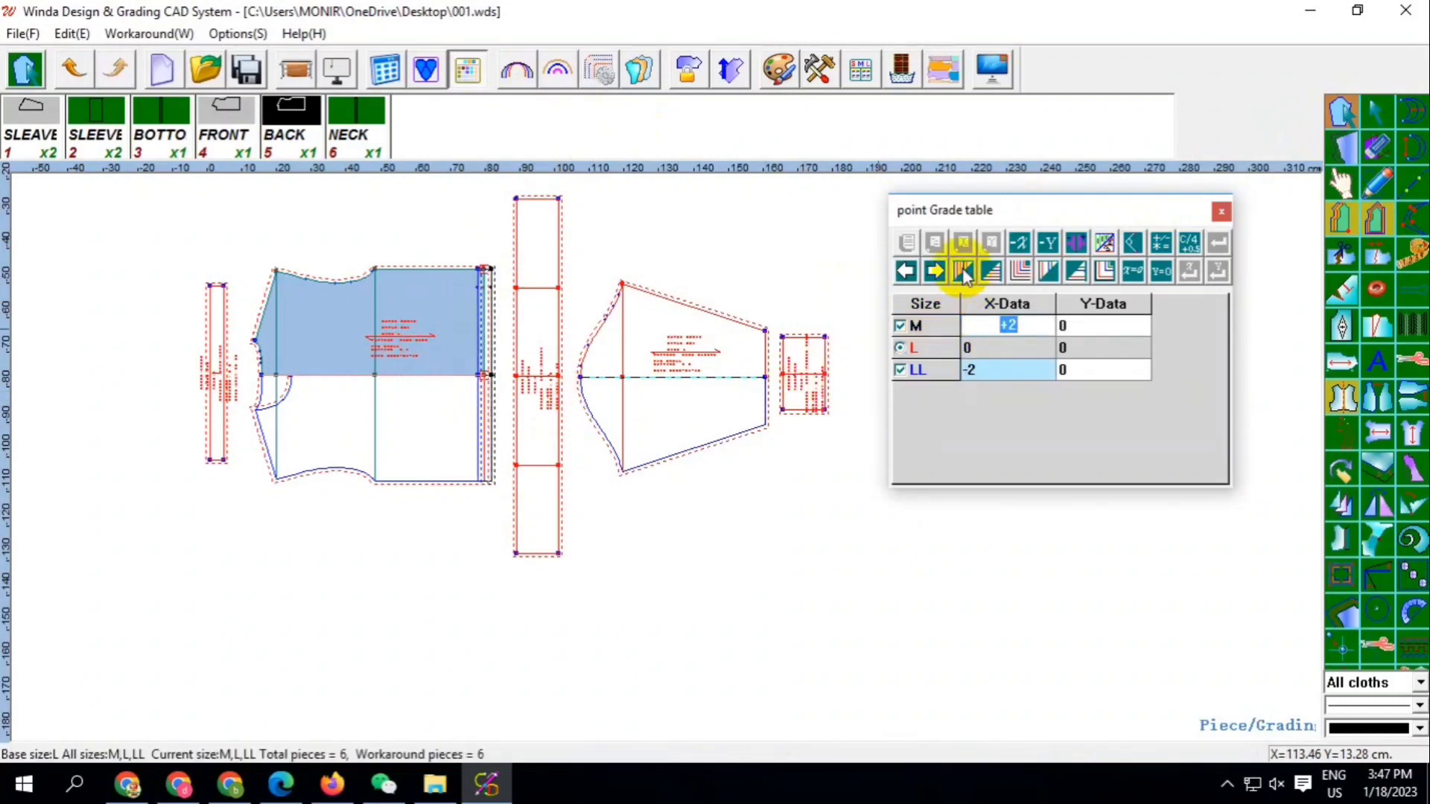
{"action": "left_click", "coordinate": [1017, 245]}
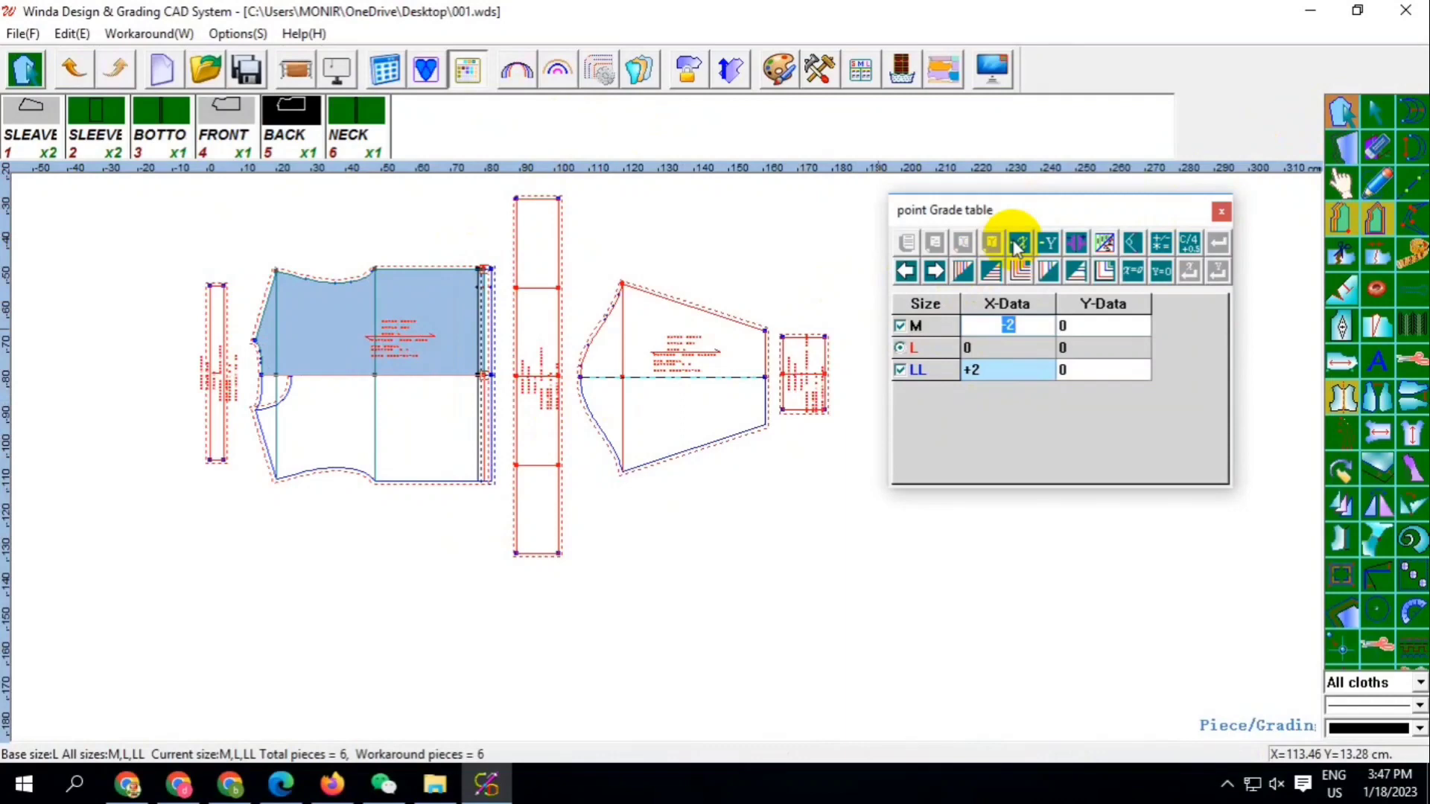
Grade the back piece's top edge points 1.5 cm in length, with the direction reversed
{"action": "left_click_drag", "start_coordinate": [261, 247], "coordinate": [511, 287]}
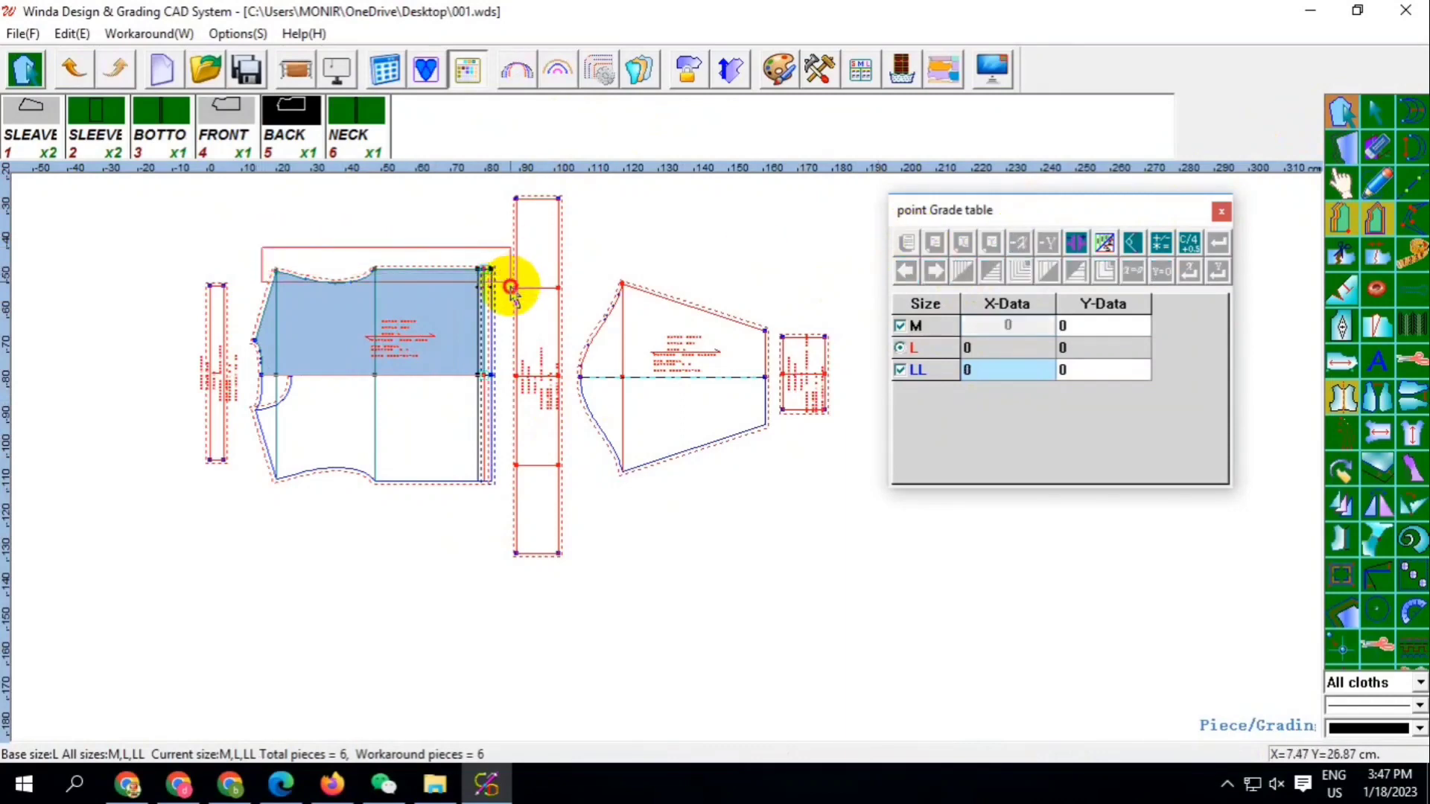
{"action": "left_click", "coordinate": [1077, 324]}
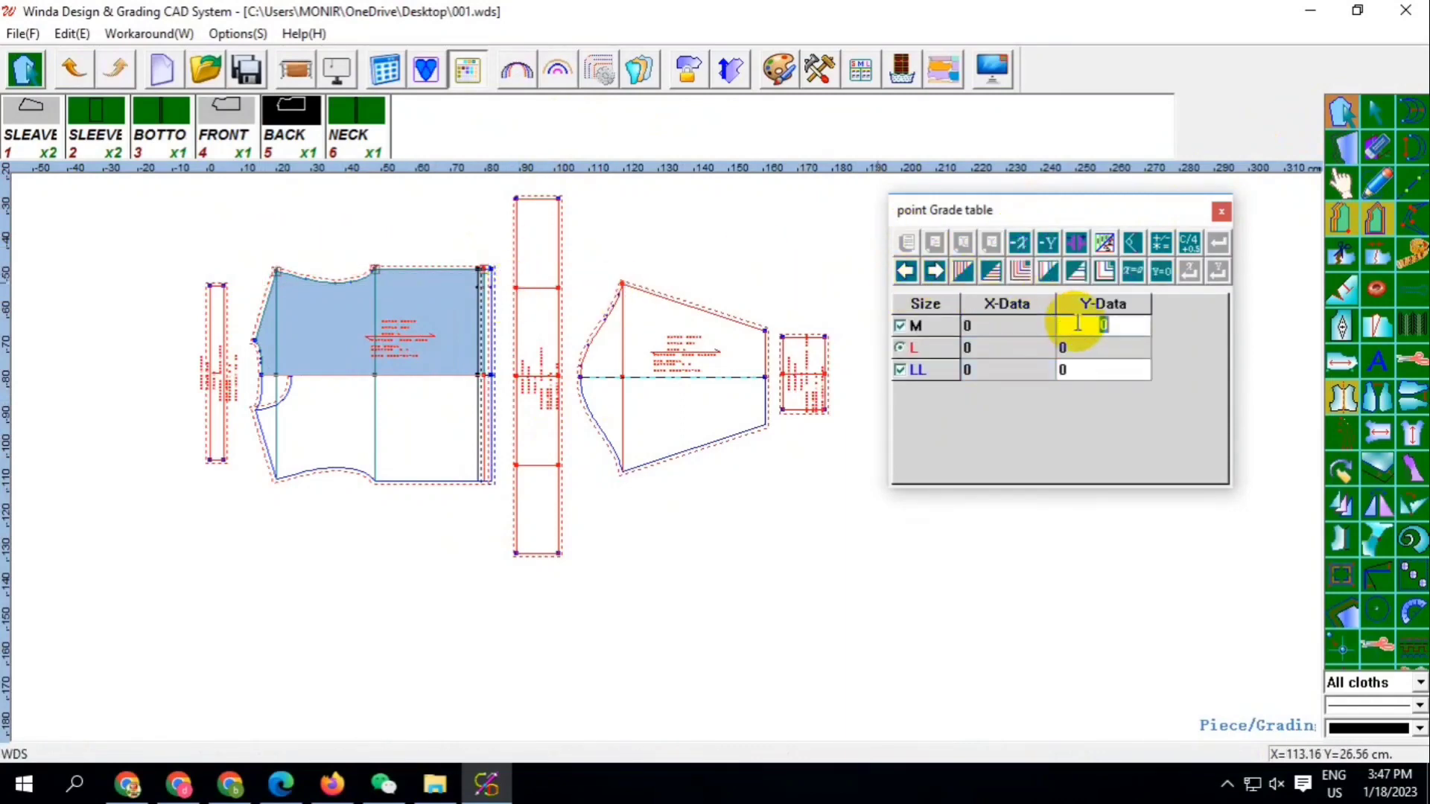
{"action": "left_click", "coordinate": [1082, 371]}
{"action": "type", "text": "1.5"}
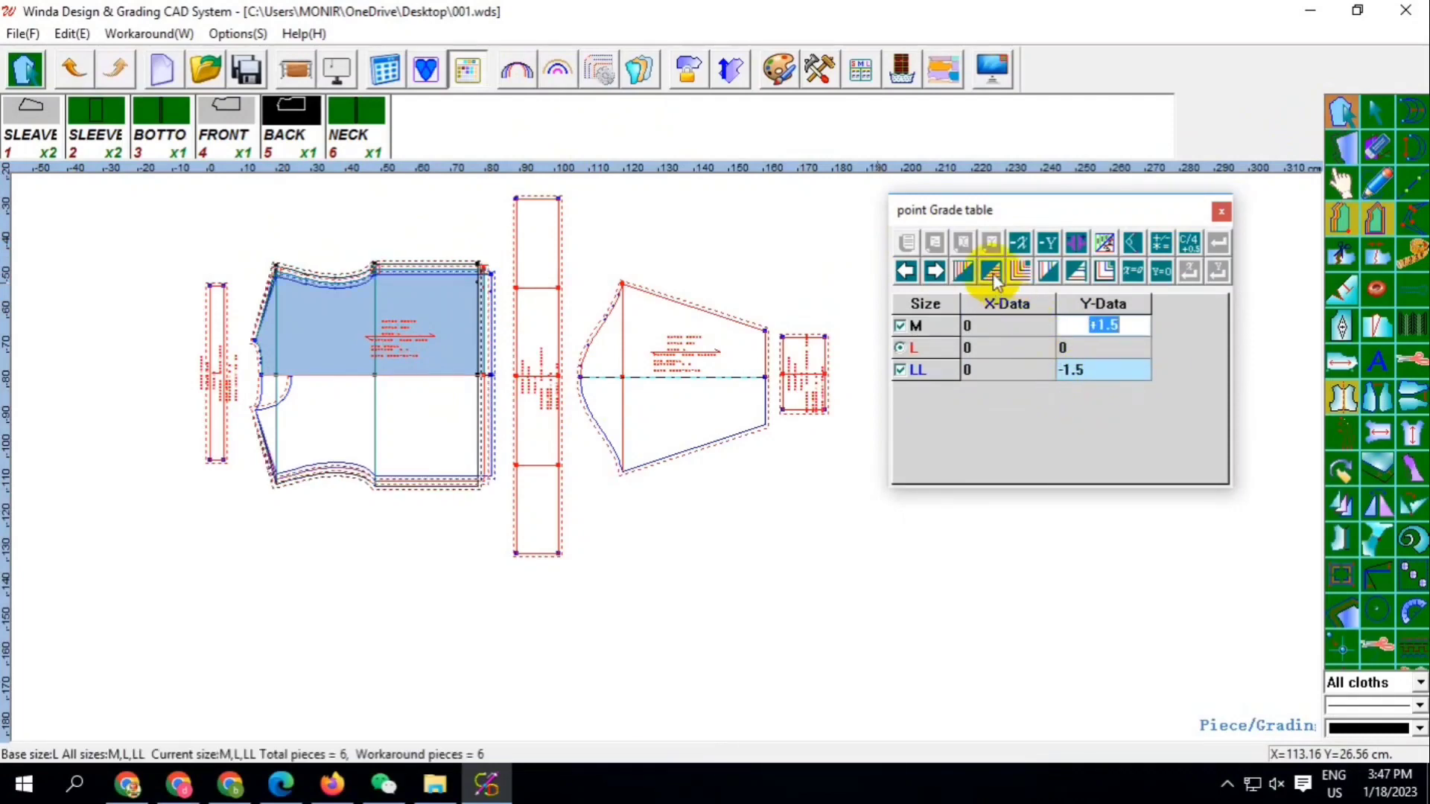
{"action": "left_click", "coordinate": [1050, 246]}
{"action": "left_click", "coordinate": [1050, 245]}
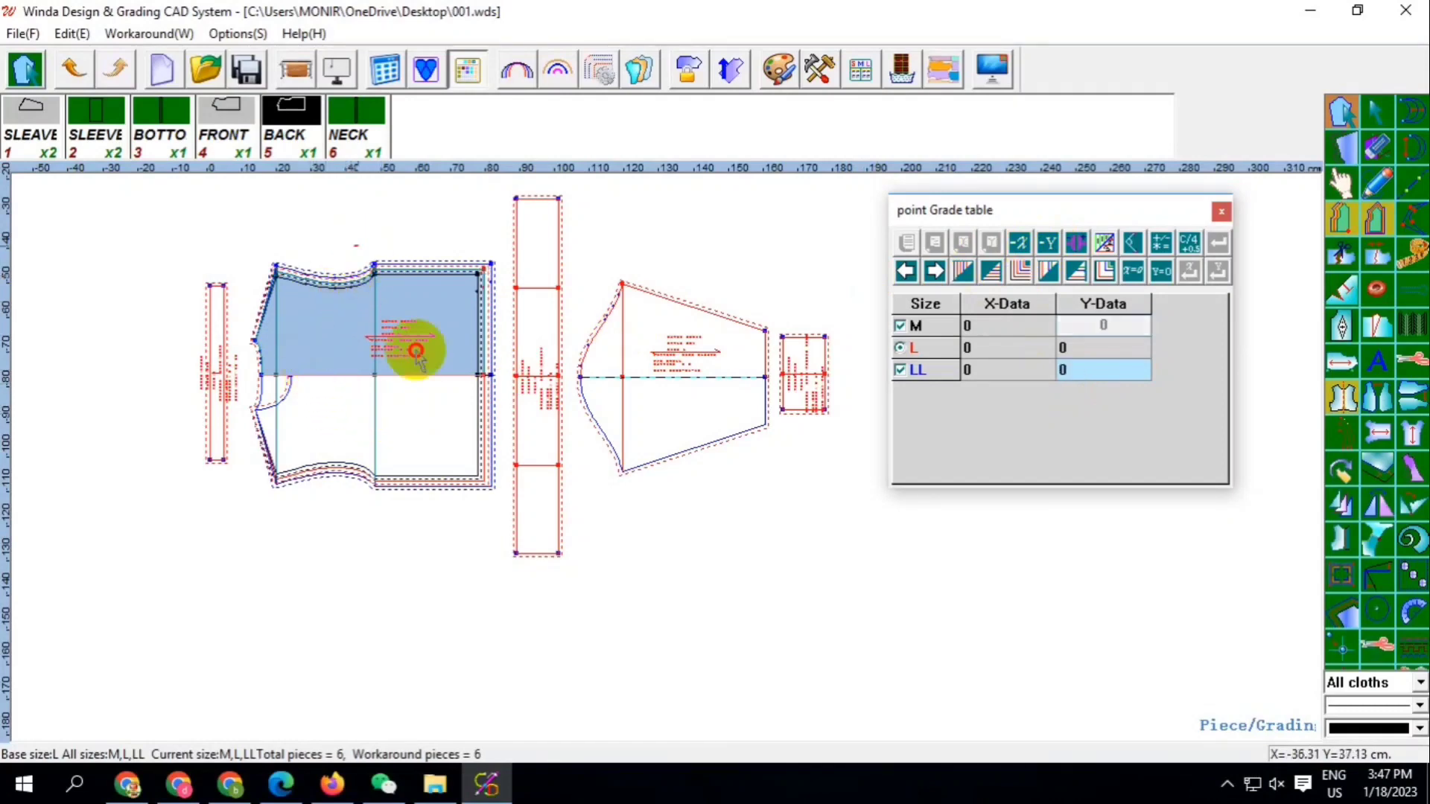
Grade further back points 0.5 cm horizontally and the armhole corner 0.5 cm vertically
{"action": "left_click_drag", "start_coordinate": [353, 275], "coordinate": [456, 533]}
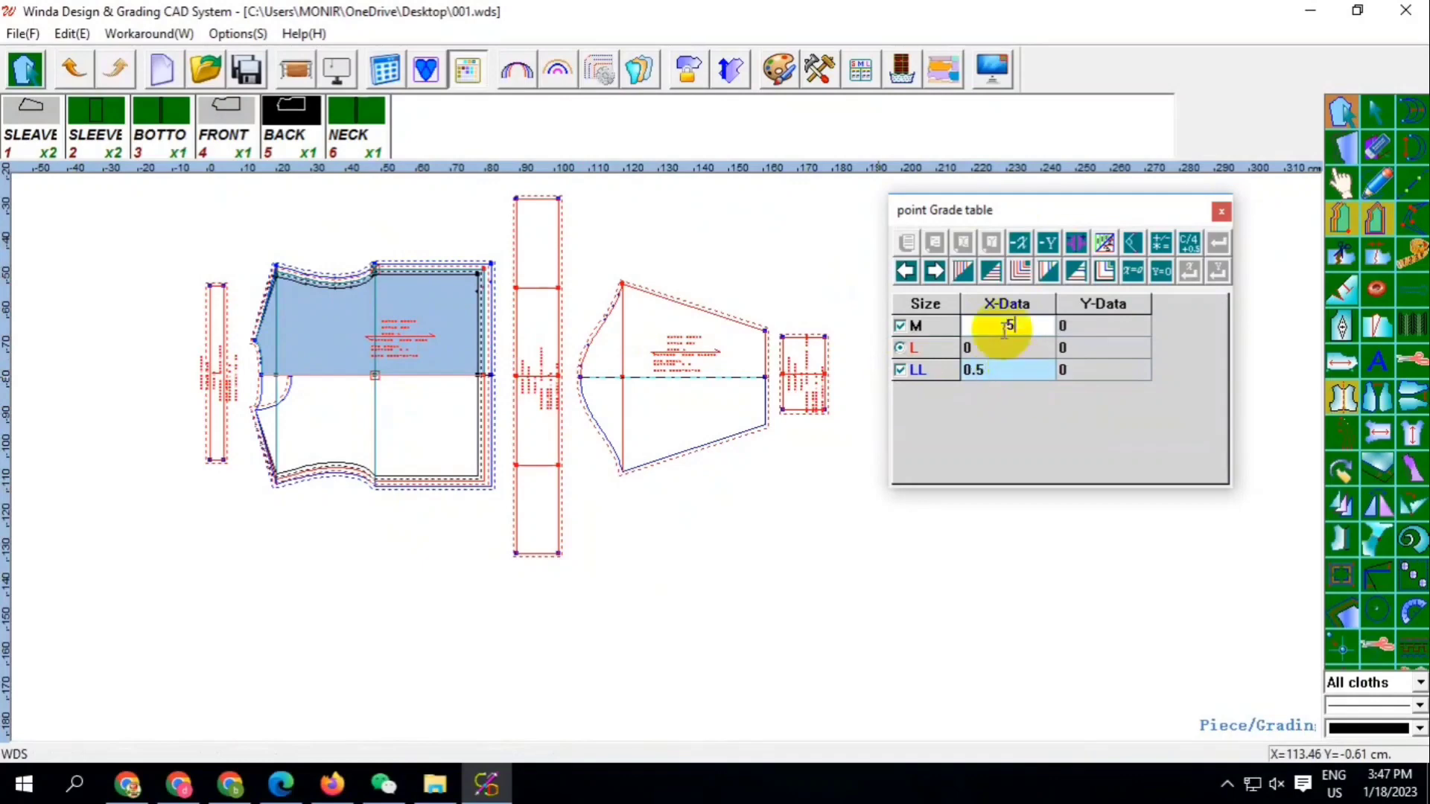
{"action": "left_click", "coordinate": [978, 270]}
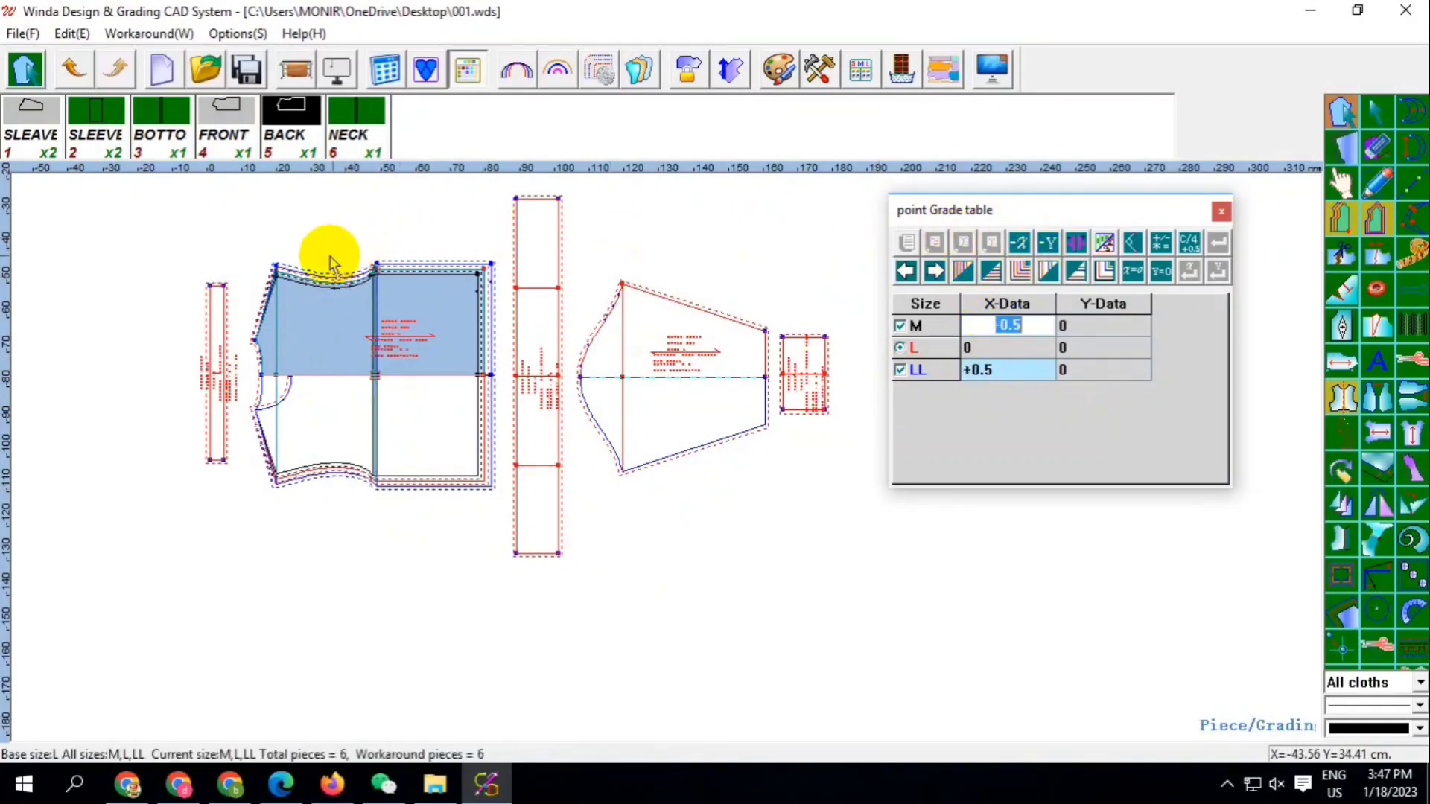
{"action": "left_click", "coordinate": [251, 340]}
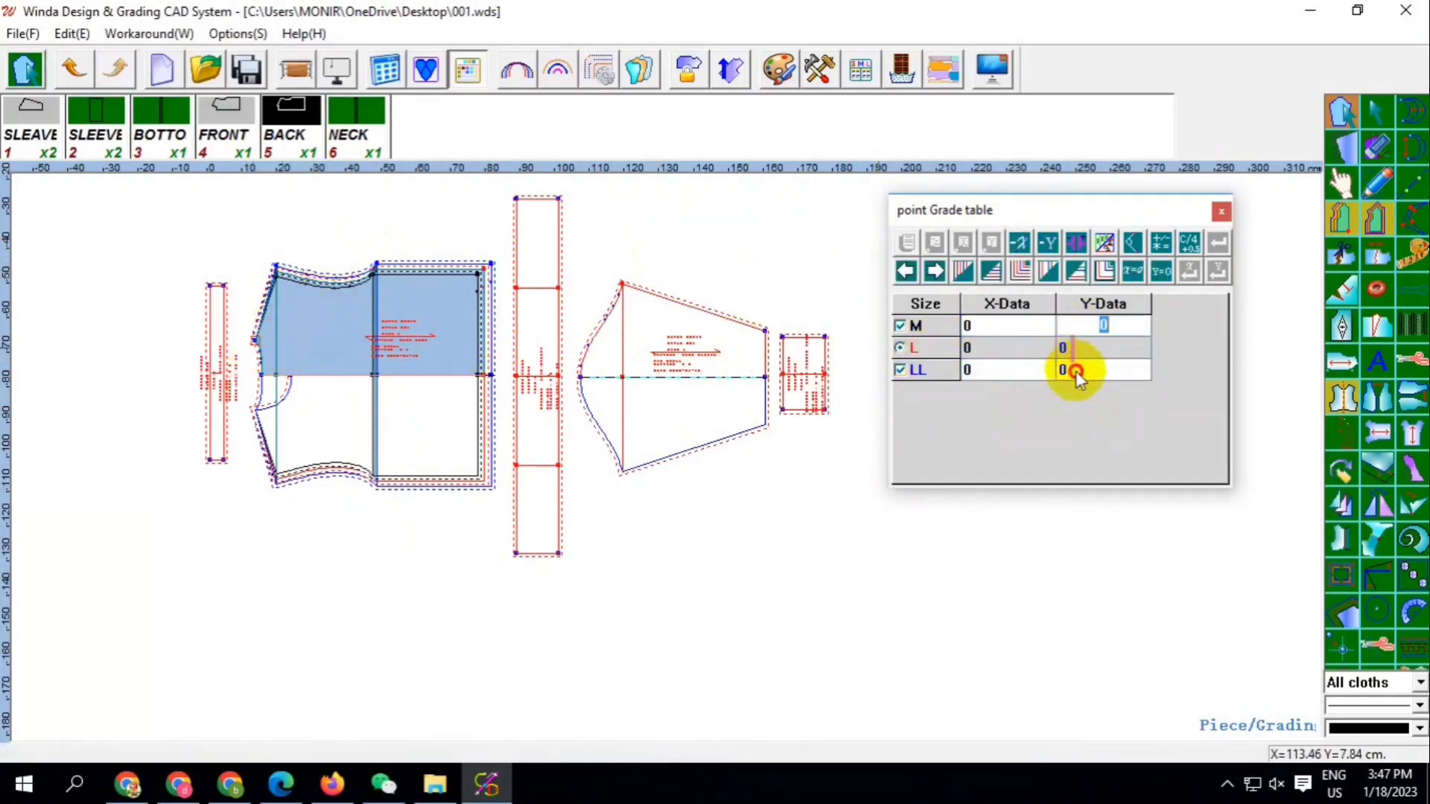
{"action": "type", "text": ".5"}
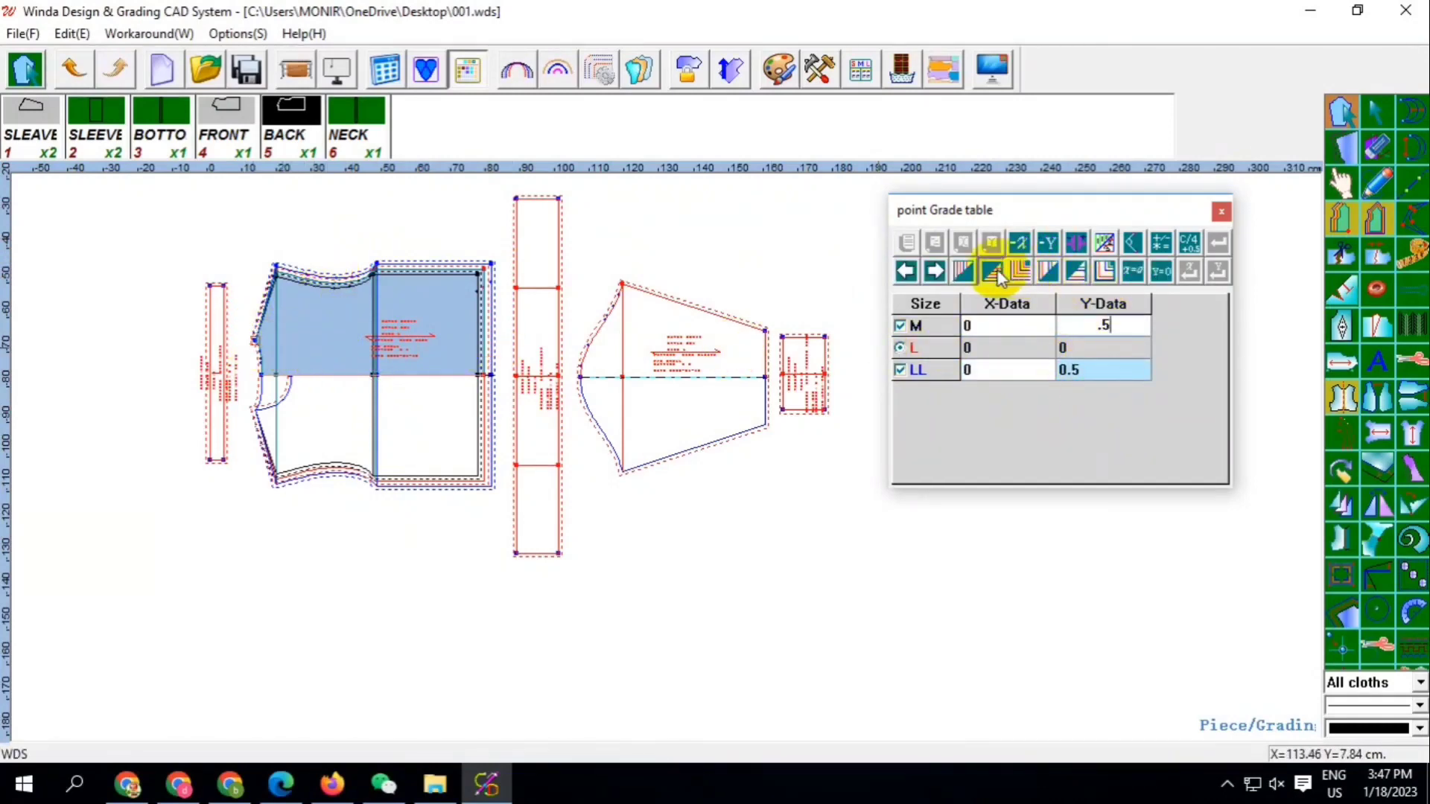
{"action": "left_click", "coordinate": [1000, 277]}
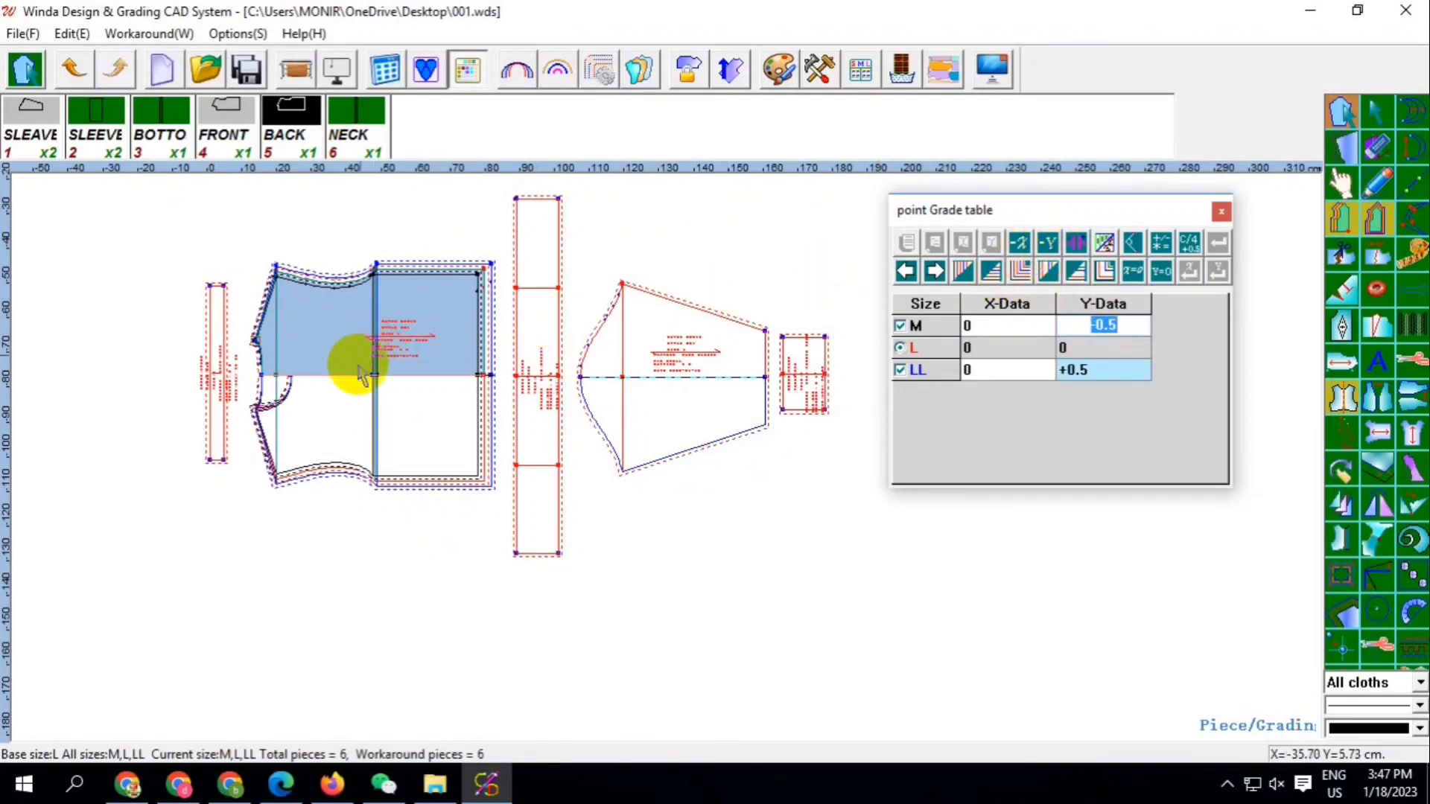
Grade the front armhole point horizontally by 0.5 cm, X −0.5 for M and +0.5 for LL
{"action": "left_click", "coordinate": [294, 406]}
{"action": "scroll", "coordinate": [281, 389], "scroll_direction": "up", "scroll_amount": 3}
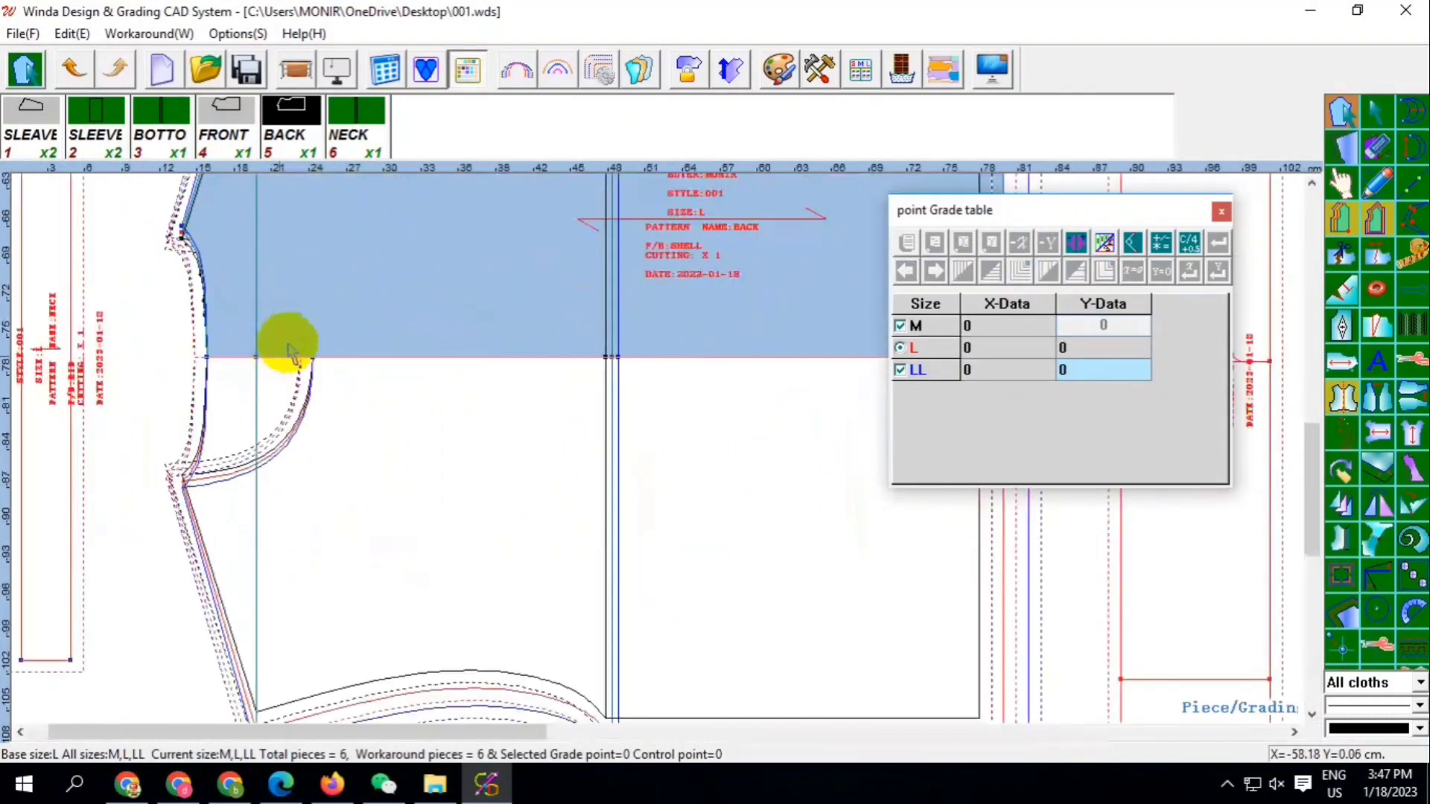
{"action": "left_click_drag", "start_coordinate": [362, 406], "coordinate": [365, 413]}
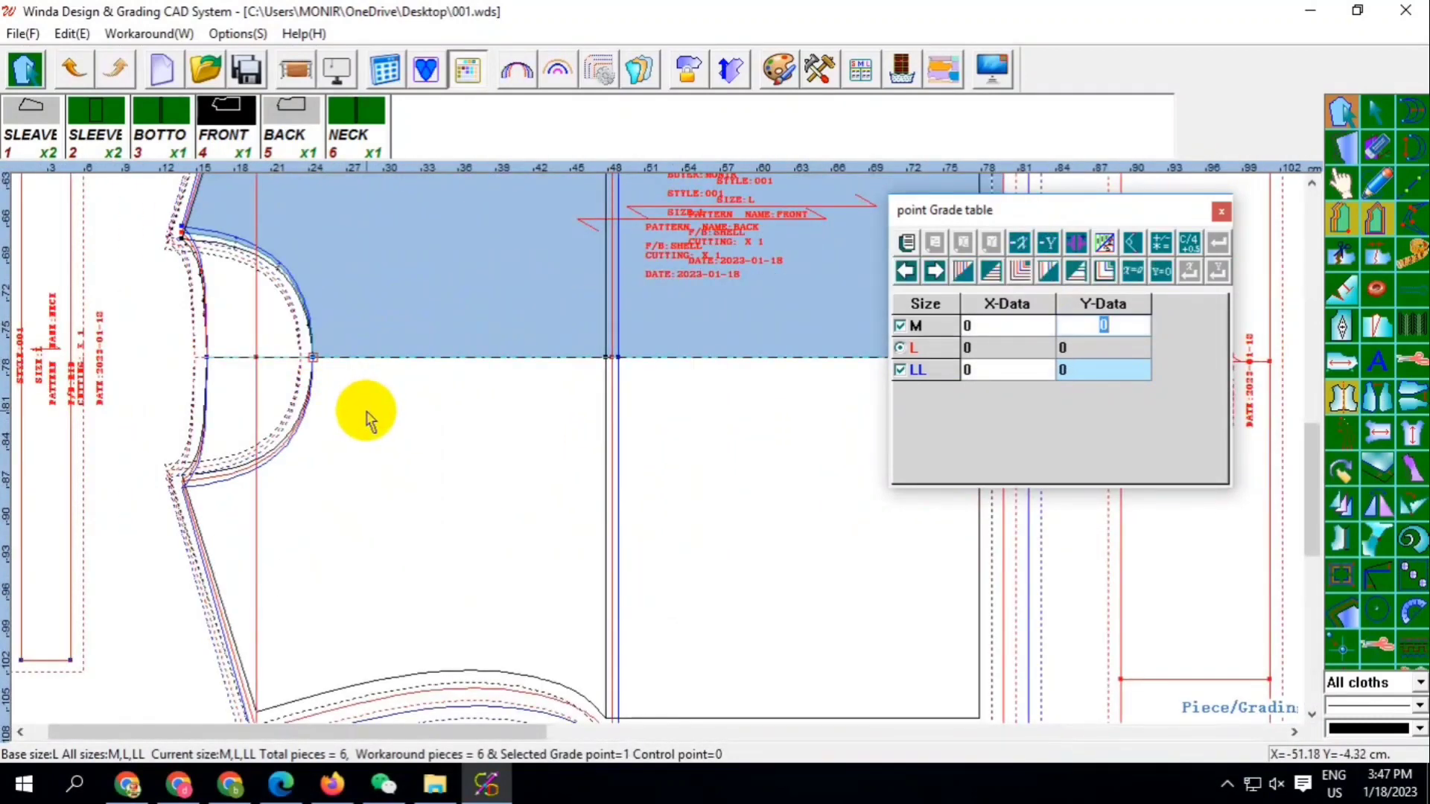
{"action": "left_click", "coordinate": [1031, 328]}
{"action": "type", "text": "0.5"}
{"action": "key", "text": "Return"}
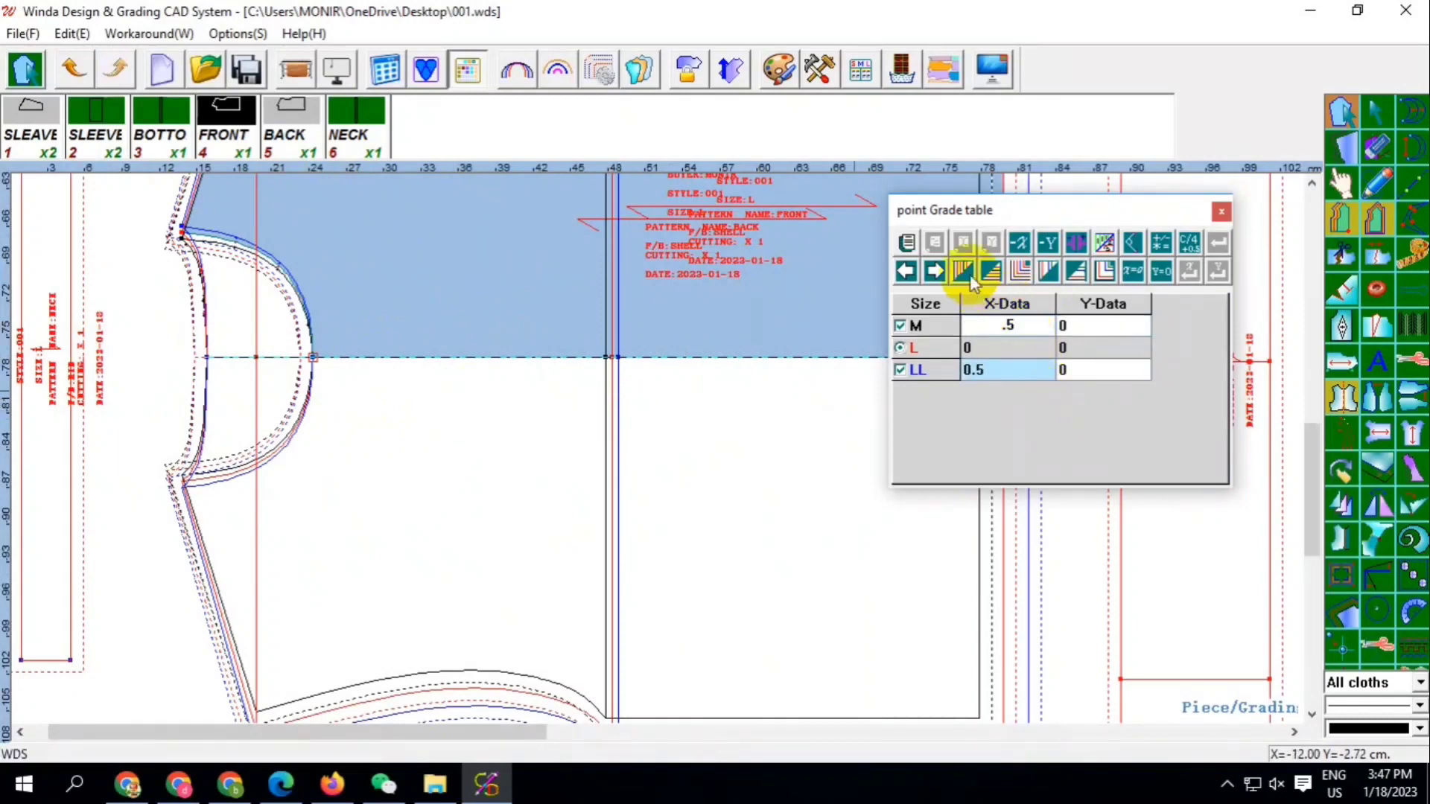
{"action": "left_click", "coordinate": [962, 271]}
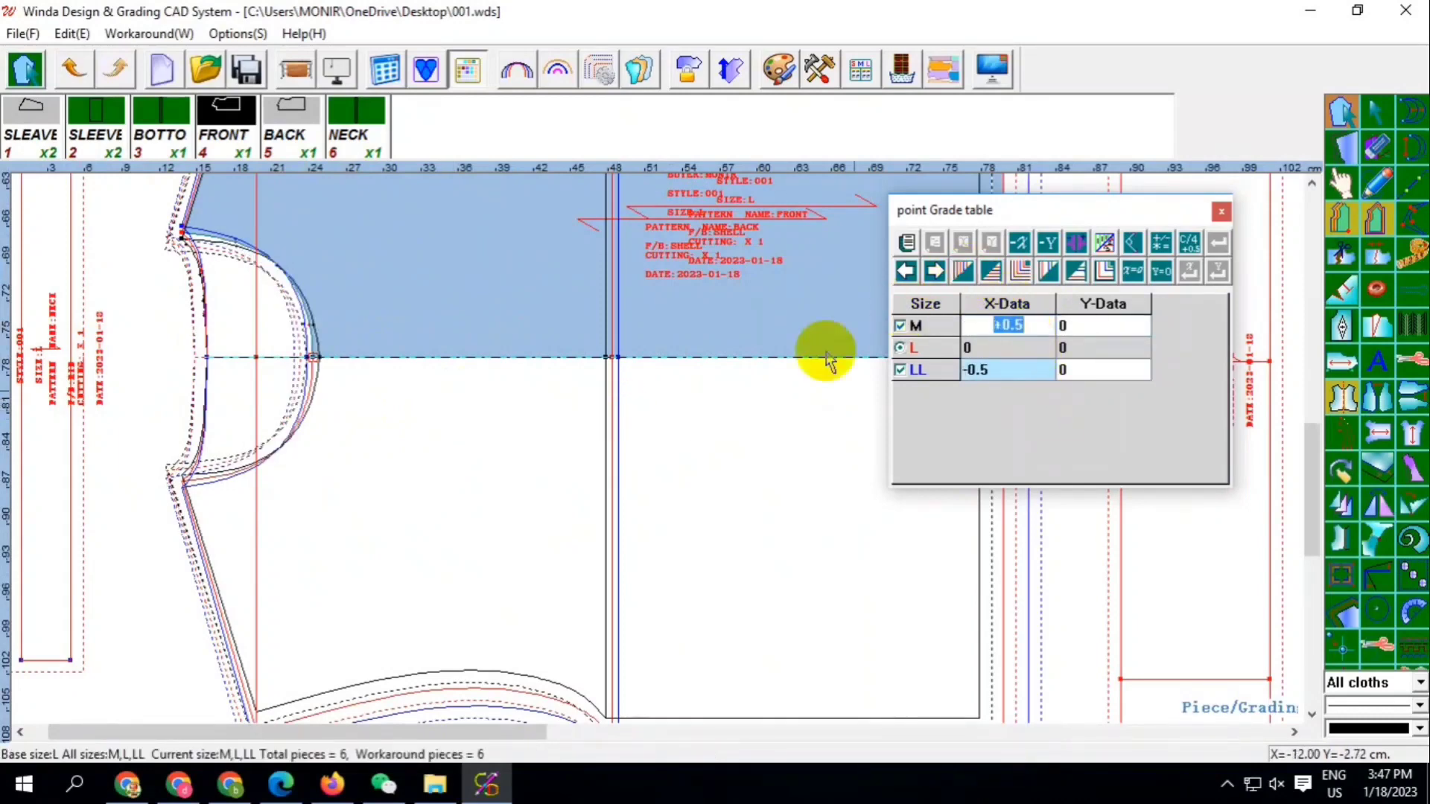
{"action": "left_click", "coordinate": [991, 272]}
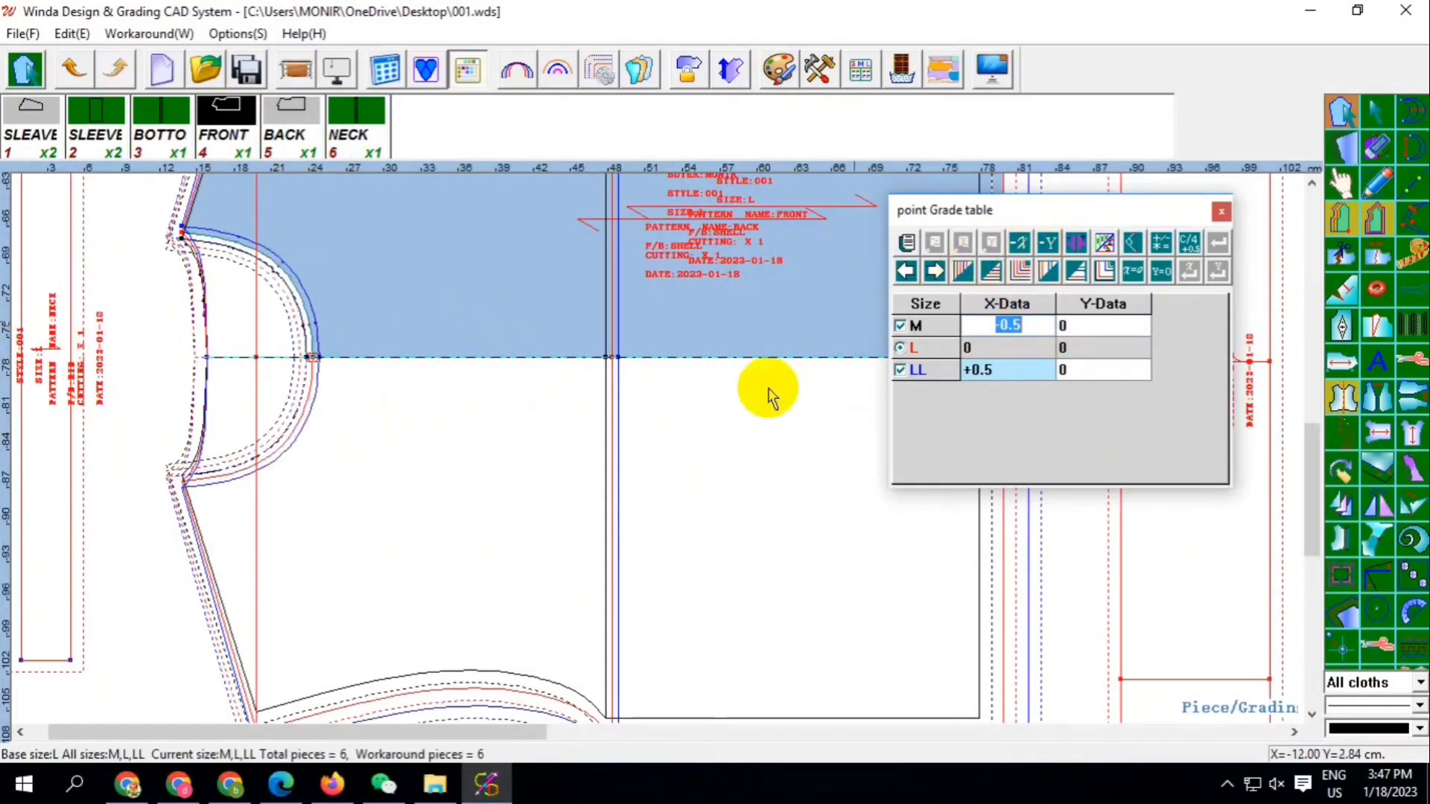
{"action": "scroll", "coordinate": [543, 440], "scroll_direction": "down", "scroll_amount": 2}
{"action": "scroll", "coordinate": [573, 428], "scroll_direction": "down", "scroll_amount": 1}
{"action": "scroll", "coordinate": [484, 387], "scroll_direction": "up", "scroll_amount": 1}
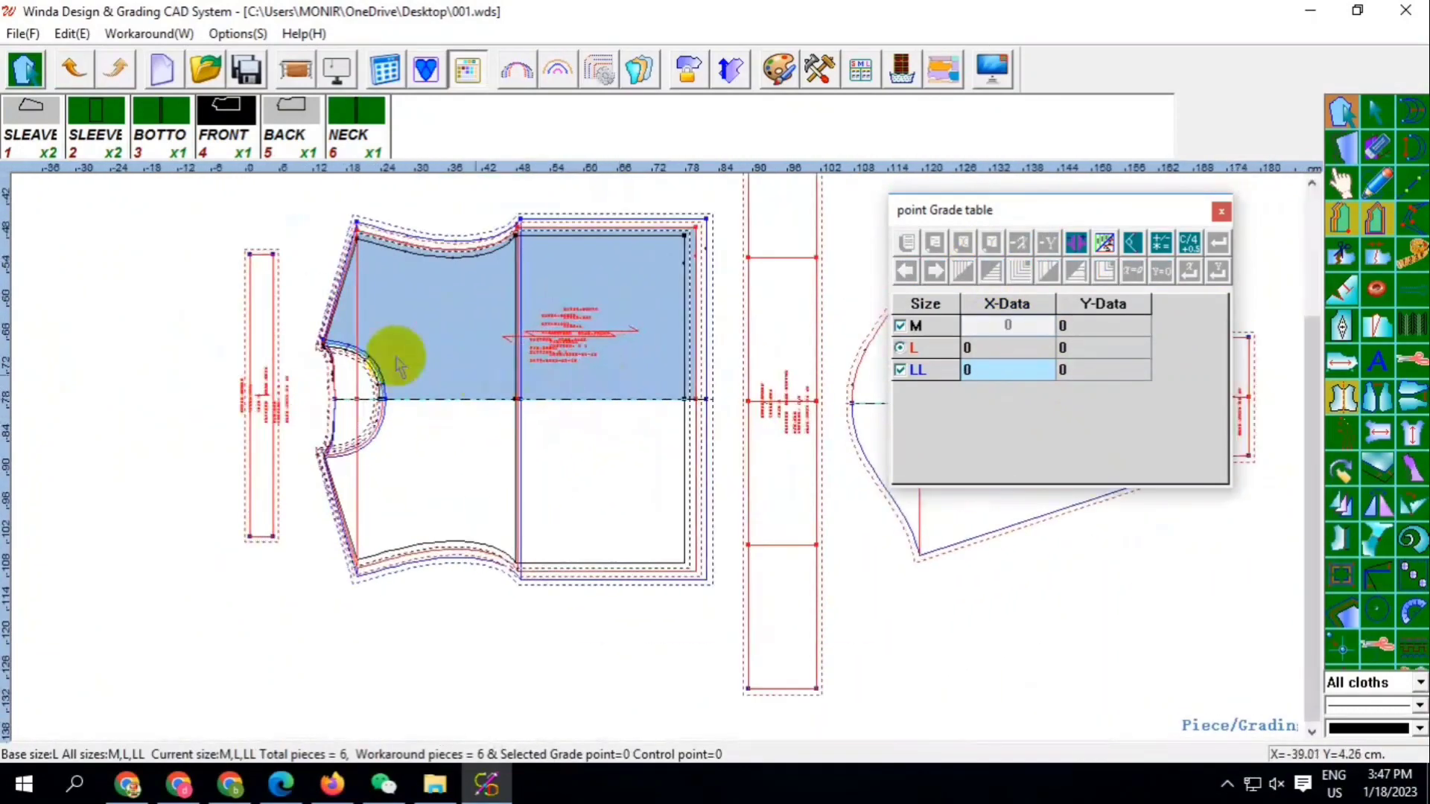
{"action": "scroll", "coordinate": [297, 327], "scroll_direction": "down", "scroll_amount": 2}
{"action": "scroll", "coordinate": [462, 357], "scroll_direction": "up", "scroll_amount": 1}
Grade the tall band's top-end points vertically by 3 cm, M −3 and LL +3
{"action": "left_click_drag", "start_coordinate": [506, 219], "coordinate": [599, 279]}
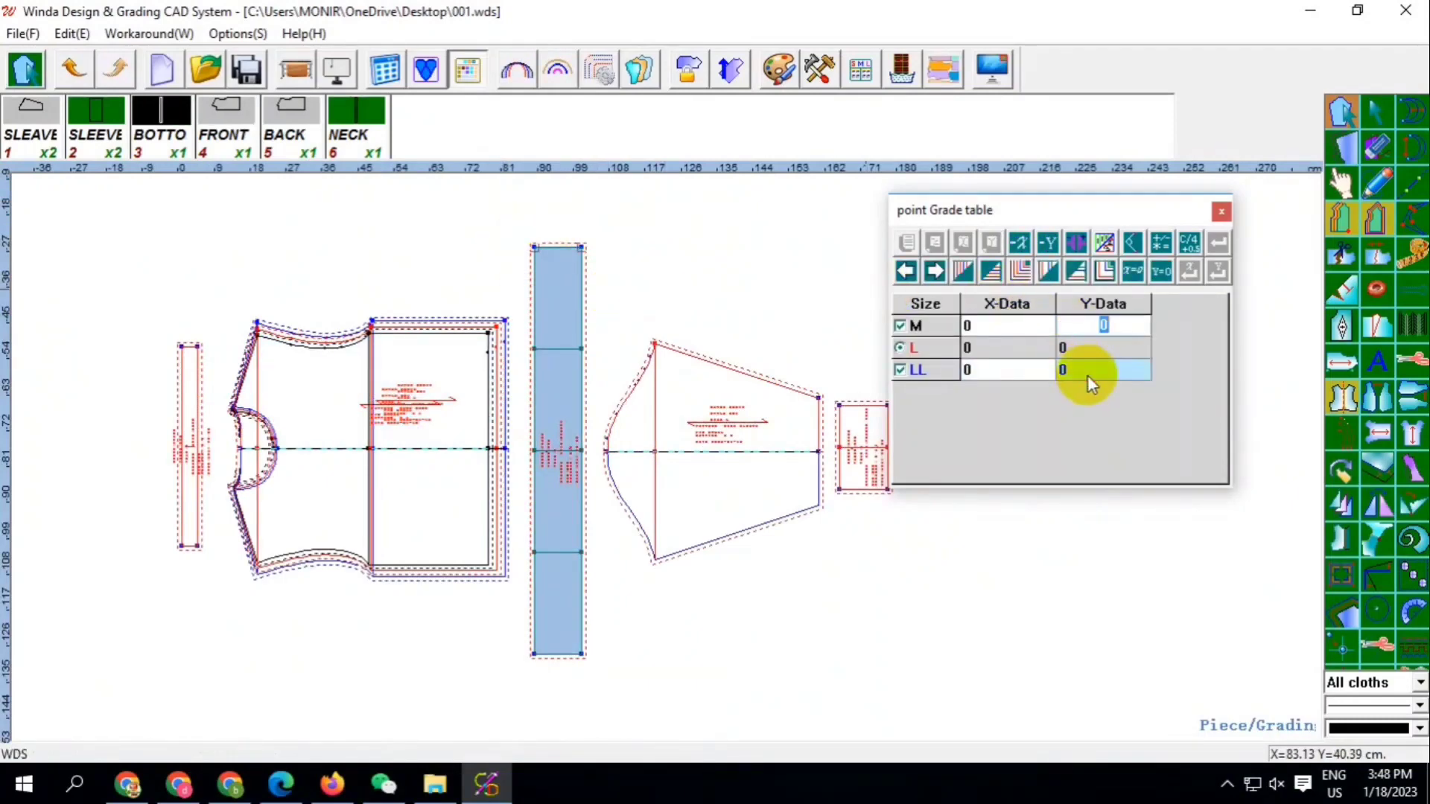
{"action": "type", "text": "3"}
{"action": "left_click", "coordinate": [993, 273]}
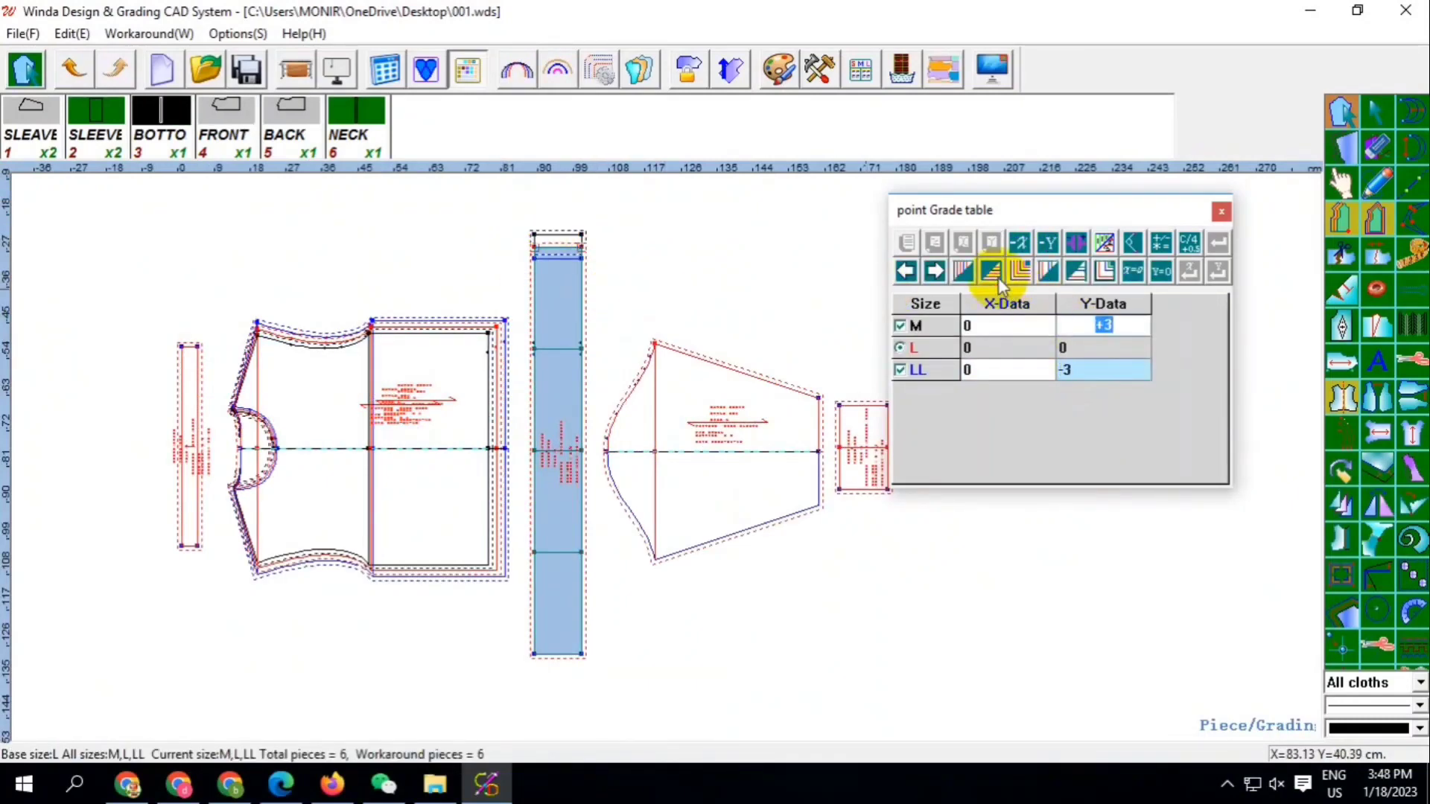
{"action": "left_click", "coordinate": [670, 334]}
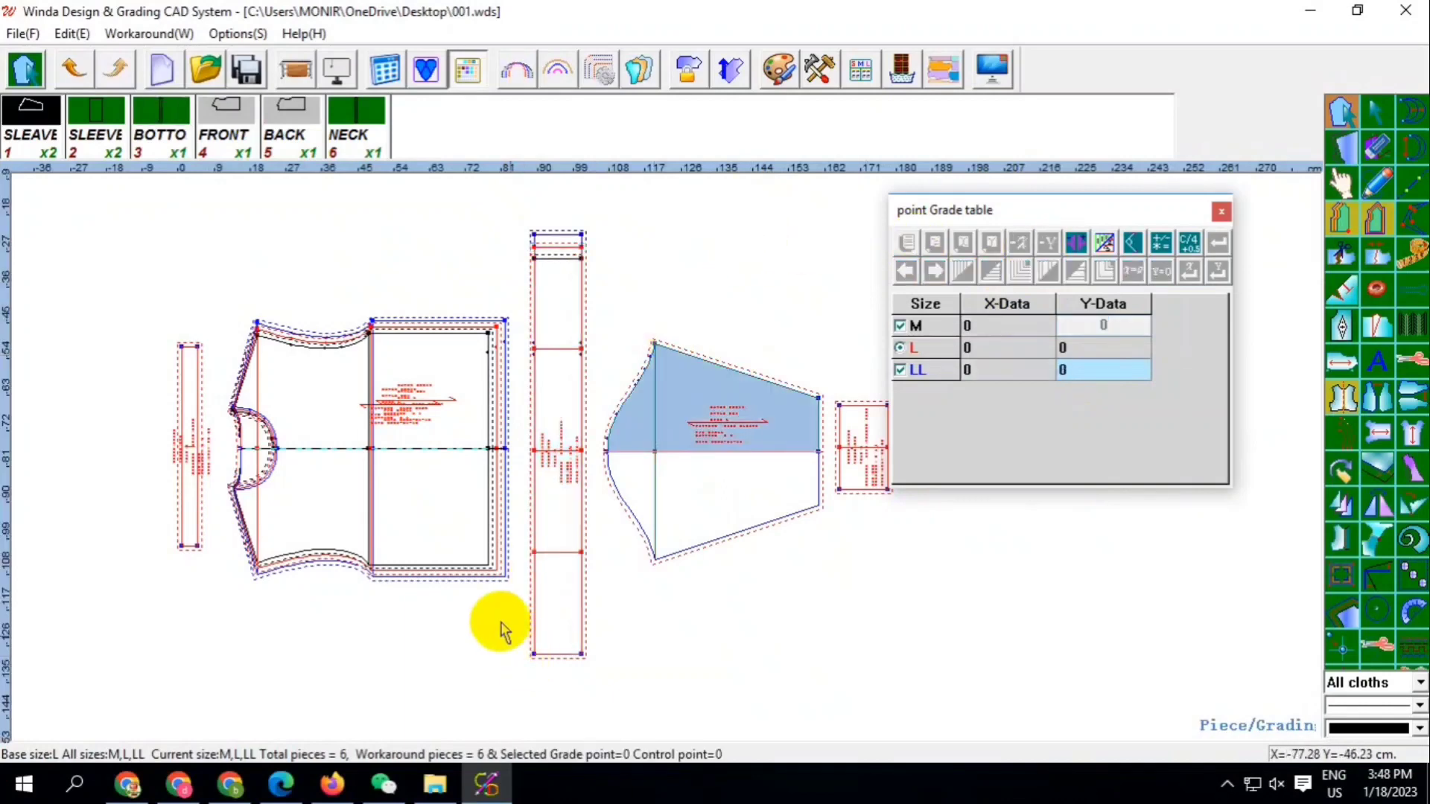
{"action": "left_click_drag", "start_coordinate": [495, 622], "coordinate": [595, 674]}
{"action": "left_click", "coordinate": [1104, 325]}
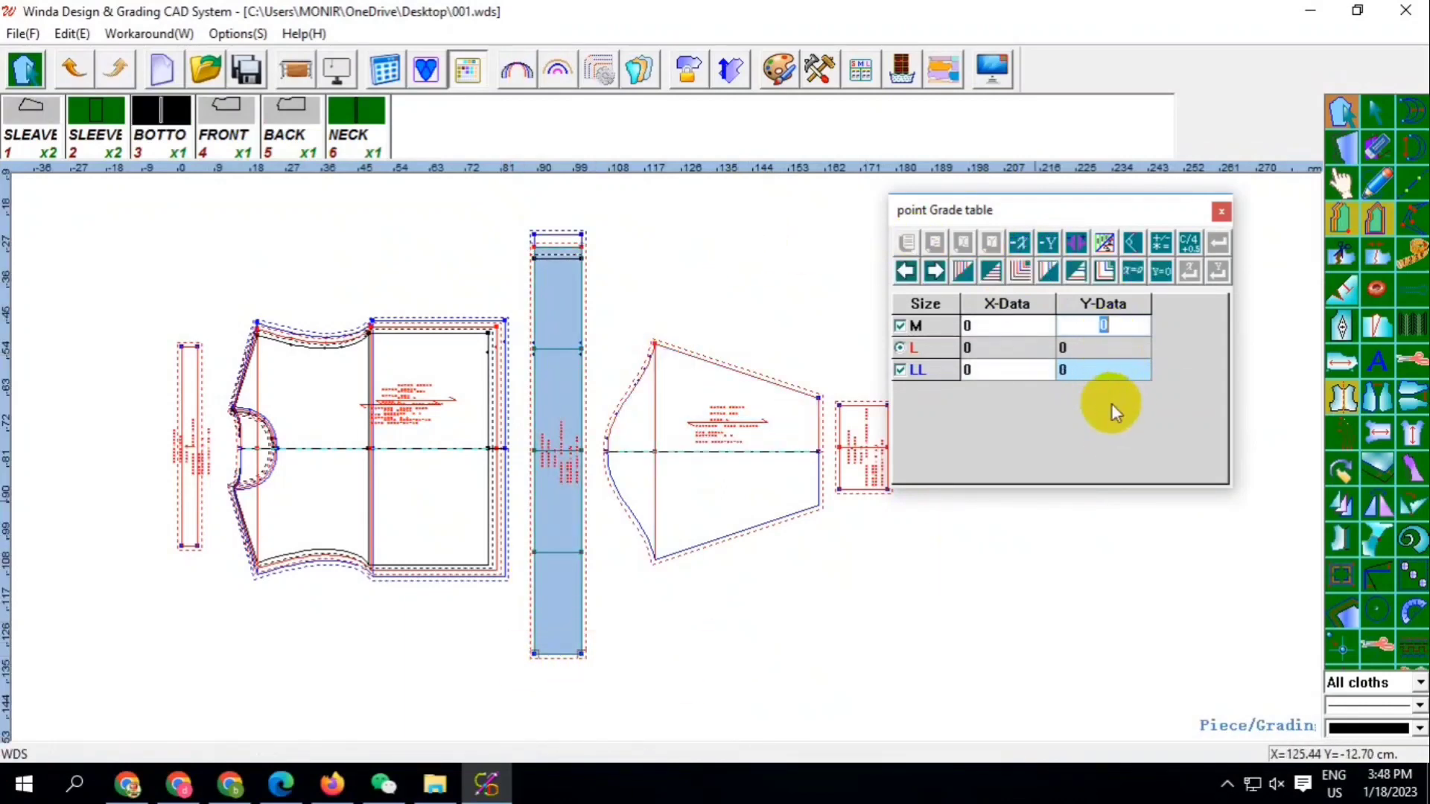
{"action": "key", "text": "BackSpace"}
{"action": "type", "text": "-3"}
{"action": "left_click", "coordinate": [986, 278]}
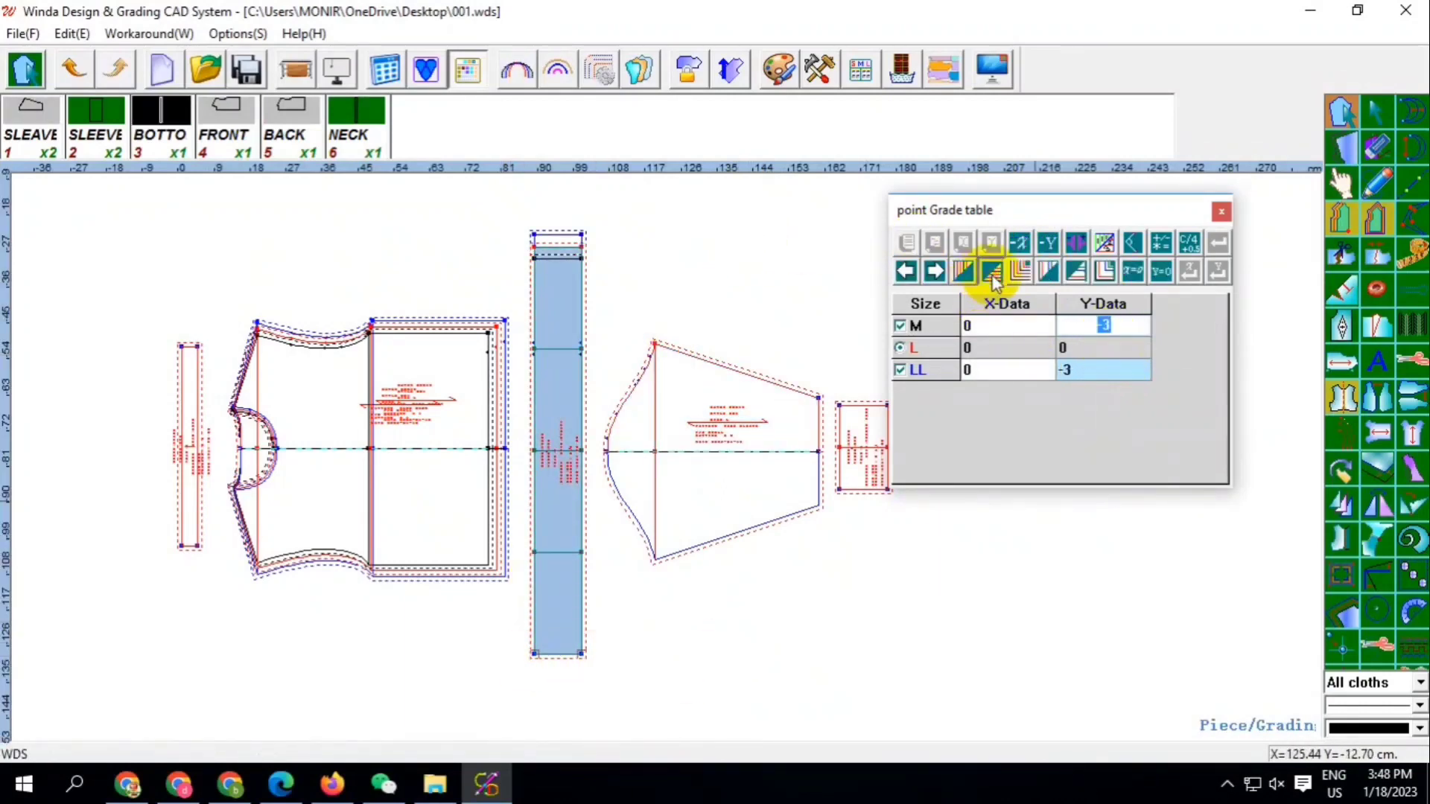
{"action": "left_click", "coordinate": [991, 272]}
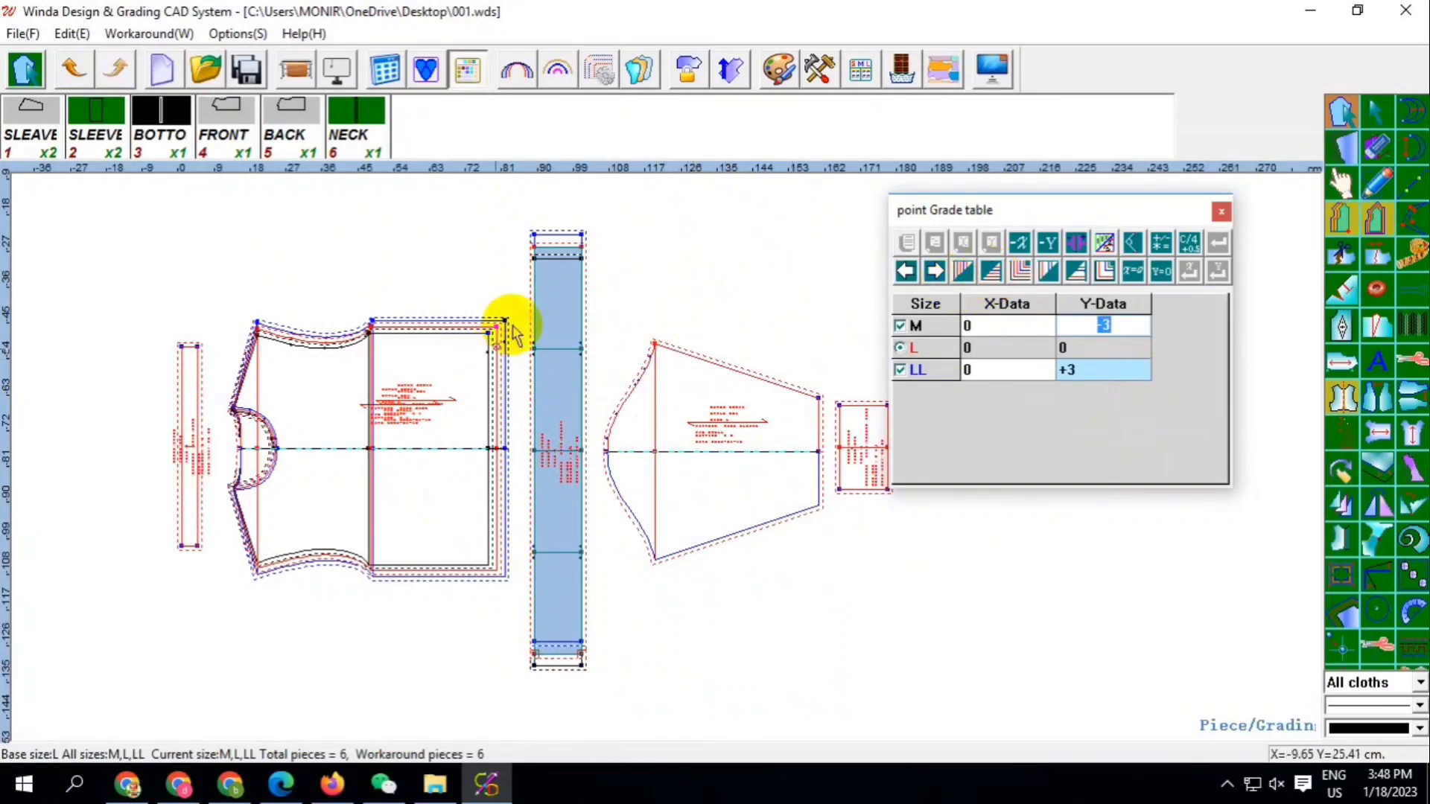
Grade the next band point pairs vertically, with M at −1.5 and LL opposite
{"action": "left_click_drag", "start_coordinate": [512, 321], "coordinate": [591, 361]}
{"action": "type", "text": "1.5"}
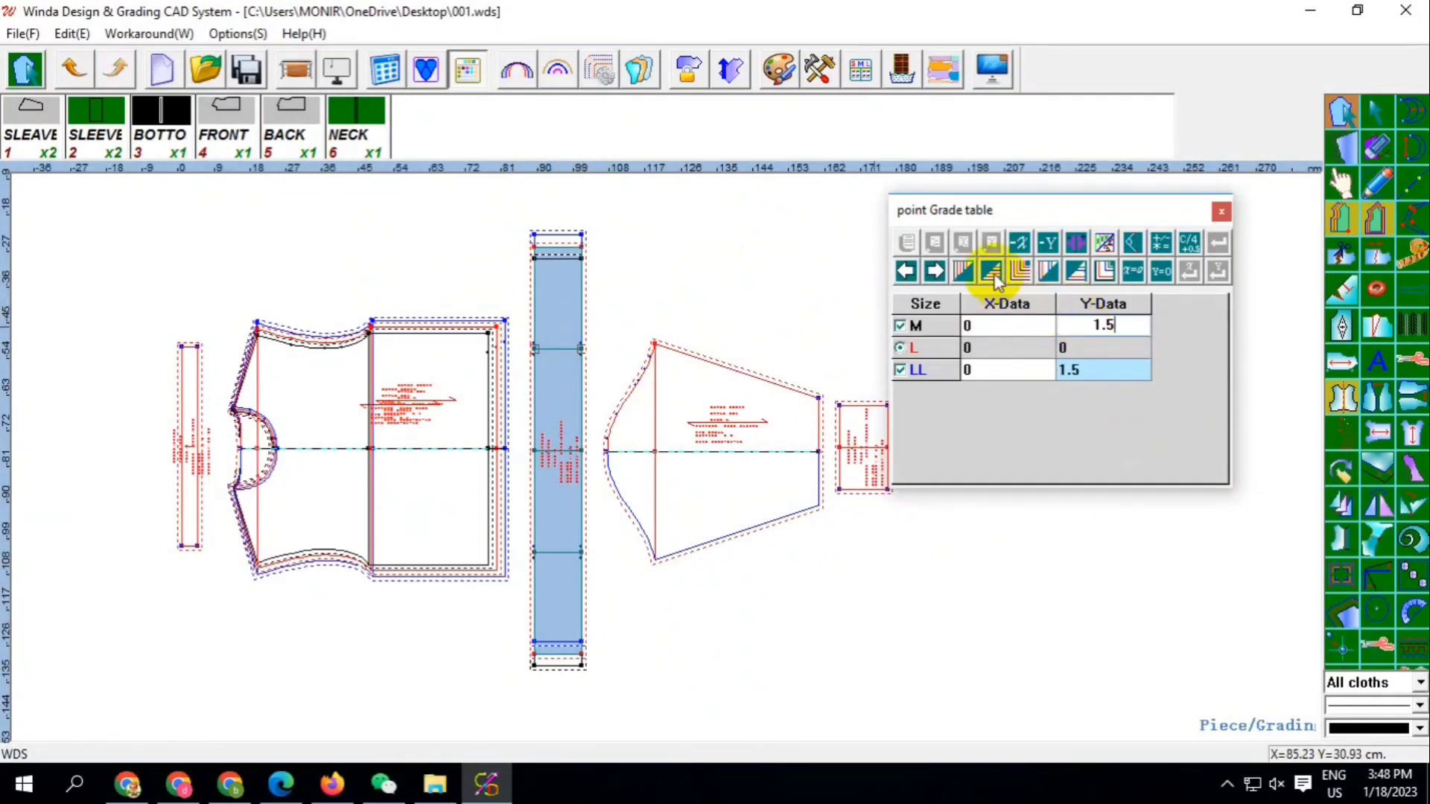
{"action": "left_click", "coordinate": [991, 272]}
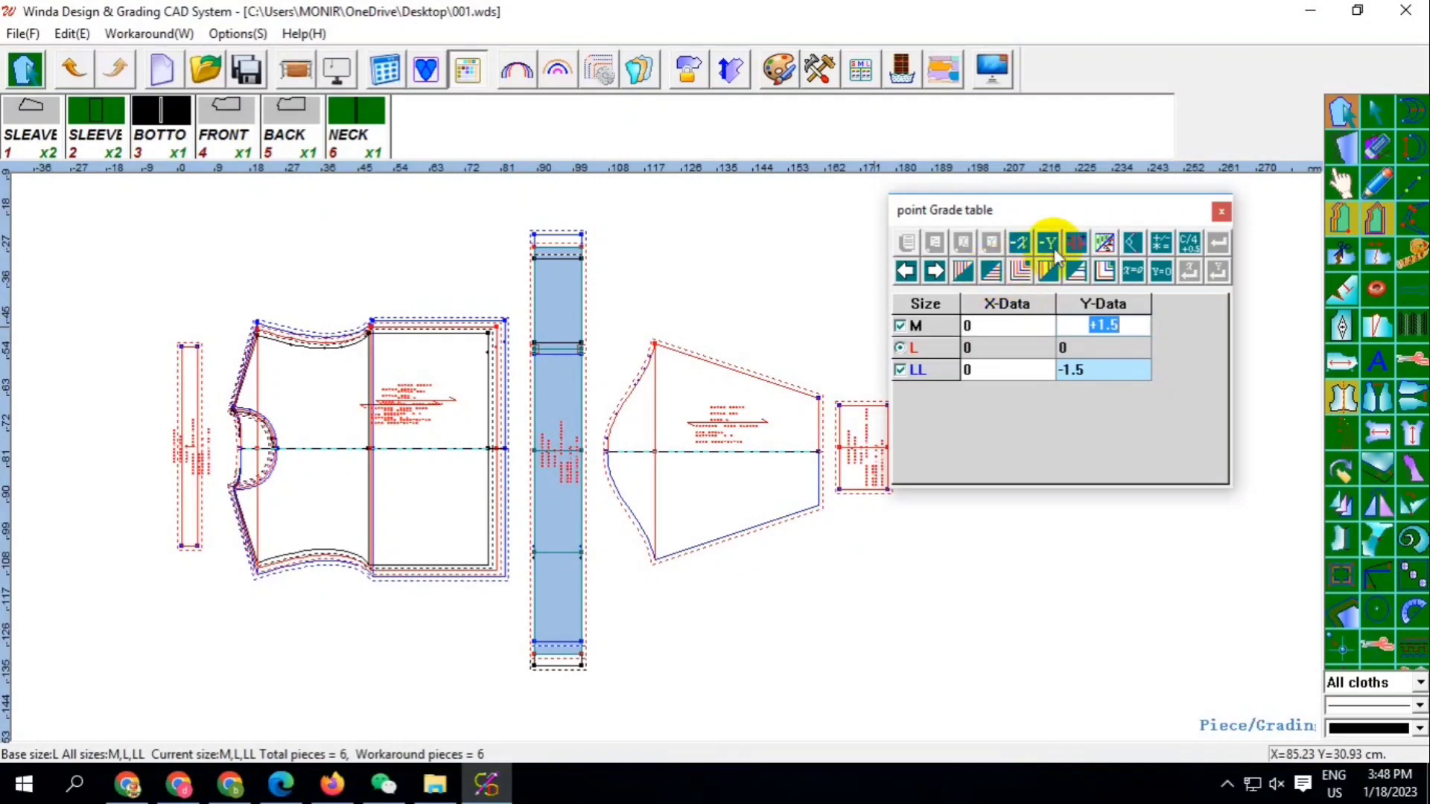
{"action": "left_click", "coordinate": [717, 276]}
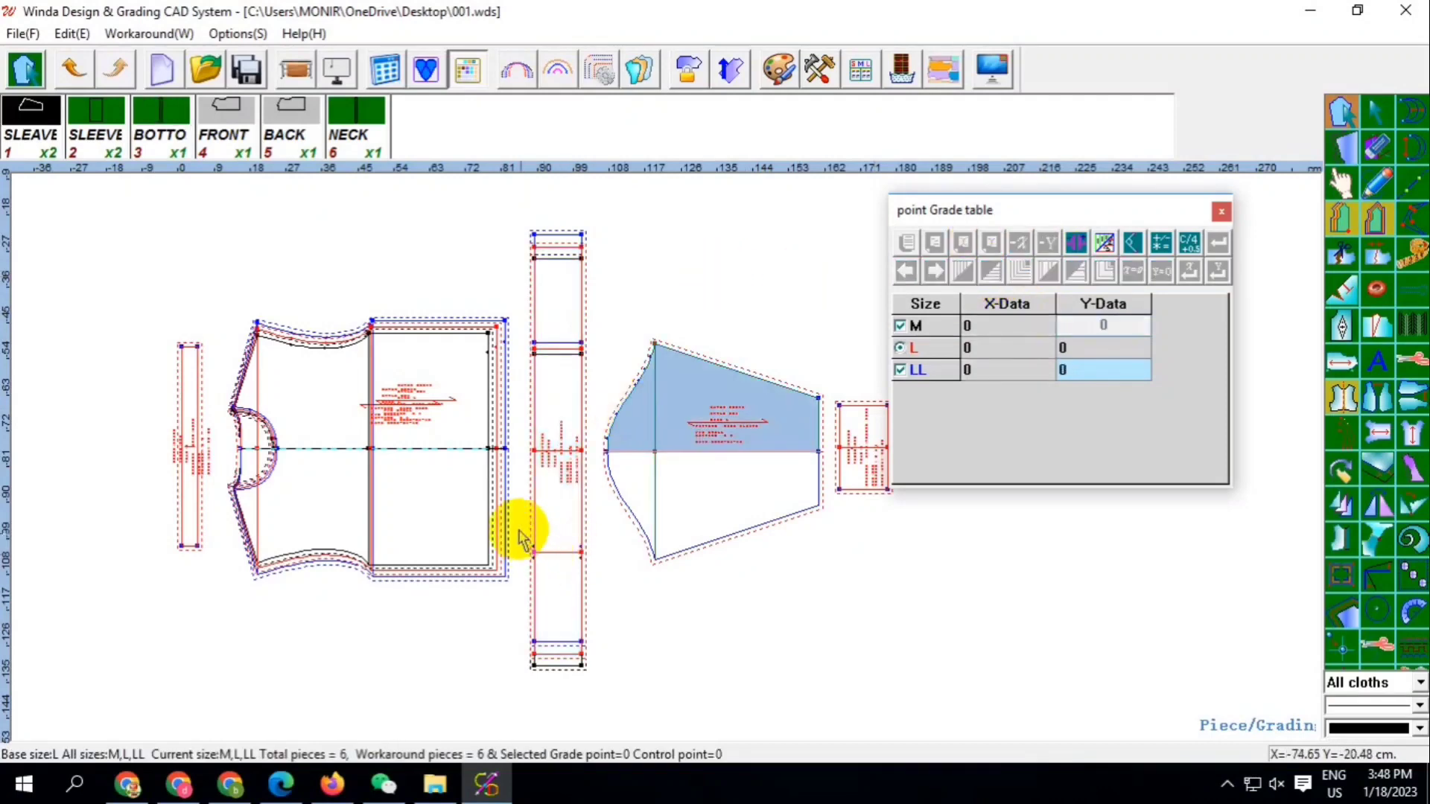
{"action": "left_click", "coordinate": [580, 551]}
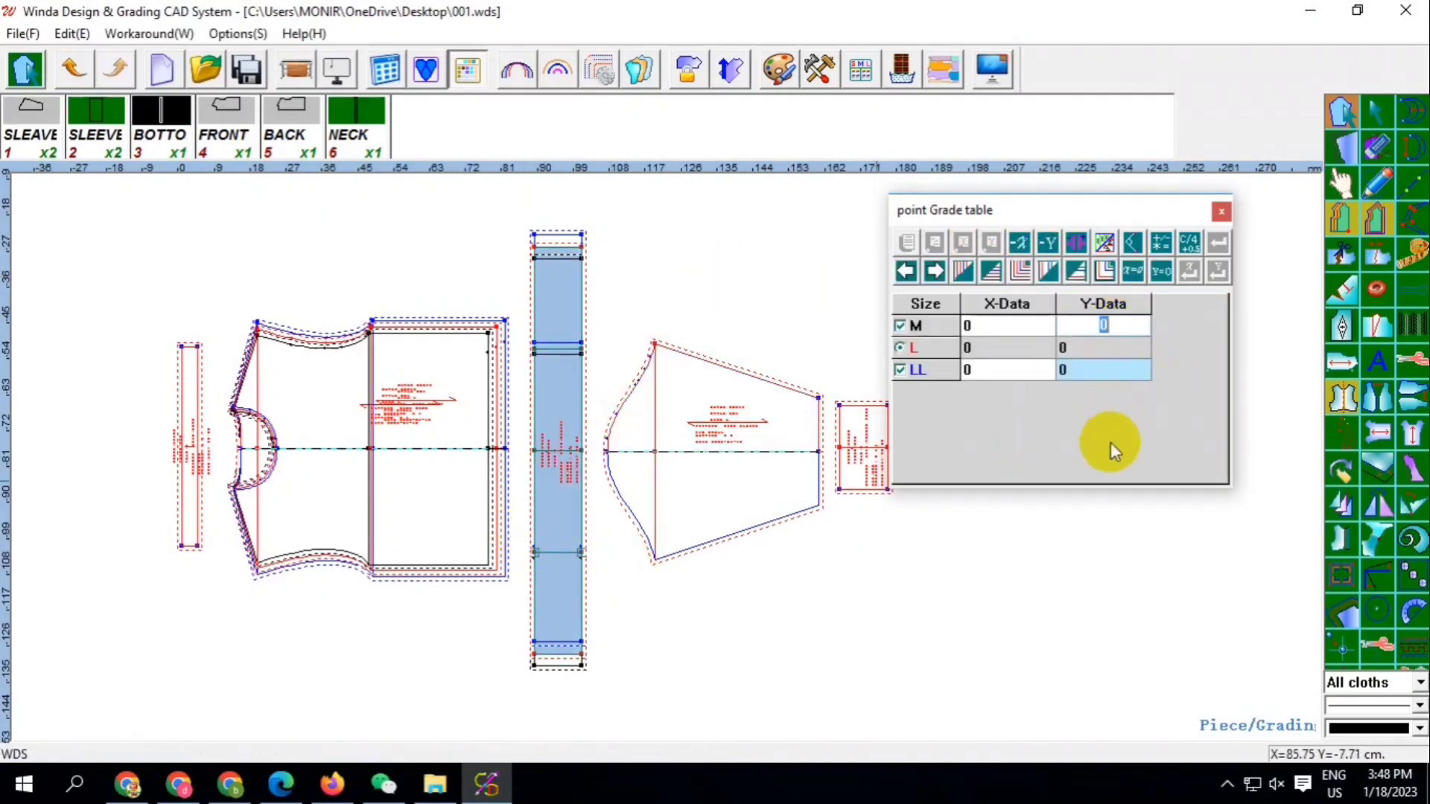
{"action": "key", "text": "BackSpace"}
{"action": "type", "text": "-1.5"}
{"action": "left_click", "coordinate": [990, 272]}
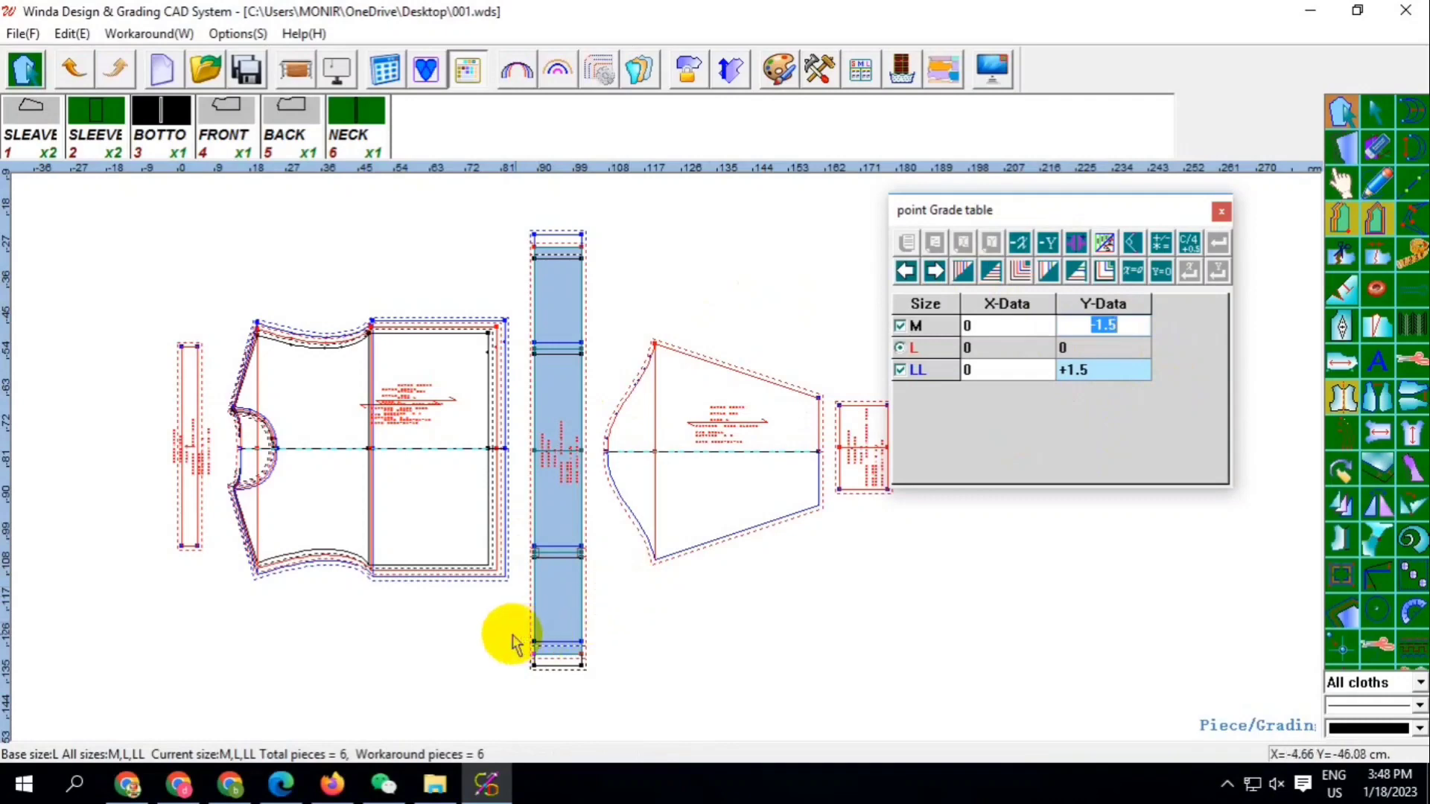
Reverse the grade direction on the band's bottom points and clear the selection
{"action": "left_click_drag", "start_coordinate": [510, 633], "coordinate": [626, 682]}
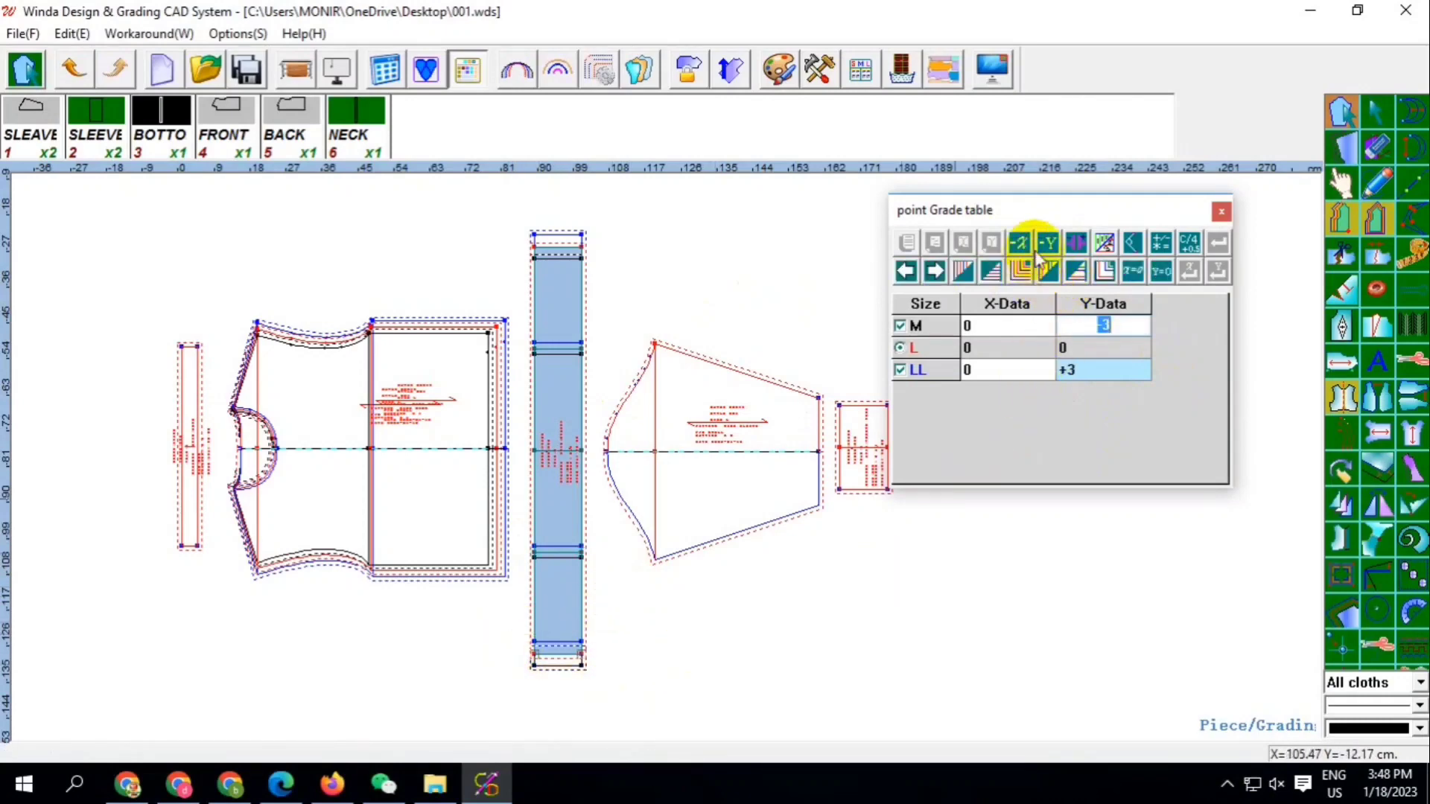
{"action": "left_click", "coordinate": [1046, 249]}
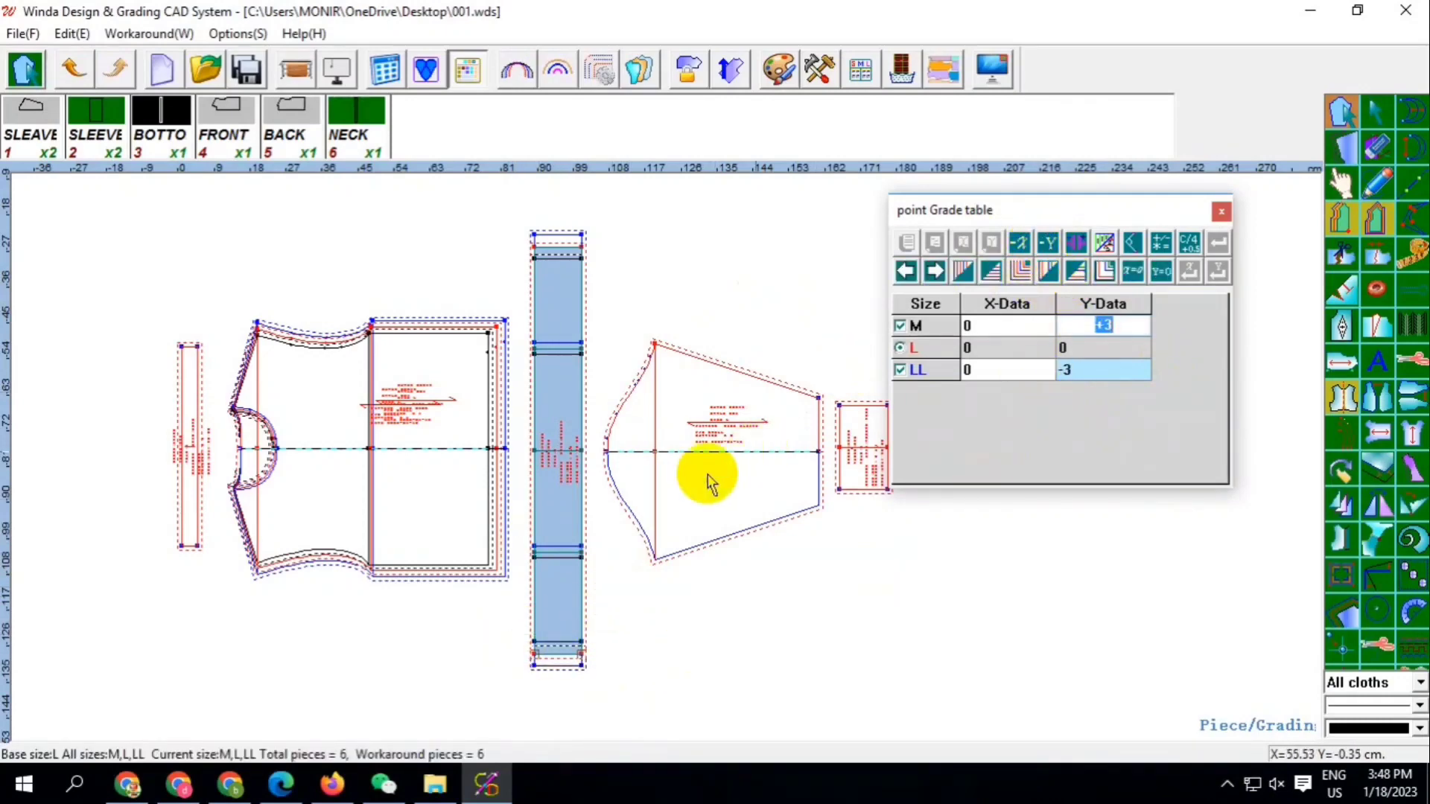
{"action": "left_click_drag", "start_coordinate": [516, 528], "coordinate": [621, 609]}
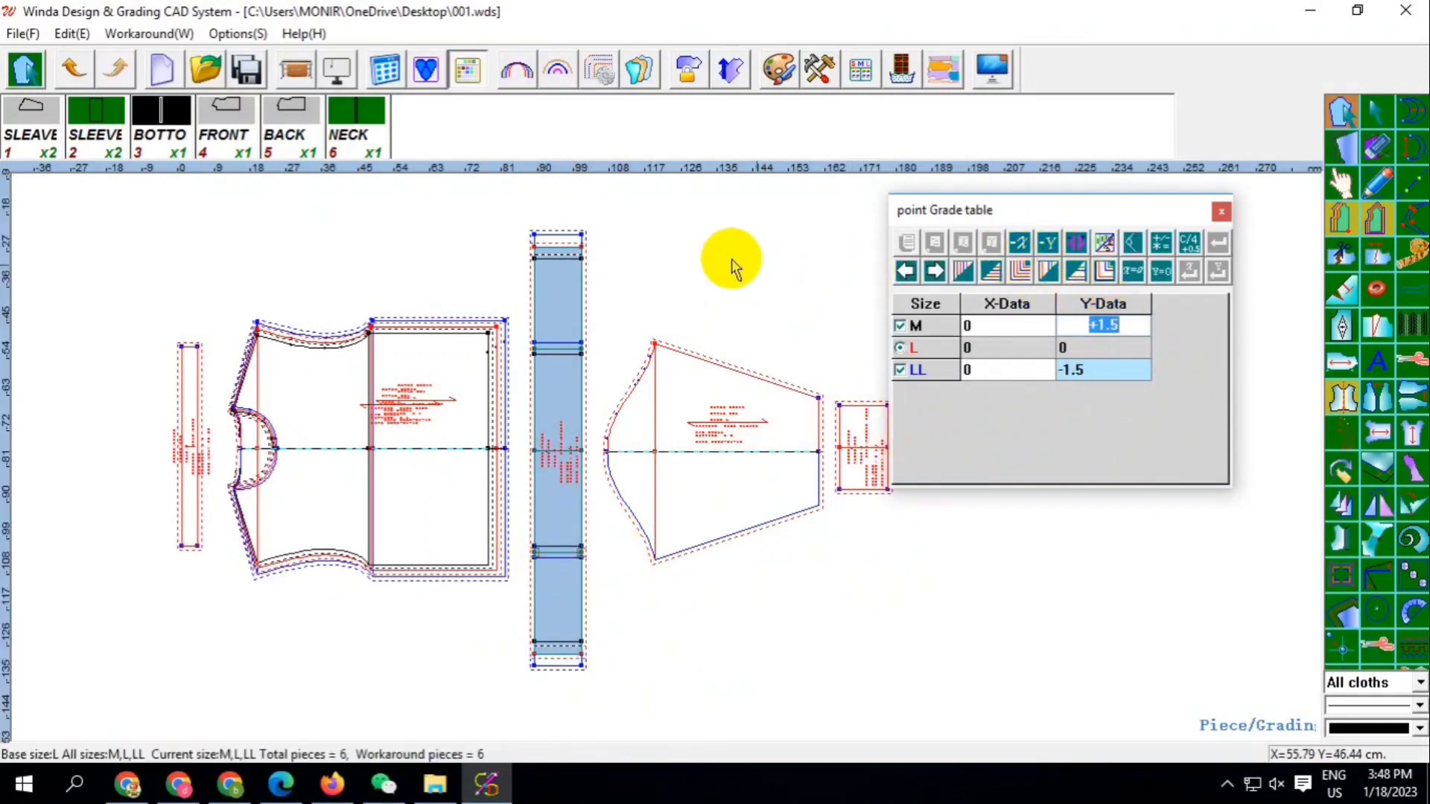
{"action": "left_click", "coordinate": [780, 262]}
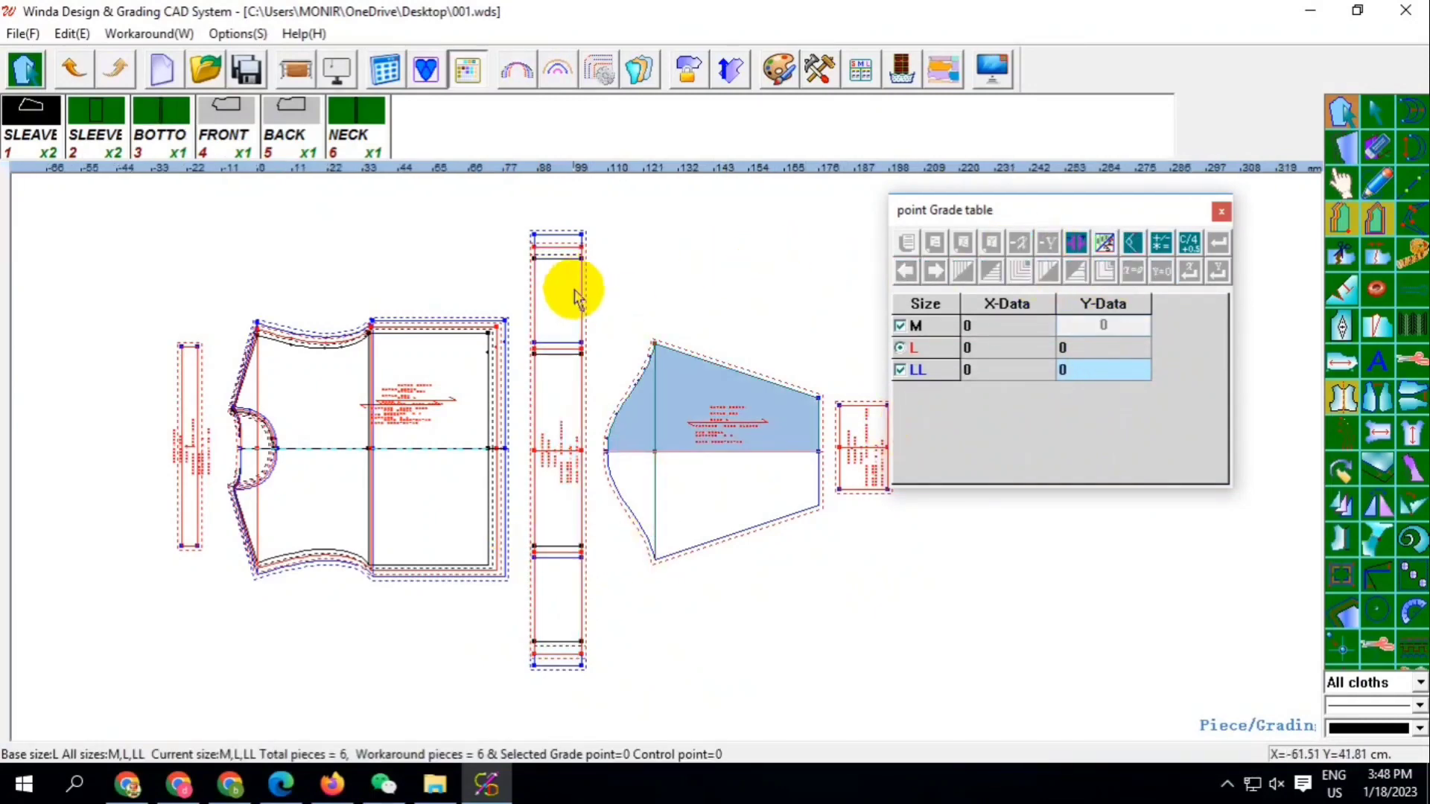
Grade the sleeve's two cuff-edge points 1 cm horizontally, with LL opposite to M
{"action": "scroll", "coordinate": [648, 343], "scroll_direction": "up", "scroll_amount": 1}
{"action": "scroll", "coordinate": [741, 358], "scroll_direction": "up", "scroll_amount": 1}
{"action": "left_click_drag", "start_coordinate": [749, 328], "coordinate": [814, 543]}
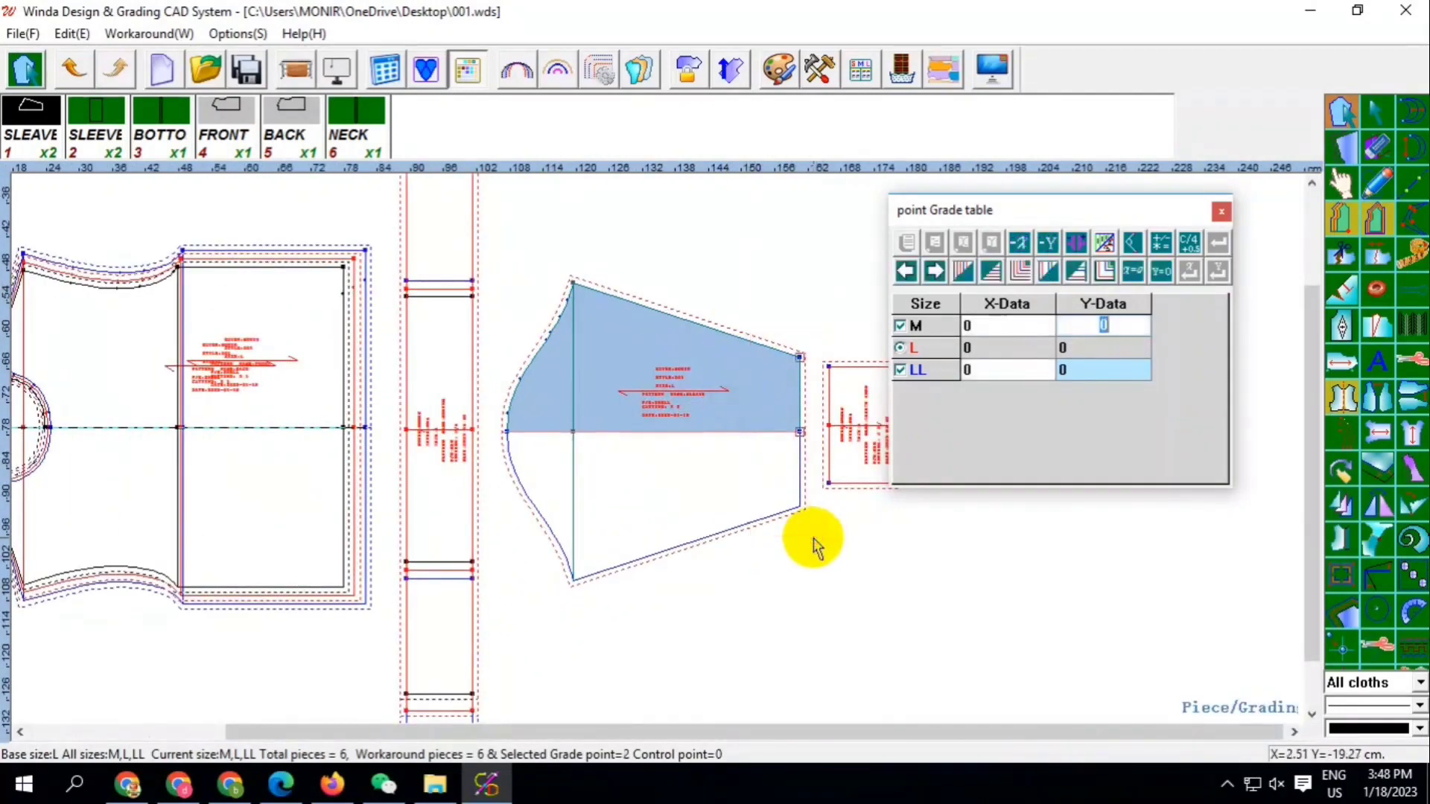
{"action": "left_click", "coordinate": [1005, 365]}
{"action": "type", "text": "1"}
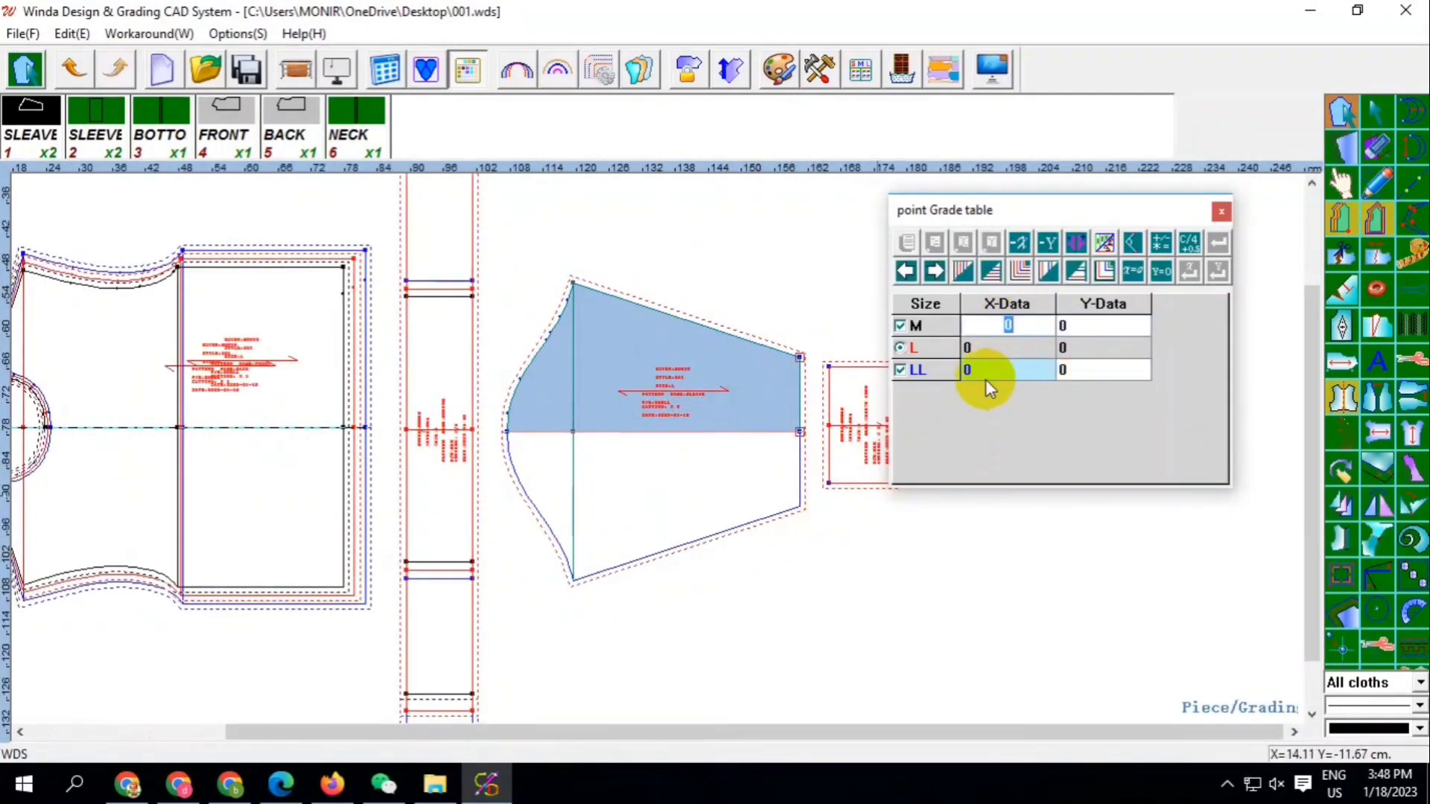
{"action": "left_click", "coordinate": [964, 270]}
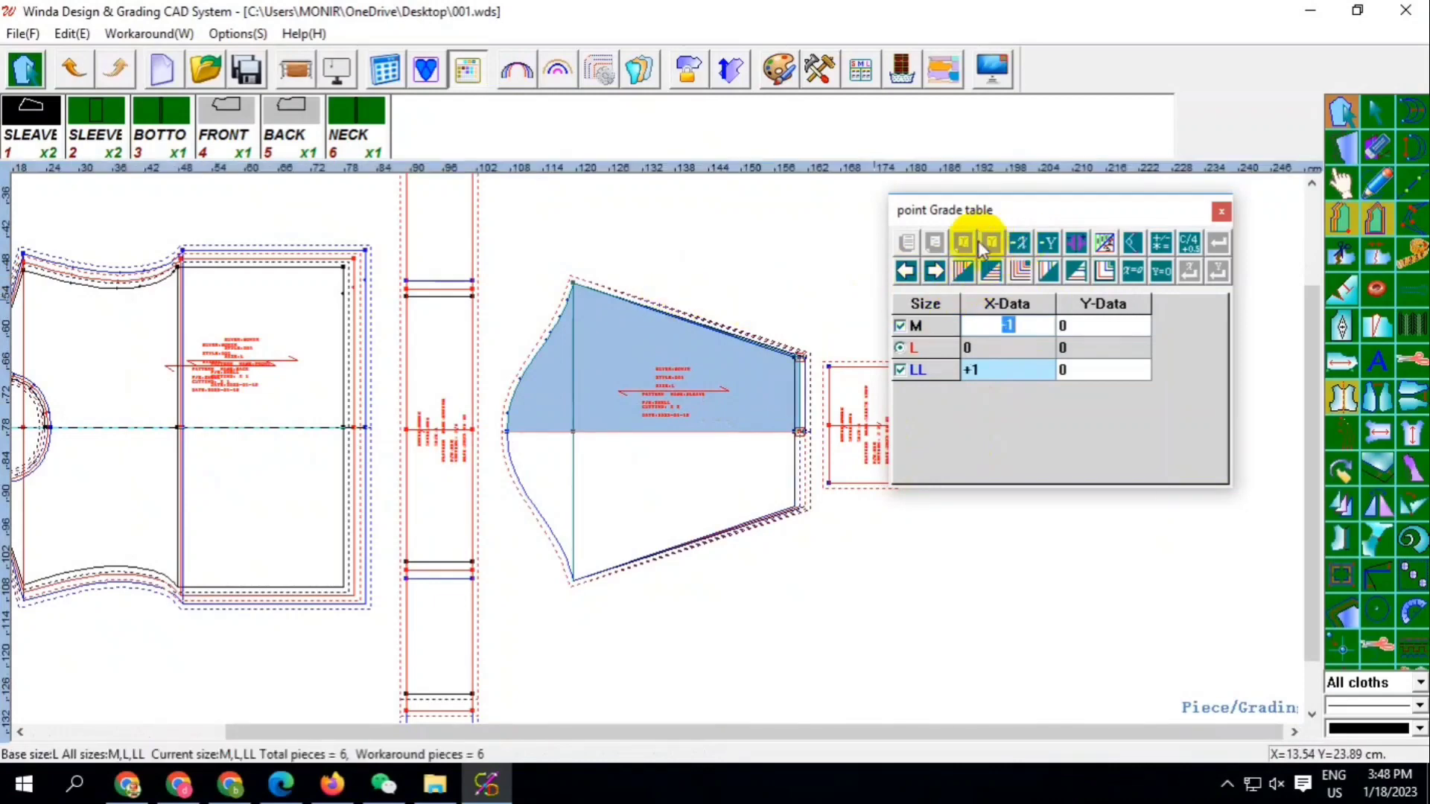
Grade the sleeve's top point vertically, with M and LL in opposite directions
{"action": "left_click", "coordinate": [574, 284]}
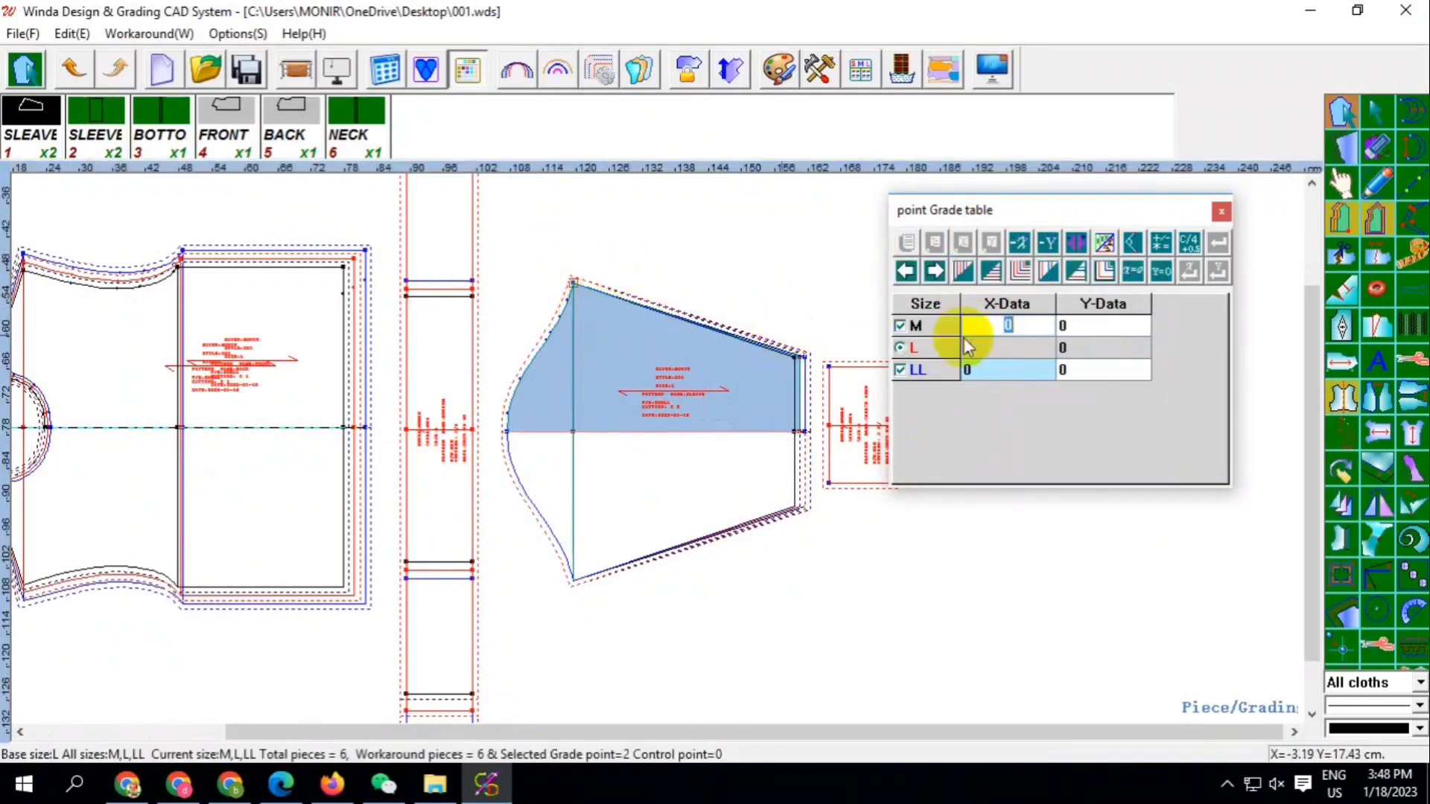
{"action": "left_click", "coordinate": [1087, 326]}
{"action": "type", "text": "5"}
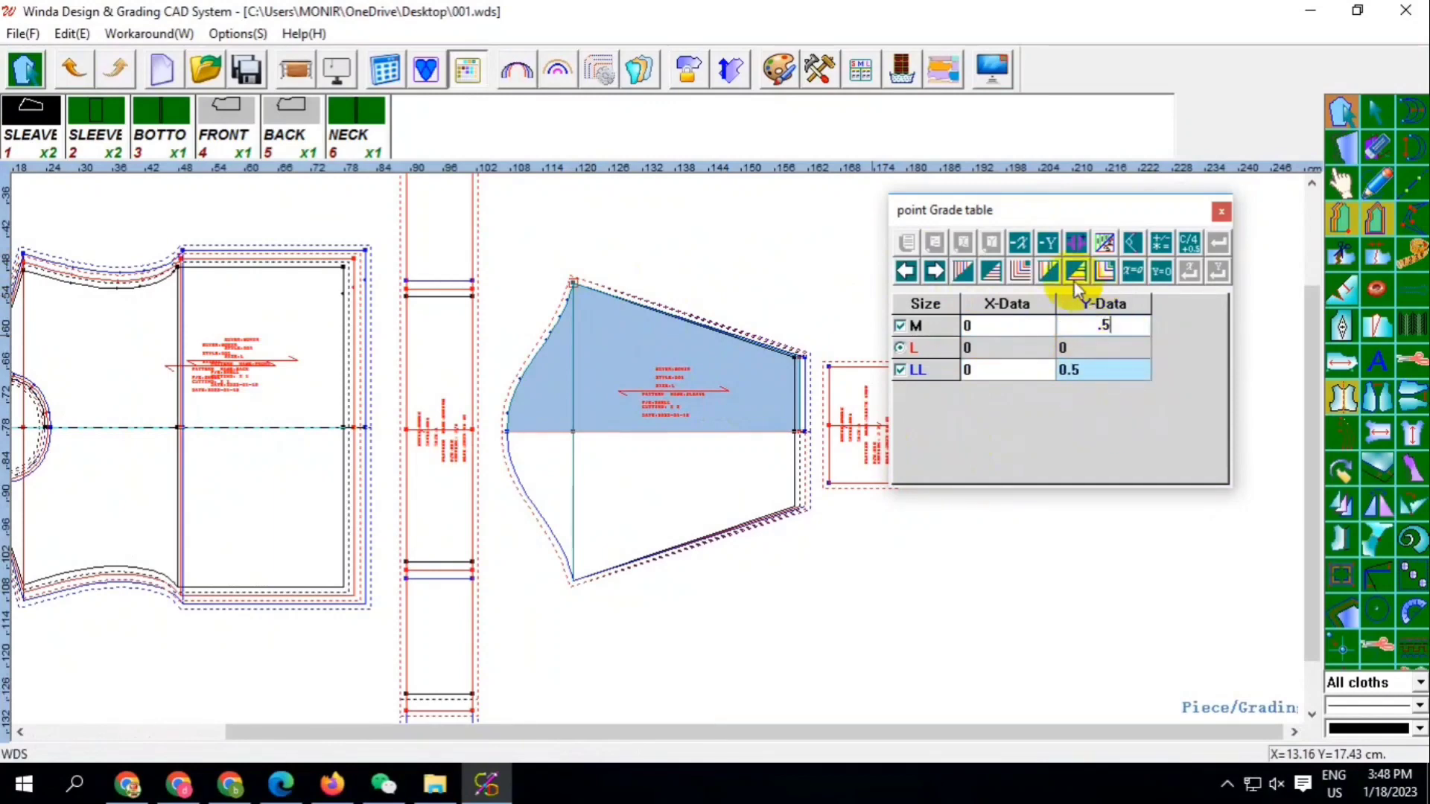
{"action": "left_click", "coordinate": [1050, 245]}
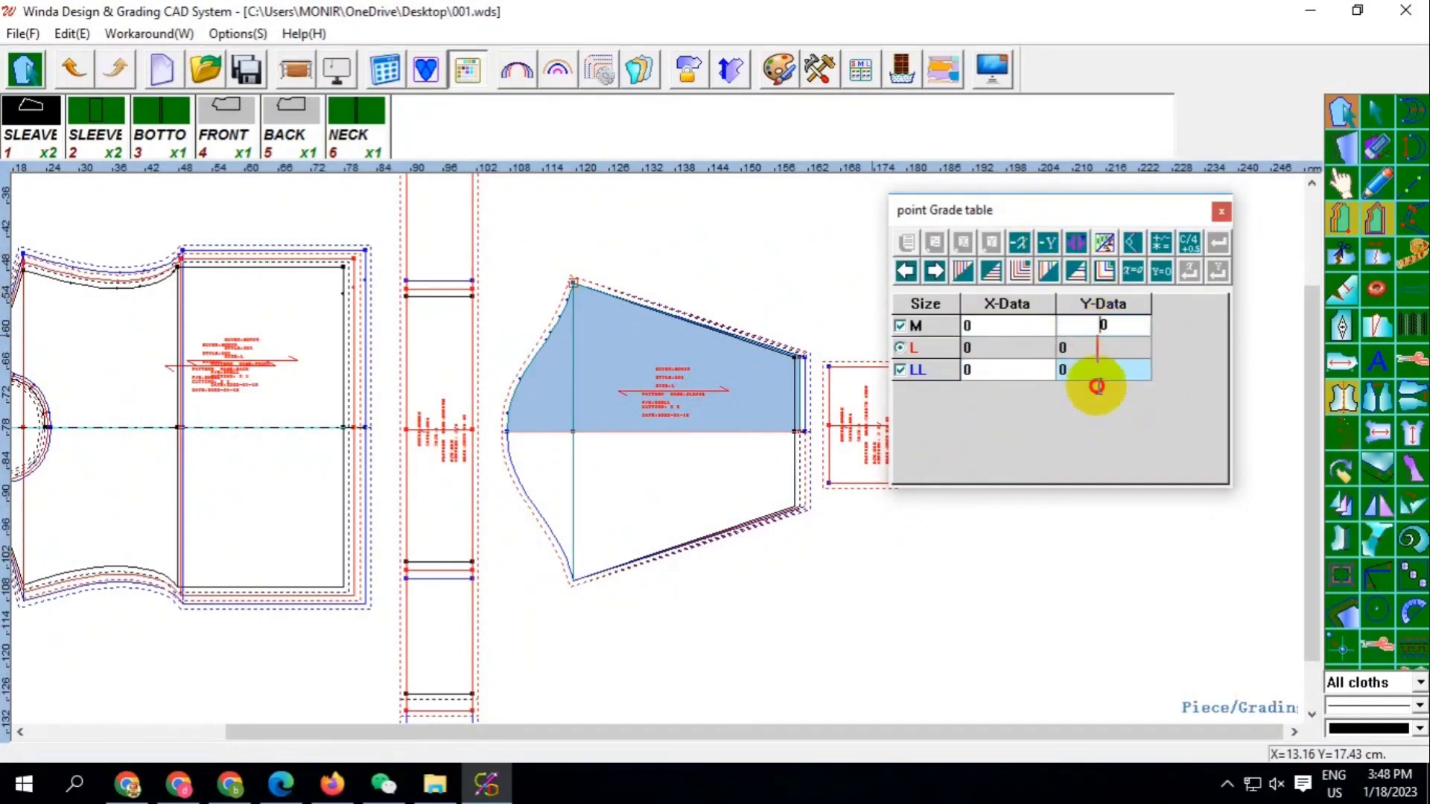
{"action": "type", "text": ".5"}
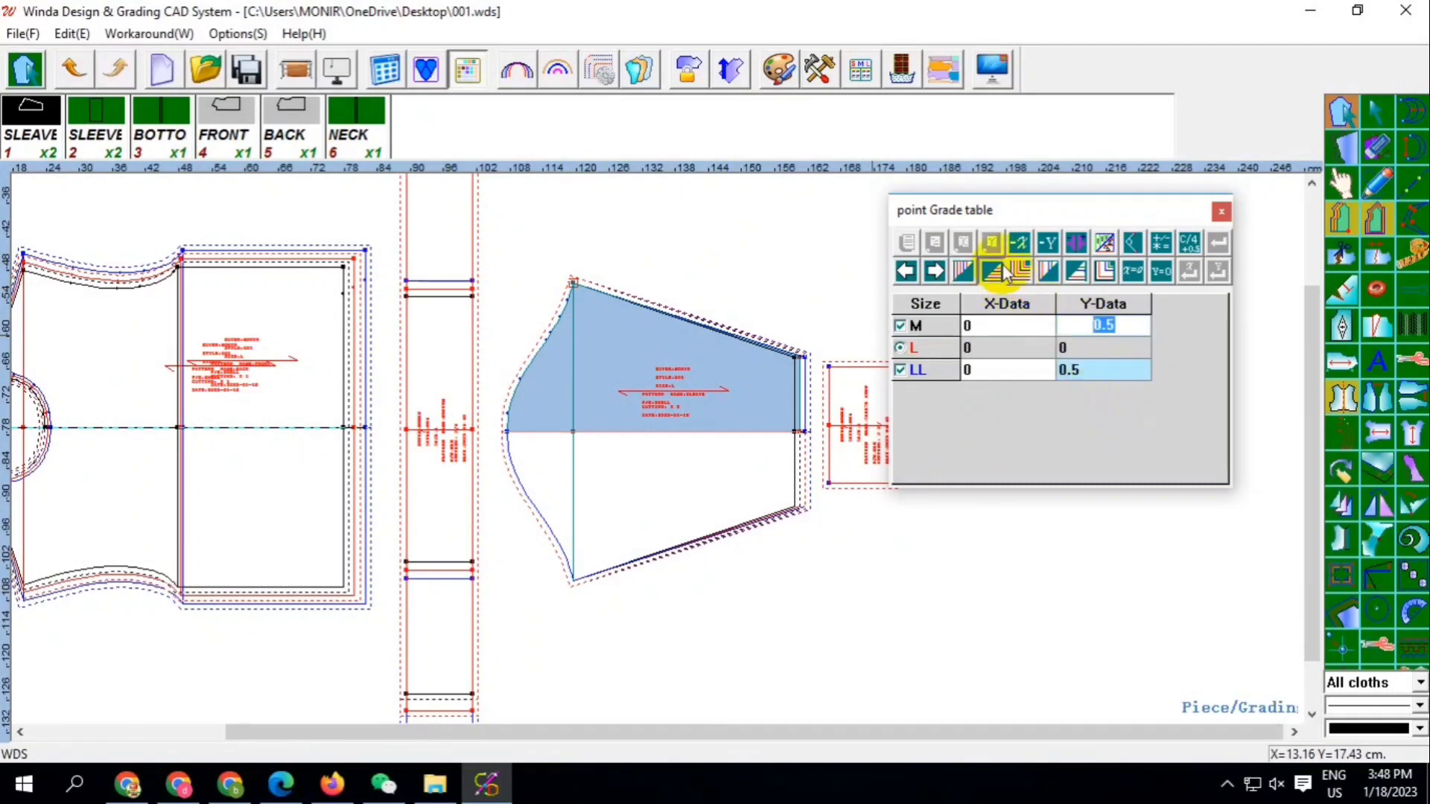
{"action": "left_click", "coordinate": [1003, 268]}
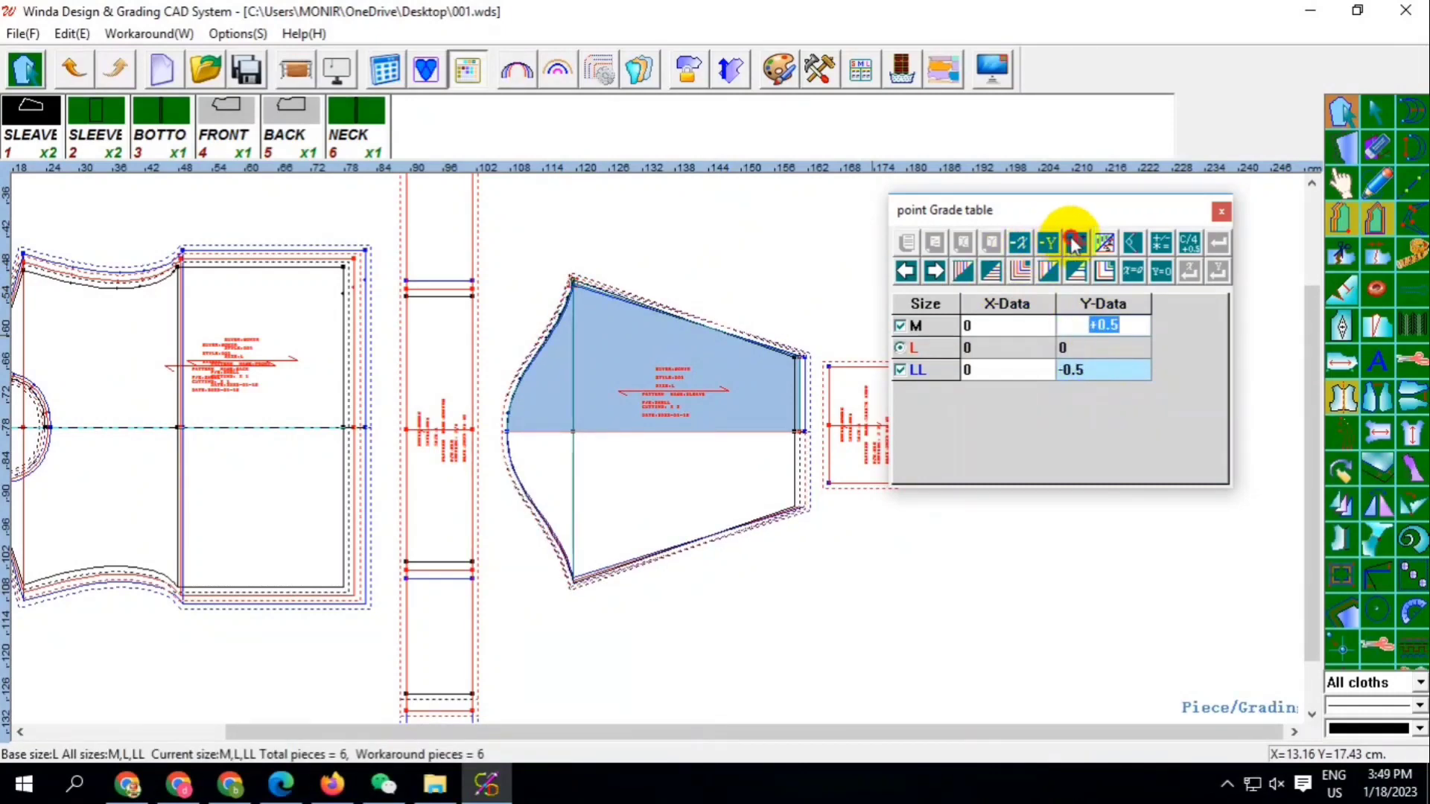
{"action": "left_click", "coordinate": [1054, 246]}
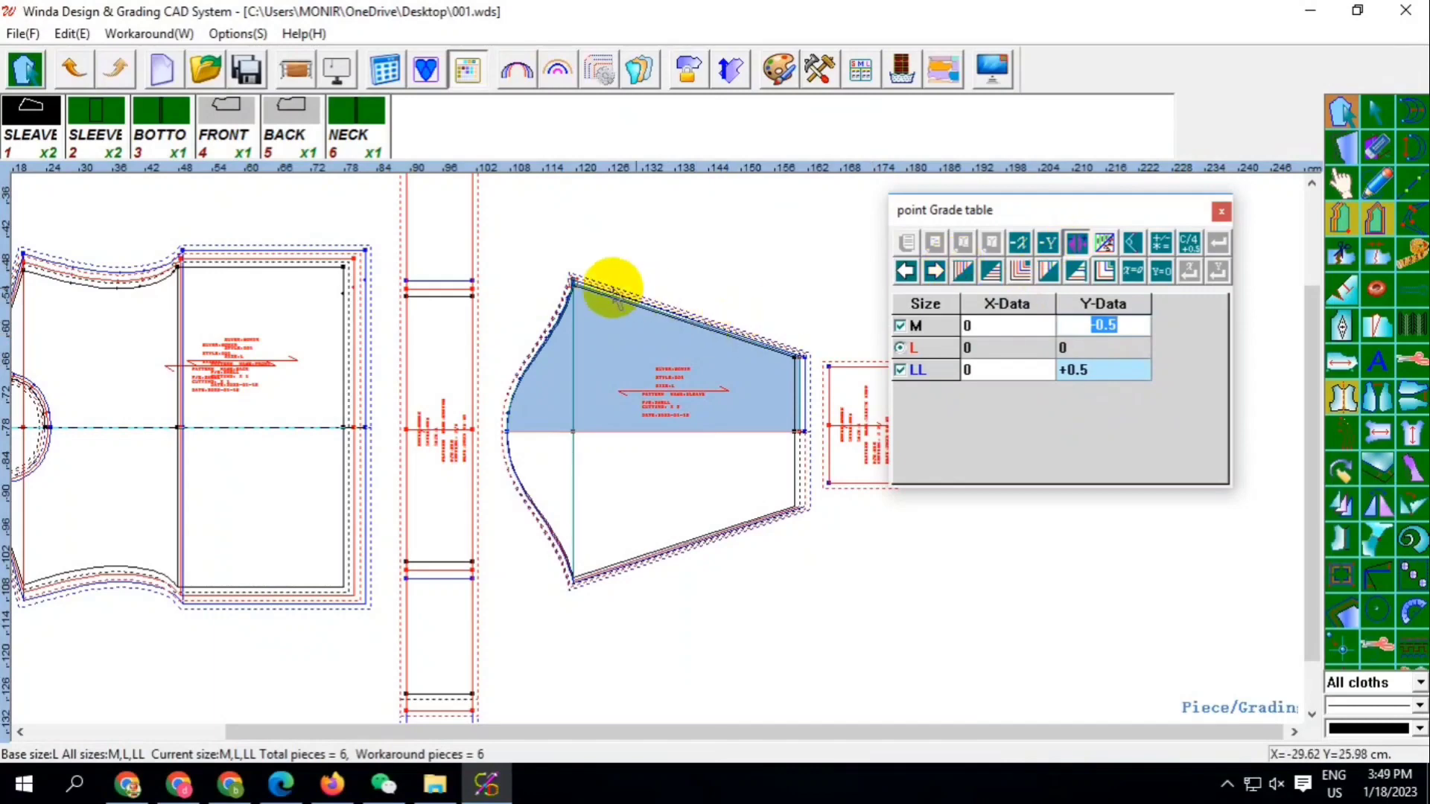
{"action": "left_click", "coordinate": [681, 364]}
Save the graded pattern file
{"action": "scroll", "coordinate": [593, 309], "scroll_direction": "up", "scroll_amount": 2}
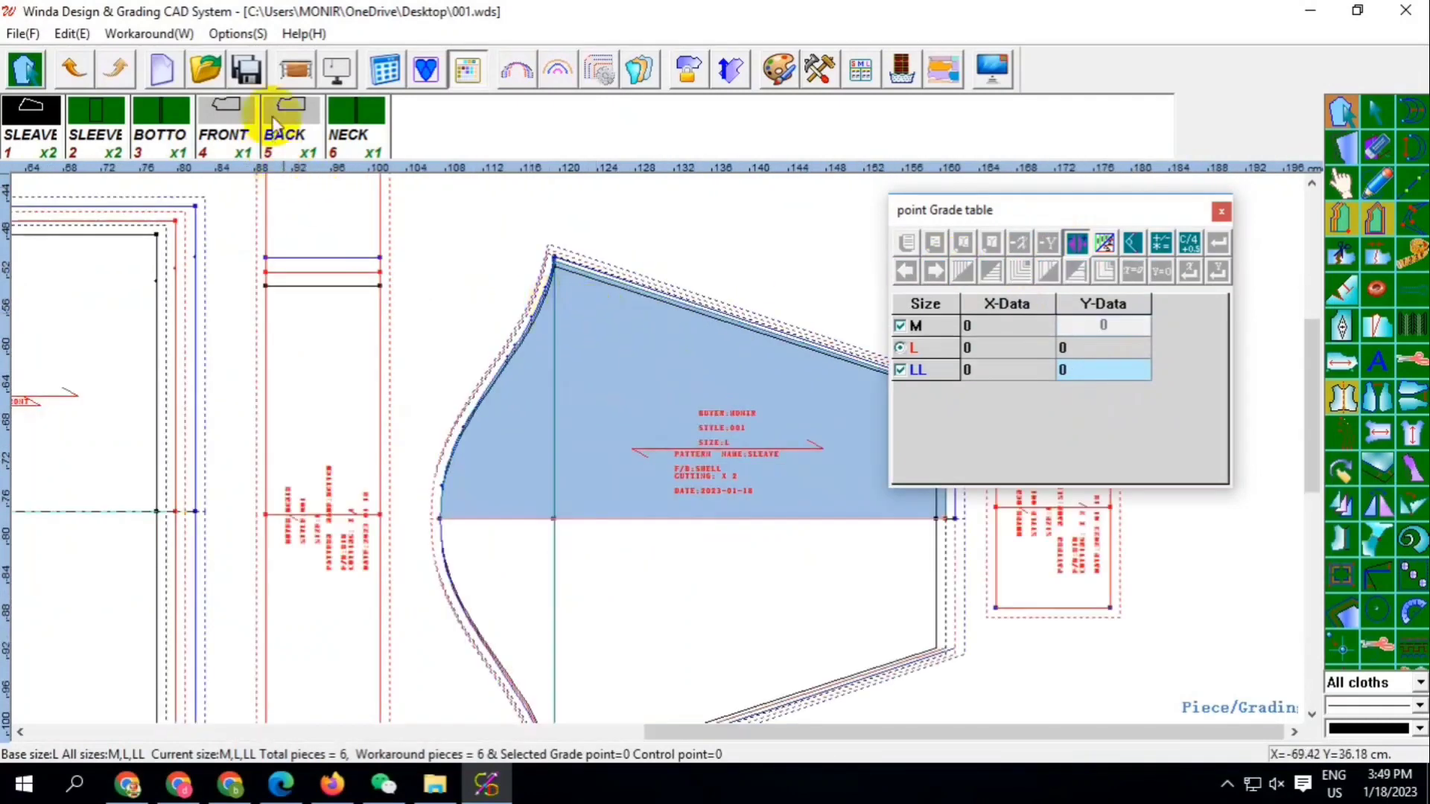
{"action": "left_click", "coordinate": [246, 69]}
{"action": "scroll", "coordinate": [548, 298], "scroll_direction": "down", "scroll_amount": 3}
{"action": "scroll", "coordinate": [545, 294], "scroll_direction": "up", "scroll_amount": 2}
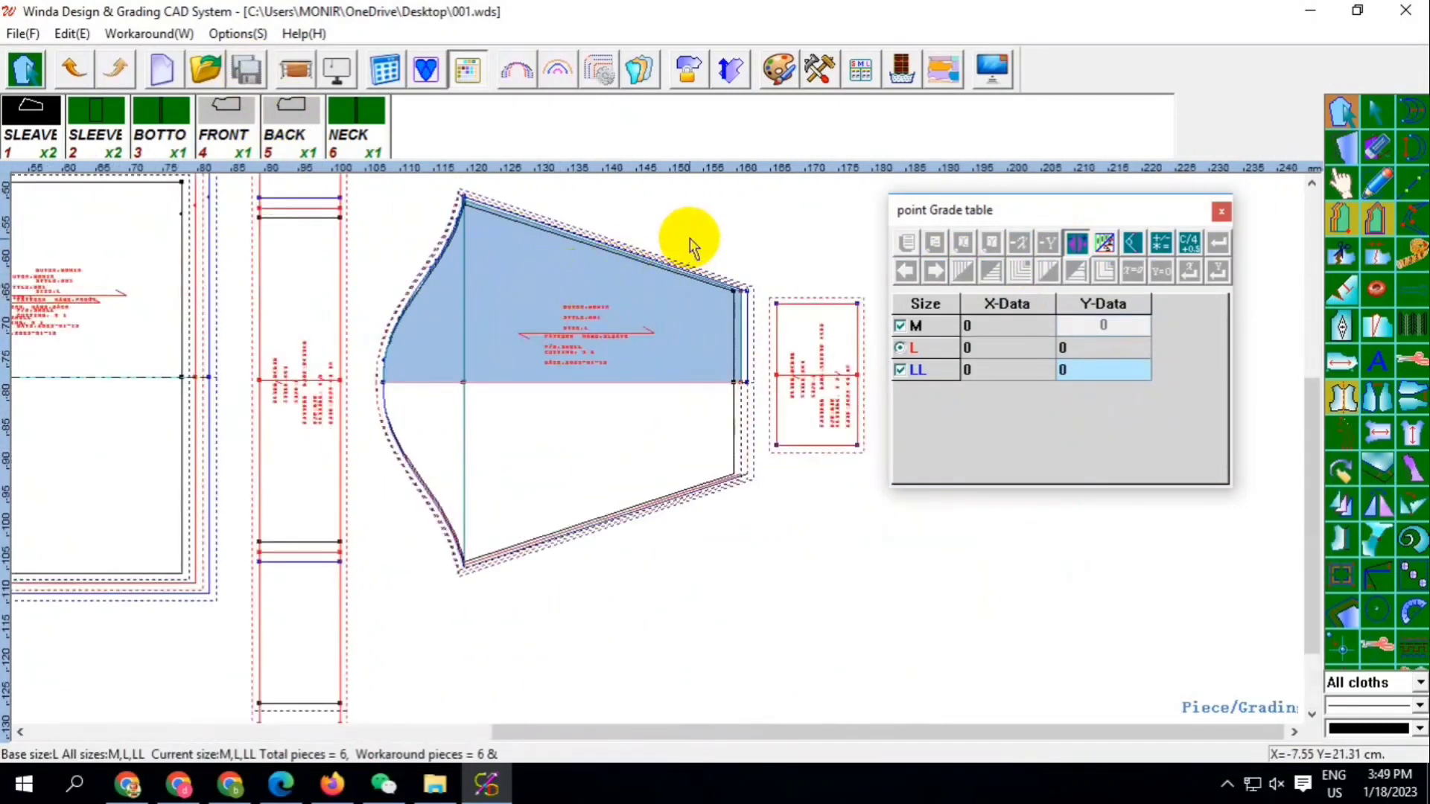
{"action": "scroll", "coordinate": [731, 283], "scroll_direction": "up", "scroll_amount": 3}
{"action": "scroll", "coordinate": [724, 289], "scroll_direction": "down", "scroll_amount": 1}
{"action": "scroll", "coordinate": [718, 309], "scroll_direction": "down", "scroll_amount": 2}
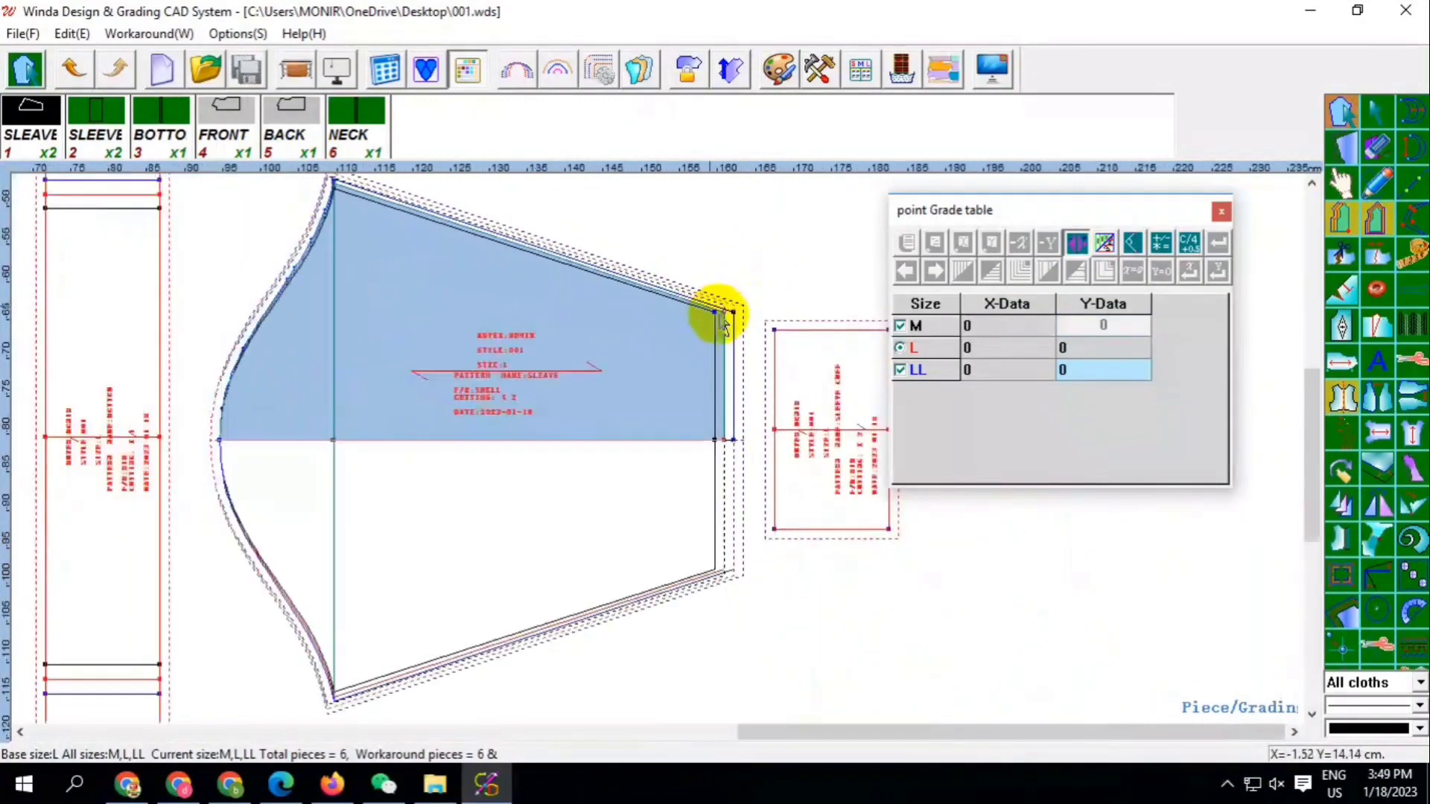
{"action": "scroll", "coordinate": [737, 317], "scroll_direction": "down", "scroll_amount": 1}
{"action": "scroll", "coordinate": [734, 309], "scroll_direction": "up", "scroll_amount": 1}
Grade the small cuff piece's top edge vertically by ±1 cm for M and LL
{"action": "left_click", "coordinate": [734, 324]}
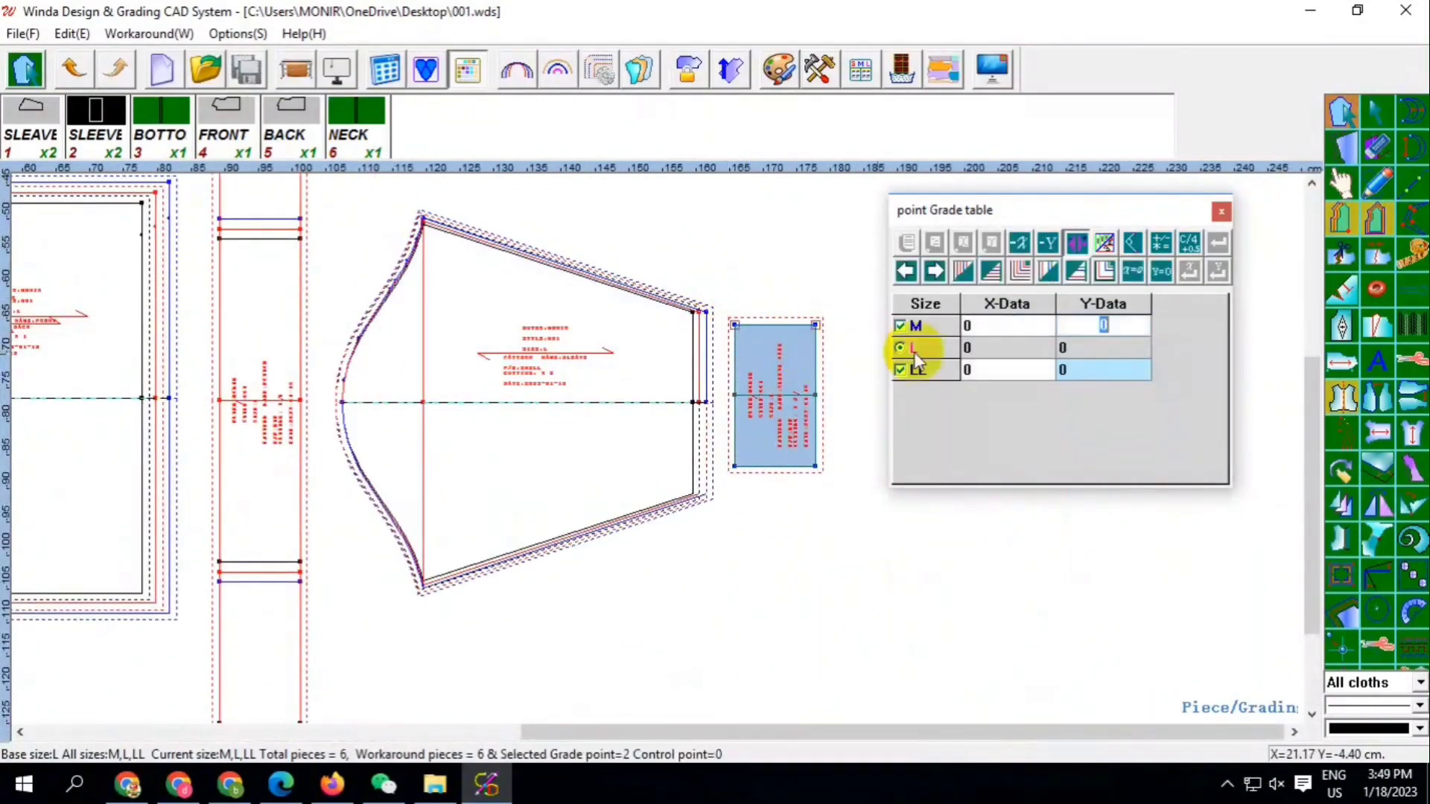
{"action": "left_click", "coordinate": [1085, 324]}
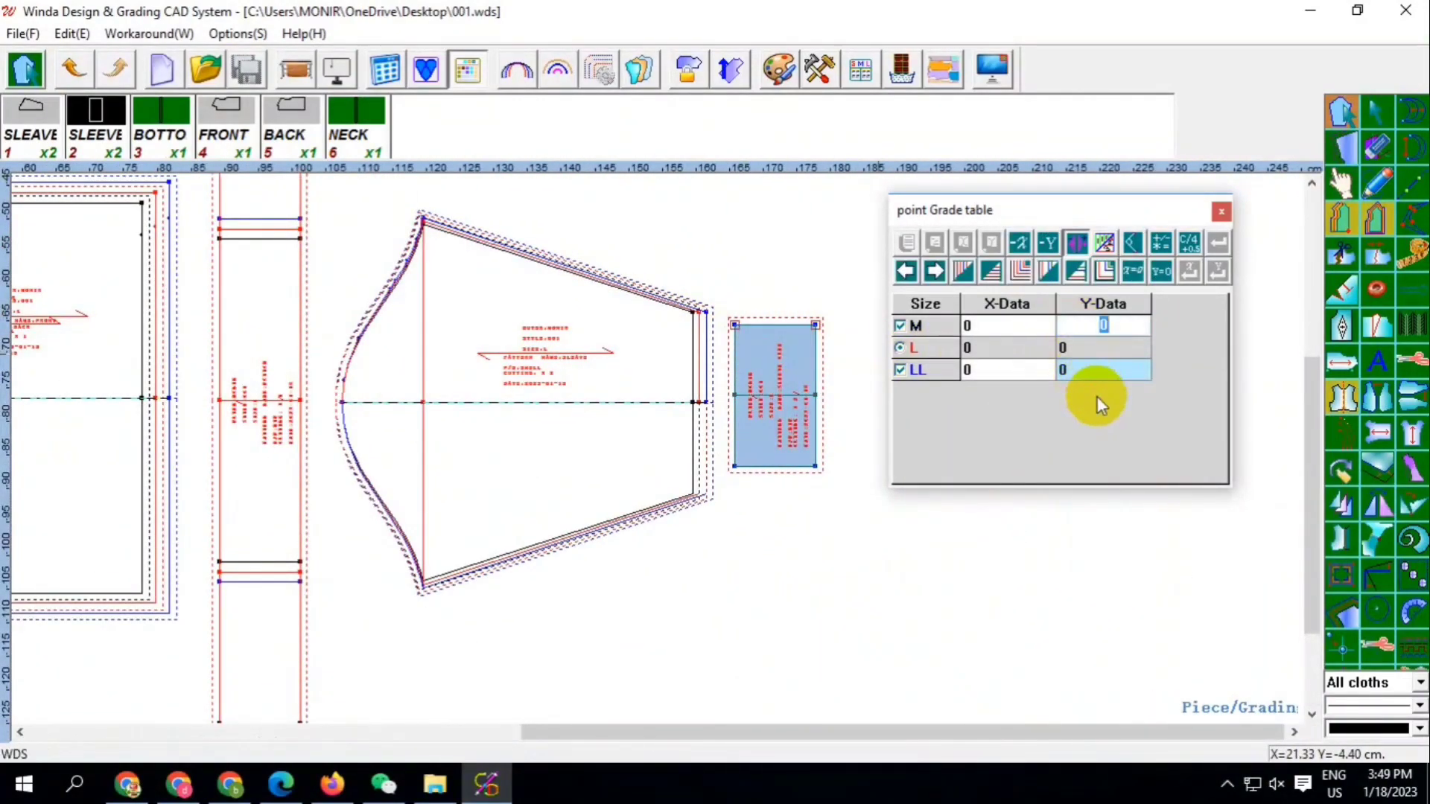
{"action": "type", "text": "1"}
{"action": "key", "text": "Return"}
{"action": "left_click", "coordinate": [998, 281]}
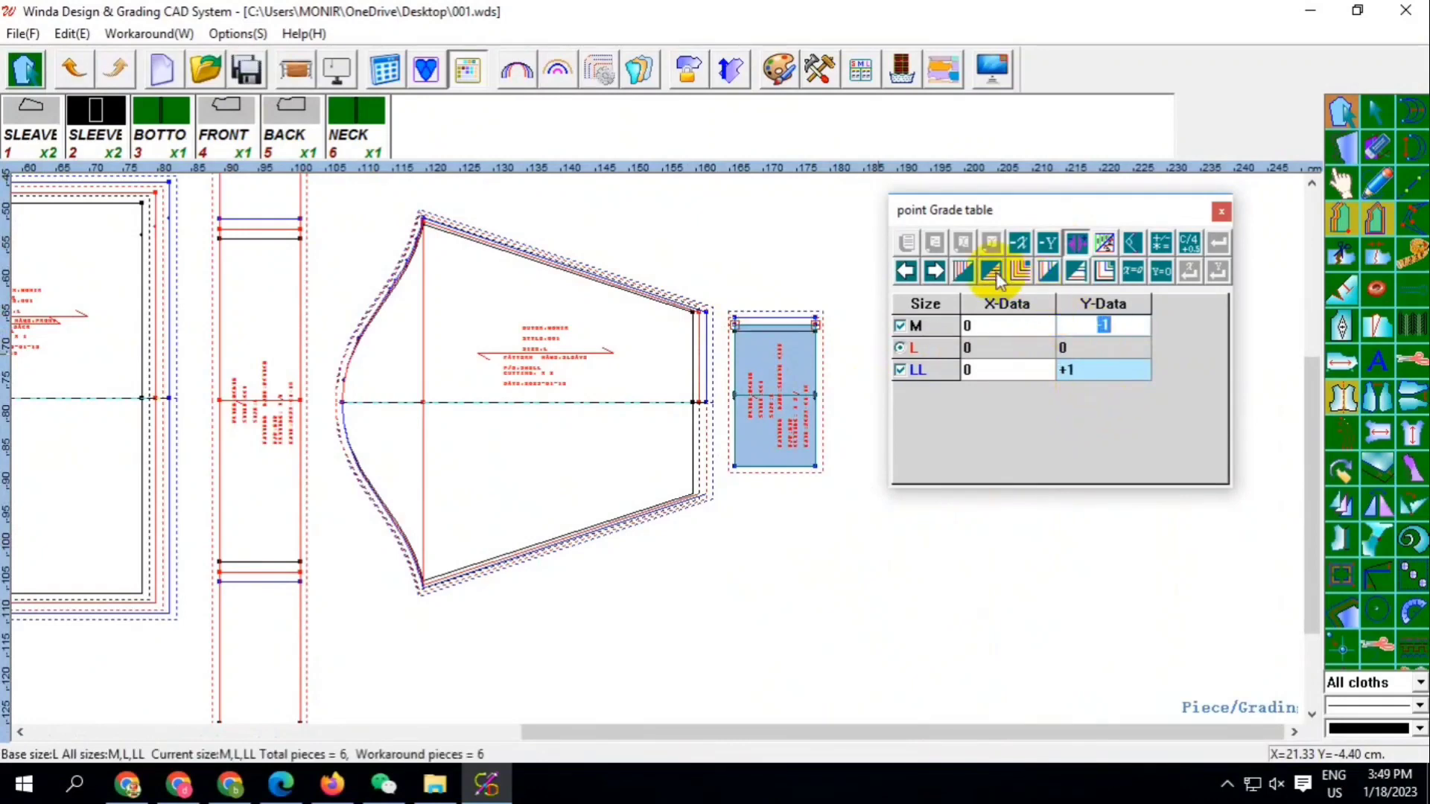
{"action": "left_click", "coordinate": [846, 271]}
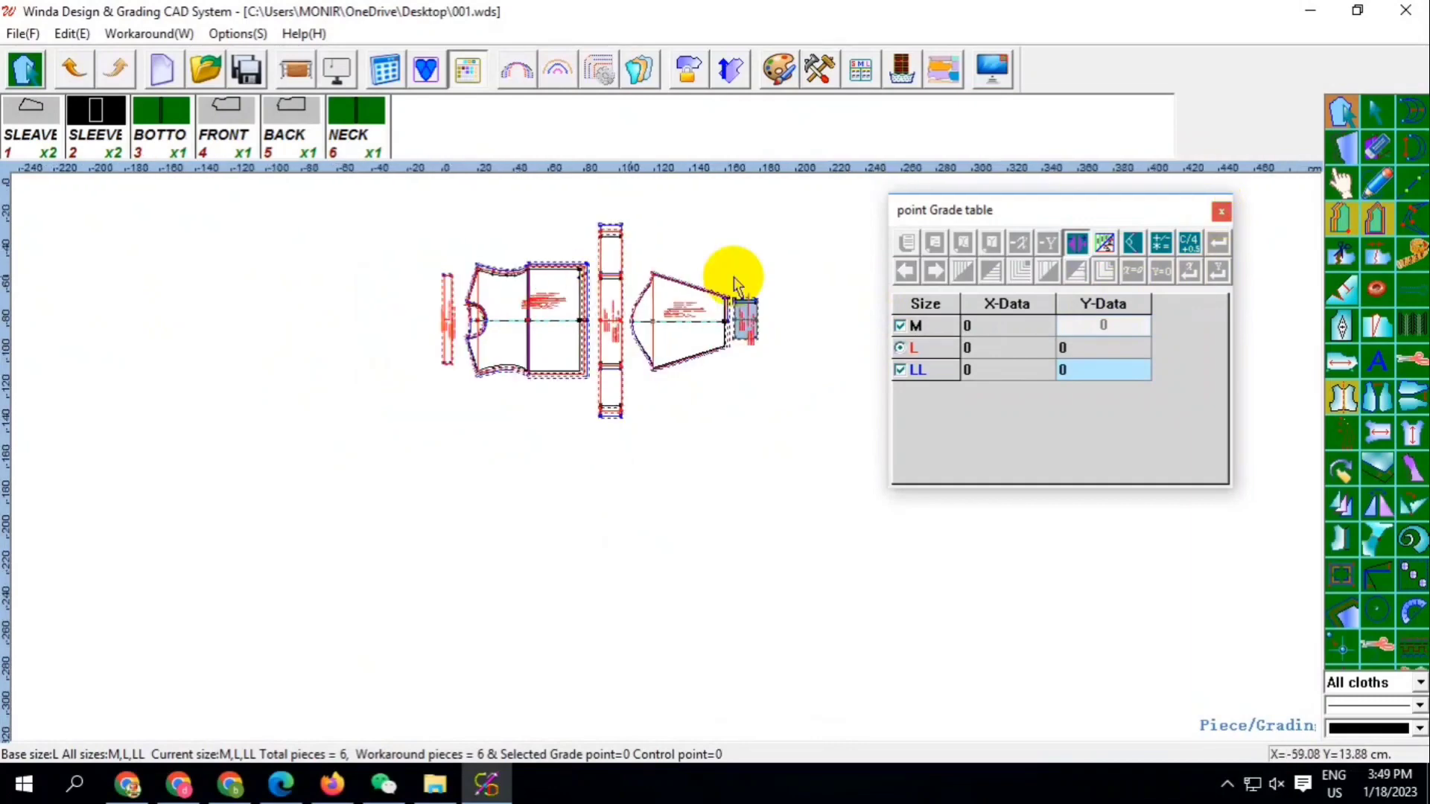
Adjust a sleeve point's horizontal grade so LL mirrors M
{"action": "scroll", "coordinate": [733, 287], "scroll_direction": "up", "scroll_amount": 2}
{"action": "left_click", "coordinate": [565, 289]}
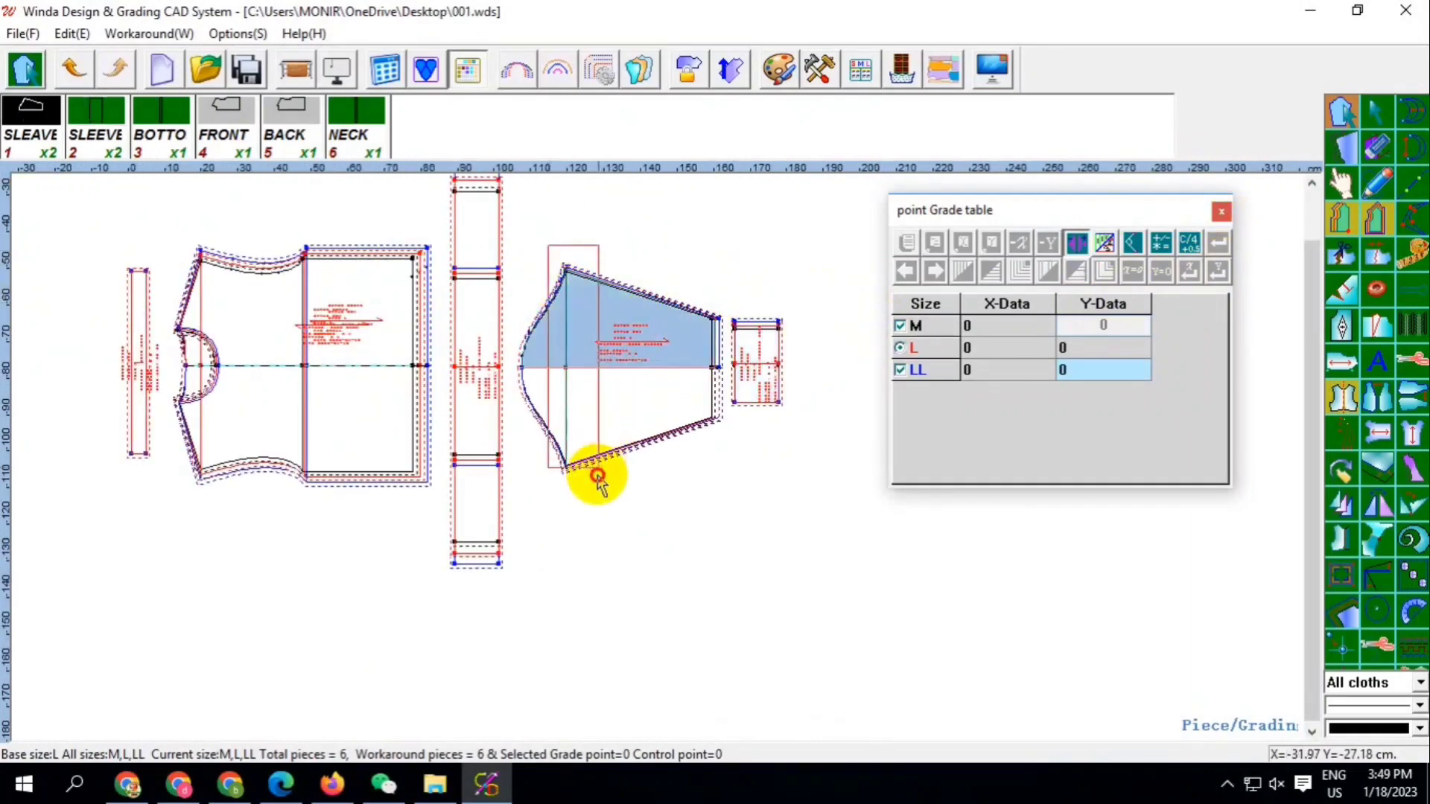
{"action": "left_click", "coordinate": [987, 336]}
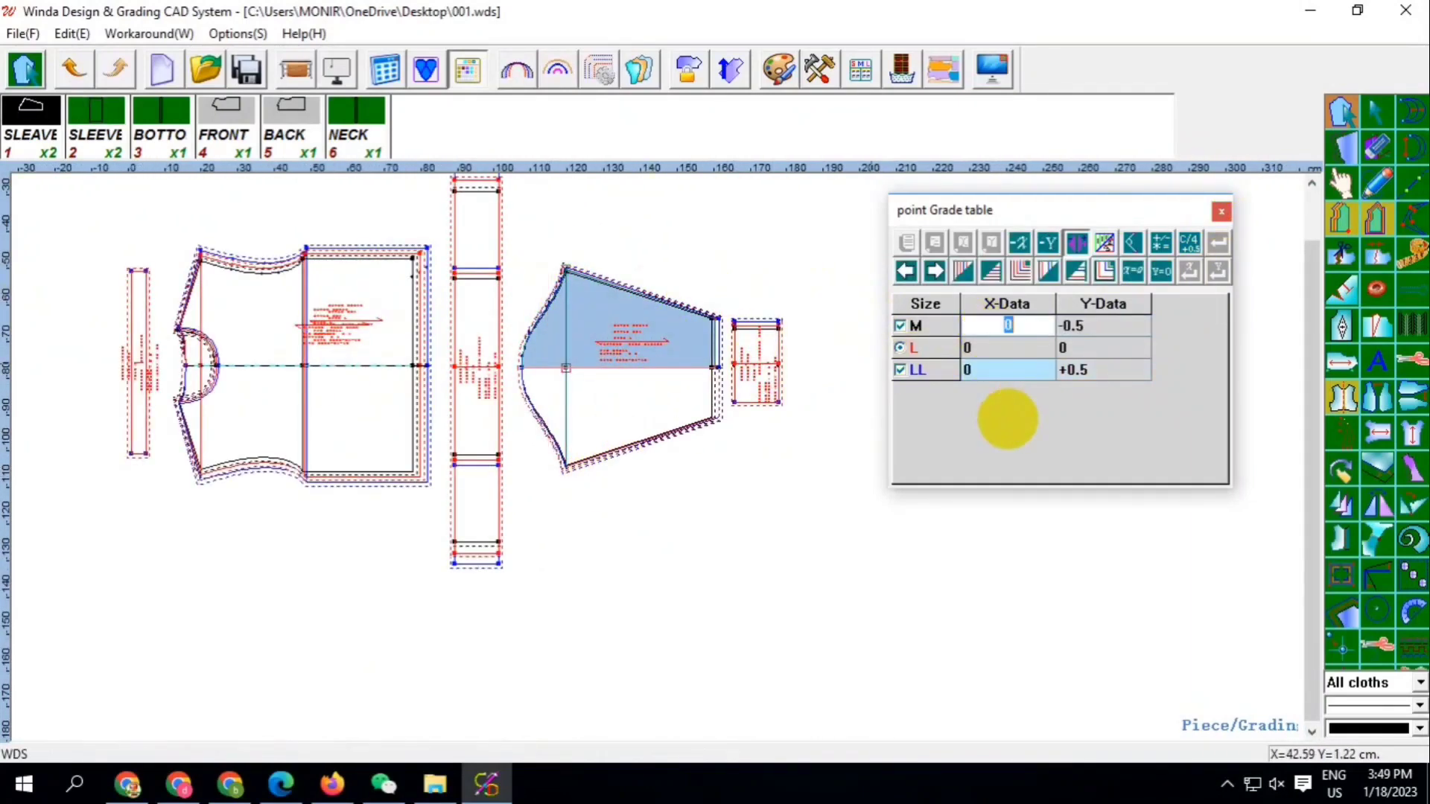
{"action": "type", "text": ".1"}
{"action": "left_click", "coordinate": [965, 274]}
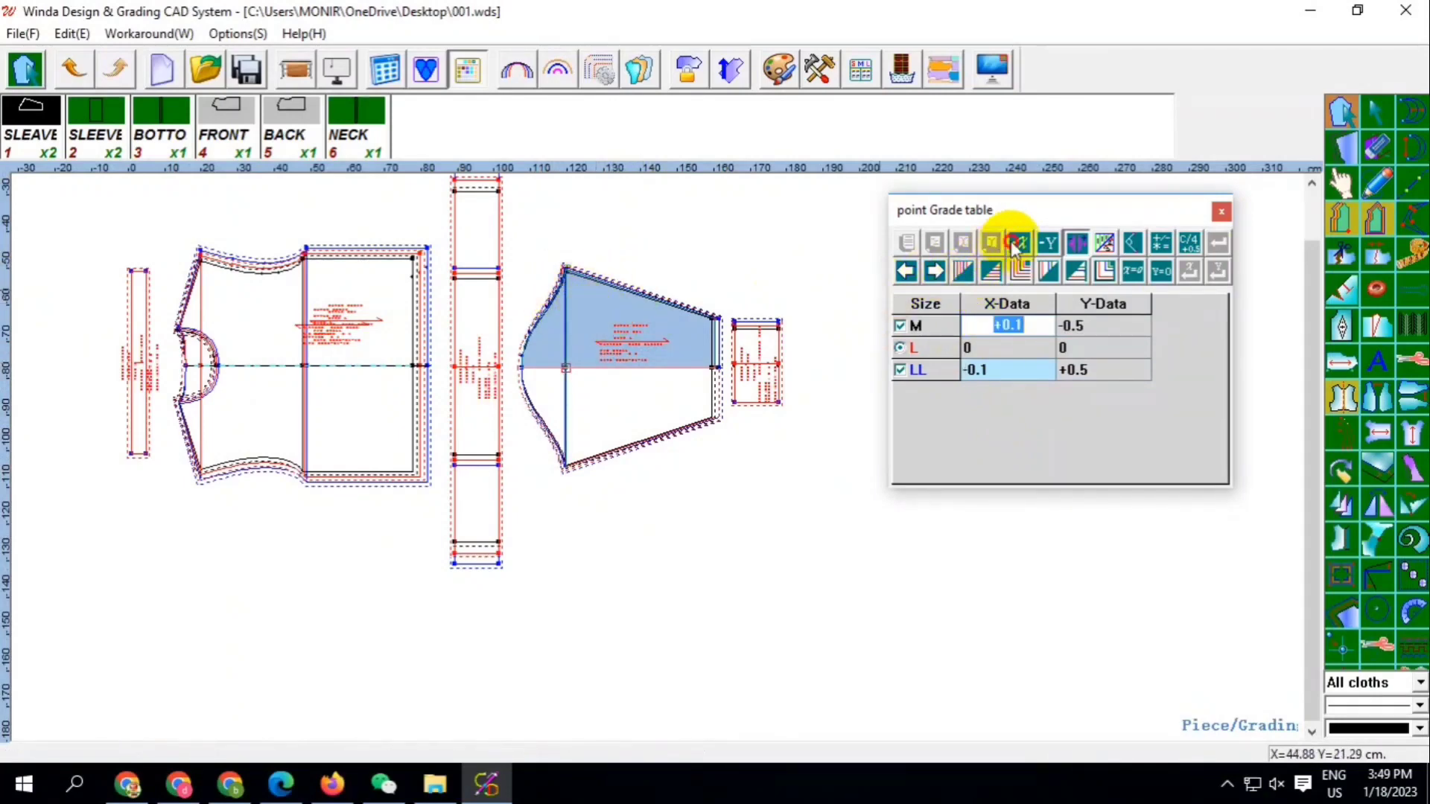
{"action": "left_click", "coordinate": [610, 290]}
Grade the narrow strip's top points vertically, −2.6 for M and +2.6 for LL
{"action": "scroll", "coordinate": [609, 290], "scroll_direction": "up", "scroll_amount": 2}
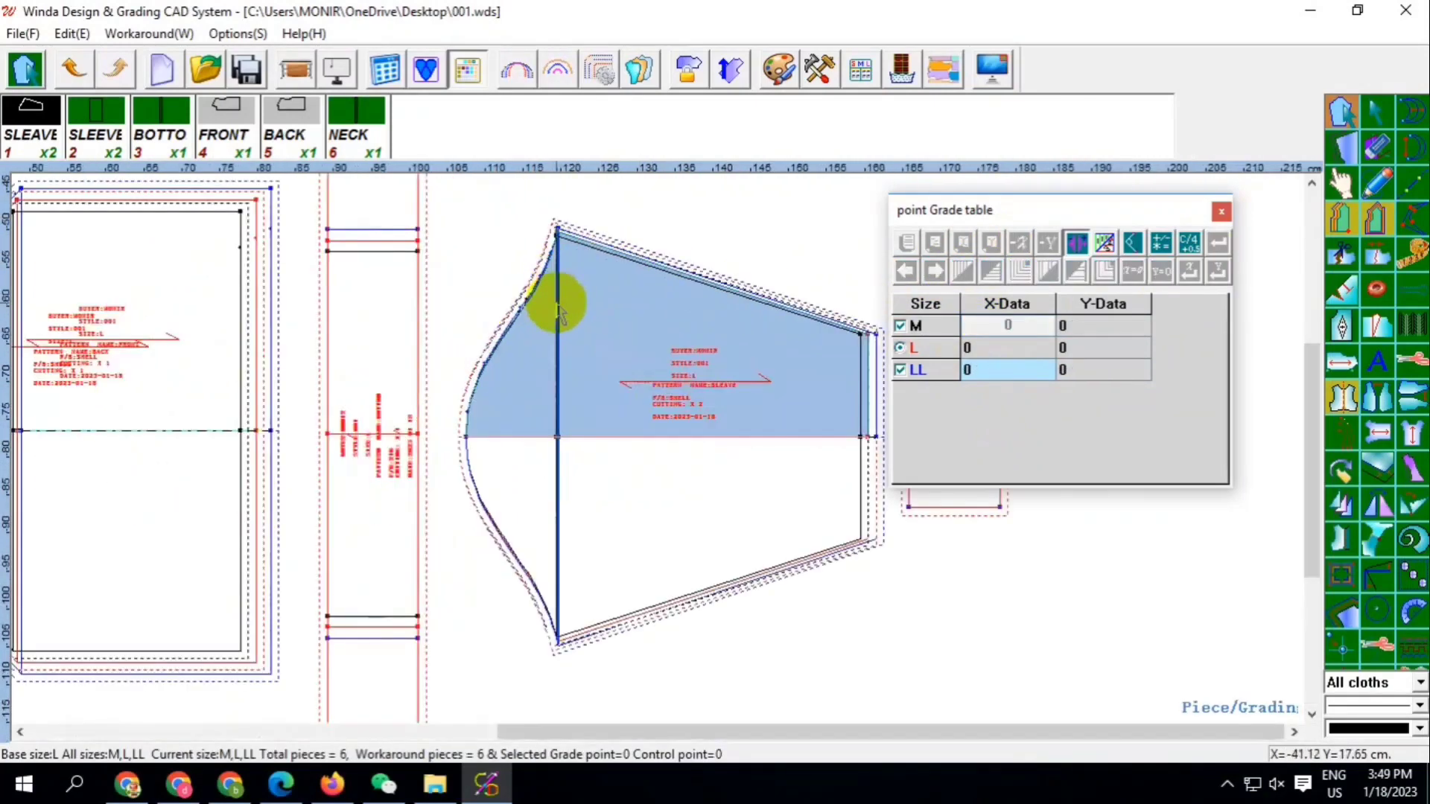
{"action": "scroll", "coordinate": [559, 303], "scroll_direction": "up", "scroll_amount": 2}
{"action": "scroll", "coordinate": [559, 297], "scroll_direction": "up", "scroll_amount": 1}
{"action": "scroll", "coordinate": [568, 309], "scroll_direction": "up", "scroll_amount": 1}
{"action": "scroll", "coordinate": [596, 356], "scroll_direction": "down", "scroll_amount": 1}
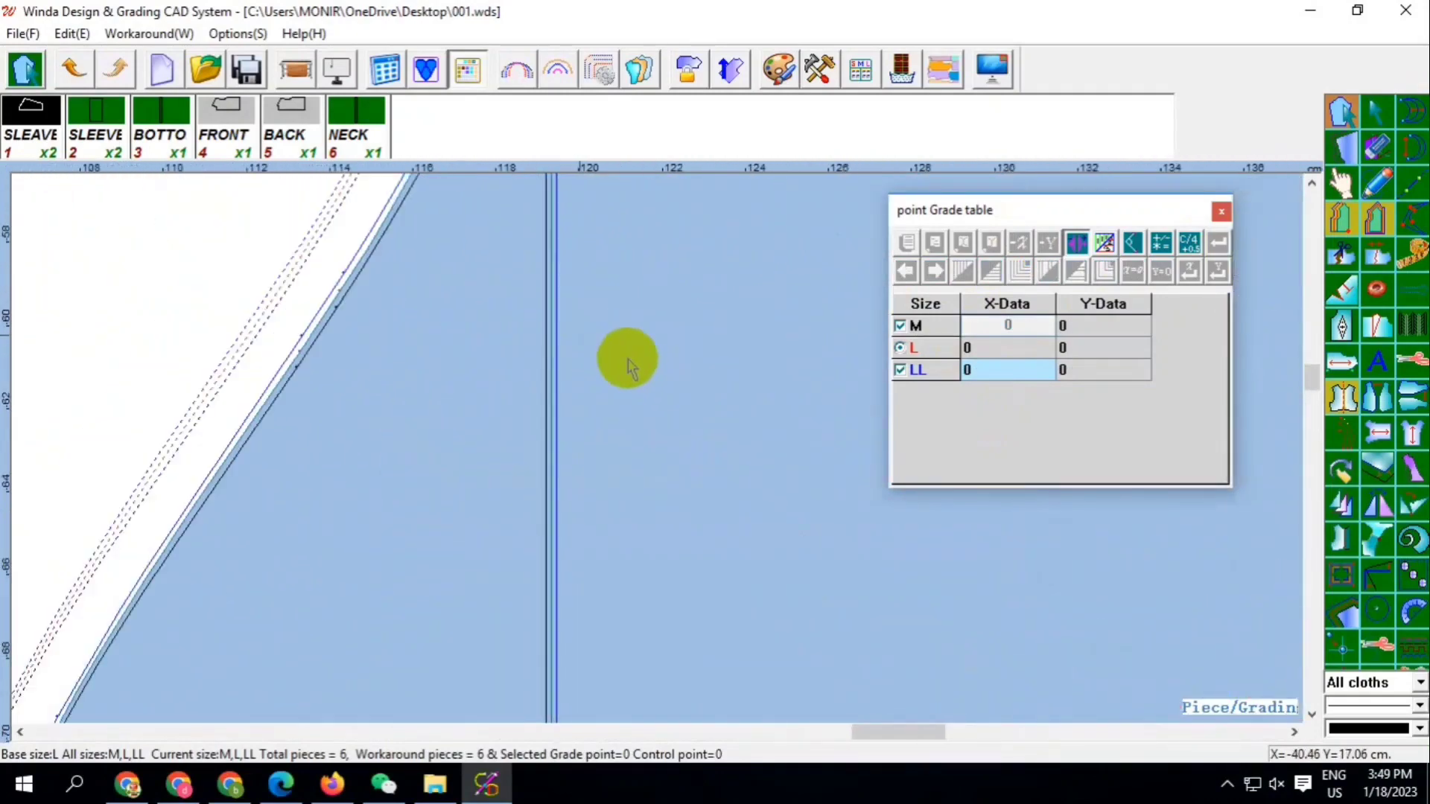
{"action": "scroll", "coordinate": [655, 327], "scroll_direction": "down", "scroll_amount": 2}
{"action": "scroll", "coordinate": [700, 303], "scroll_direction": "down", "scroll_amount": 2}
{"action": "scroll", "coordinate": [663, 304], "scroll_direction": "down", "scroll_amount": 1}
{"action": "scroll", "coordinate": [609, 298], "scroll_direction": "up", "scroll_amount": 2}
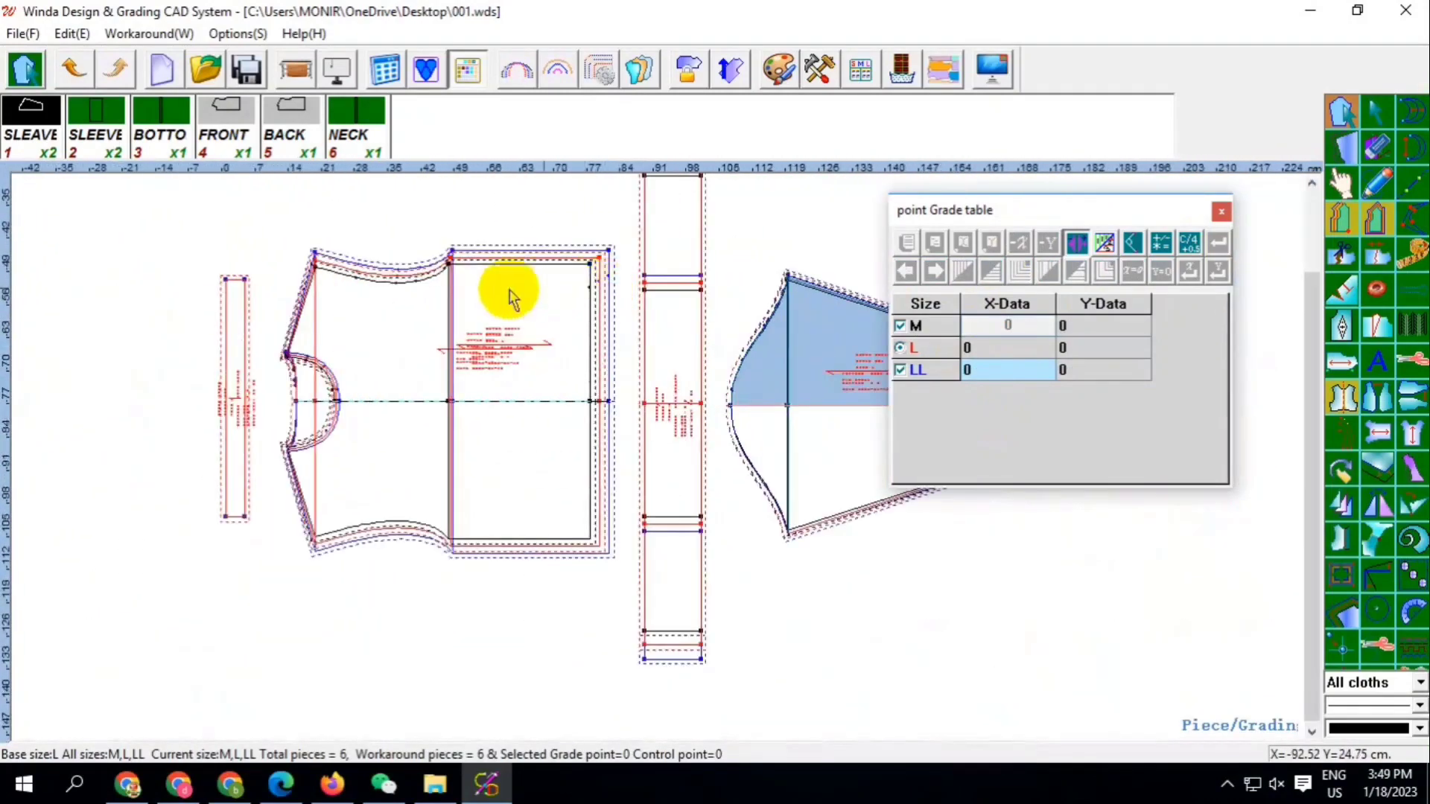
{"action": "left_click_drag", "start_coordinate": [166, 261], "coordinate": [268, 303]}
{"action": "left_click_drag", "start_coordinate": [1110, 328], "coordinate": [1101, 374]}
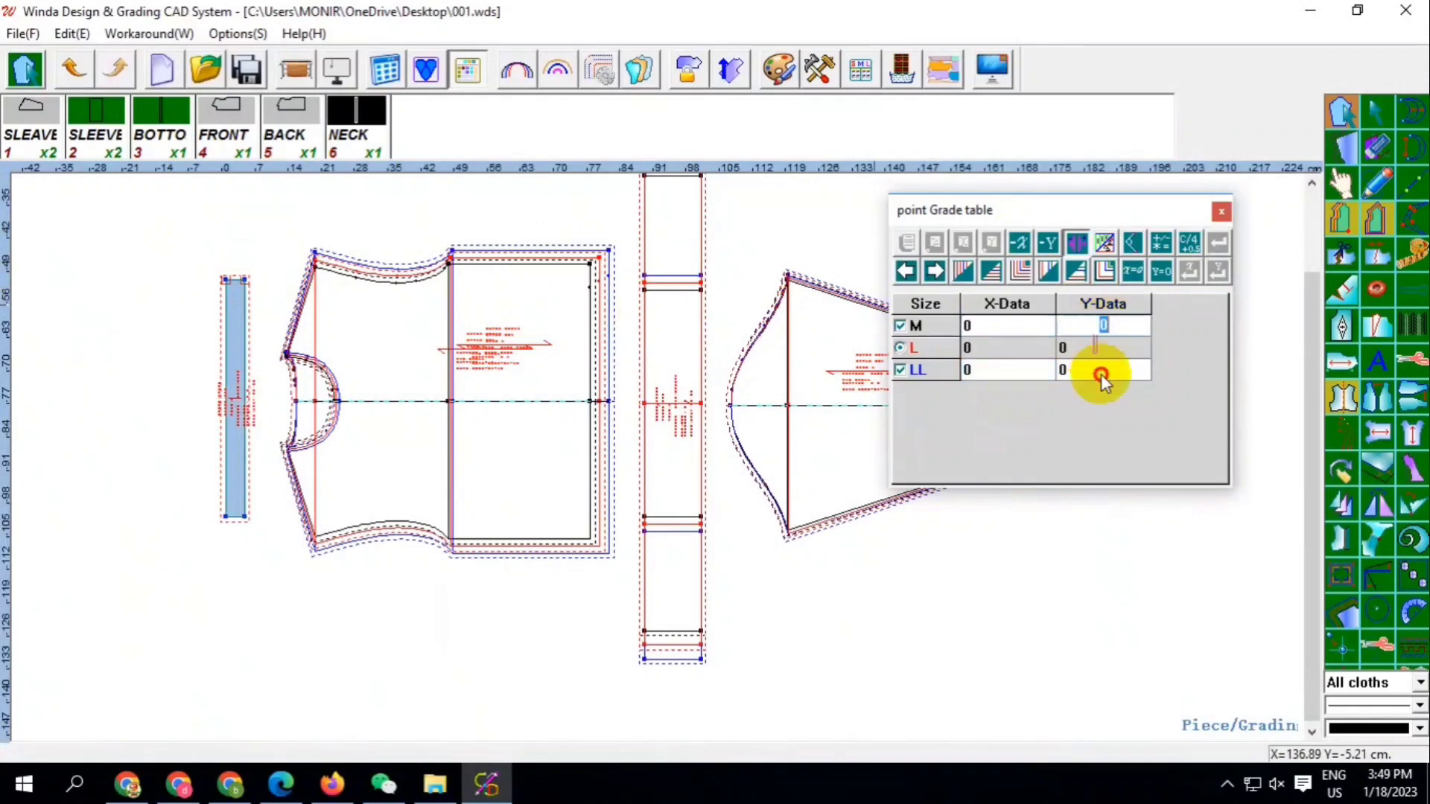
{"action": "type", "text": "2"}
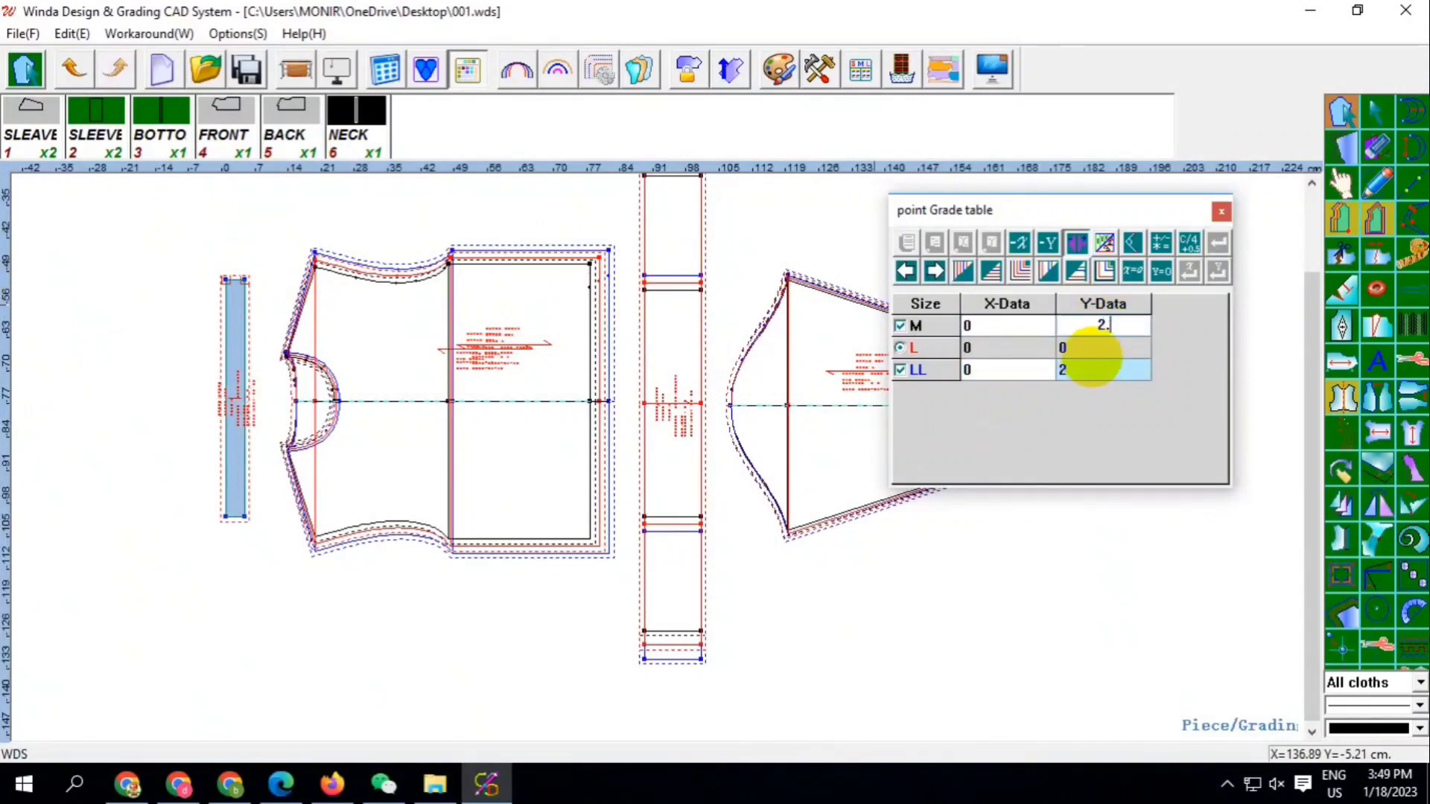
{"action": "type", "text": ".6"}
{"action": "key", "text": "Return"}
{"action": "left_click", "coordinate": [997, 277]}
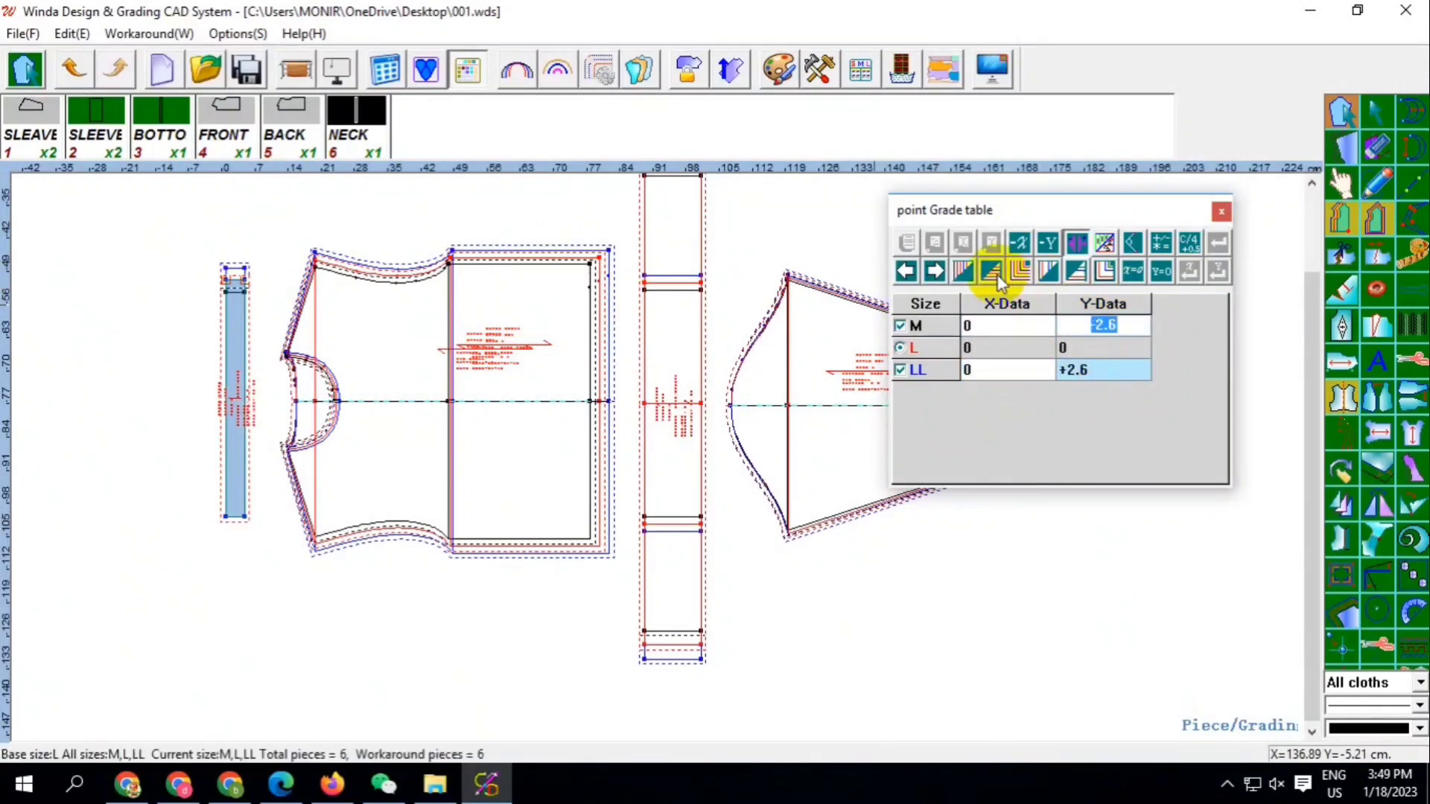
Close the point grade table and cycle the display through L, all sizes, M, L, LL, M and L
{"action": "left_click", "coordinate": [1218, 214]}
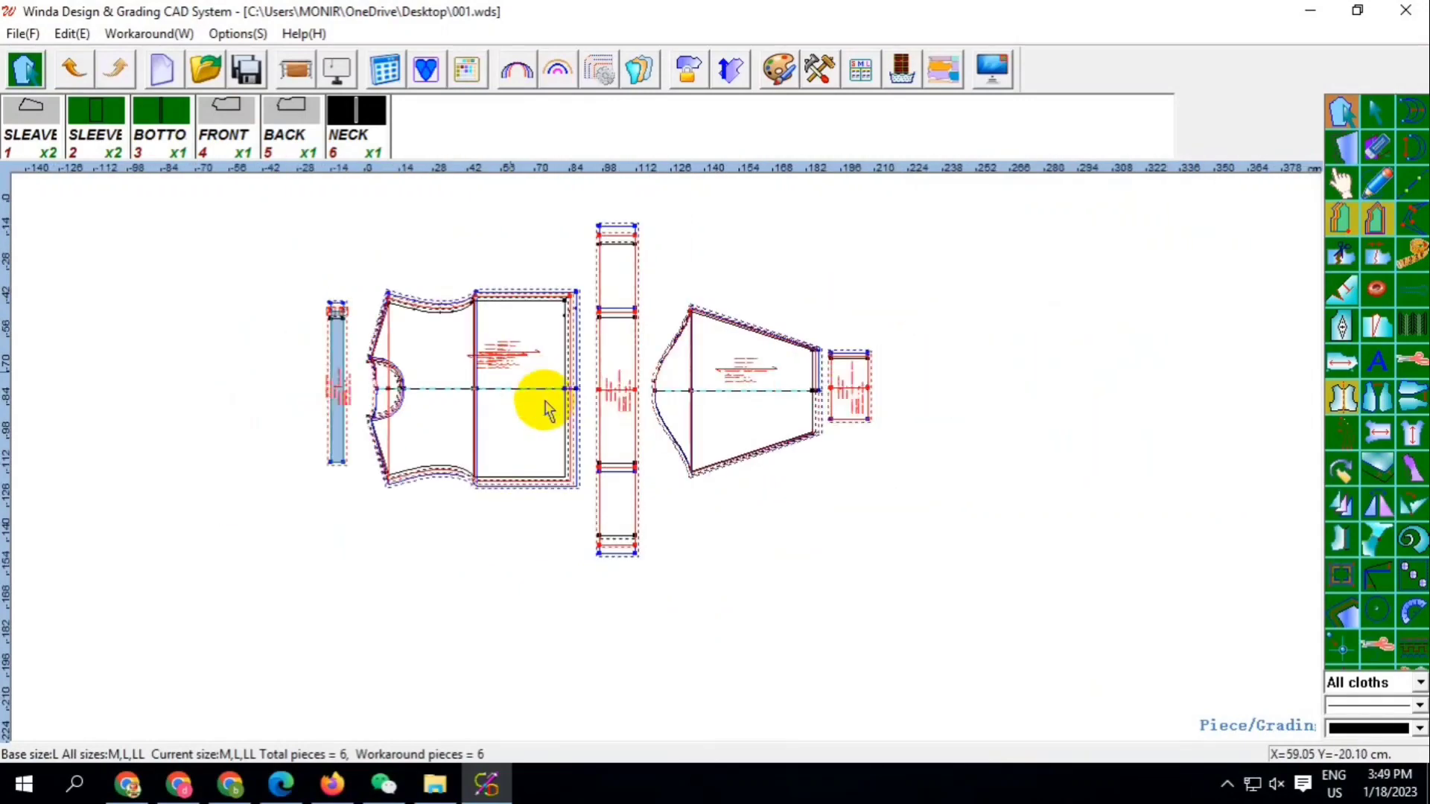
{"action": "scroll", "coordinate": [584, 350], "scroll_direction": "up", "scroll_amount": 2}
{"action": "scroll", "coordinate": [696, 389], "scroll_direction": "up", "scroll_amount": 1}
{"action": "scroll", "coordinate": [695, 402], "scroll_direction": "down", "scroll_amount": 1}
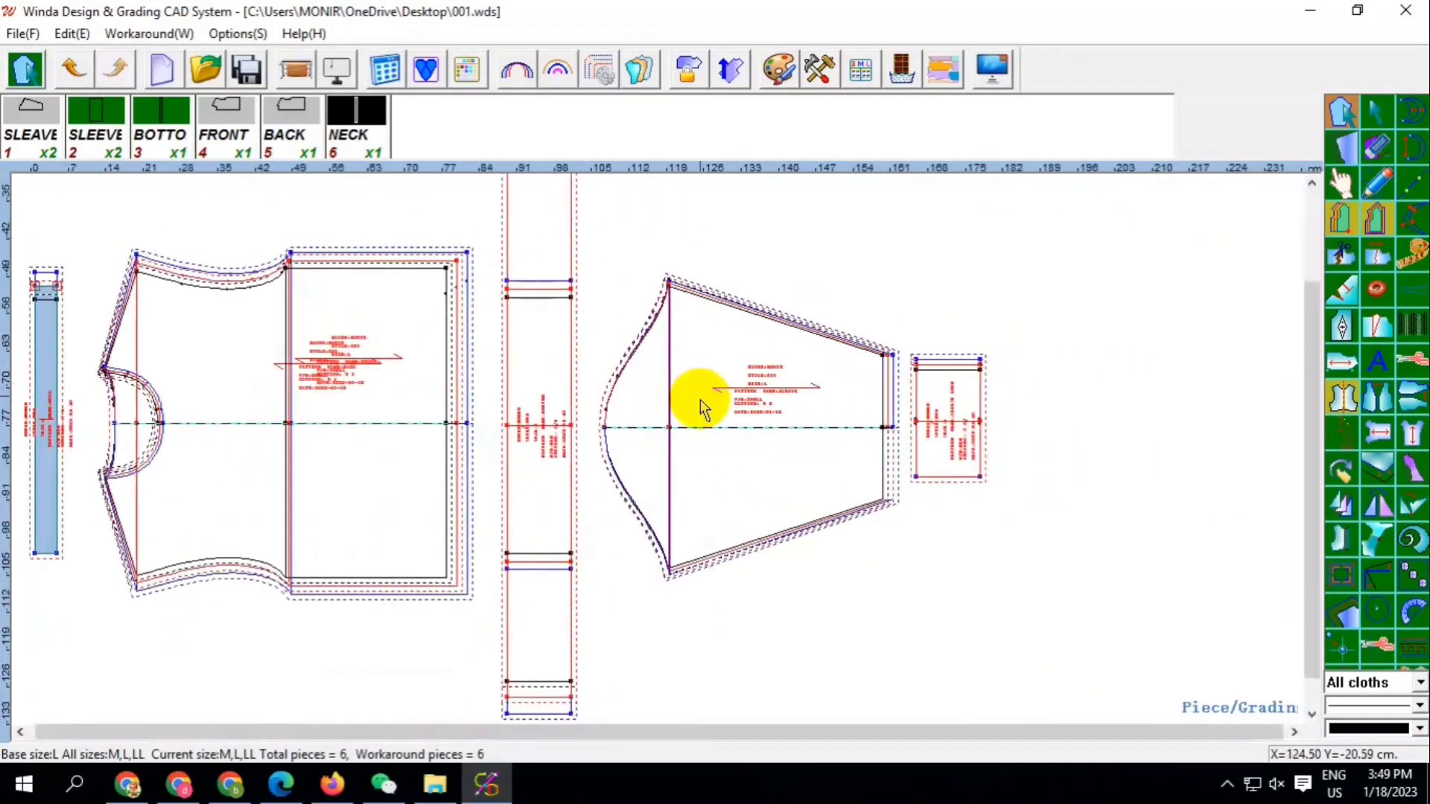
{"action": "scroll", "coordinate": [706, 408], "scroll_direction": "down", "scroll_amount": 1}
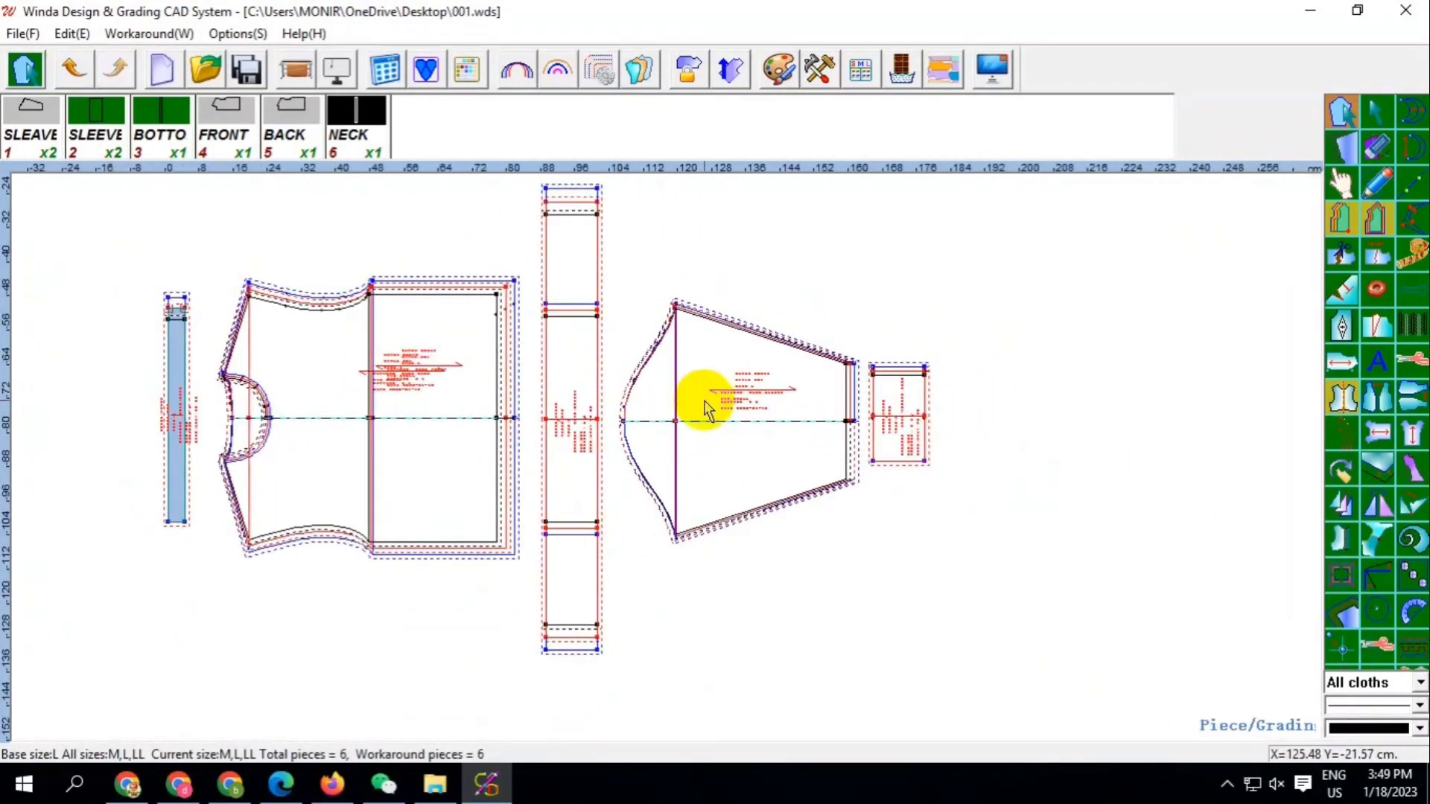
{"action": "right_click", "coordinate": [706, 408]}
{"action": "right_click", "coordinate": [705, 408]}
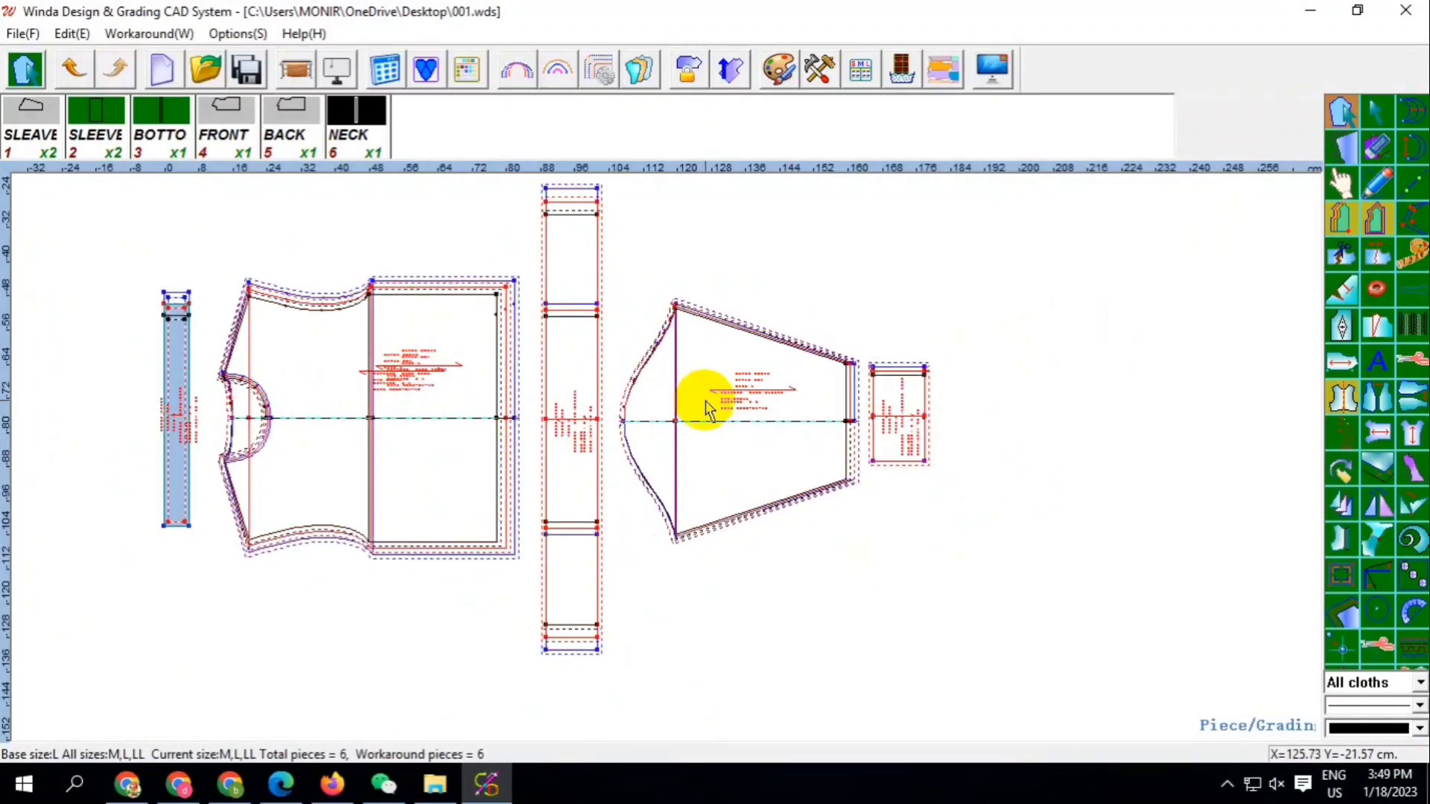
{"action": "right_click", "coordinate": [626, 408]}
{"action": "scroll", "coordinate": [303, 278], "scroll_direction": "up", "scroll_amount": 1}
{"action": "scroll", "coordinate": [390, 278], "scroll_direction": "up", "scroll_amount": 2}
{"action": "scroll", "coordinate": [376, 275], "scroll_direction": "down", "scroll_amount": 2}
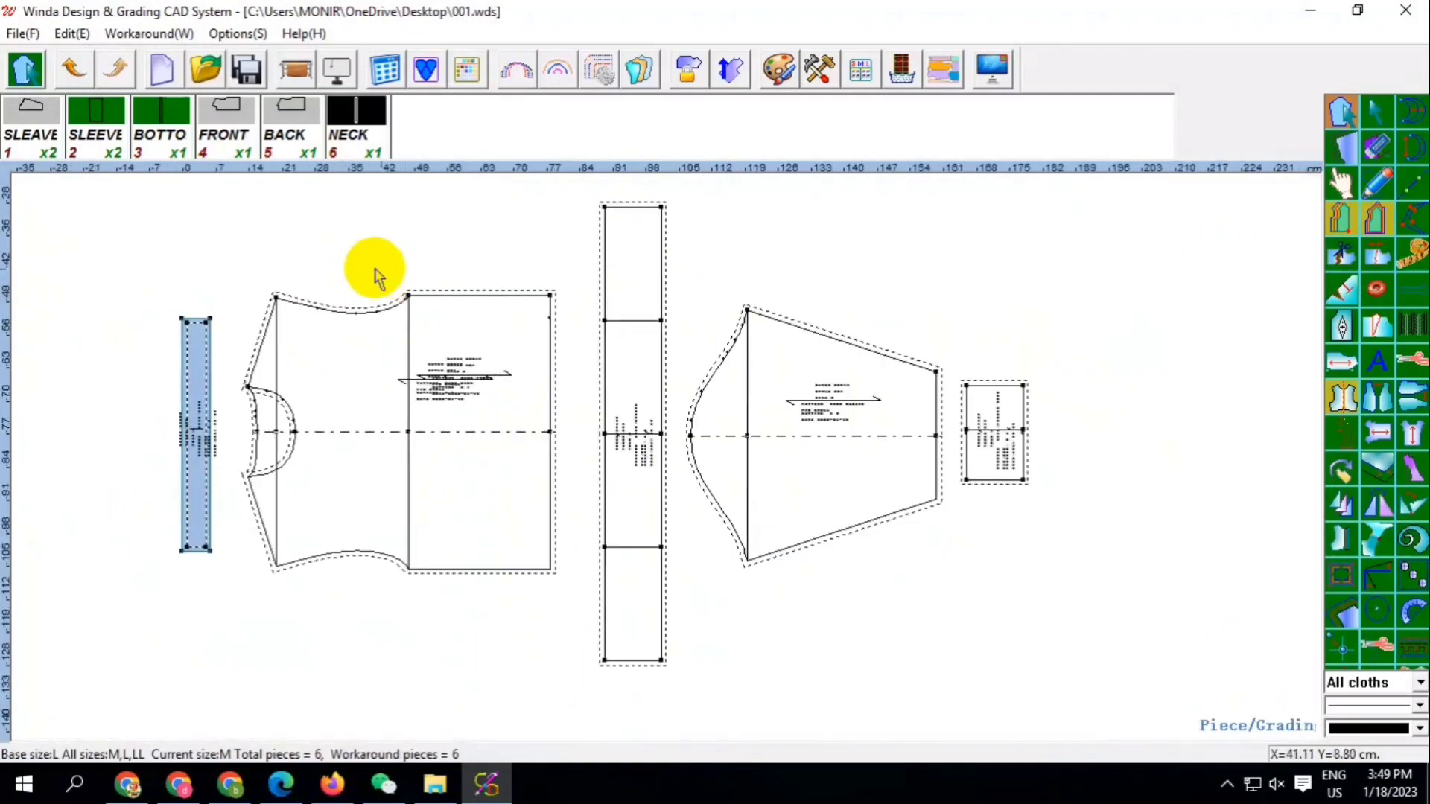
{"action": "right_click", "coordinate": [376, 275]}
{"action": "scroll", "coordinate": [384, 320], "scroll_direction": "up", "scroll_amount": 1}
{"action": "right_click", "coordinate": [391, 328]}
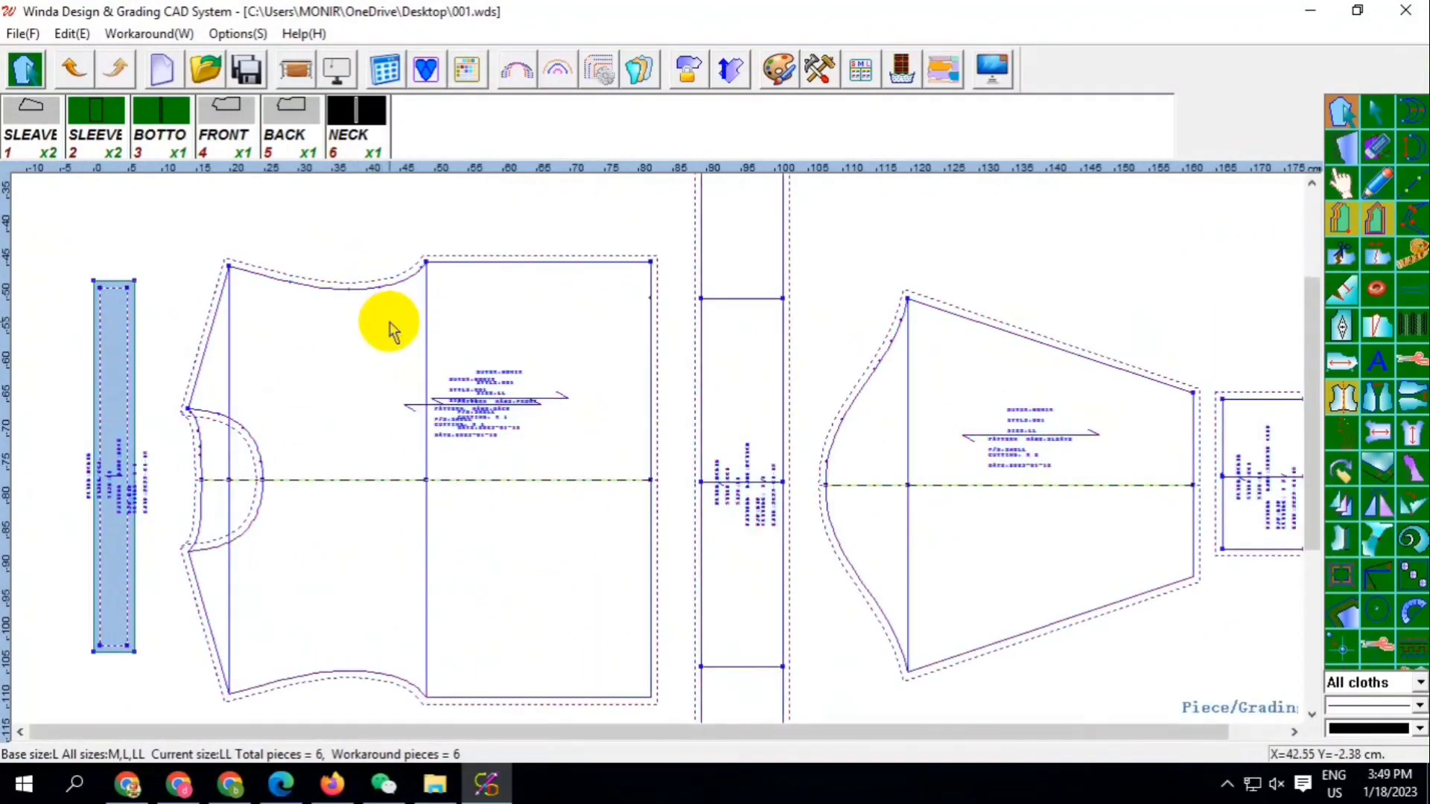
{"action": "scroll", "coordinate": [447, 383], "scroll_direction": "up", "scroll_amount": 2}
{"action": "scroll", "coordinate": [529, 383], "scroll_direction": "up", "scroll_amount": 3}
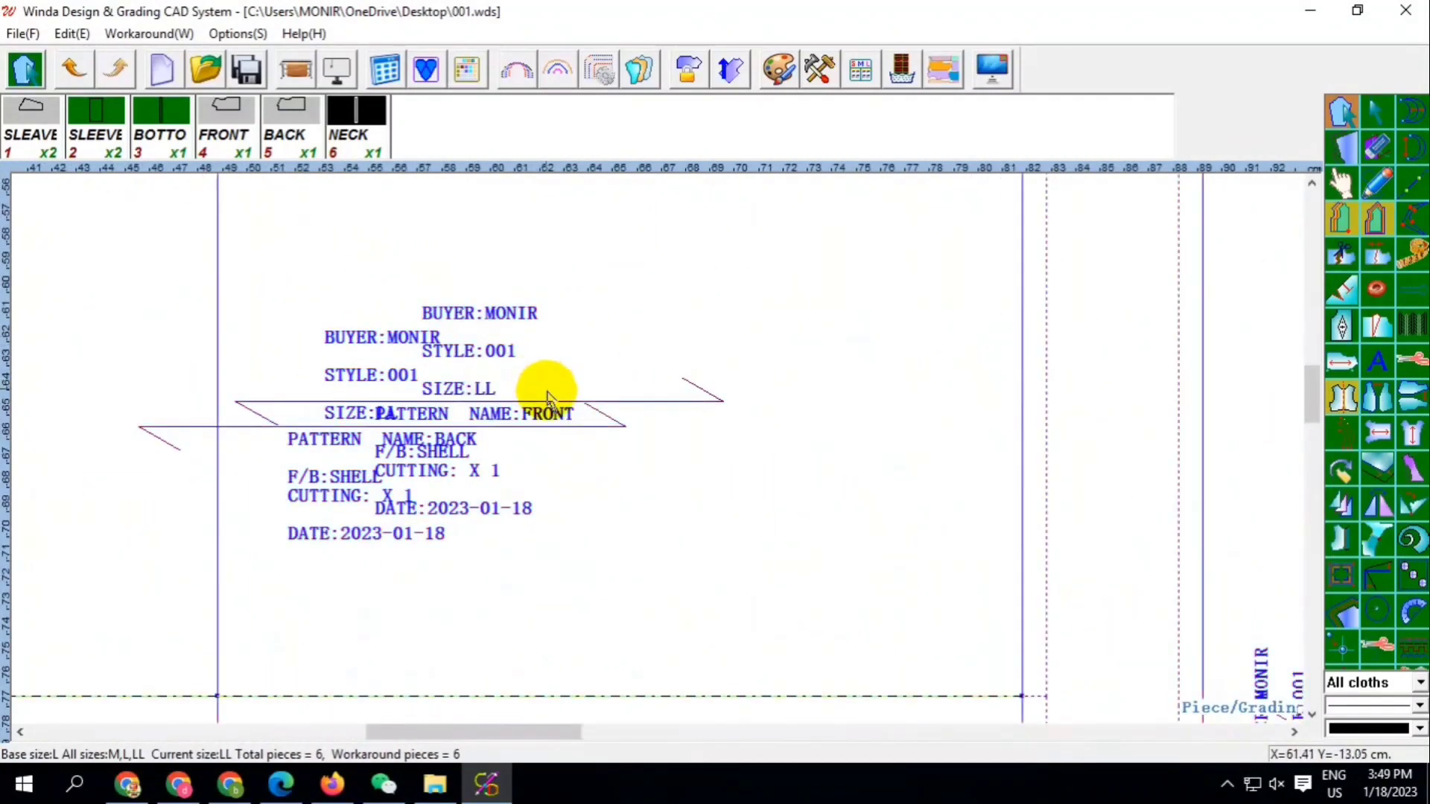
{"action": "right_click", "coordinate": [516, 402]}
{"action": "right_click", "coordinate": [519, 402]}
{"action": "scroll", "coordinate": [521, 395], "scroll_direction": "down", "scroll_amount": 2}
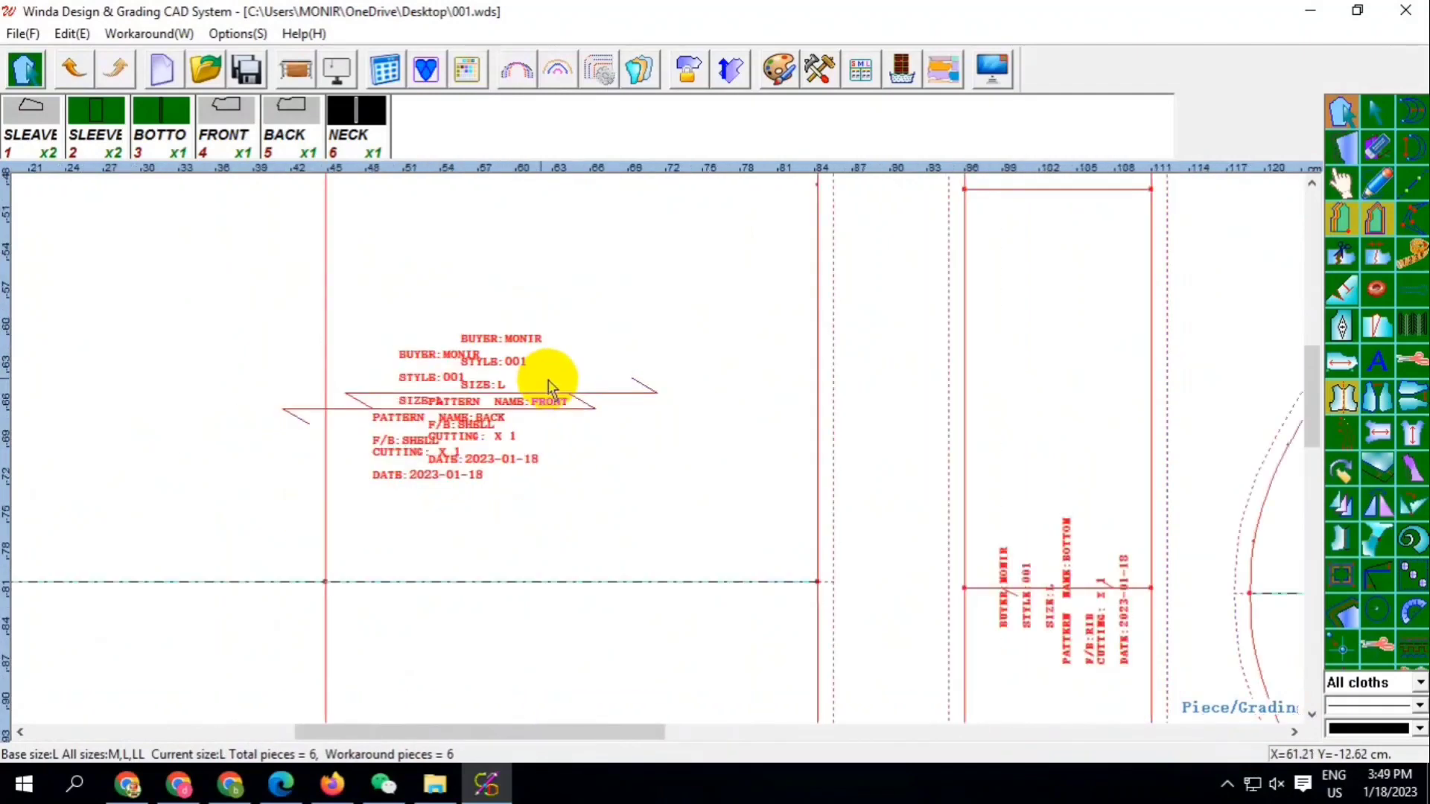
{"action": "scroll", "coordinate": [549, 390], "scroll_direction": "down", "scroll_amount": 3}
{"action": "scroll", "coordinate": [549, 446], "scroll_direction": "down", "scroll_amount": 1}
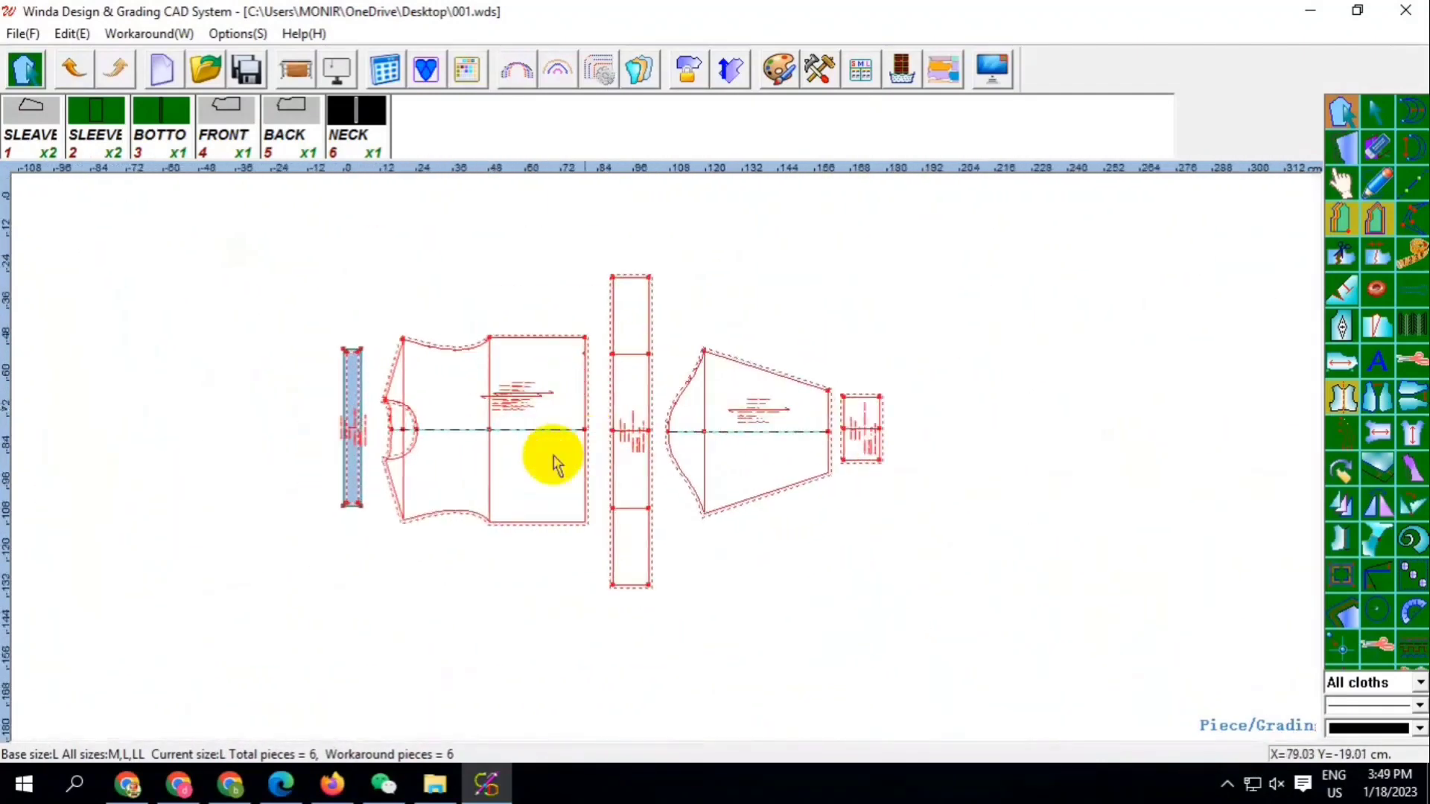
Check the garment spec sheet image, then return to the pattern CAD window
{"action": "left_click", "coordinate": [384, 784]}
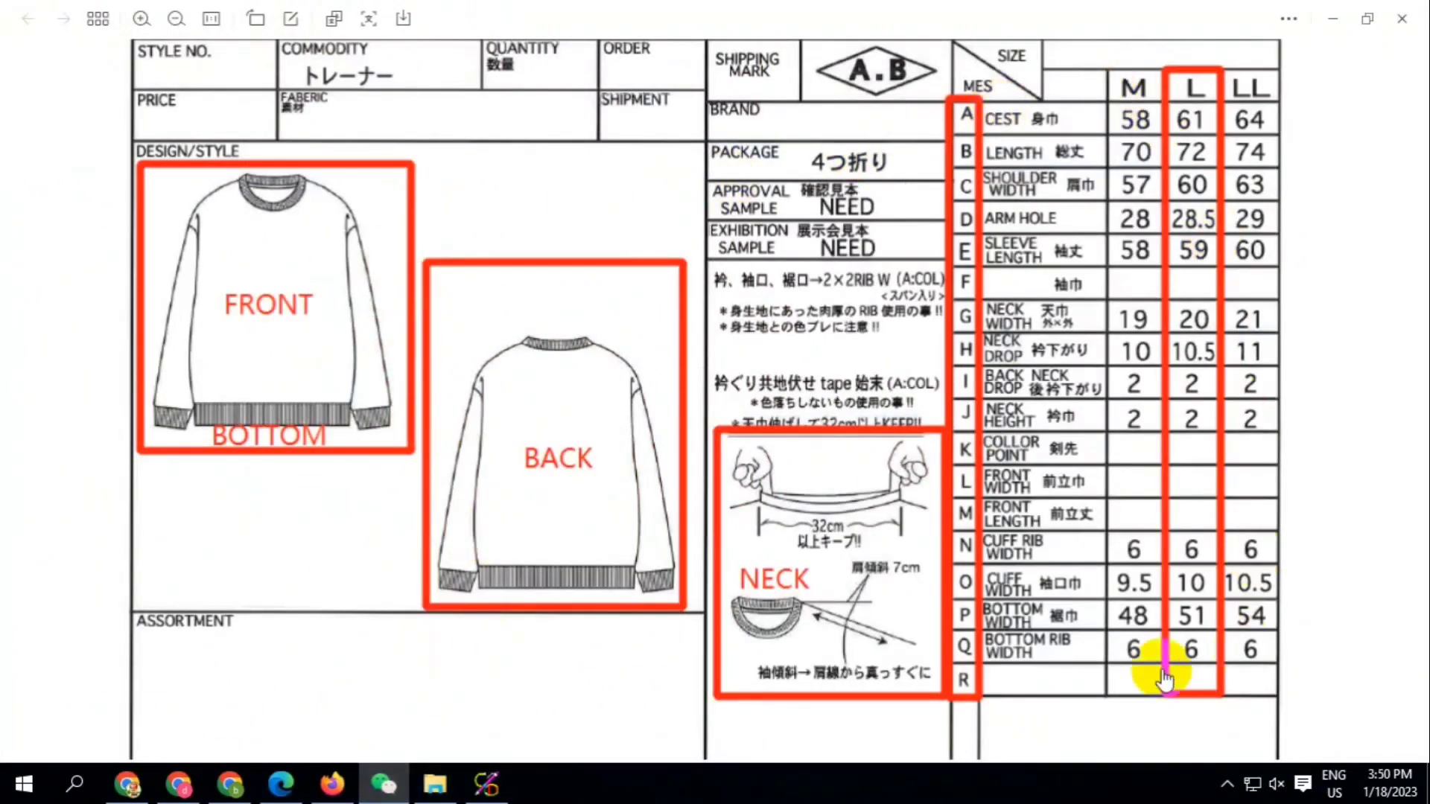
{"action": "left_click", "coordinate": [486, 783]}
{"action": "scroll", "coordinate": [648, 395], "scroll_direction": "up", "scroll_amount": 1}
{"action": "scroll", "coordinate": [640, 446], "scroll_direction": "up", "scroll_amount": 2}
Switch the display from size M to all sizes stacked, then zoom to review the M/L/LL nest on the six pieces
{"action": "scroll", "coordinate": [632, 402], "scroll_direction": "down", "scroll_amount": 2}
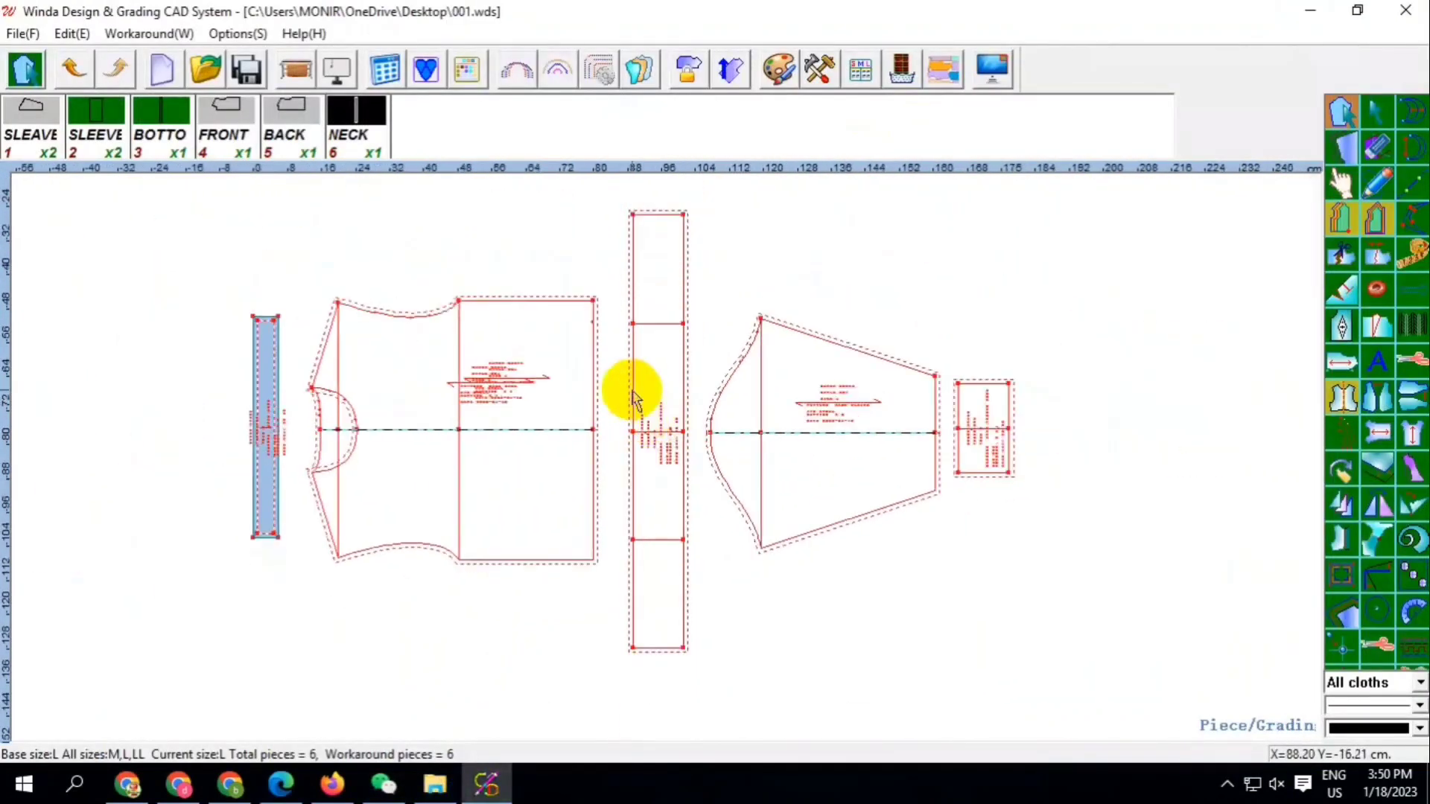
{"action": "key", "text": "Down"}
{"action": "key", "text": "Down"}
{"action": "key", "text": "Down"}
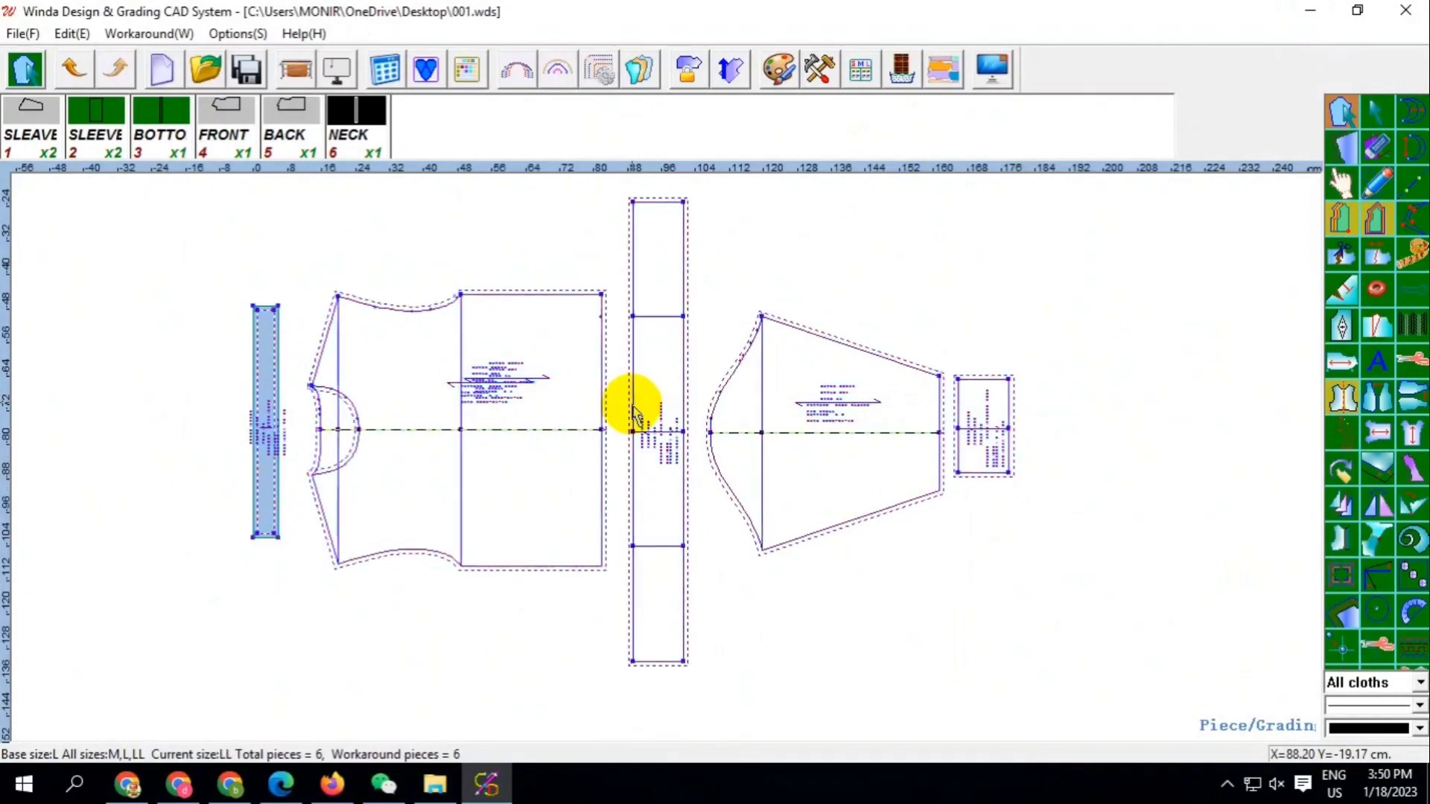
{"action": "key", "text": "Down"}
{"action": "key", "text": "Down"}
{"action": "key", "text": "Down"}
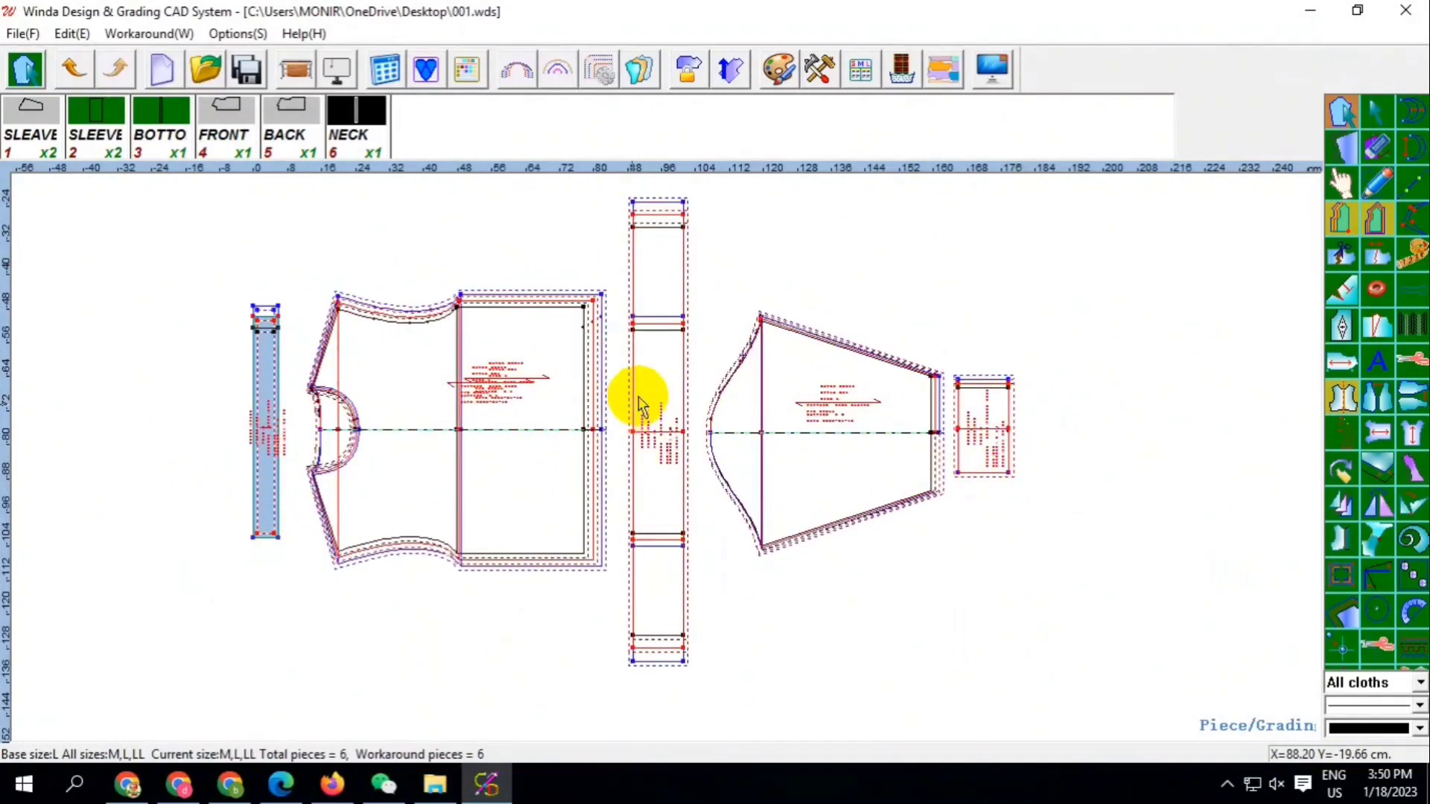
{"action": "scroll", "coordinate": [782, 361], "scroll_direction": "up", "scroll_amount": 2}
{"action": "scroll", "coordinate": [794, 376], "scroll_direction": "down", "scroll_amount": 2}
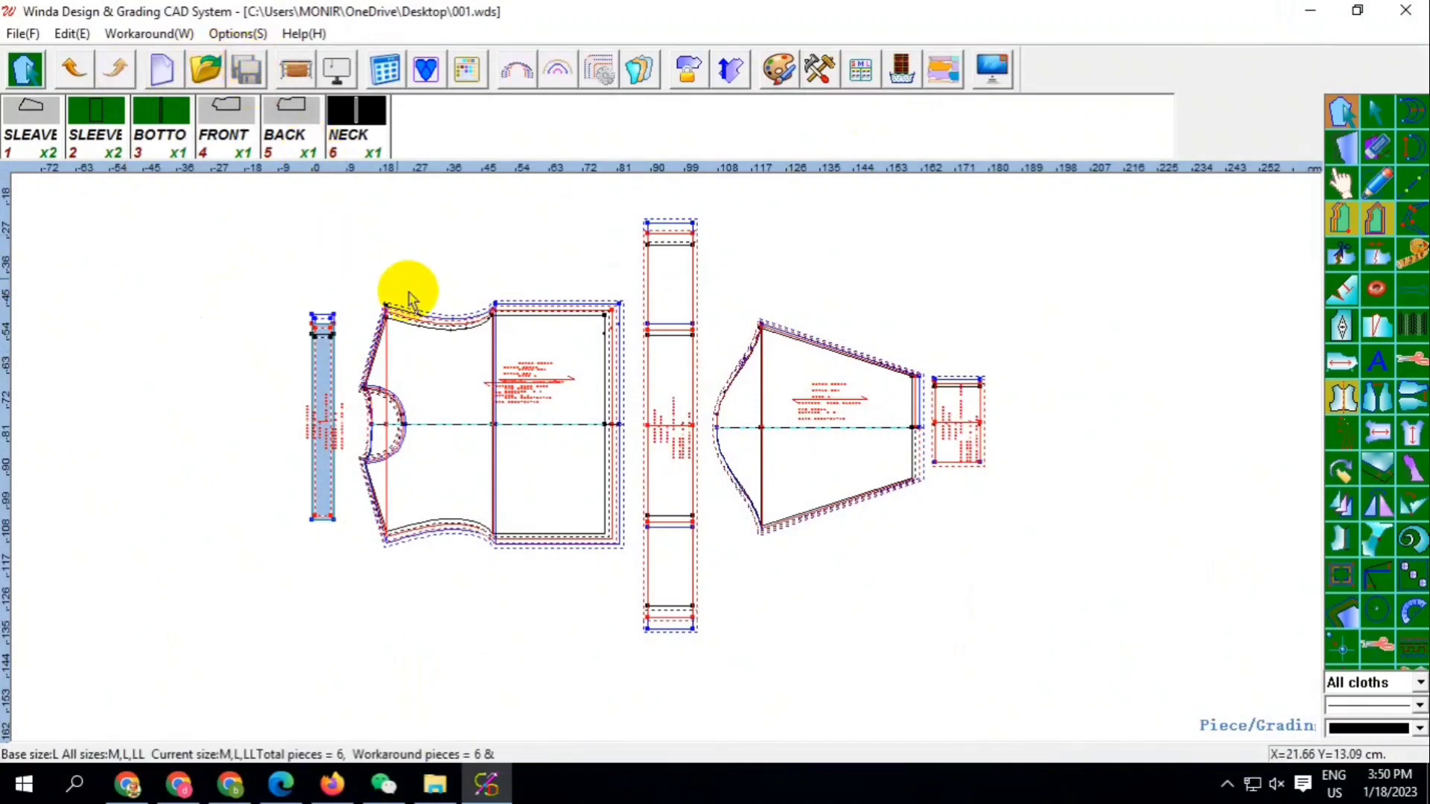
{"action": "scroll", "coordinate": [411, 298], "scroll_direction": "up", "scroll_amount": 2}
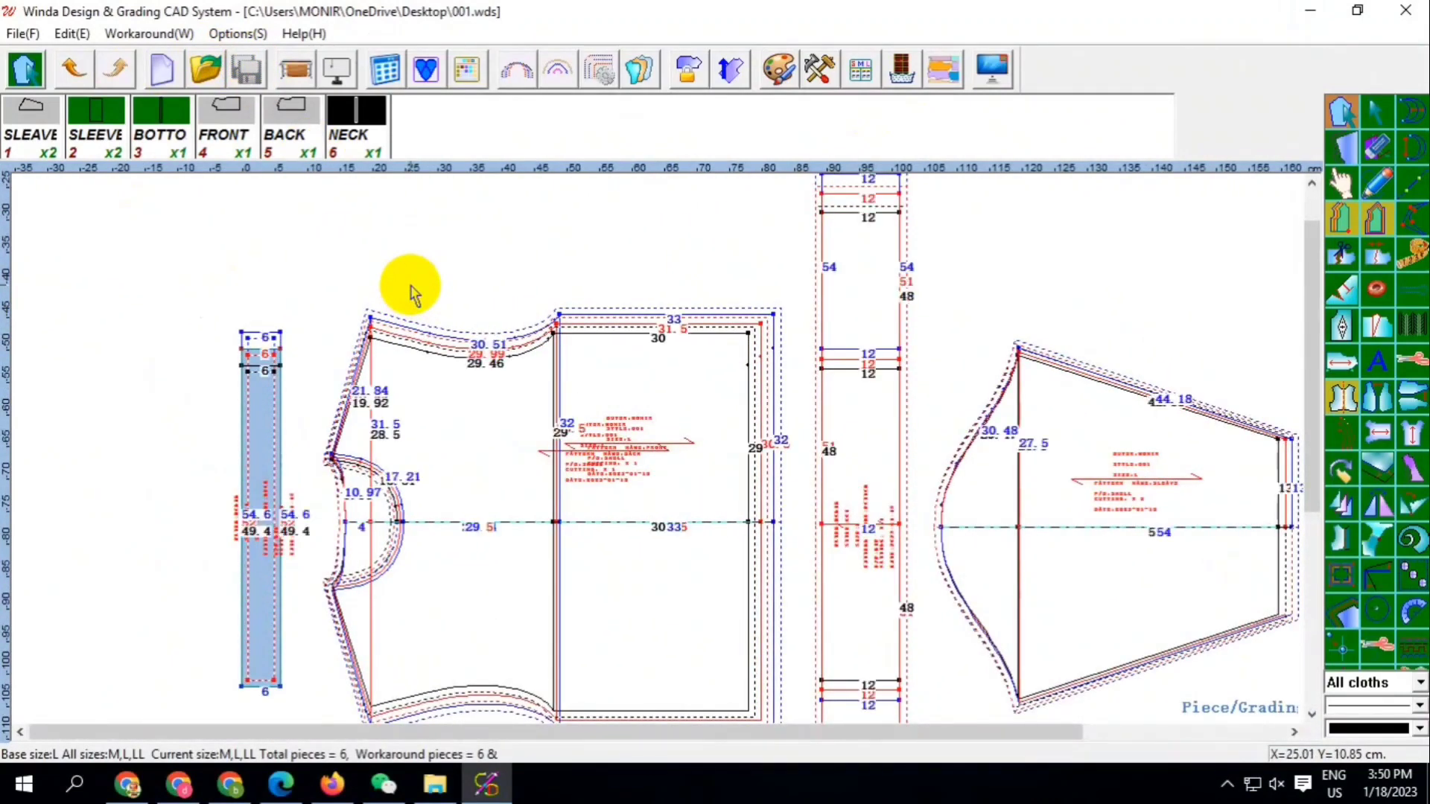
{"action": "scroll", "coordinate": [409, 279], "scroll_direction": "down", "scroll_amount": 1}
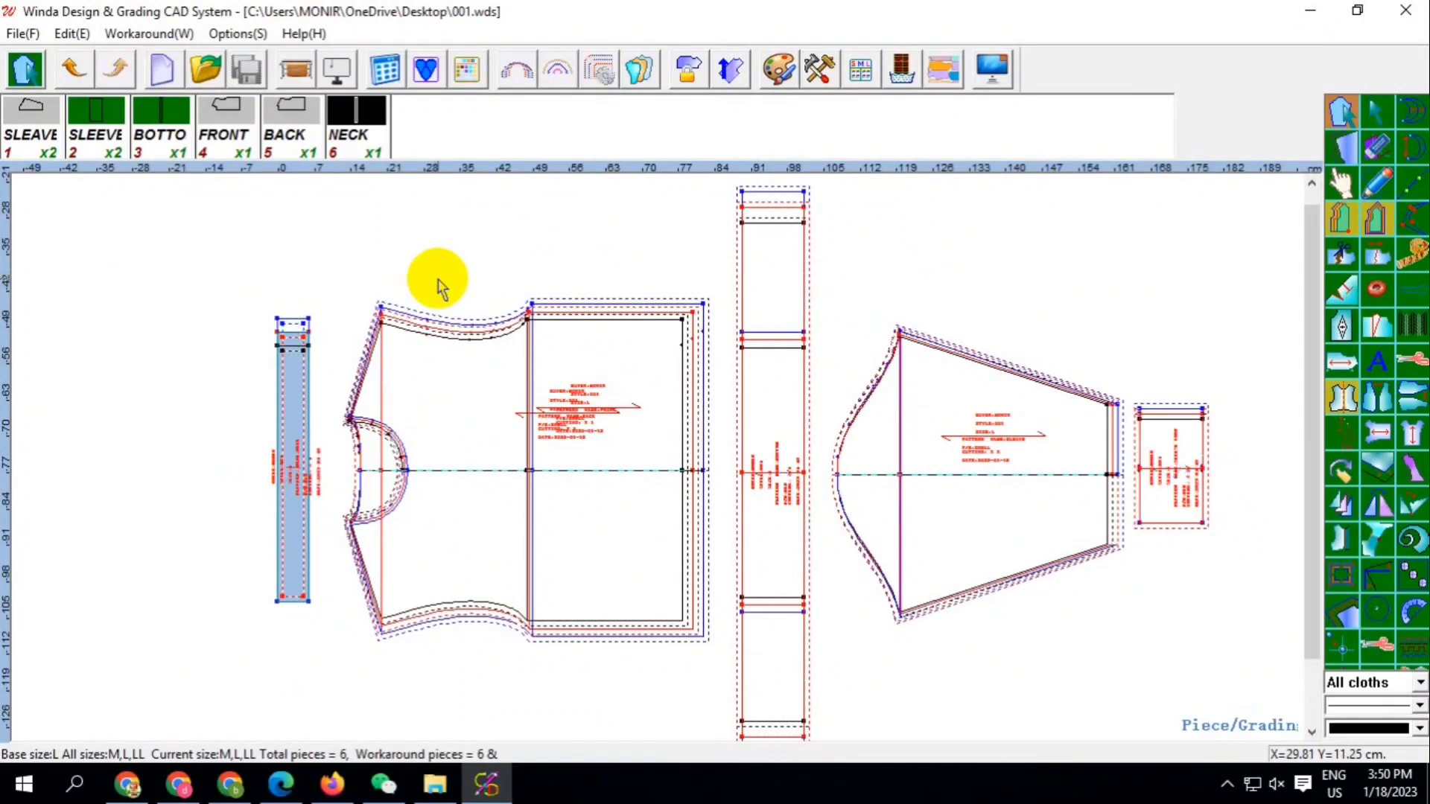
{"action": "scroll", "coordinate": [591, 319], "scroll_direction": "down", "scroll_amount": 2}
{"action": "scroll", "coordinate": [612, 319], "scroll_direction": "down", "scroll_amount": 2}
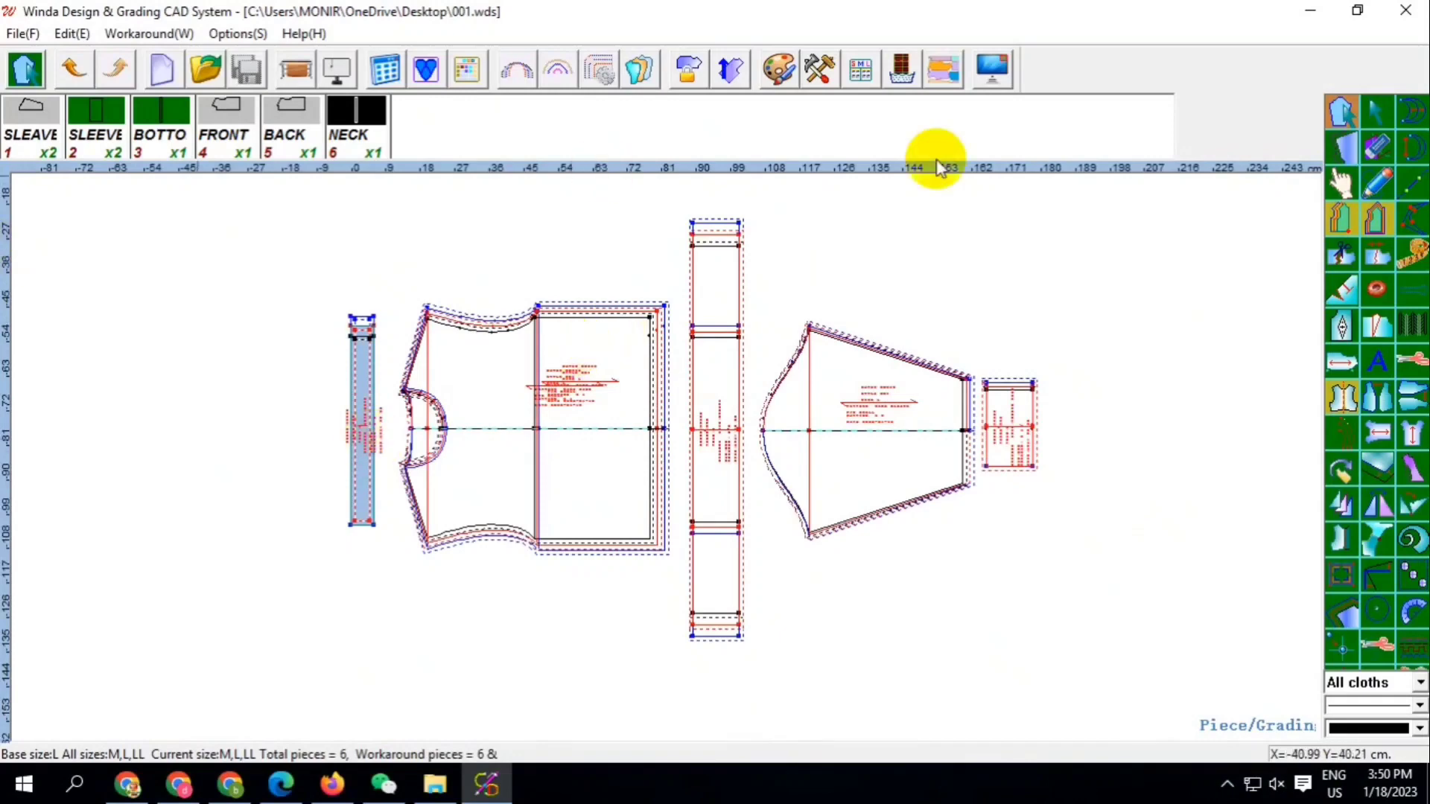